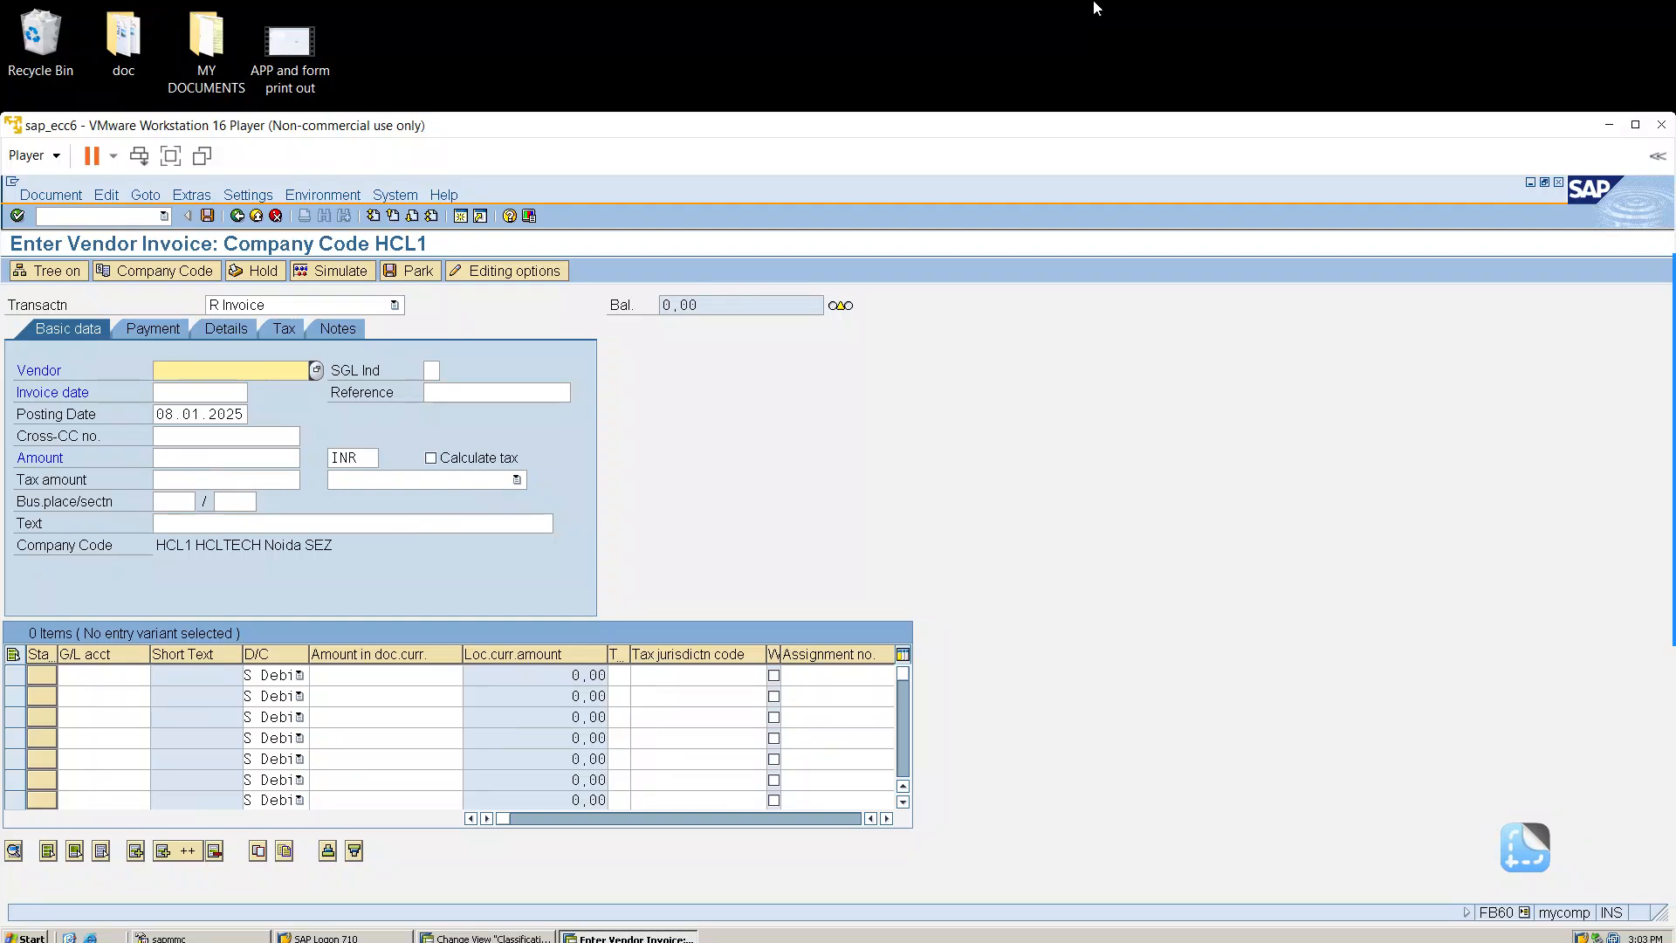
Step: Maximize the virtual machine window, leave vendor invoice entry and open central G/L account editing with transaction code fs00
{"action": "left_click", "coordinate": [1630, 134]}
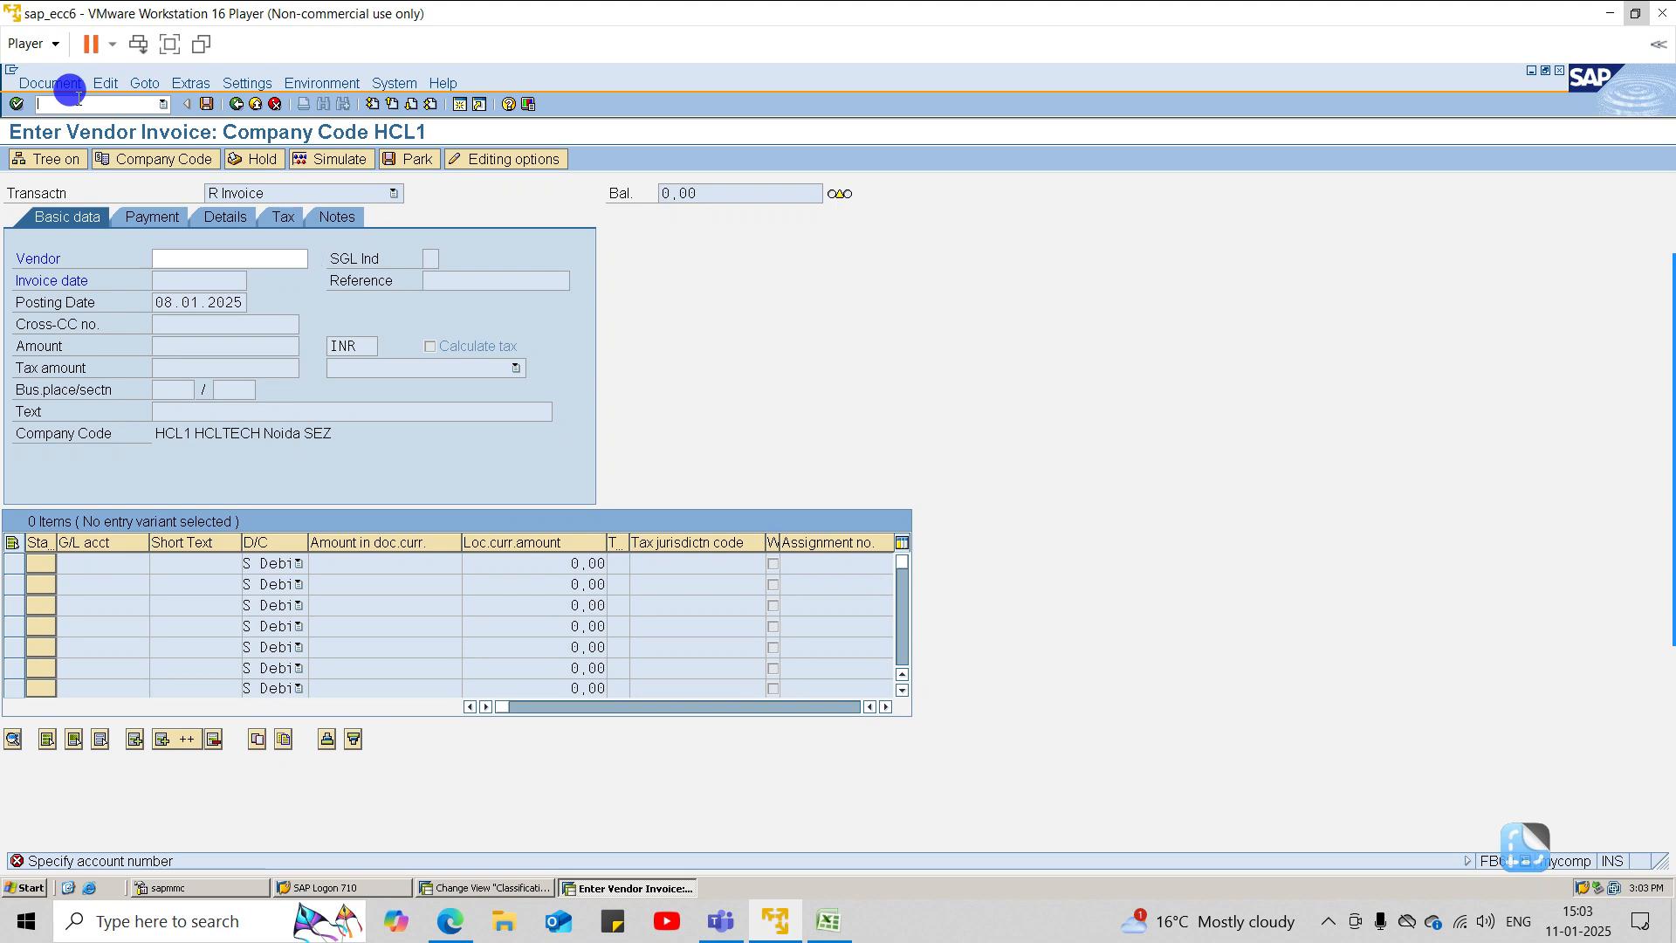
{"action": "left_click", "coordinate": [79, 99]}
{"action": "type", "text": "/n"}
{"action": "key", "text": "Return"}
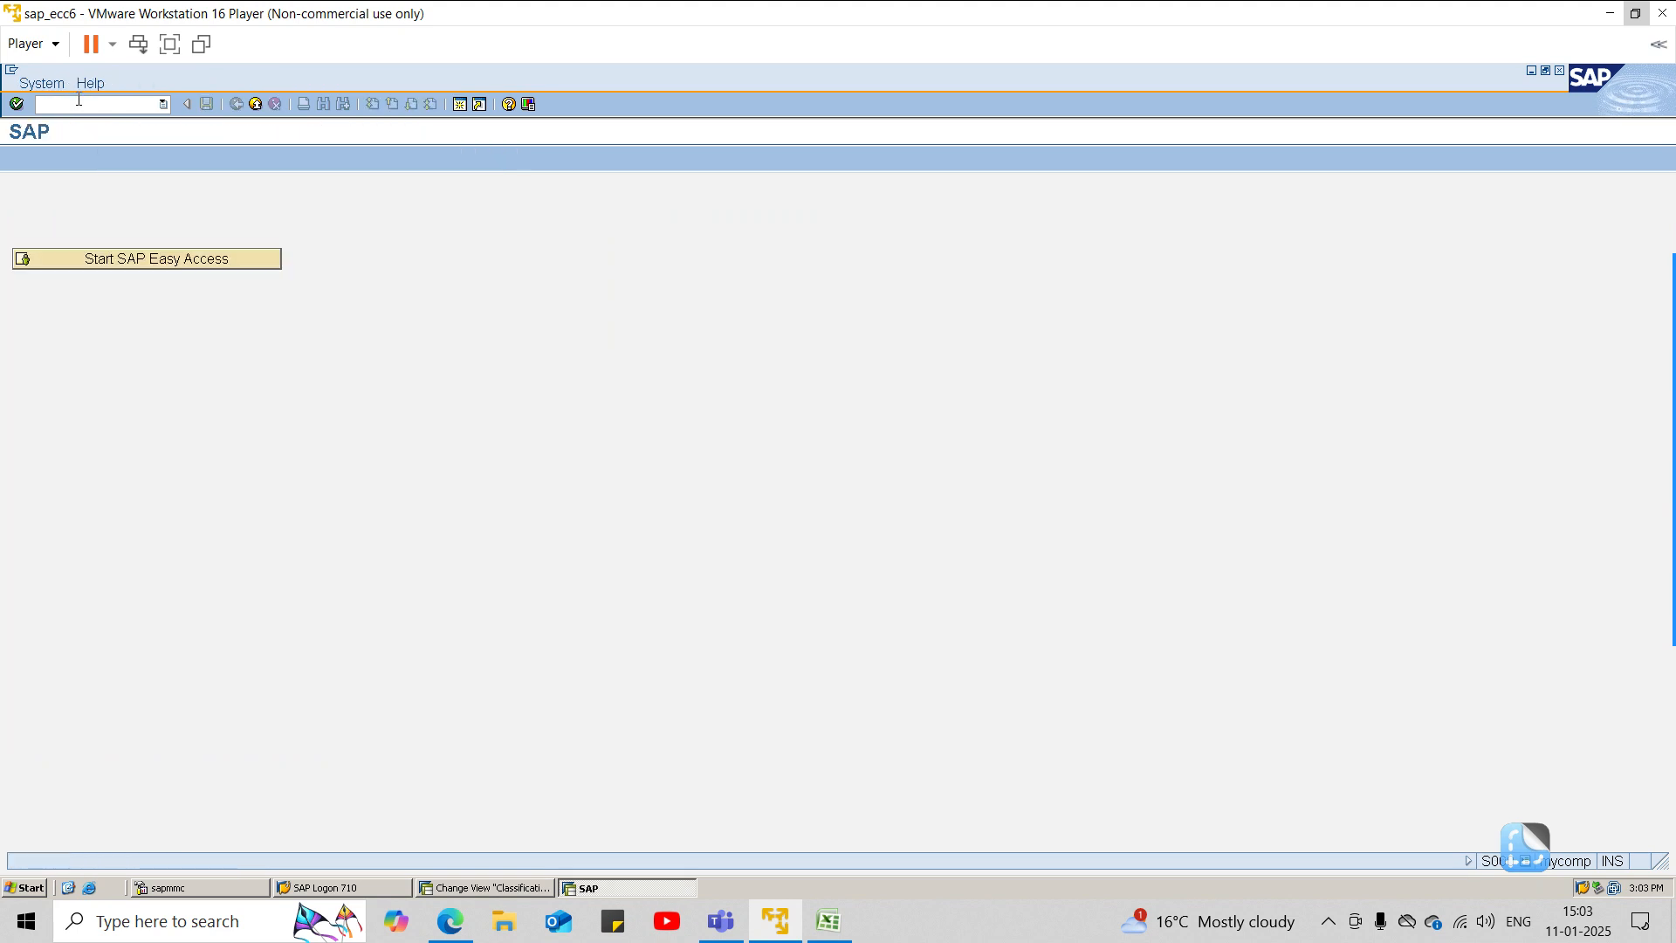
{"action": "type", "text": "fs00"}
{"action": "key", "text": "Return"}
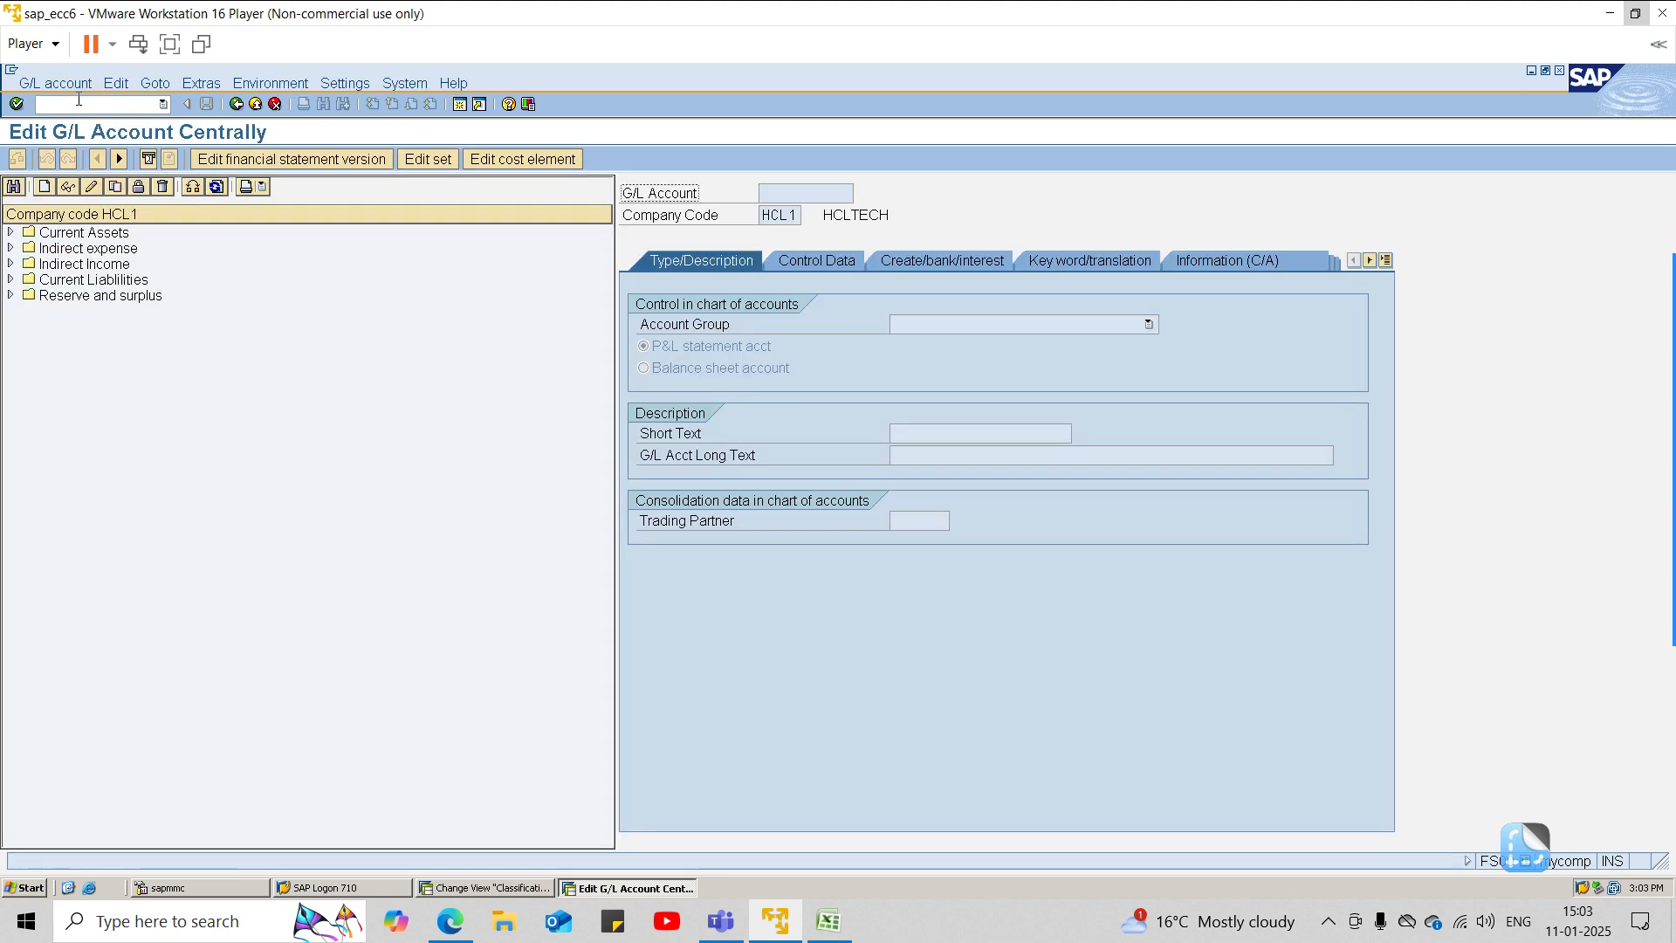
Step: Copy the Sundry Debtors account 103 under Current Assets to a new G/L account 104 in company code HCL1
{"action": "left_click", "coordinate": [10, 233]}
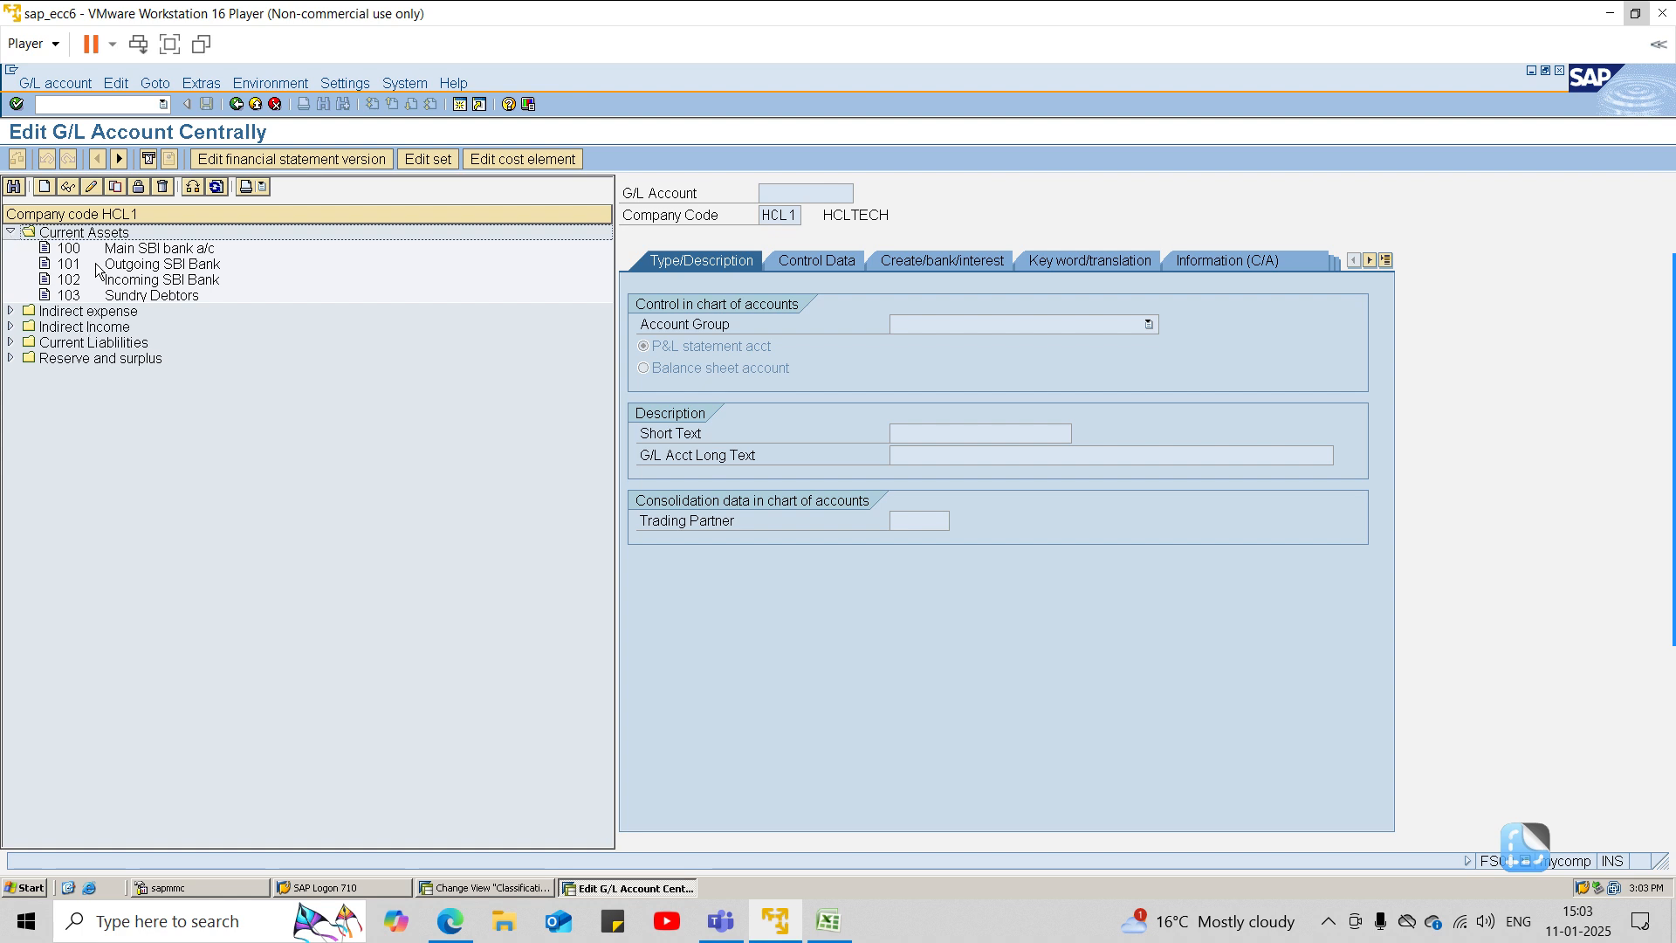
{"action": "left_click", "coordinate": [101, 299]}
{"action": "left_click", "coordinate": [113, 186]}
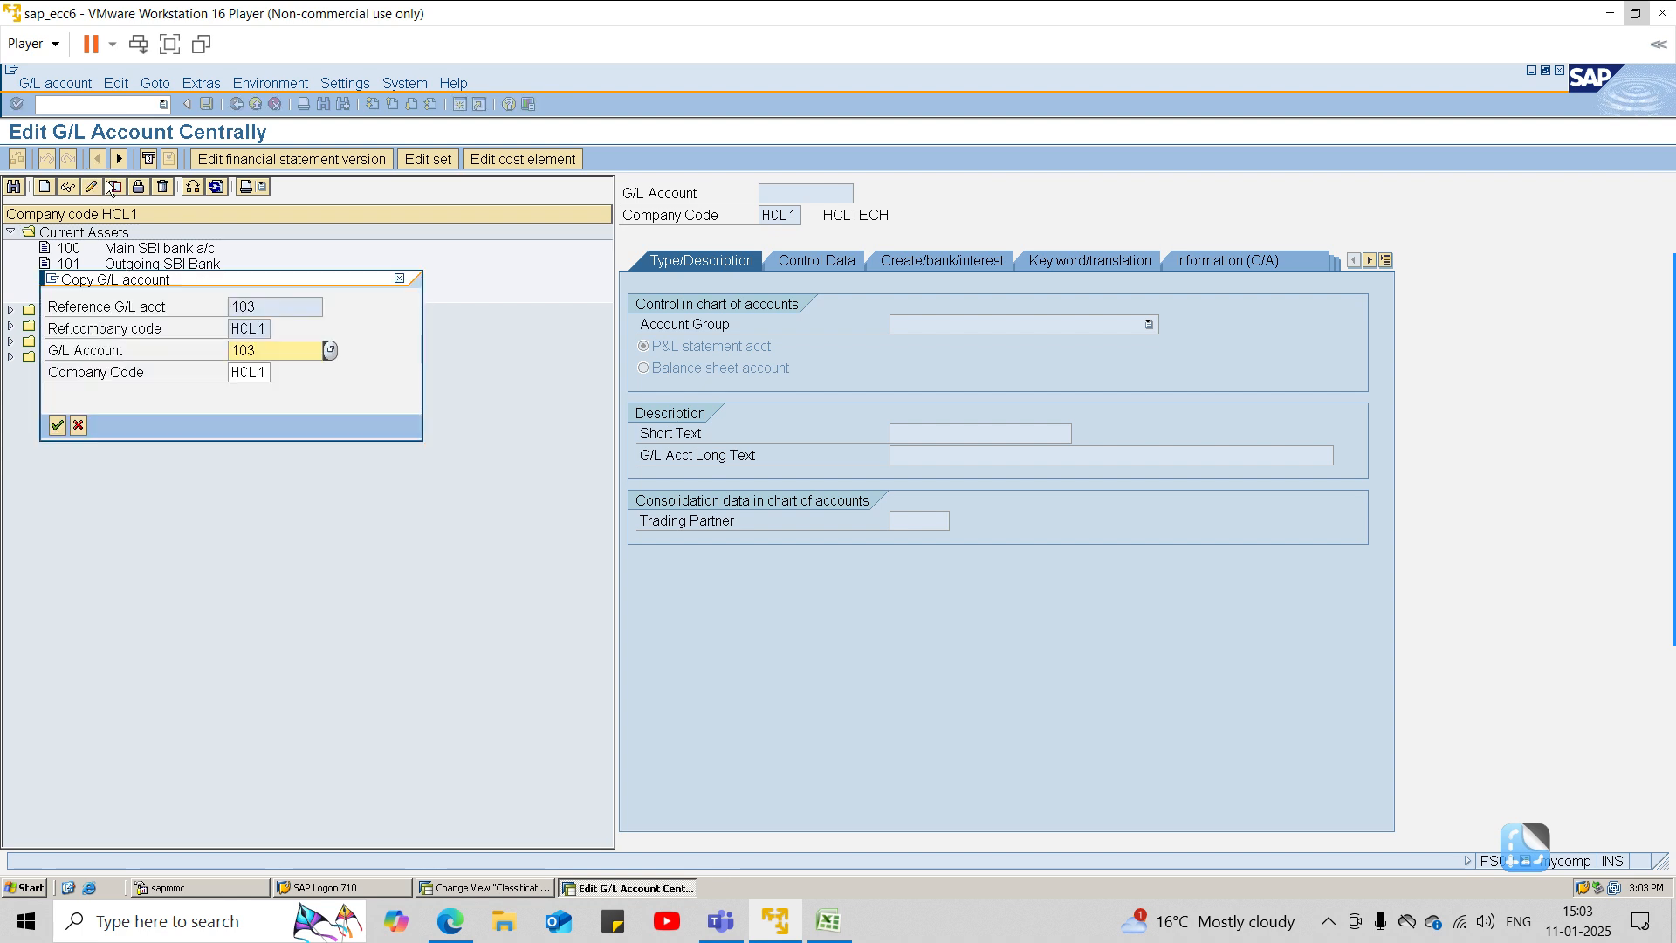
{"action": "key", "text": "BackSpace"}
{"action": "type", "text": "4"}
{"action": "key", "text": "Return"}
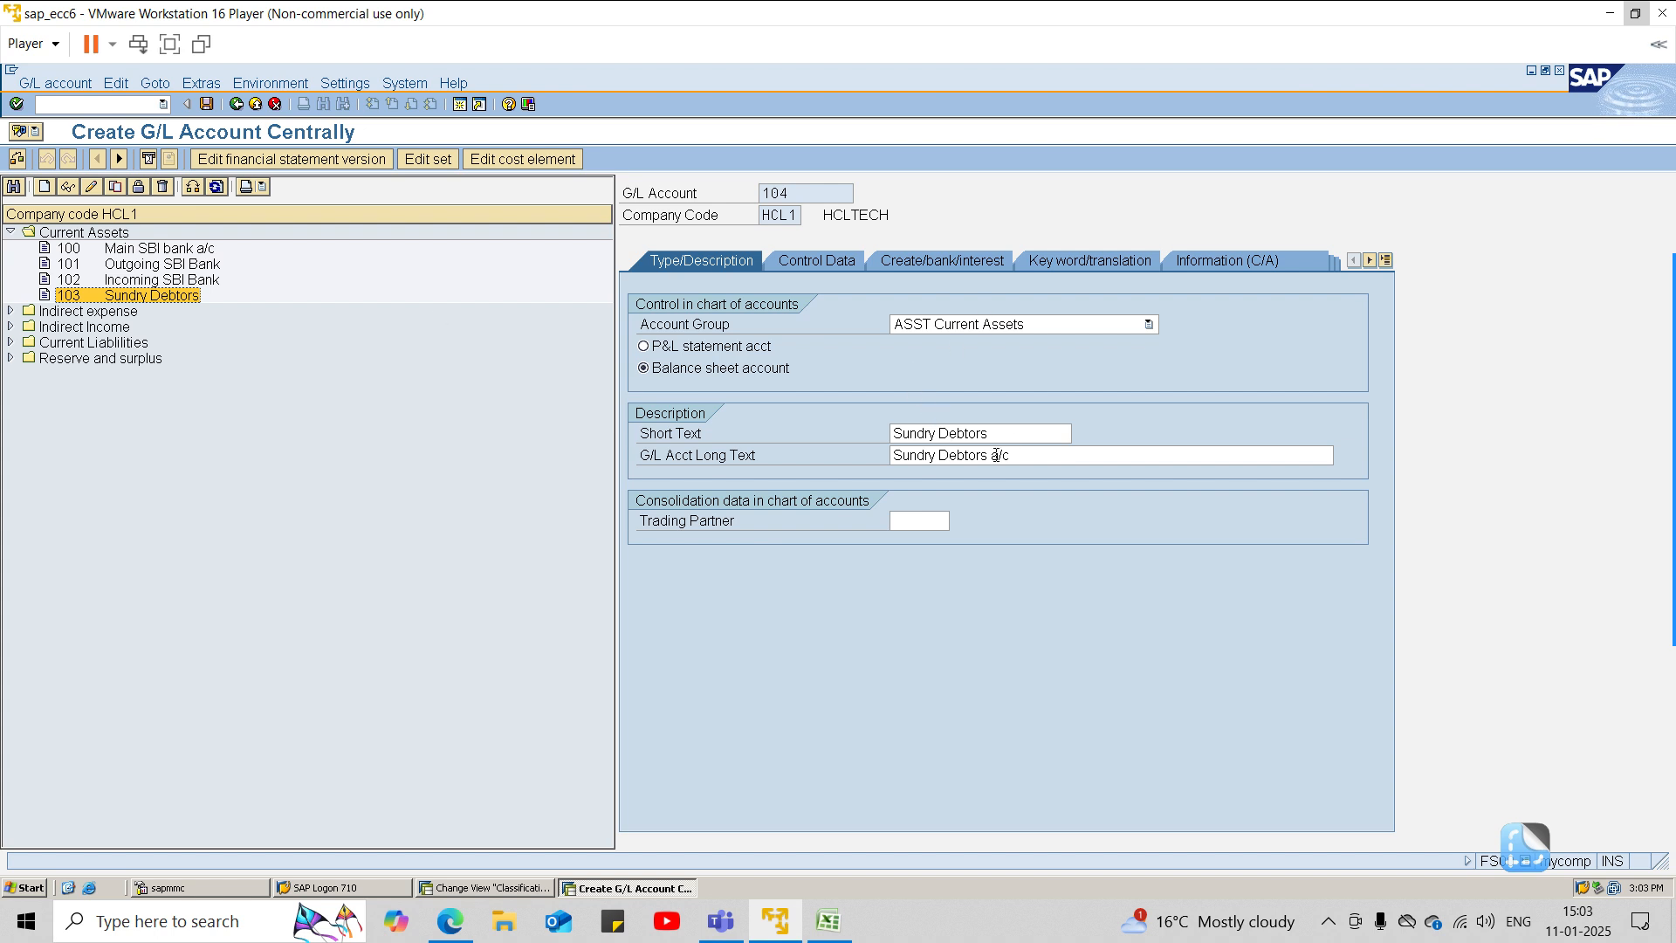
Step: Replace the short text of G/L account 104 with "Customer BOE"
{"action": "left_click", "coordinate": [1016, 428]}
{"action": "key", "text": "BackSpace"}
{"action": "key", "text": "BackSpace"}
{"action": "key", "text": "BackSpace"}
{"action": "key", "text": "BackSpace"}
{"action": "key", "text": "BackSpace"}
{"action": "key", "text": "BackSpace"}
{"action": "key", "text": "BackSpace"}
{"action": "key", "text": "BackSpace"}
{"action": "key", "text": "BackSpace"}
{"action": "key", "text": "BackSpace"}
{"action": "key", "text": "BackSpace"}
{"action": "key", "text": "BackSpace"}
{"action": "key", "text": "BackSpace"}
{"action": "key", "text": "BackSpace"}
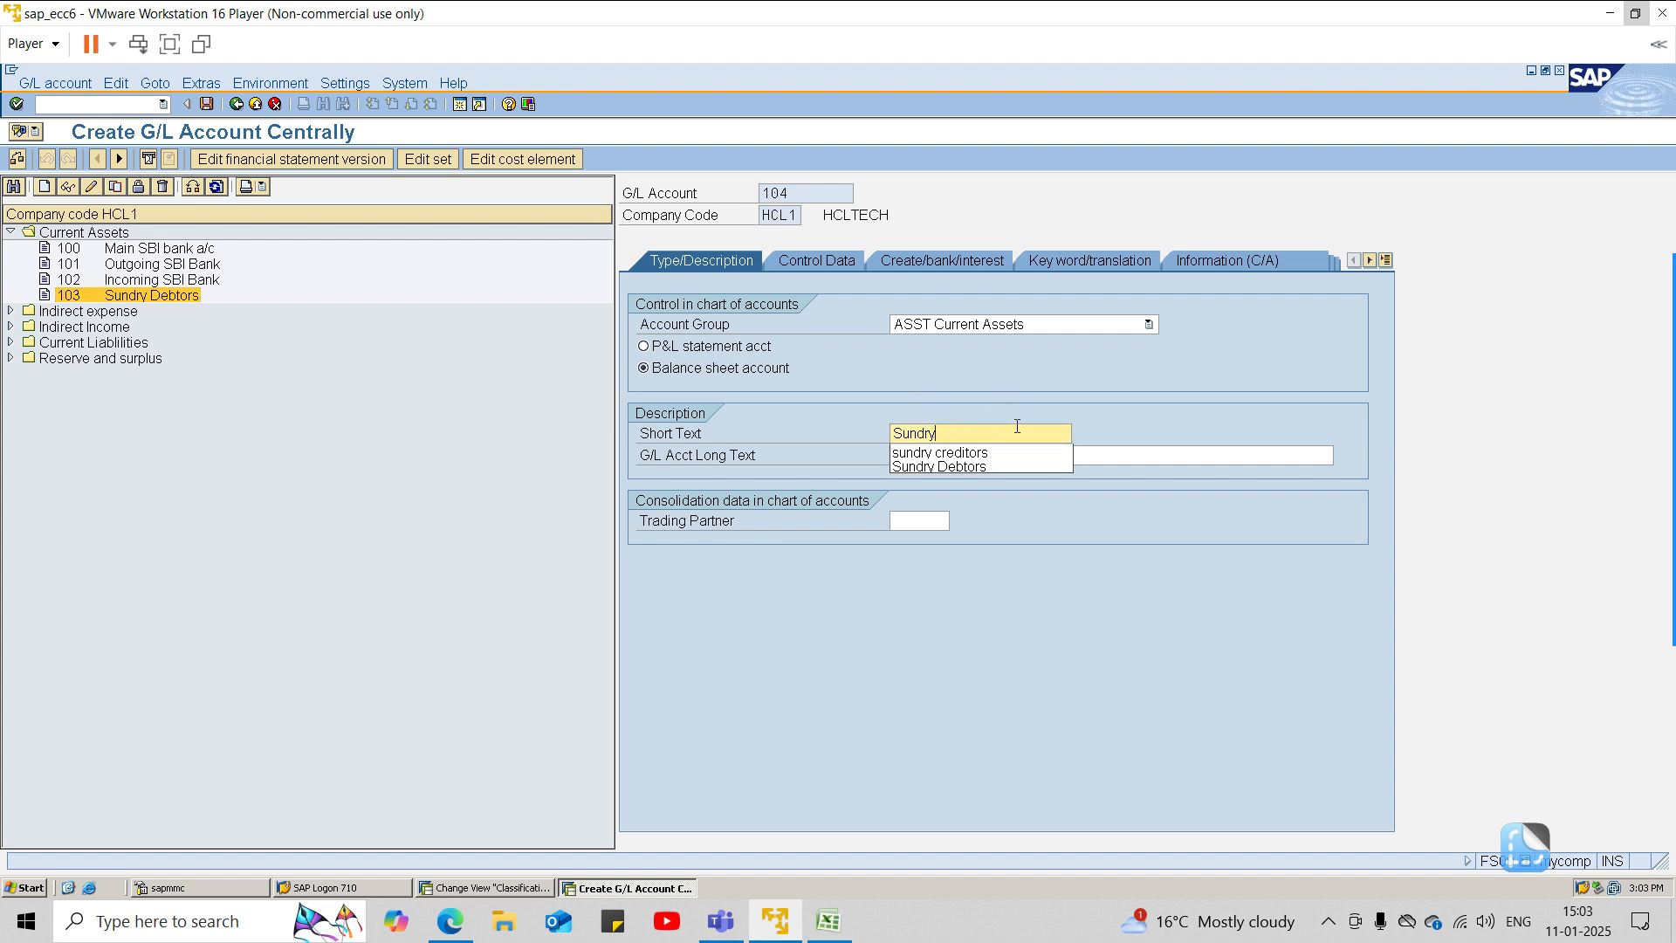
{"action": "type", "text": "Cus"}
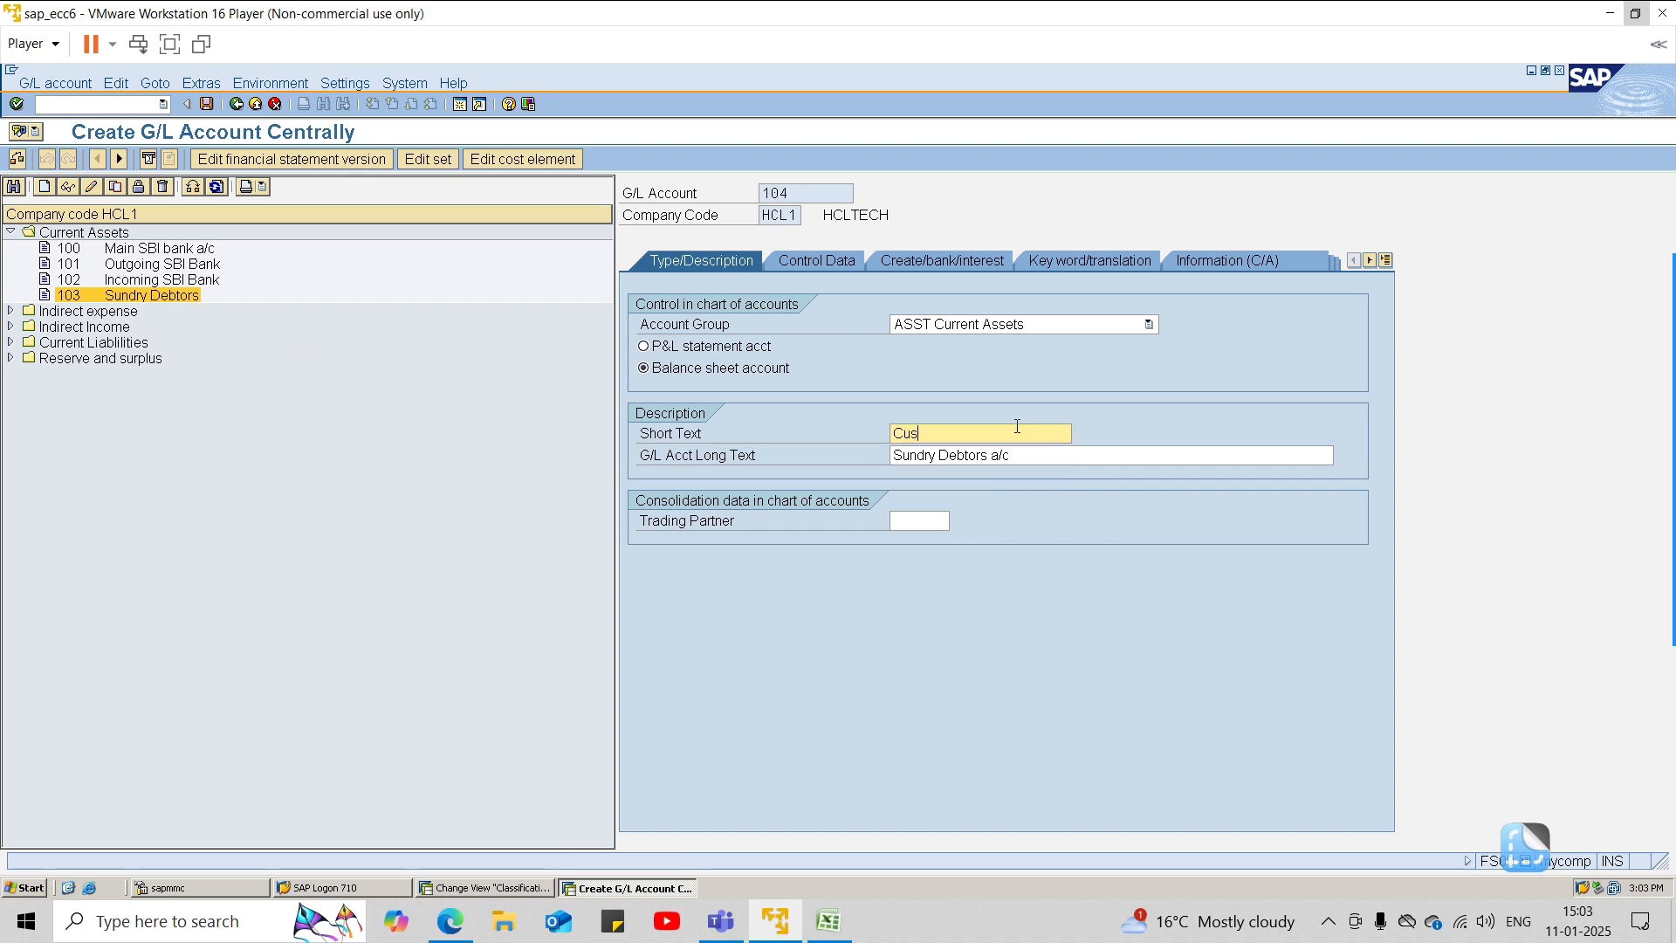
{"action": "type", "text": "tomer BOQ"}
{"action": "key", "text": "BackSpace"}
{"action": "type", "text": "E"}
Step: Replace the long text of G/L account 104 with "Customer BOE A/c"
{"action": "left_click", "coordinate": [1015, 454]}
{"action": "key", "text": "BackSpace"}
{"action": "key", "text": "BackSpace"}
{"action": "key", "text": "BackSpace"}
{"action": "key", "text": "BackSpace"}
{"action": "key", "text": "BackSpace"}
{"action": "key", "text": "BackSpace"}
{"action": "key", "text": "BackSpace"}
{"action": "key", "text": "BackSpace"}
{"action": "key", "text": "BackSpace"}
{"action": "key", "text": "BackSpace"}
{"action": "key", "text": "BackSpace"}
{"action": "key", "text": "BackSpace"}
{"action": "key", "text": "BackSpace"}
{"action": "key", "text": "BackSpace"}
{"action": "key", "text": "BackSpace"}
{"action": "key", "text": "BackSpace"}
{"action": "key", "text": "BackSpace"}
{"action": "key", "text": "BackSpace"}
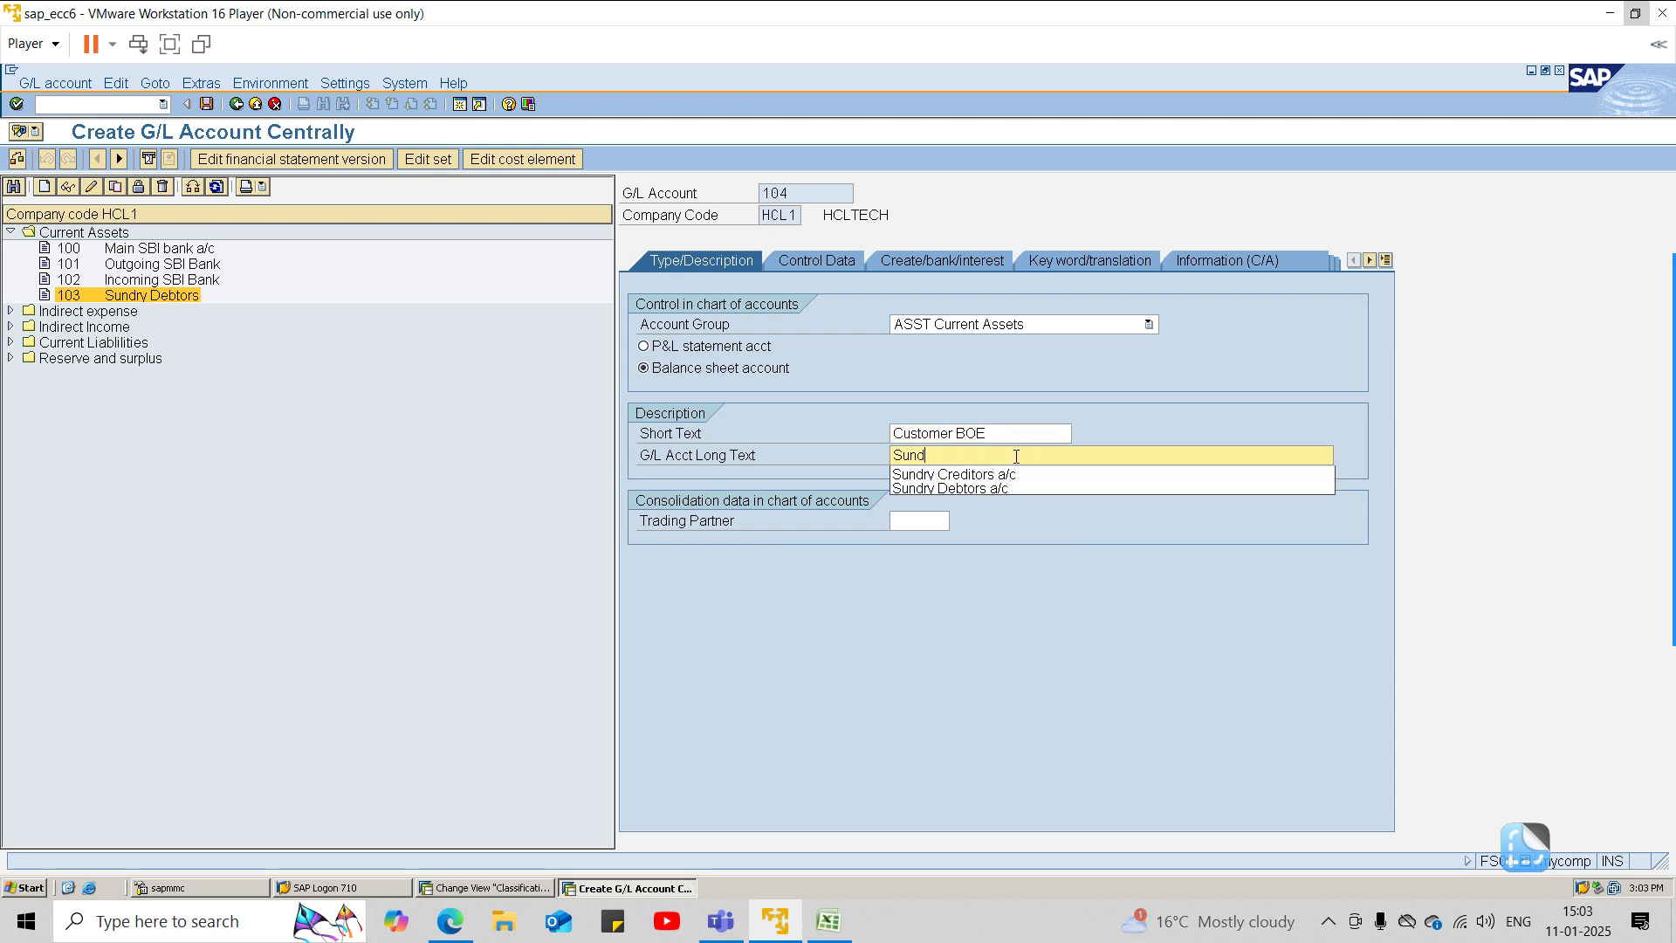
{"action": "type", "text": "Custom"}
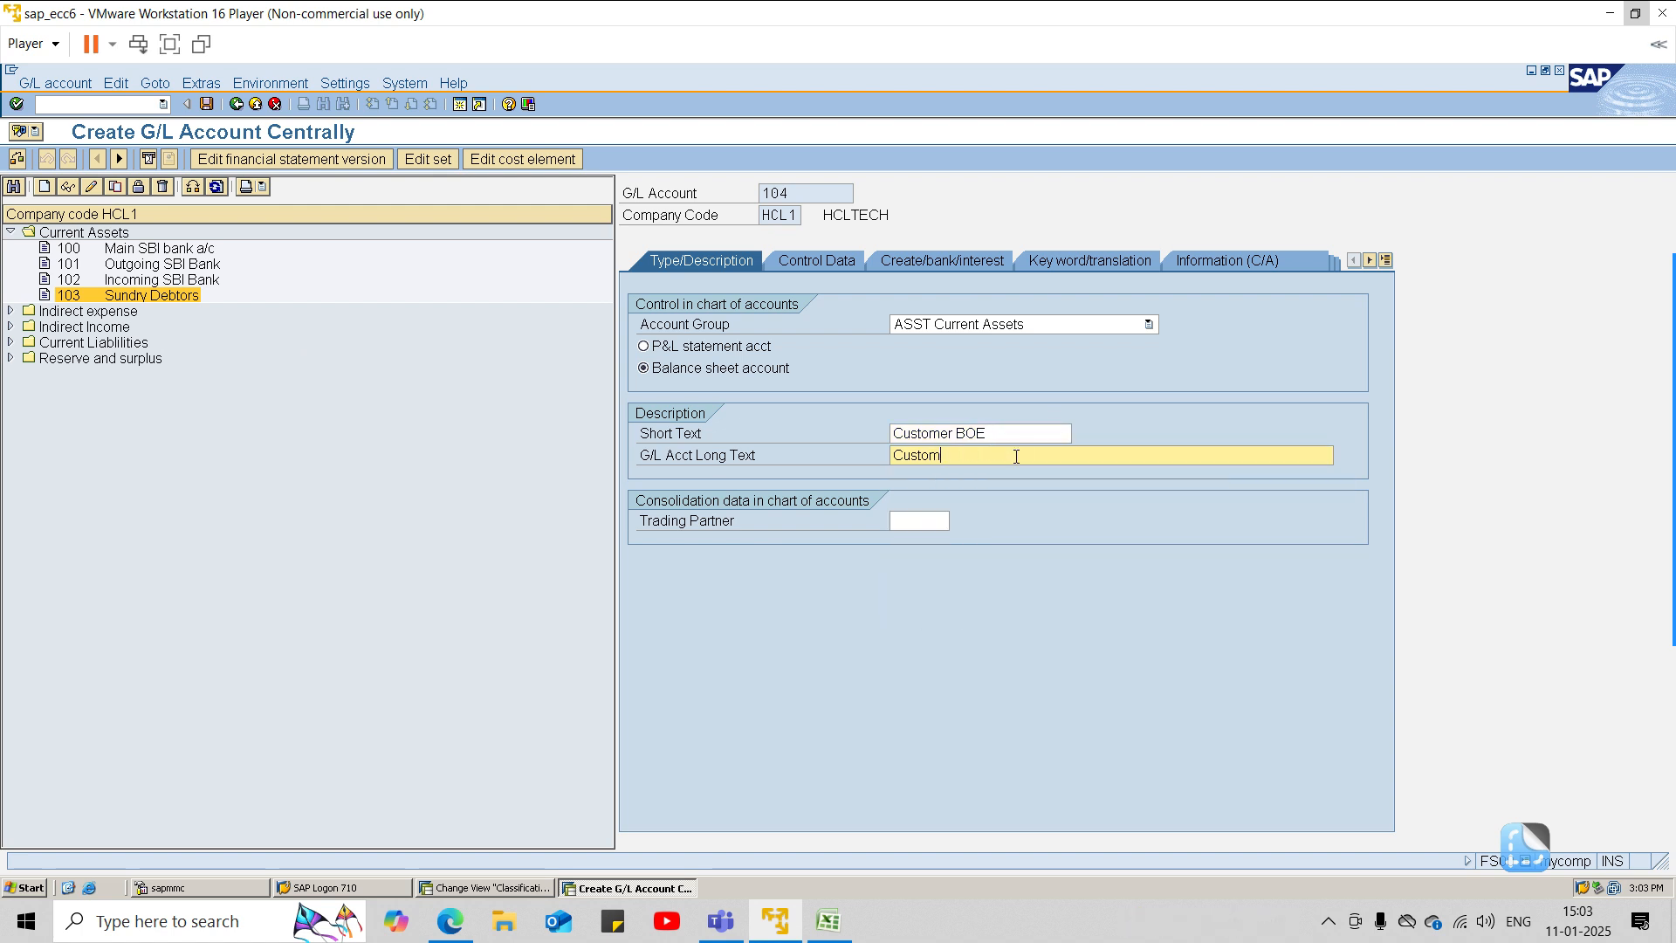
{"action": "type", "text": "er BOE A/c"}
Step: Review the control data and document creation settings of account 104, and save the new account
{"action": "left_click", "coordinate": [845, 265]}
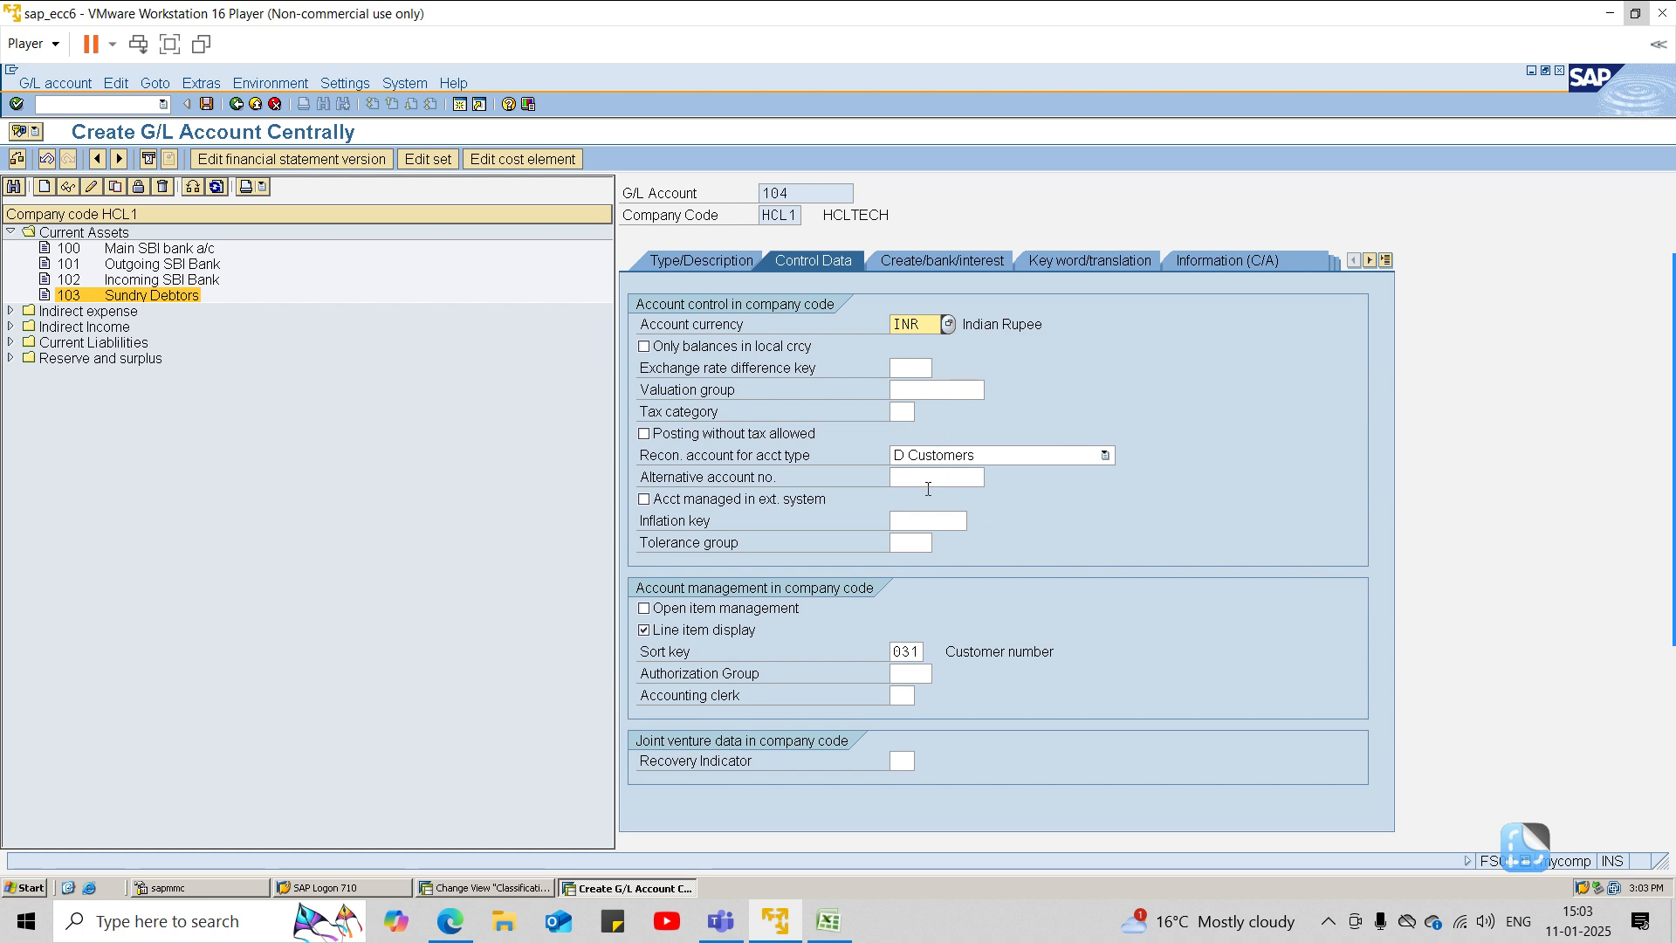
{"action": "left_click", "coordinate": [969, 259]}
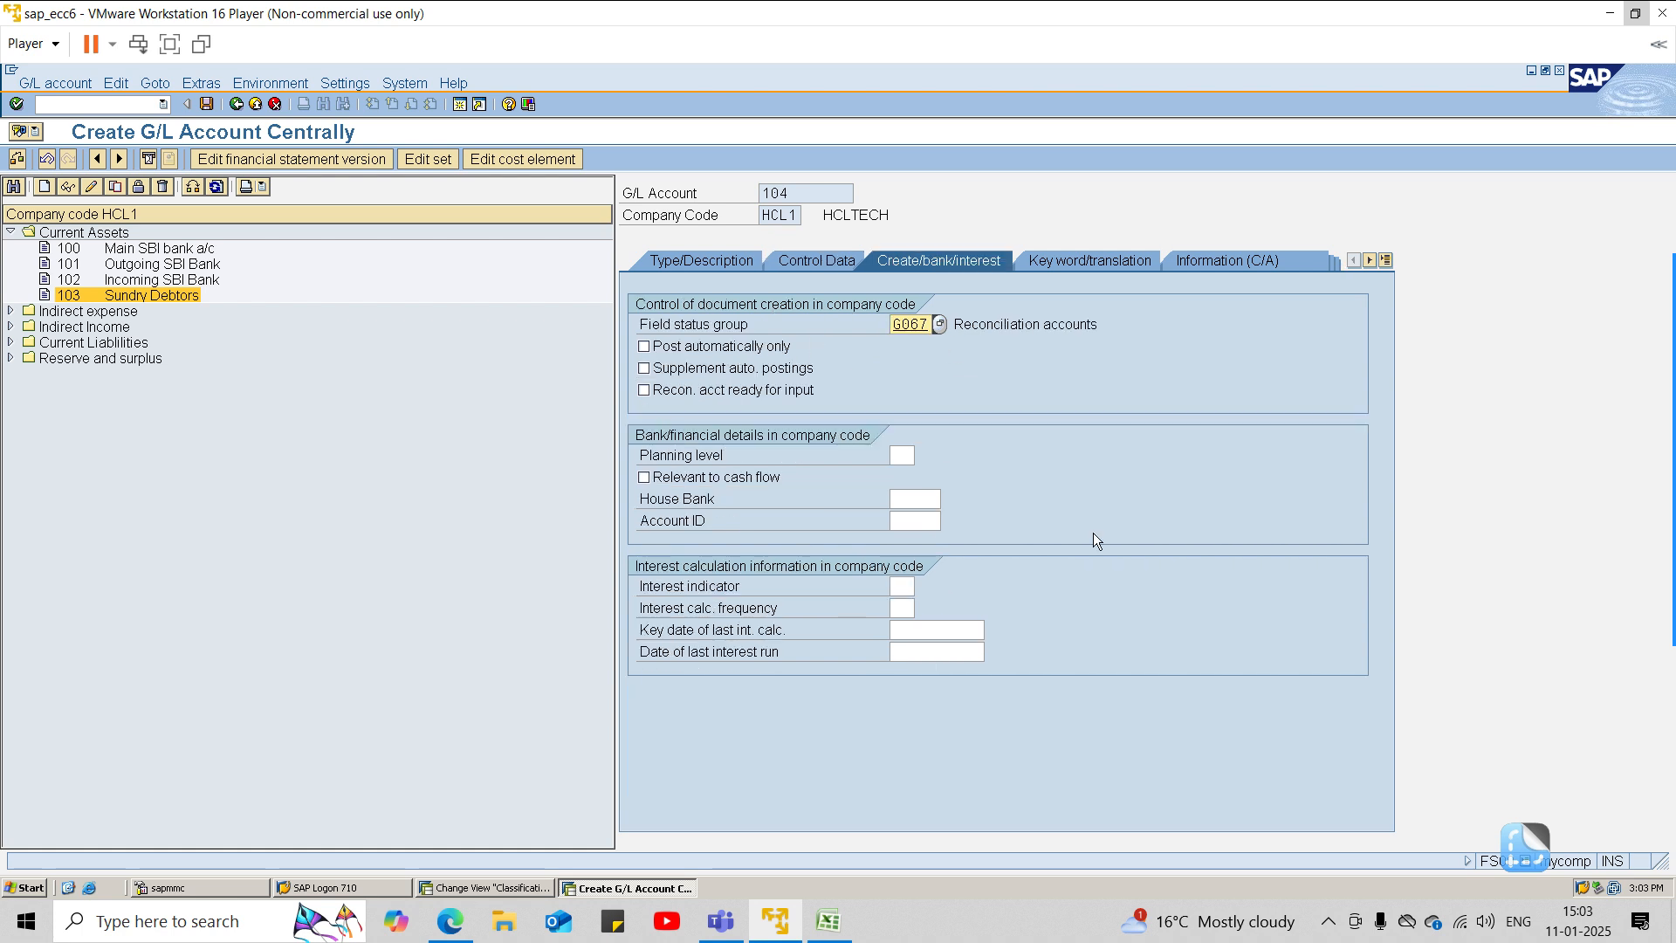
{"action": "key", "text": "ctrl+s"}
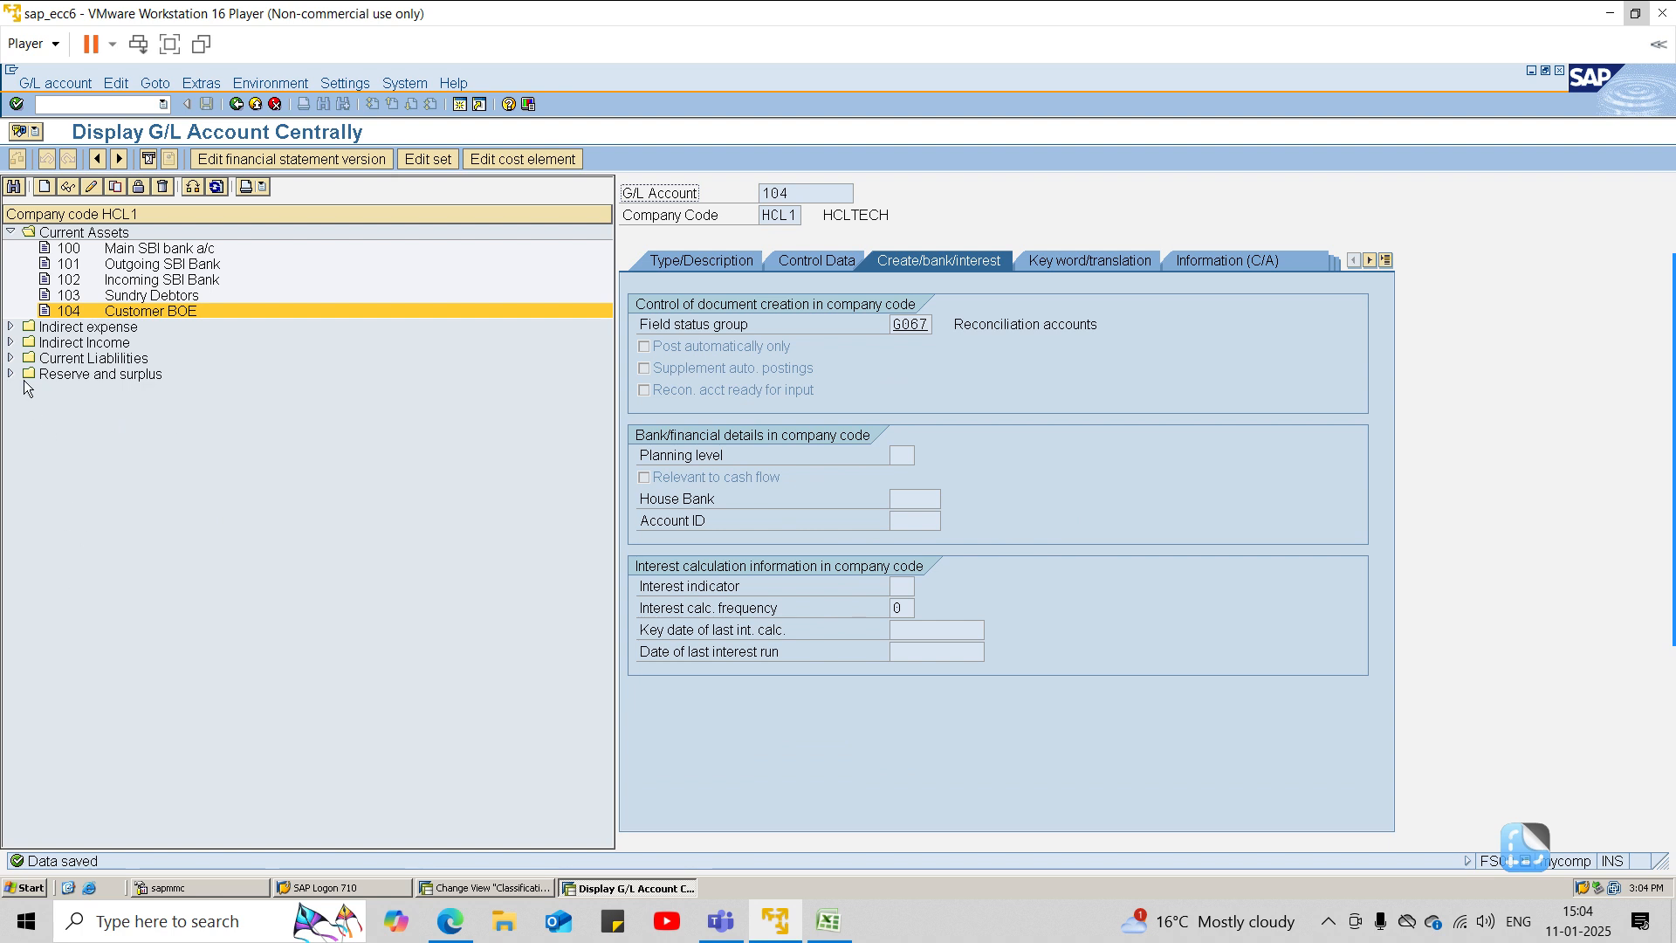
Step: Copy the sundry creditors account 203 under current liabilities to a new G/L account 204 in company code HCL1
{"action": "left_click", "coordinate": [10, 358]}
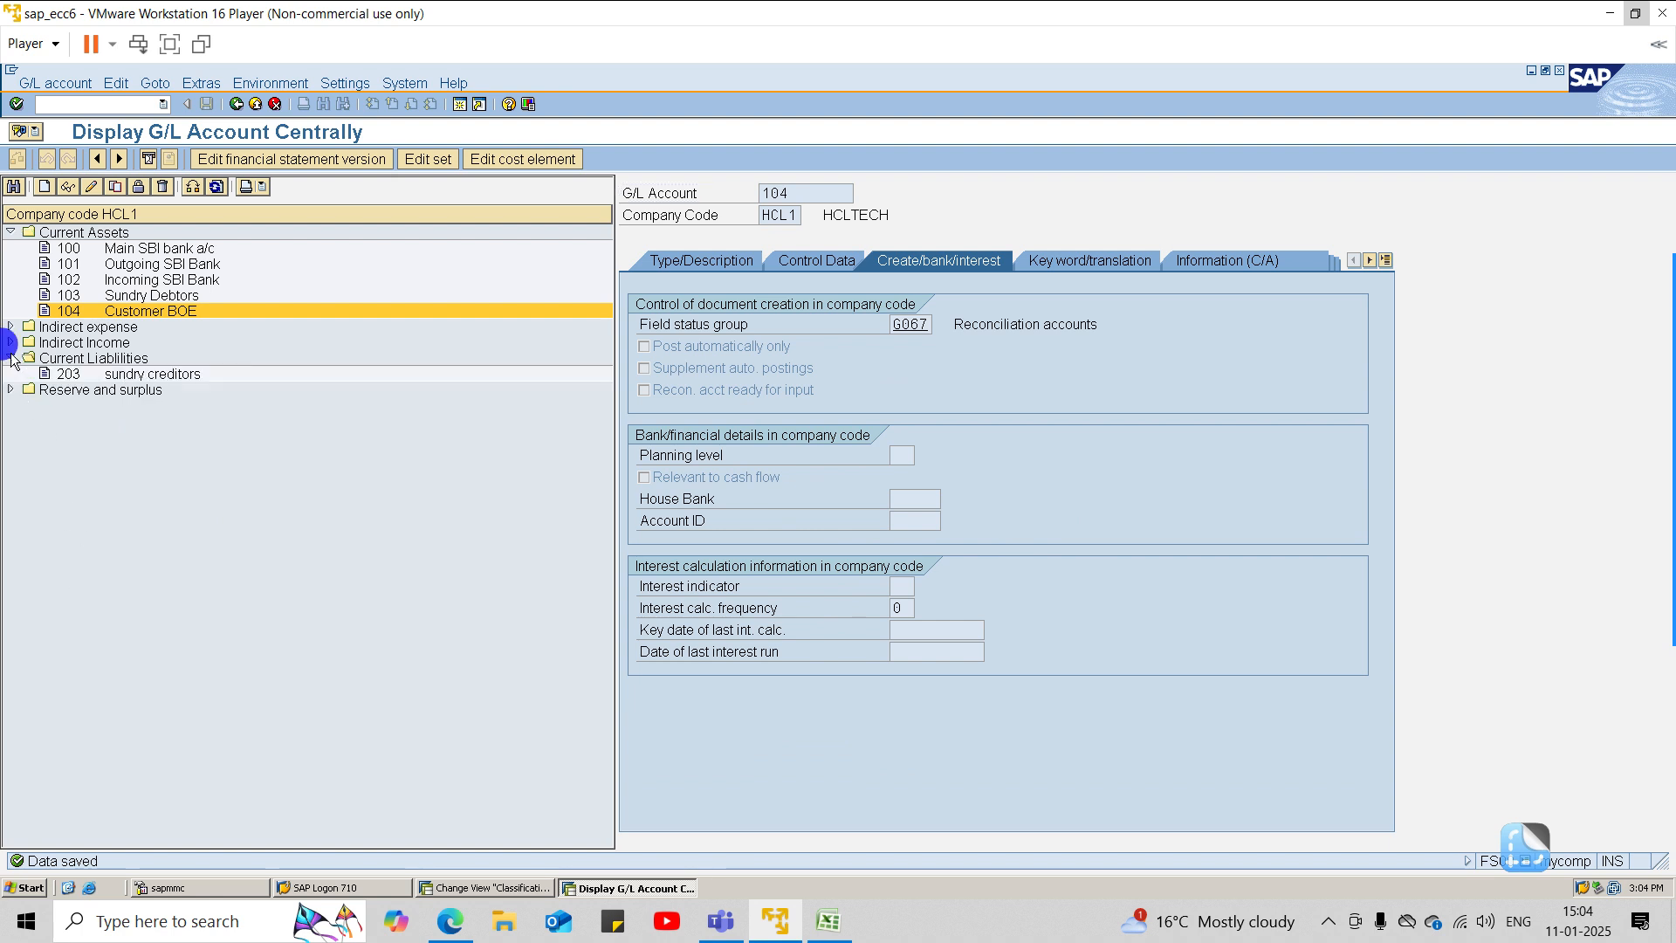
{"action": "left_click", "coordinate": [87, 375]}
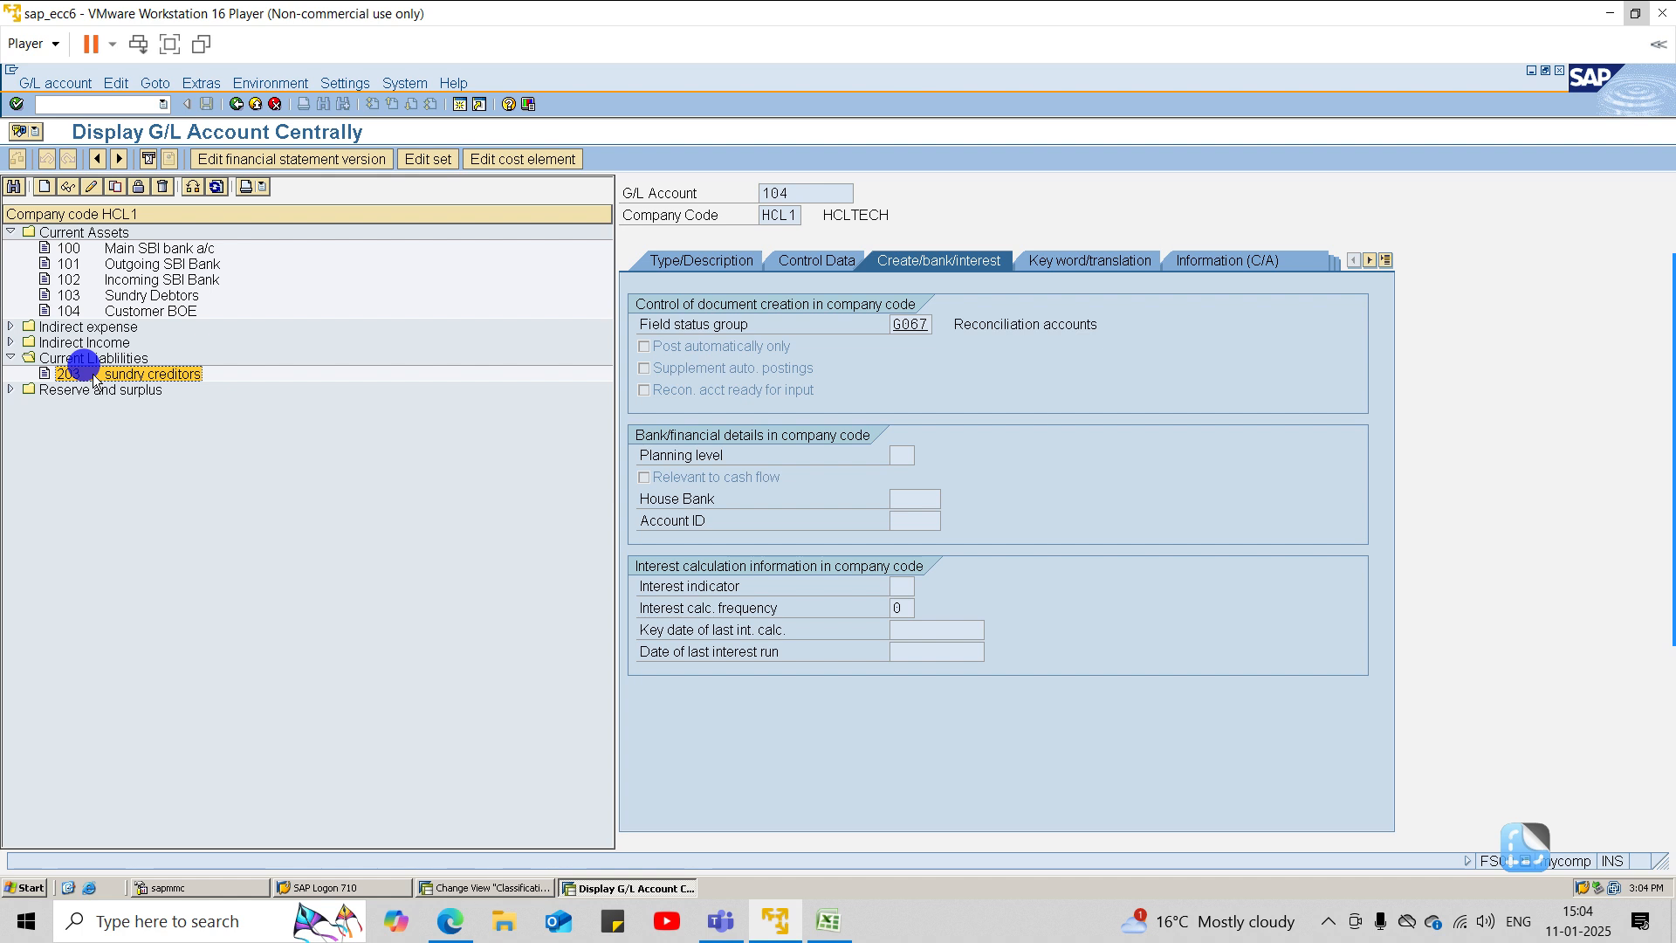
{"action": "left_click", "coordinate": [115, 187]}
{"action": "left_click", "coordinate": [300, 344]}
{"action": "key", "text": "BackSpace"}
{"action": "type", "text": "4"}
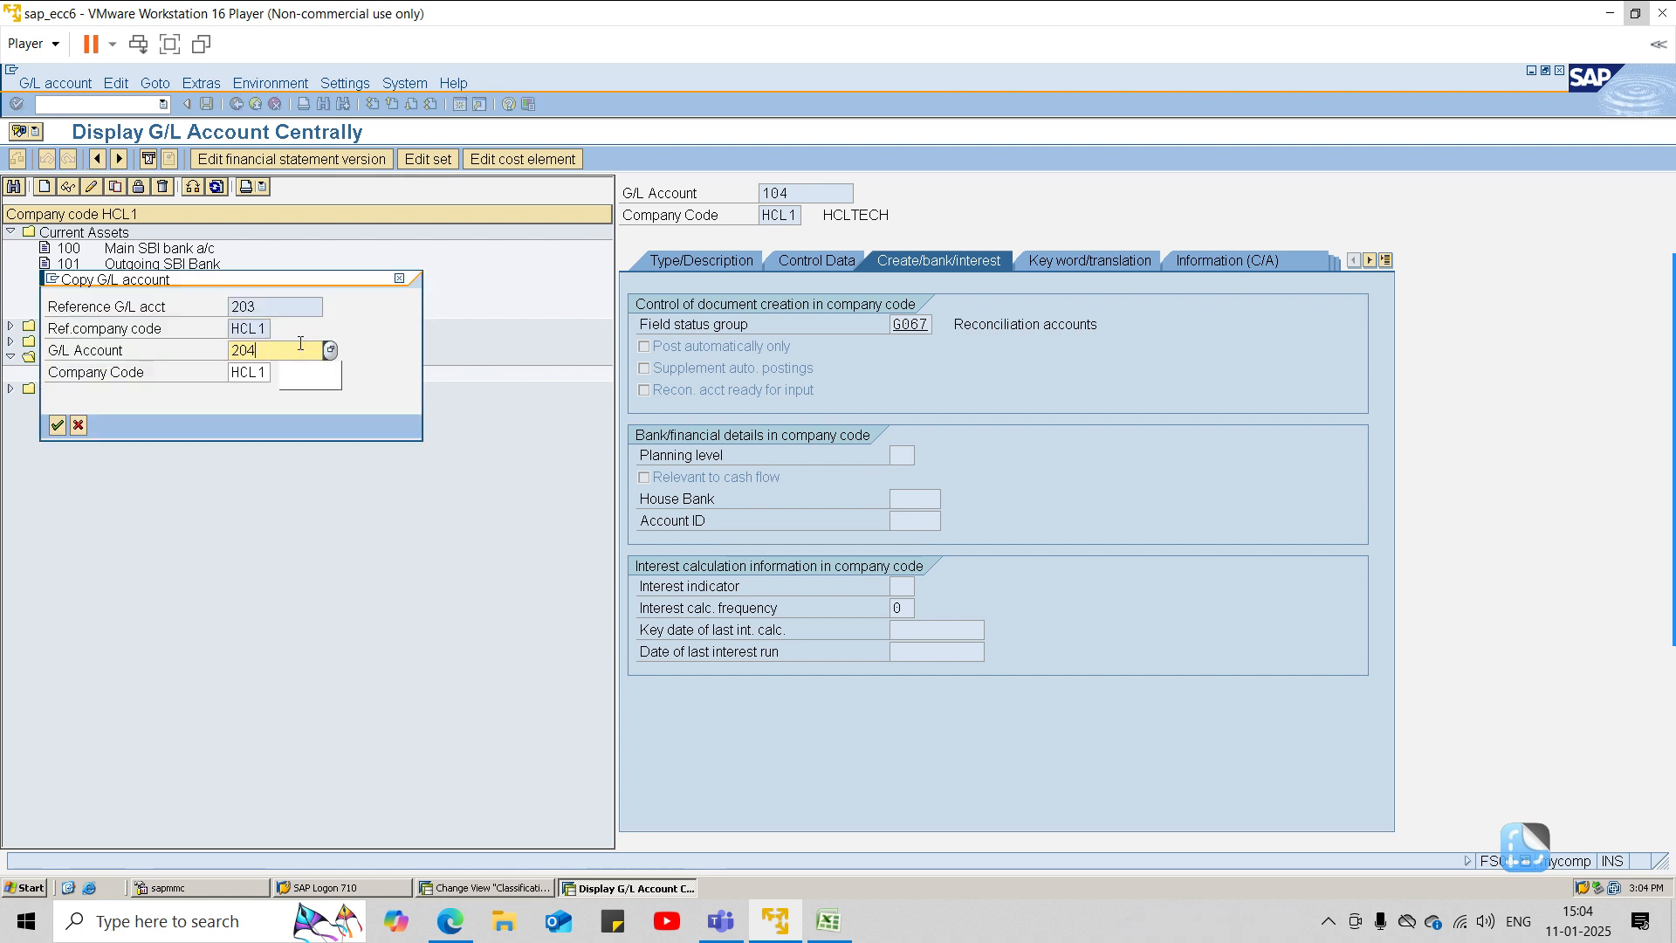
{"action": "key", "text": "Return"}
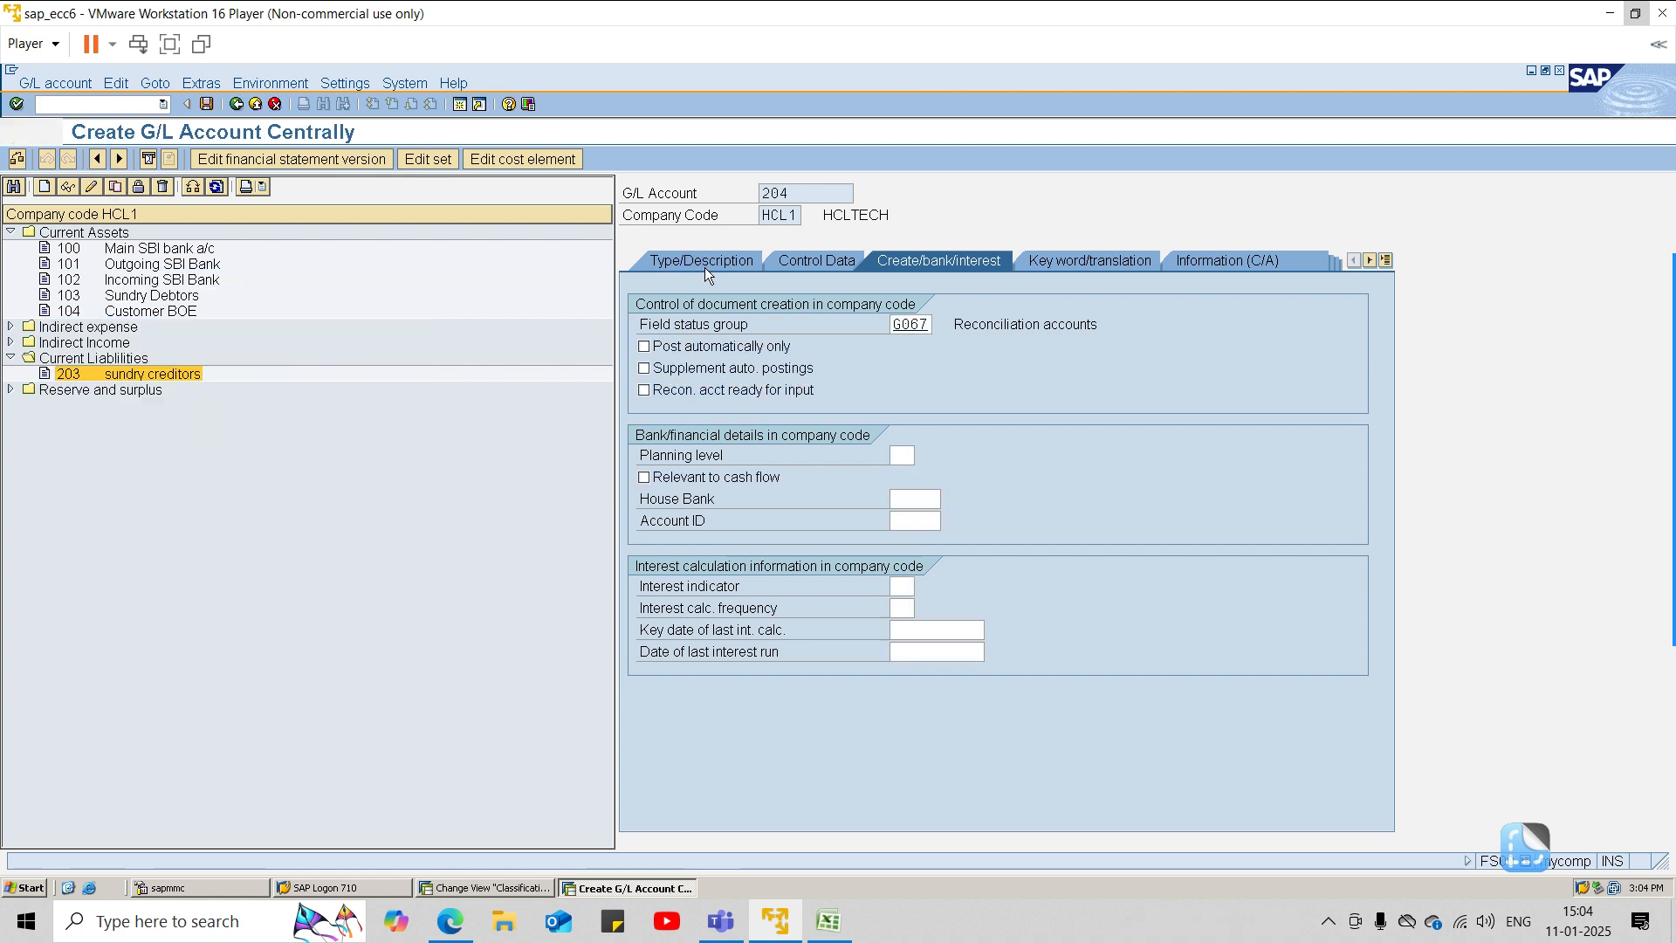
Step: Replace the short text of G/L account 204 with "Bank BOE"
{"action": "left_click", "coordinate": [705, 267]}
{"action": "left_click", "coordinate": [1005, 430]}
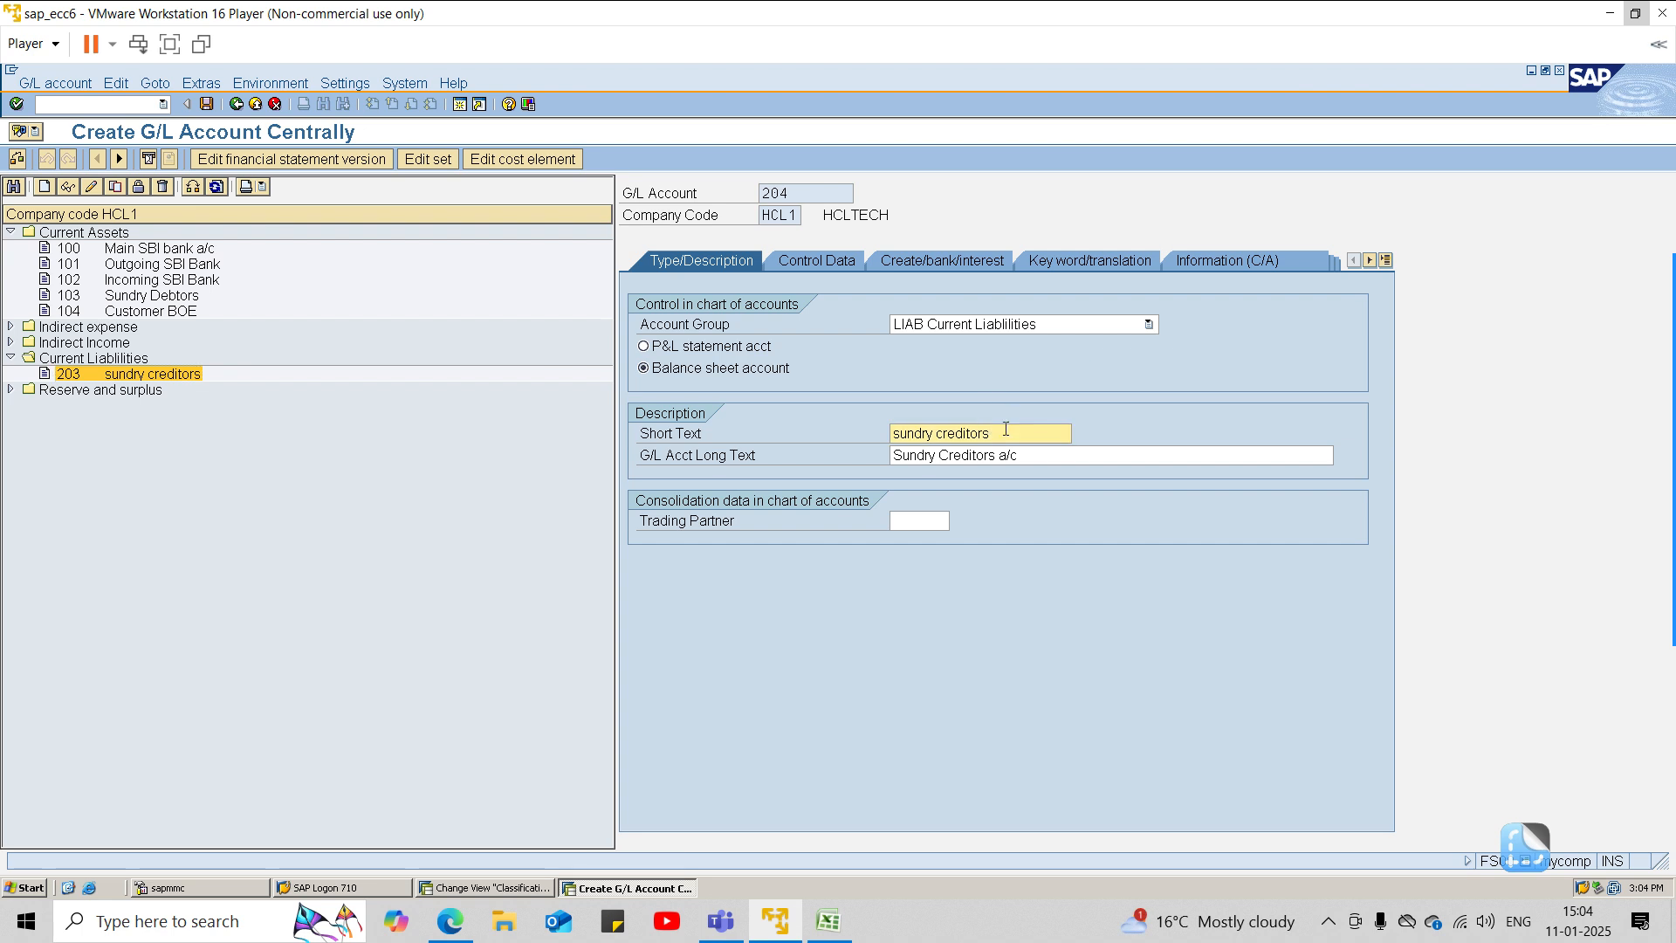
{"action": "key", "text": "BackSpace"}
{"action": "key", "text": "BackSpace"}
{"action": "key", "text": "BackSpace"}
{"action": "key", "text": "BackSpace"}
{"action": "key", "text": "BackSpace"}
{"action": "key", "text": "BackSpace"}
{"action": "key", "text": "BackSpace"}
{"action": "key", "text": "BackSpace"}
{"action": "key", "text": "BackSpace"}
{"action": "key", "text": "BackSpace"}
{"action": "key", "text": "BackSpace"}
{"action": "key", "text": "BackSpace"}
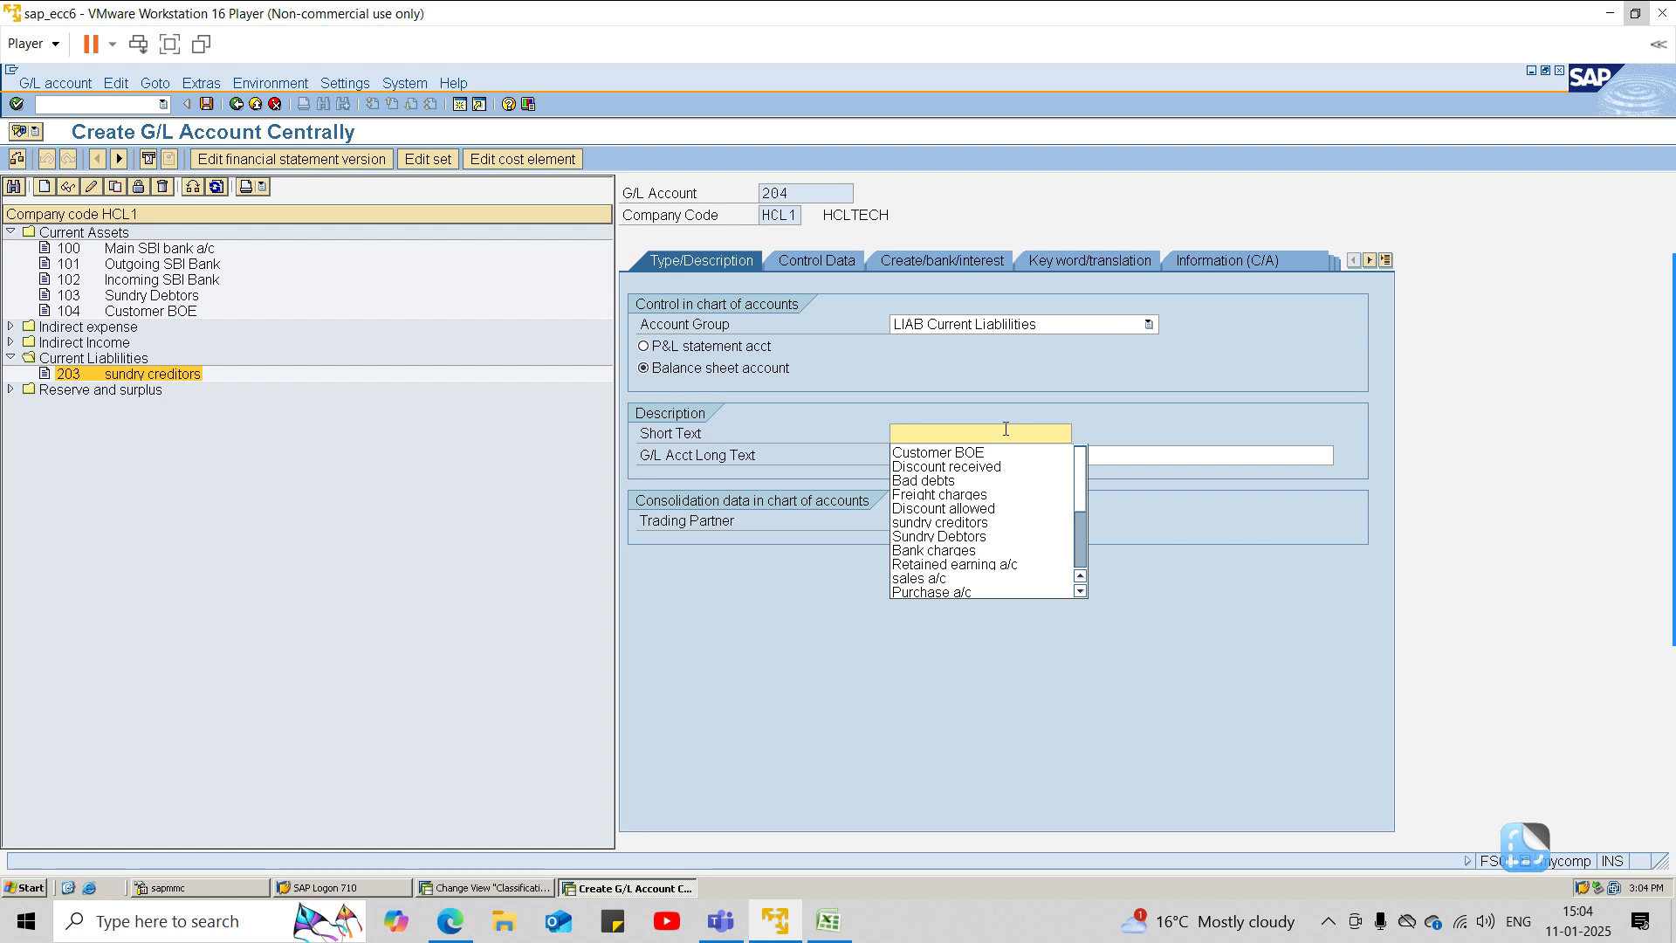
{"action": "type", "text": "Bank BOE"}
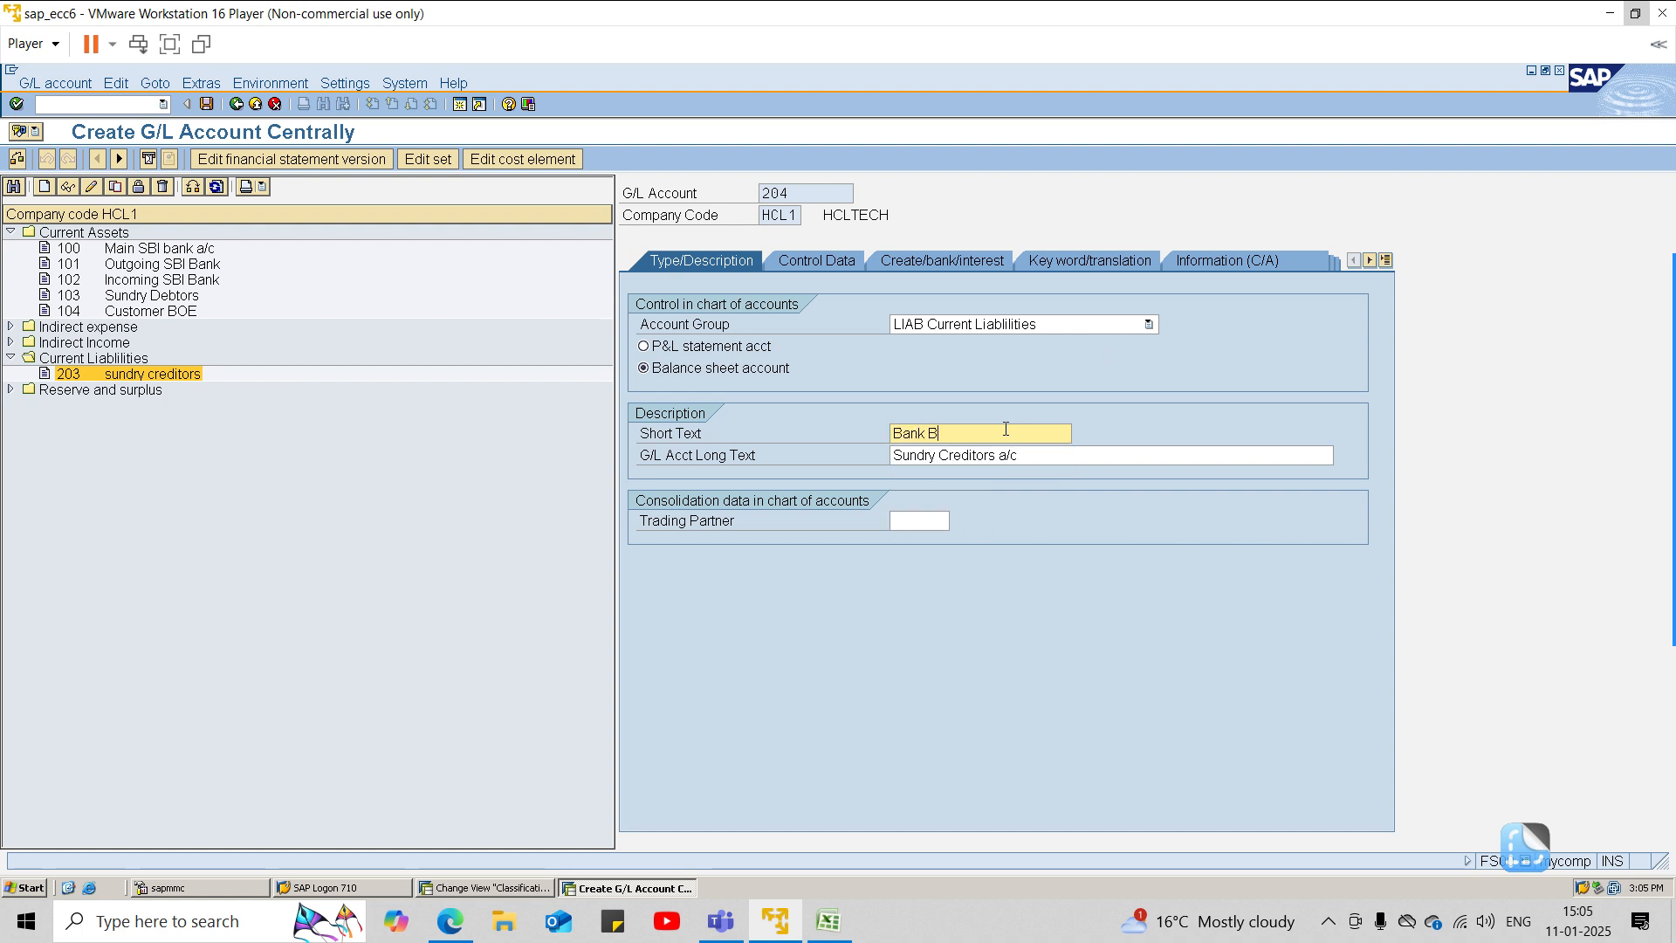
Step: Replace the long text of G/L account 204 with "Bank boe (contingent liability"
{"action": "key", "text": "Tab"}
{"action": "type", "text": "B"}
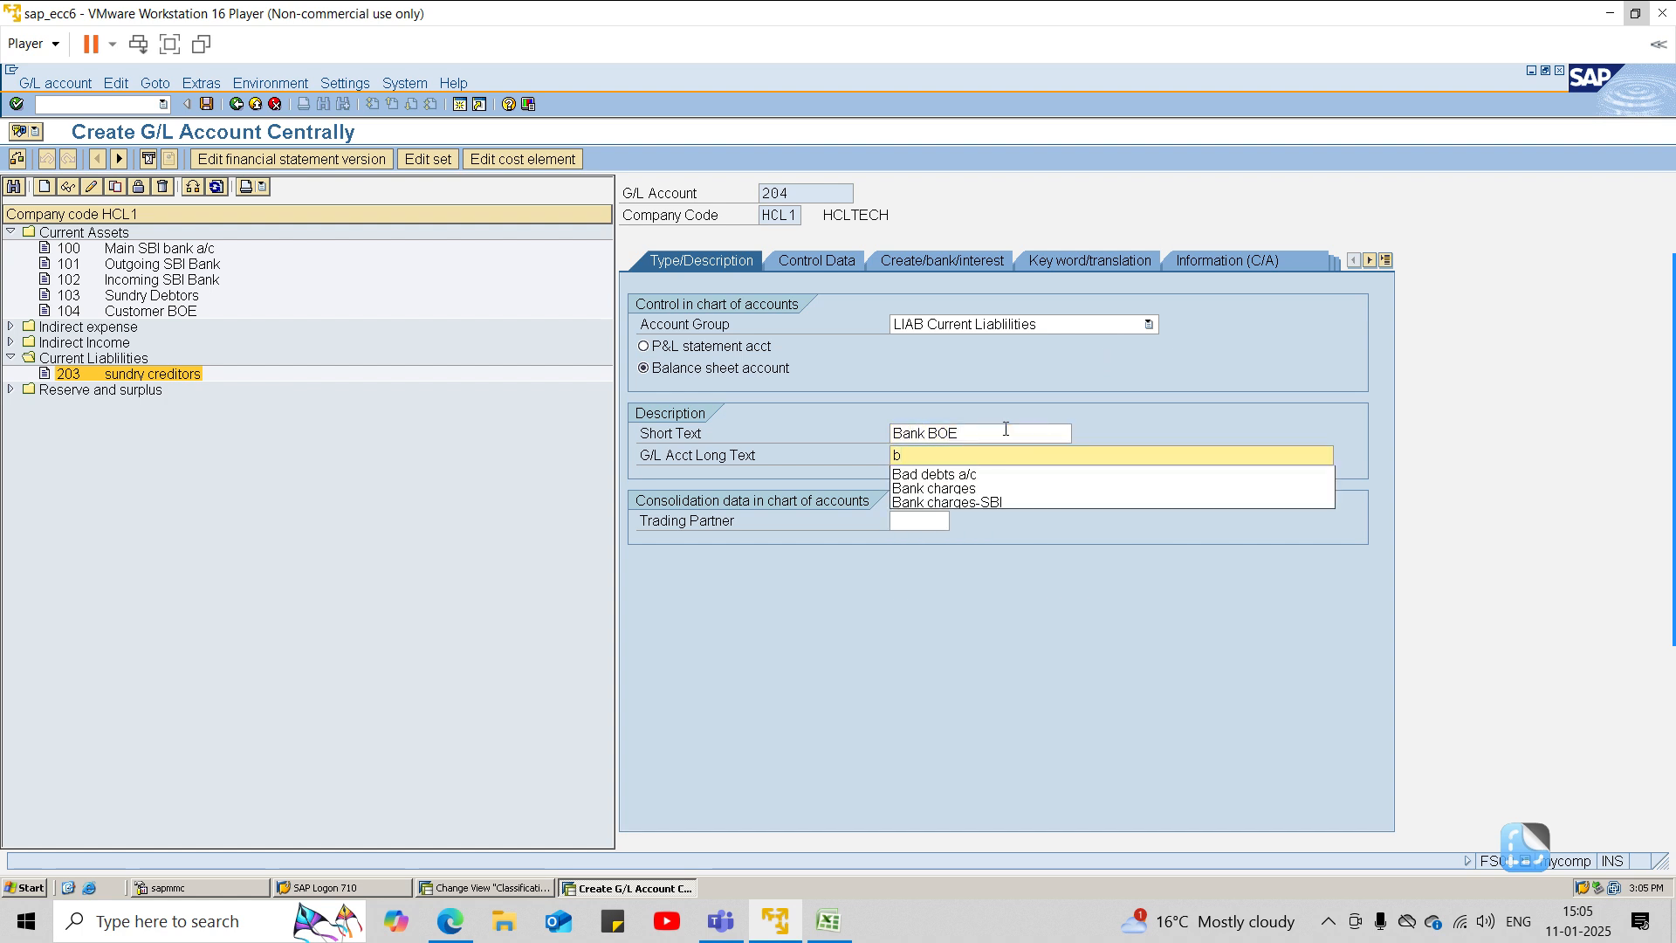
{"action": "key", "text": "BackSpace"}
{"action": "type", "text": "Bank bo"}
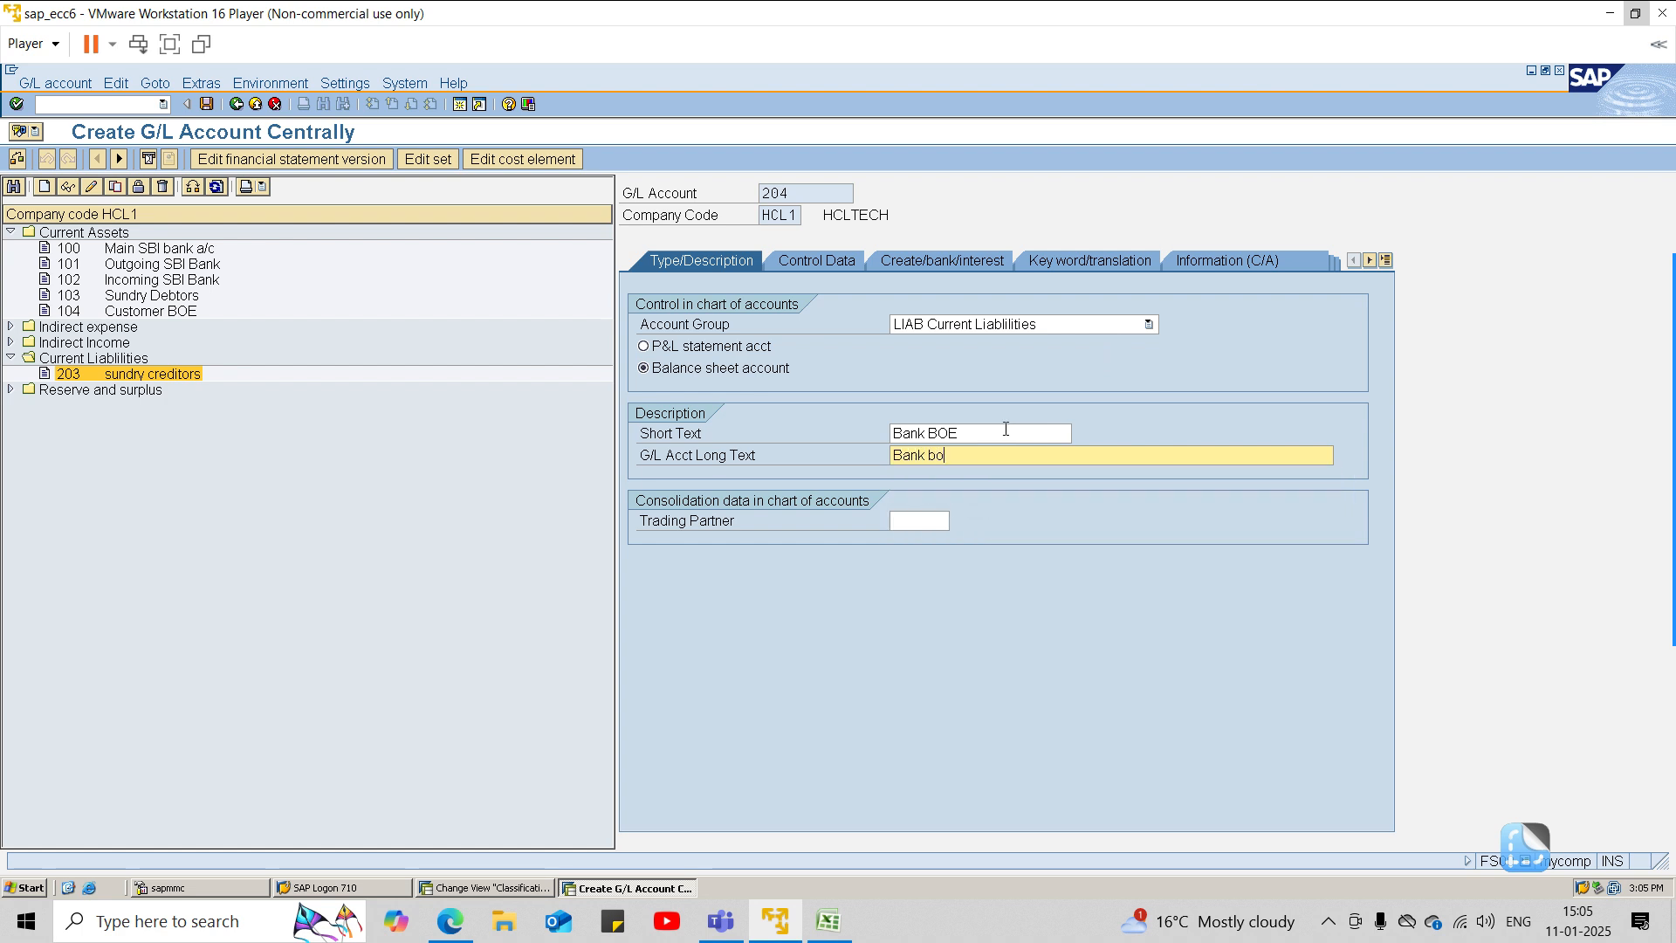
{"action": "key", "text": "BackSpace"}
{"action": "type", "text": "oe (contingetn"}
{"action": "key", "text": "BackSpace"}
{"action": "key", "text": "BackSpace"}
{"action": "key", "text": "BackSpace"}
{"action": "type", "text": "ent liability"}
Step: Enable only balances in local currency in account 204's control data and review the available reconciliation account types
{"action": "left_click", "coordinate": [819, 255]}
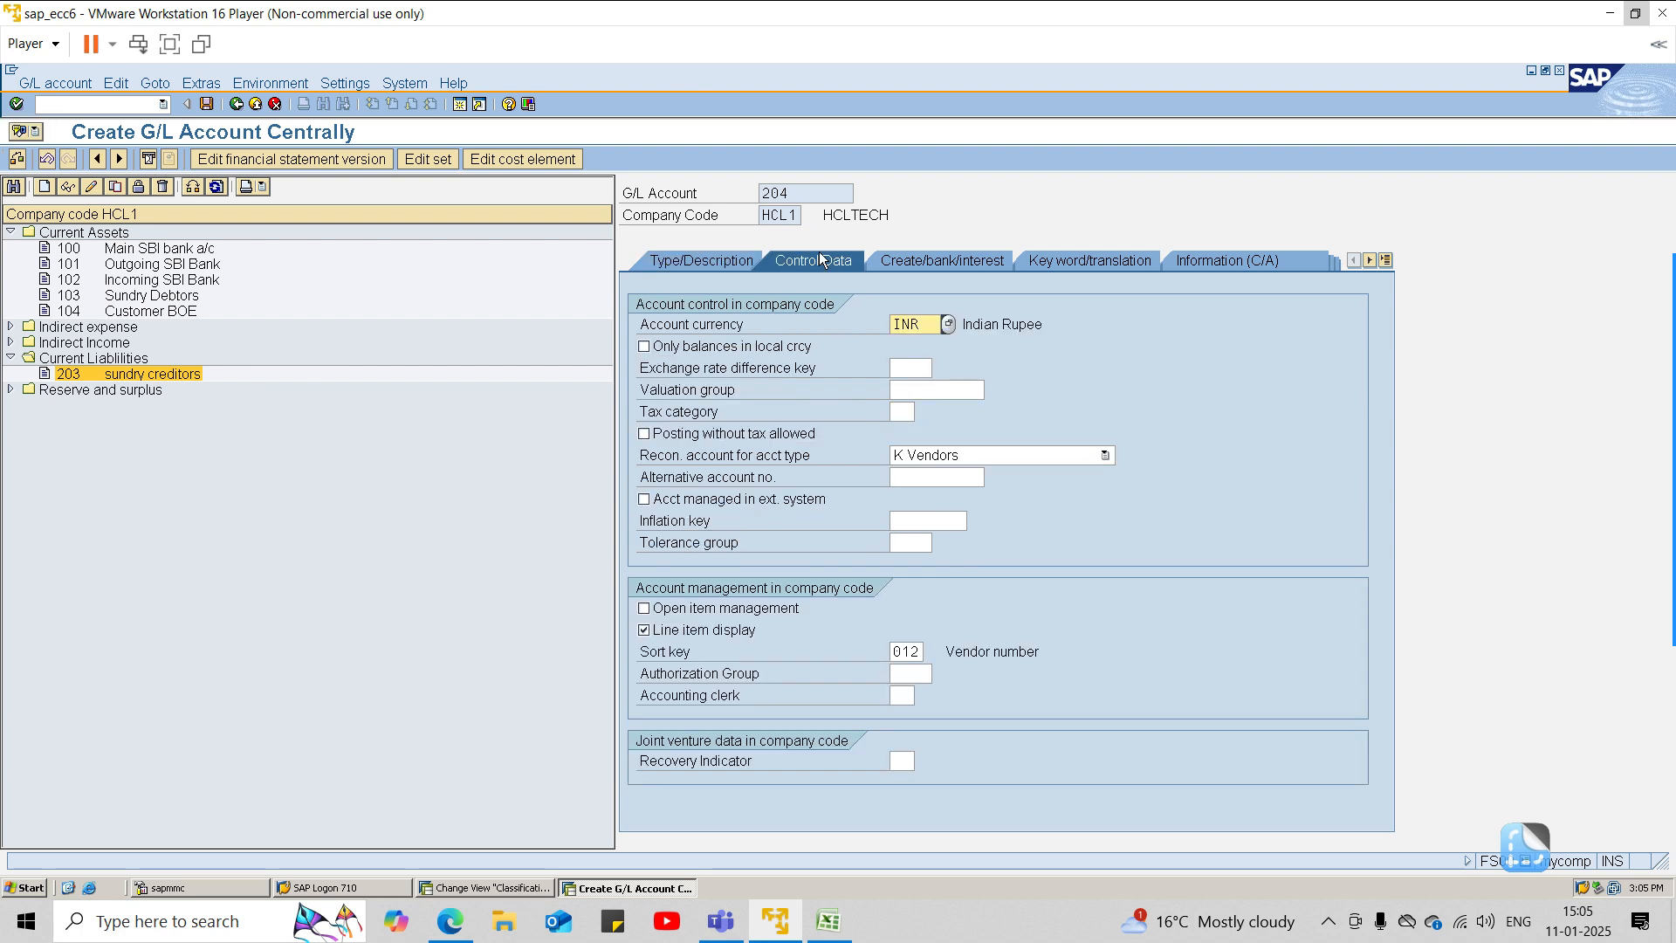
{"action": "left_click", "coordinate": [710, 348]}
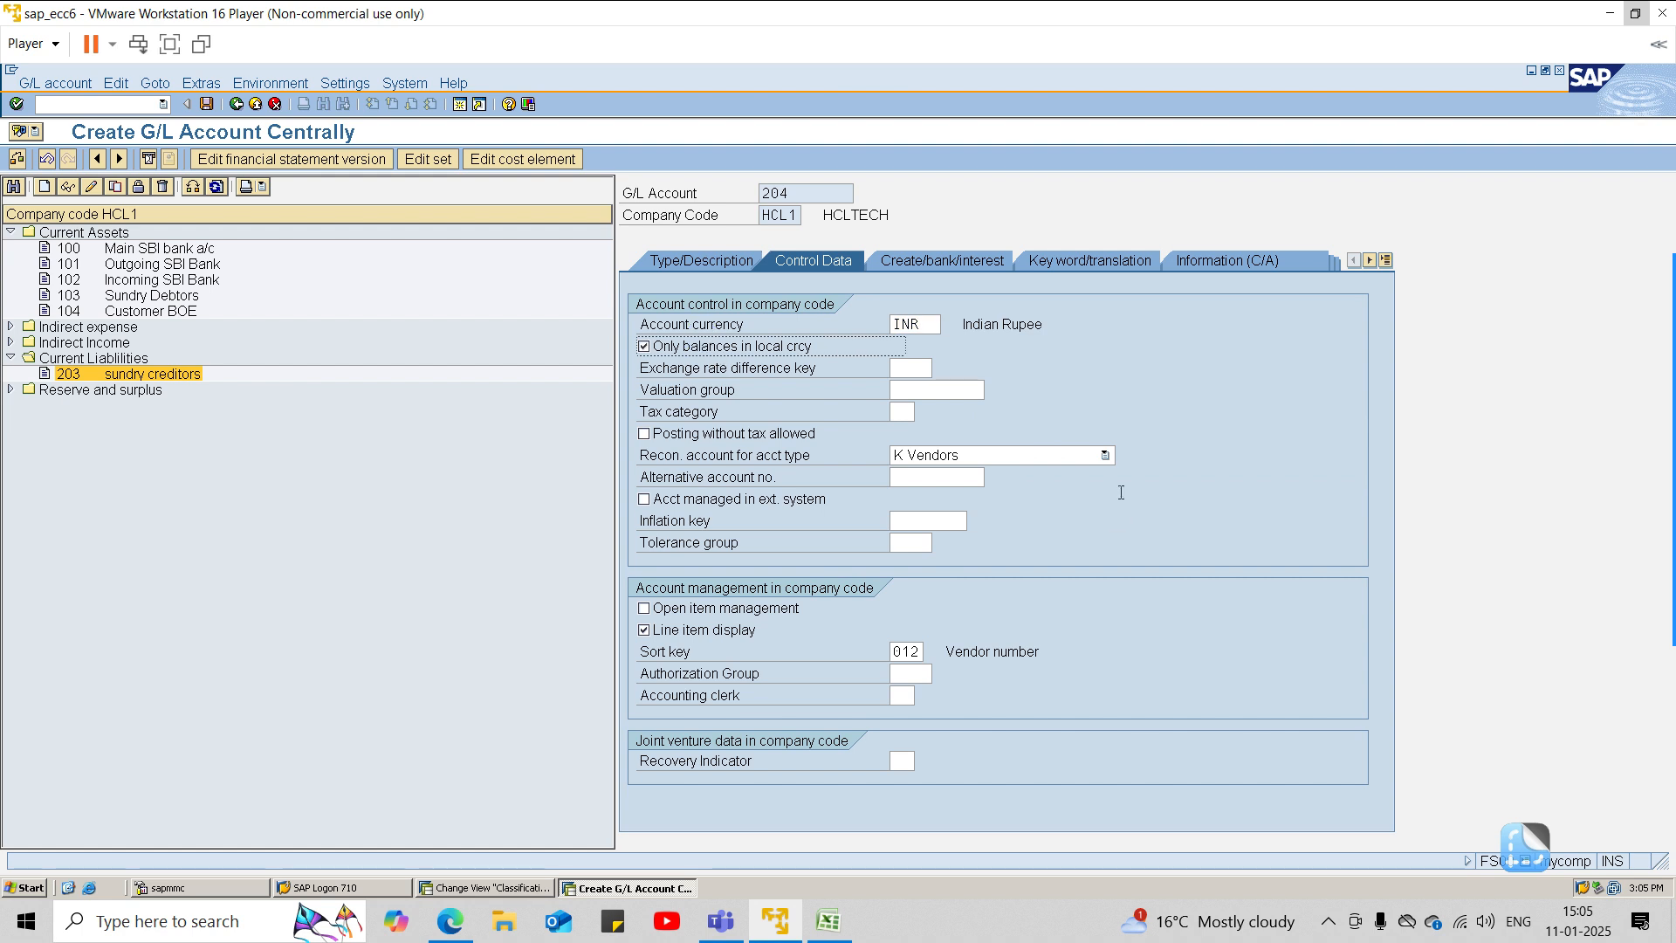
{"action": "left_click", "coordinate": [1076, 455]}
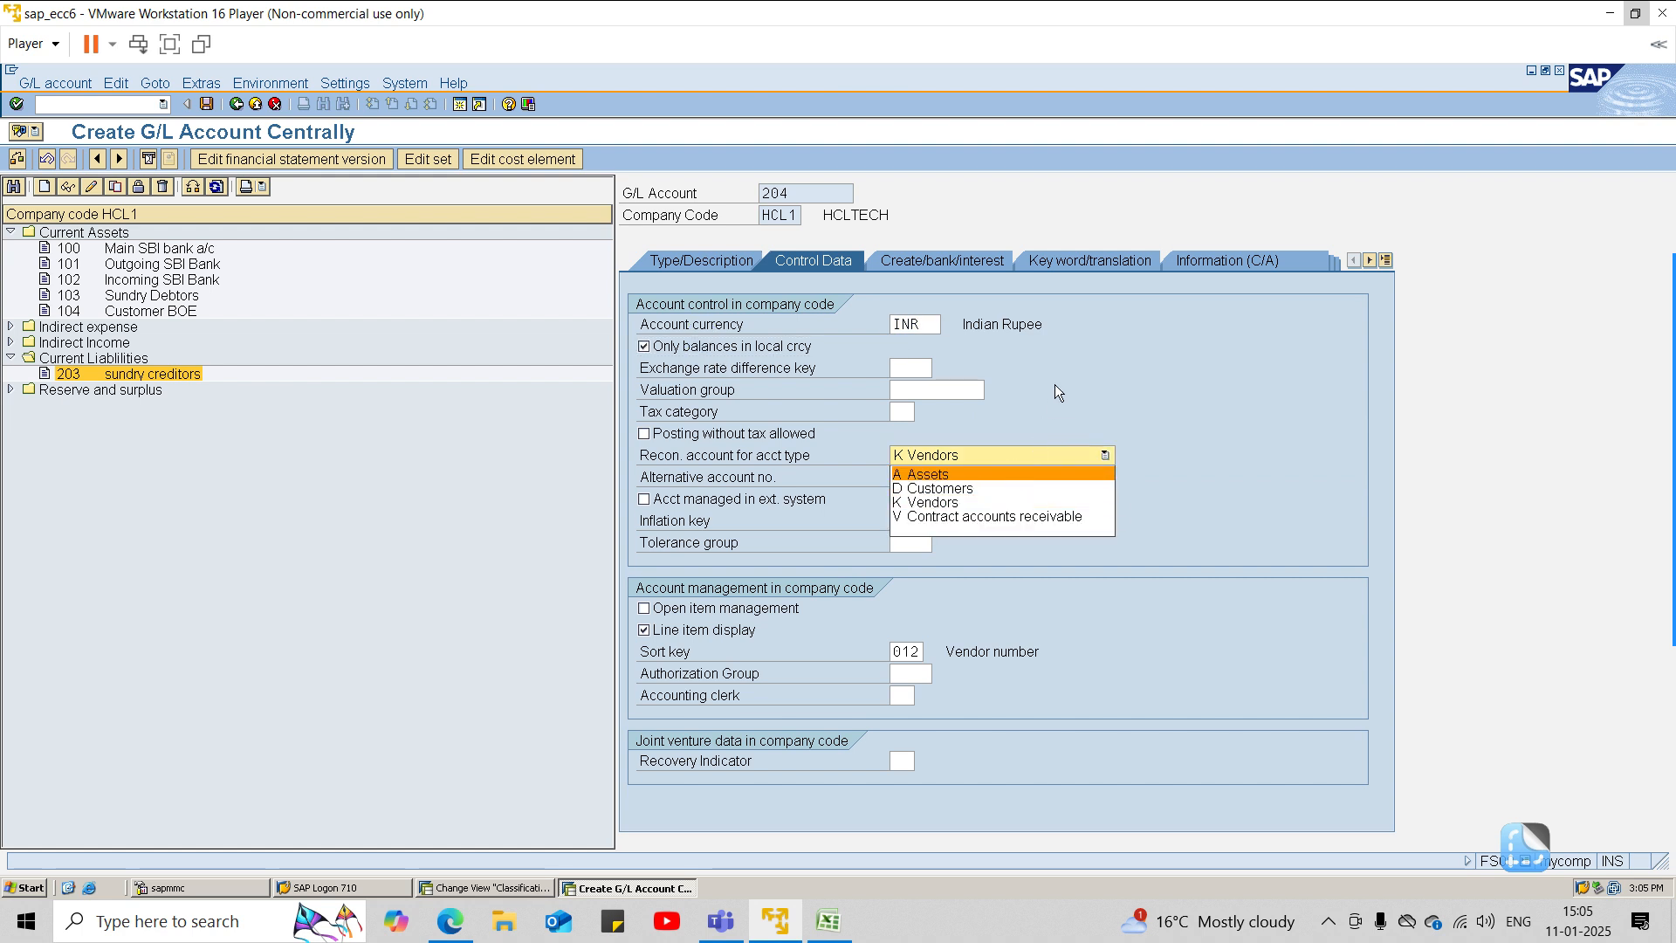
{"action": "left_click", "coordinate": [1057, 385]}
{"action": "left_click", "coordinate": [1075, 455]}
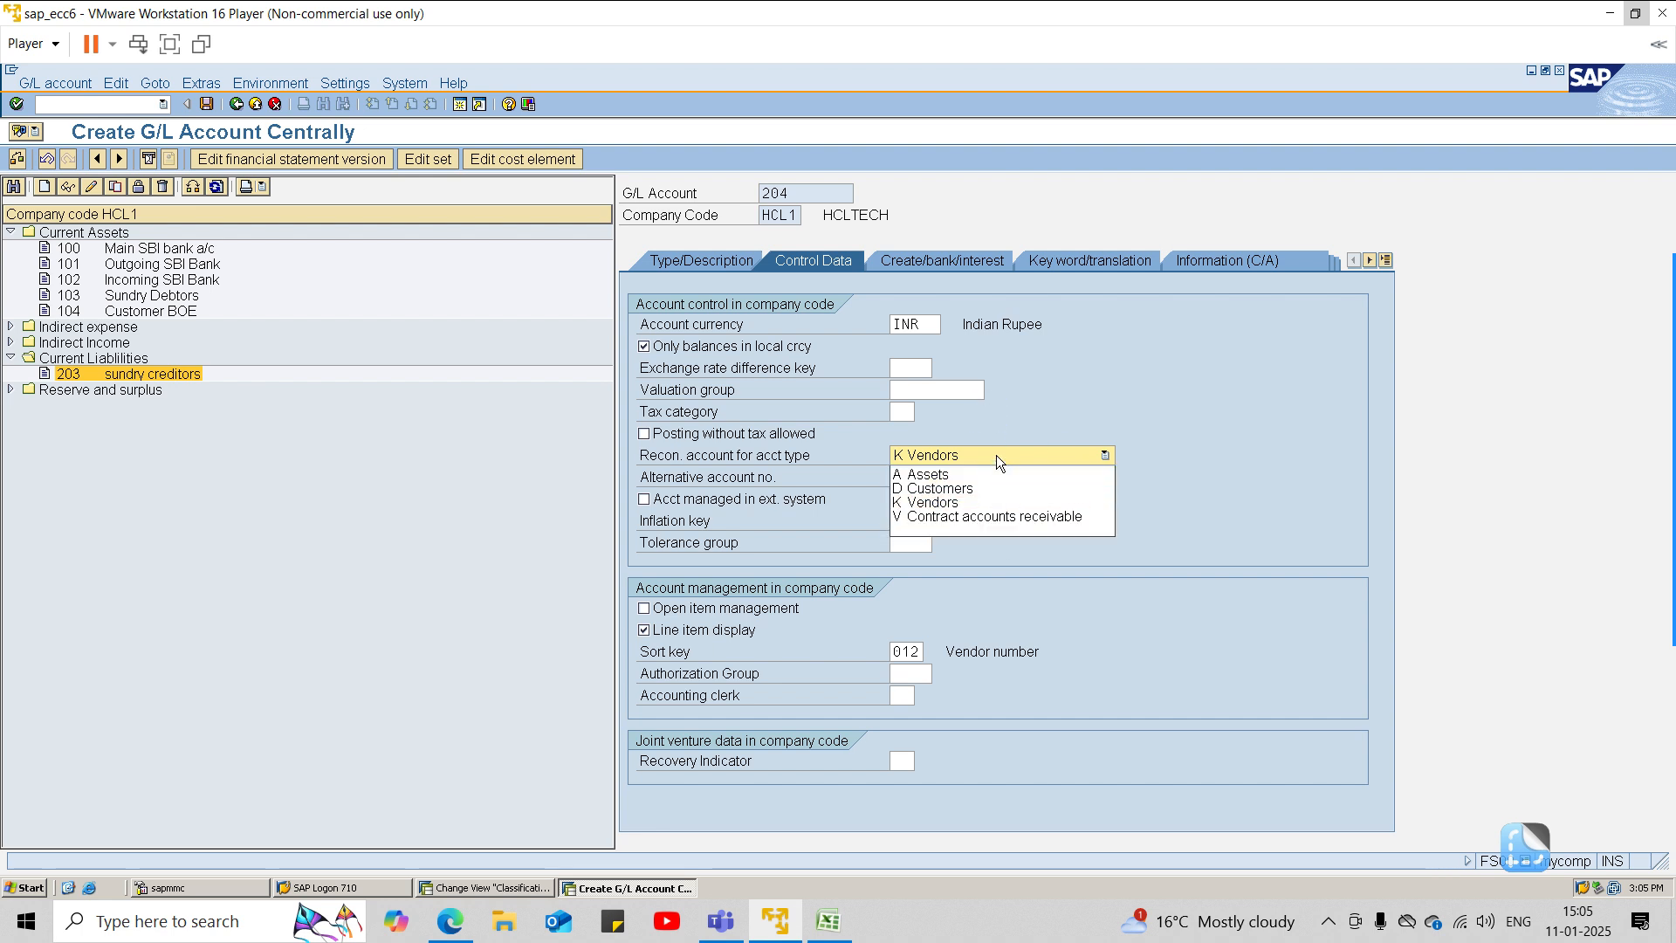
{"action": "left_click", "coordinate": [1004, 392]}
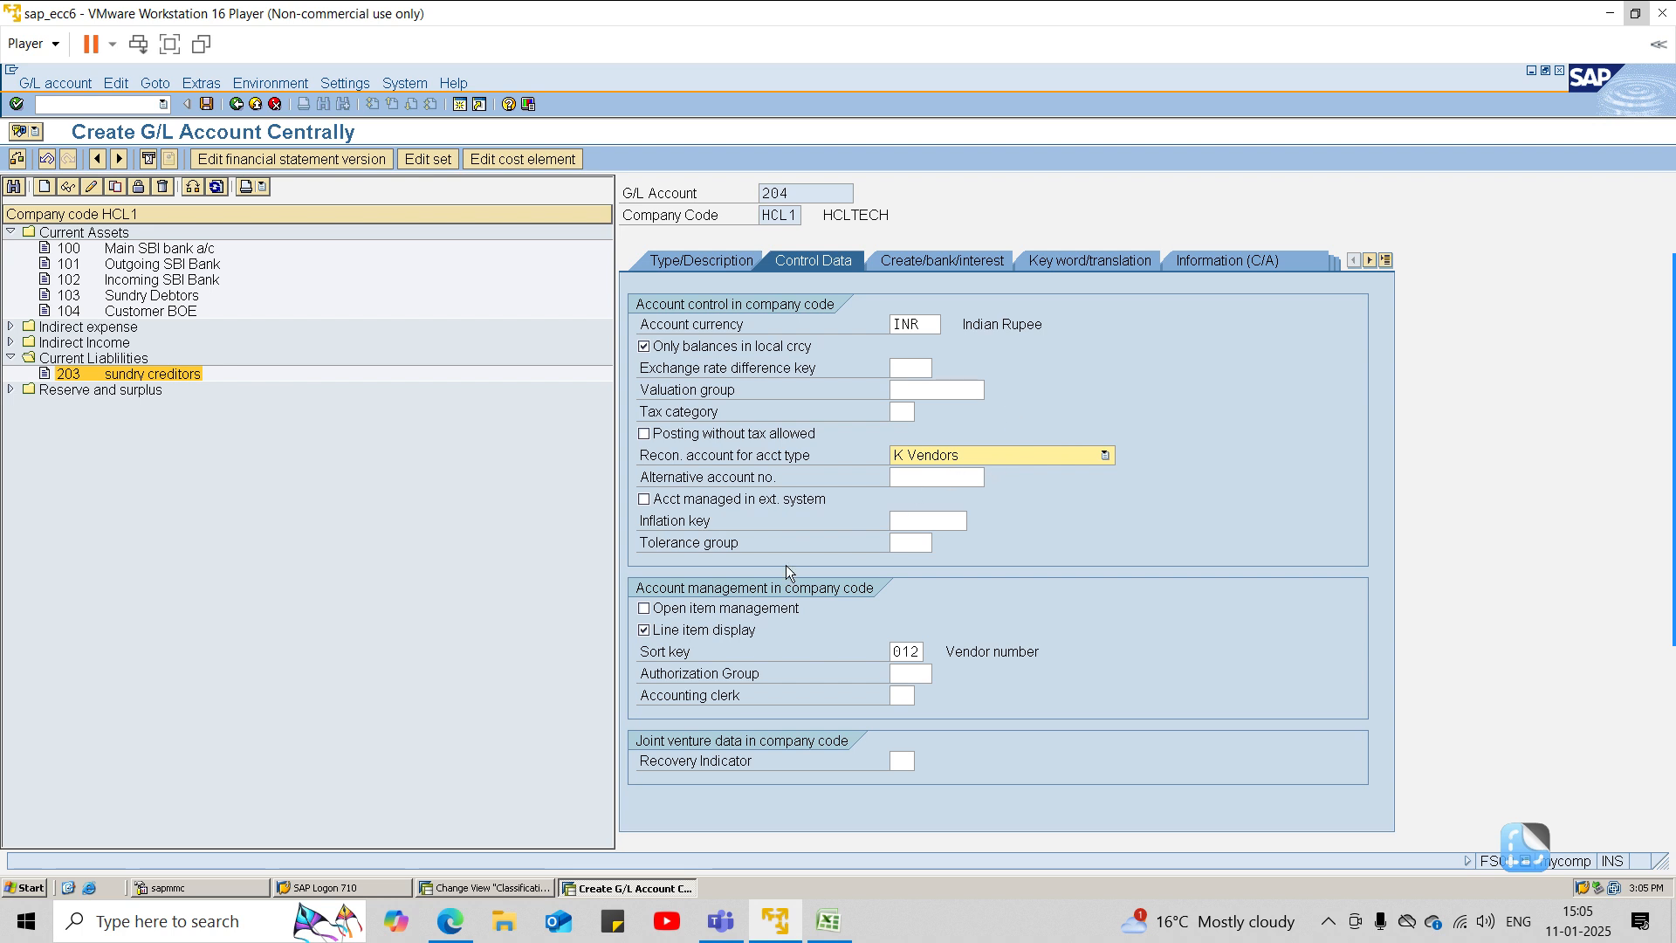
Step: Turn on open item management for account 204 and set its sort key to 001
{"action": "left_click", "coordinate": [708, 611]}
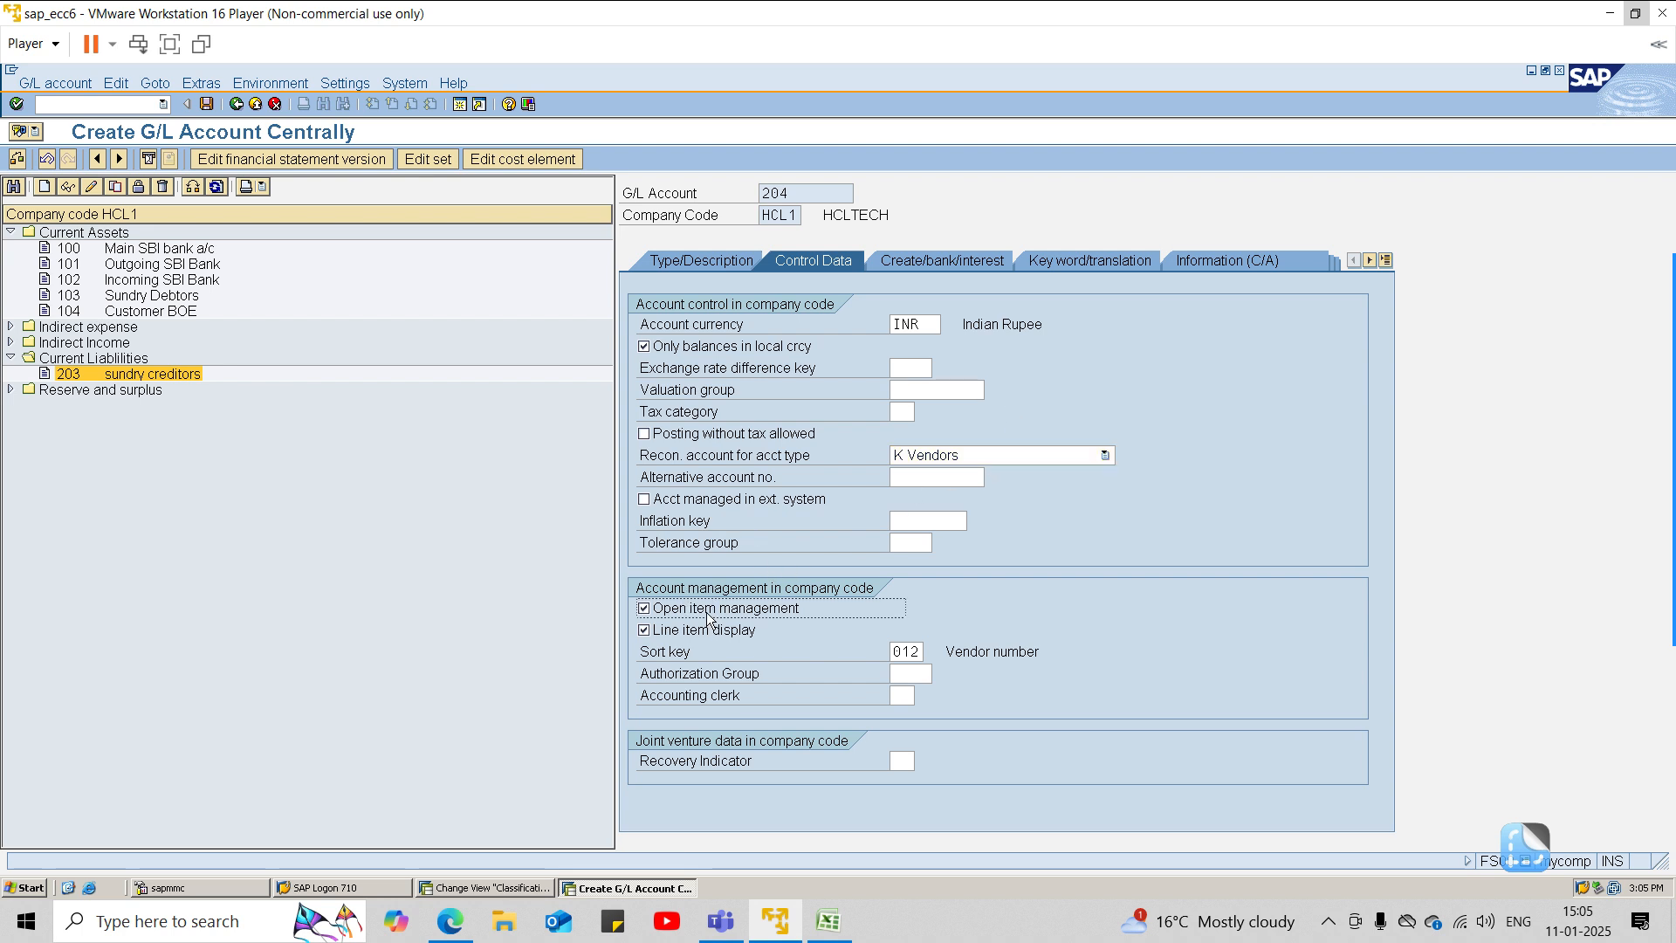
{"action": "left_click", "coordinate": [923, 650]}
{"action": "key", "text": "BackSpace"}
{"action": "key", "text": "BackSpace"}
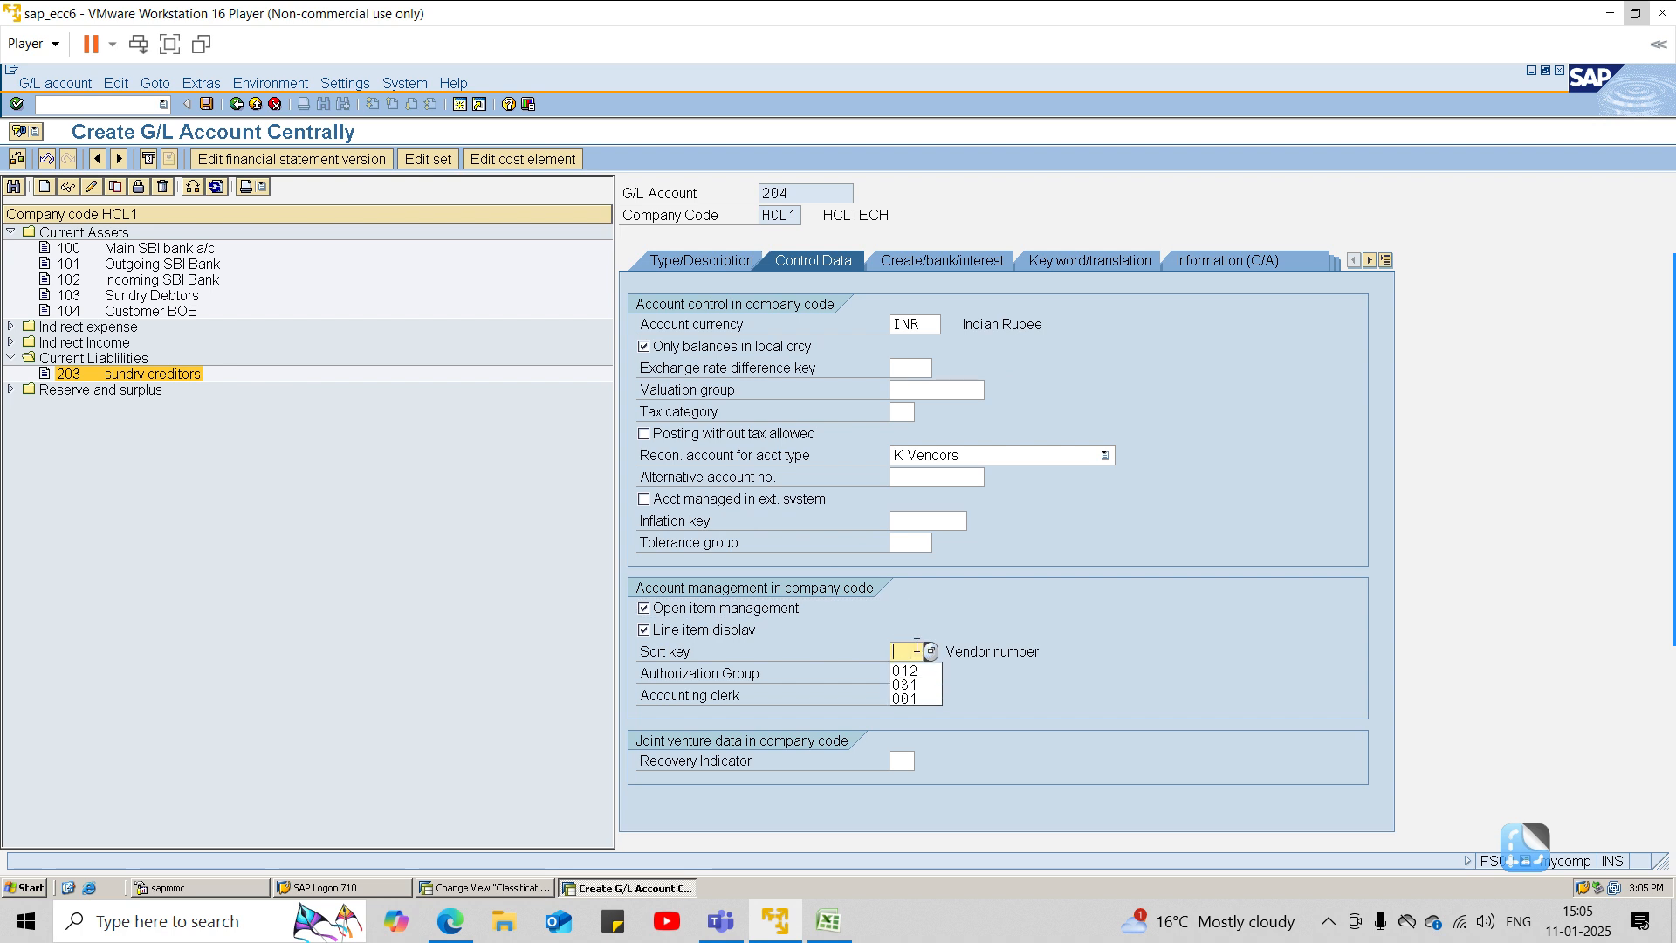
{"action": "type", "text": "001"}
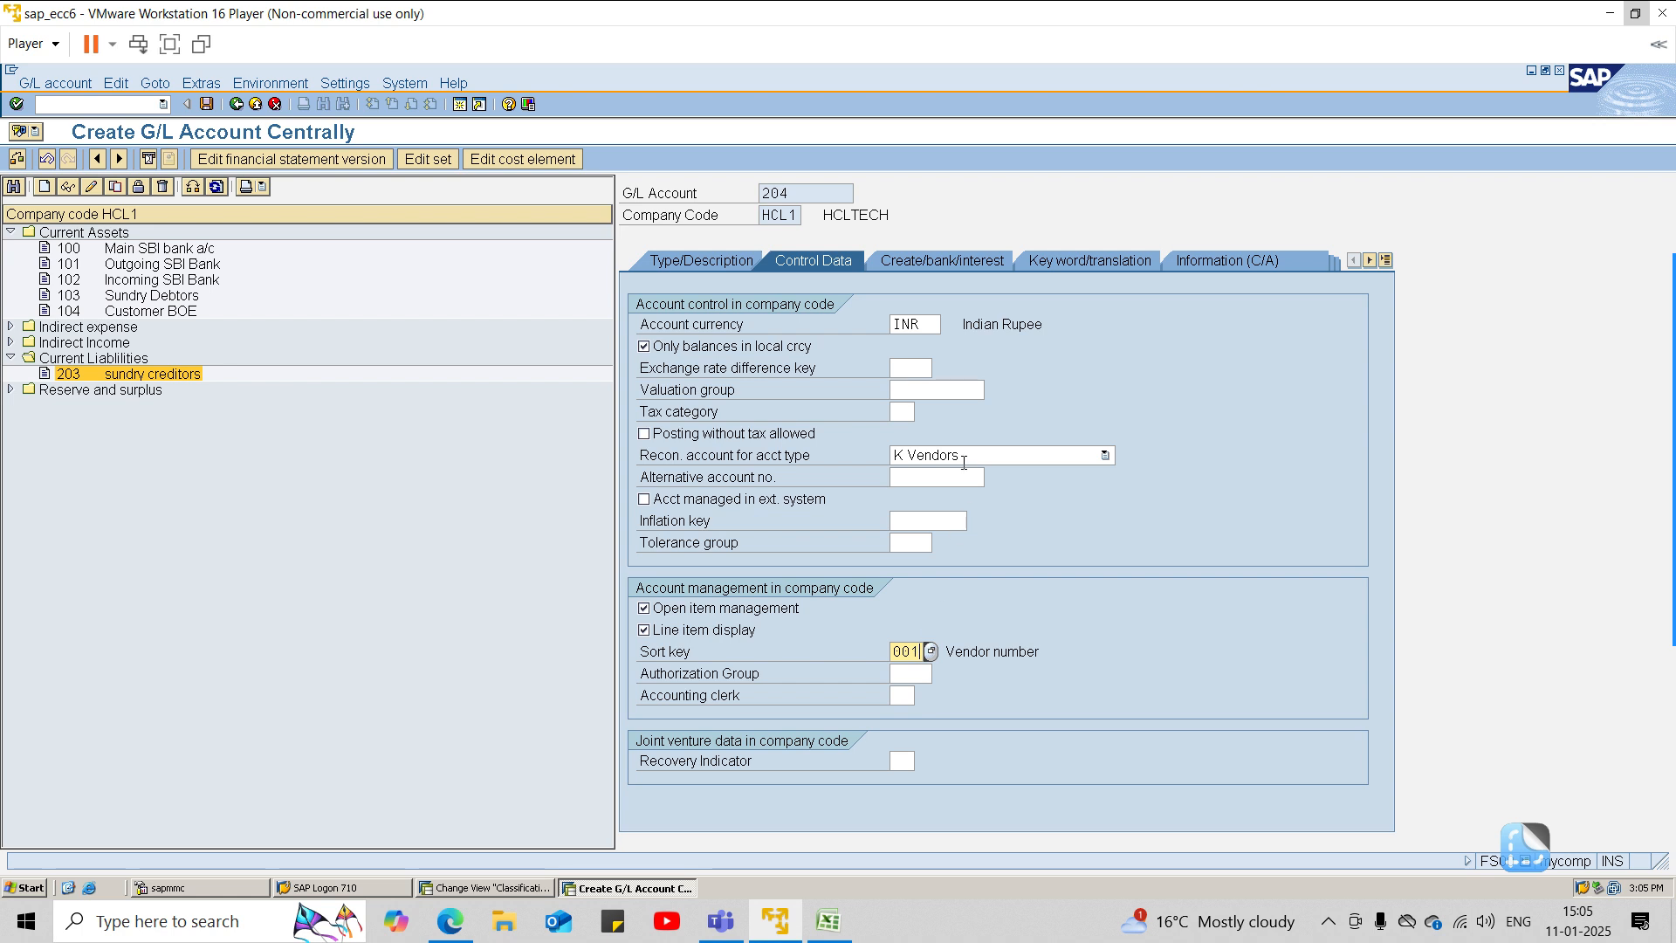
Step: Try to change the reconciliation account type of account 204
{"action": "left_click", "coordinate": [964, 458]}
{"action": "left_click", "coordinate": [955, 475]}
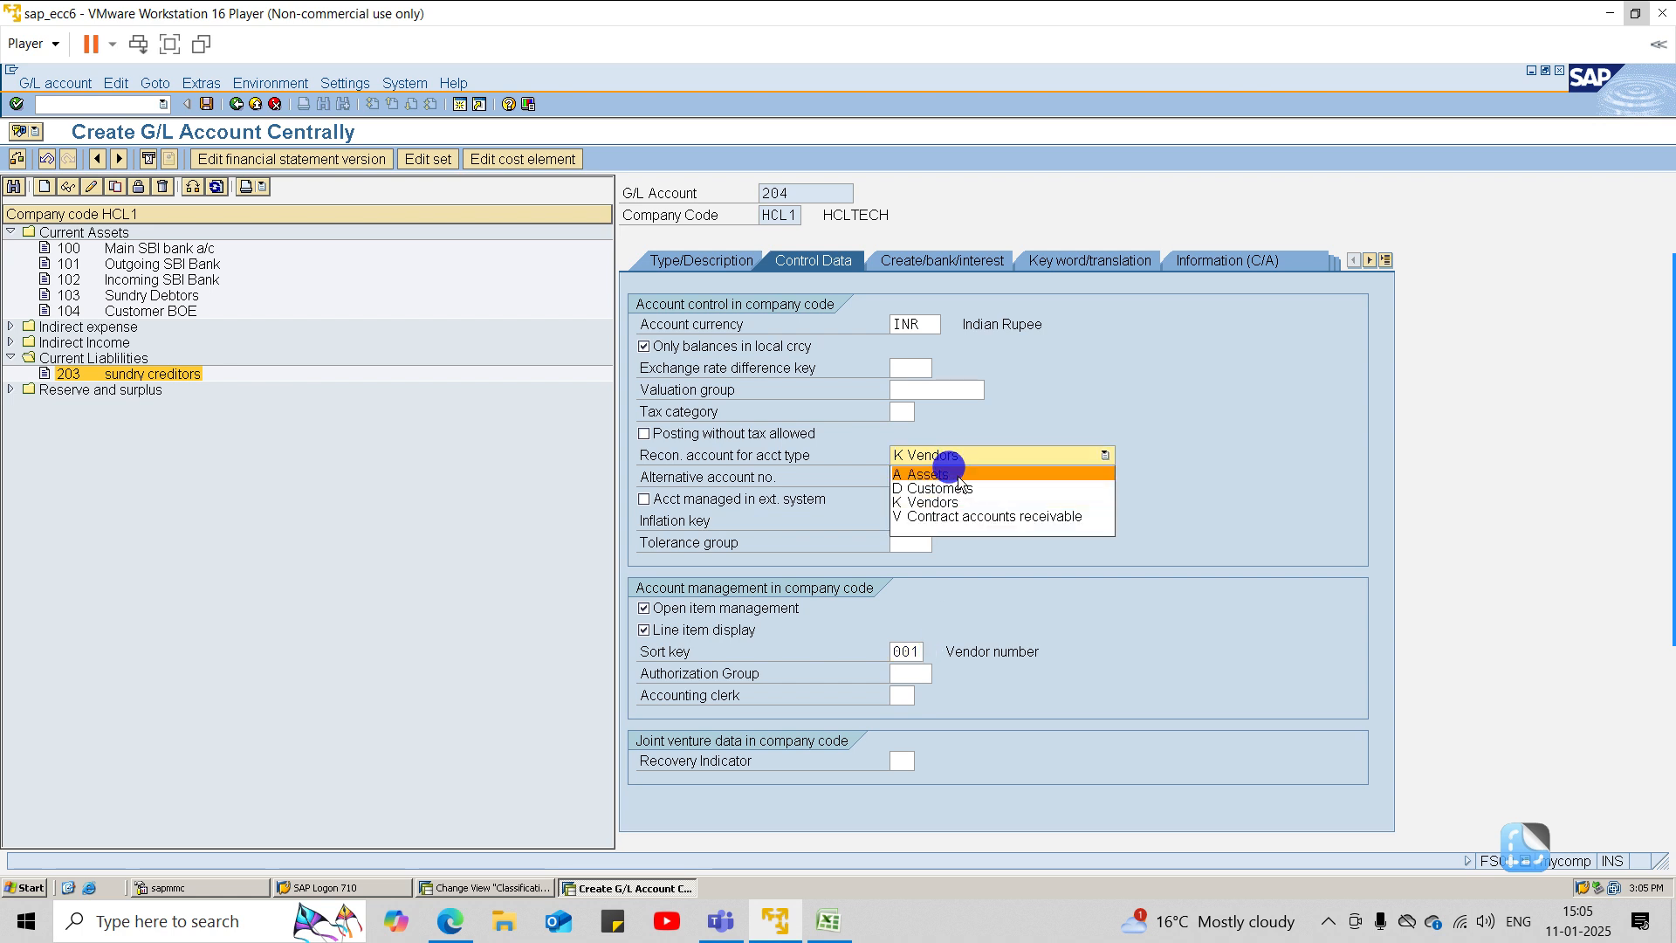
{"action": "left_click", "coordinate": [961, 460]}
Step: Set the field status group of account 204 to G001 and enable Post automatically only
{"action": "left_click", "coordinate": [950, 264]}
{"action": "left_click", "coordinate": [948, 261]}
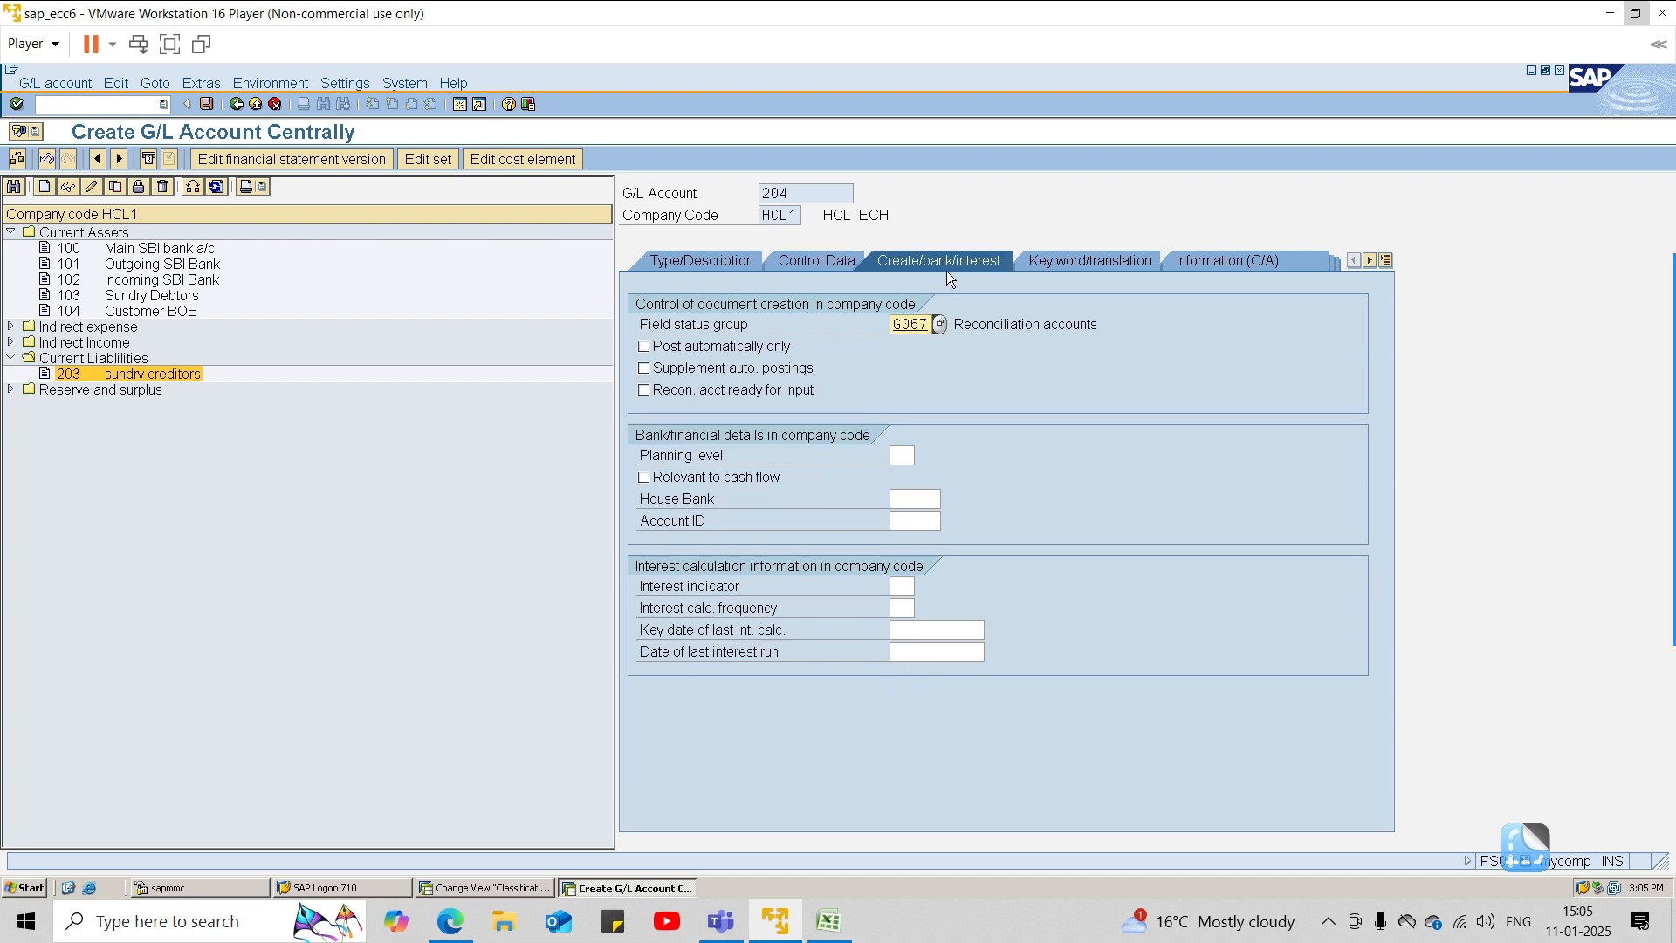
{"action": "left_click", "coordinate": [921, 321]}
{"action": "key", "text": "BackSpace"}
{"action": "key", "text": "BackSpace"}
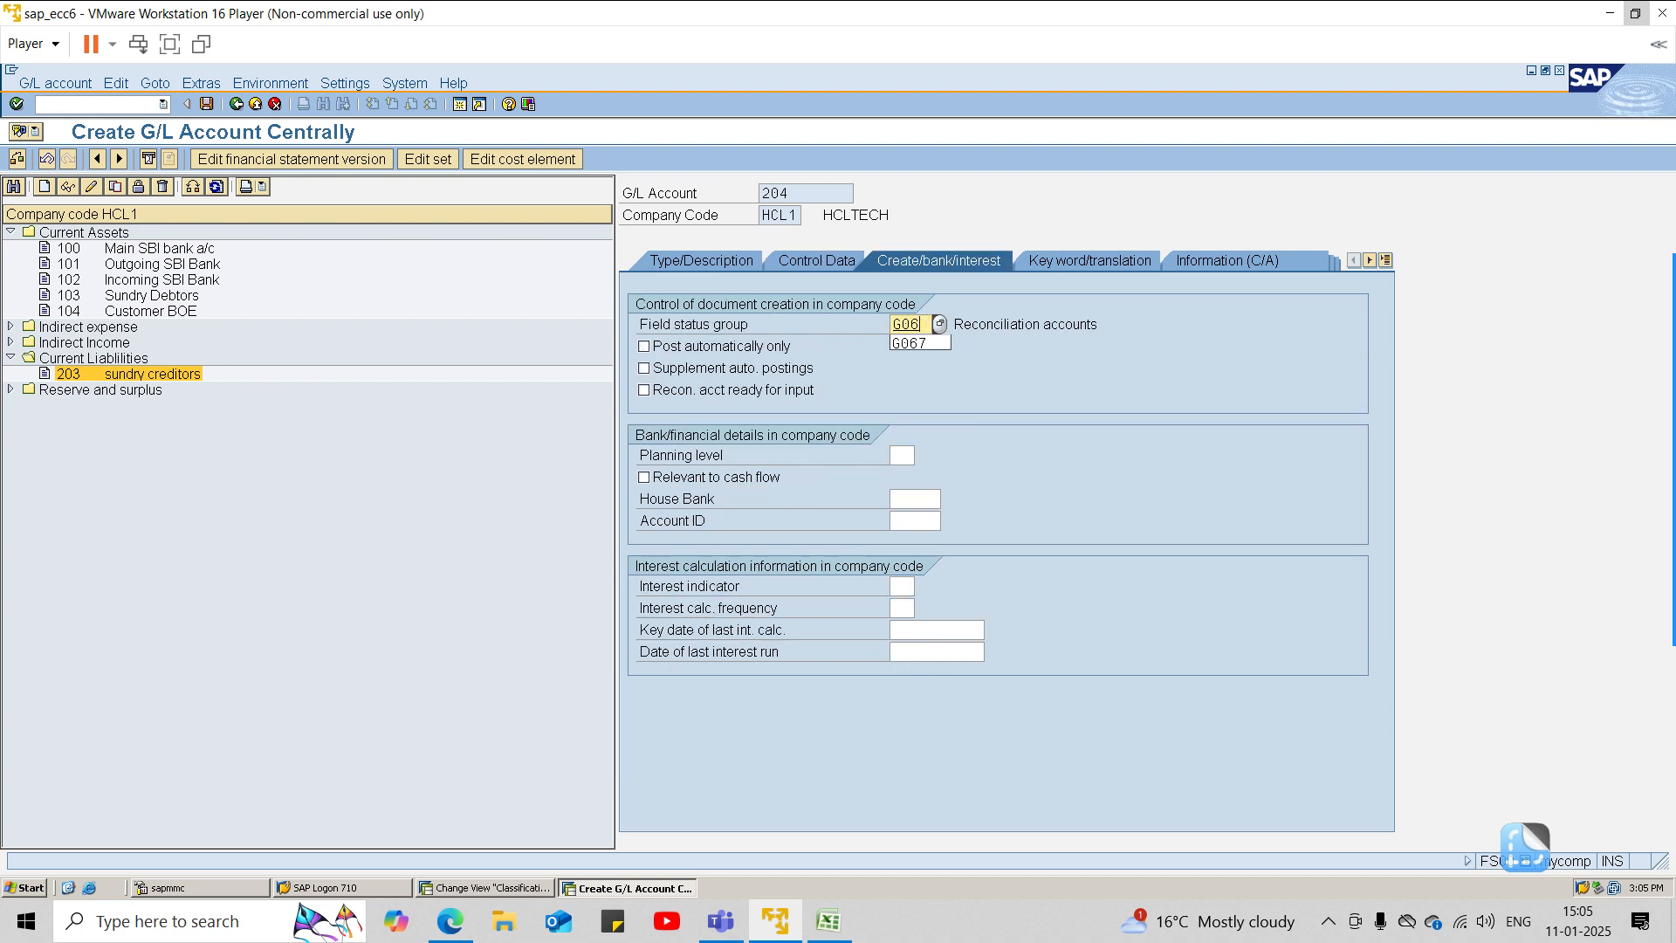
{"action": "type", "text": "01"}
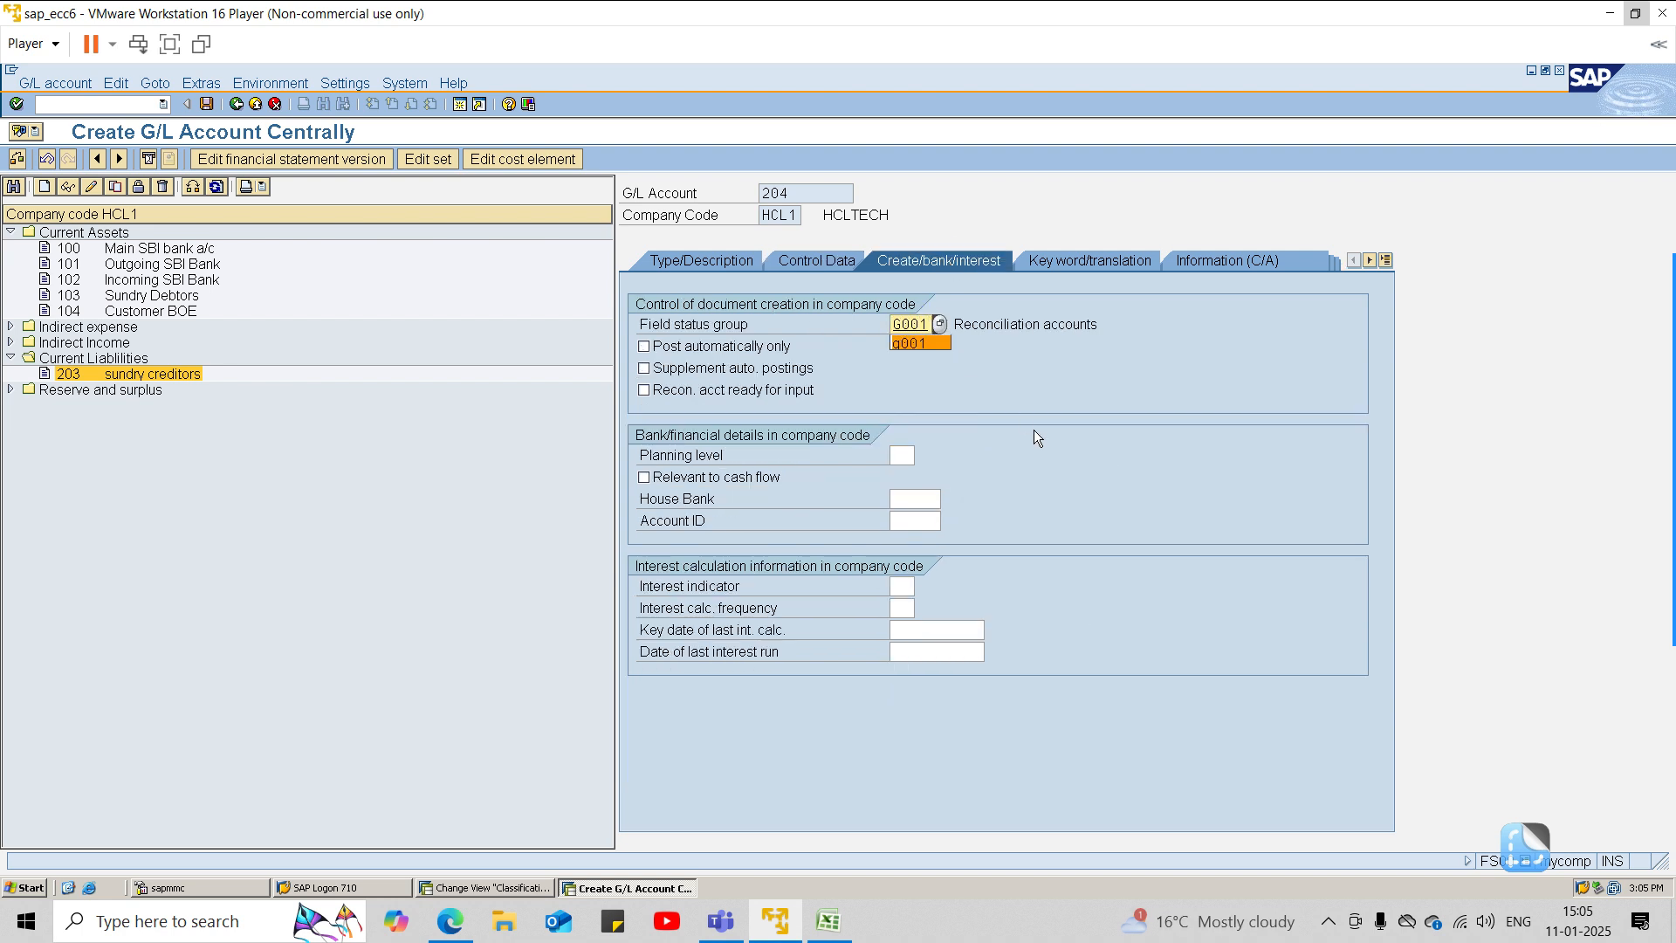
{"action": "left_click", "coordinate": [670, 343]}
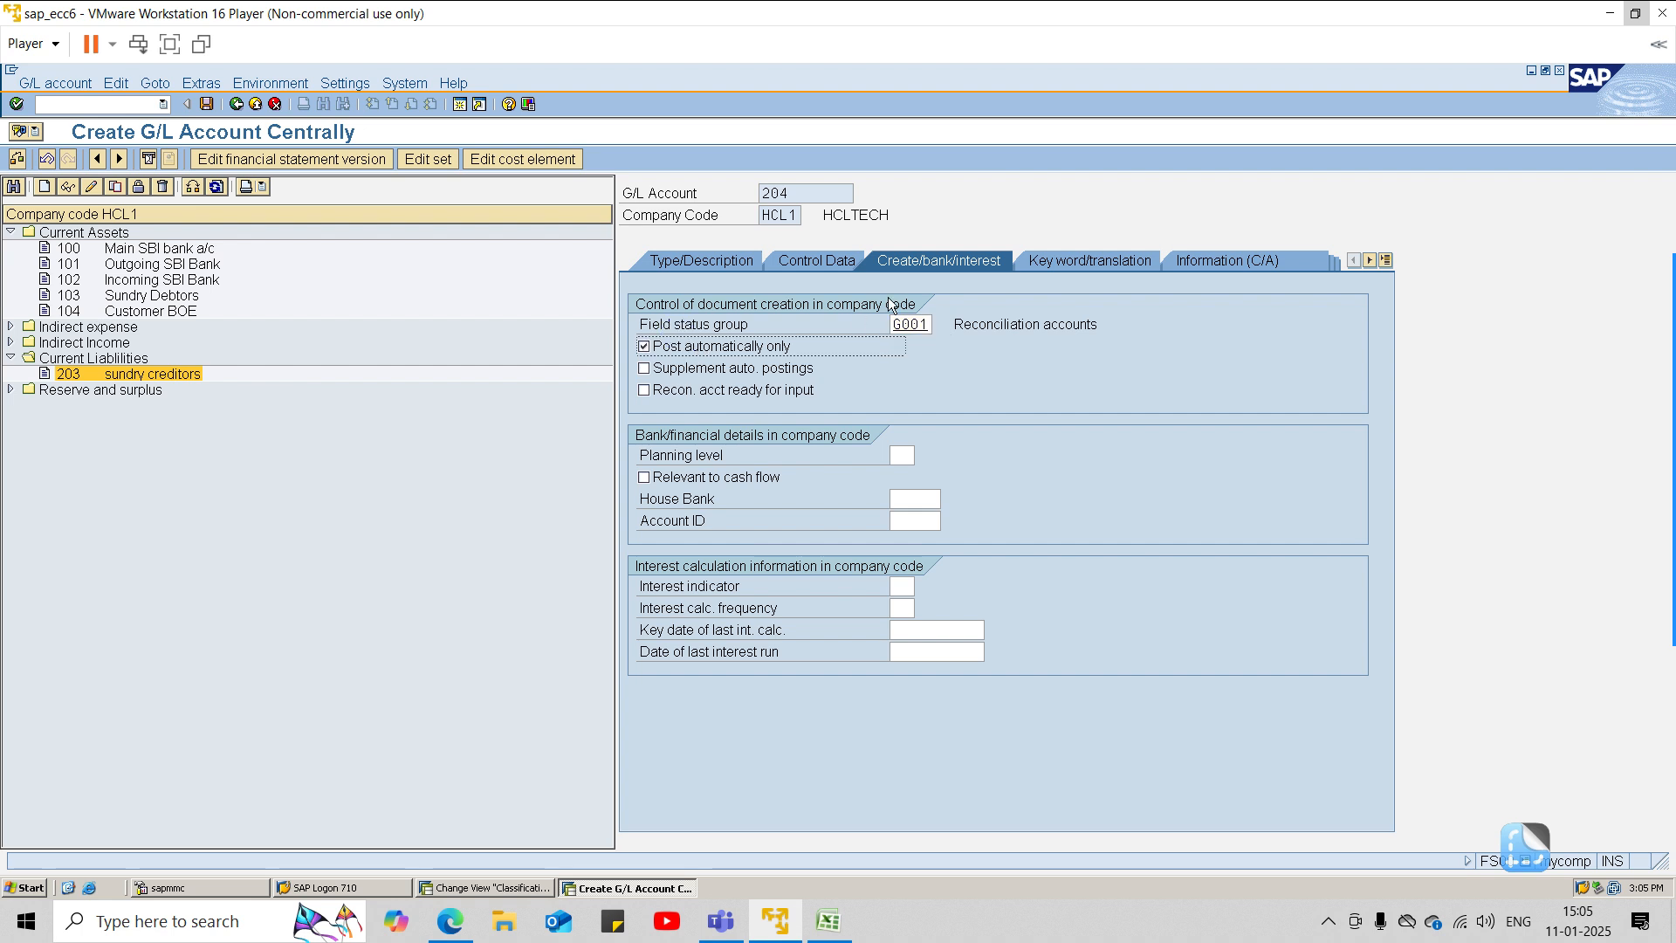
Step: Return to account 204's control data and try to replace the Assets reconciliation account type
{"action": "left_click", "coordinate": [853, 261]}
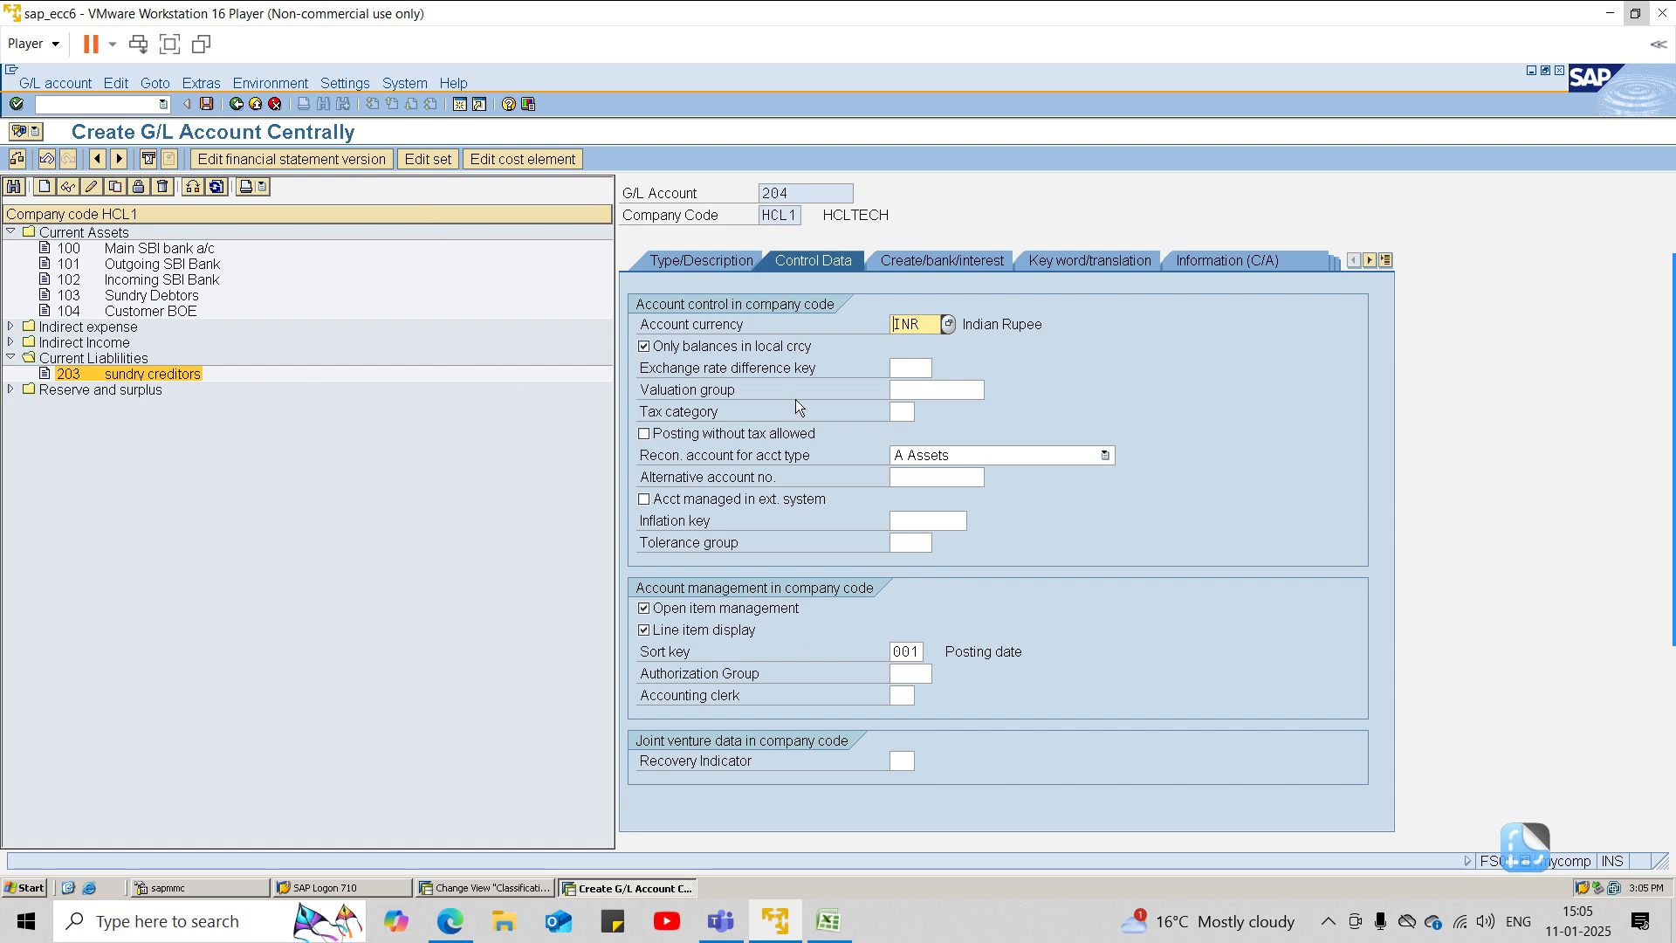
{"action": "left_click", "coordinate": [1103, 456]}
{"action": "left_click", "coordinate": [1182, 527]}
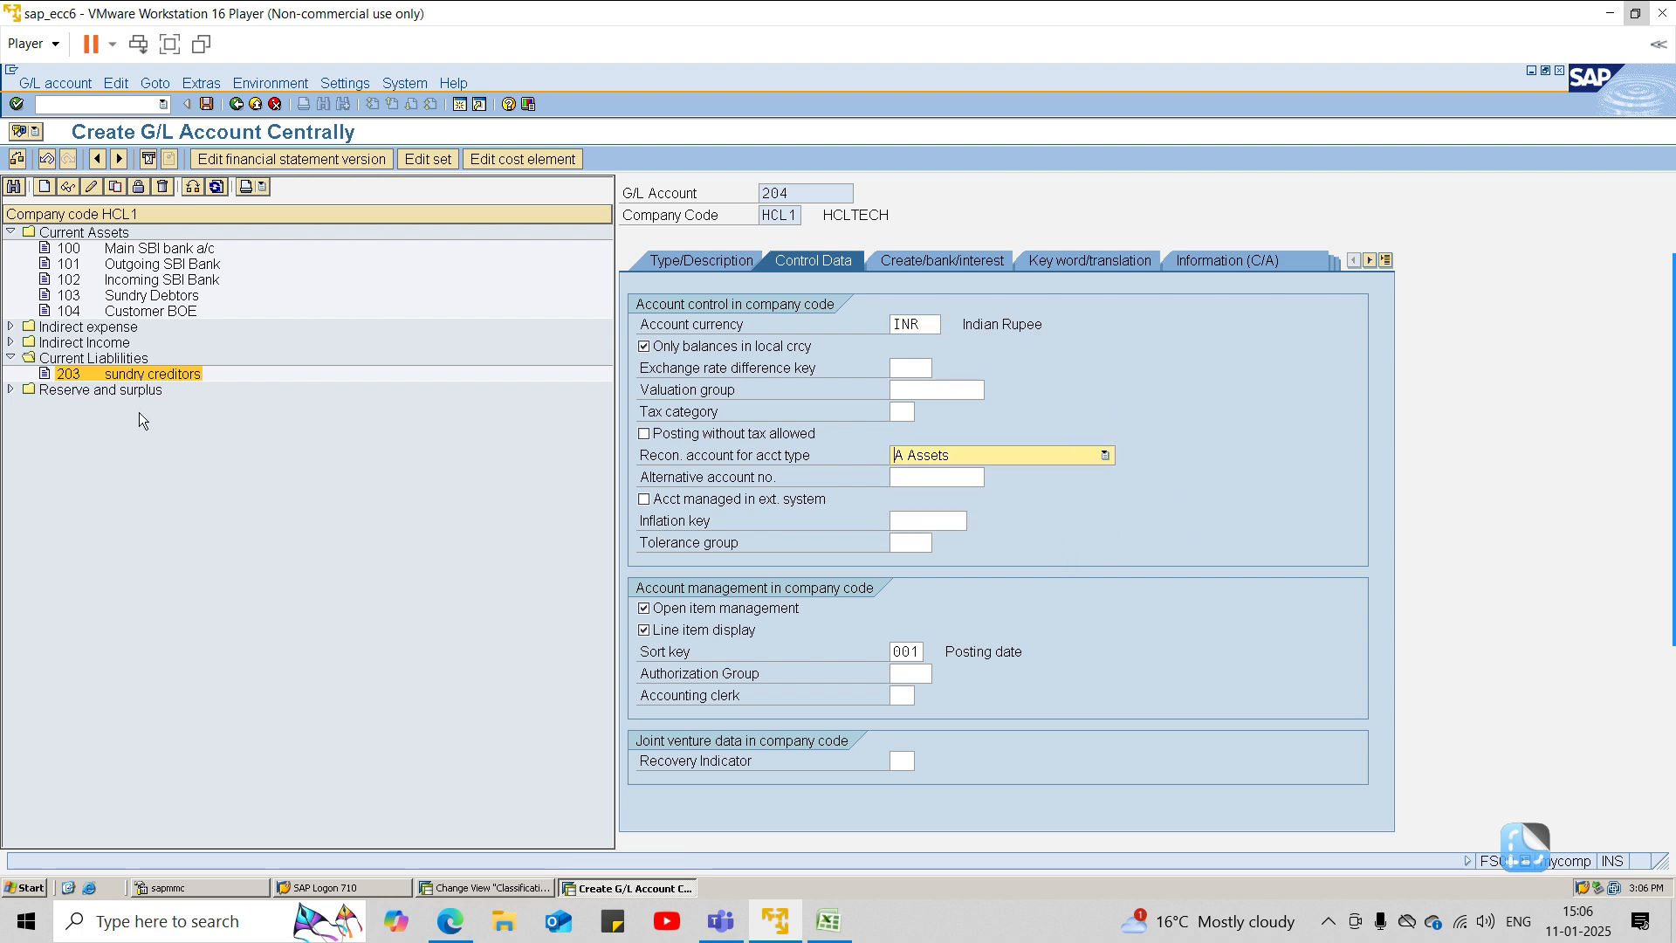
{"action": "left_click", "coordinate": [946, 460]}
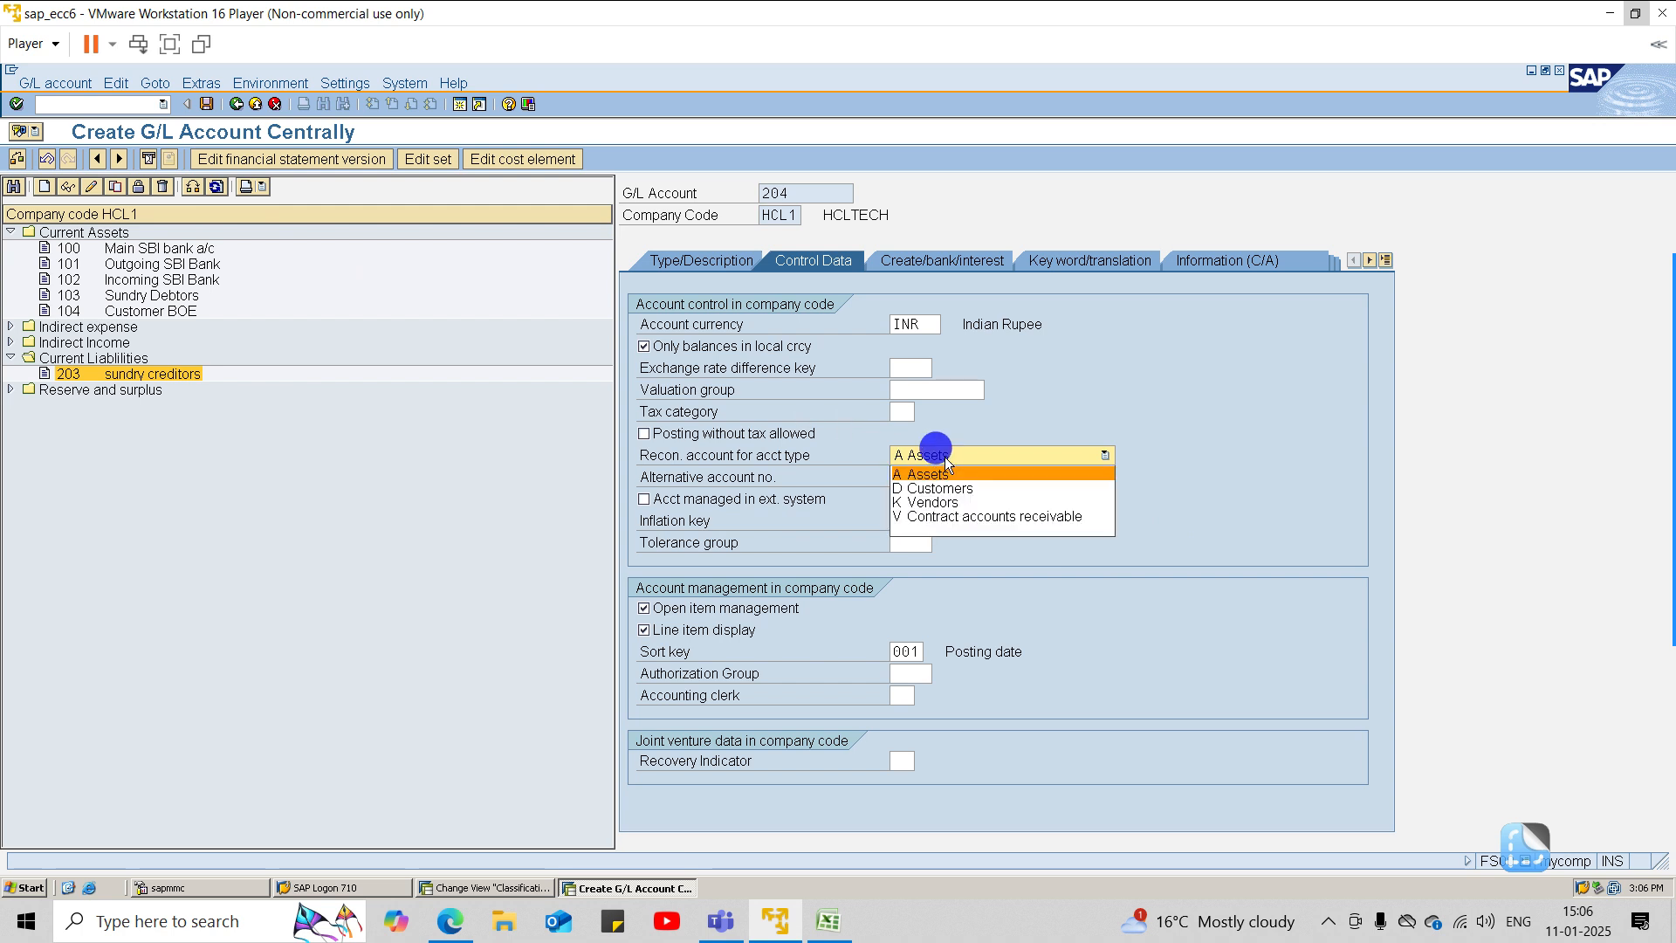
{"action": "left_click", "coordinate": [1072, 288]}
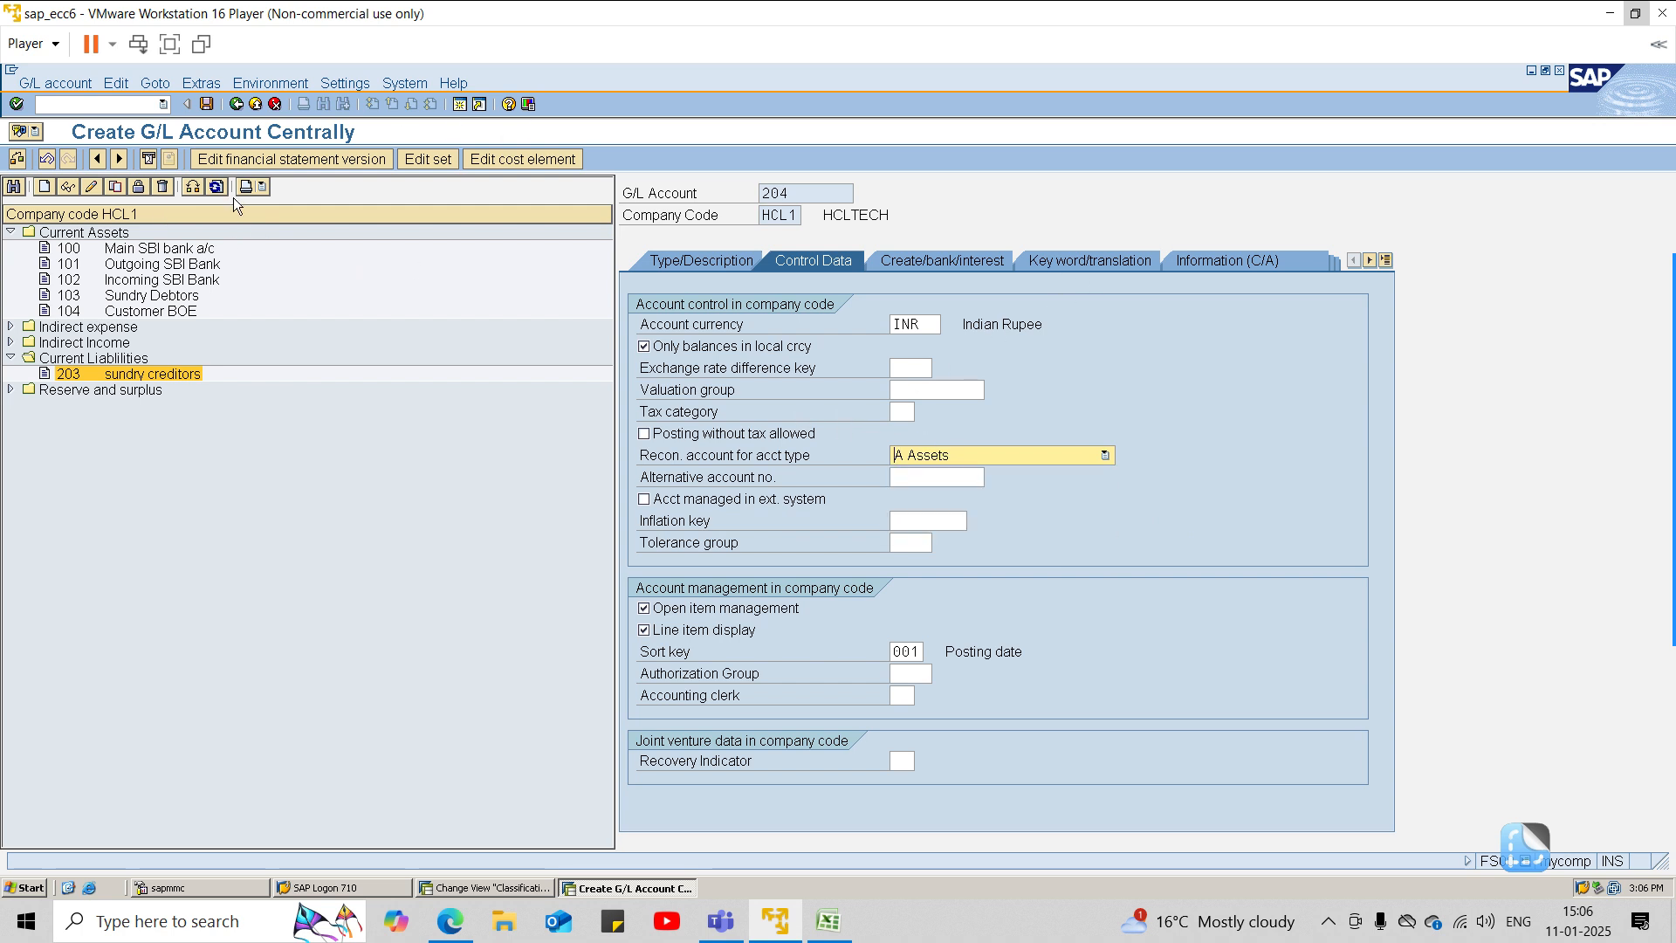
Step: Discard the unsaved entries and start creating G/L account 204 in company code HCL1 again
{"action": "left_click", "coordinate": [44, 186]}
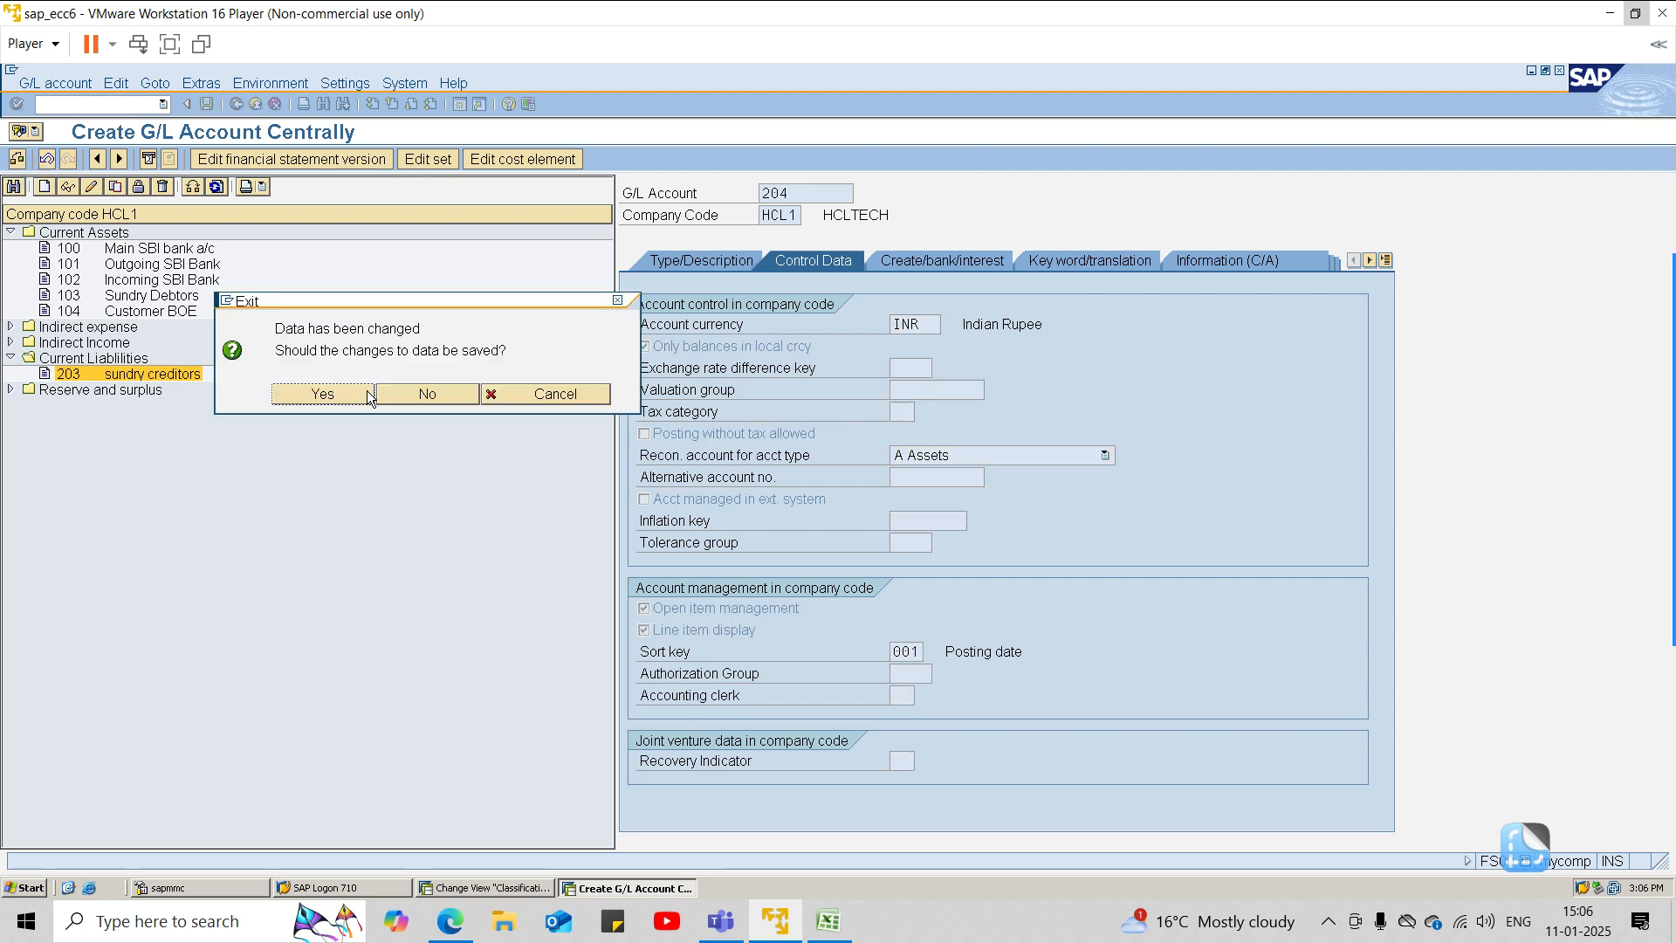
{"action": "left_click", "coordinate": [421, 394]}
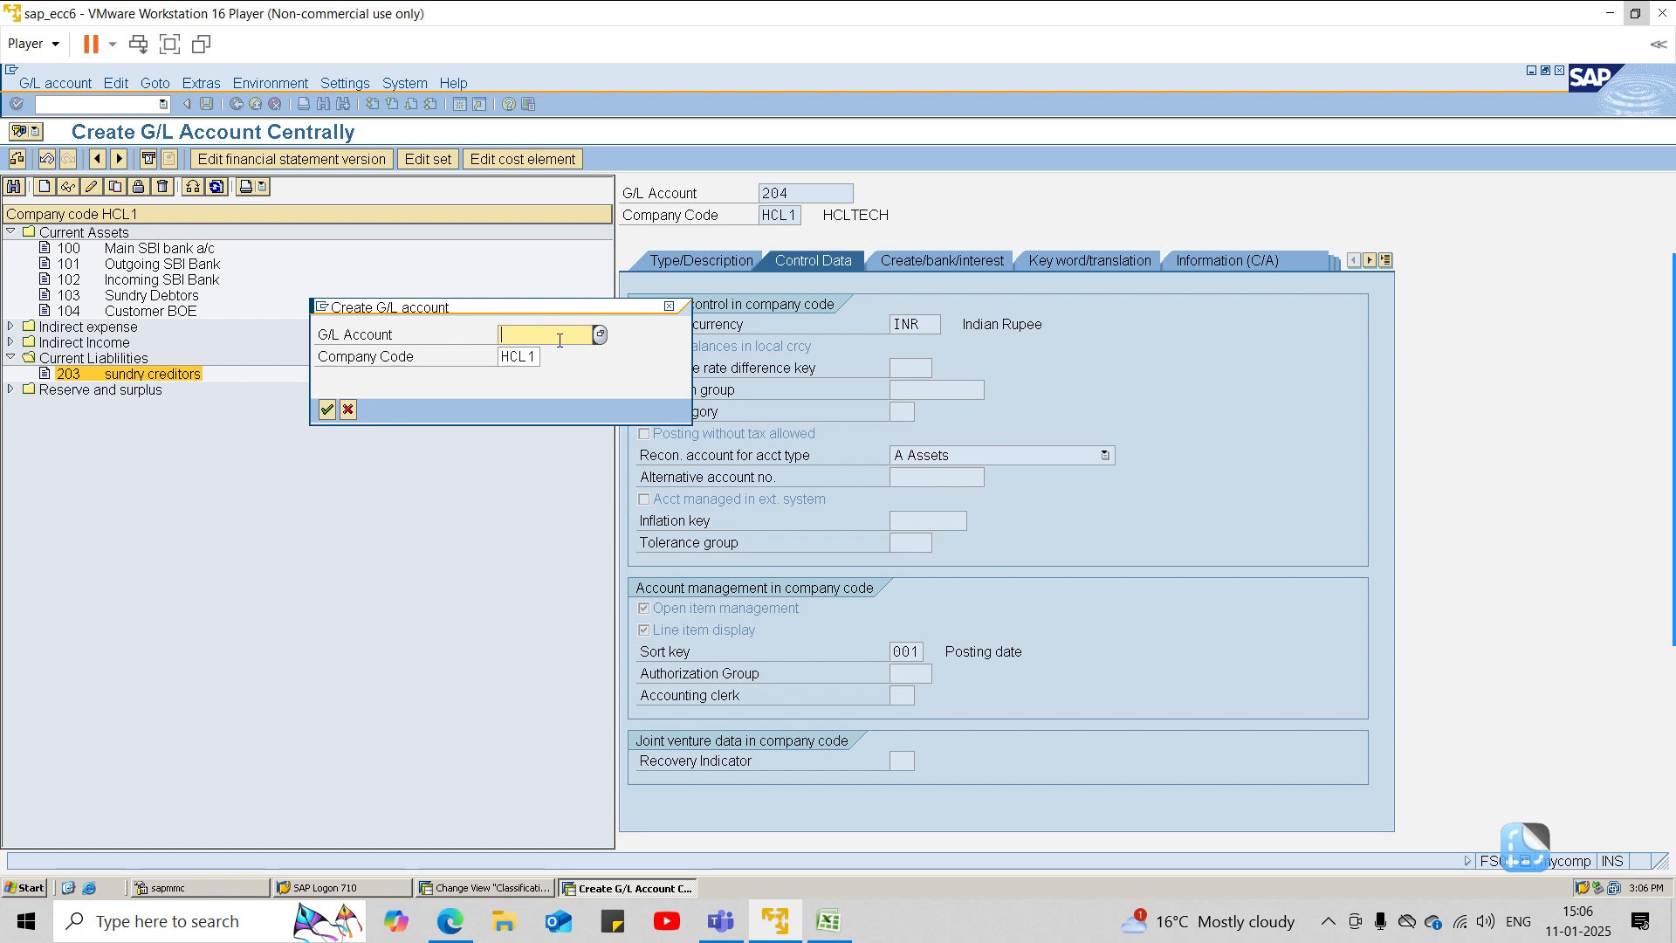
{"action": "type", "text": "204"}
{"action": "left_click", "coordinate": [326, 411]}
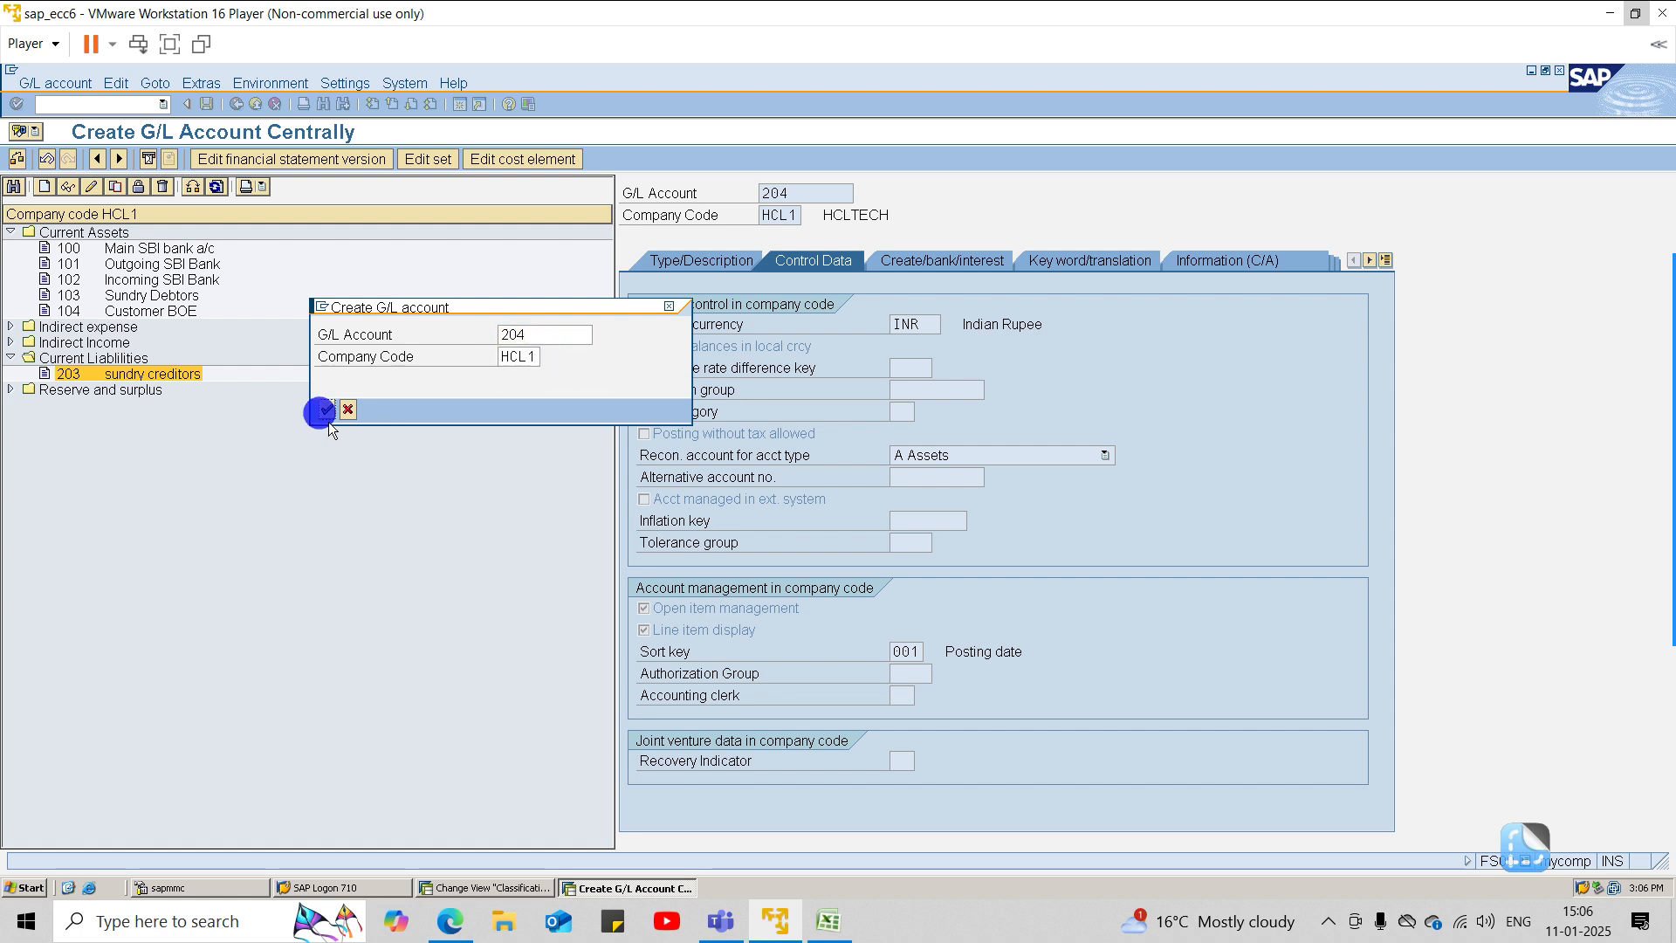
Step: Assign account 204 to account group LIAB Current Liabilities and make it a balance sheet account
{"action": "left_click", "coordinate": [666, 265]}
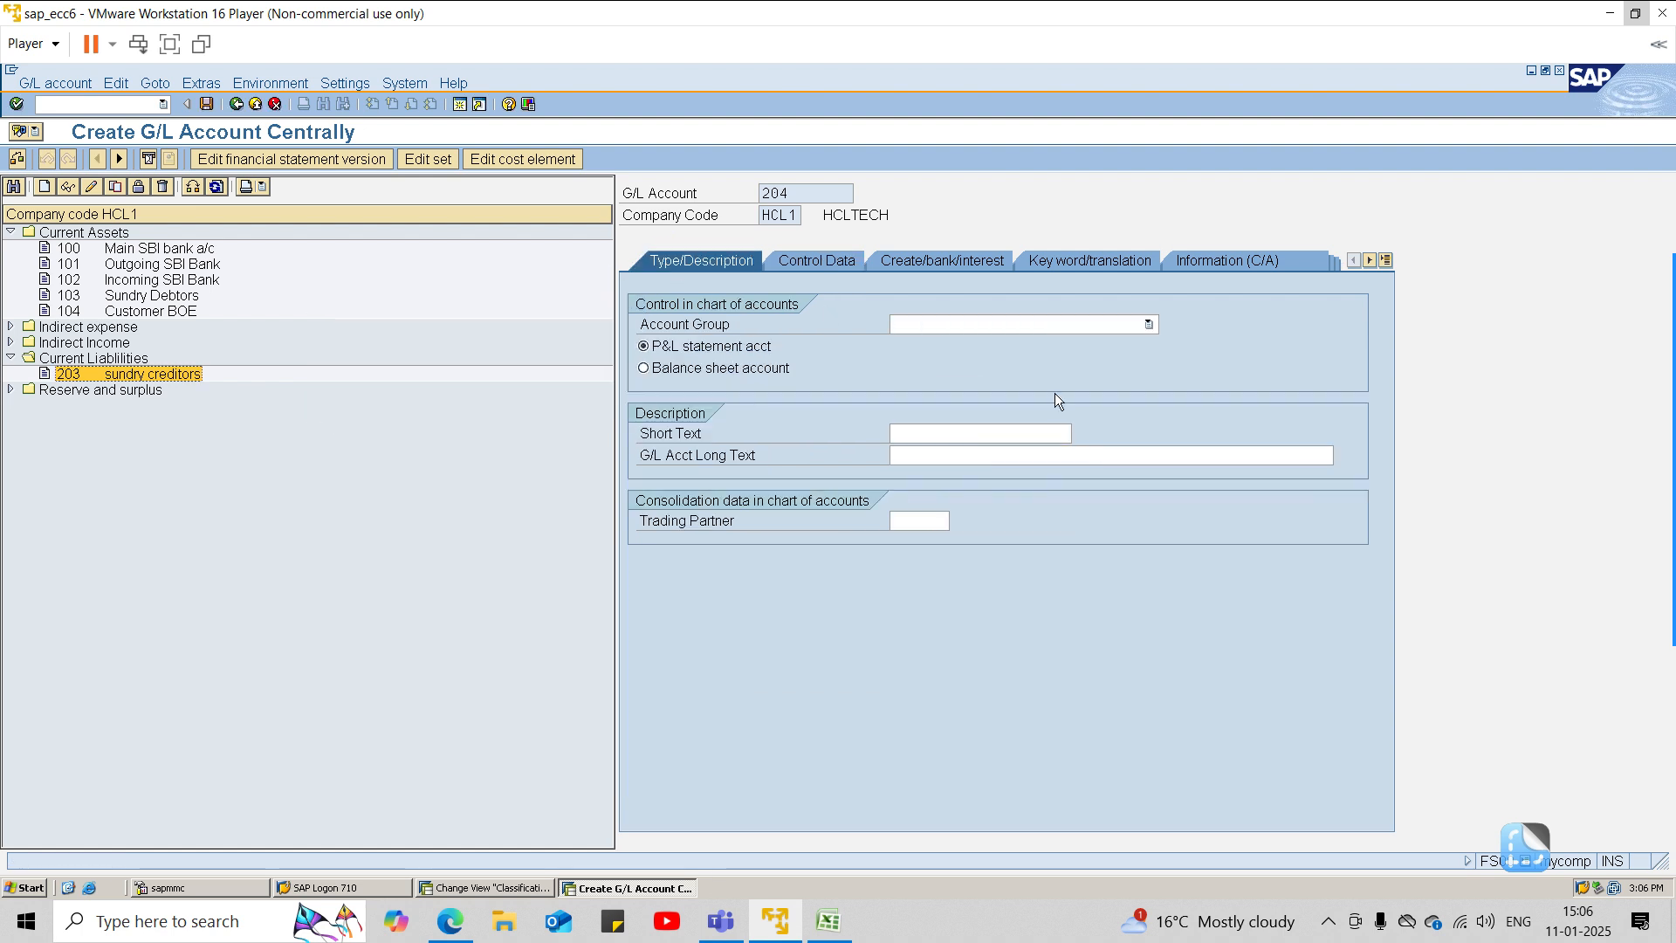
{"action": "left_click", "coordinate": [1021, 325]}
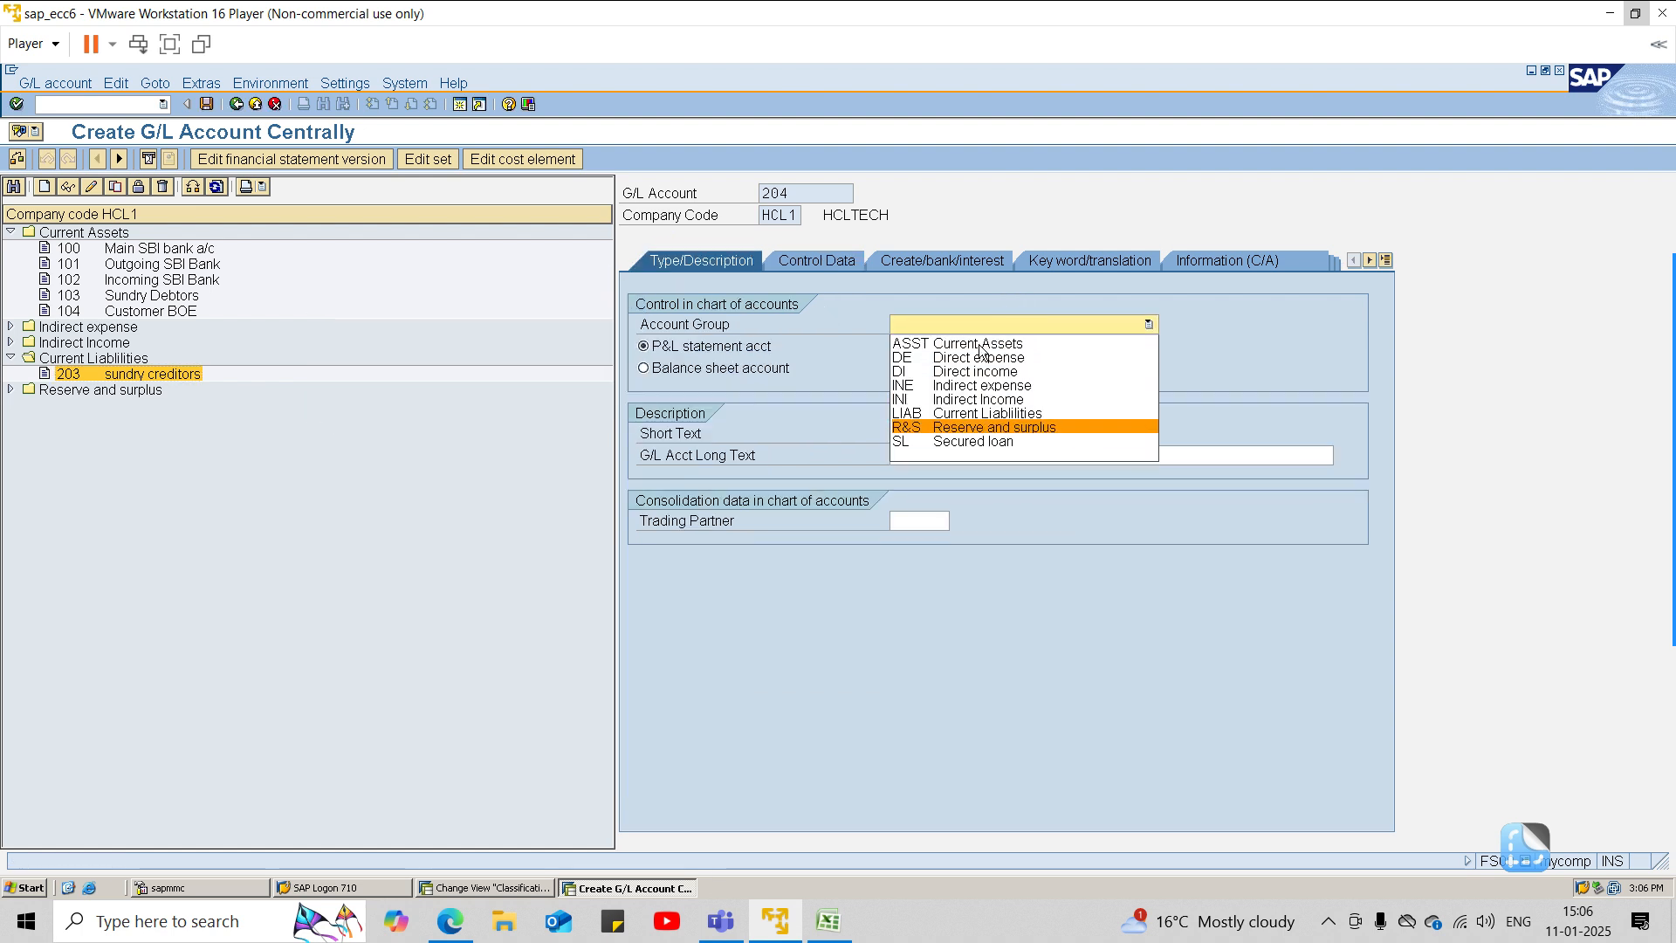
{"action": "left_click", "coordinate": [973, 413]}
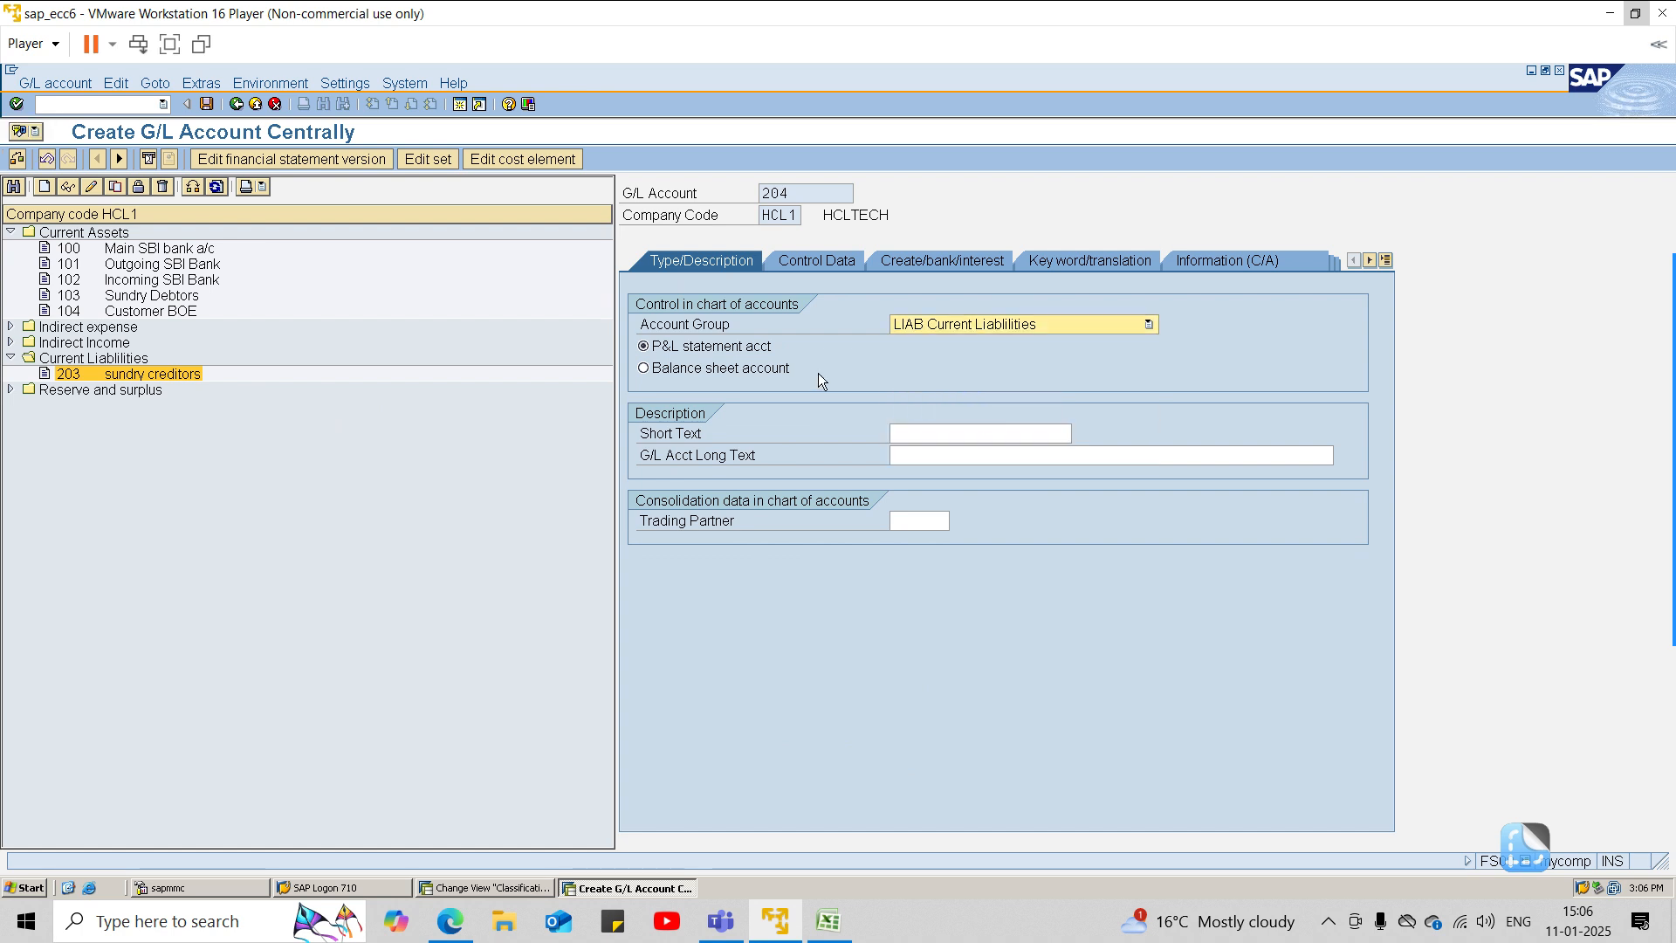
{"action": "left_click", "coordinate": [725, 373]}
Step: Enter the short text "Bank BOE" and the long text "Bank boe (contingent liability)" for account 204
{"action": "left_click", "coordinate": [931, 427]}
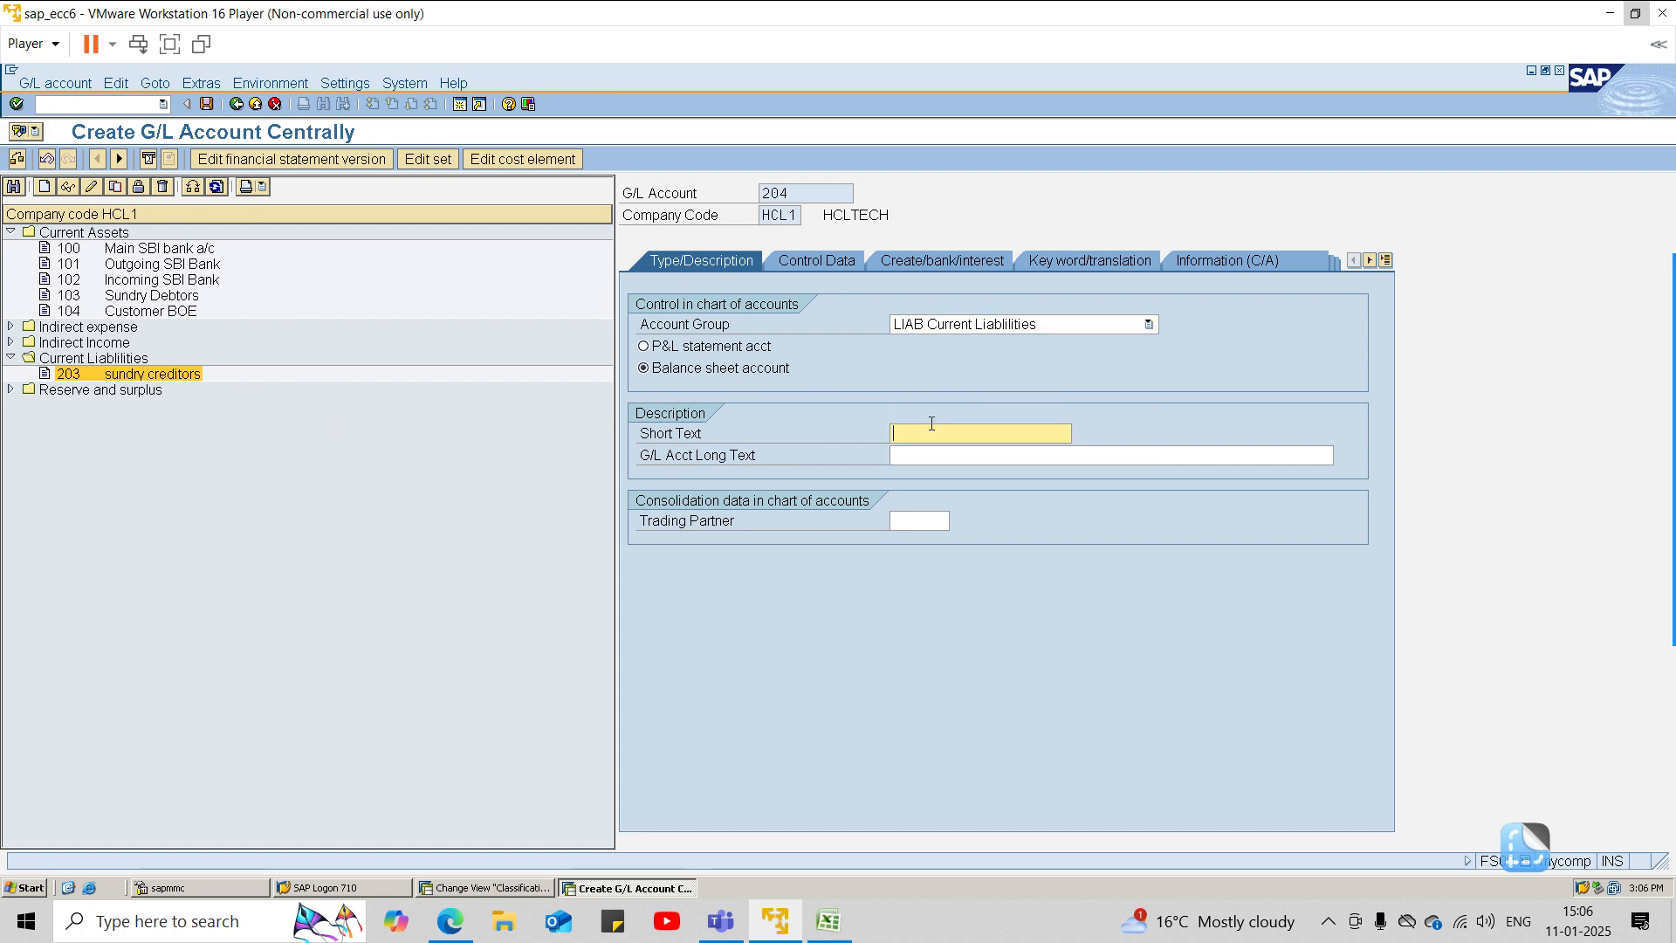
{"action": "type", "text": "Bank BOE"}
{"action": "key", "text": "Tab"}
{"action": "type", "text": "BNAK"}
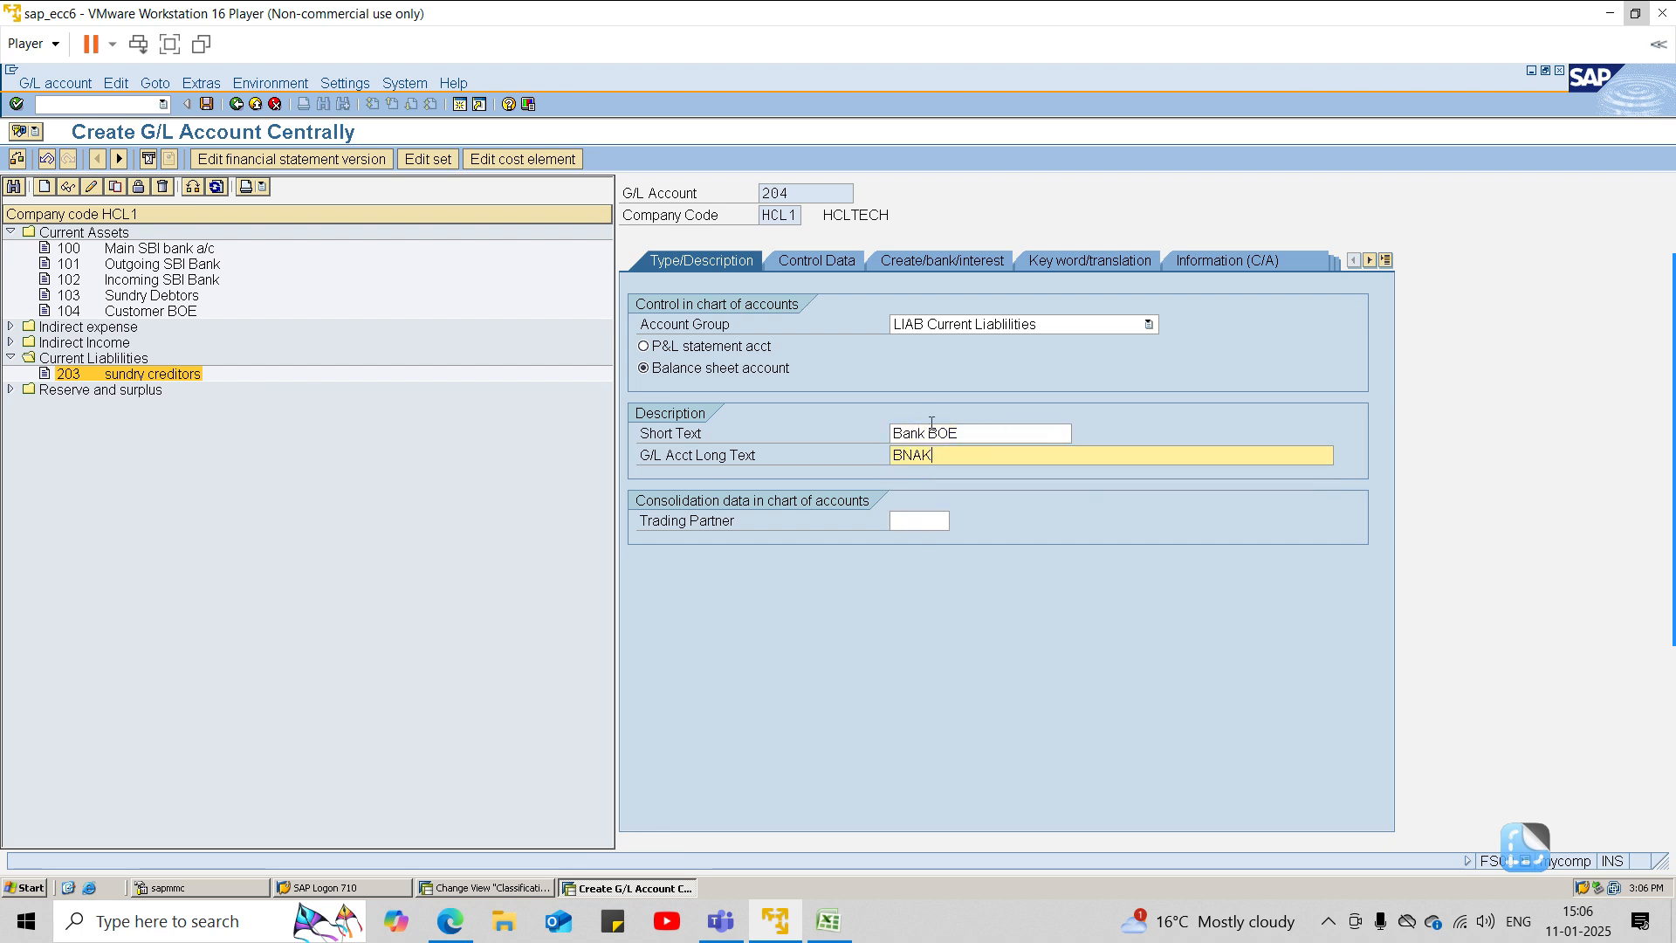
{"action": "key", "text": "BackSpace"}
{"action": "key", "text": "BackSpace"}
{"action": "key", "text": "BackSpace"}
{"action": "key", "text": "Down"}
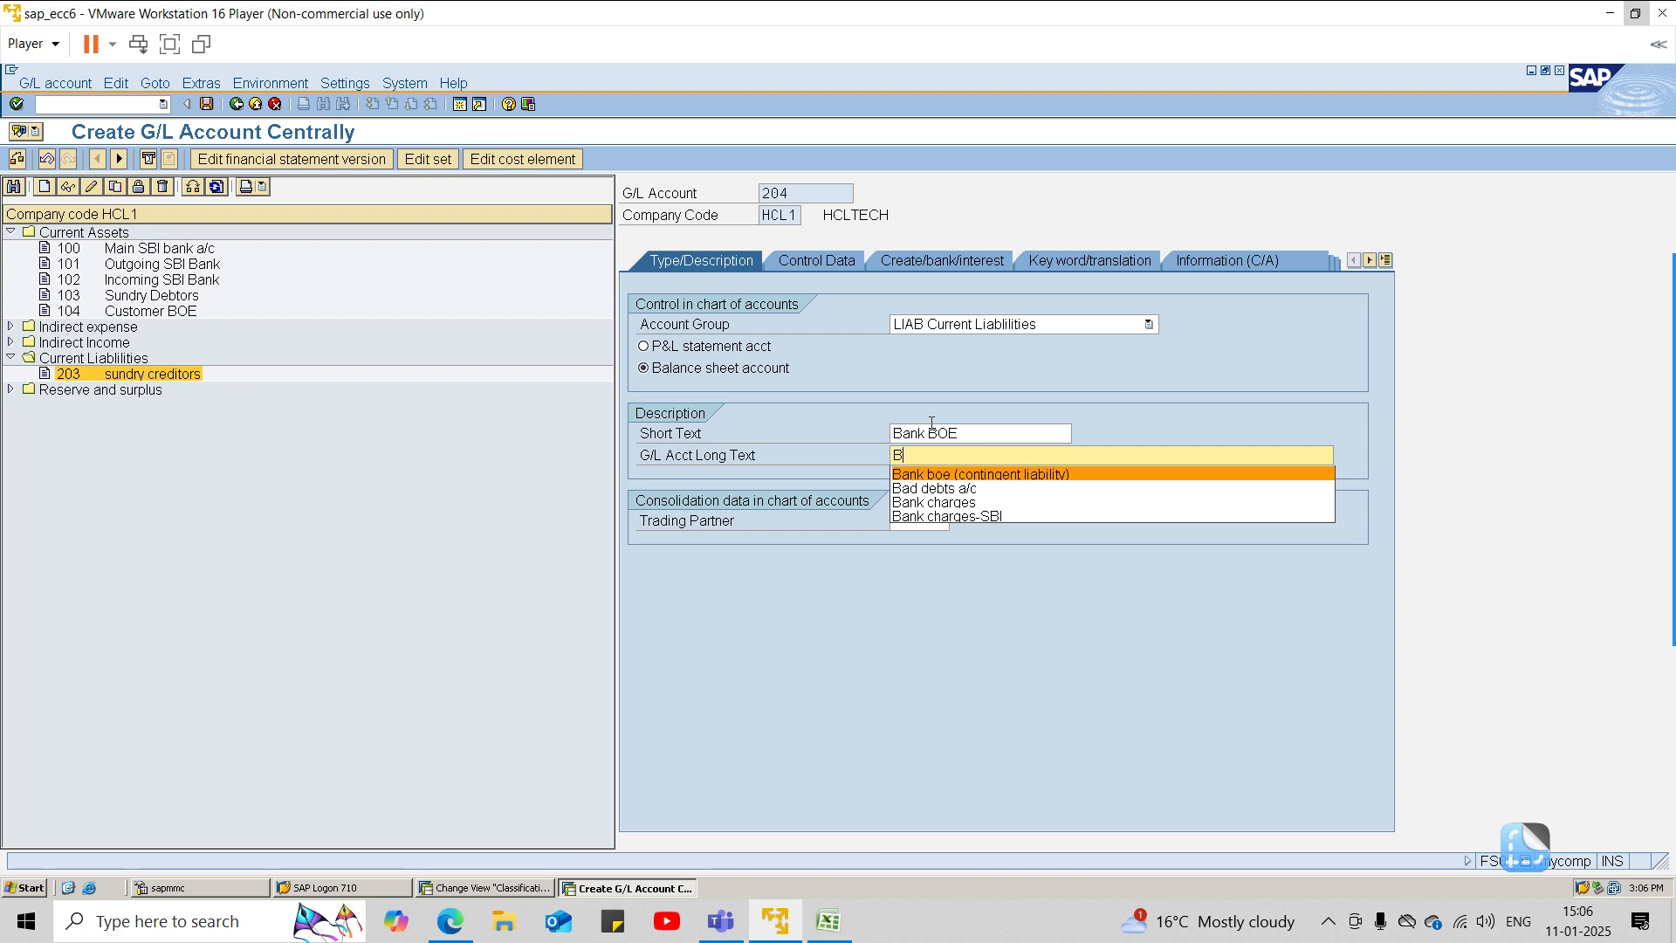
{"action": "key", "text": "Tab"}
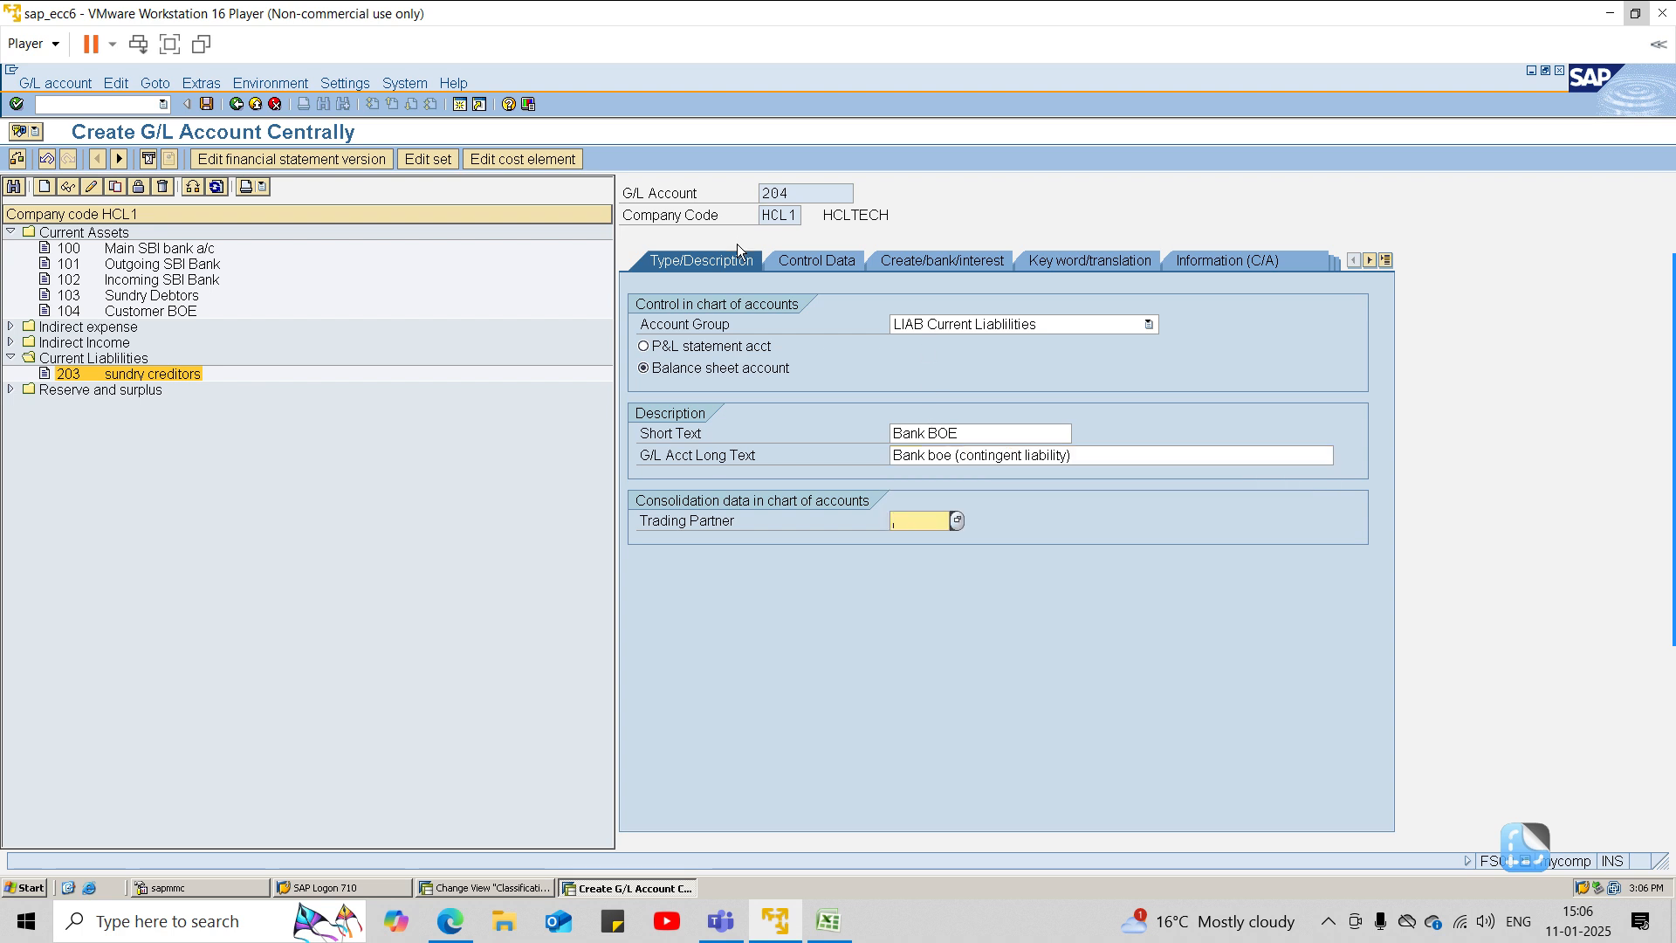
Step: In account 204's control data, enable only balances in local currency, open item management and line item display, with sort key 001
{"action": "left_click", "coordinate": [800, 262]}
{"action": "left_click", "coordinate": [775, 349]}
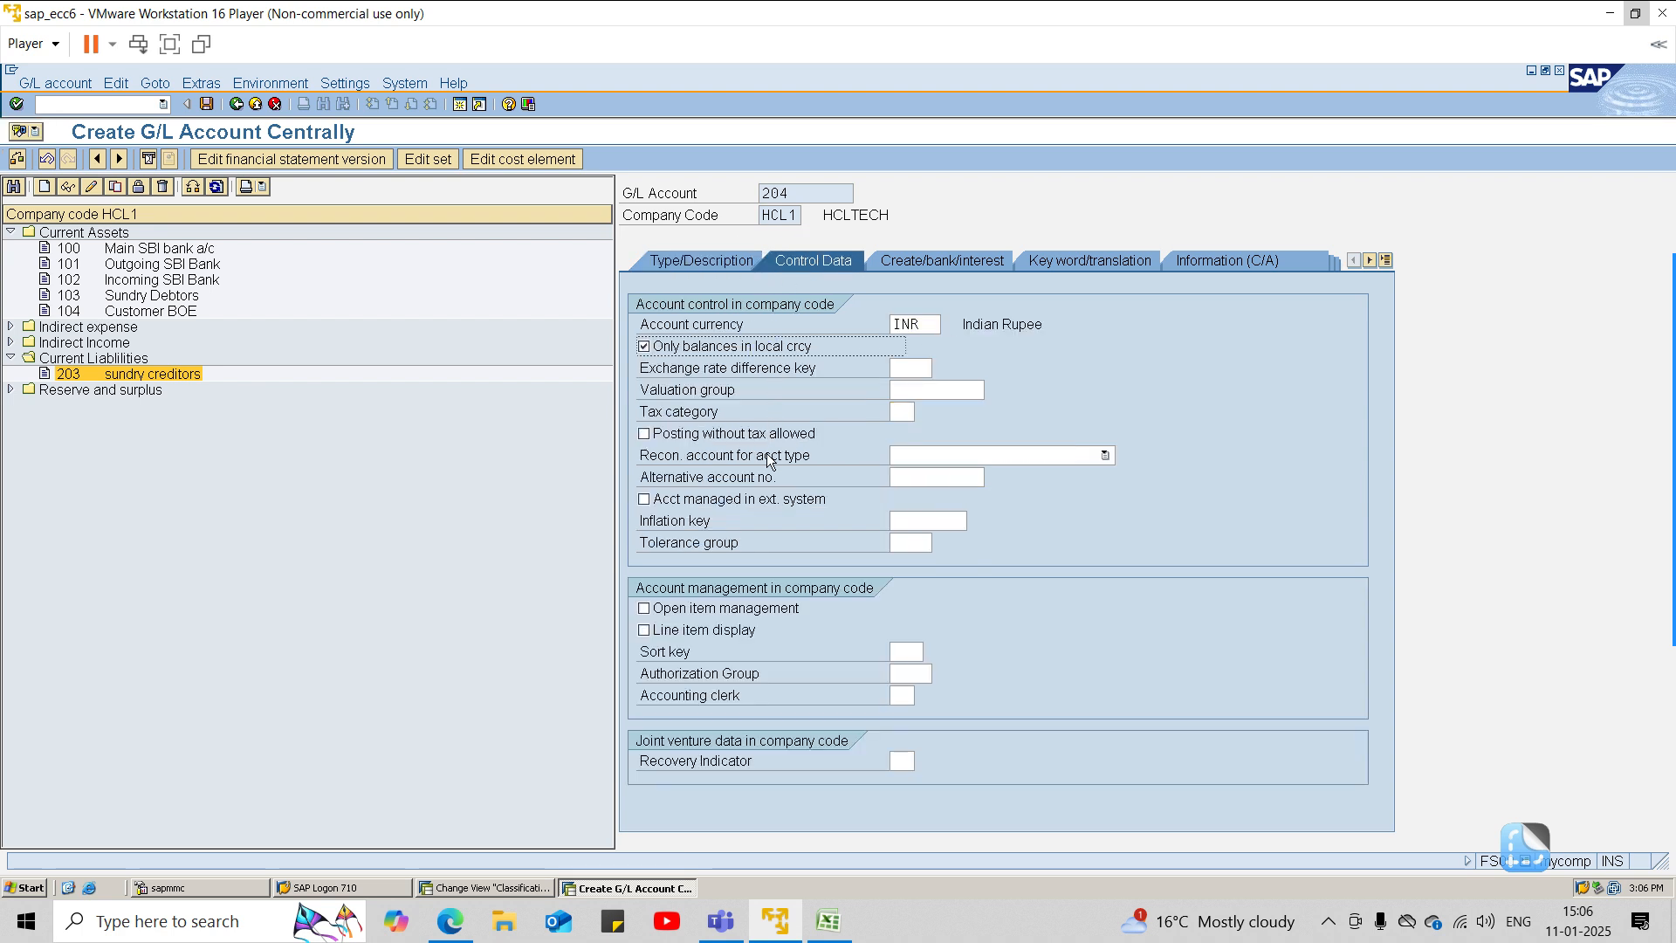
{"action": "left_click", "coordinate": [790, 609]}
{"action": "left_click", "coordinate": [758, 630]}
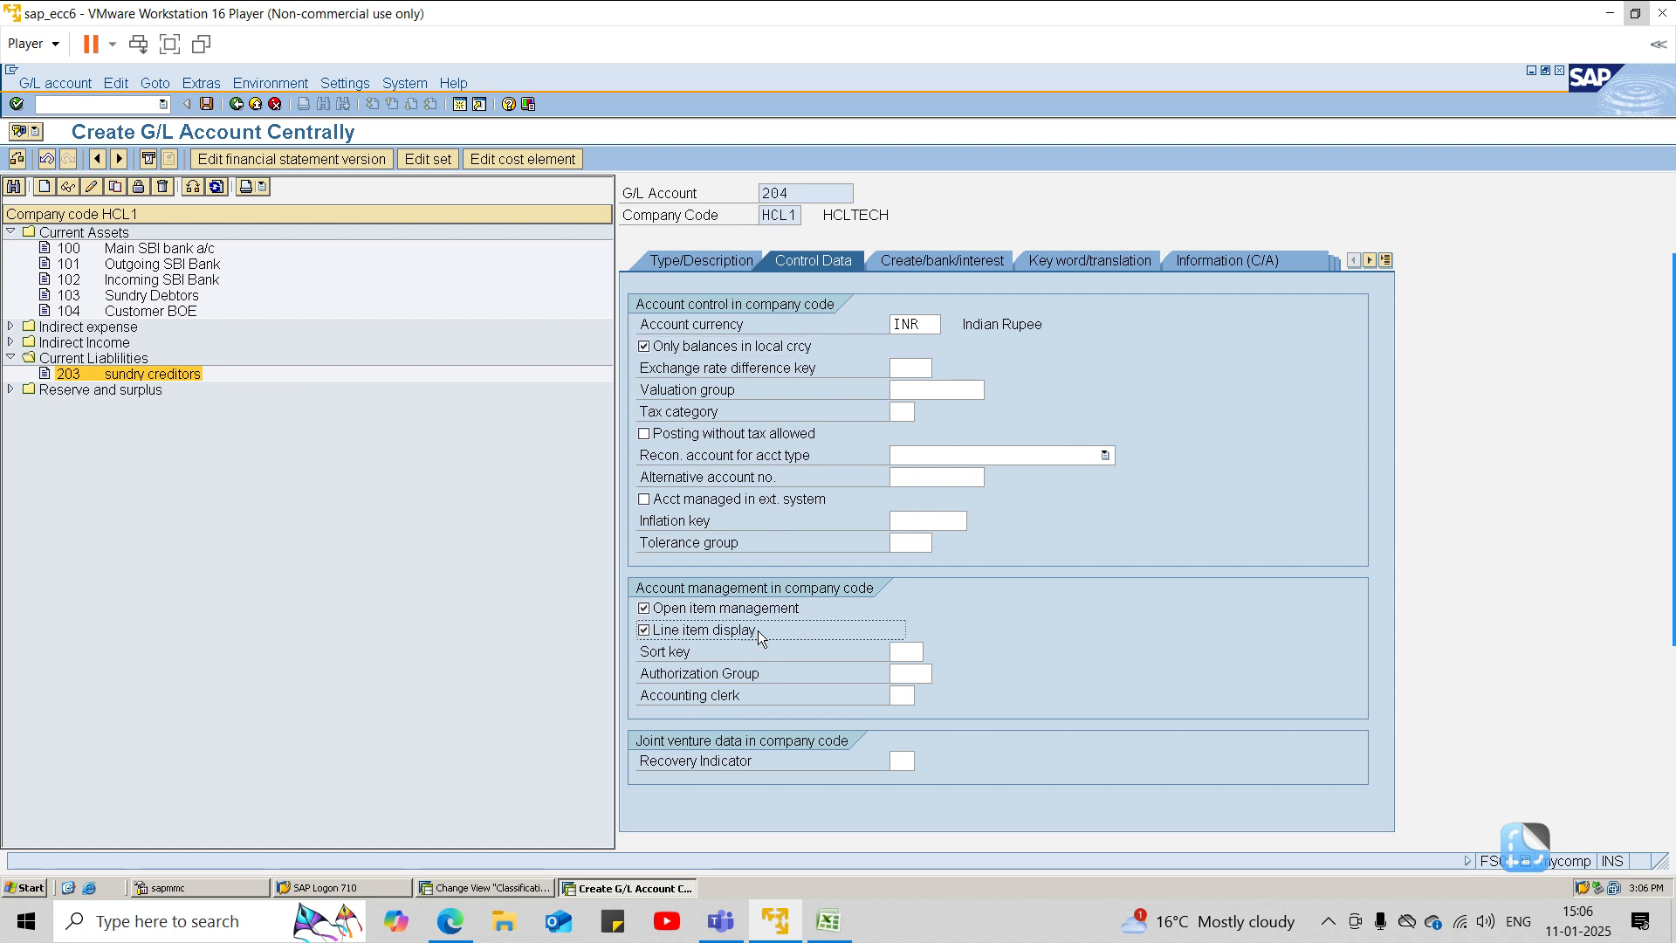
{"action": "left_click", "coordinate": [912, 651]}
{"action": "type", "text": "001"}
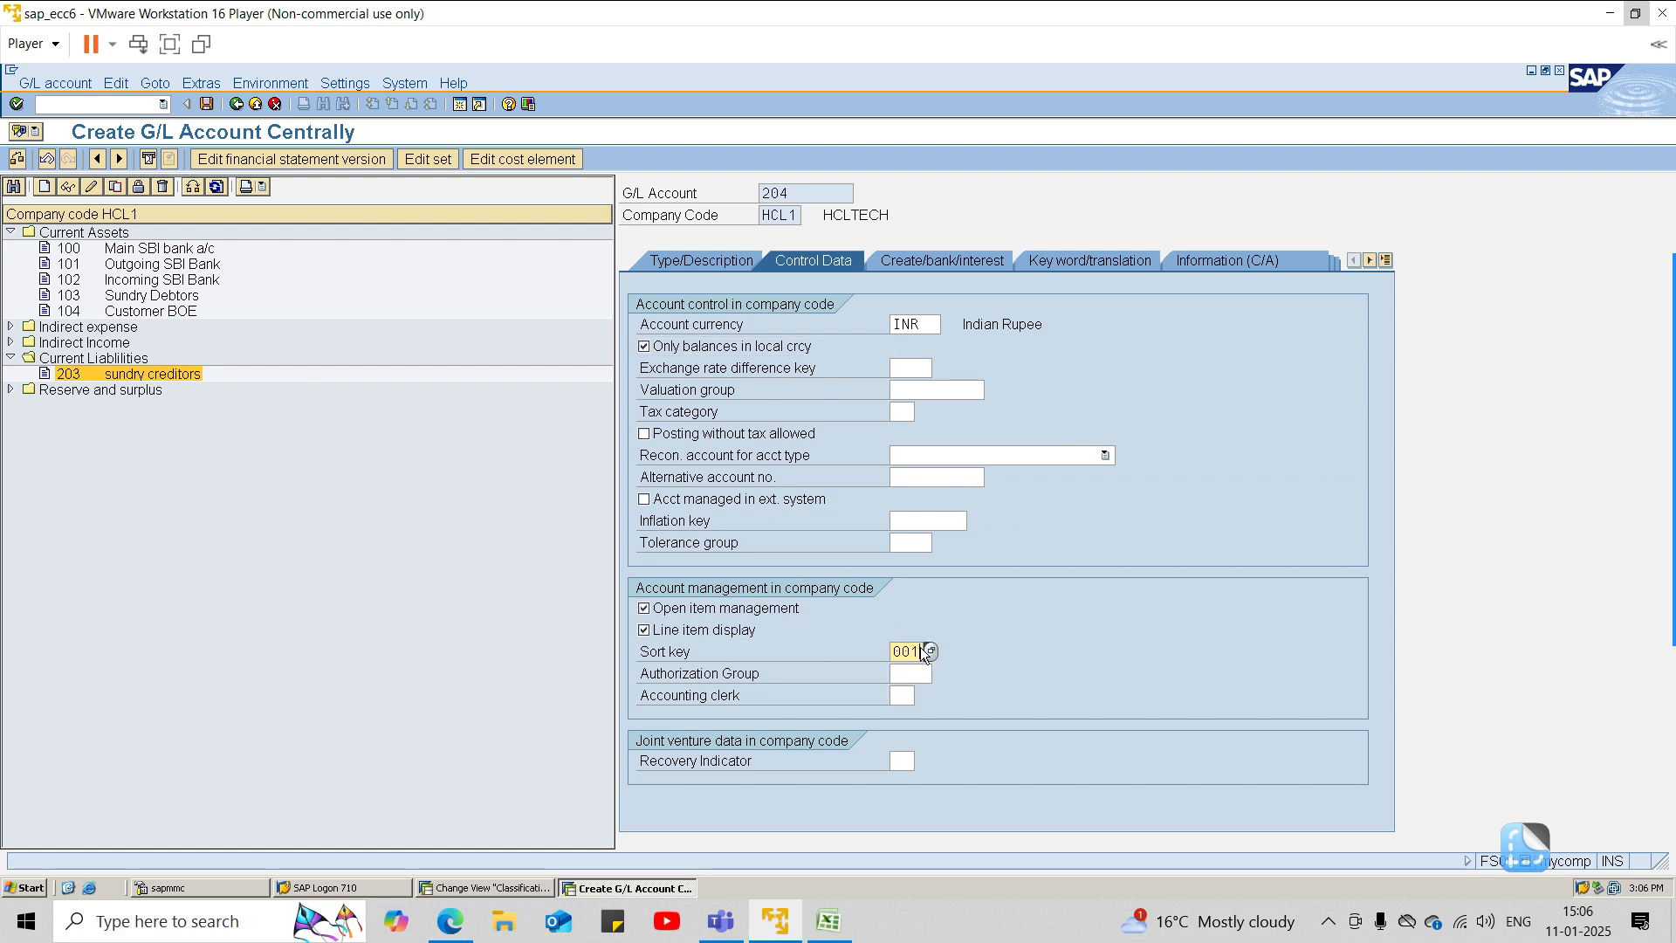
{"action": "key", "text": "Return"}
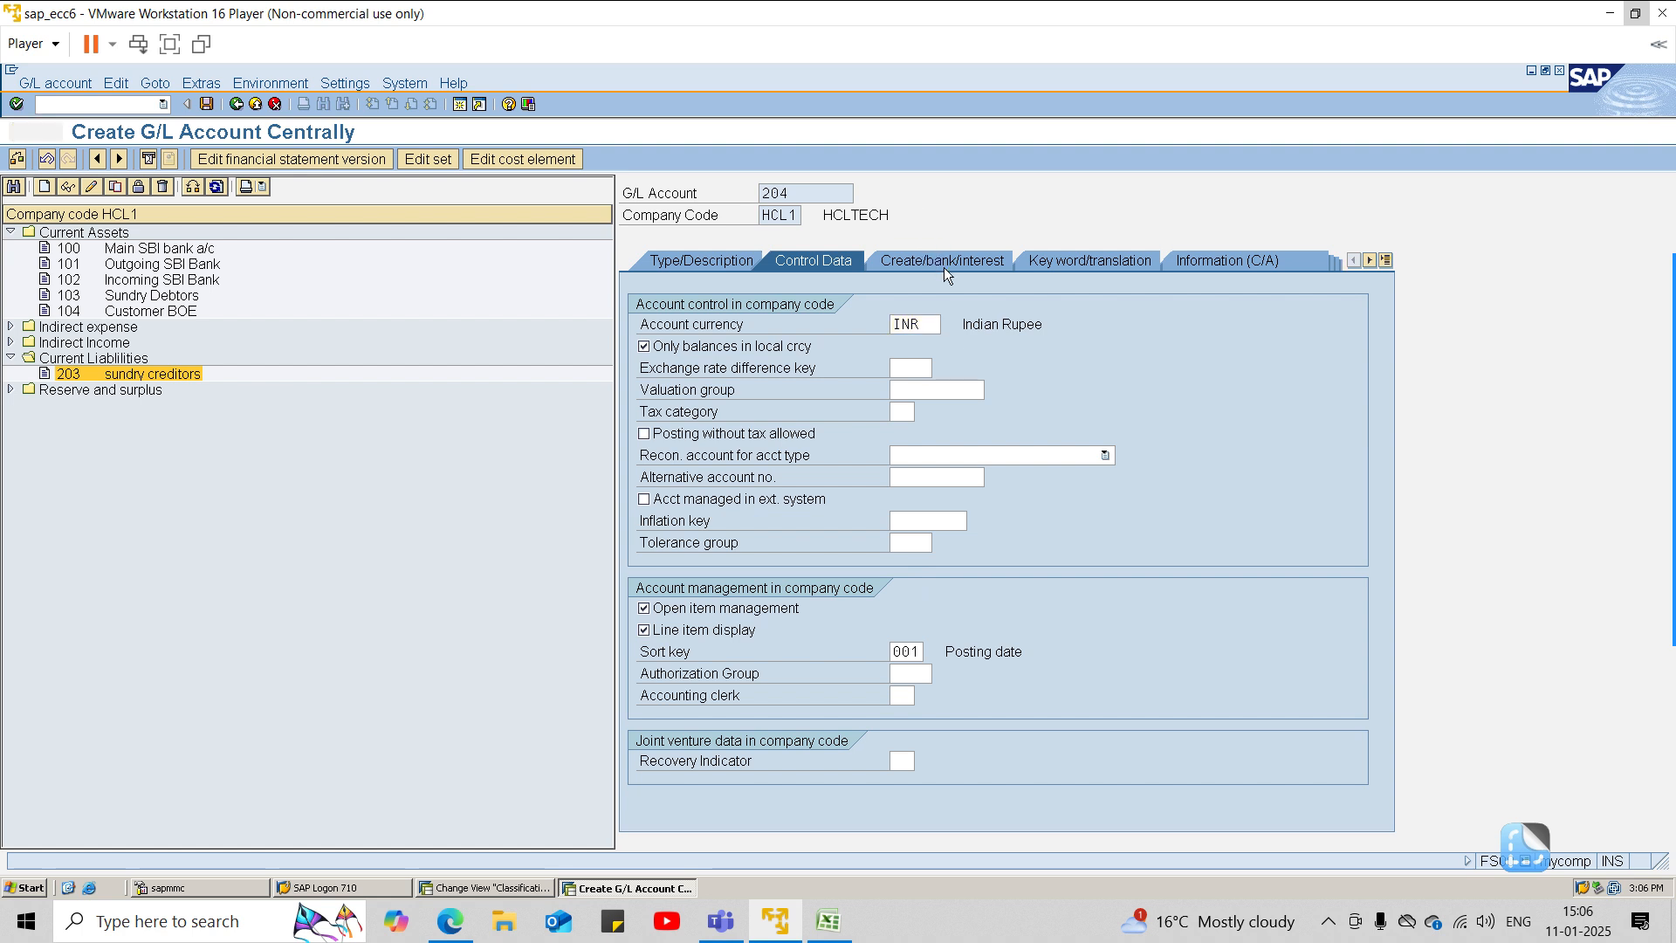
Step: Set account 204's field status group to G001, enable Post automatically only and save the account
{"action": "left_click", "coordinate": [945, 268]}
{"action": "type", "text": "G001"}
{"action": "key", "text": "Return"}
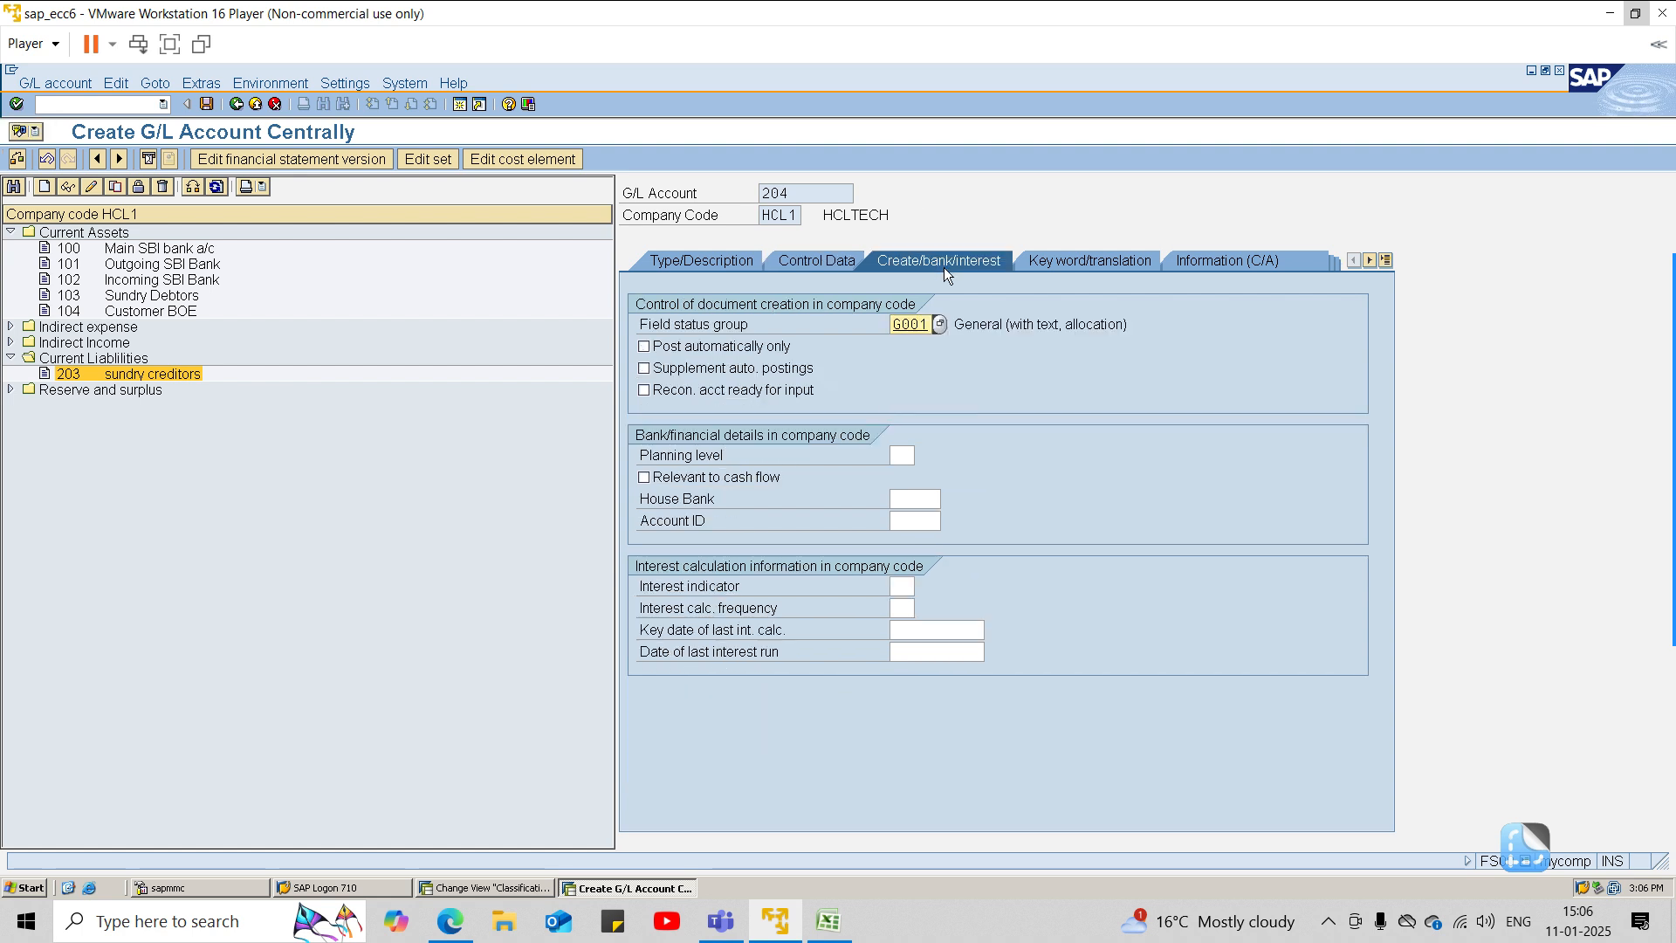
{"action": "left_click", "coordinate": [714, 353]}
{"action": "key", "text": "ctrl+s"}
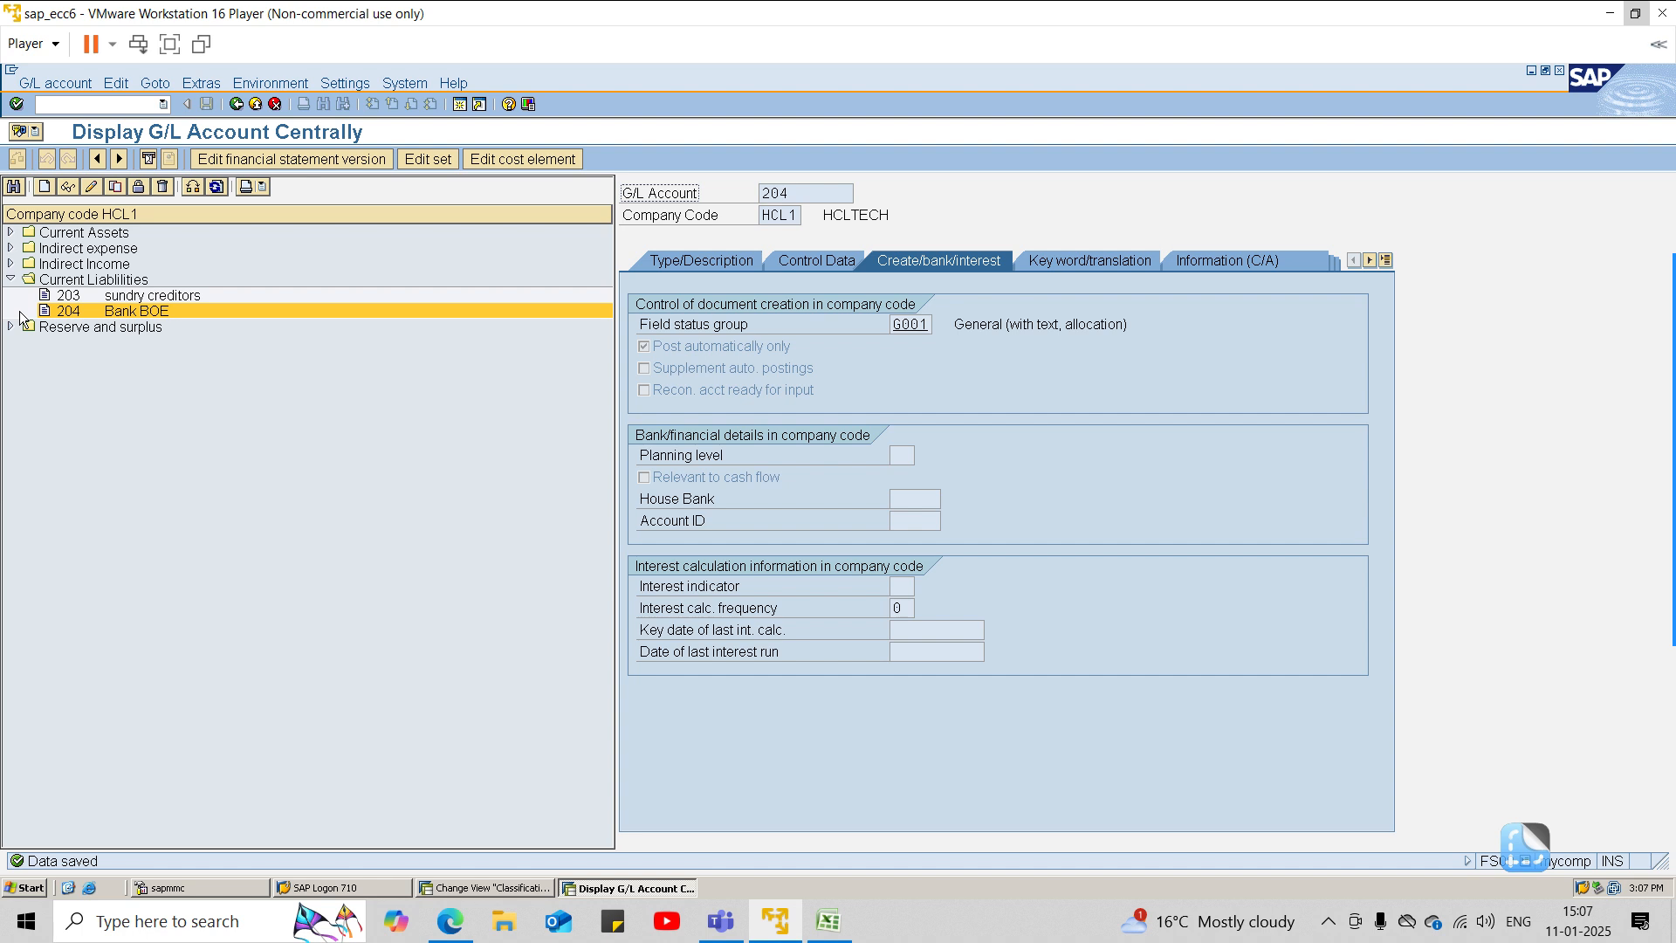
Step: Copy the indirect expense account 304 Bad debts to a new G/L account 30 in company code HCL1
{"action": "left_click", "coordinate": [8, 264]}
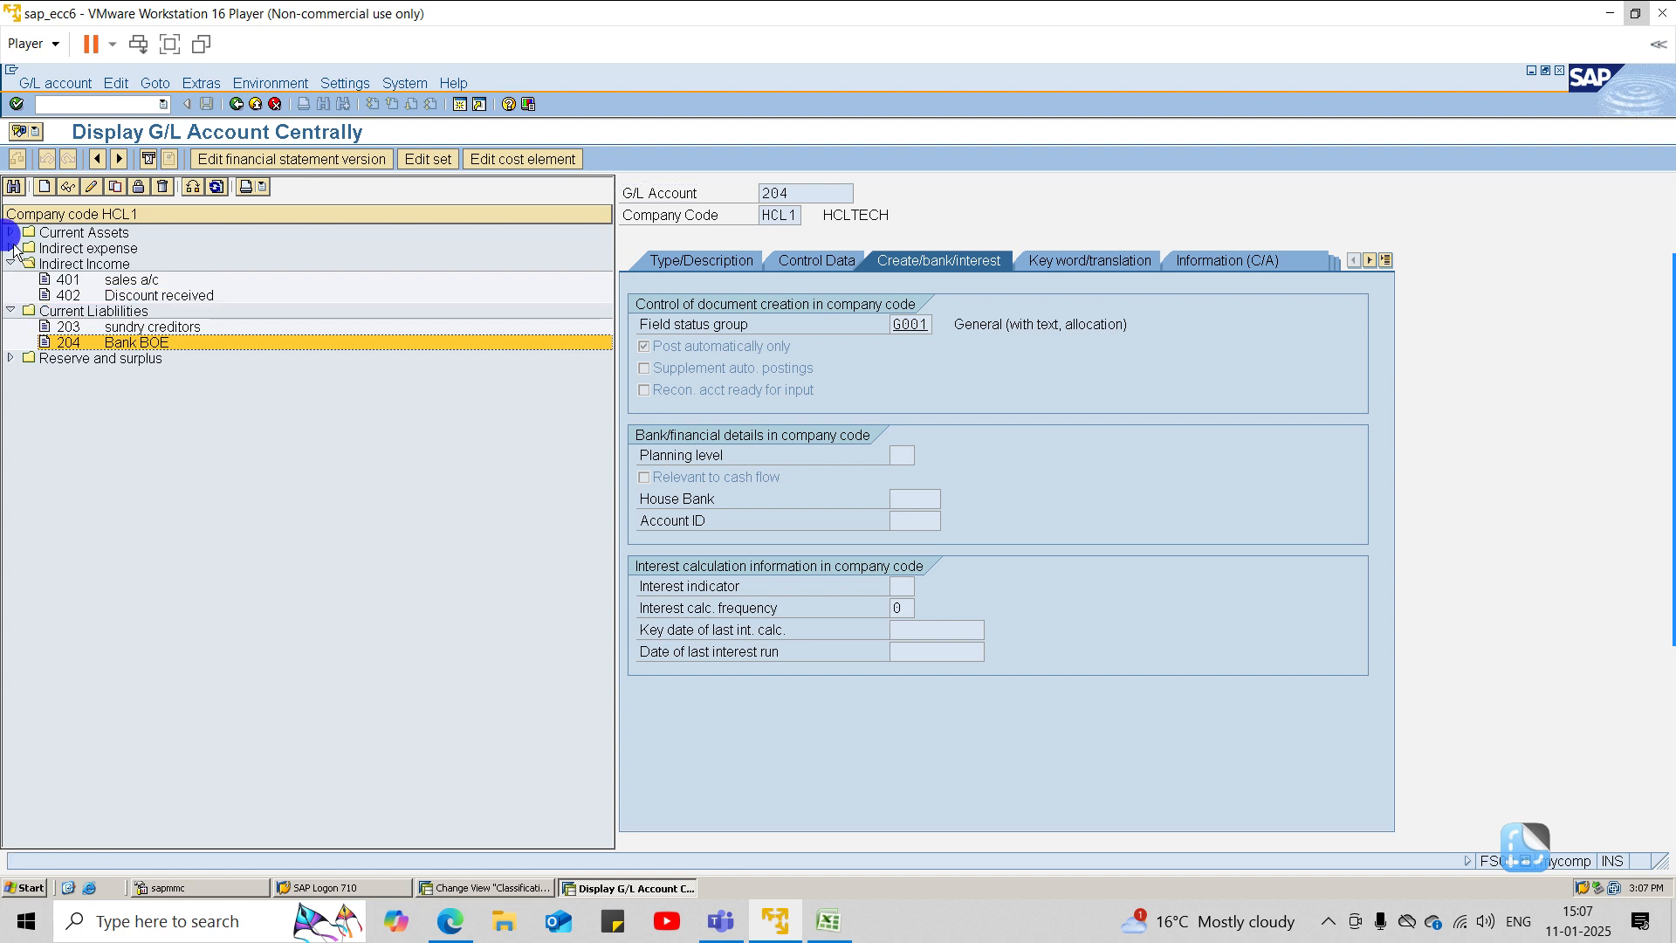
{"action": "left_click", "coordinate": [10, 249]}
{"action": "left_click", "coordinate": [106, 328]}
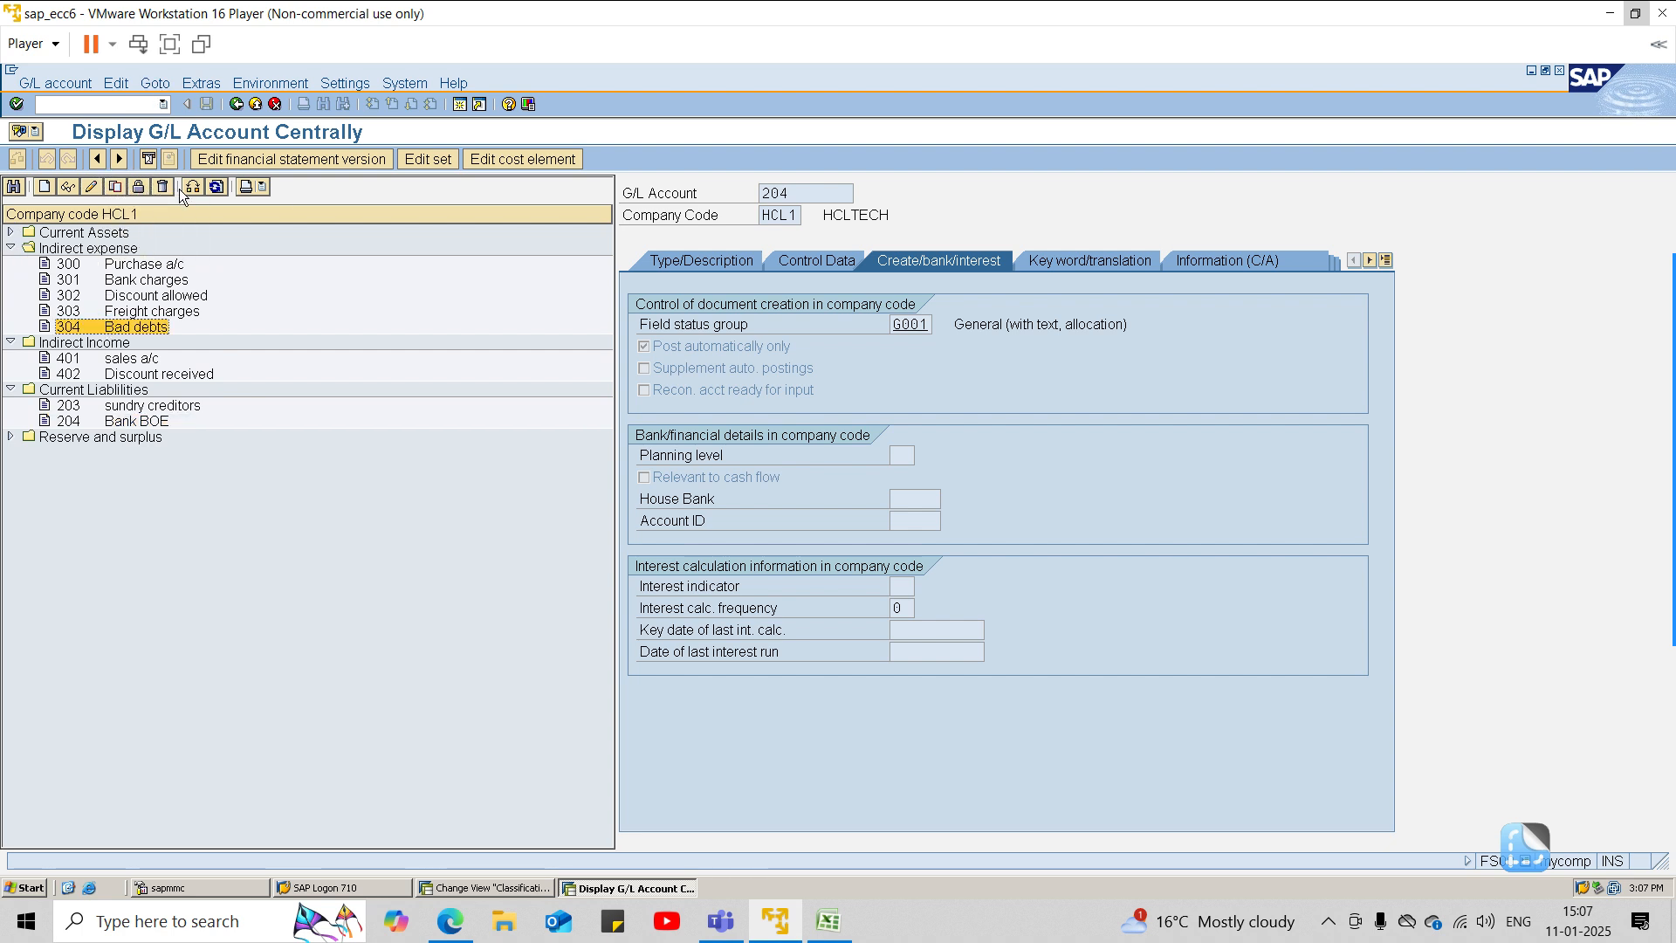
{"action": "left_click", "coordinate": [116, 187]}
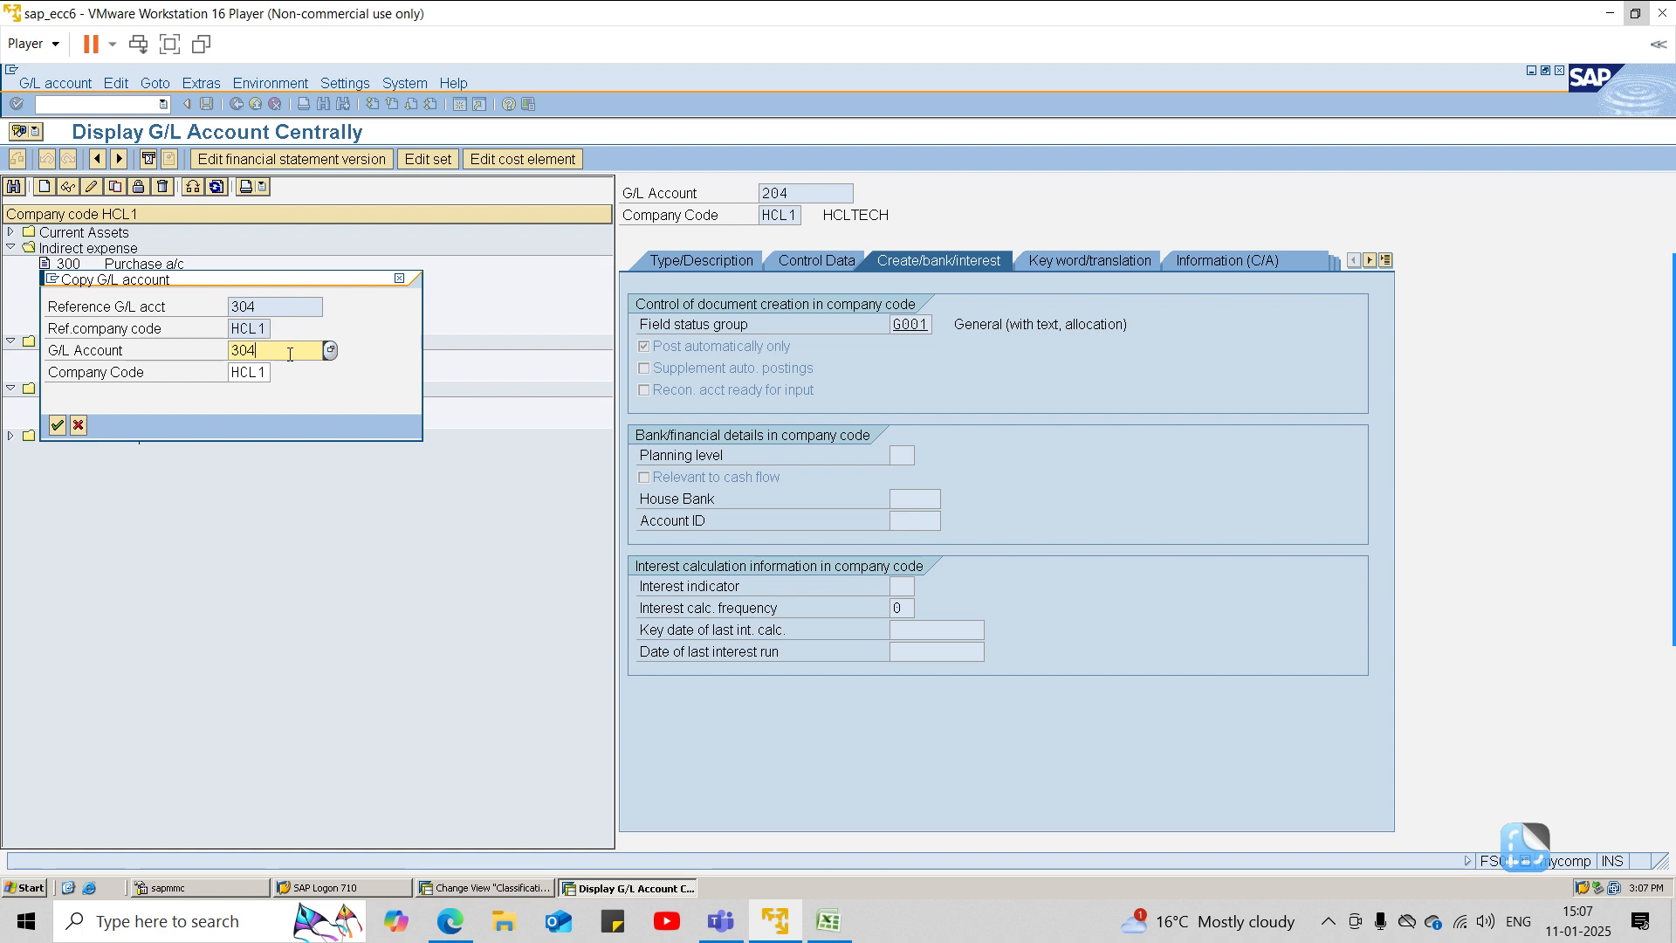
{"action": "type", "text": "30"}
{"action": "key", "text": "Return"}
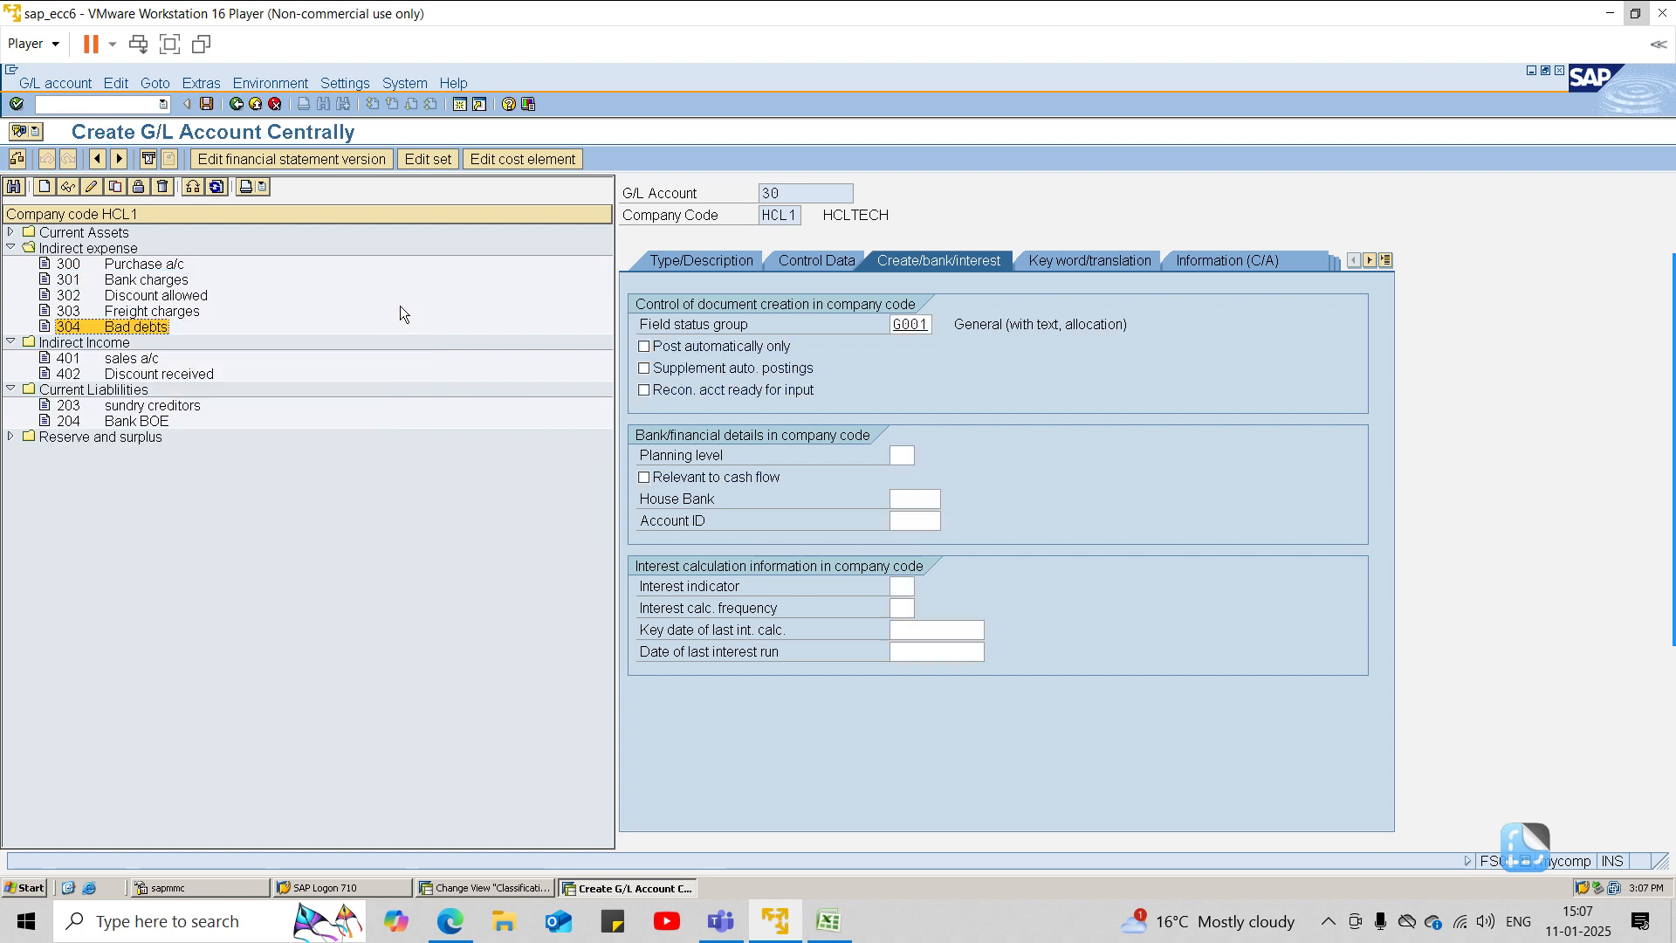
Step: Change the short text of account 30 to "Bad commission"
{"action": "left_click", "coordinate": [720, 259]}
{"action": "left_click", "coordinate": [981, 436]}
{"action": "key", "text": "BackSpace"}
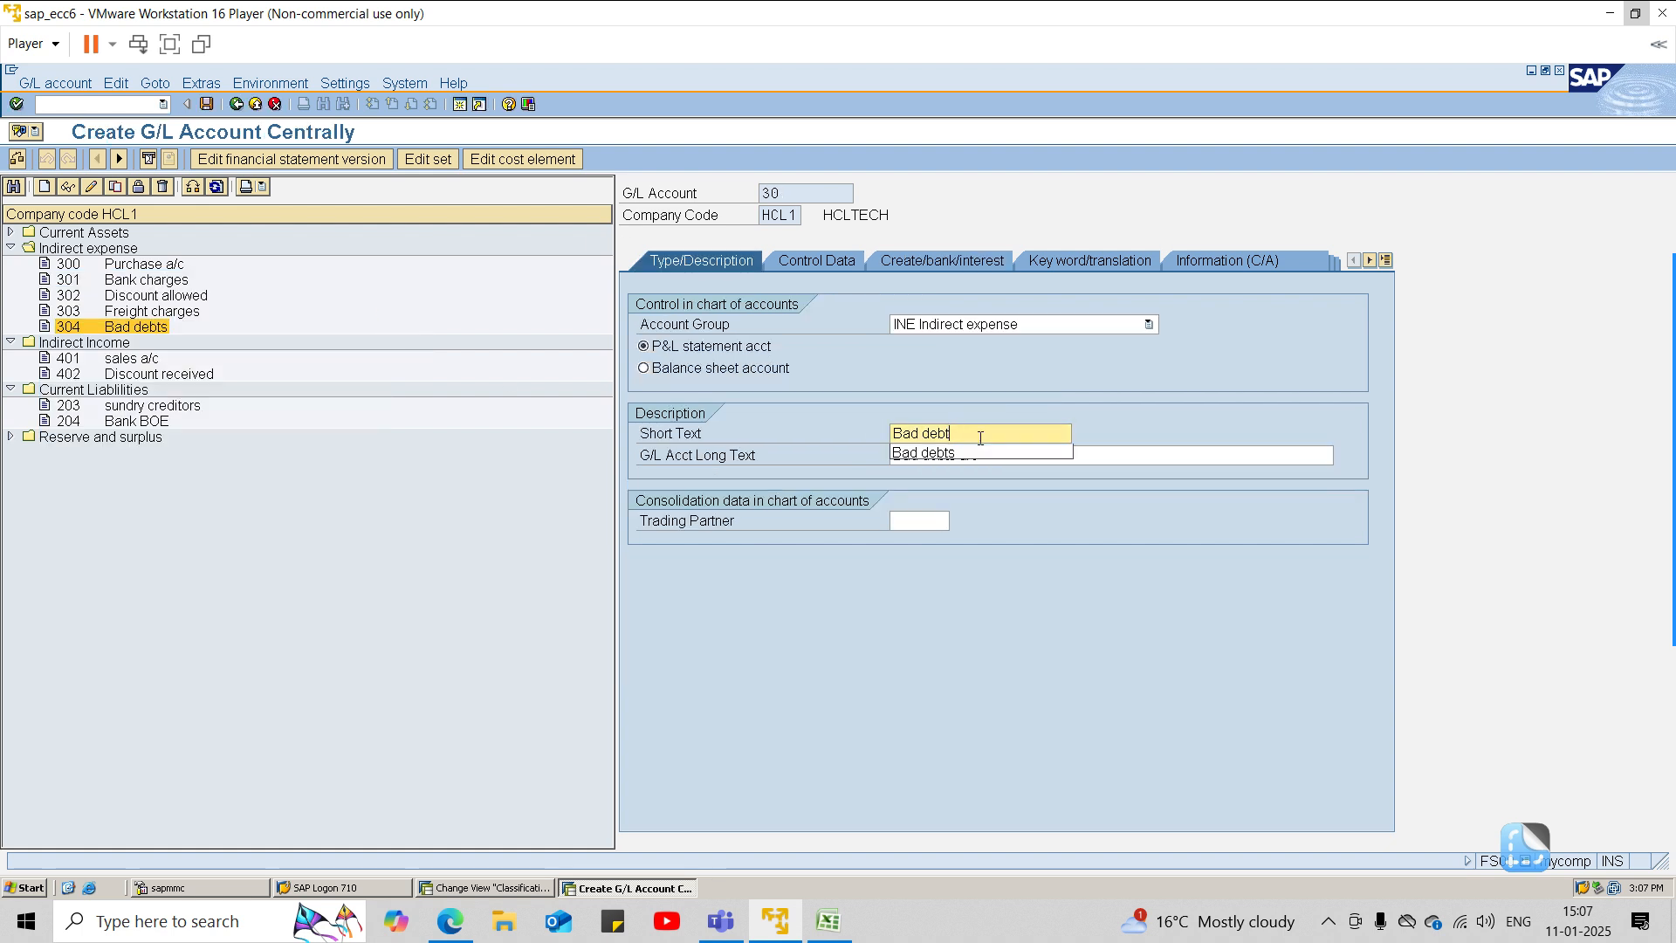
{"action": "key", "text": "BackSpace"}
{"action": "key", "text": "BackSpace"}
{"action": "key", "text": "BackSpace"}
{"action": "type", "text": "COM"}
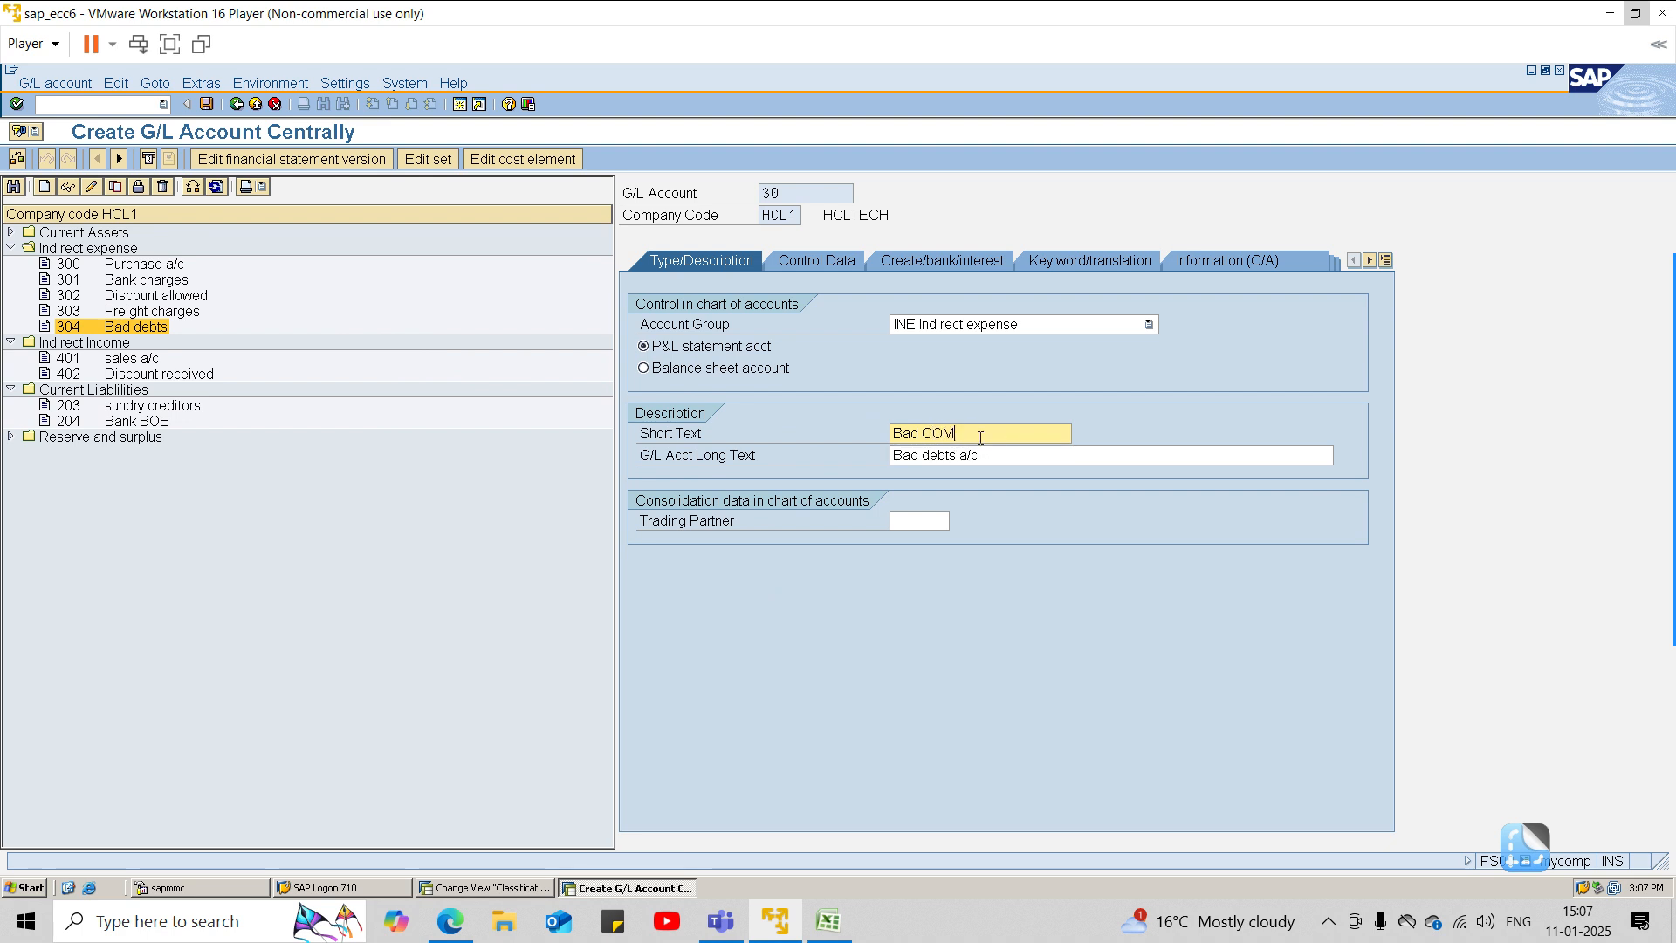
{"action": "key", "text": "BackSpace"}
{"action": "type", "text": "com"}
{"action": "type", "text": "mssion"}
{"action": "key", "text": "BackSpace"}
{"action": "key", "text": "BackSpace"}
{"action": "key", "text": "BackSpace"}
{"action": "key", "text": "BackSpace"}
{"action": "key", "text": "BackSpace"}
{"action": "key", "text": "BackSpace"}
{"action": "type", "text": "mission"}
{"action": "key", "text": "Tab"}
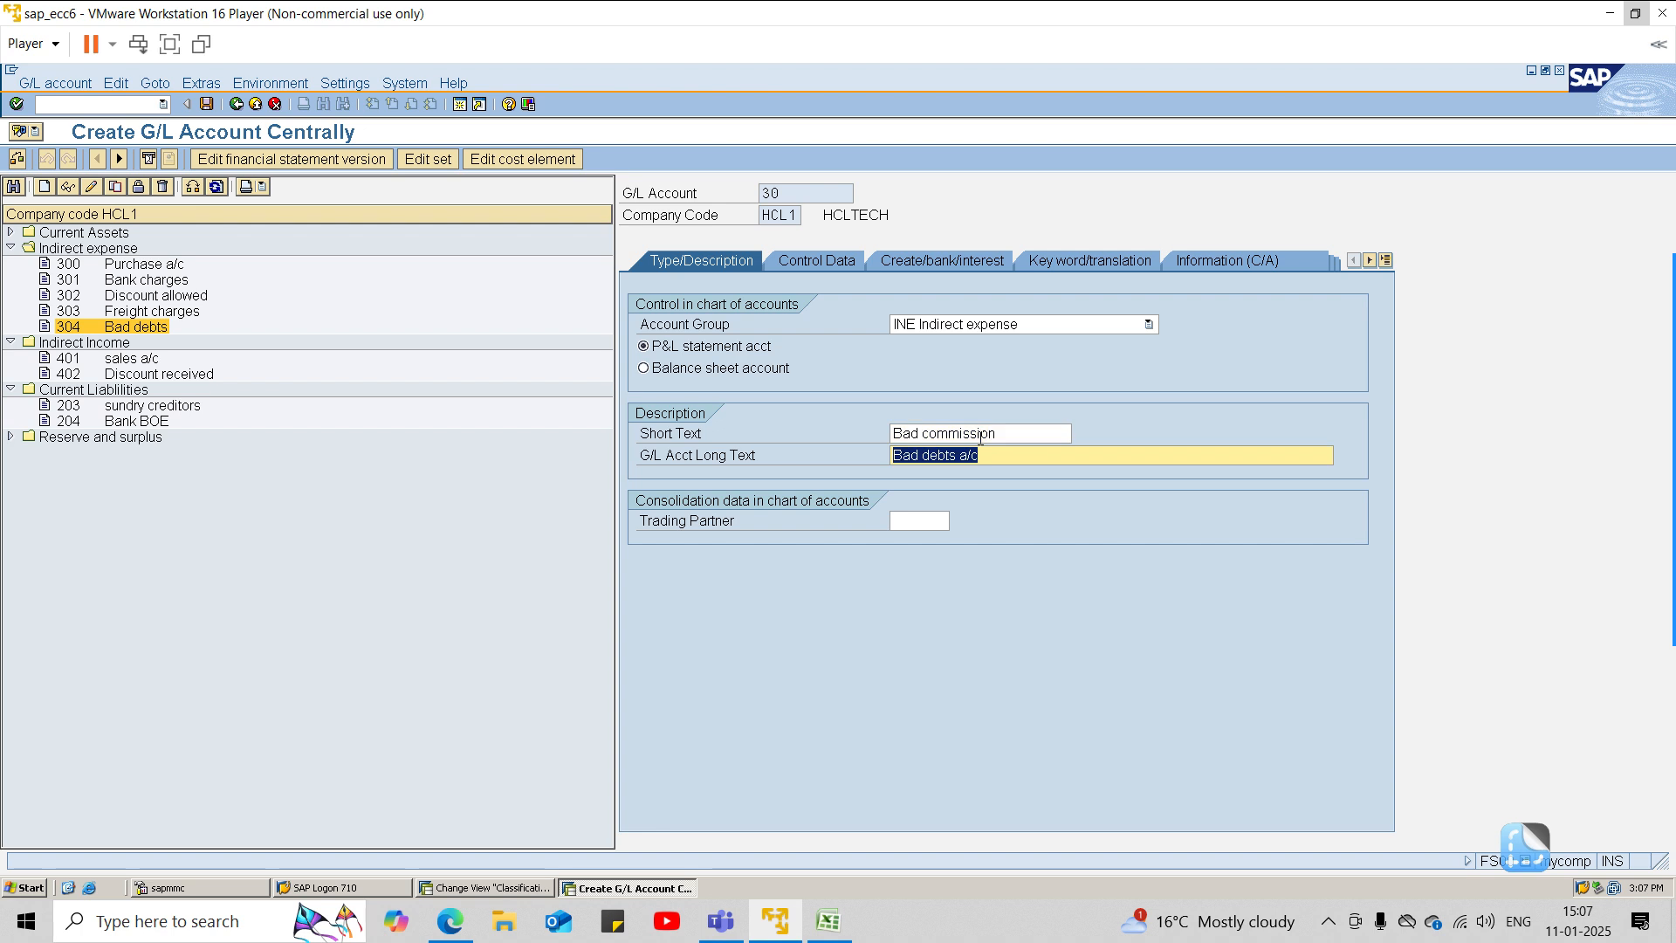
Step: Set account 30's long text to "Bank commission" and correct its short text to "Bank commission"
{"action": "type", "text": "Bank commission"}
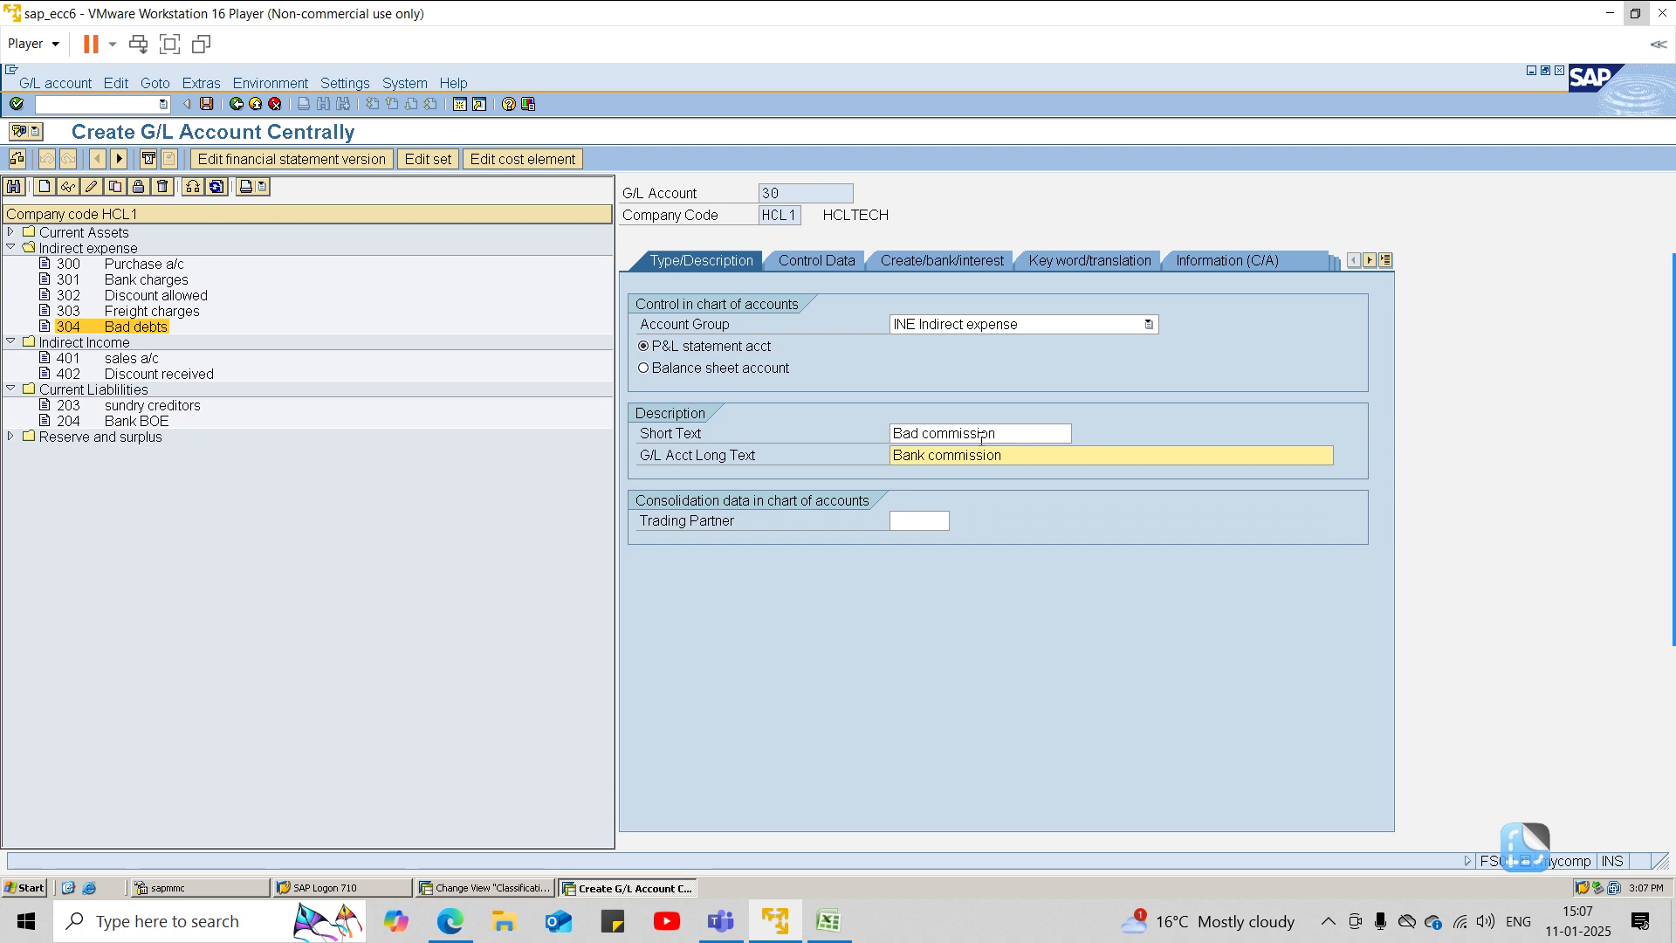
{"action": "left_click", "coordinate": [918, 436]}
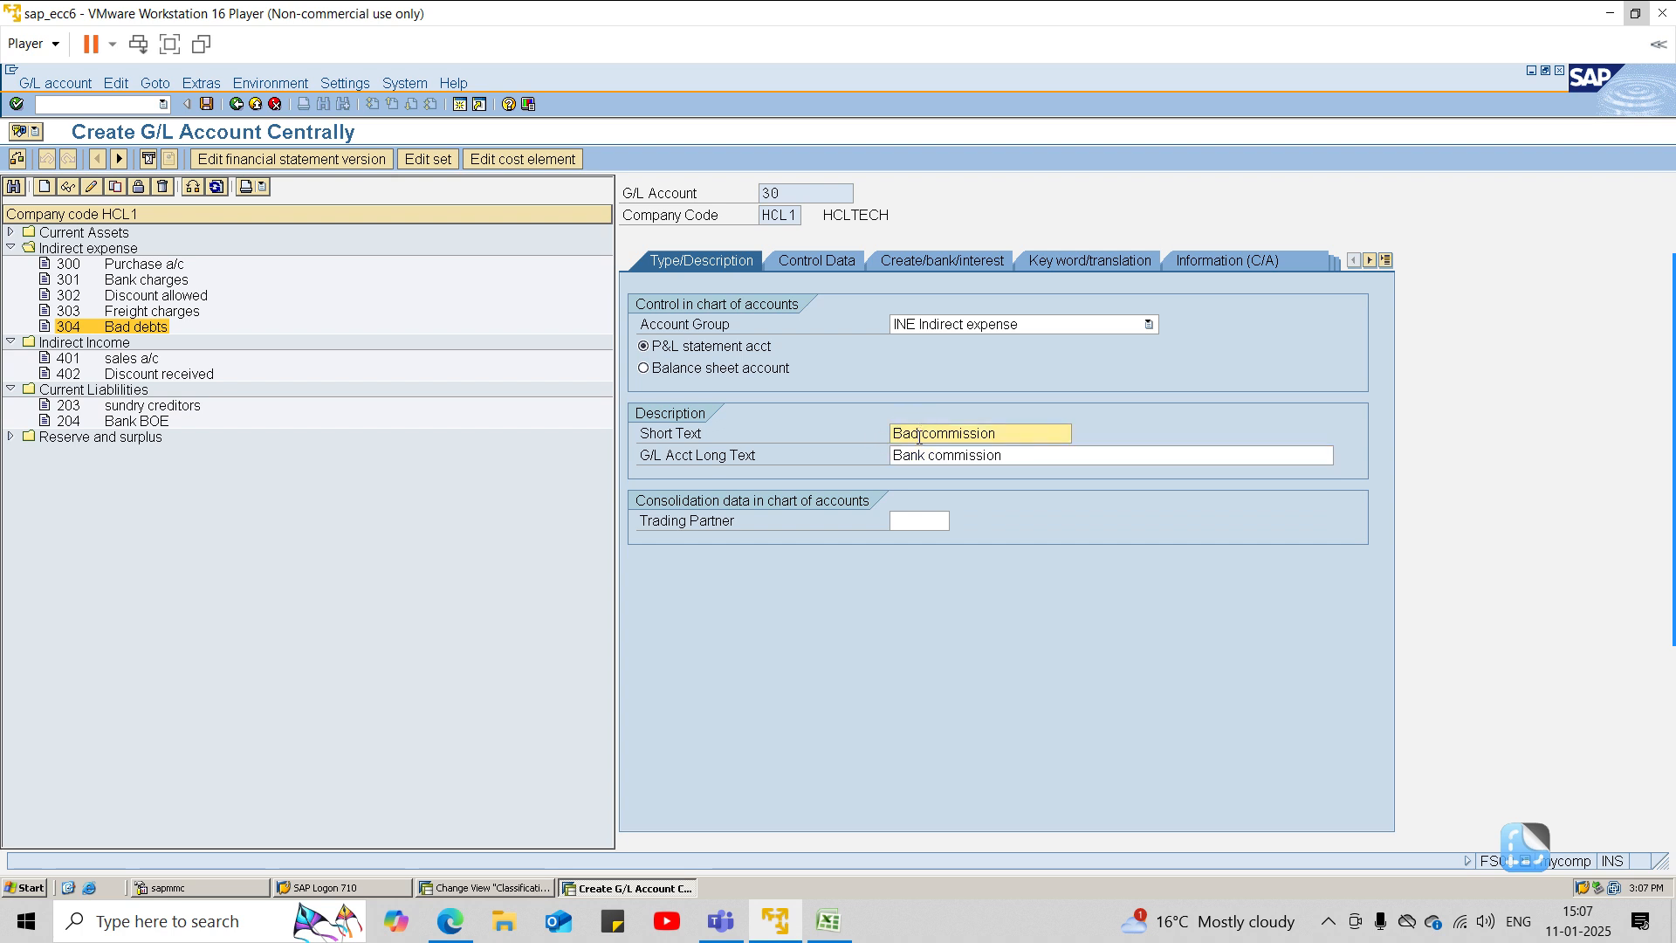
{"action": "key", "text": "BackSpace"}
{"action": "type", "text": "nk"}
Step: Review the control data and document creation settings of account 30 and try to save the account
{"action": "left_click", "coordinate": [819, 261]}
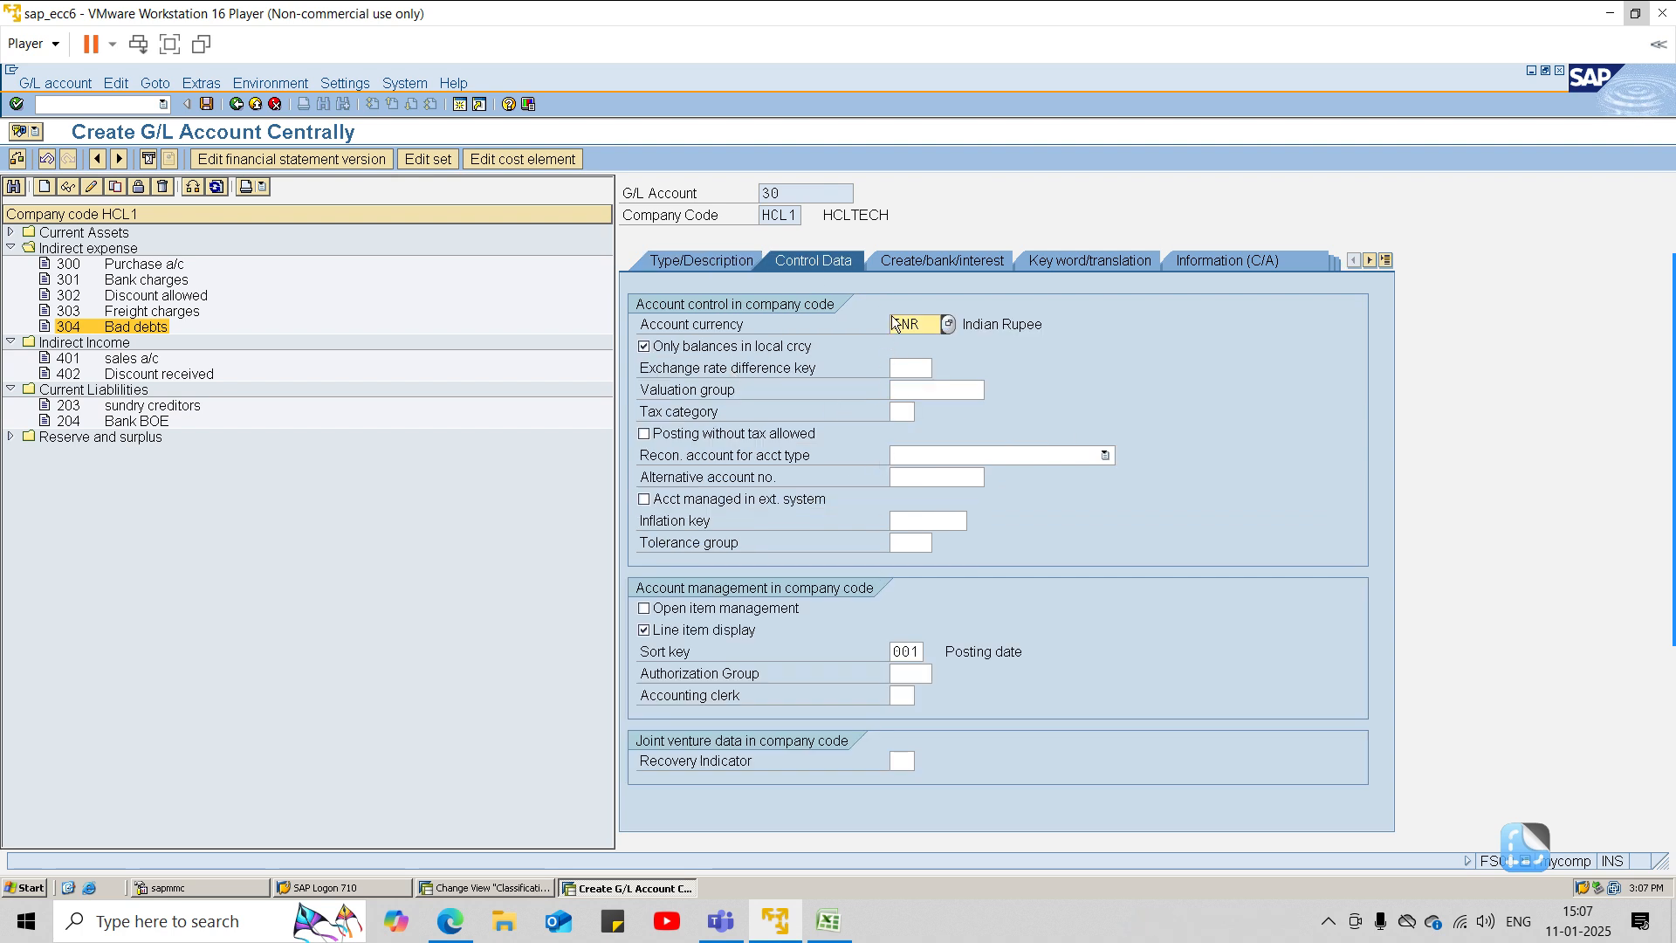
{"action": "left_click", "coordinate": [936, 262]}
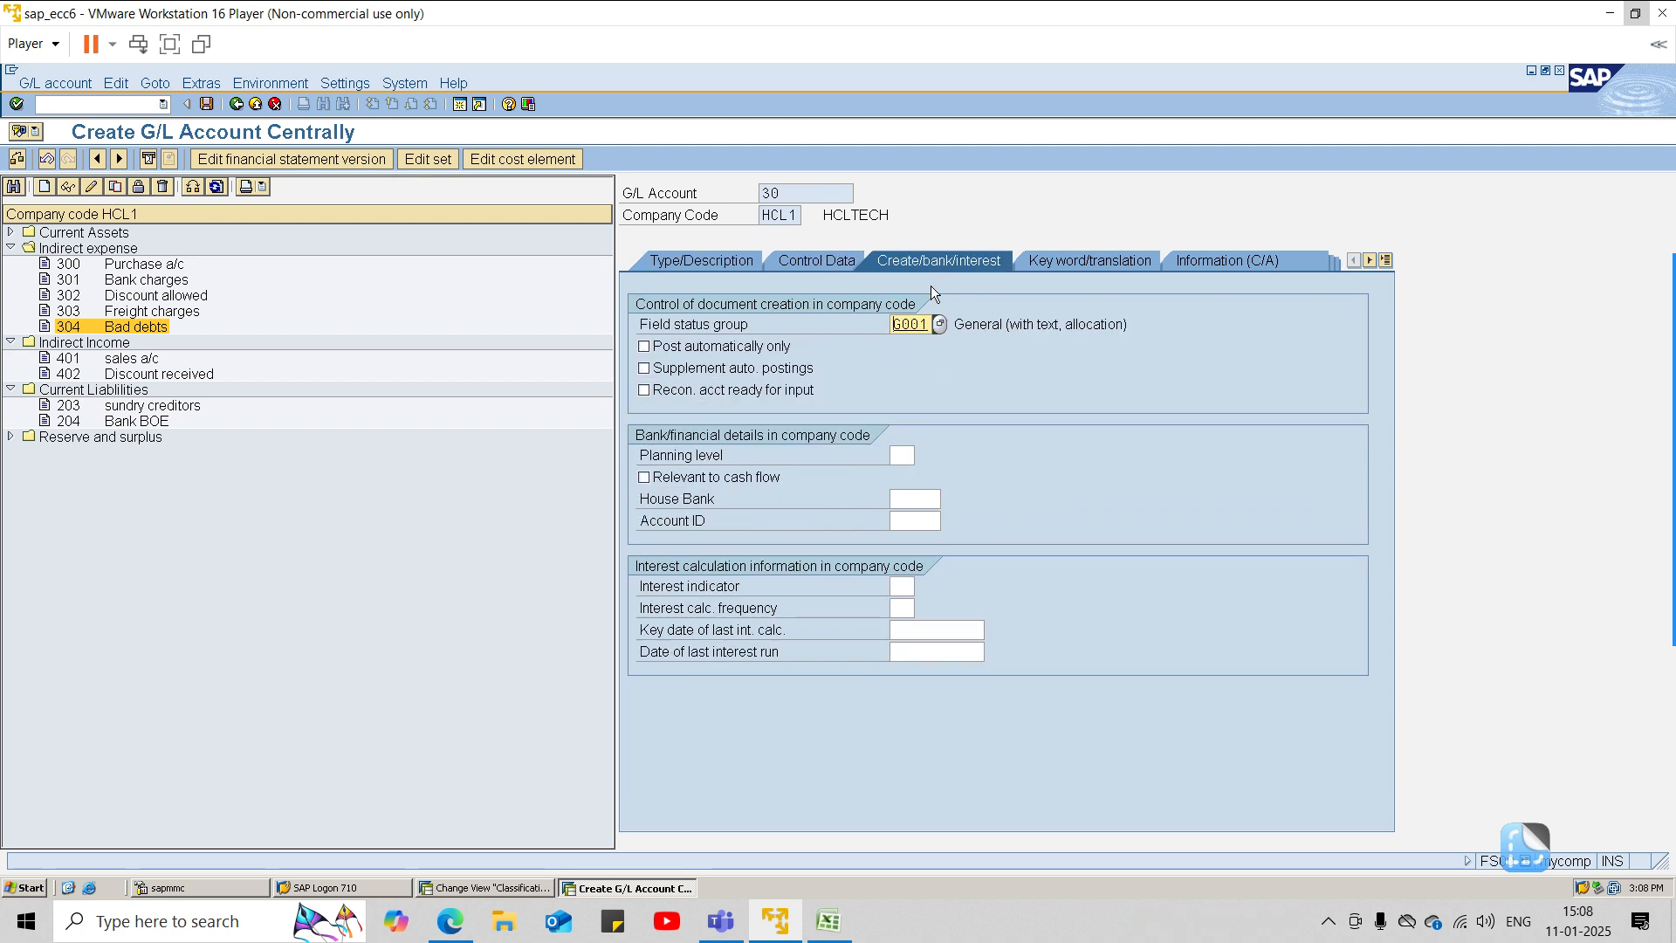
{"action": "key", "text": "ctrl+s"}
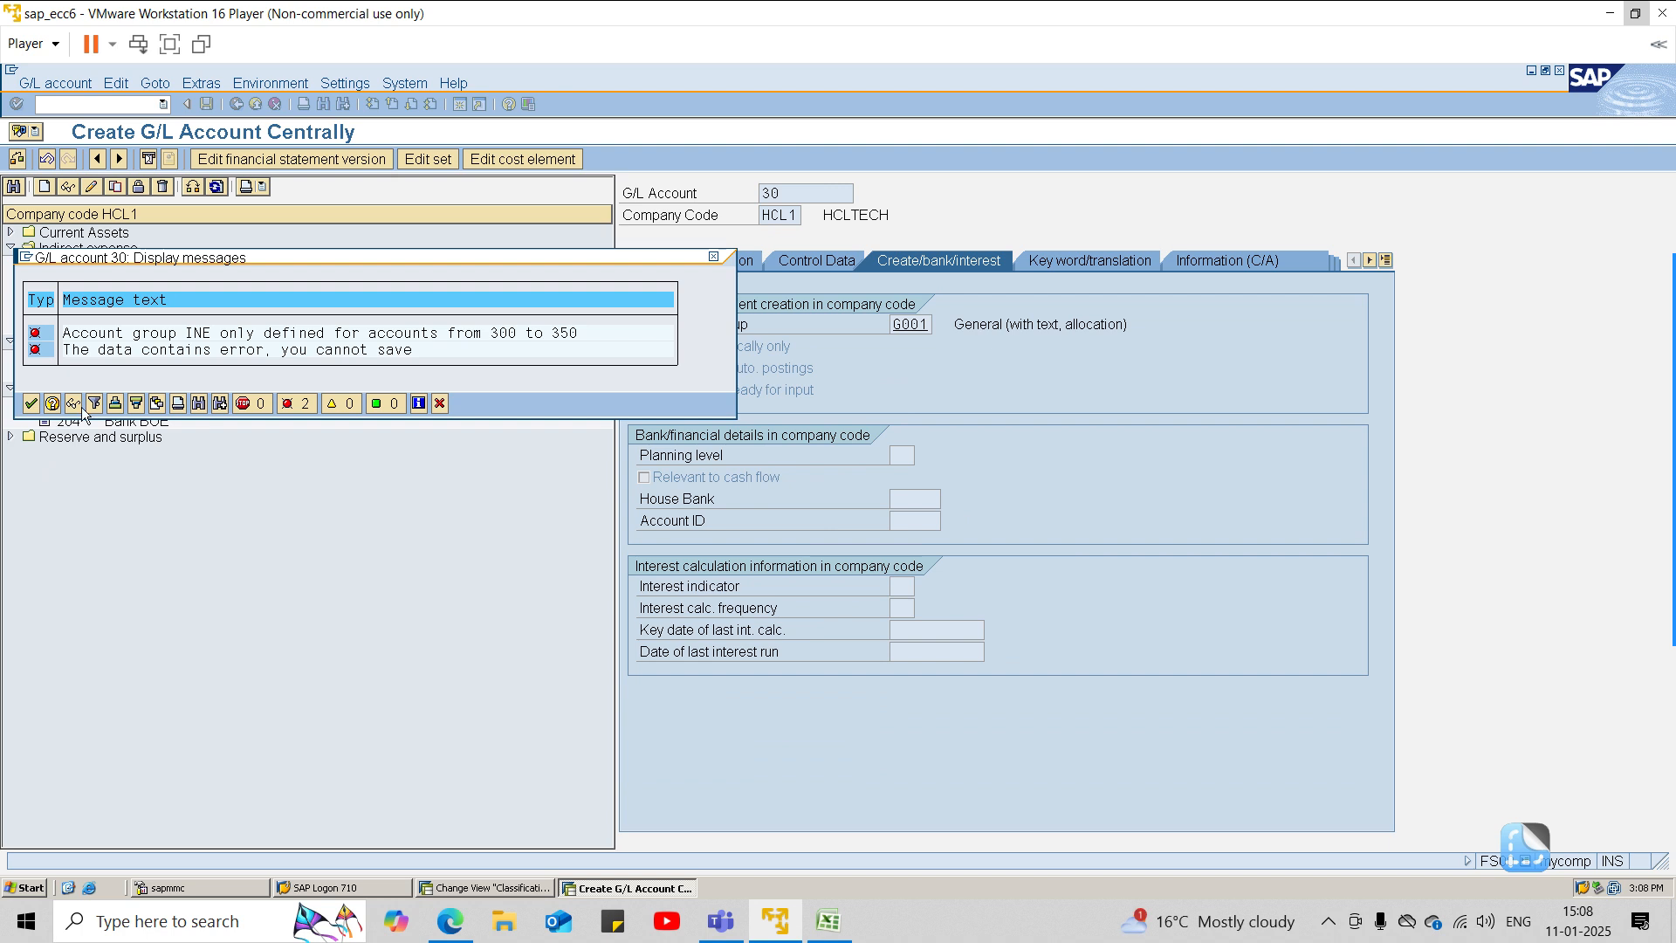
{"action": "left_click", "coordinate": [713, 258]}
Step: Discard the unsaved account 30 and copy account 304 Bad debts to new G/L account 305 in company code HCL1
{"action": "left_click", "coordinate": [711, 260]}
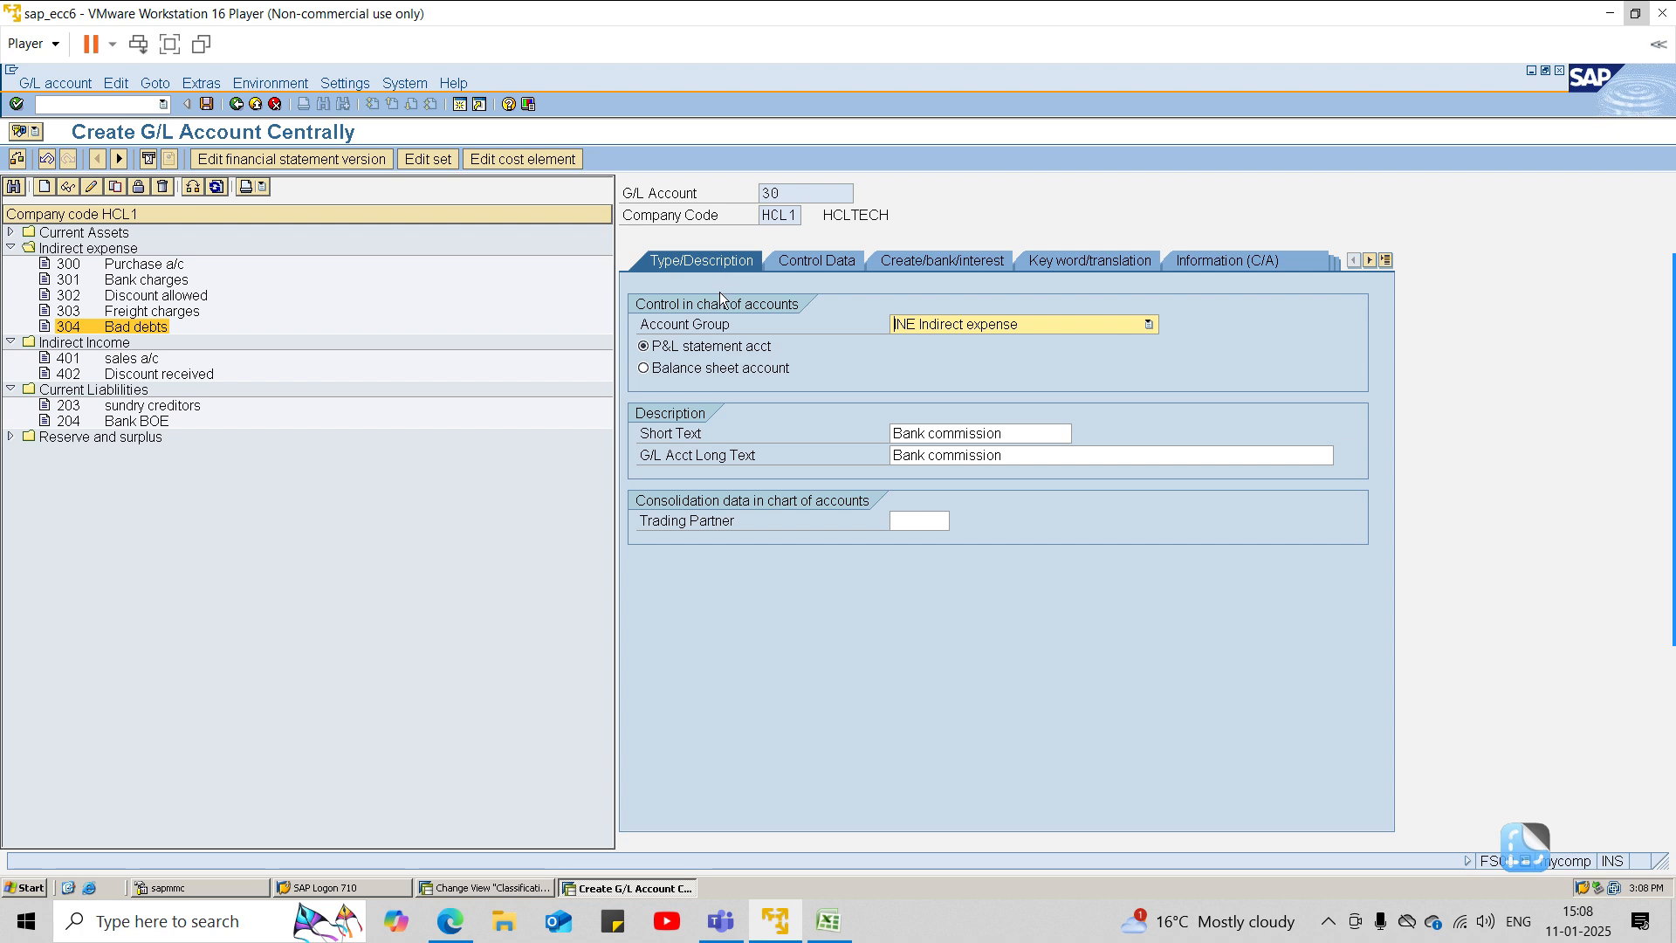
{"action": "left_click", "coordinate": [802, 190]}
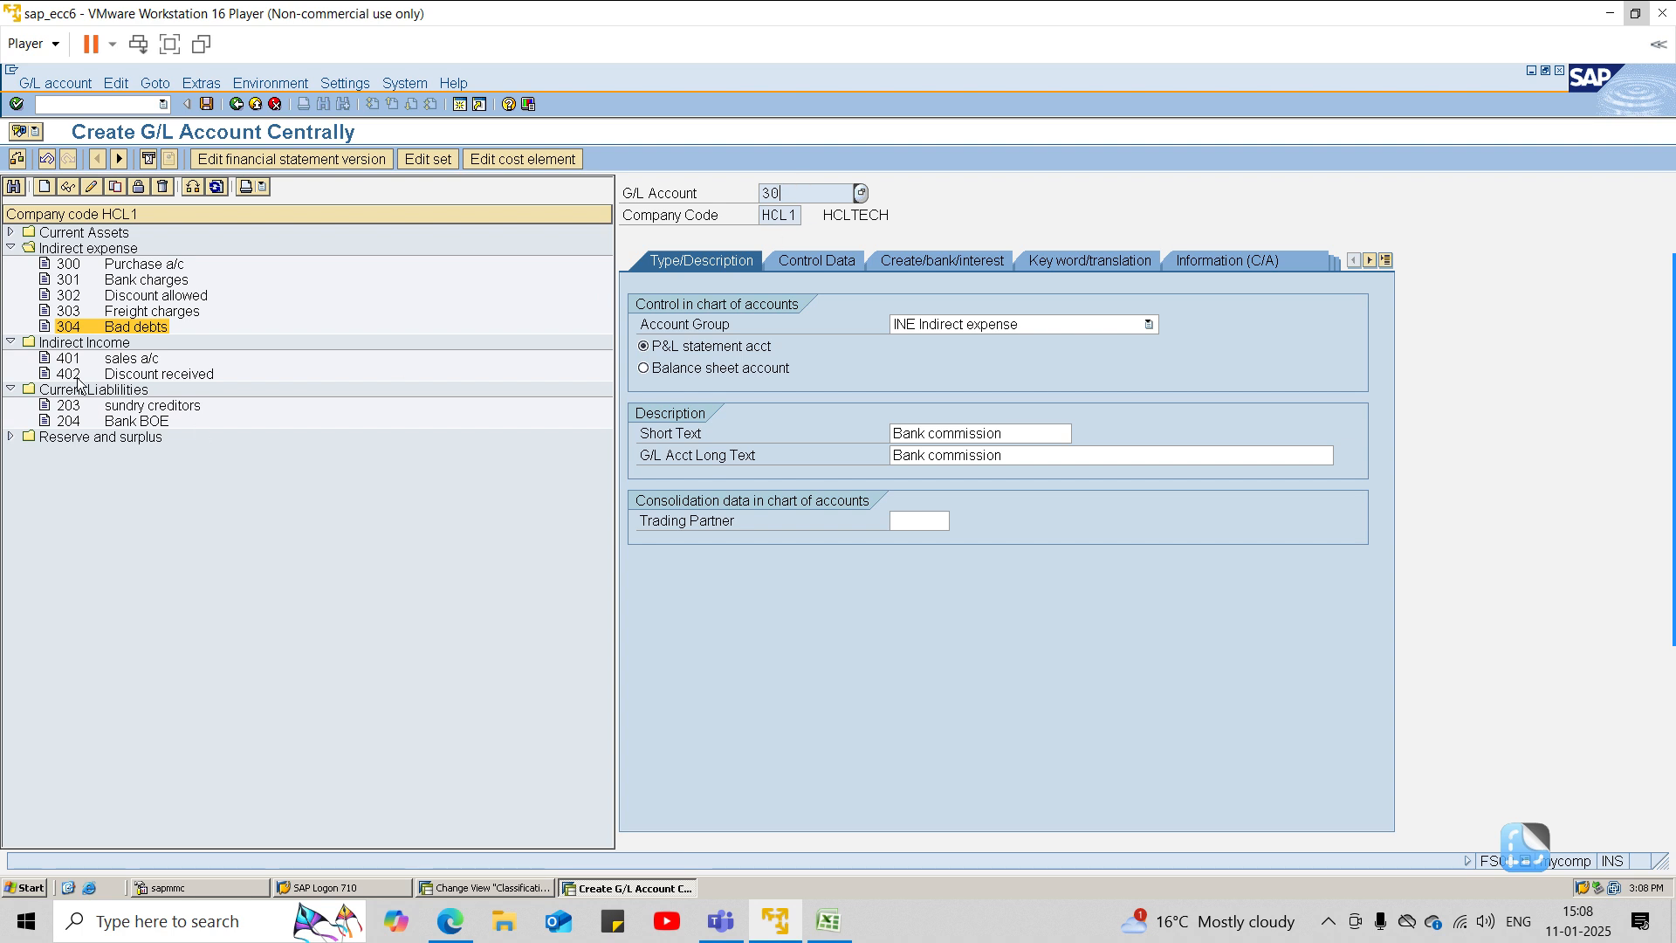
{"action": "left_click", "coordinate": [43, 187]}
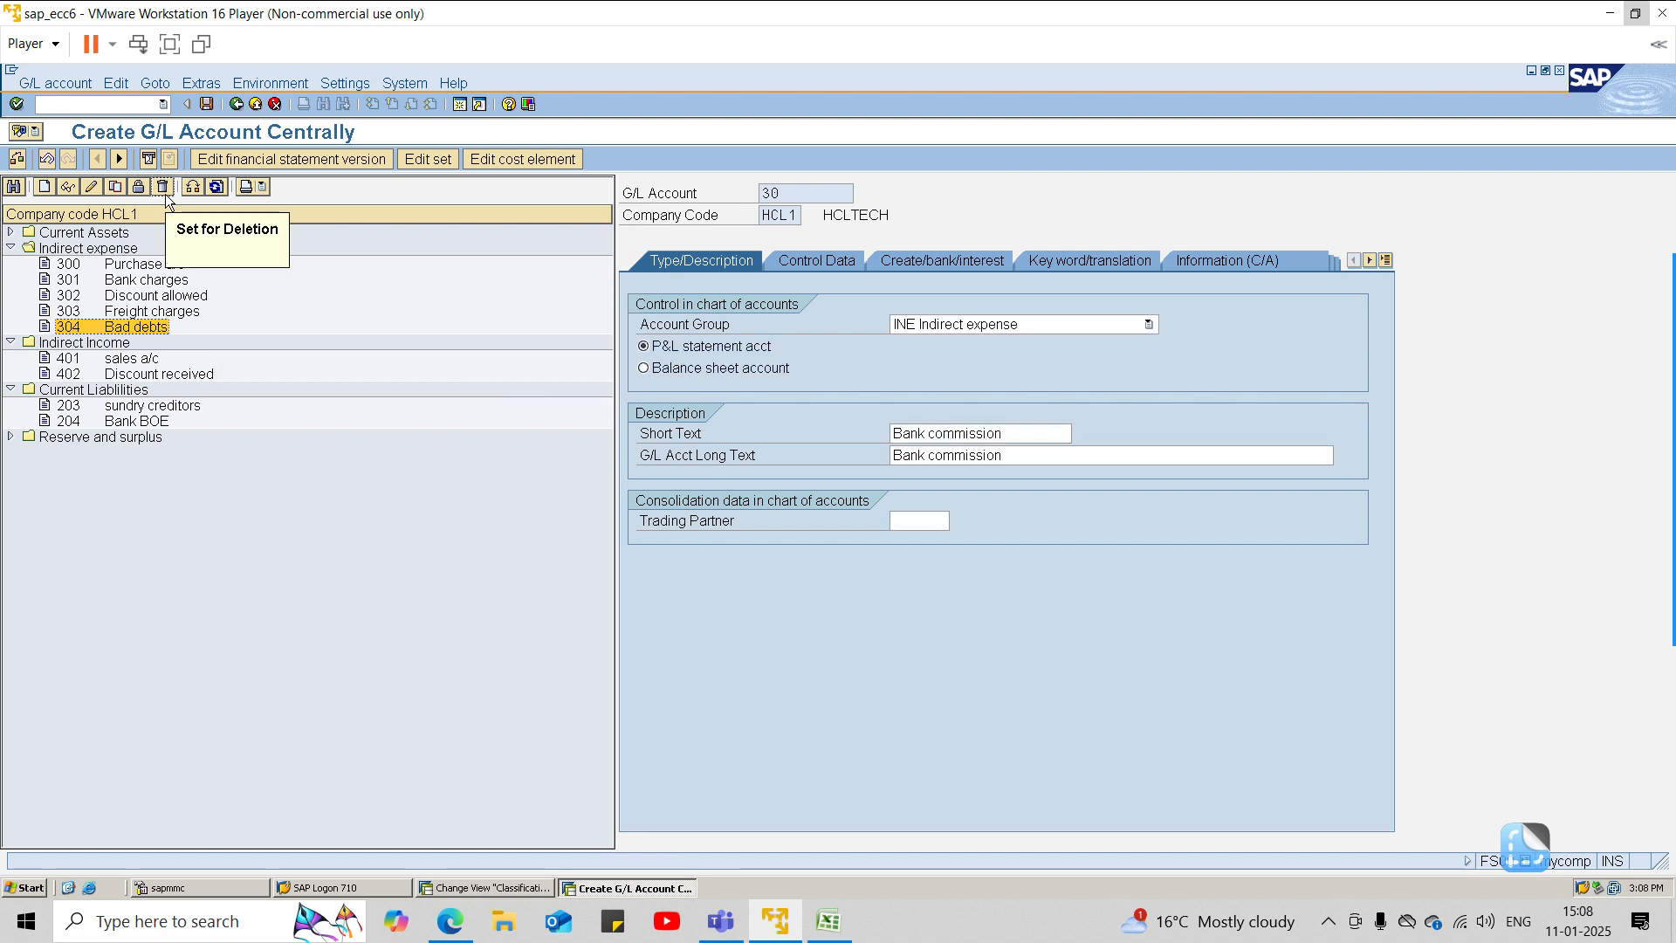
{"action": "left_click", "coordinate": [98, 159]}
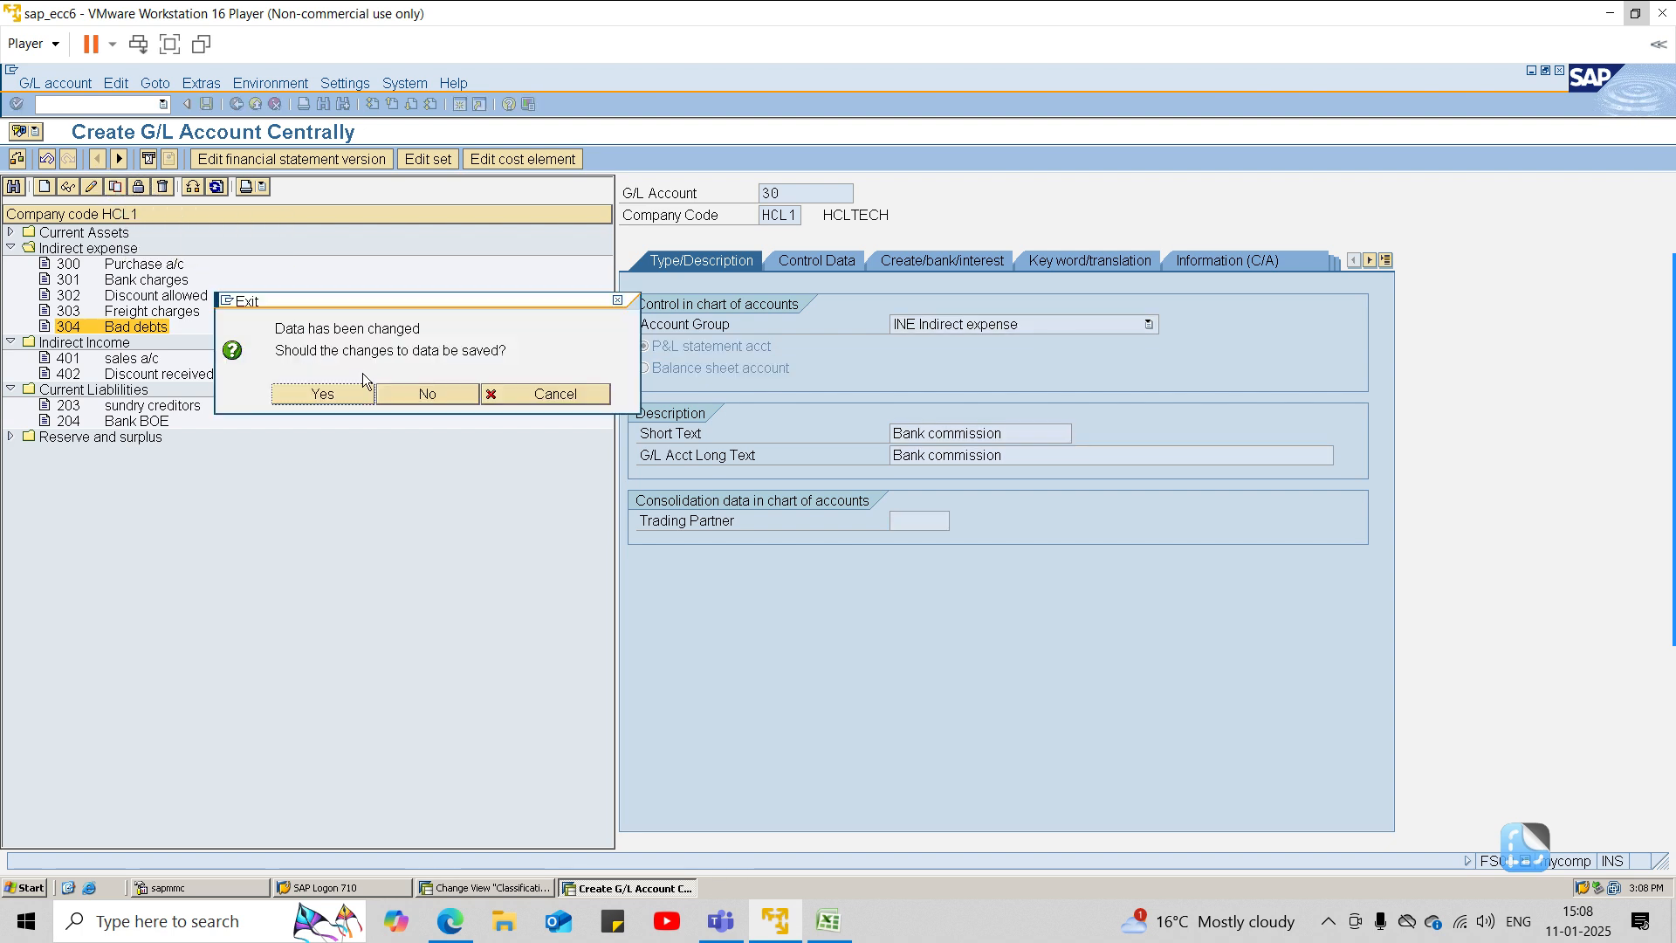
{"action": "left_click", "coordinate": [430, 394]}
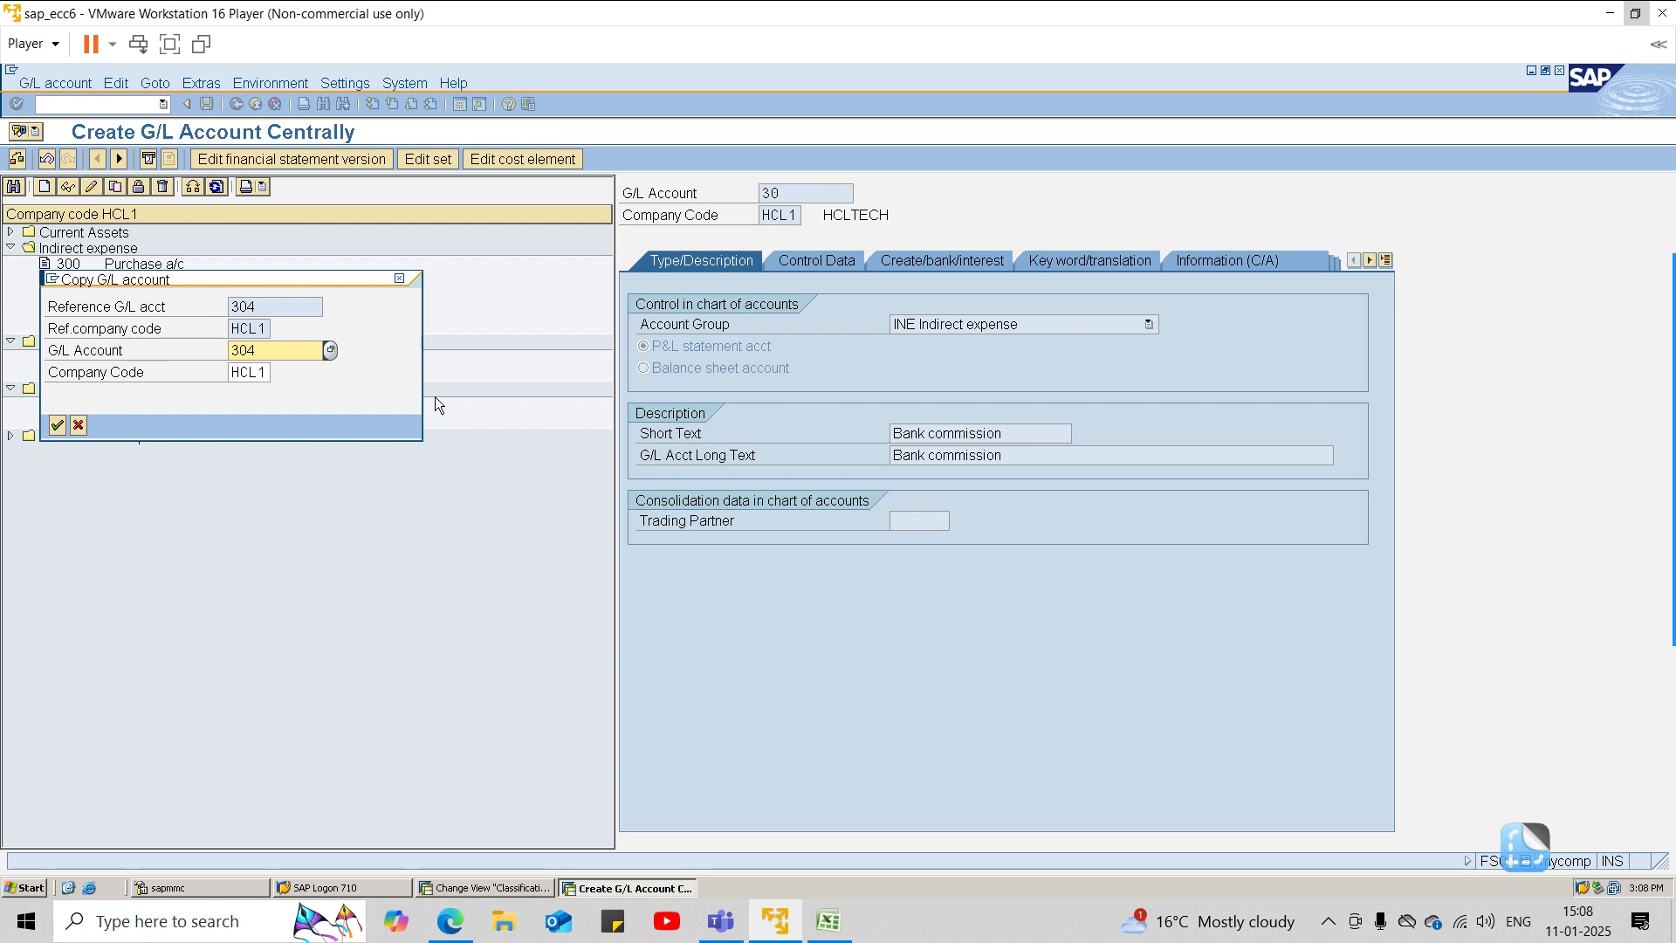
{"action": "left_click", "coordinate": [296, 347]}
{"action": "key", "text": "BackSpace"}
{"action": "type", "text": "5"}
{"action": "key", "text": "Return"}
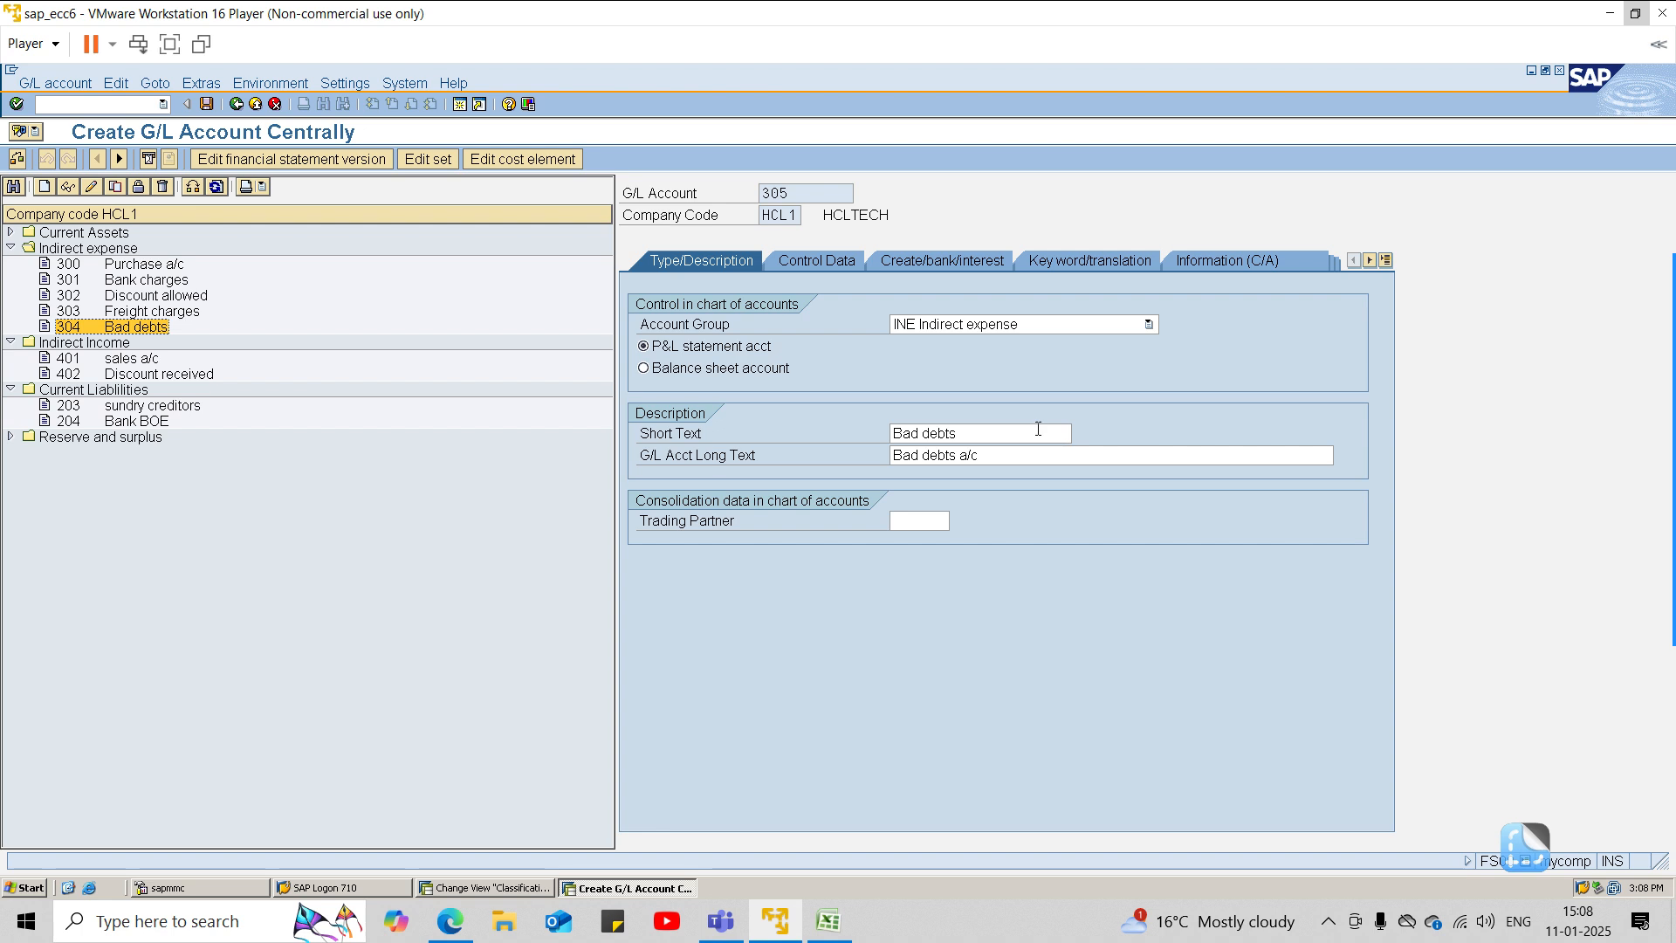
Step: Change the short text of account 305 to "Bank commission"
{"action": "left_click", "coordinate": [1038, 428]}
{"action": "key", "text": "BackSpace"}
{"action": "key", "text": "BackSpace"}
{"action": "key", "text": "BackSpace"}
{"action": "key", "text": "BackSpace"}
{"action": "key", "text": "BackSpace"}
{"action": "key", "text": "BackSpace"}
{"action": "key", "text": "BackSpace"}
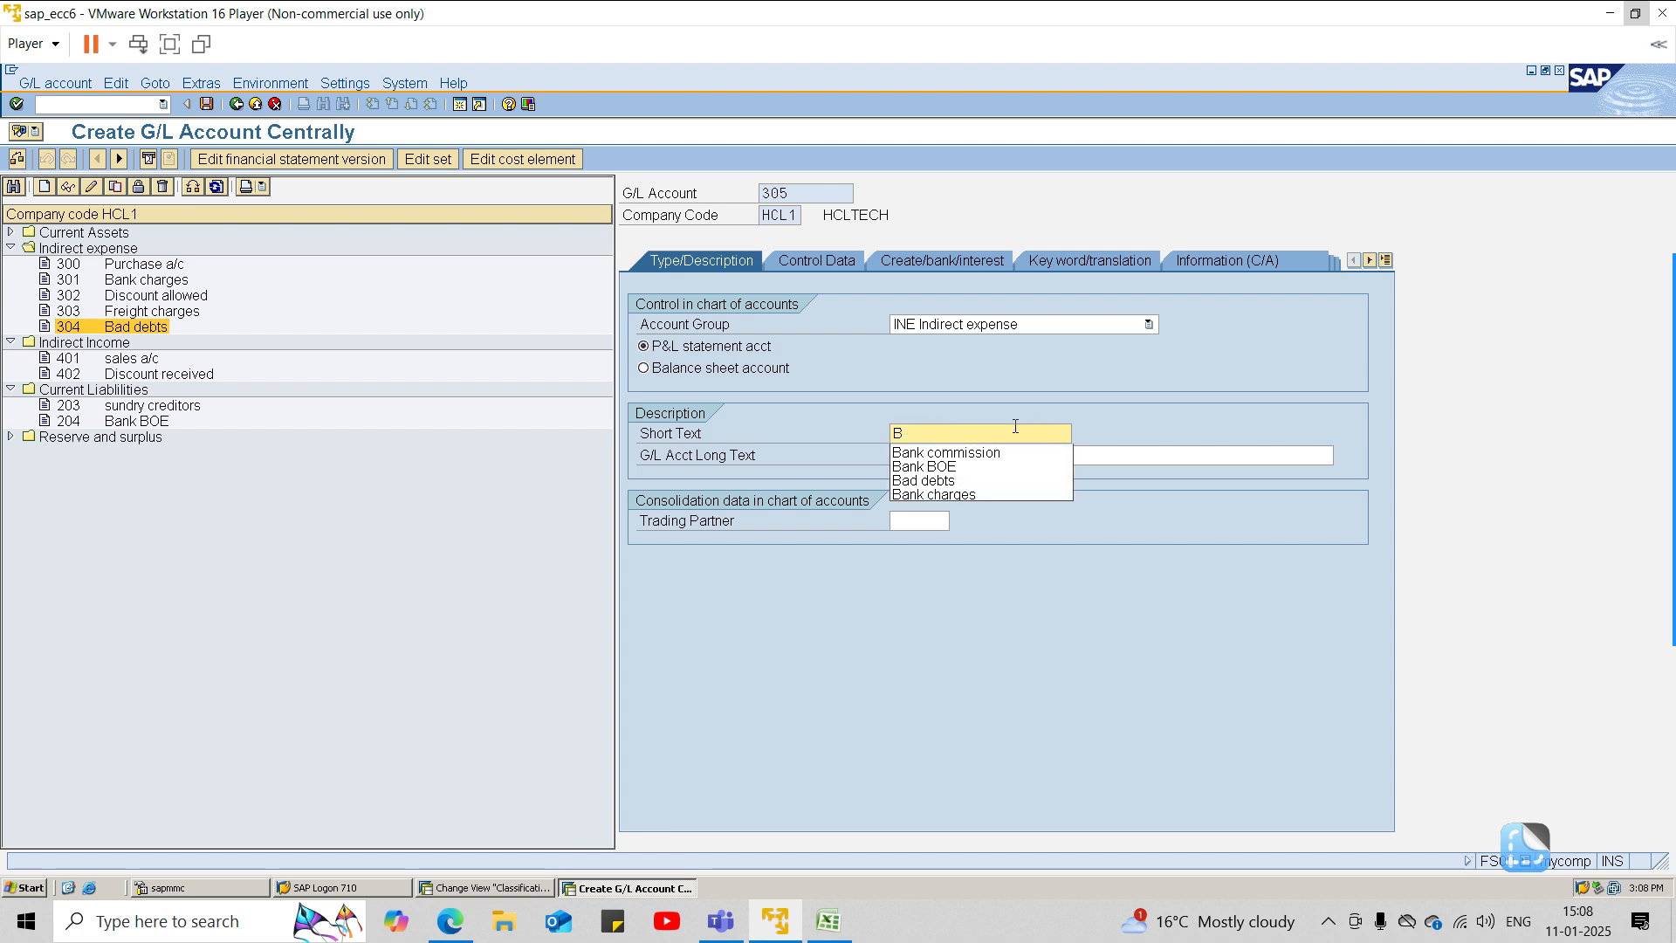
{"action": "type", "text": "ank"}
{"action": "key", "text": "Down"}
{"action": "key", "text": "Tab"}
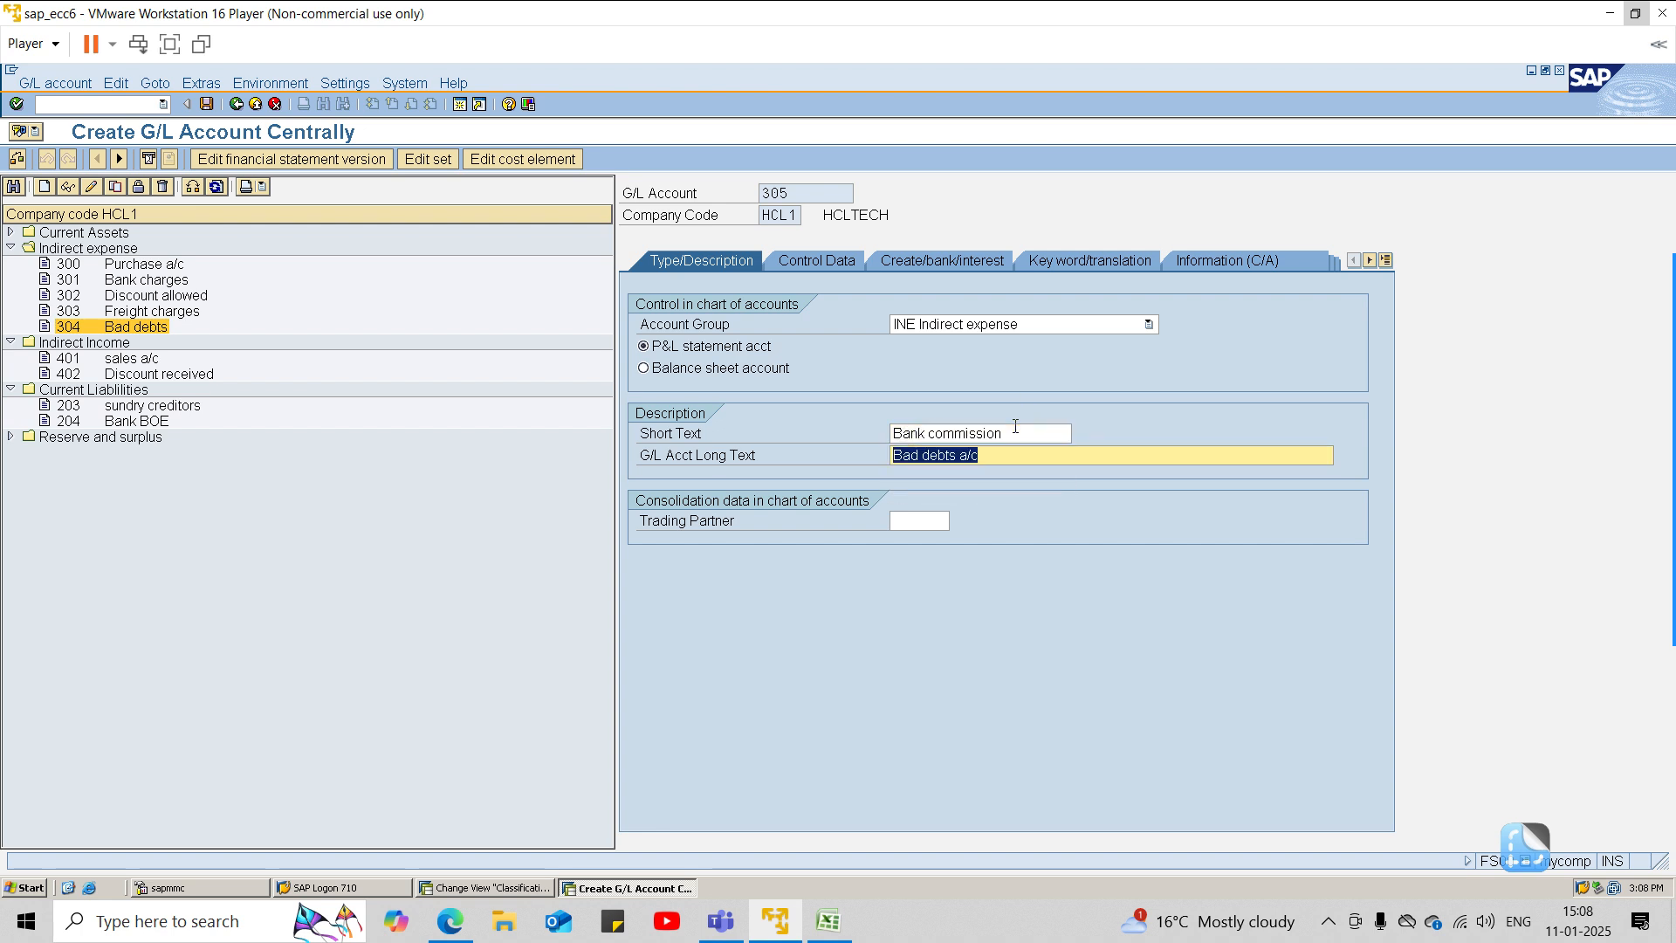
Step: Set account 305's long text to "Bank commission" and save the account
{"action": "type", "text": "ban"}
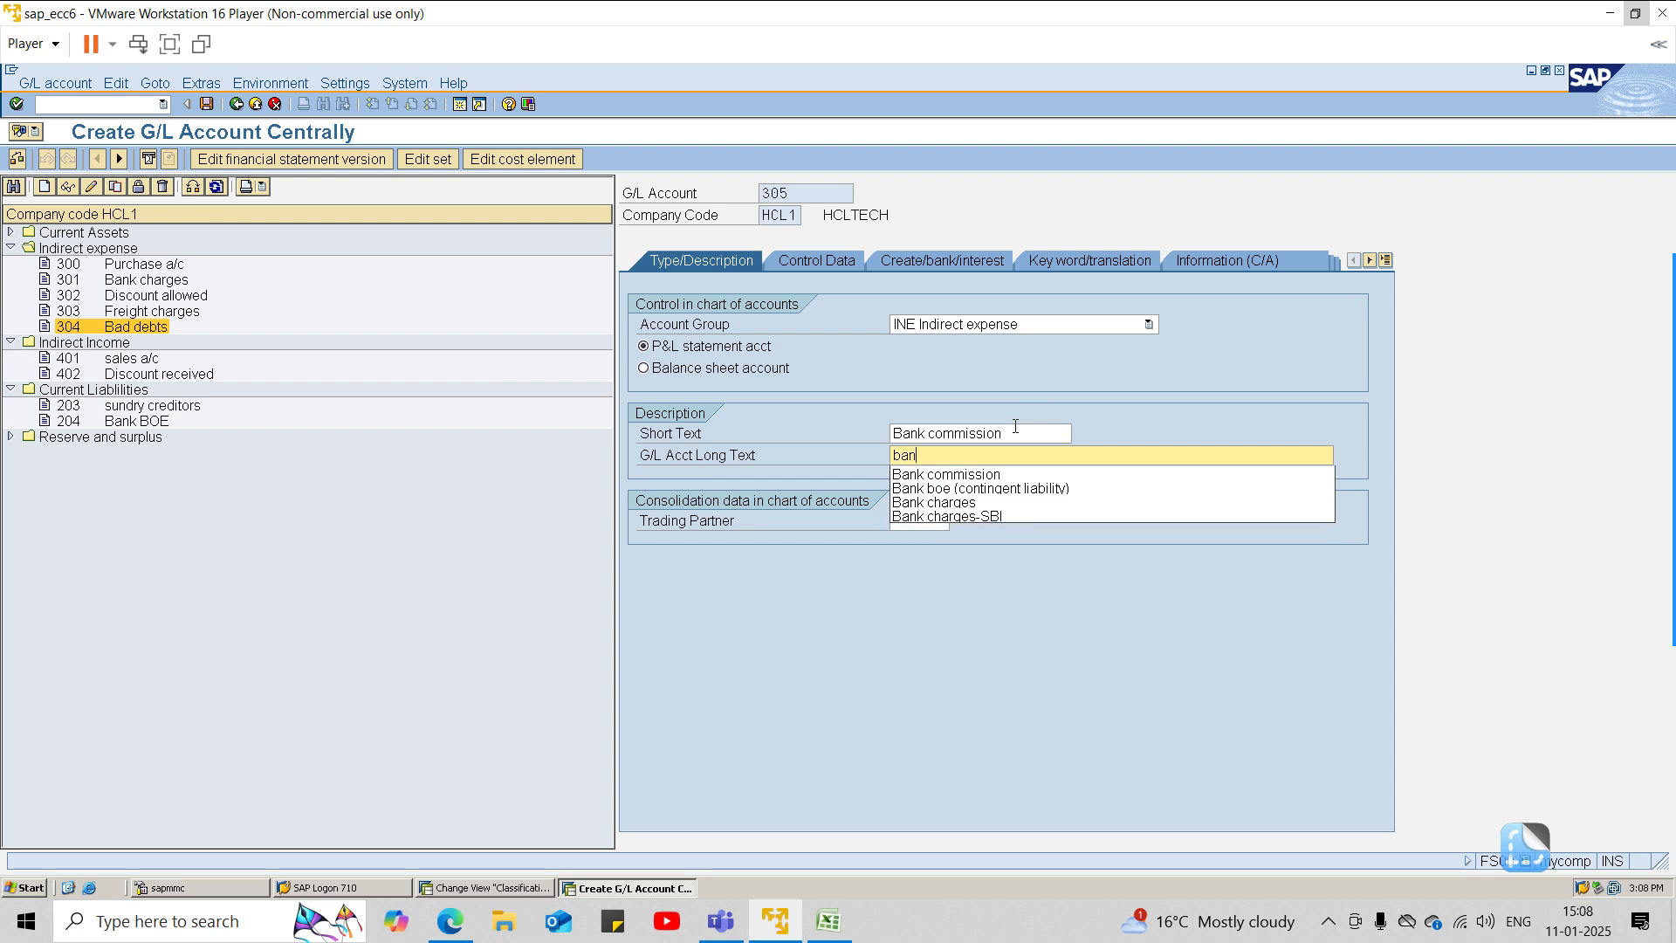
{"action": "key", "text": "Down"}
{"action": "key", "text": "Return"}
{"action": "key", "text": "ctrl+s"}
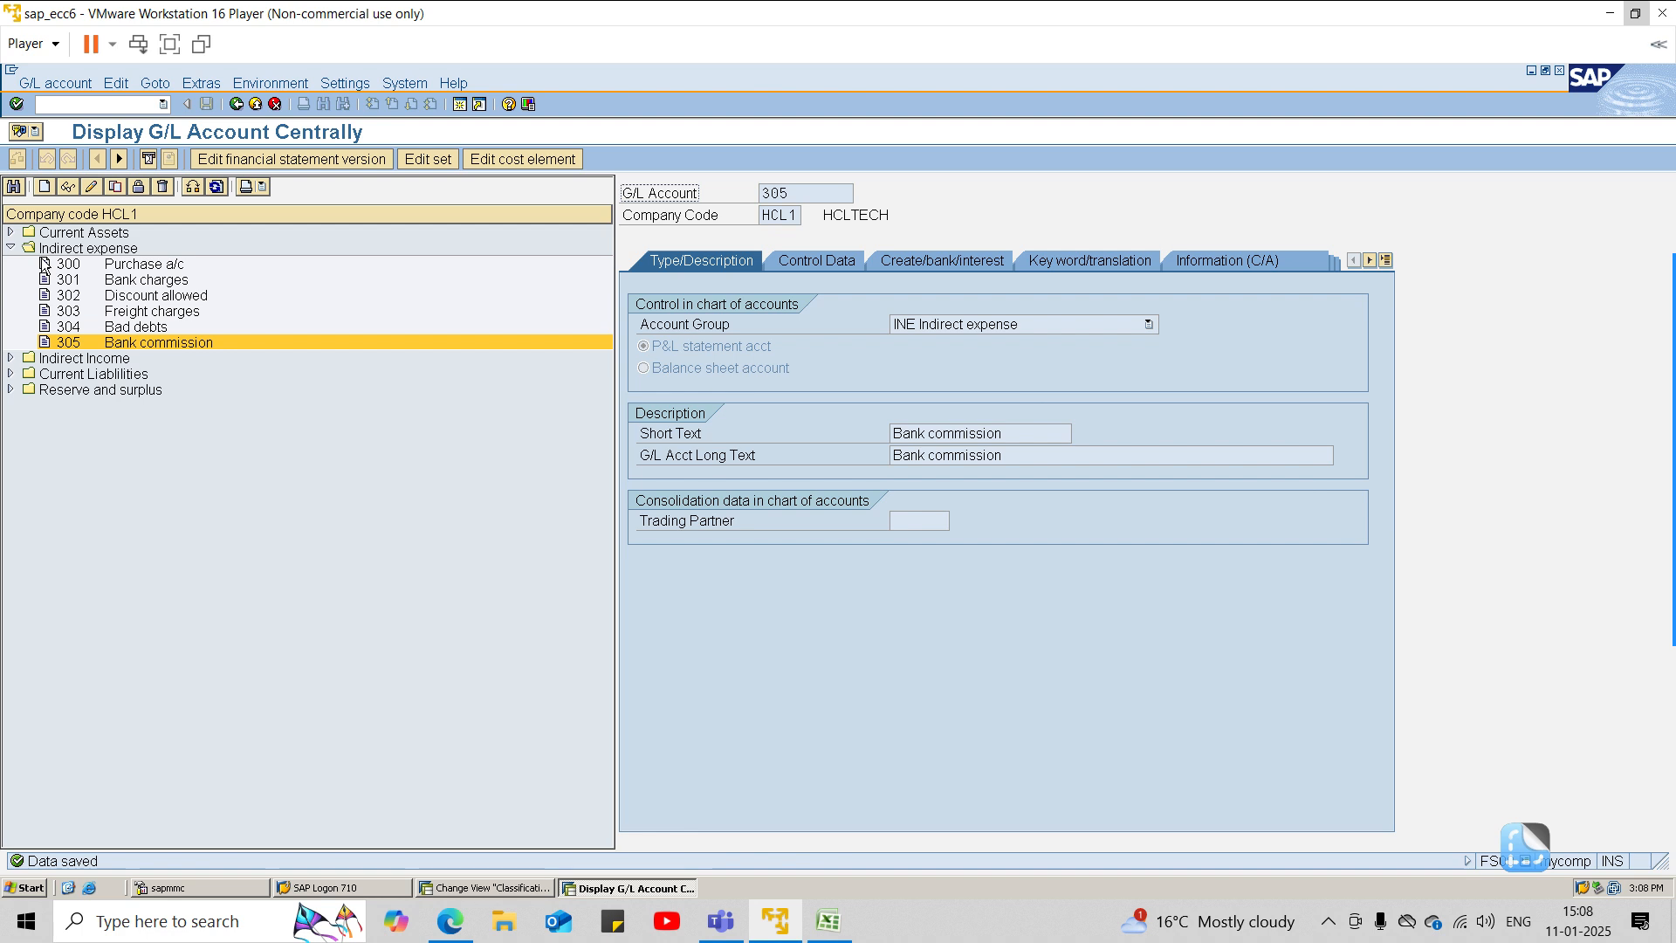
Step: Review the accounts under Current Assets and Current Liabilities, including 104 Customer BOE and 204 Bank BOE, without copying any account
{"action": "left_click", "coordinate": [11, 232]}
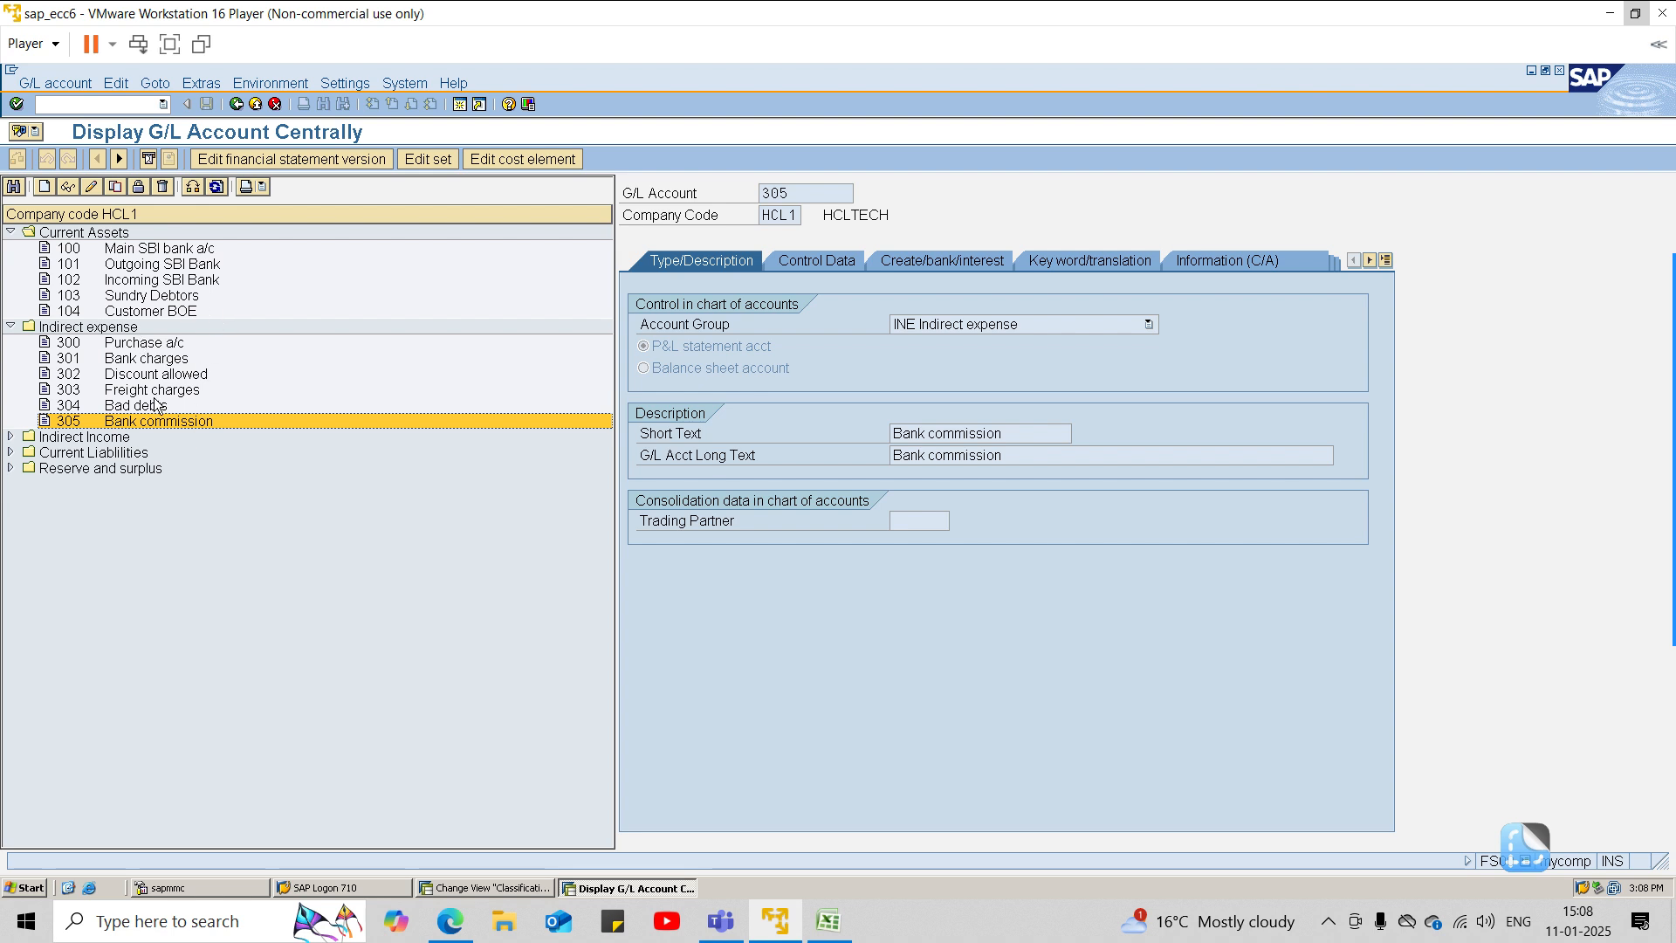
{"action": "left_click", "coordinate": [11, 453]}
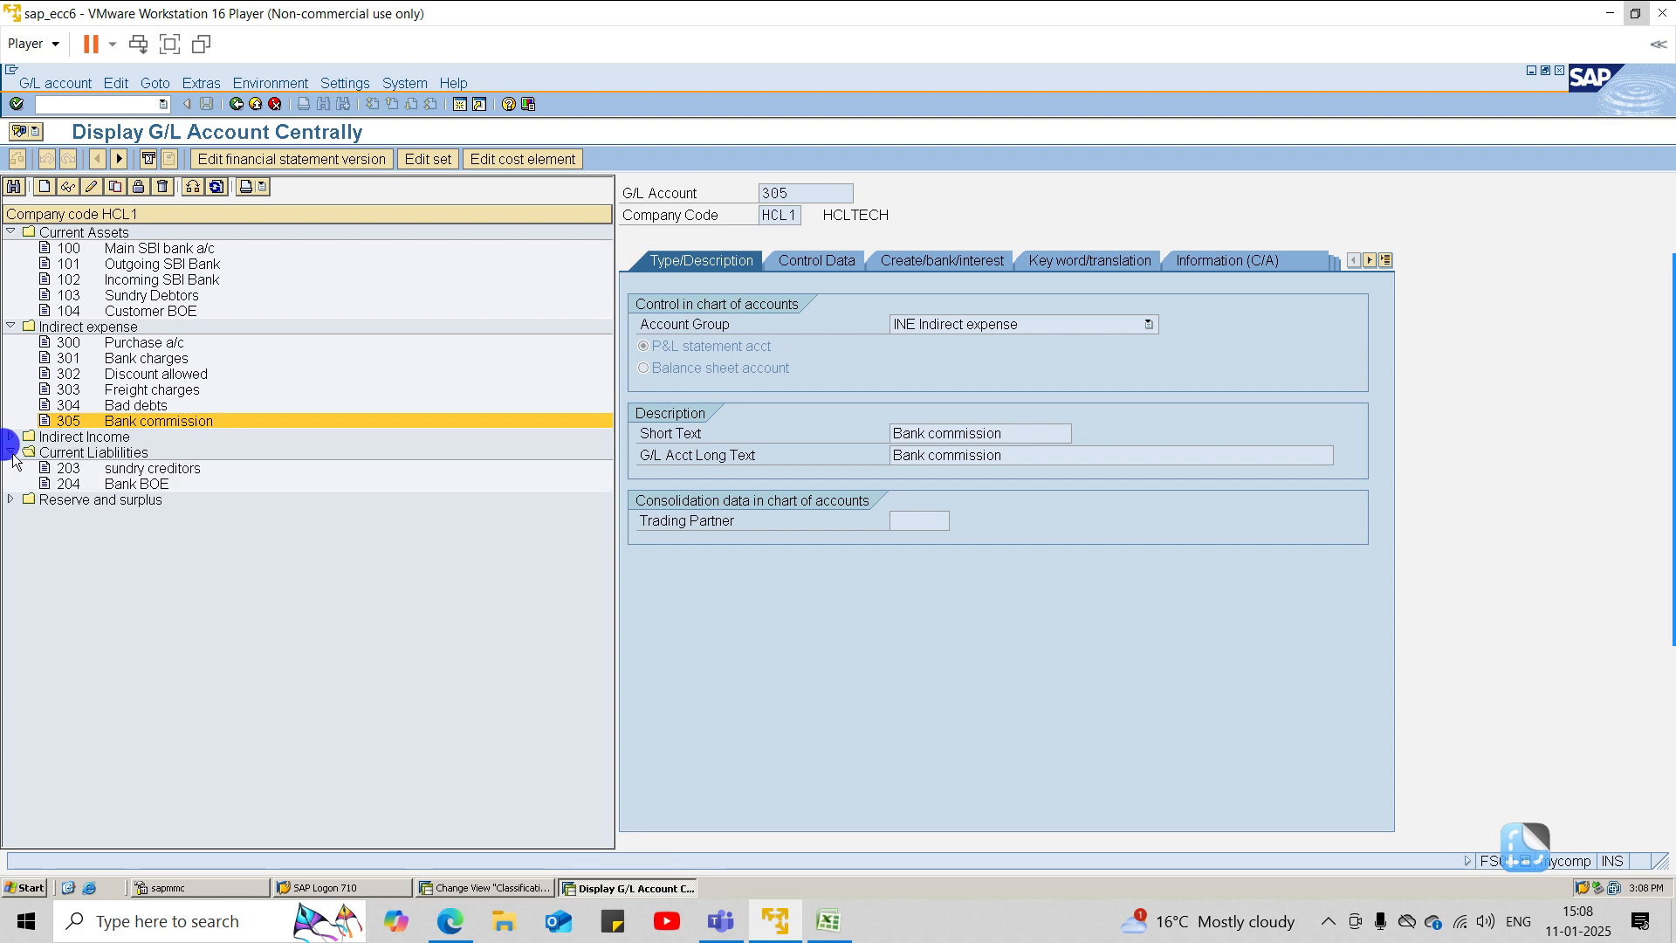
{"action": "left_click", "coordinate": [140, 483]}
{"action": "double_click", "coordinate": [121, 311]}
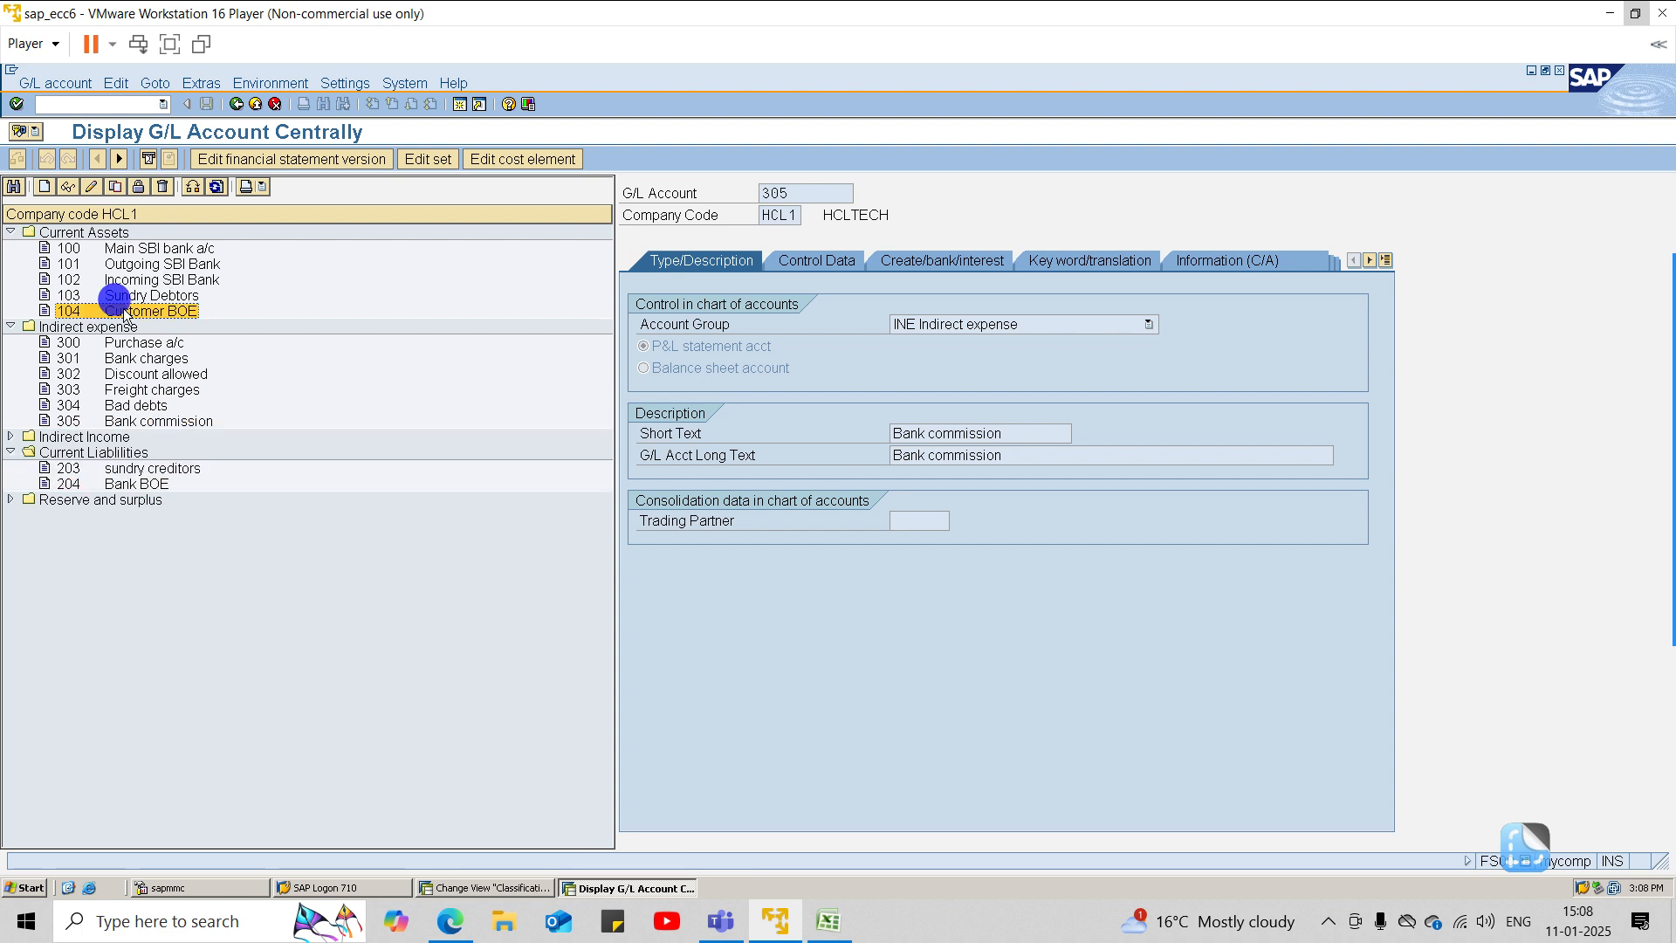
{"action": "left_click", "coordinate": [120, 307]}
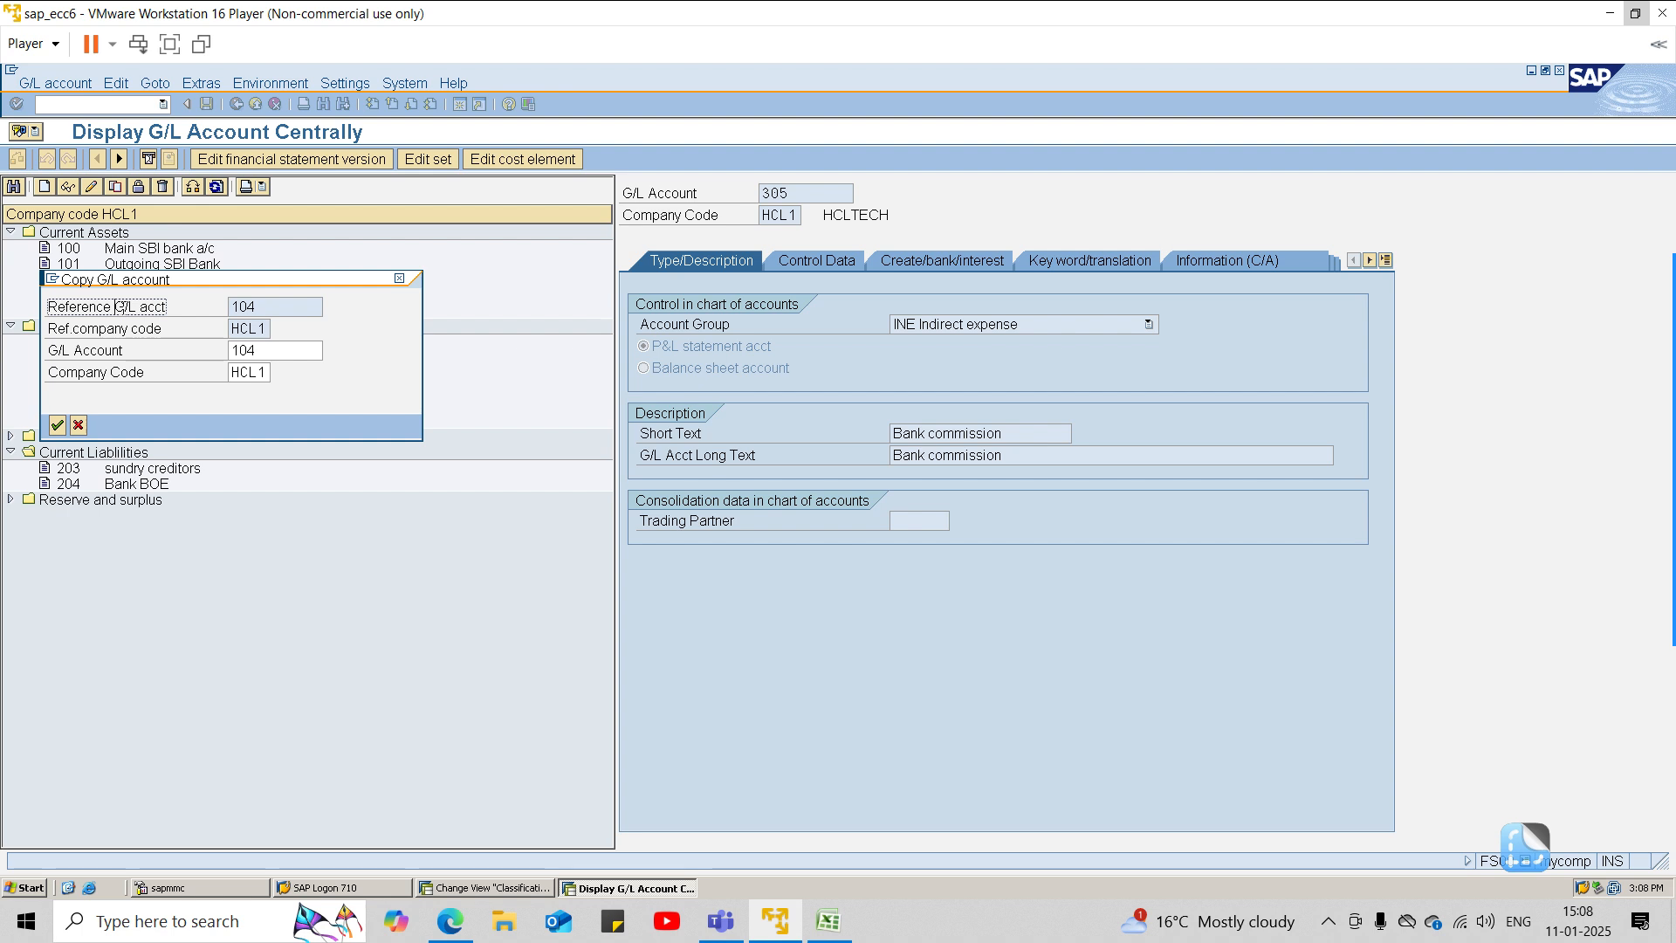
{"action": "left_click", "coordinate": [399, 277]}
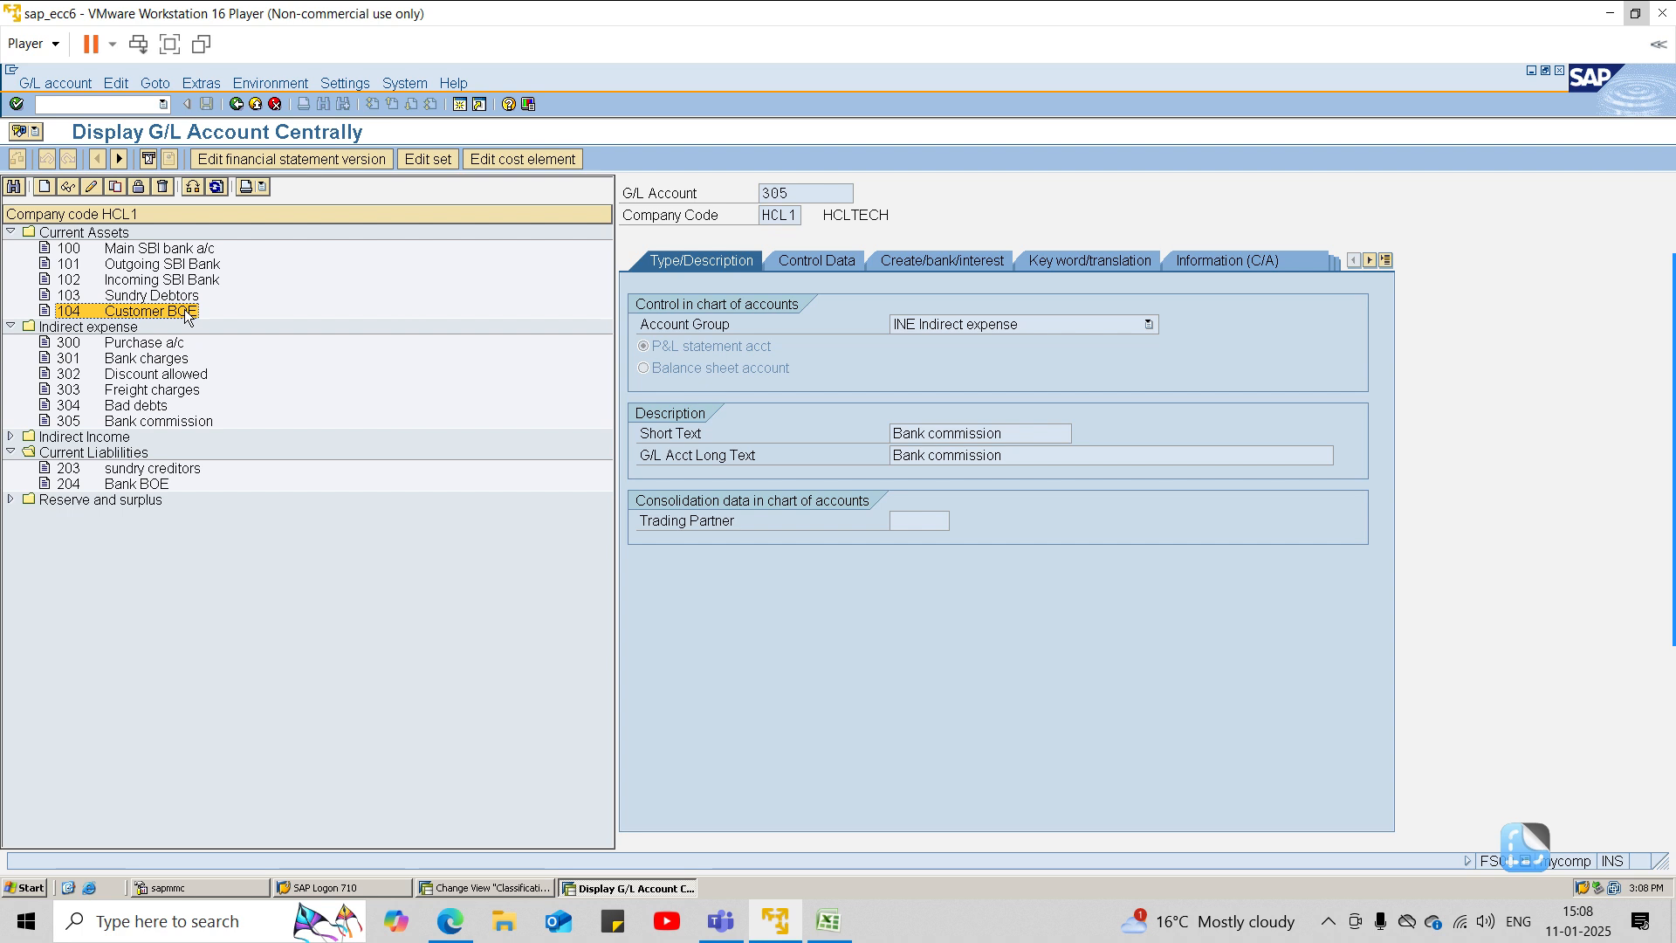
Step: Leave the G/L account maintenance for transaction SPRO and open the SAP Reference IMG
{"action": "left_click", "coordinate": [92, 105]}
{"action": "type", "text": "/nspro"}
{"action": "key", "text": "Return"}
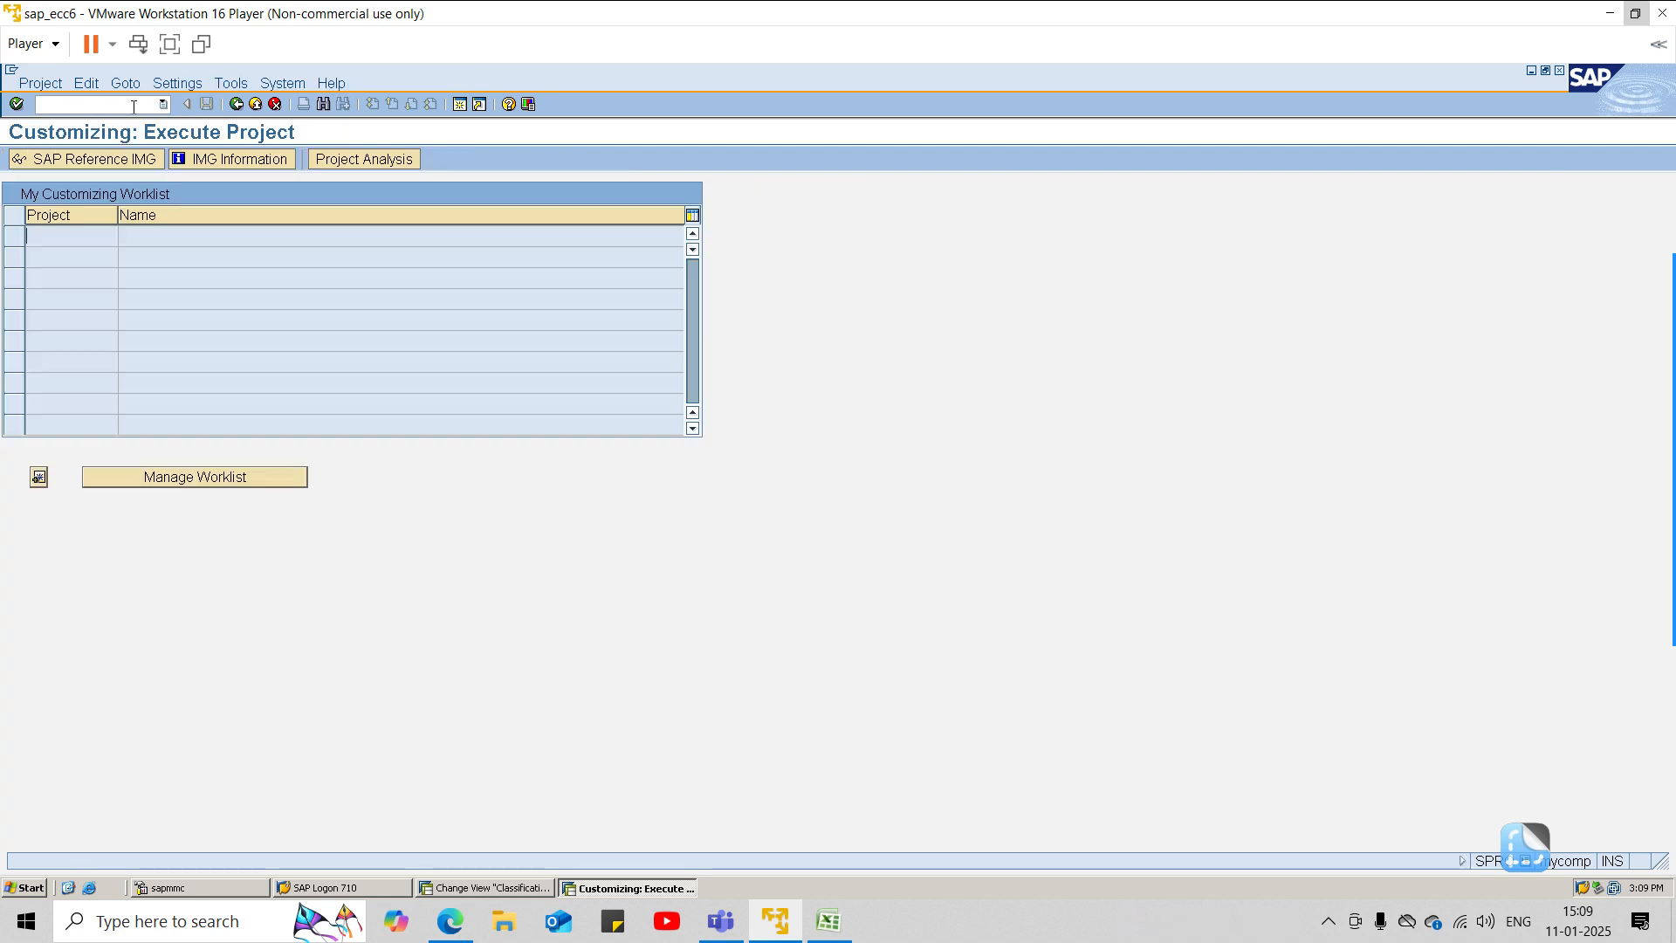
{"action": "left_click", "coordinate": [134, 153]}
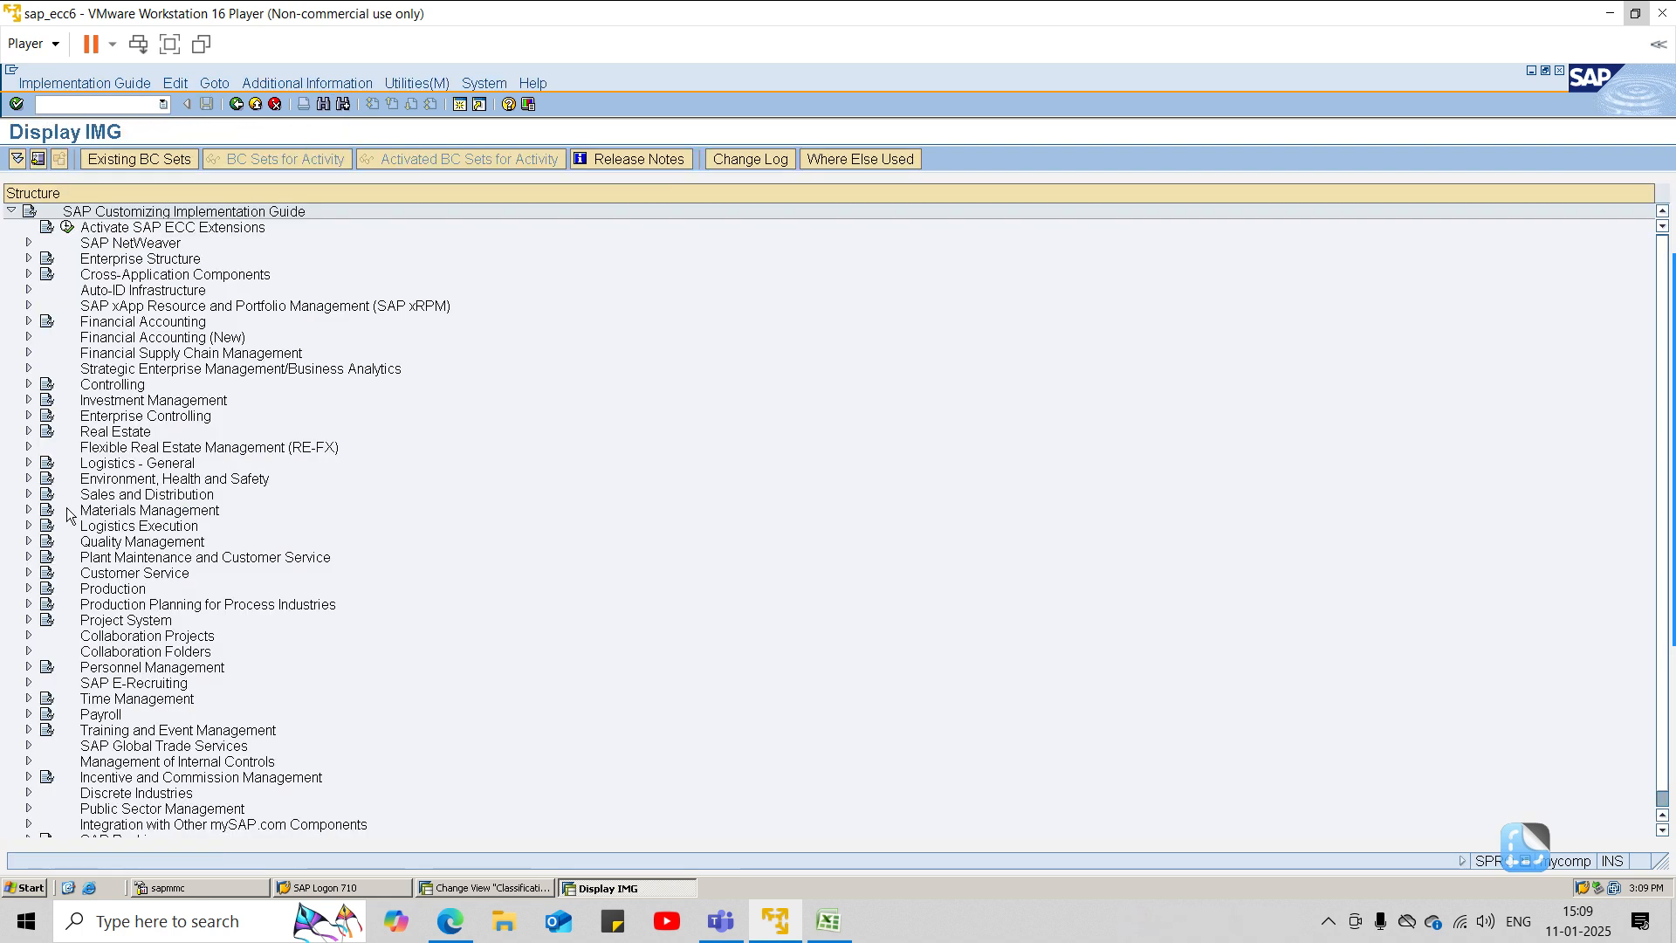
Step: Expand Financial Accounting (New), Bank Accounting, Business Transactions, Bill of Exchange Transactions and Bill of Exchange Receivable in the IMG
{"action": "left_click", "coordinate": [28, 339]}
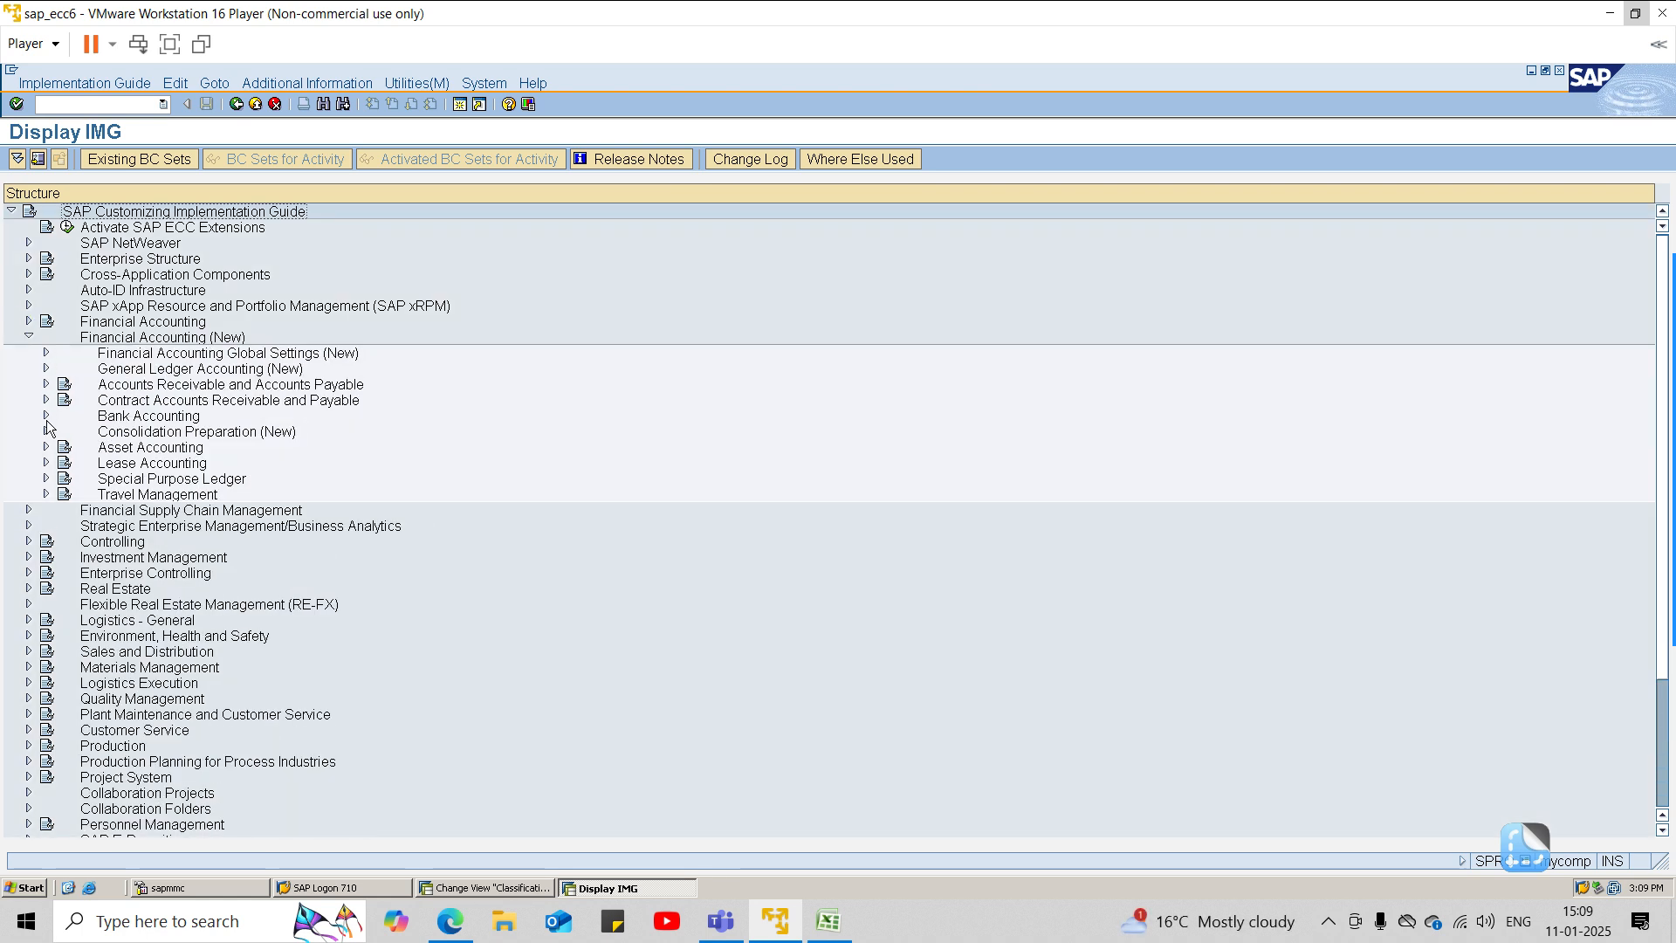
{"action": "left_click", "coordinate": [46, 417]}
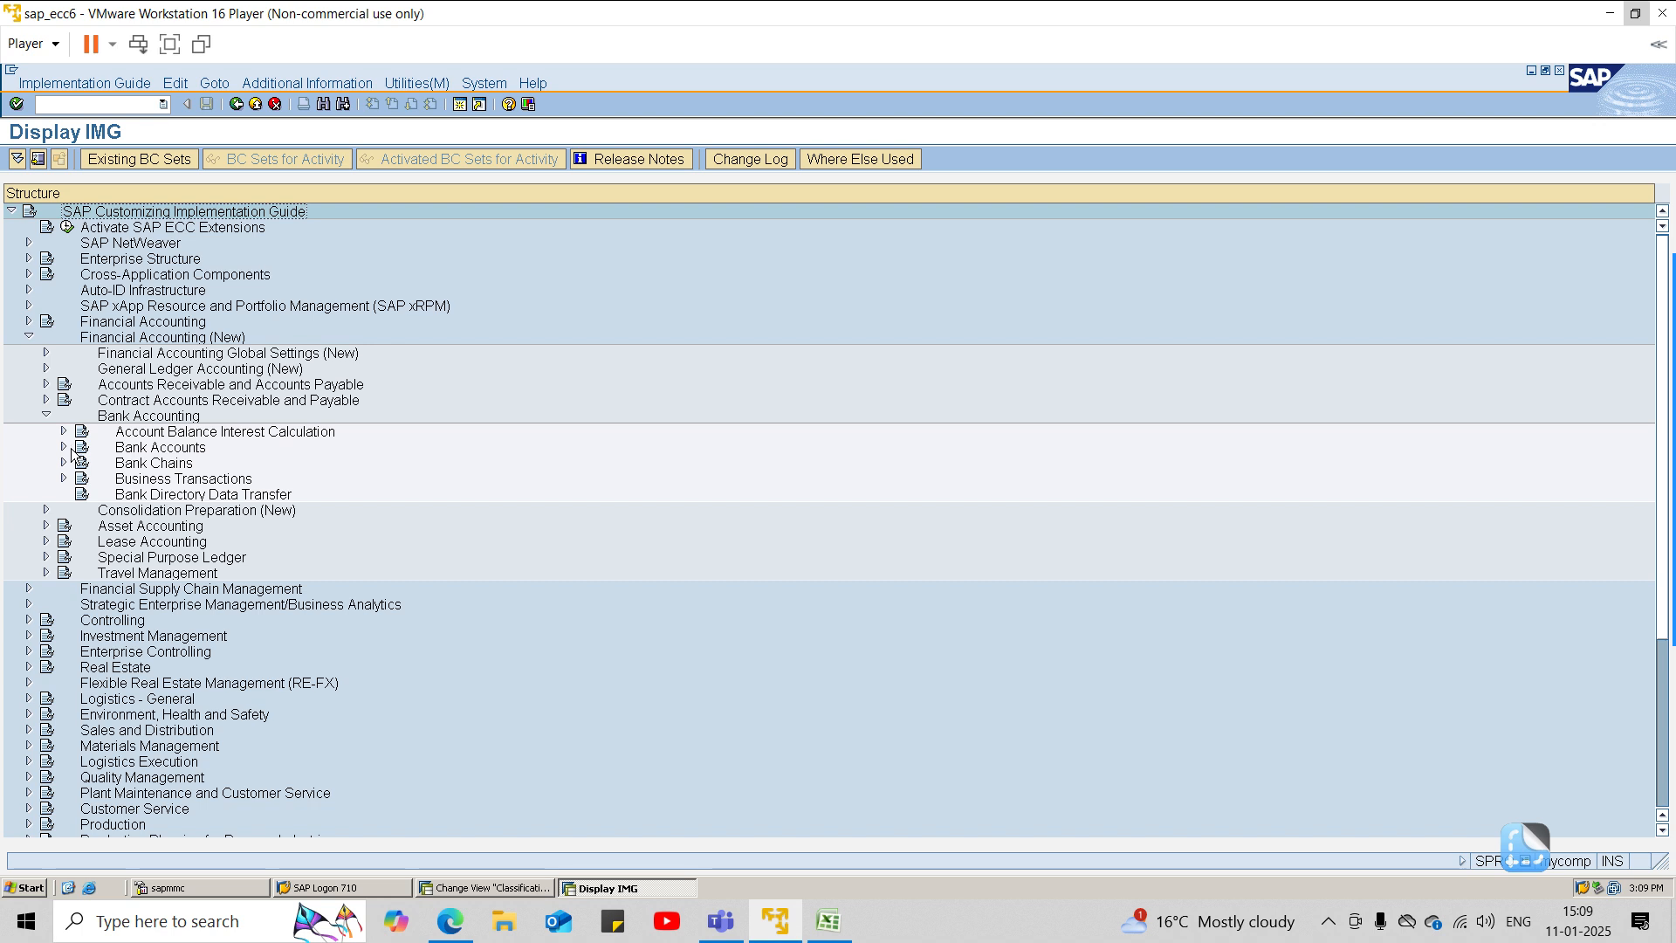
{"action": "left_click", "coordinate": [64, 478]}
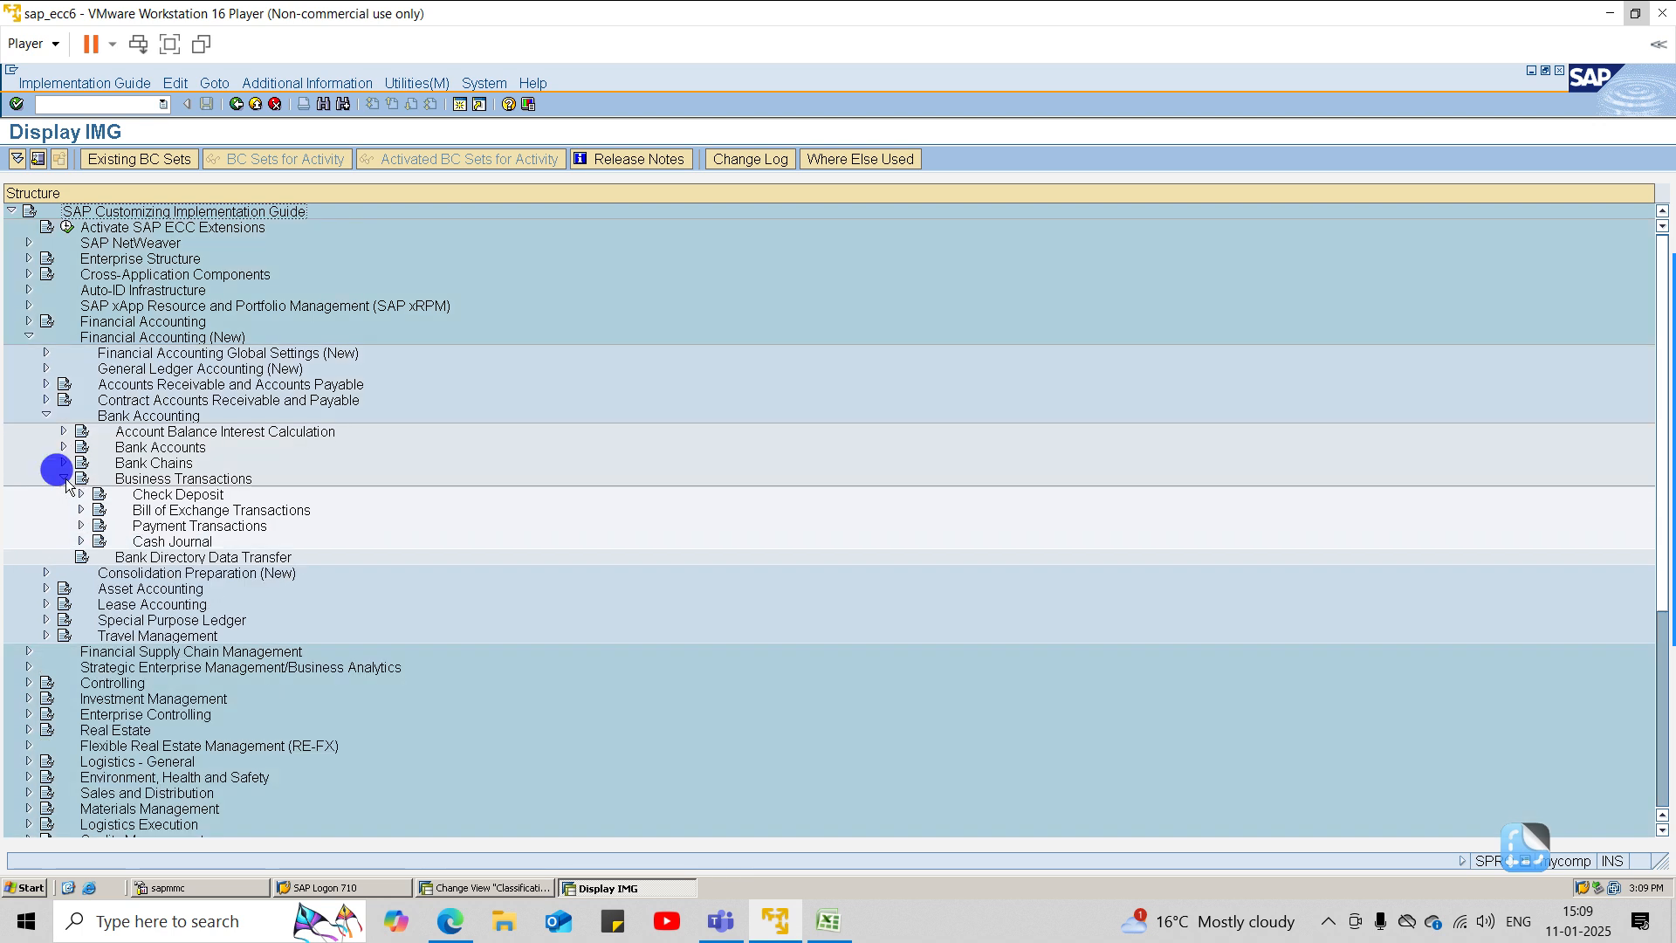
{"action": "left_click", "coordinate": [81, 511]}
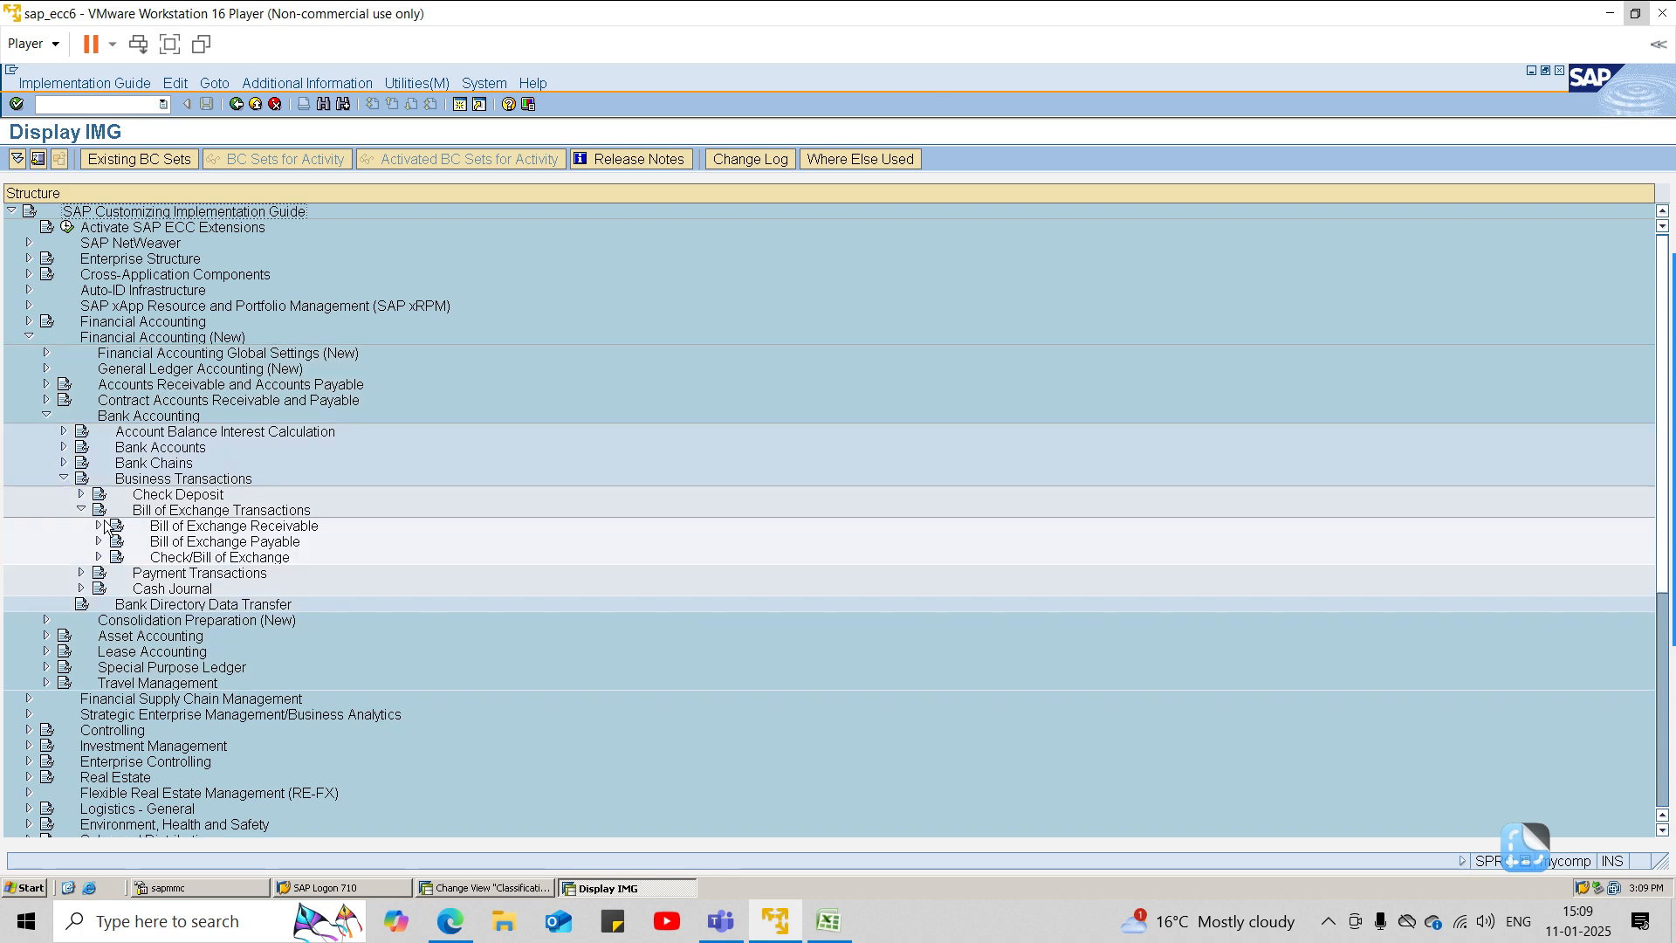
{"action": "left_click", "coordinate": [81, 515]}
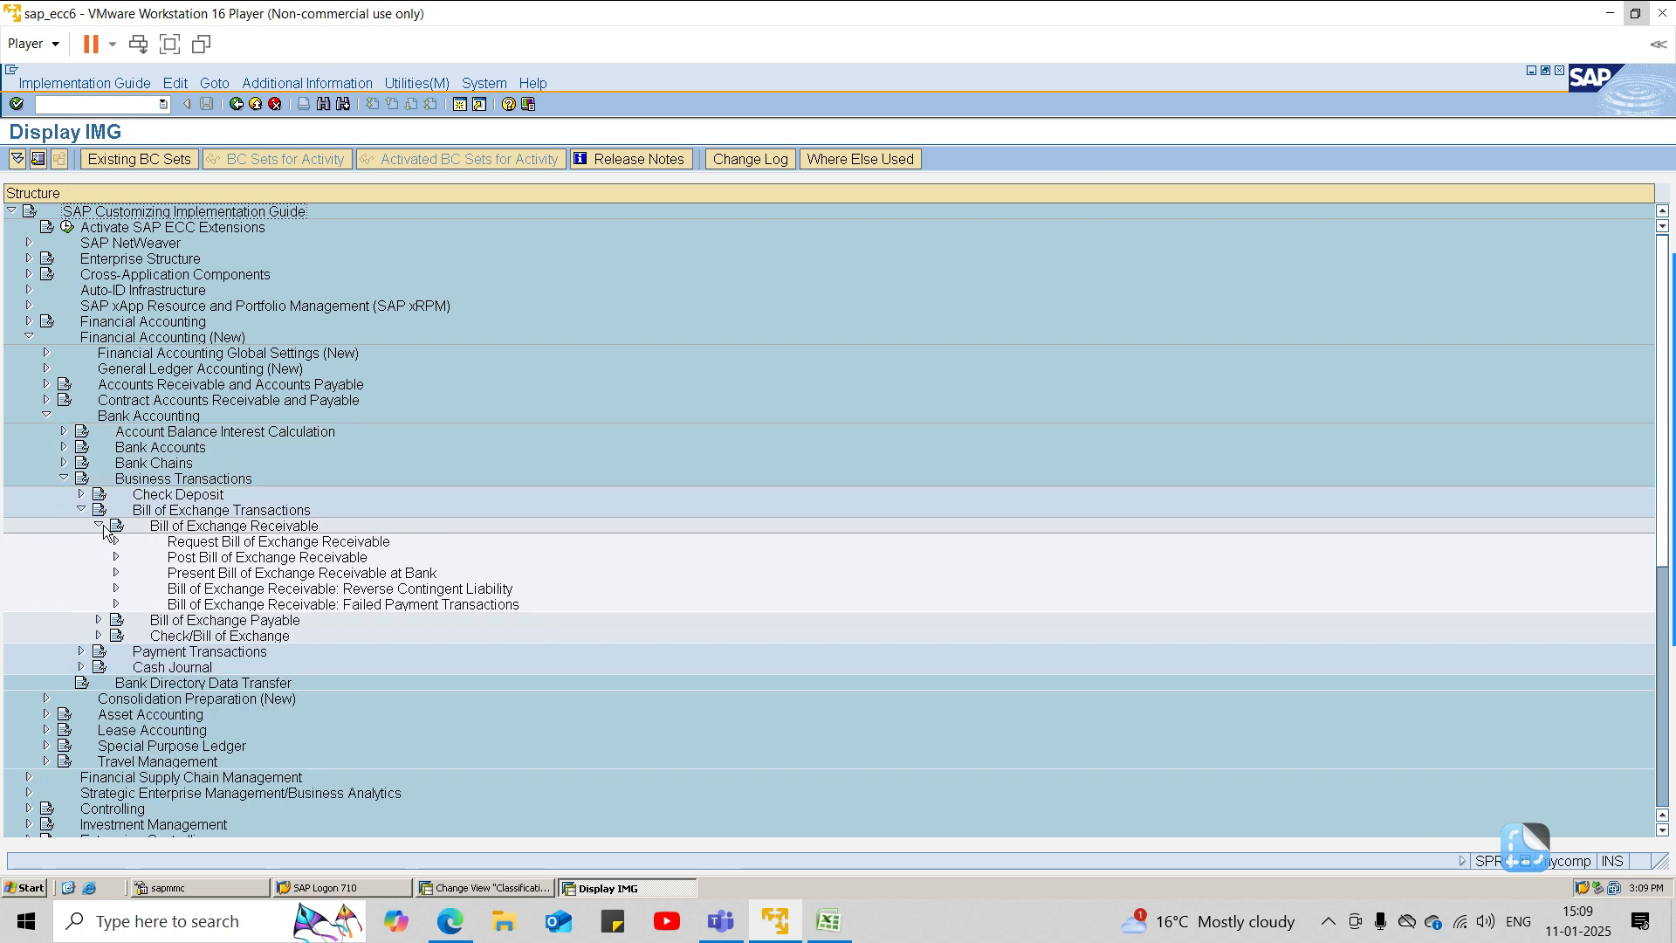
Step: Expand the Present, Request and Post Bill of Exchange Receivable nodes to show their activities
{"action": "left_click", "coordinate": [118, 573]}
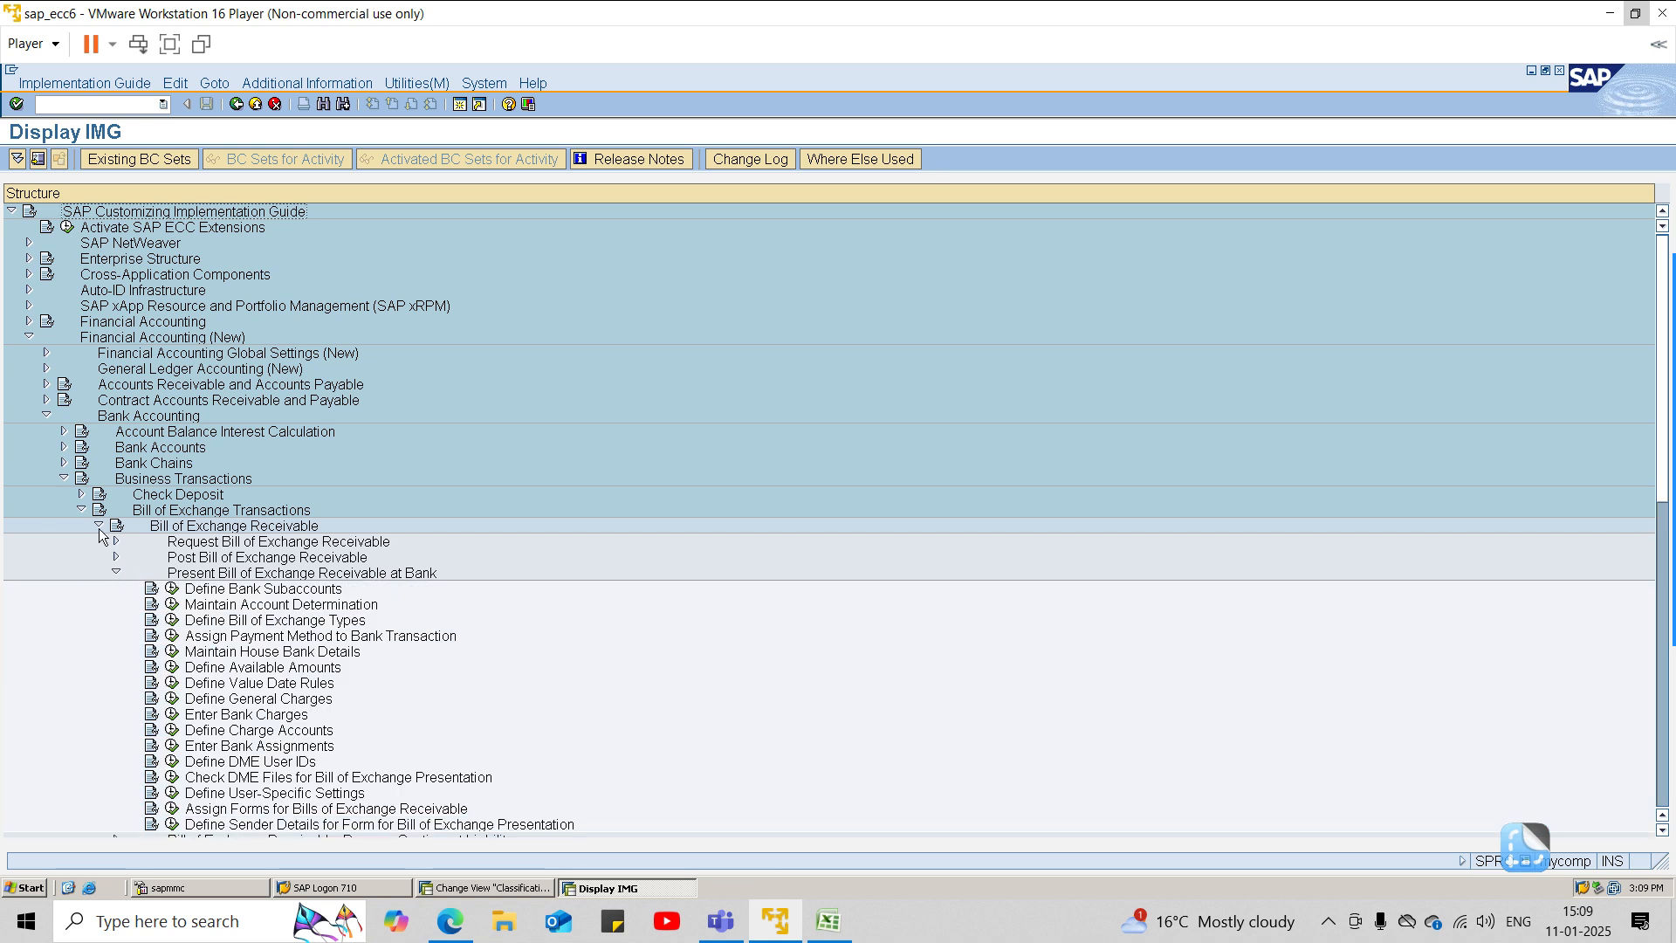
{"action": "left_click", "coordinate": [116, 541]}
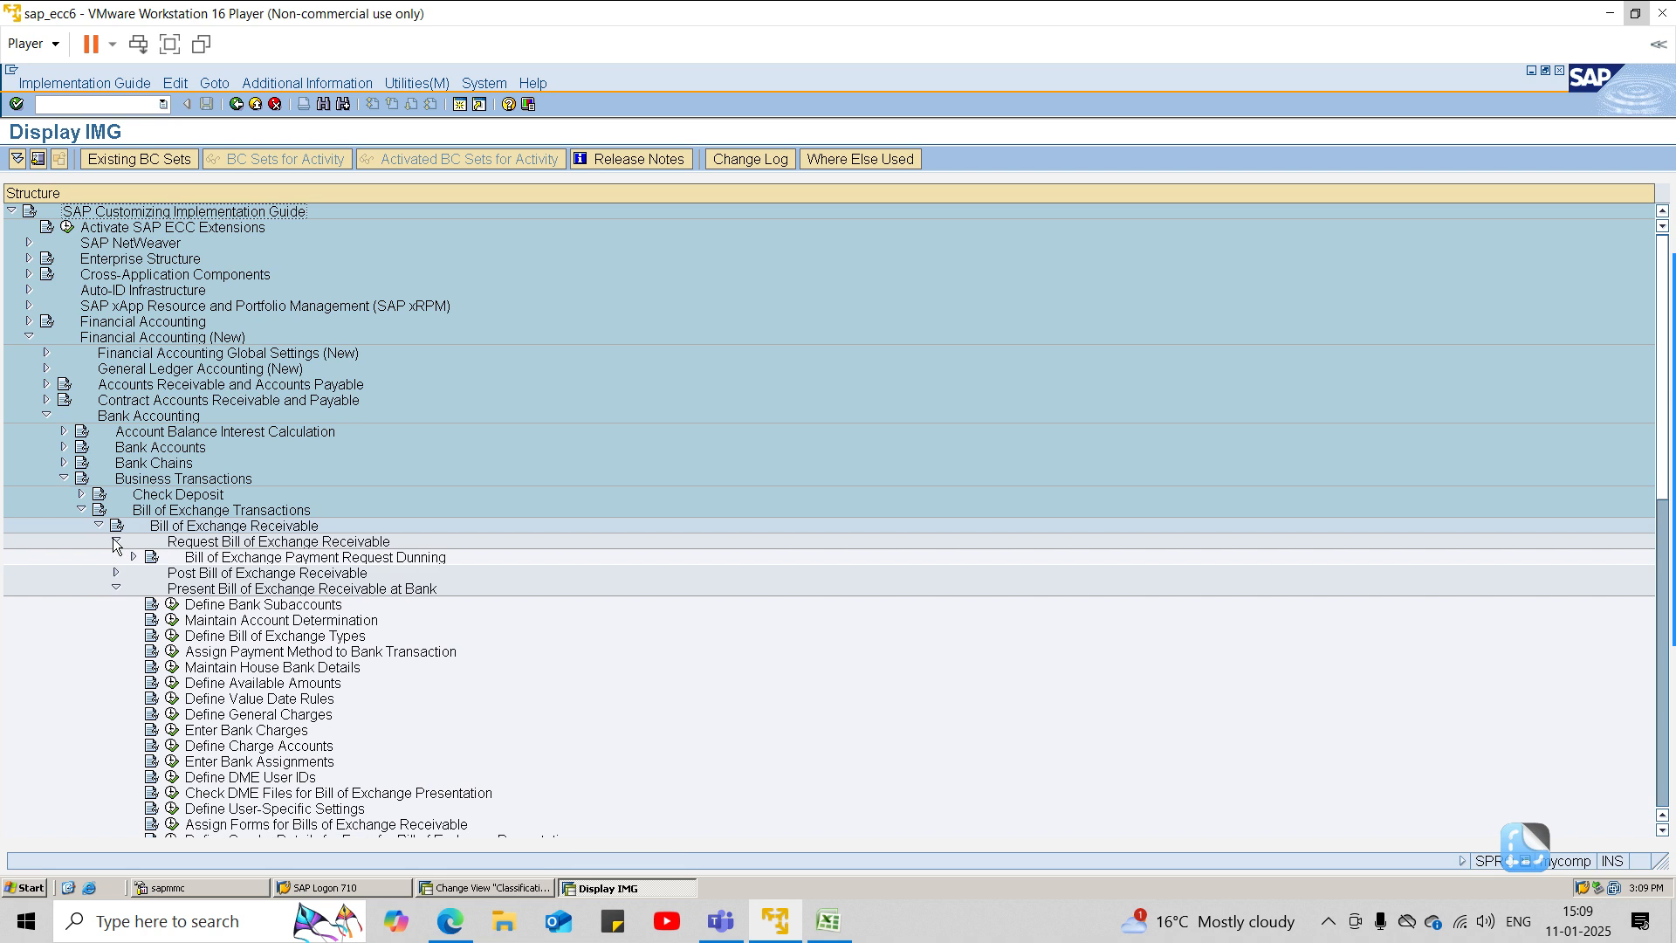
{"action": "left_click", "coordinate": [117, 574]}
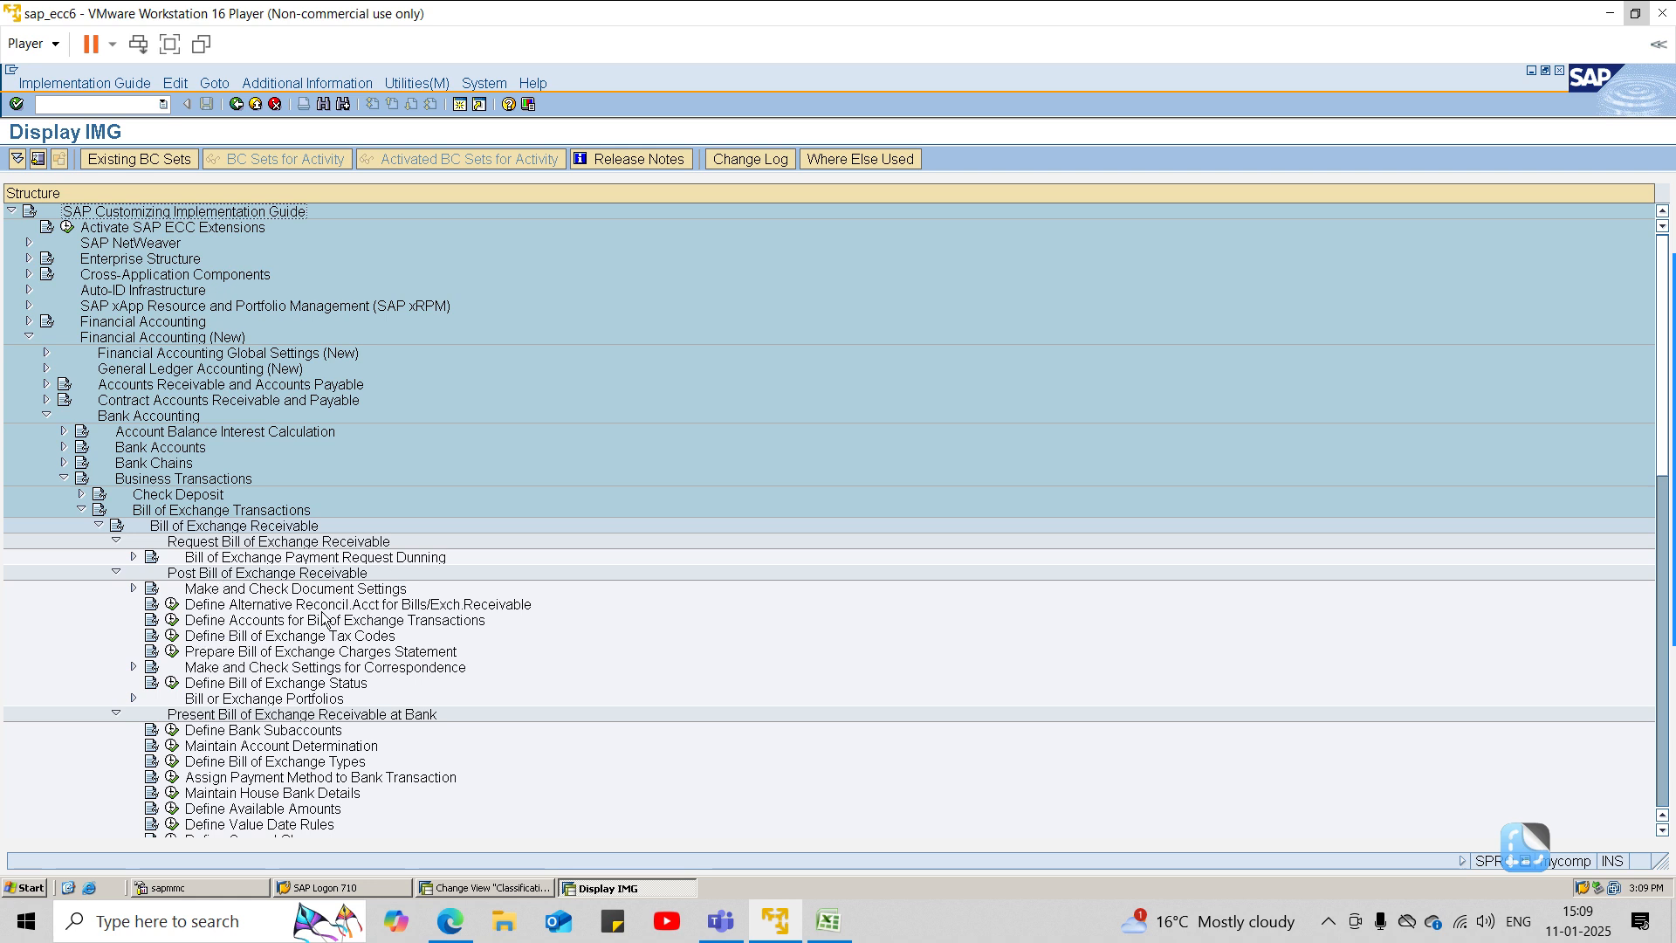
Step: Display the IMG Activity keys as additional information and widen their column to show the full keys
{"action": "left_click", "coordinate": [351, 80]}
{"action": "mouse_move", "coordinate": [436, 104]}
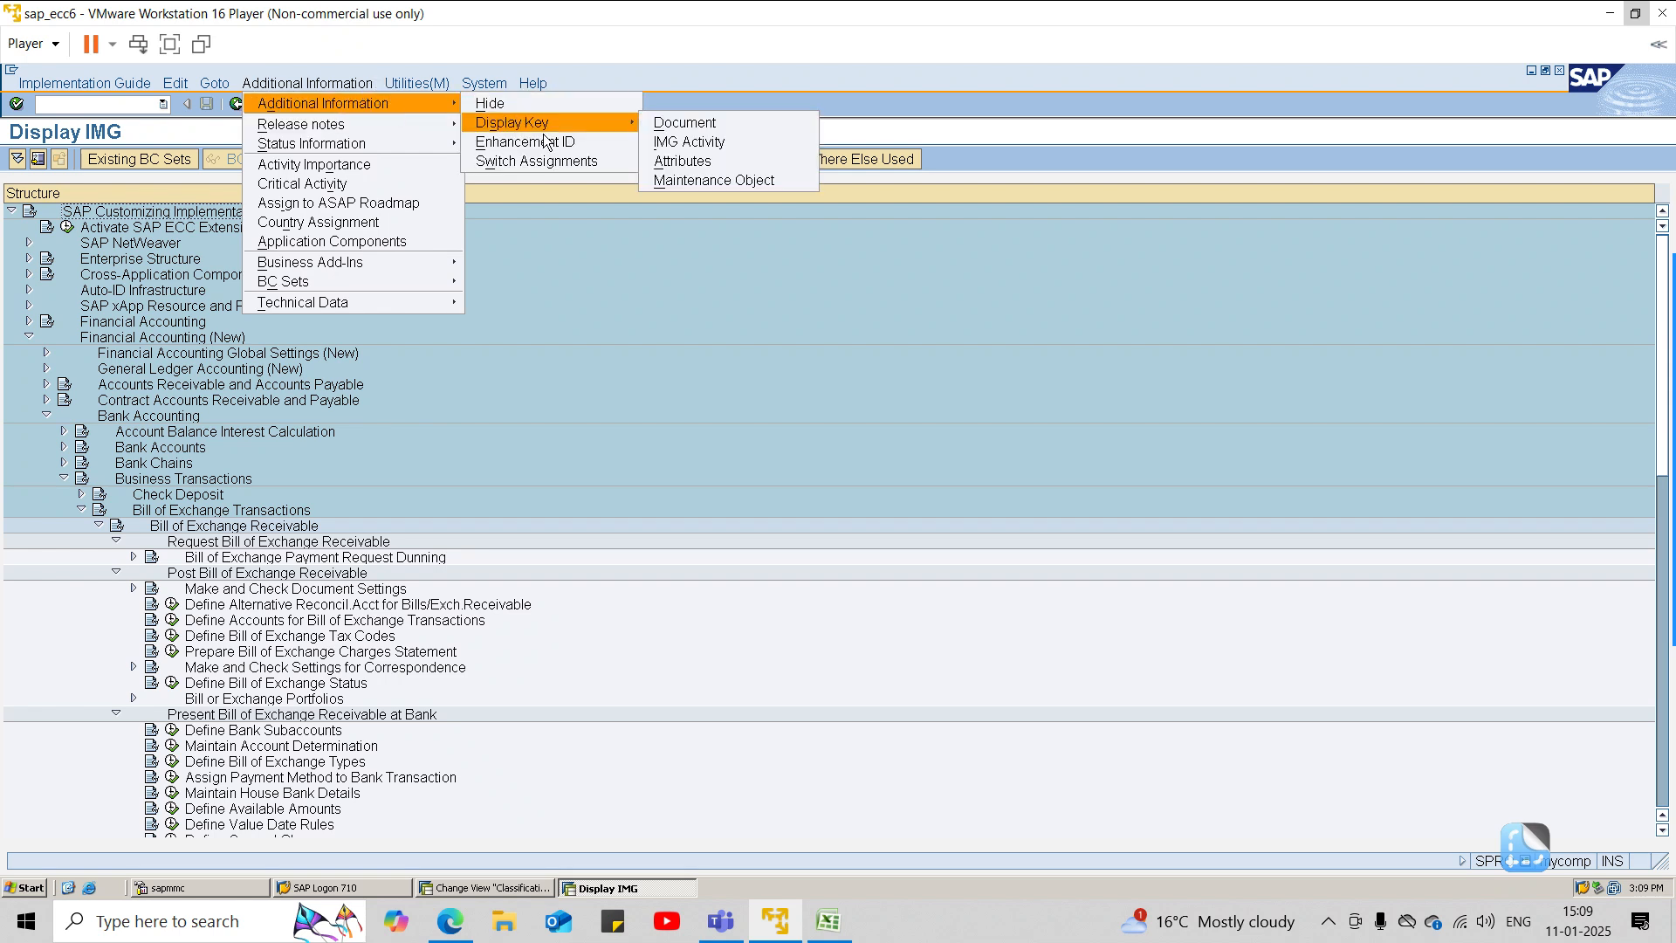
{"action": "left_click", "coordinate": [690, 141]}
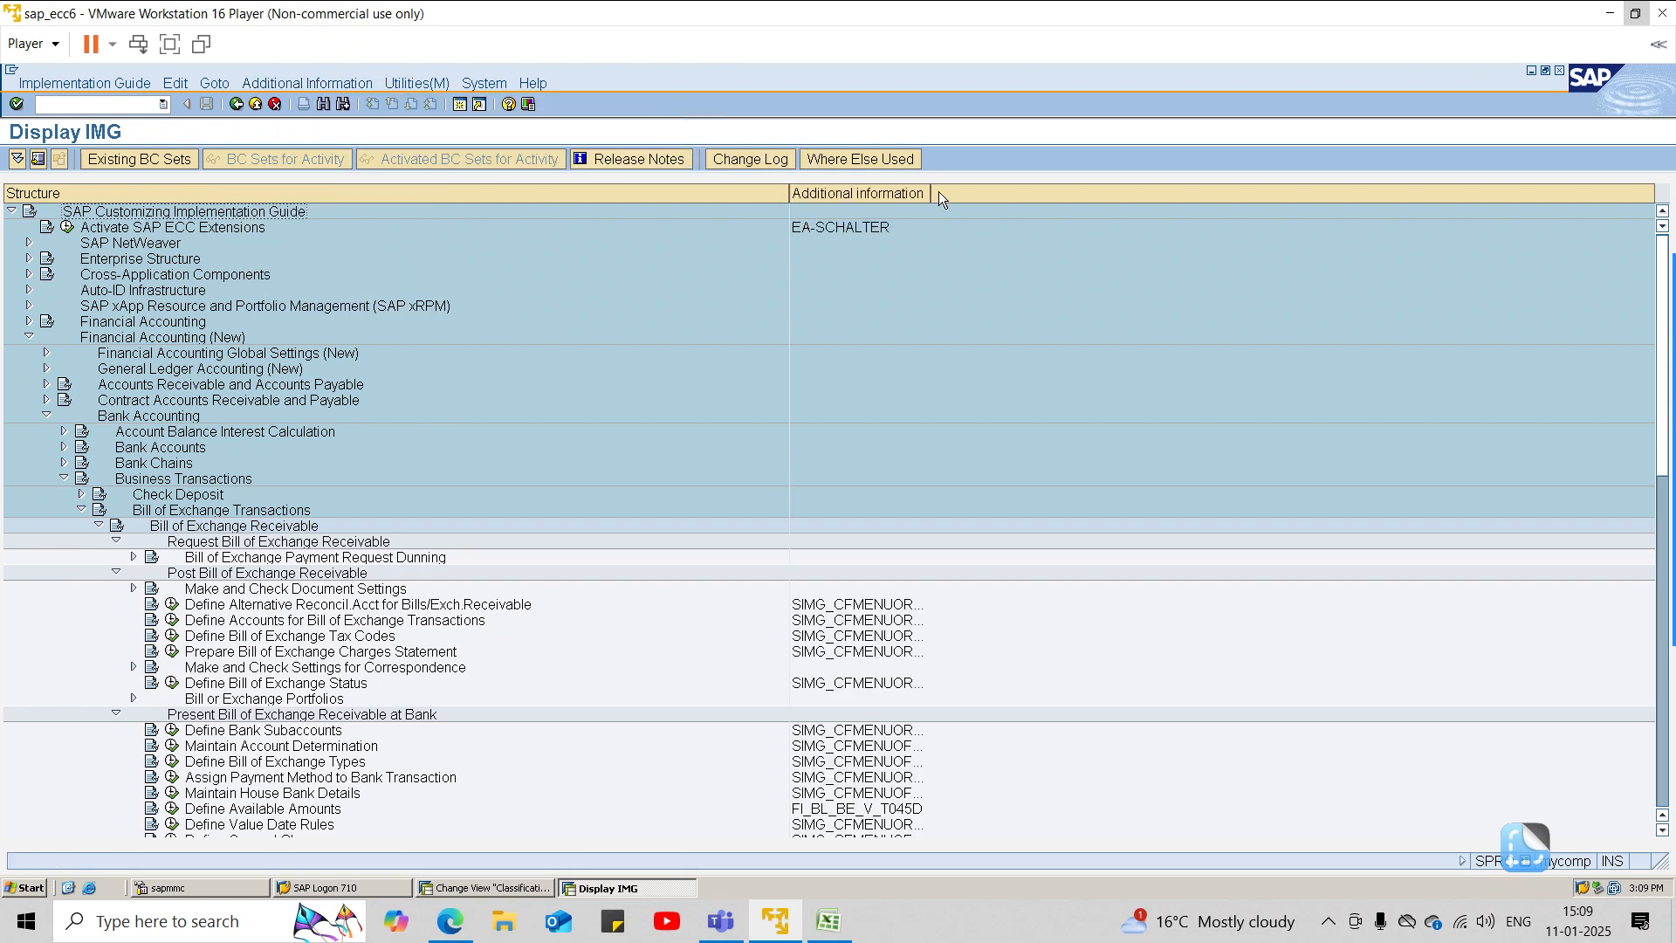
{"action": "left_click_drag", "start_coordinate": [930, 193], "coordinate": [1054, 196]}
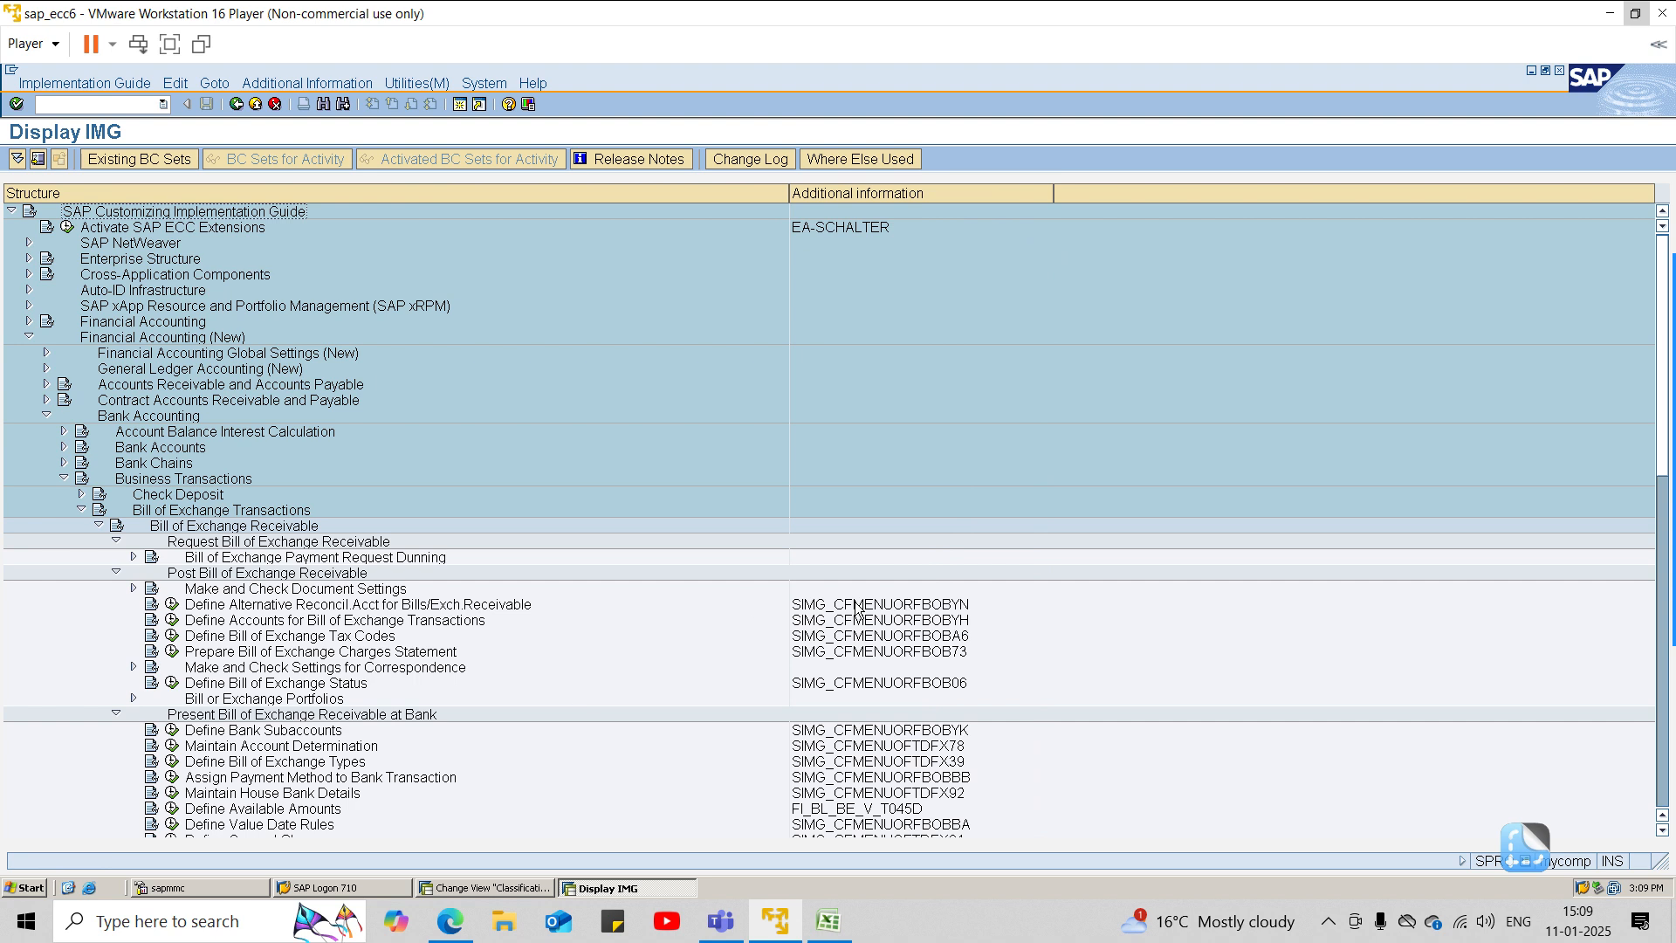
Step: Open Define Alternative Reconcil.Acct for Bills/Exch.Receivable for customer special G/L indicator W in chart of accounts 2001
{"action": "left_click", "coordinate": [172, 604]}
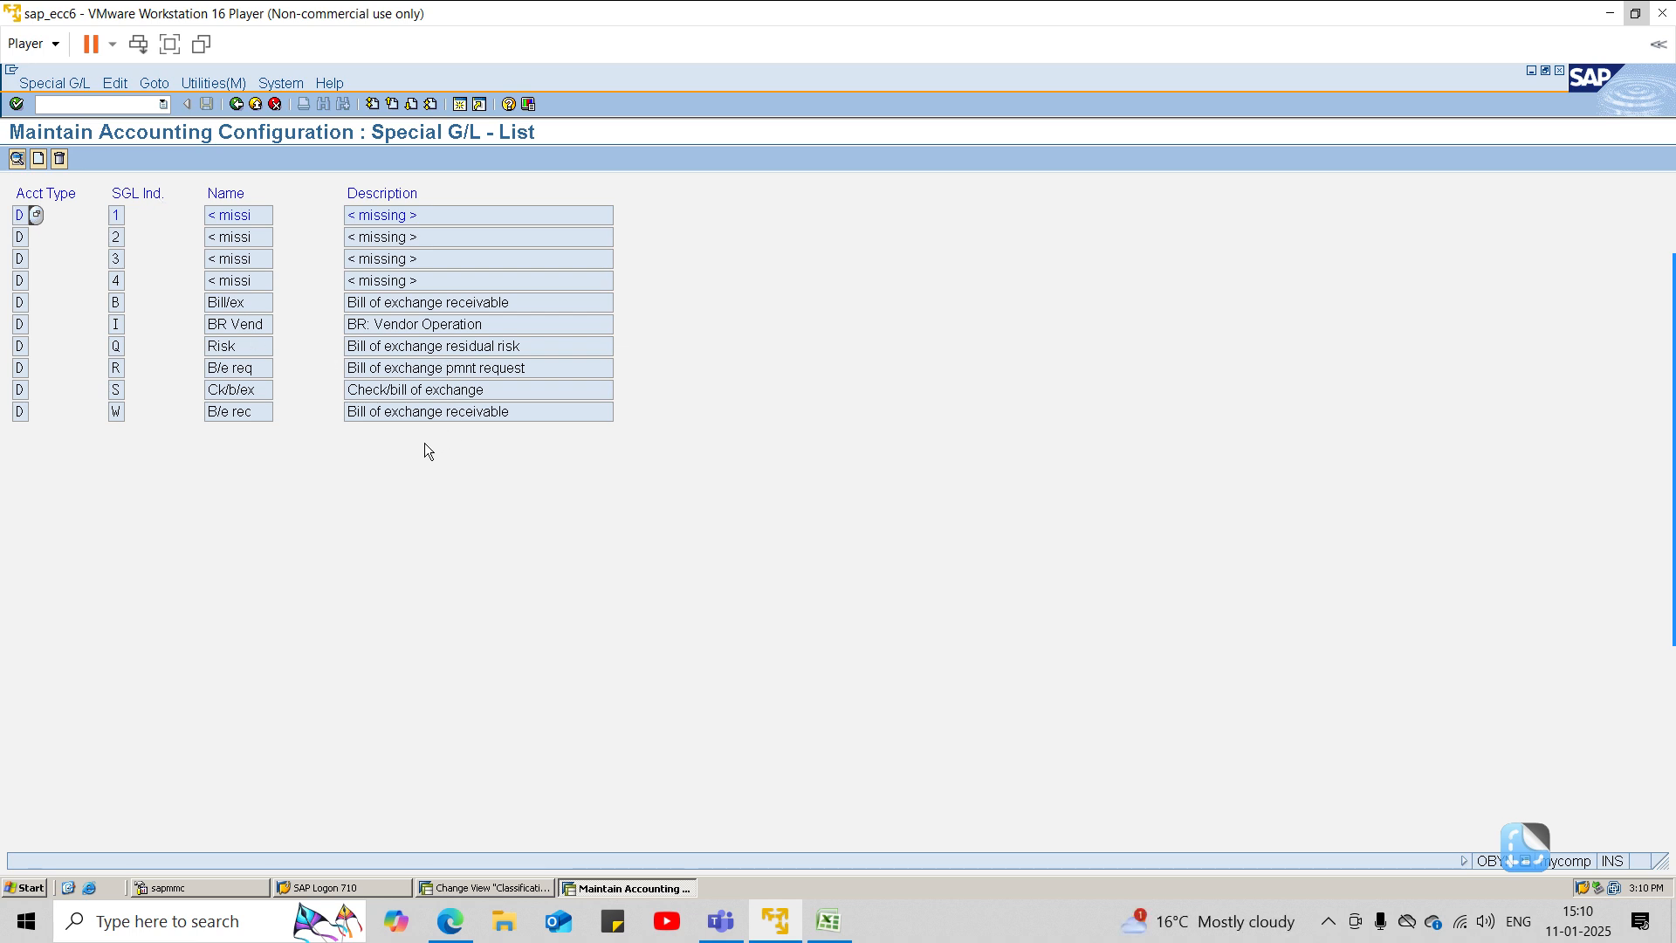
{"action": "double_click", "coordinate": [112, 409]}
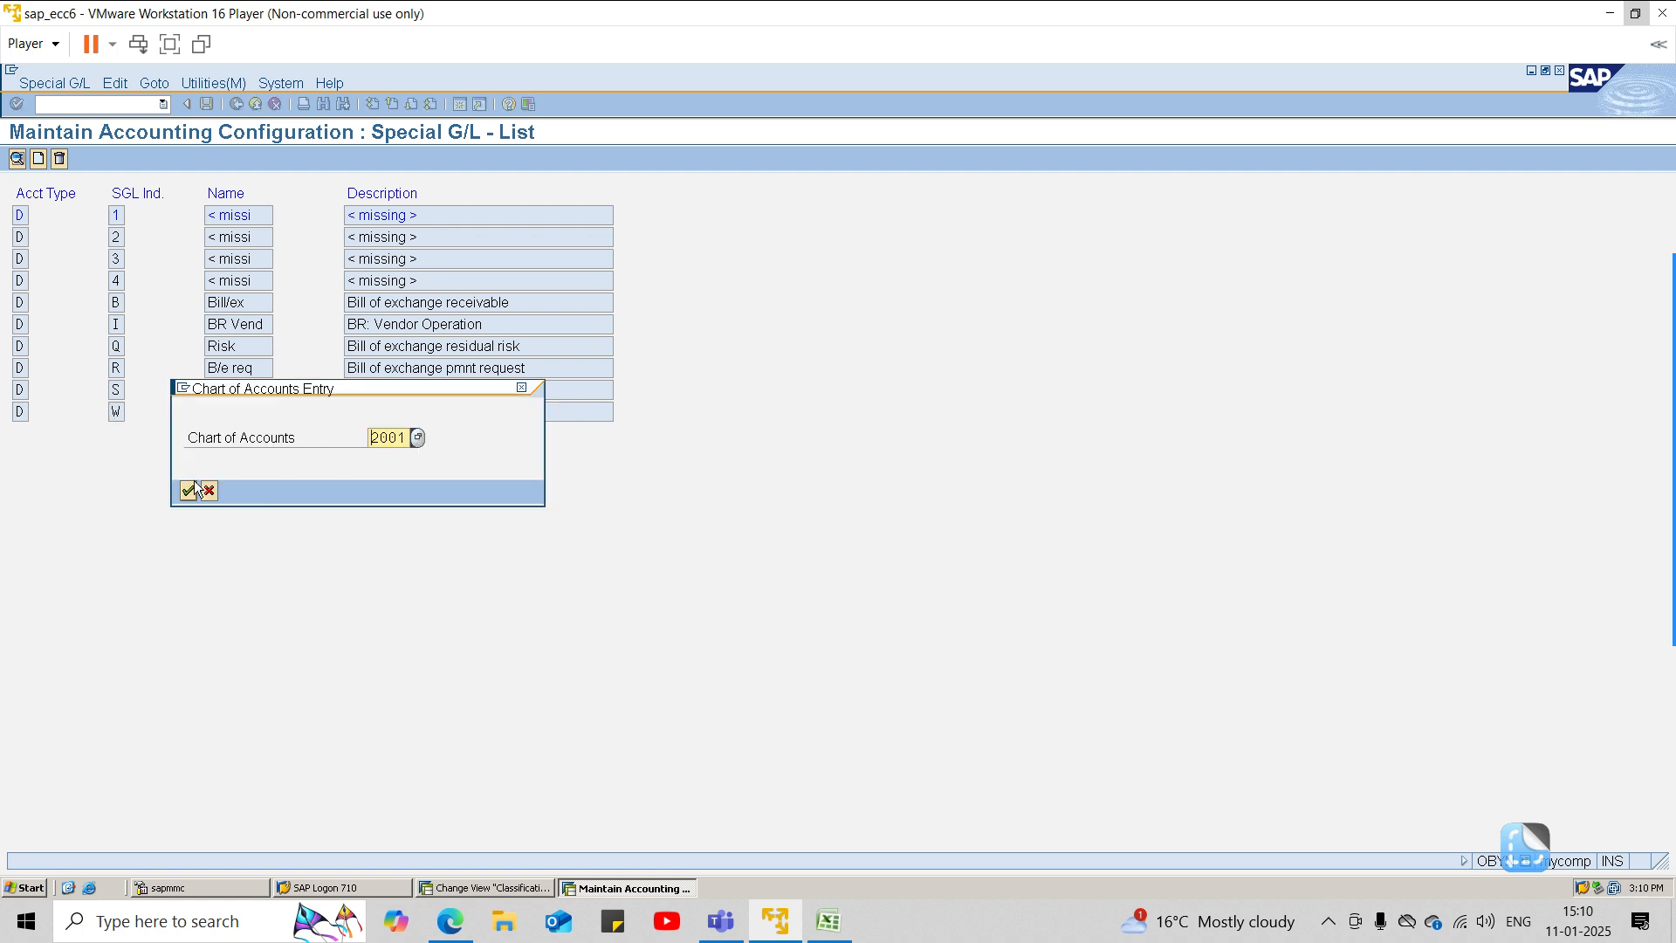
{"action": "left_click", "coordinate": [193, 488]}
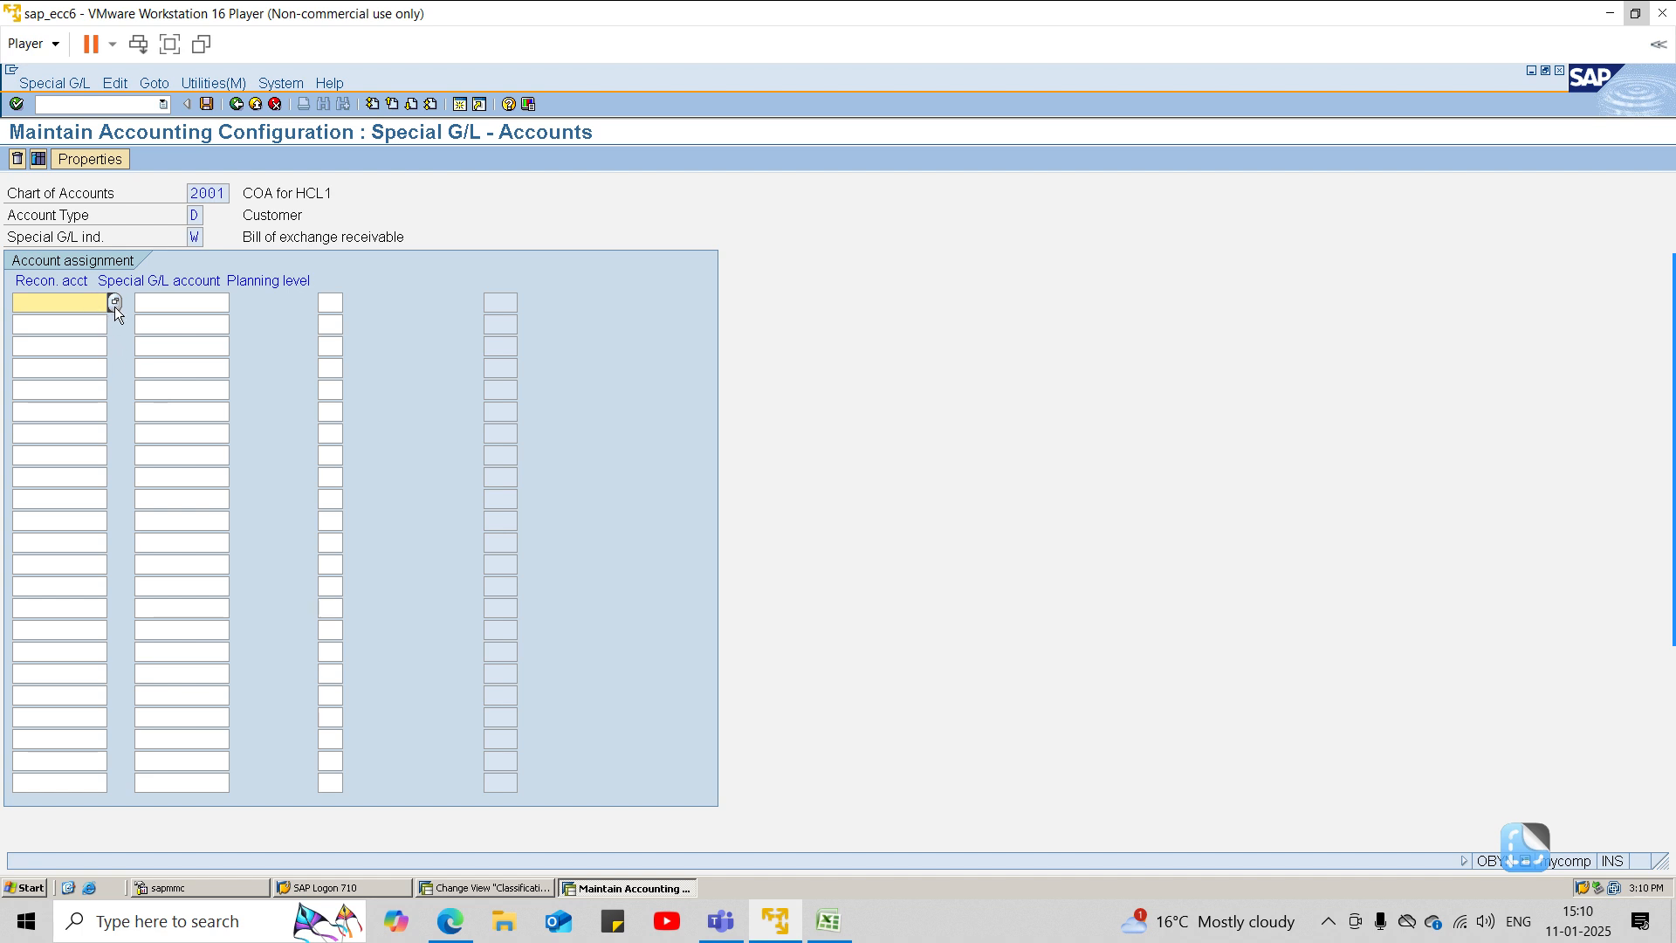
Step: Assign special G/L account 104 to reconciliation account 103 for bills of exchange receivable, save, and return to the IMG
{"action": "left_click", "coordinate": [117, 302]}
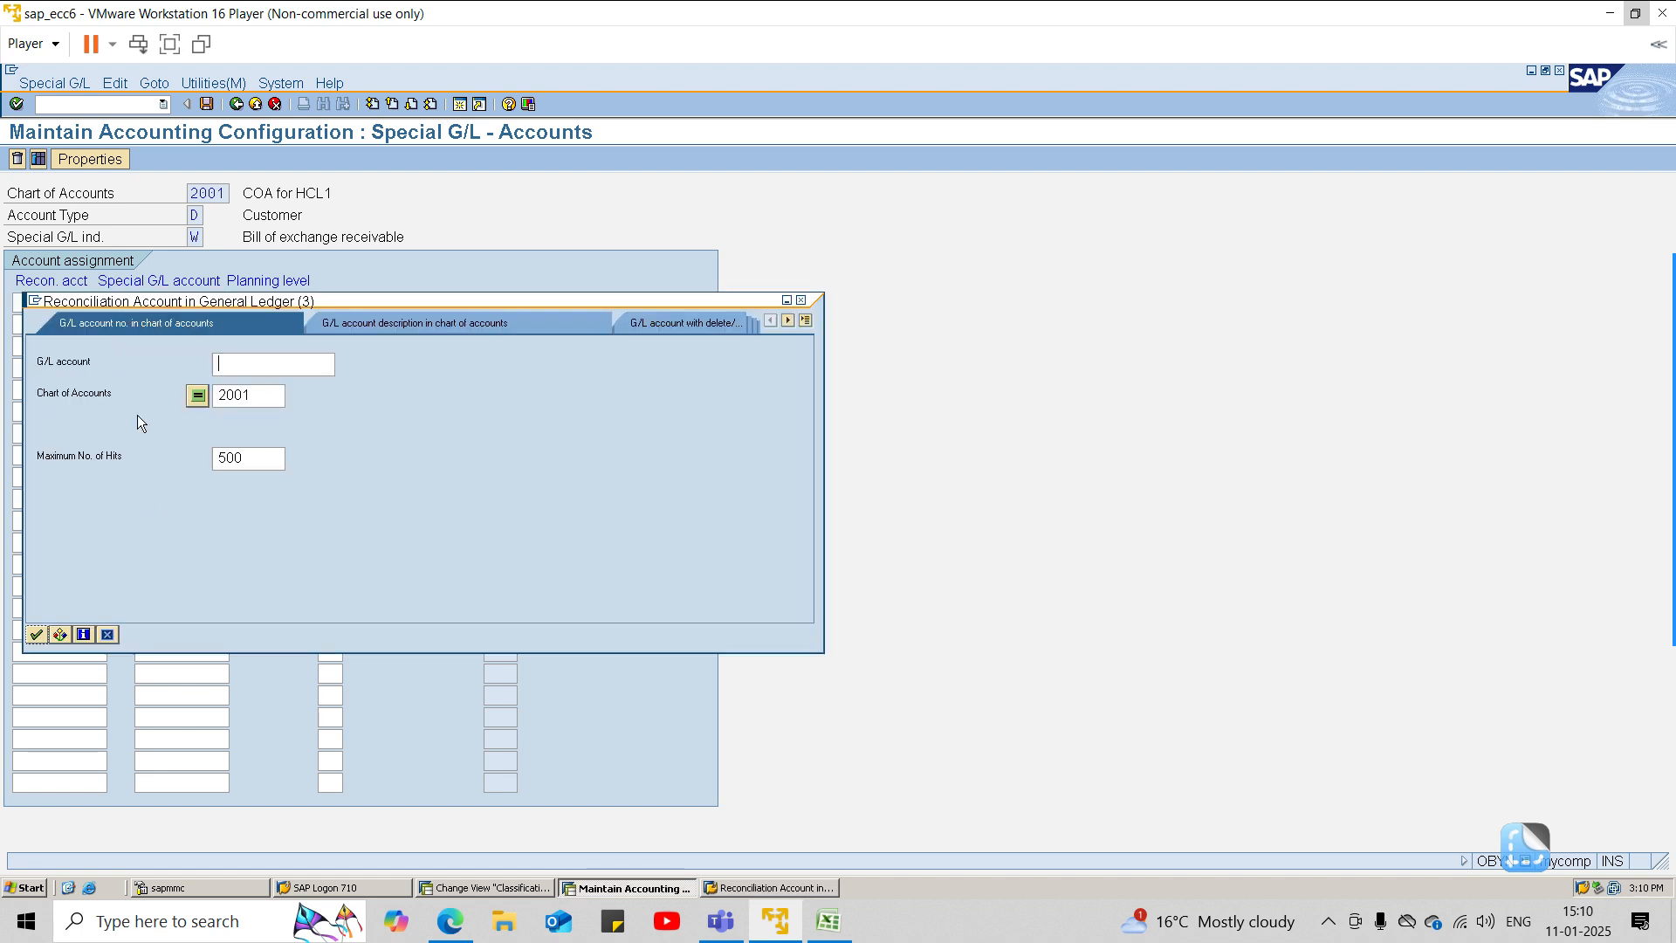
{"action": "left_click", "coordinate": [36, 635]}
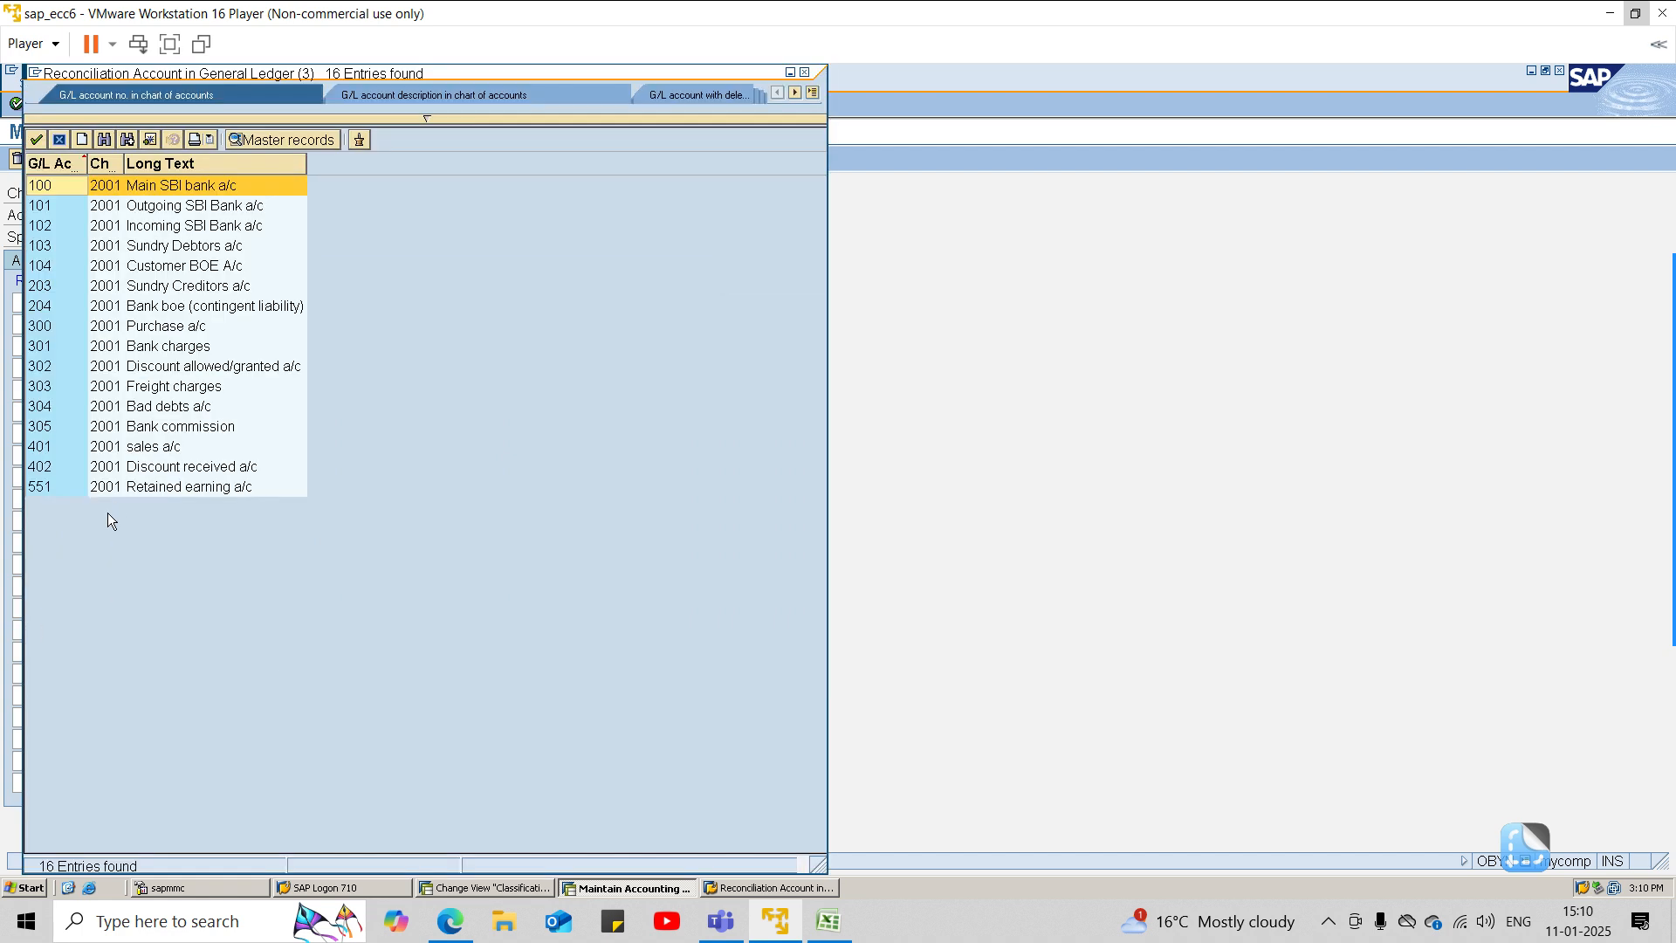
{"action": "double_click", "coordinate": [152, 253]}
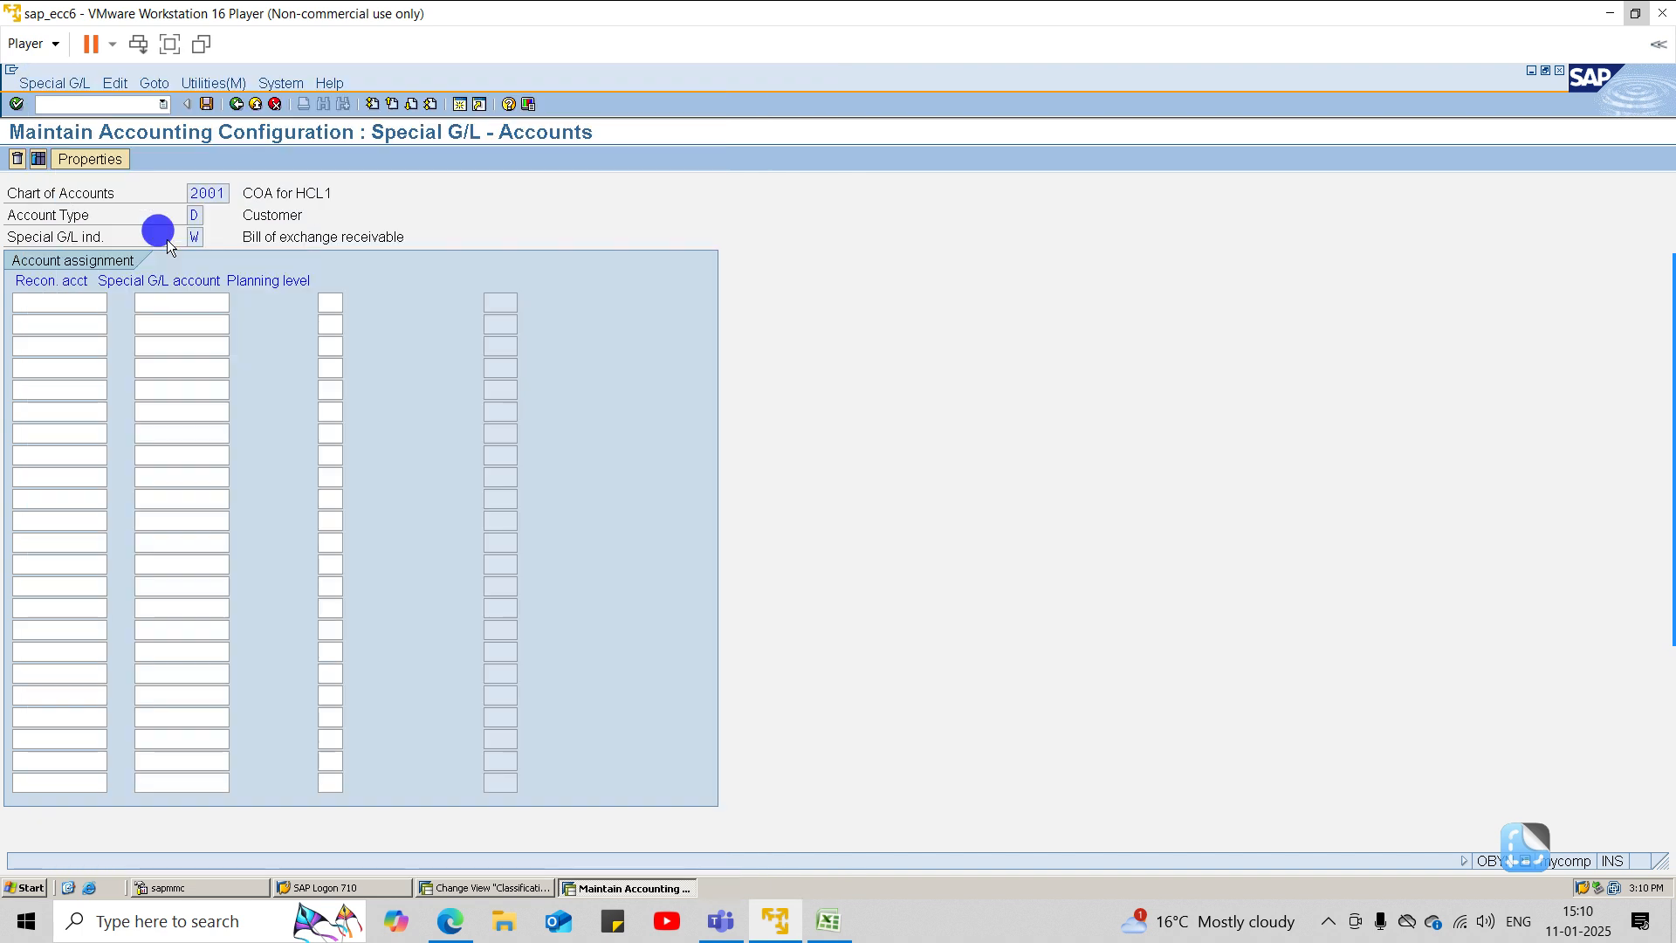
{"action": "left_click", "coordinate": [228, 302]}
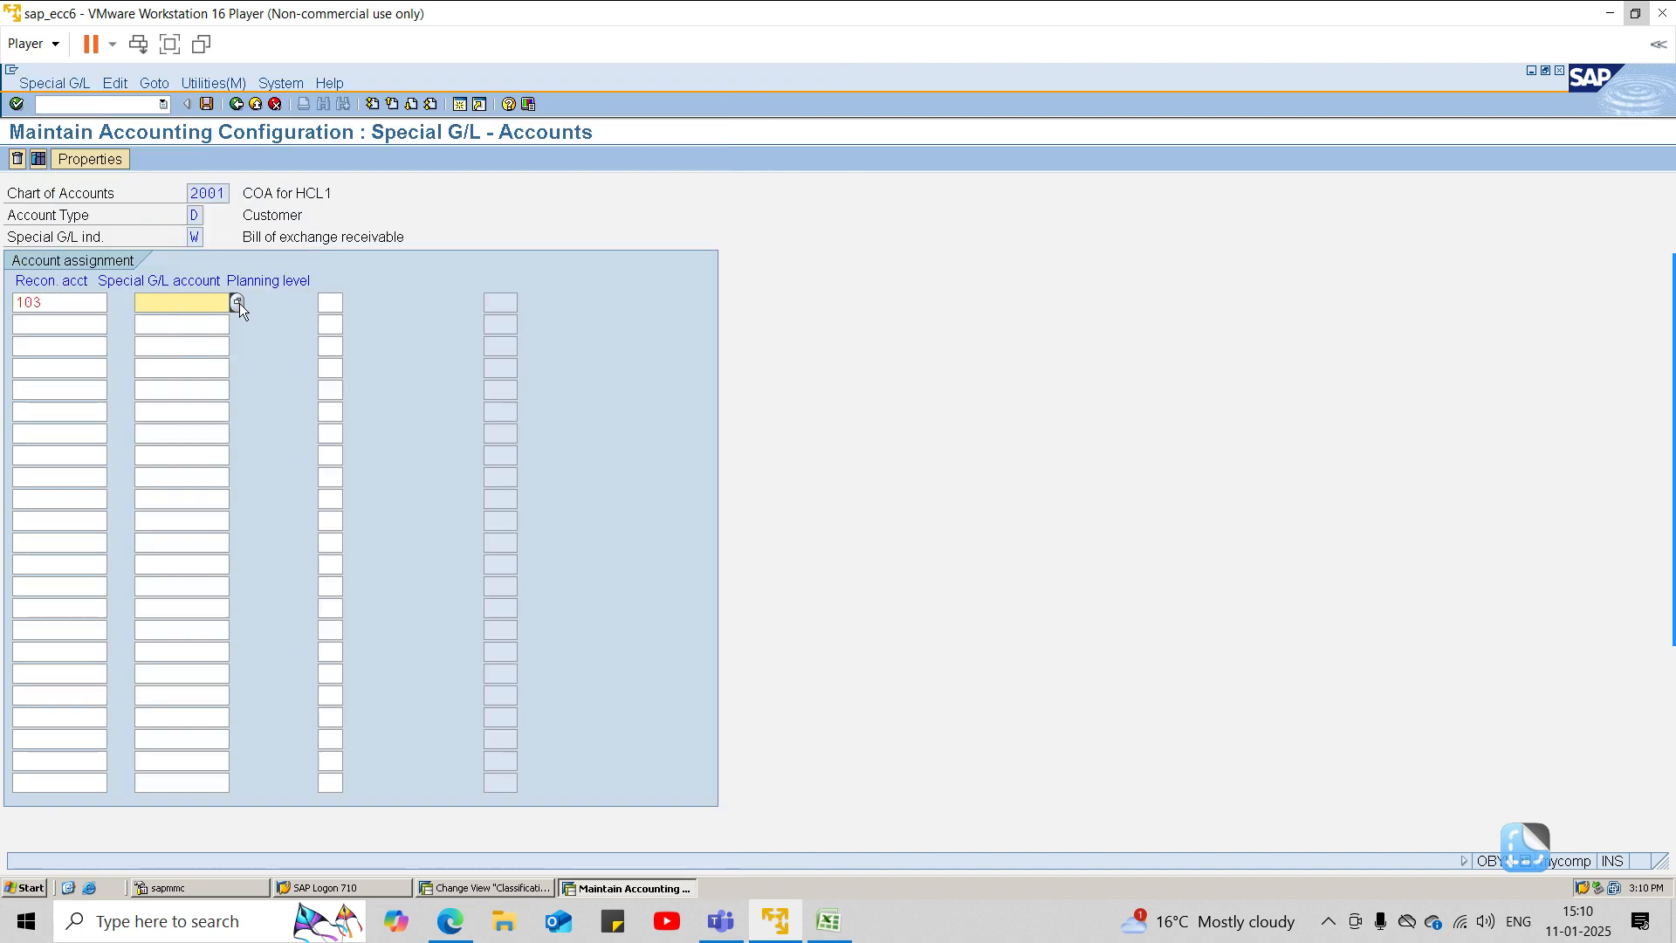
{"action": "left_click", "coordinate": [237, 303]}
{"action": "left_click", "coordinate": [155, 634]}
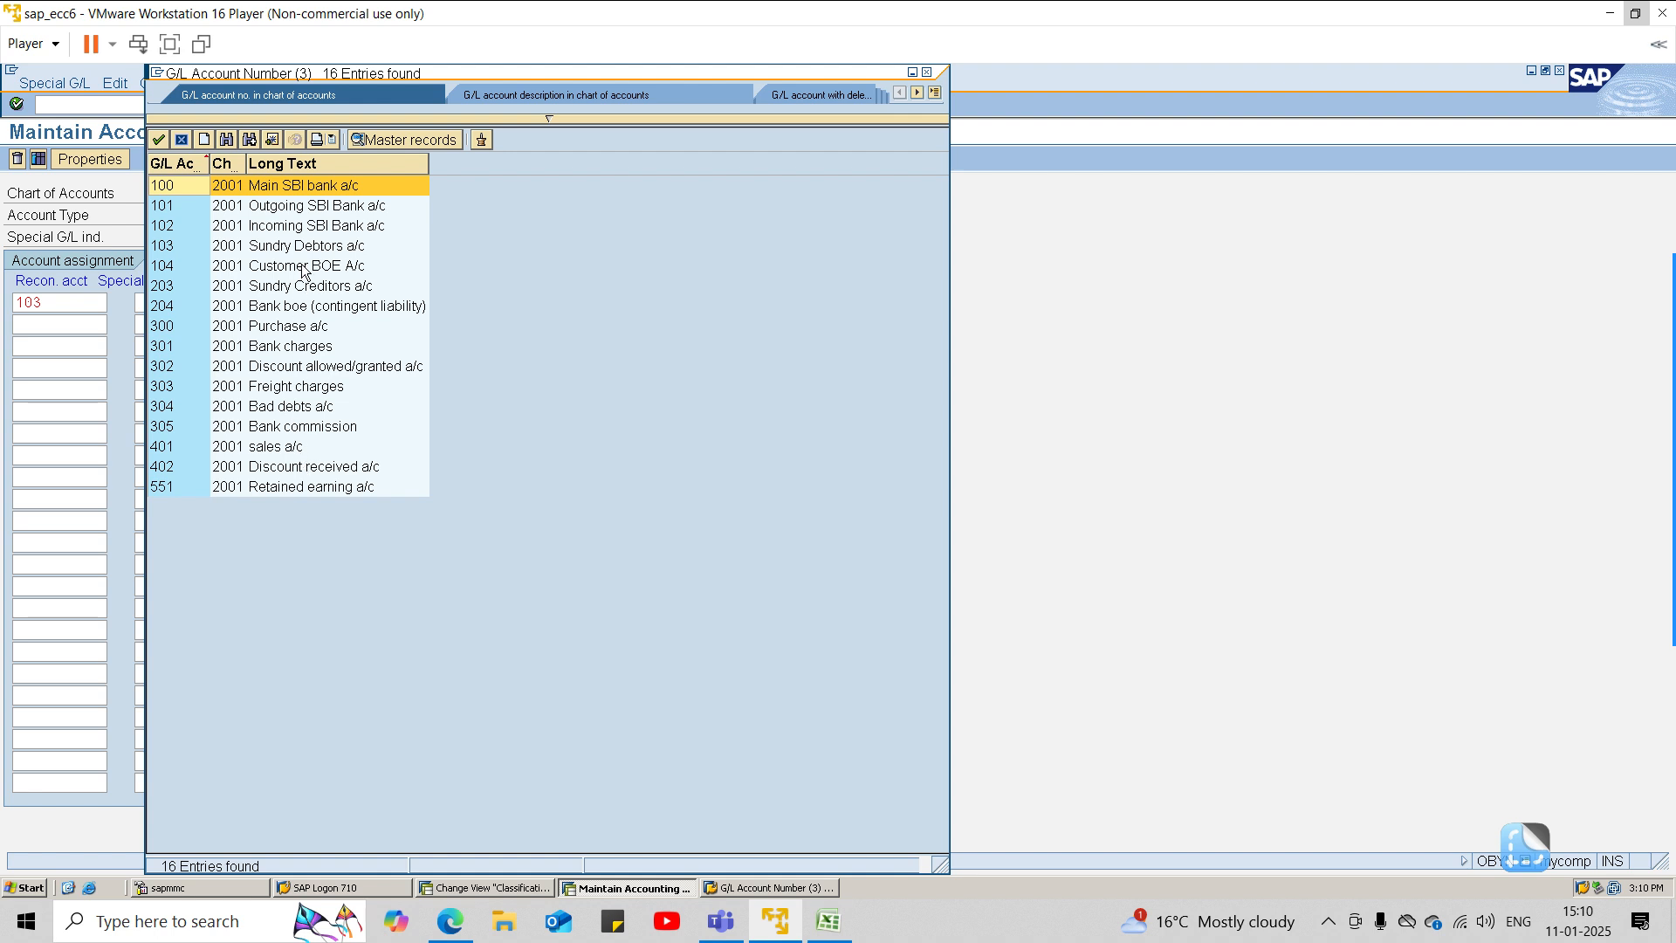
{"action": "double_click", "coordinate": [343, 266]}
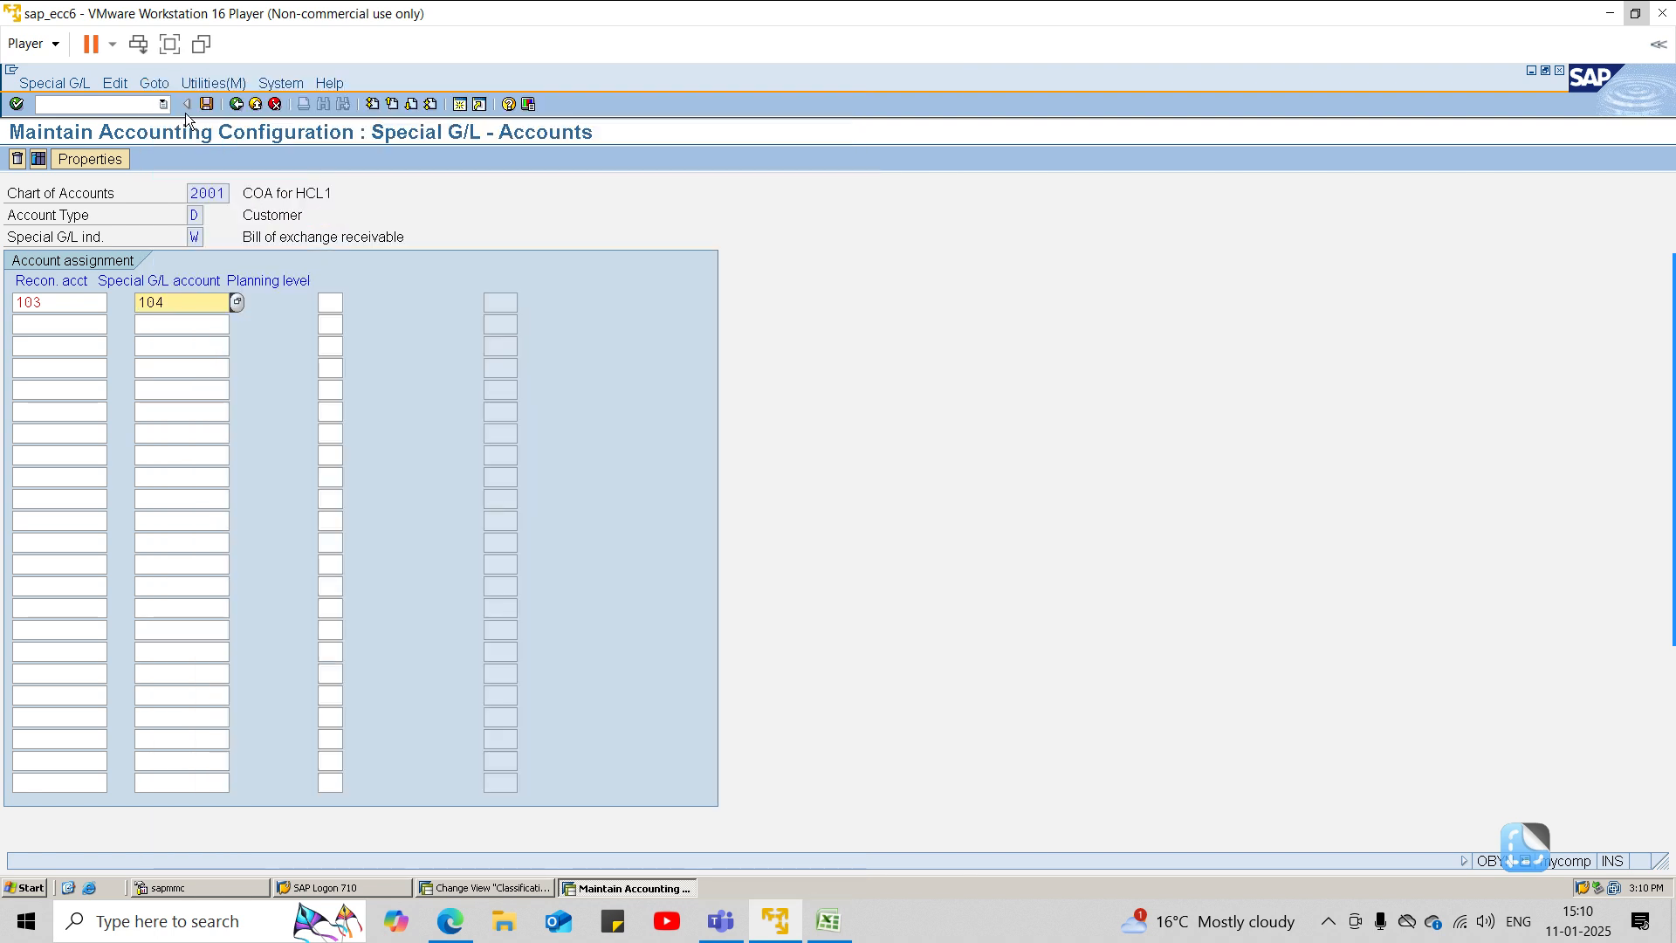
{"action": "left_click", "coordinate": [206, 104]}
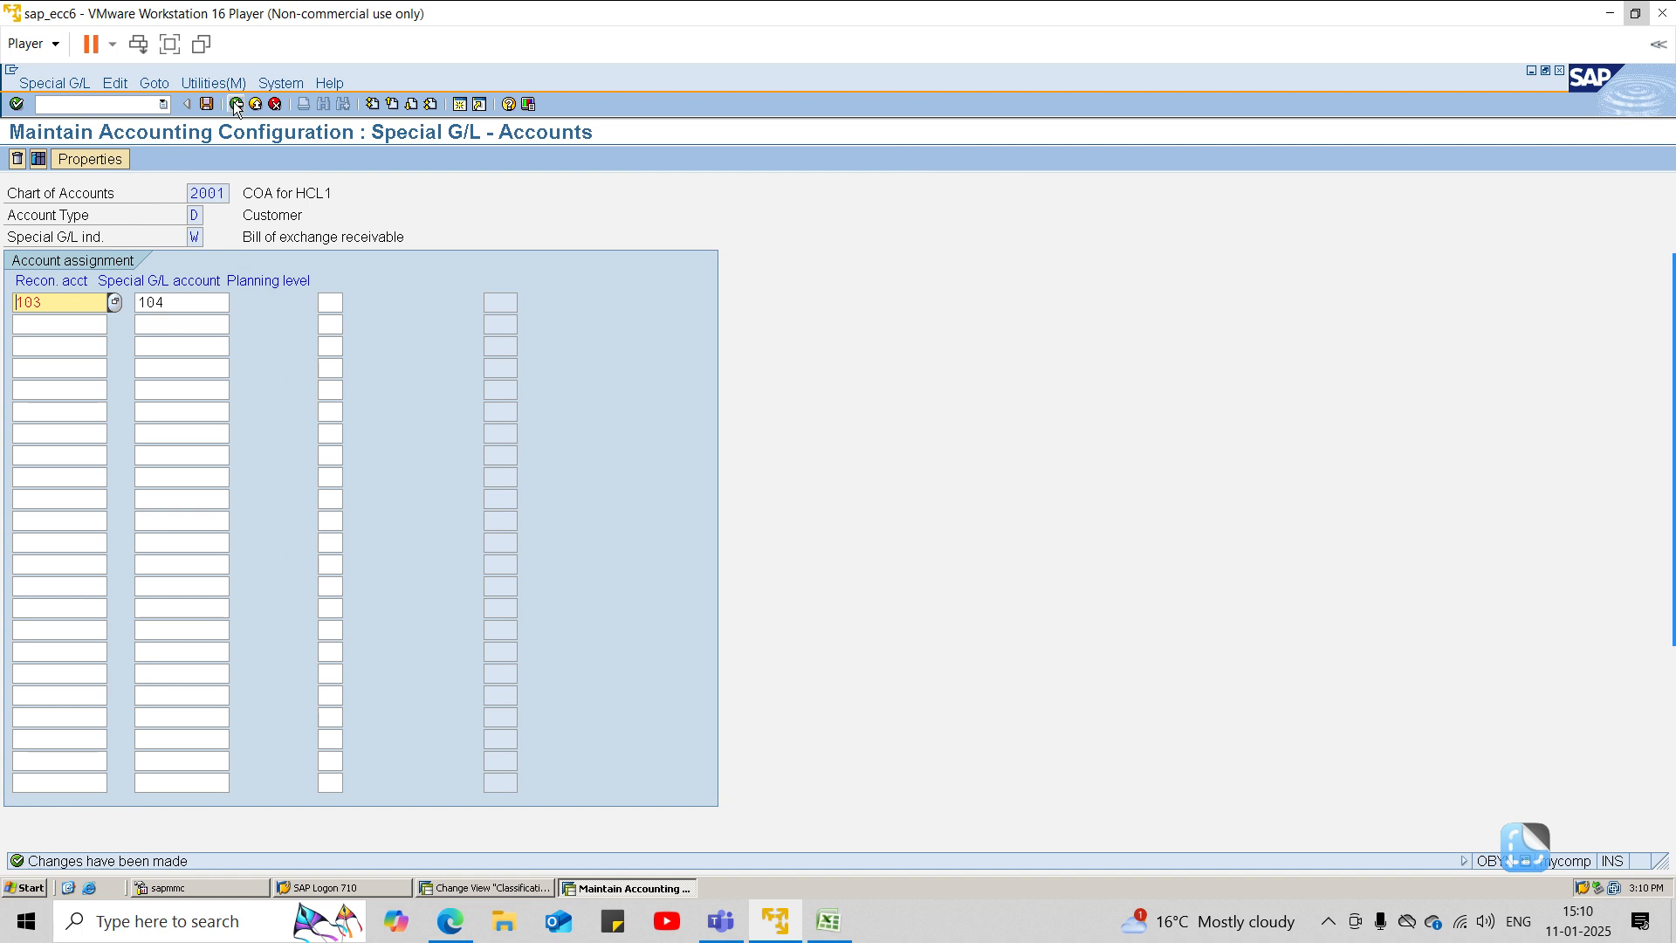
{"action": "left_click", "coordinate": [236, 105]}
{"action": "left_click", "coordinate": [236, 105]}
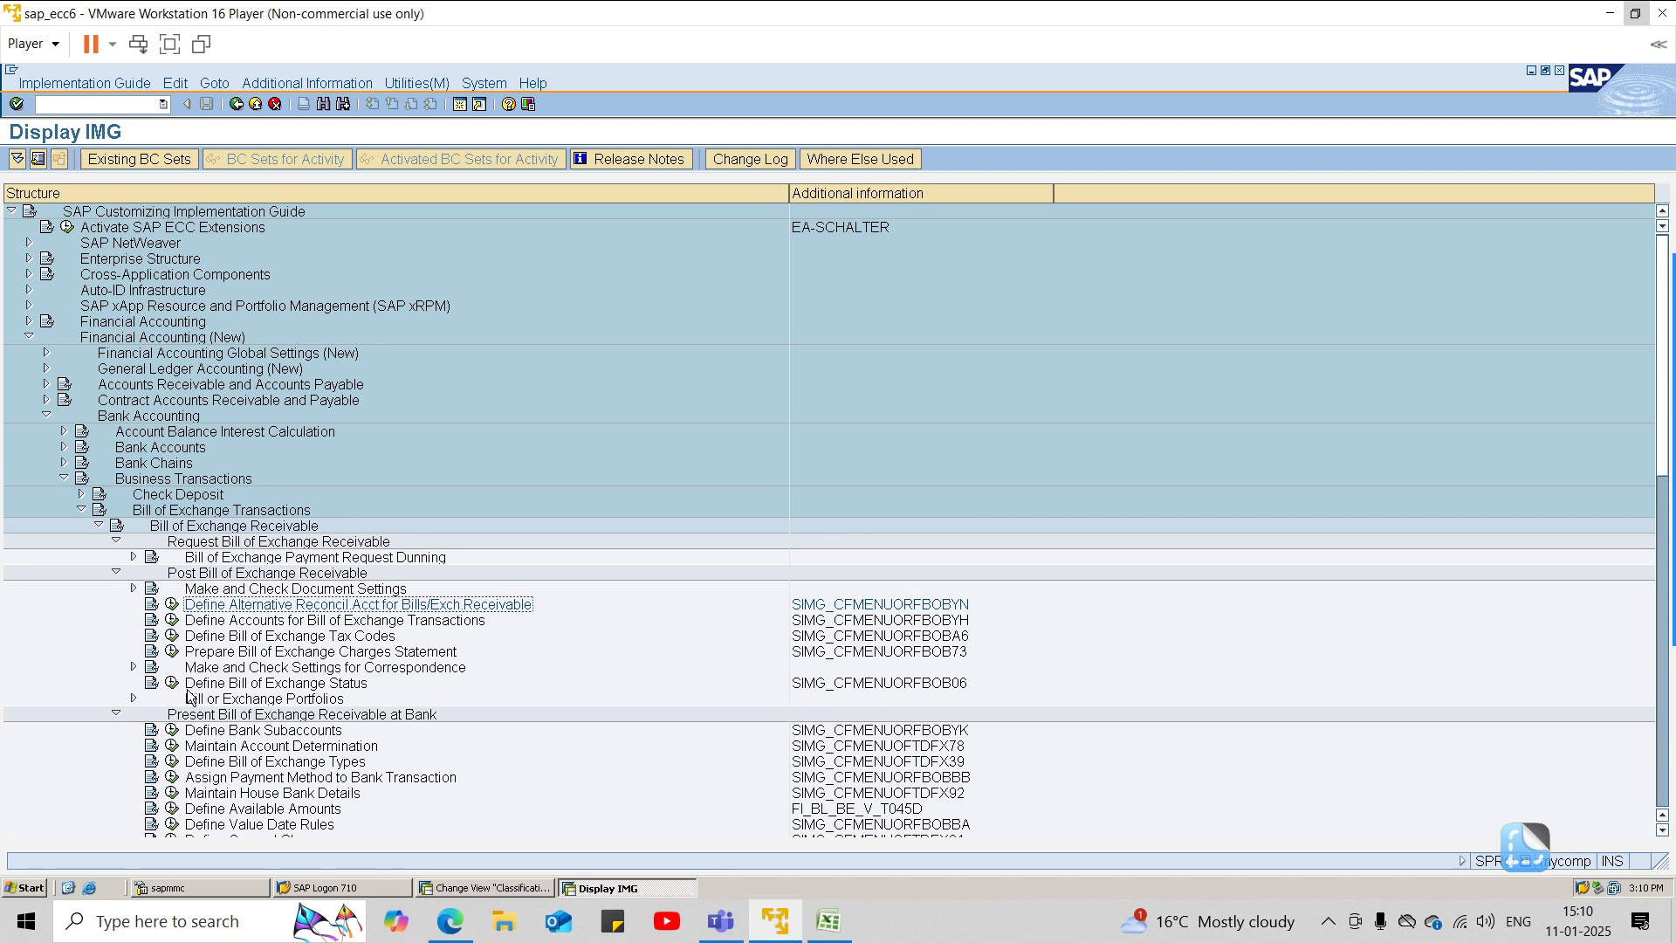
Step: Open Define Bank Subaccounts and start a new entry for chart of accounts 2001 with bank account 102, Incoming SBI Bank a/c
{"action": "left_click", "coordinate": [116, 573]}
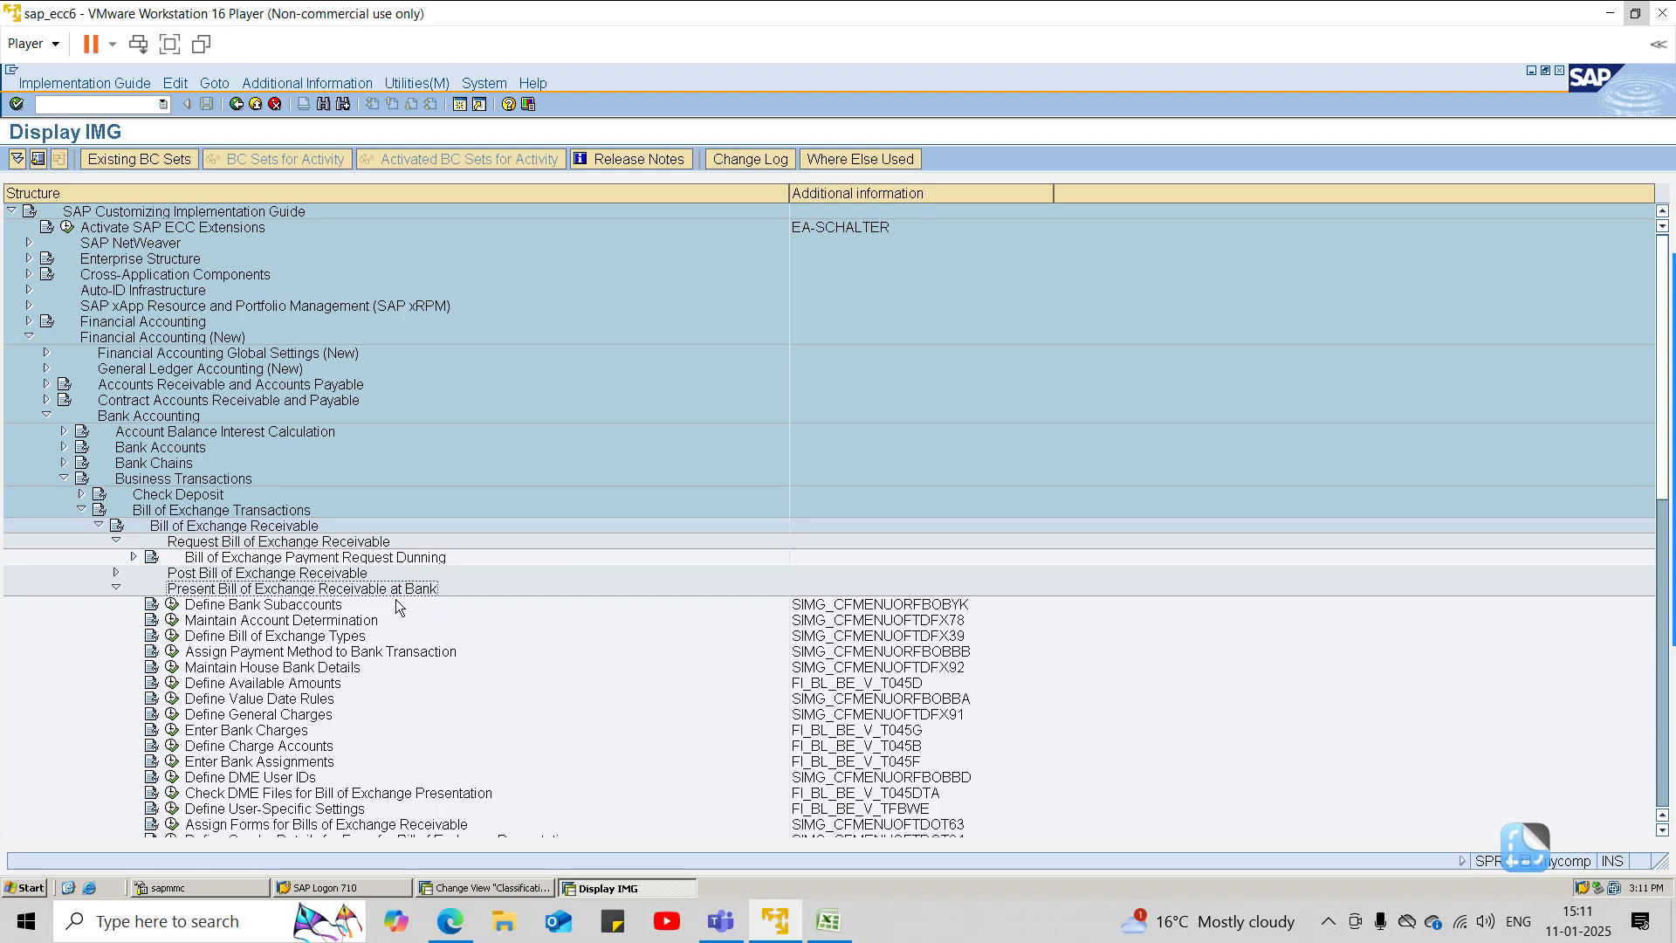
{"action": "left_click", "coordinate": [172, 609]}
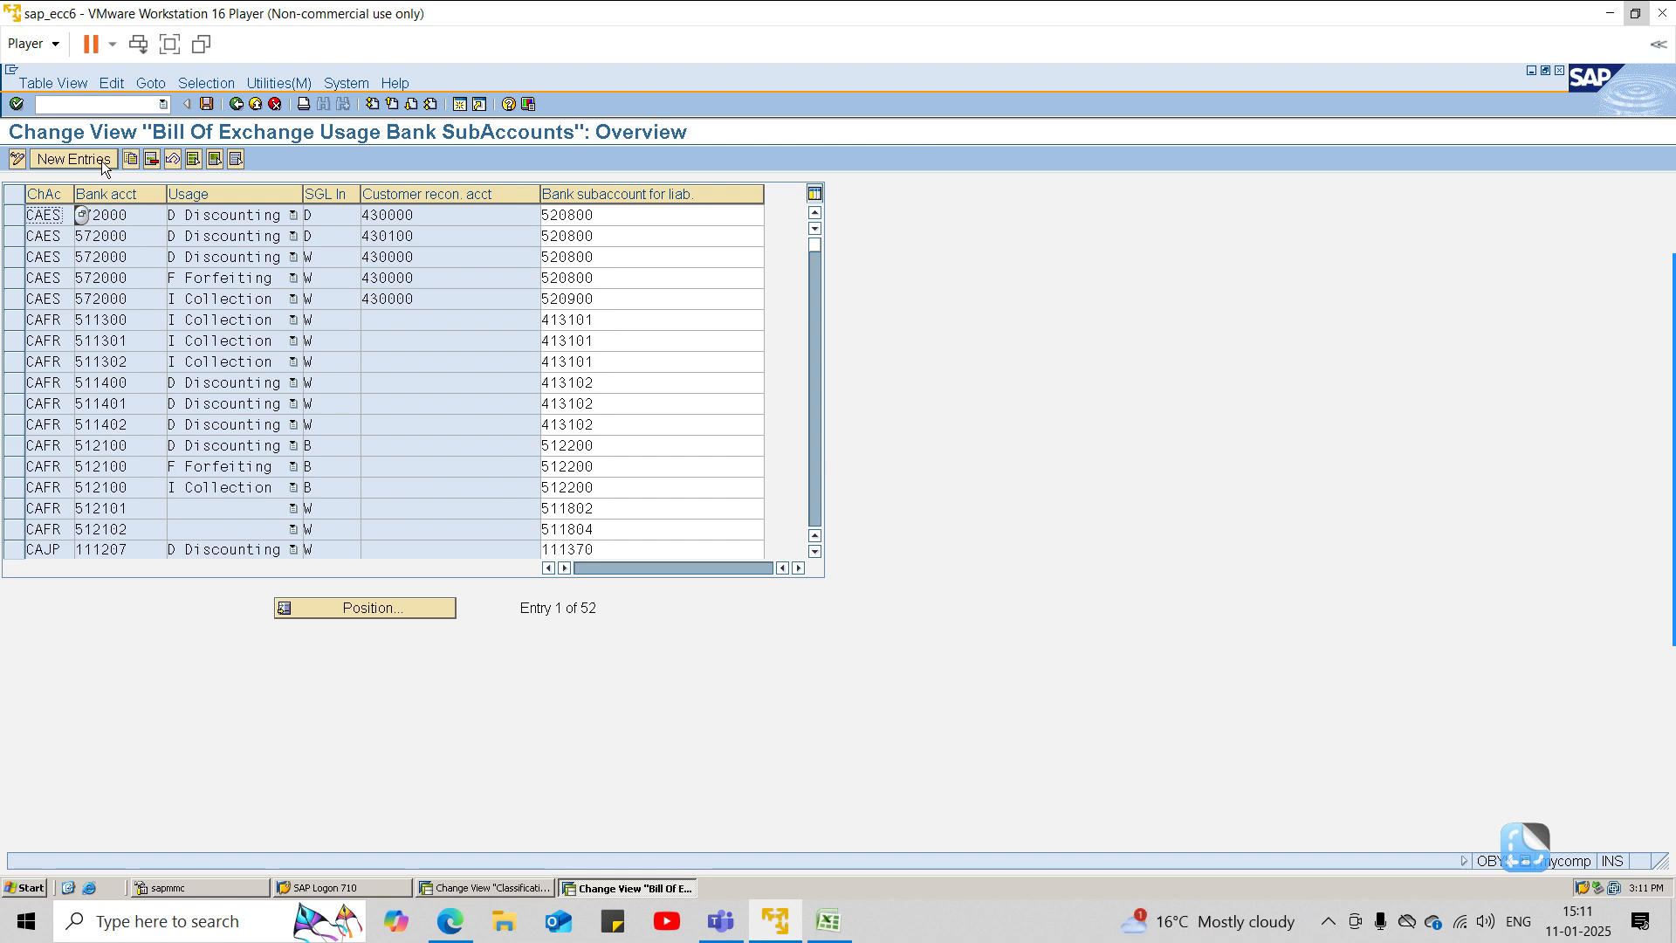
{"action": "left_click", "coordinate": [101, 160]}
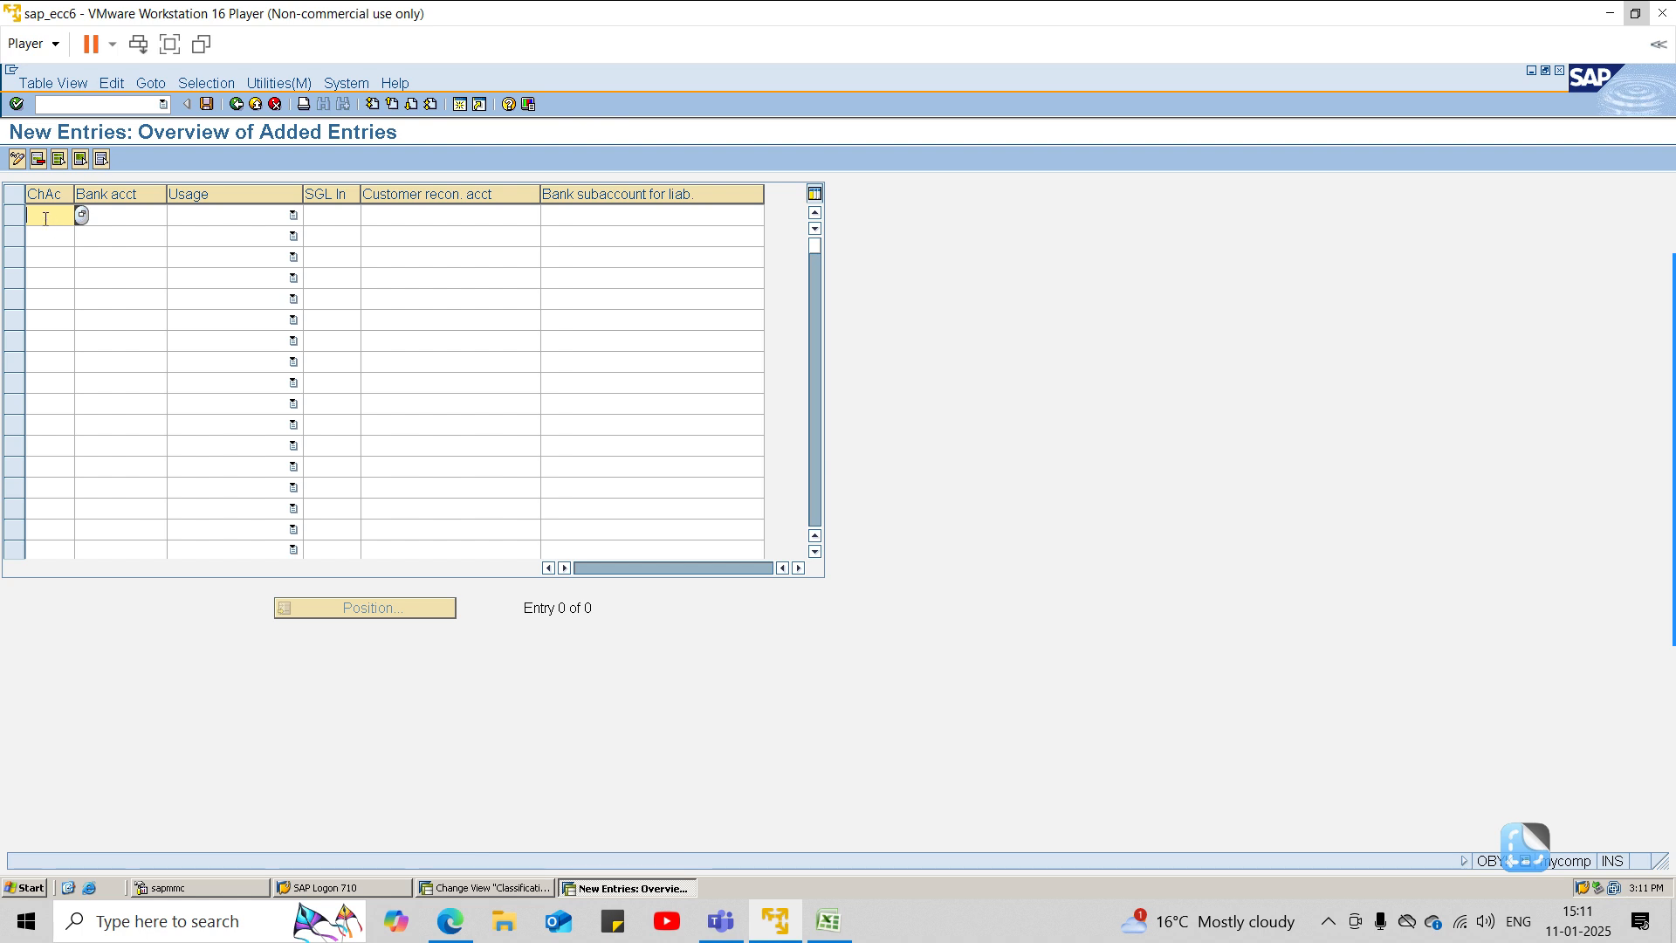
{"action": "type", "text": "2001"}
{"action": "left_click", "coordinate": [174, 214]}
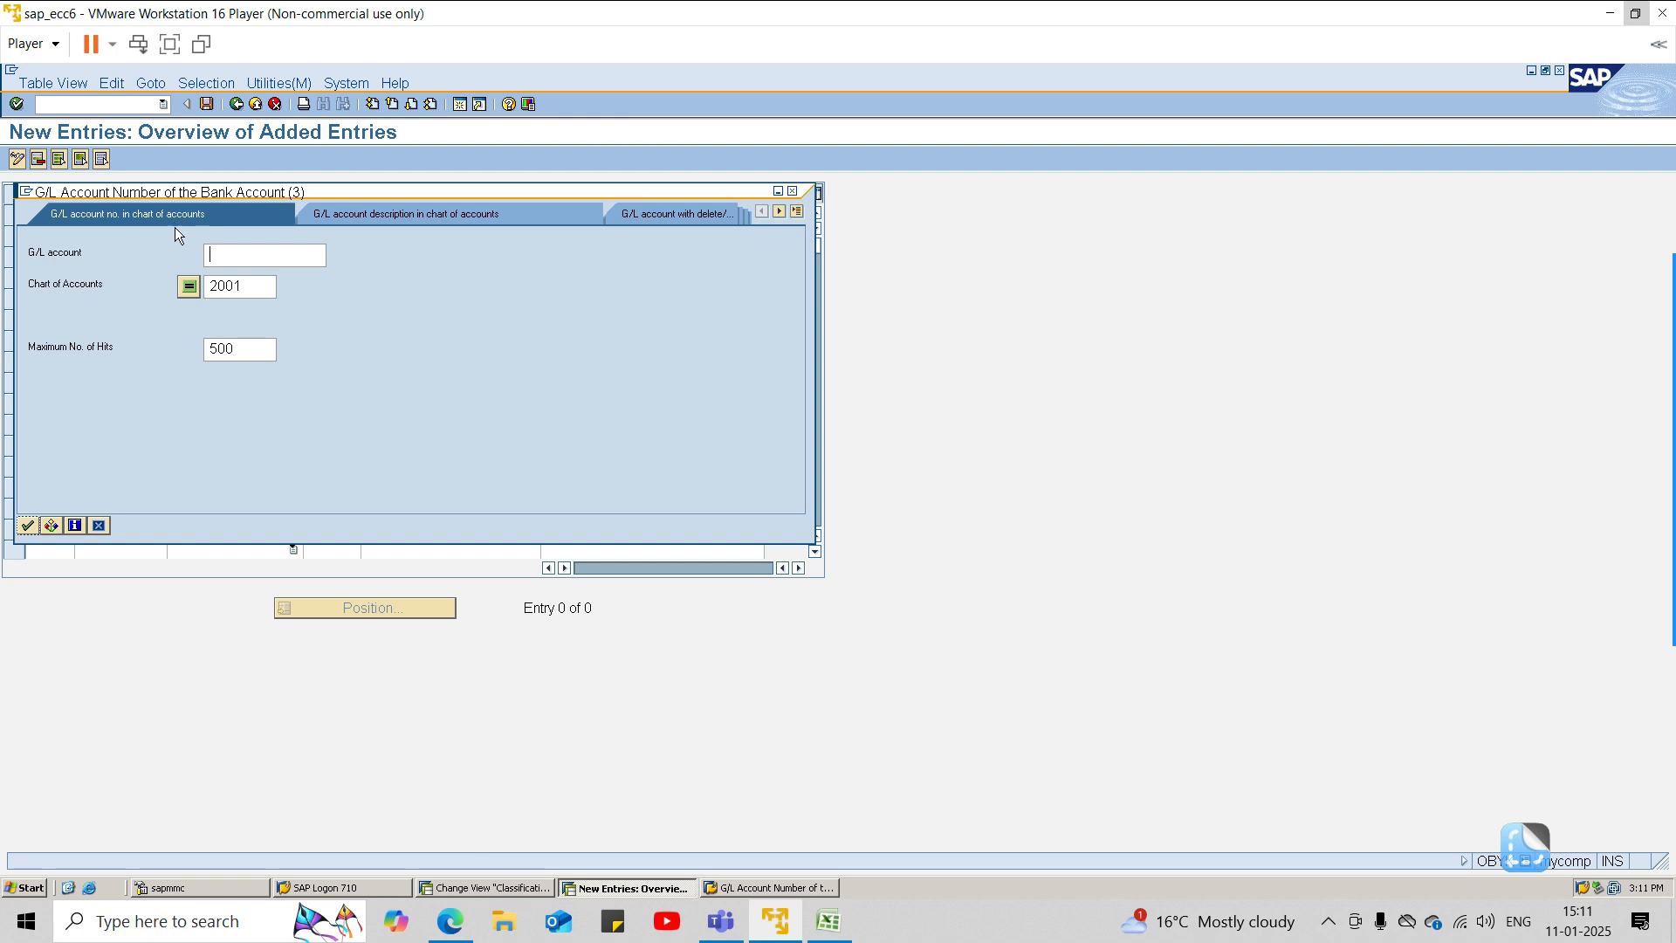
{"action": "left_click", "coordinate": [29, 529]}
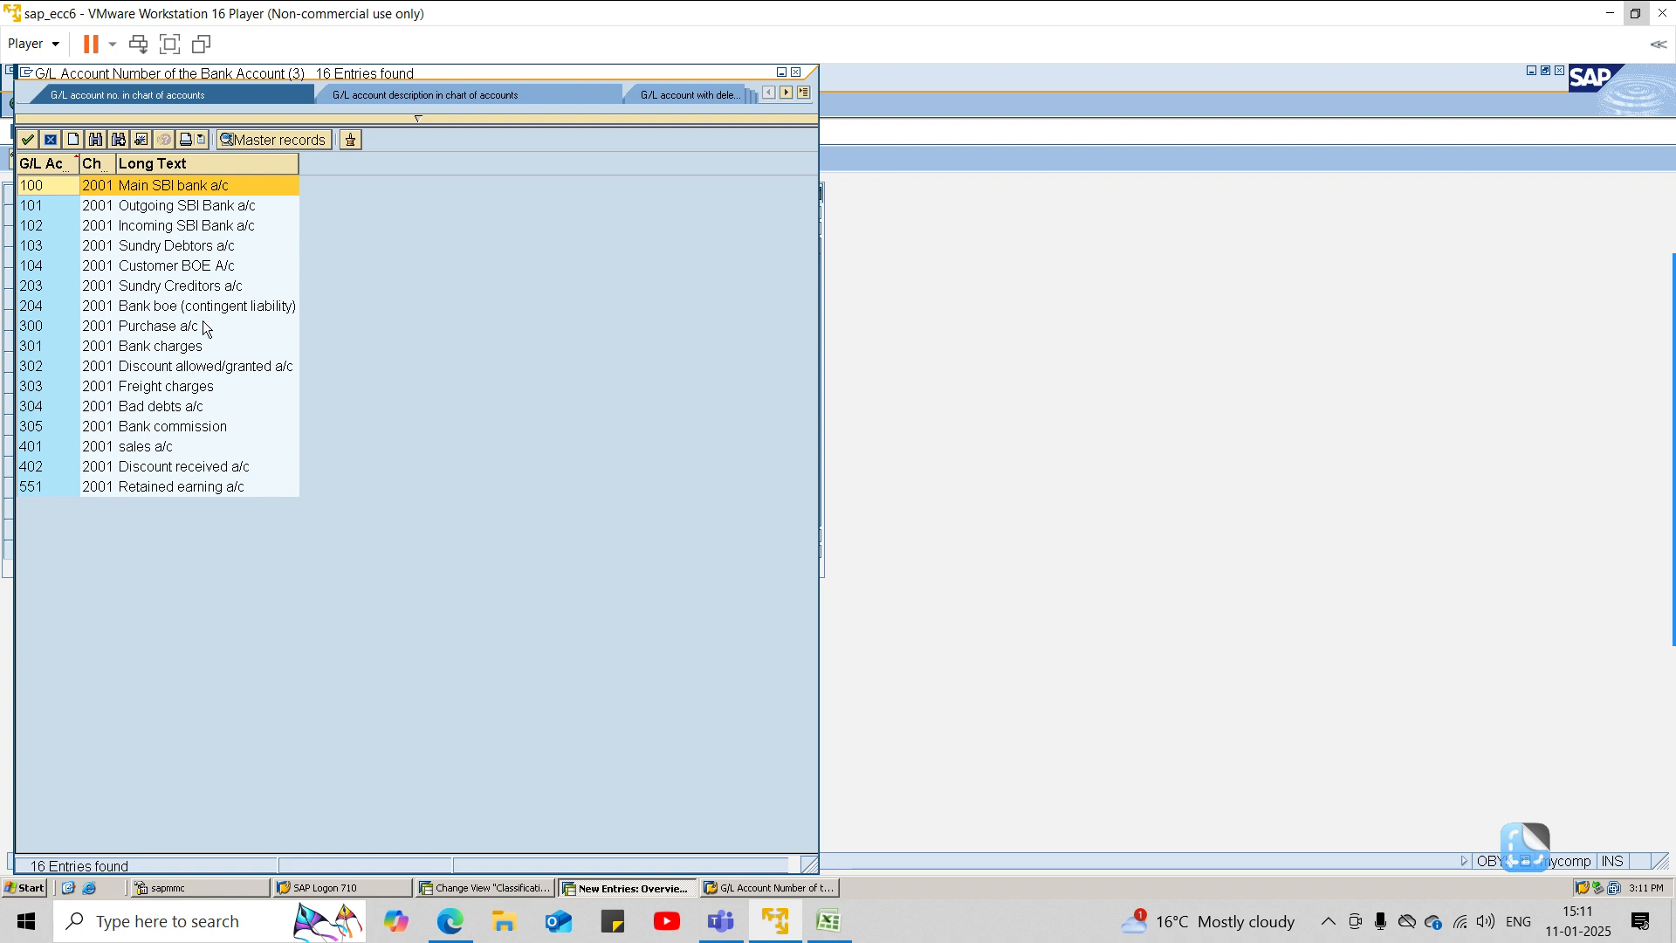
{"action": "double_click", "coordinate": [210, 225]}
Step: Set the new entry's usage to Discounting, special G/L indicator to W and customer reconciliation account to 103, Sundry Debtors a/c
{"action": "left_click", "coordinate": [294, 216]}
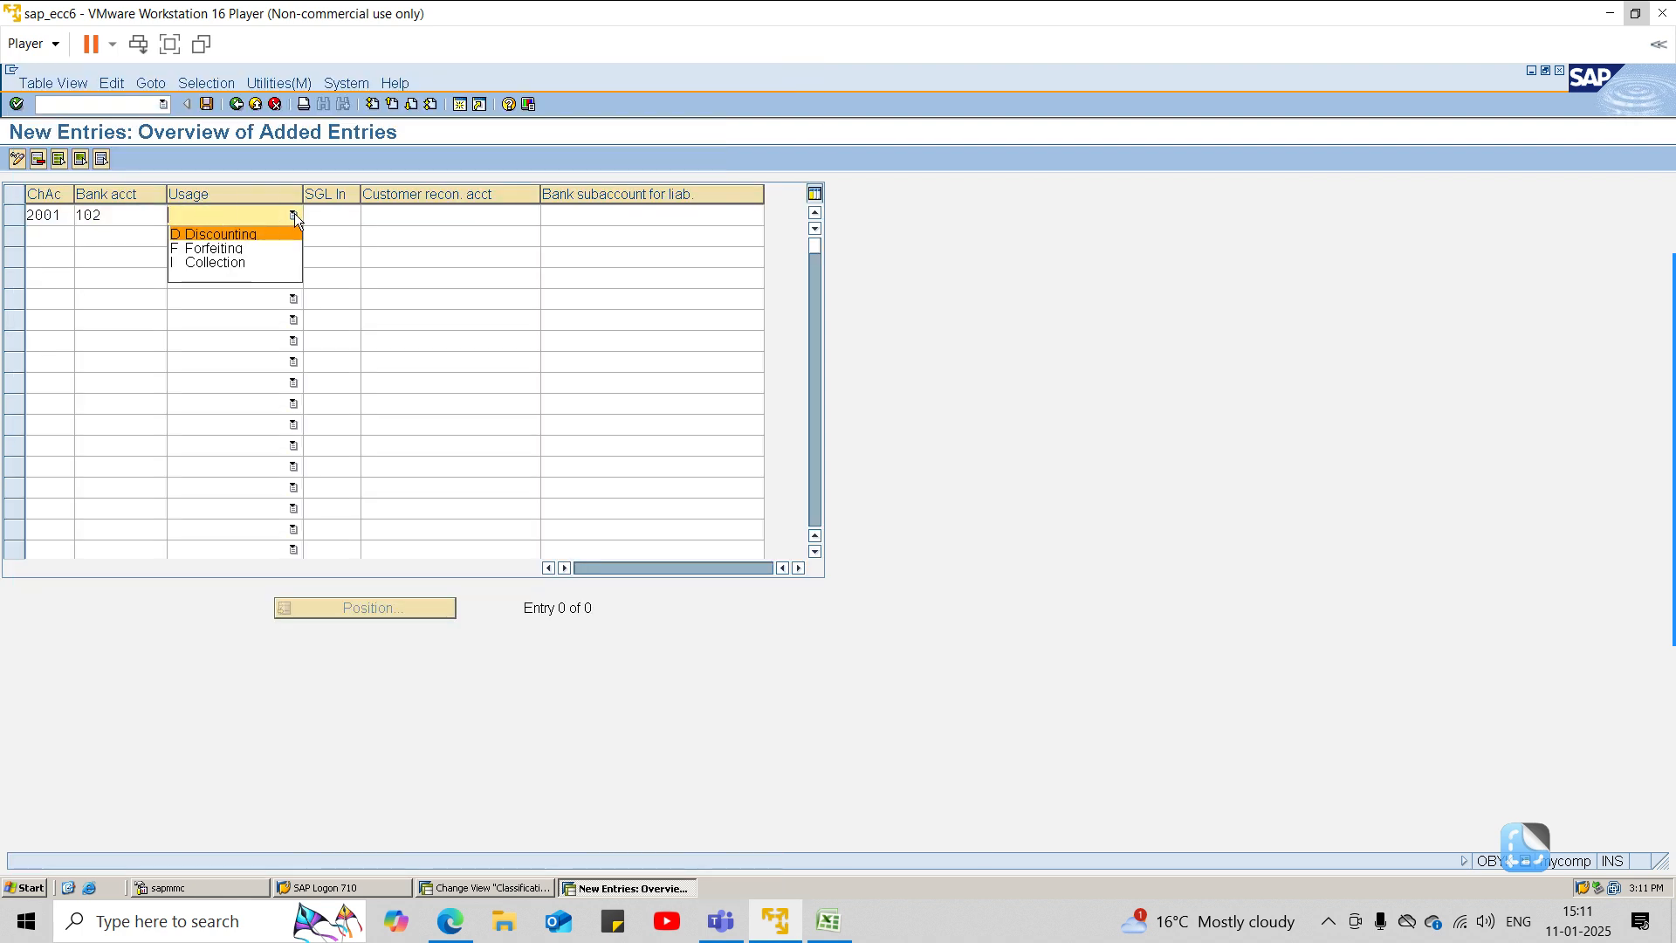
{"action": "left_click", "coordinate": [259, 236]}
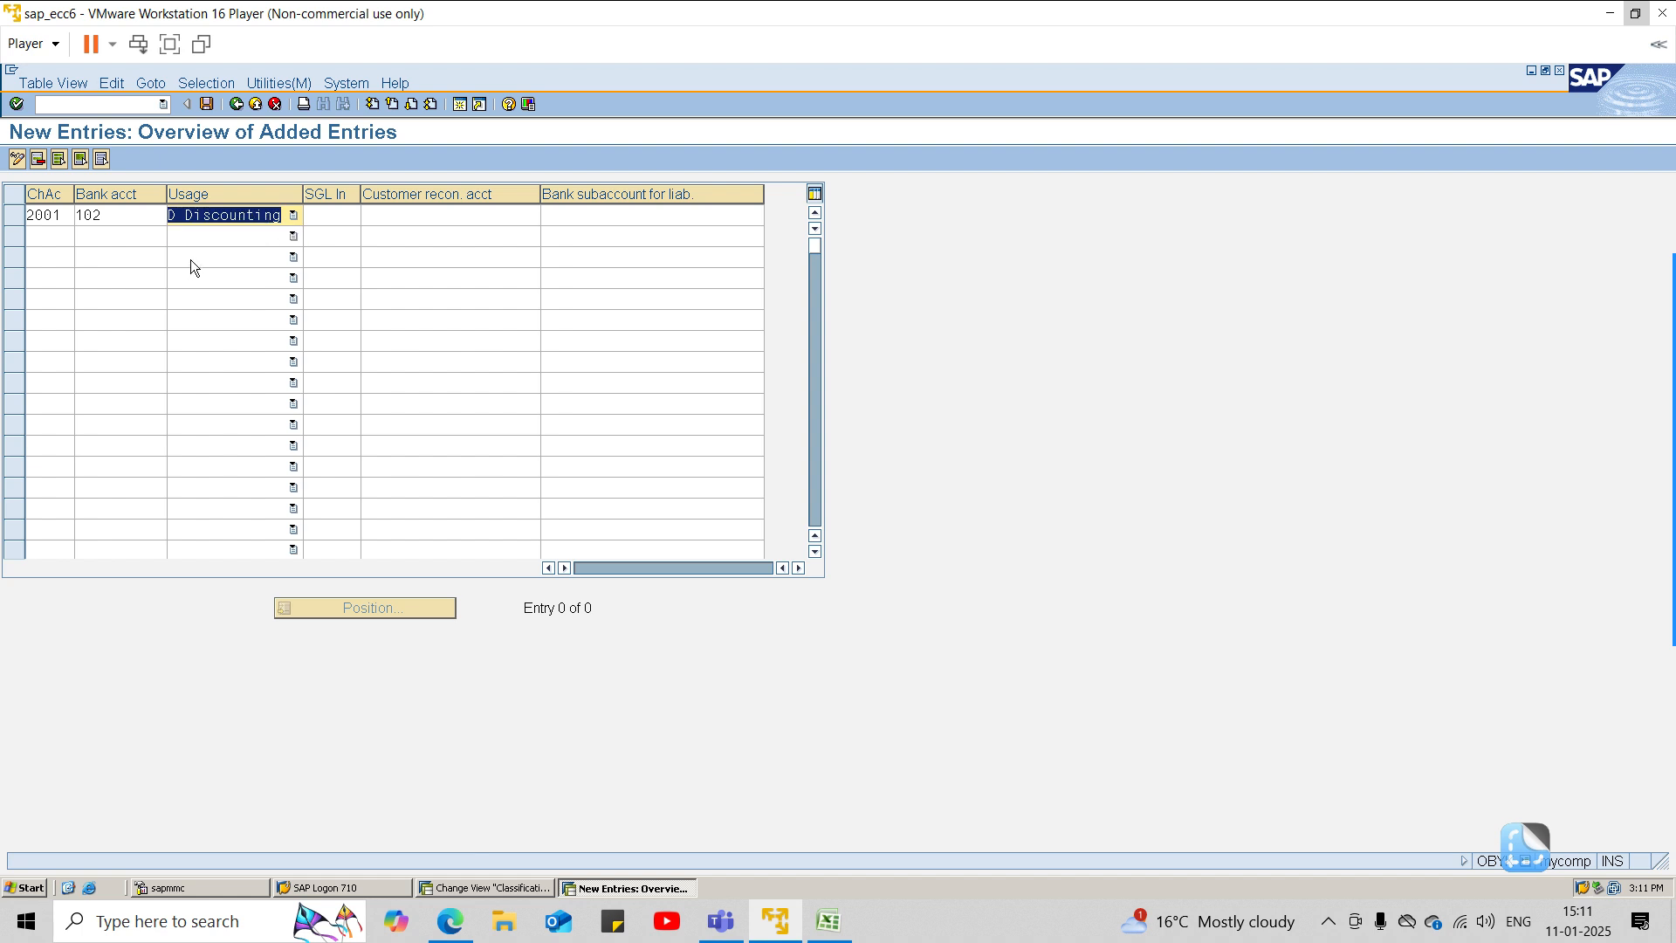
{"action": "left_click", "coordinate": [338, 214]}
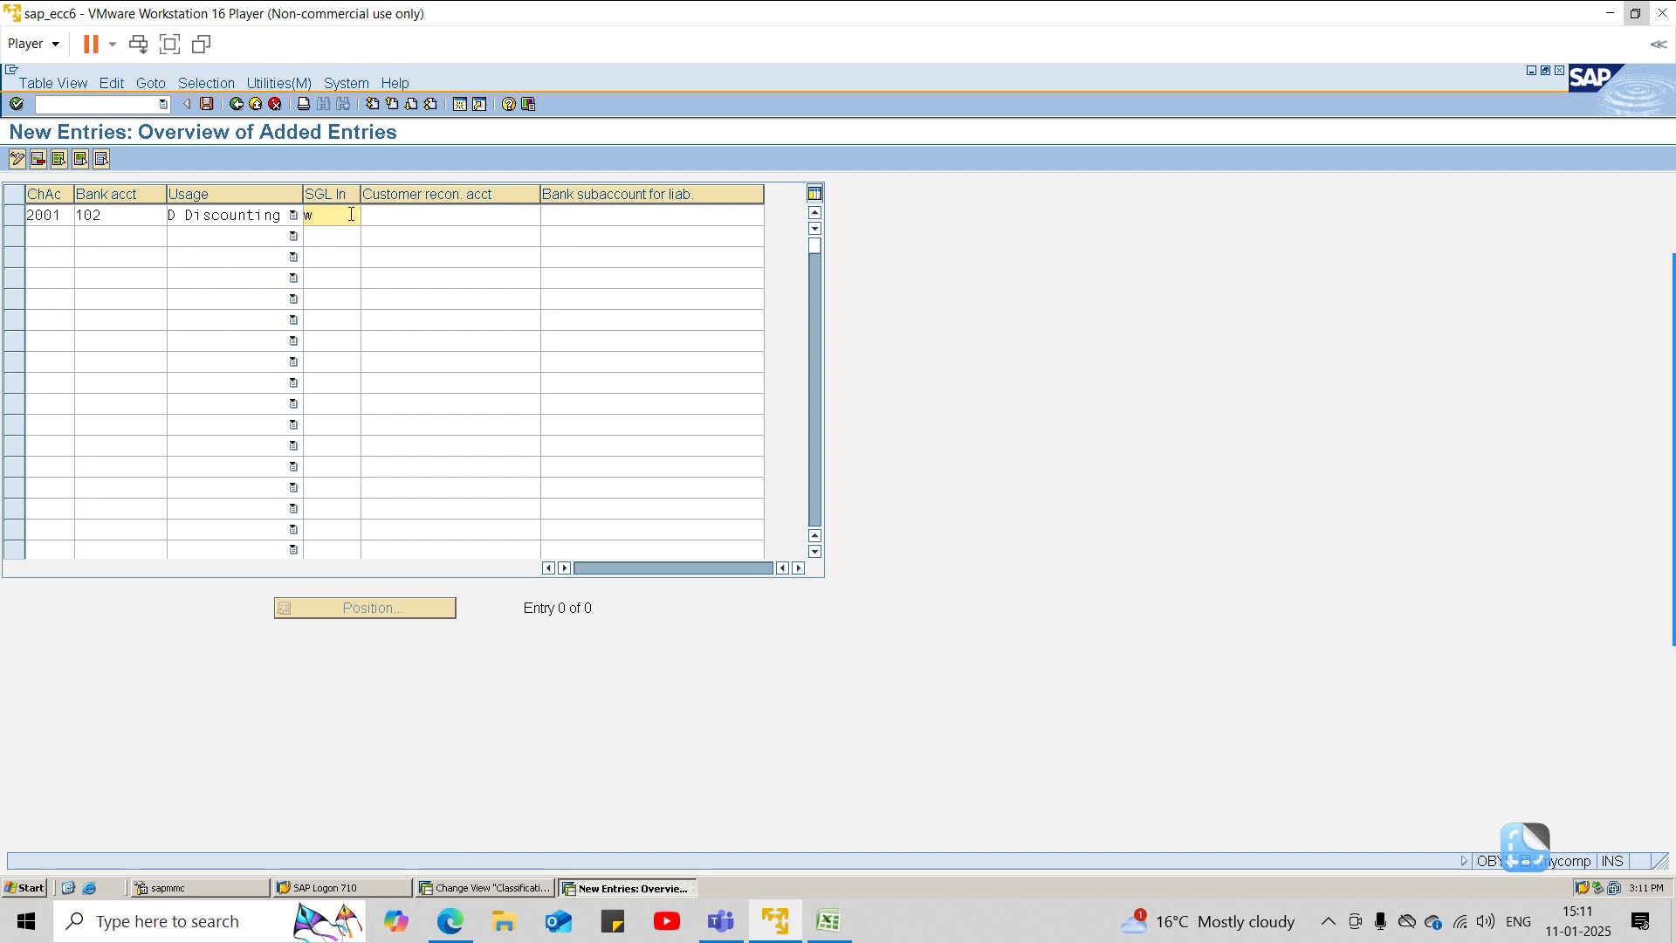
{"action": "left_click", "coordinate": [392, 216]}
{"action": "left_click", "coordinate": [536, 214]}
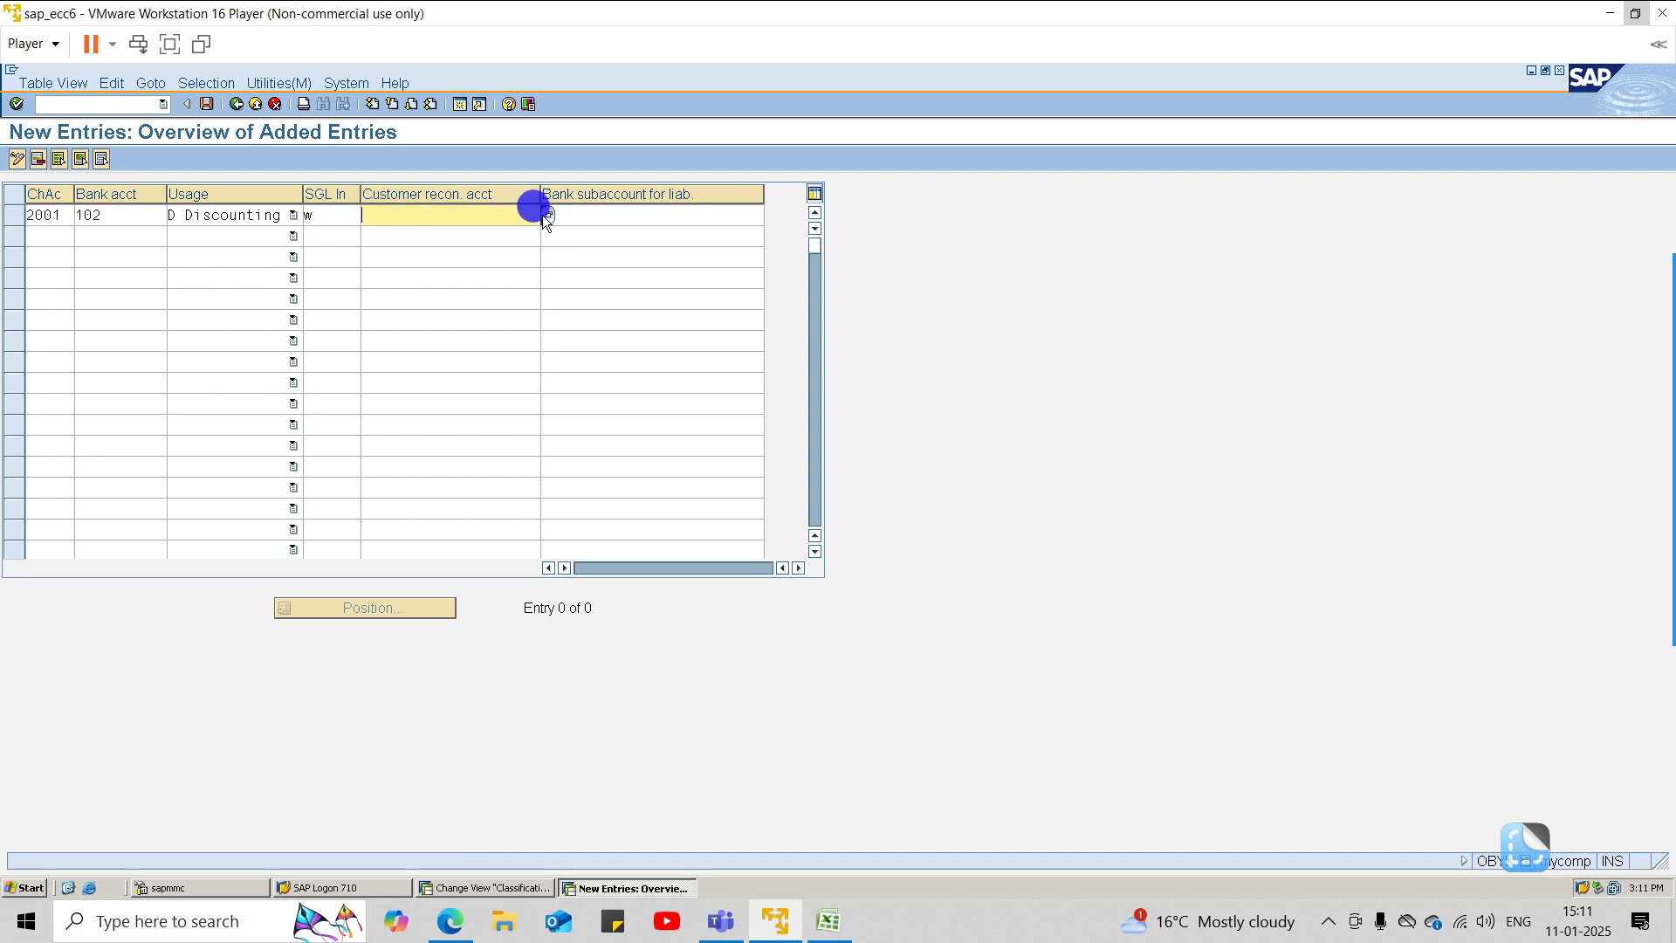
{"action": "left_click", "coordinate": [53, 525]}
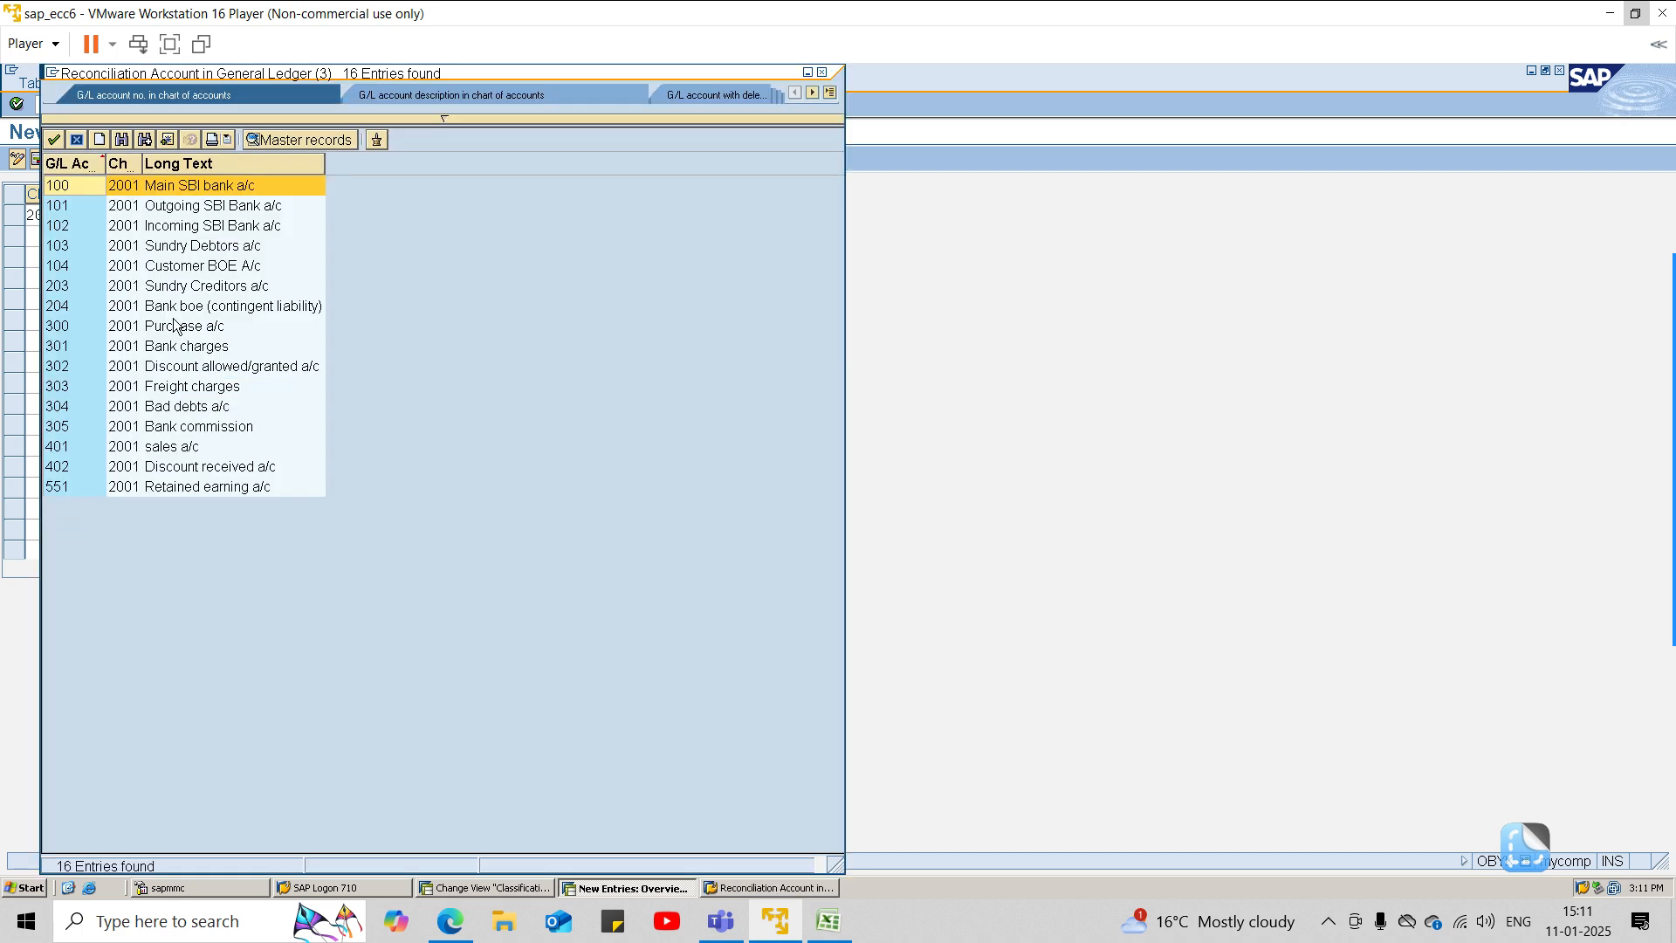
{"action": "double_click", "coordinate": [198, 253]}
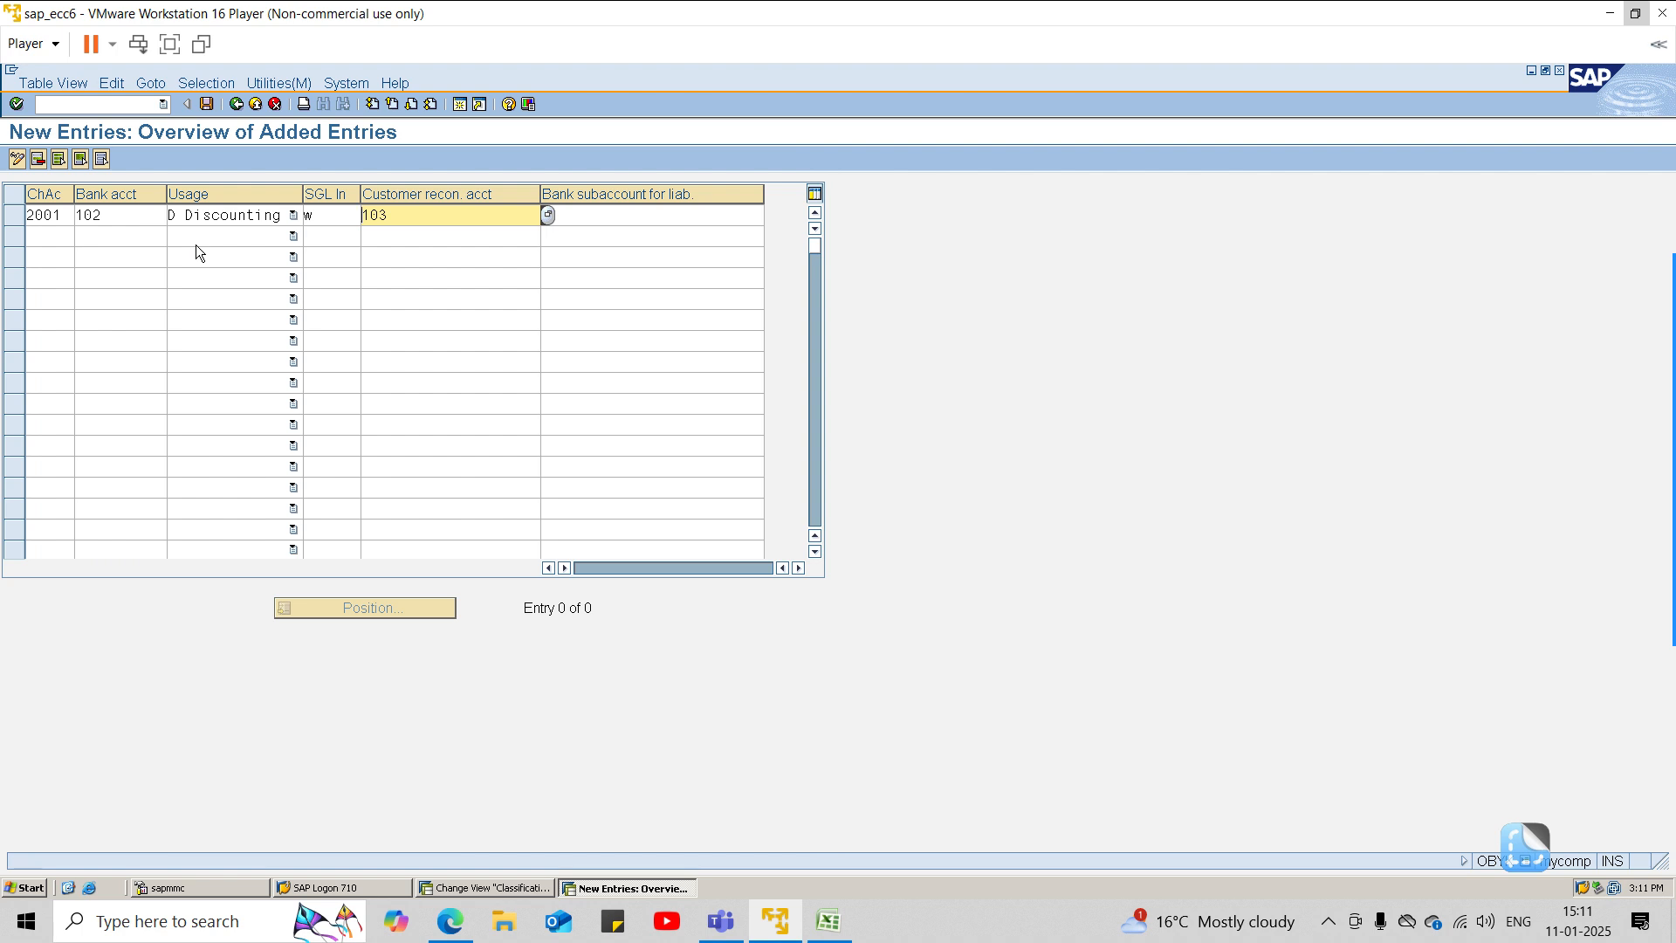
Step: Set the bank subaccount for liability to 204, save the entry and return to the IMG
{"action": "left_click", "coordinate": [681, 213]}
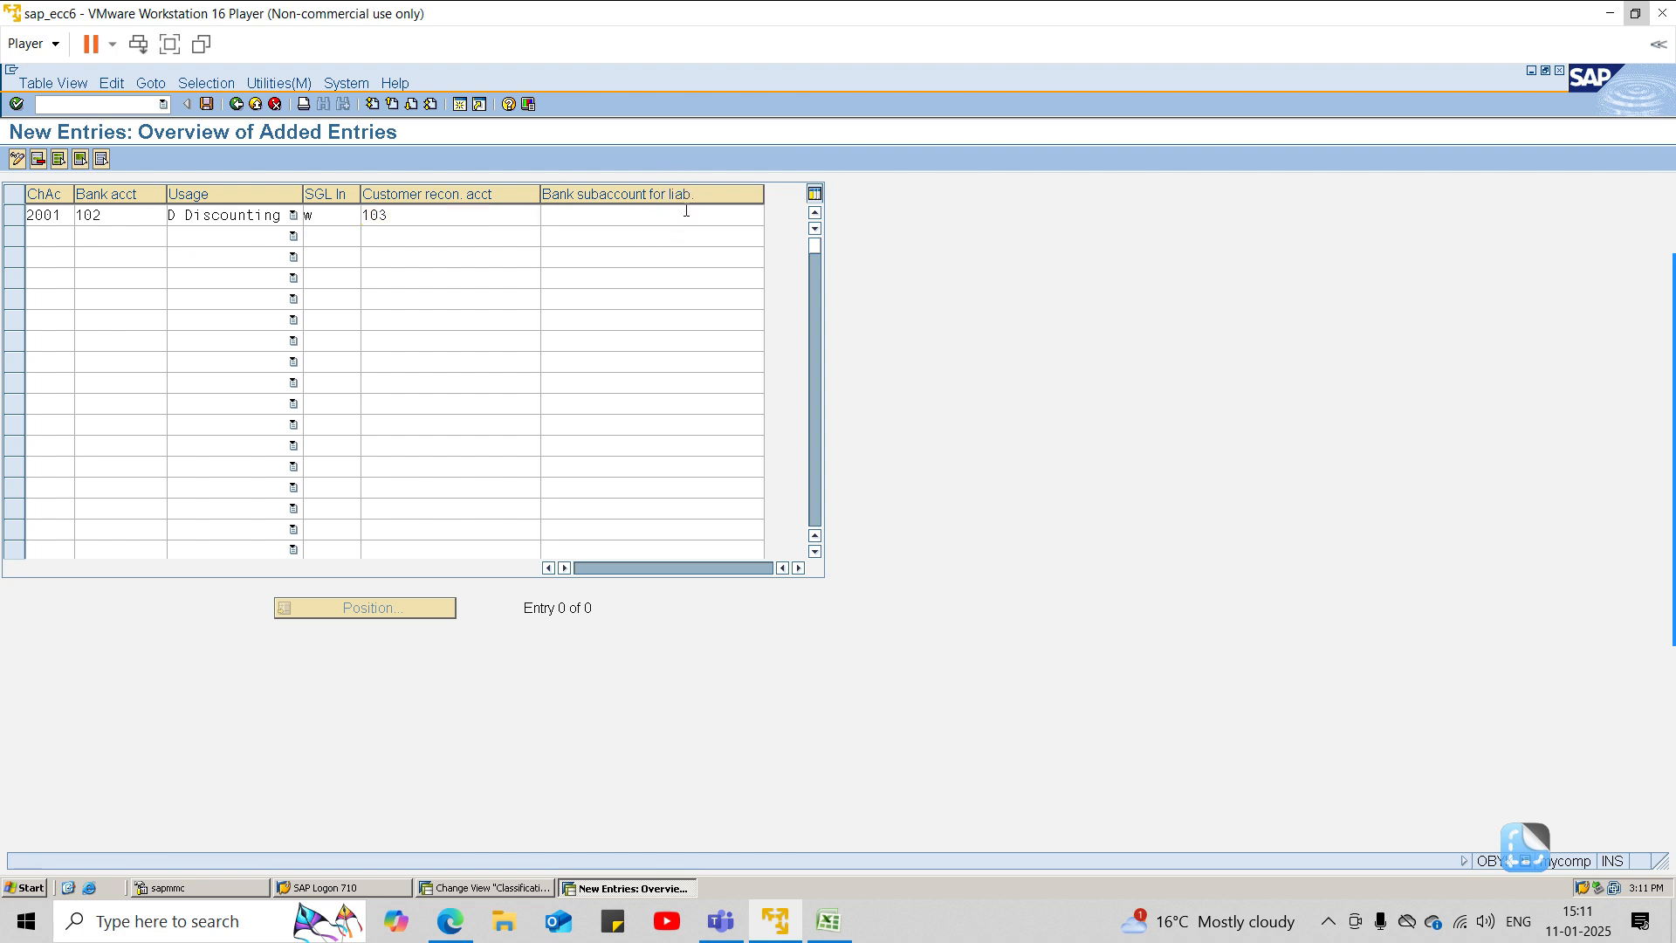
{"action": "left_click", "coordinate": [772, 215]}
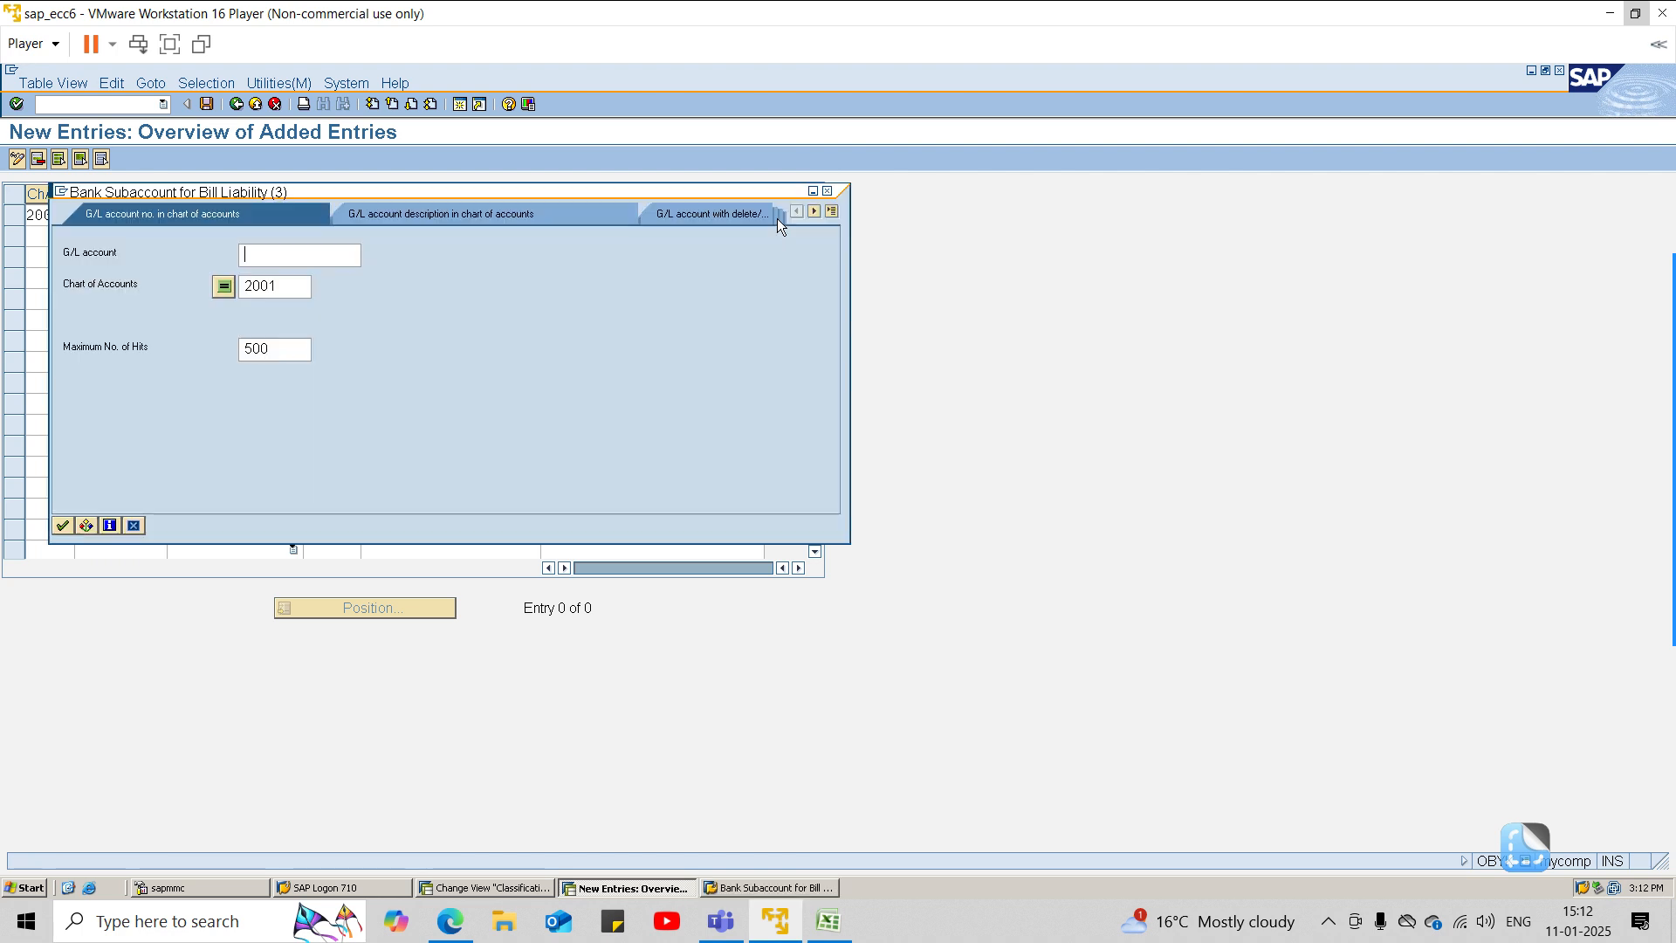
{"action": "left_click", "coordinate": [62, 526]}
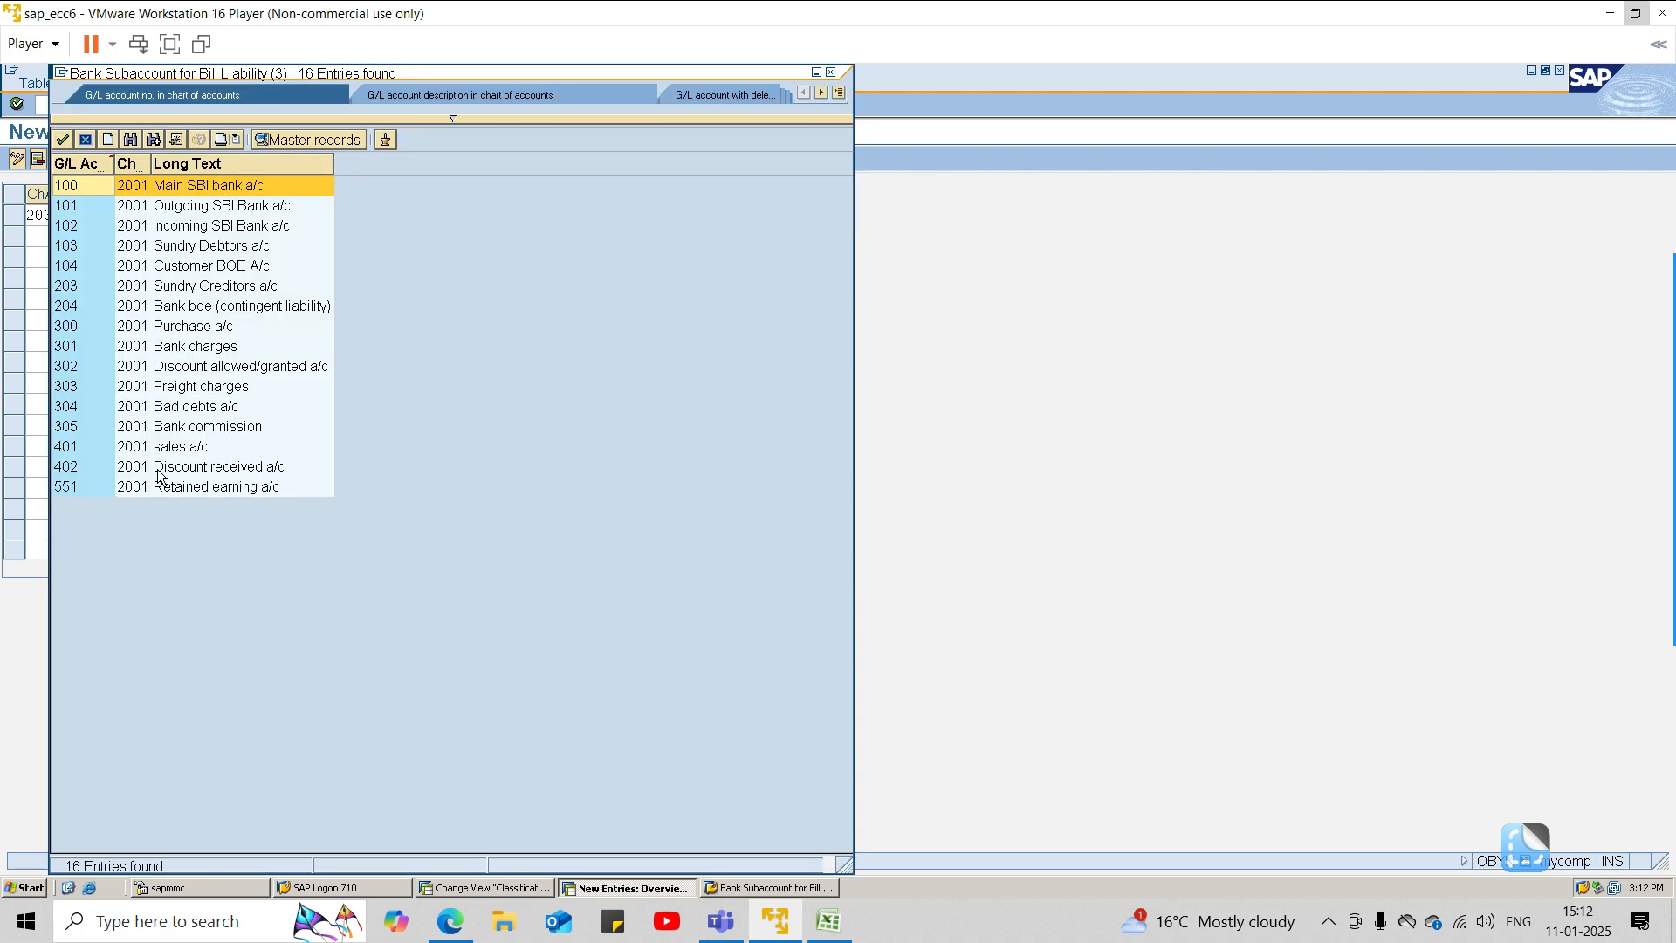
{"action": "double_click", "coordinate": [239, 307]}
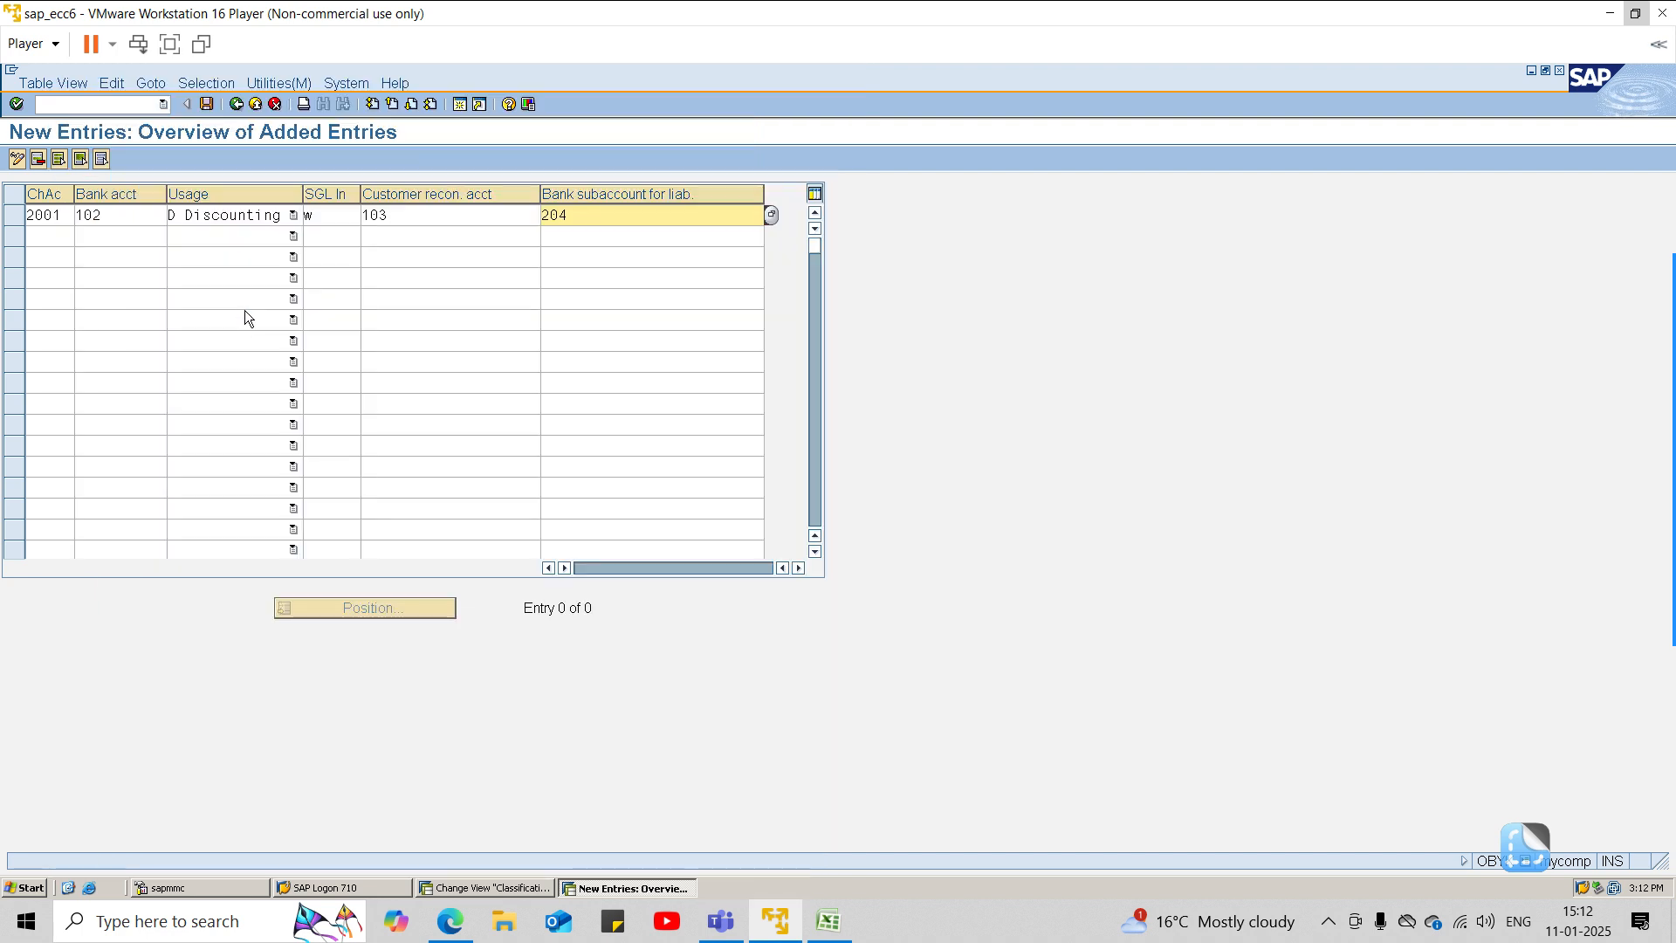
{"action": "key", "text": "Return"}
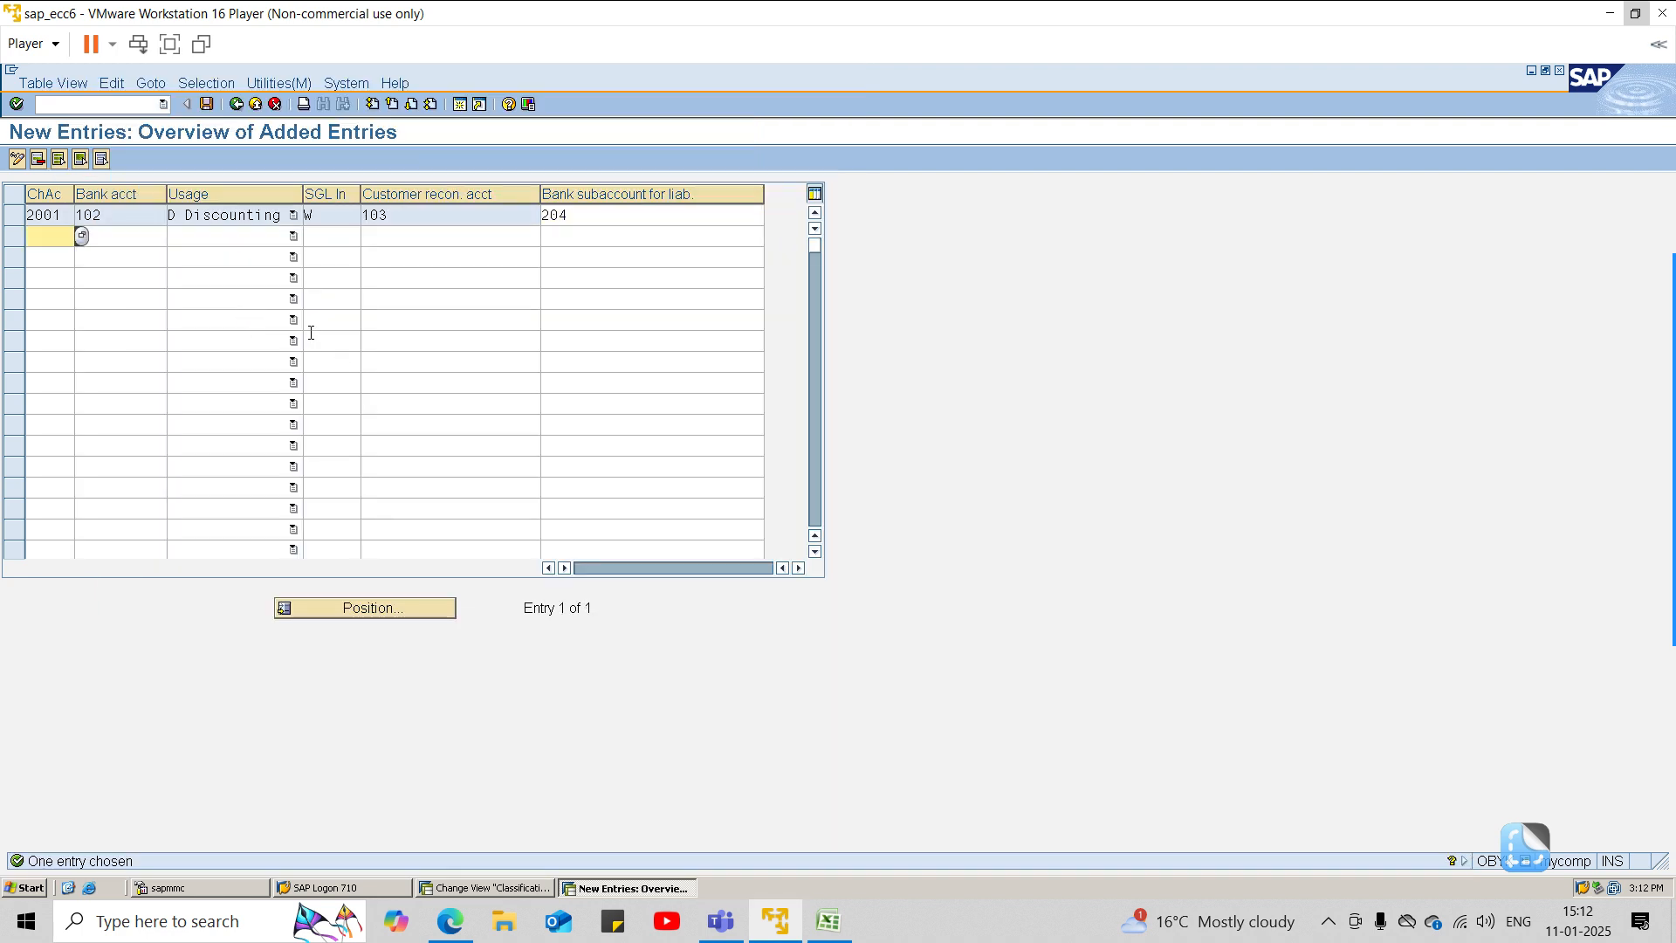
{"action": "left_click", "coordinate": [206, 104]}
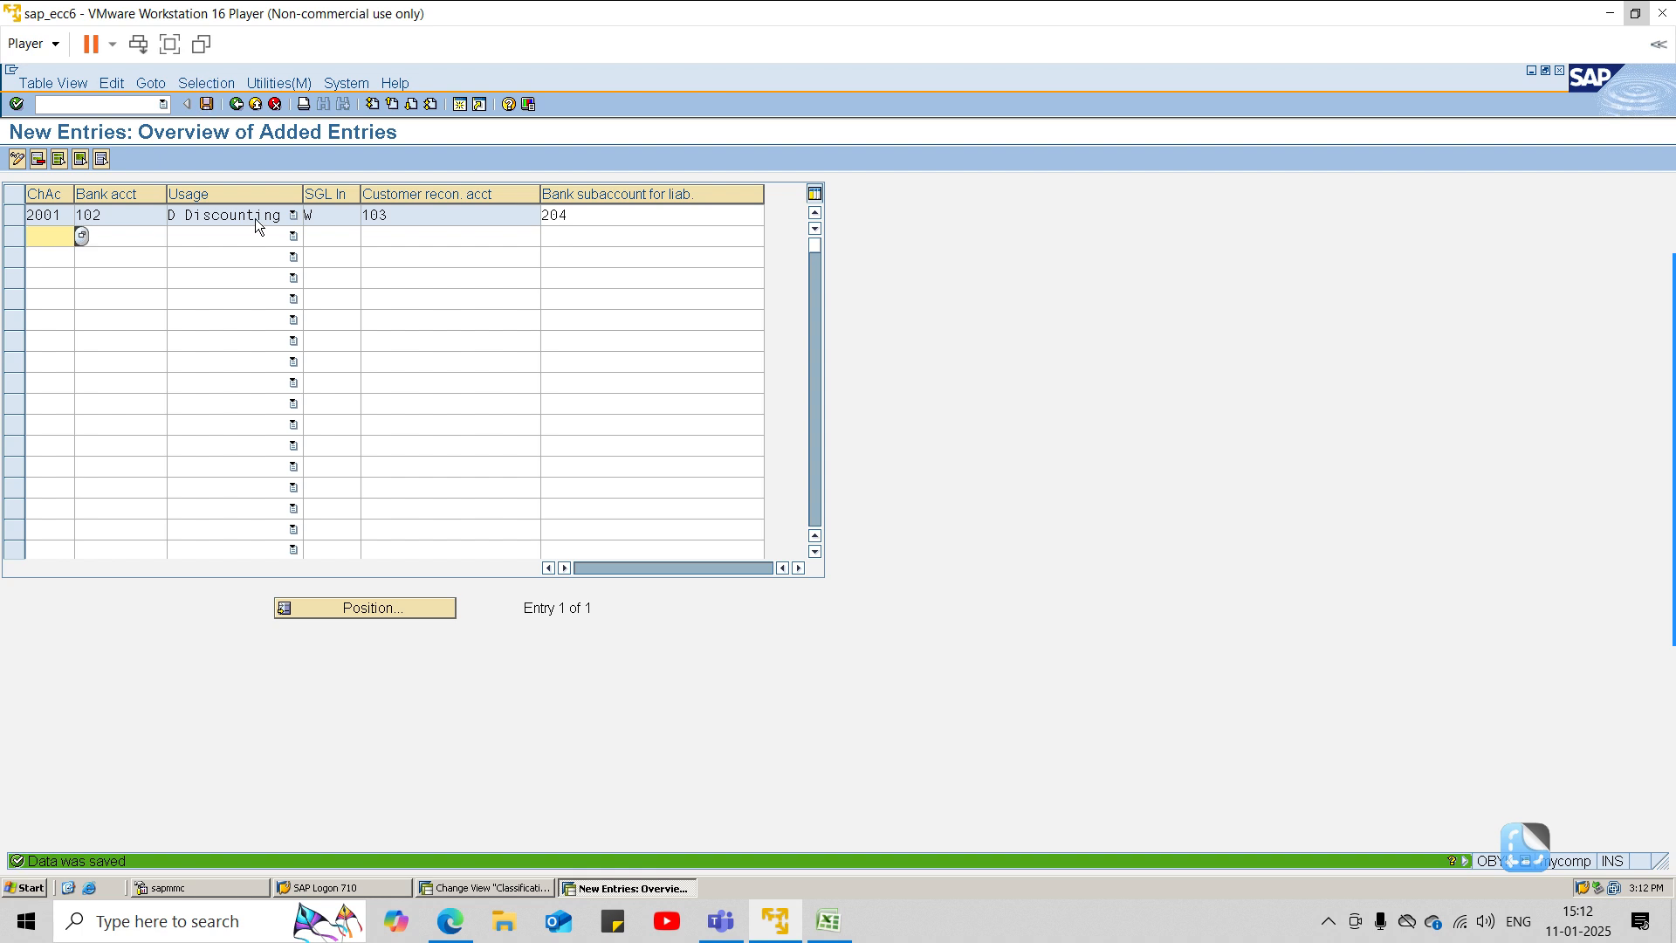
{"action": "left_click", "coordinate": [236, 104]}
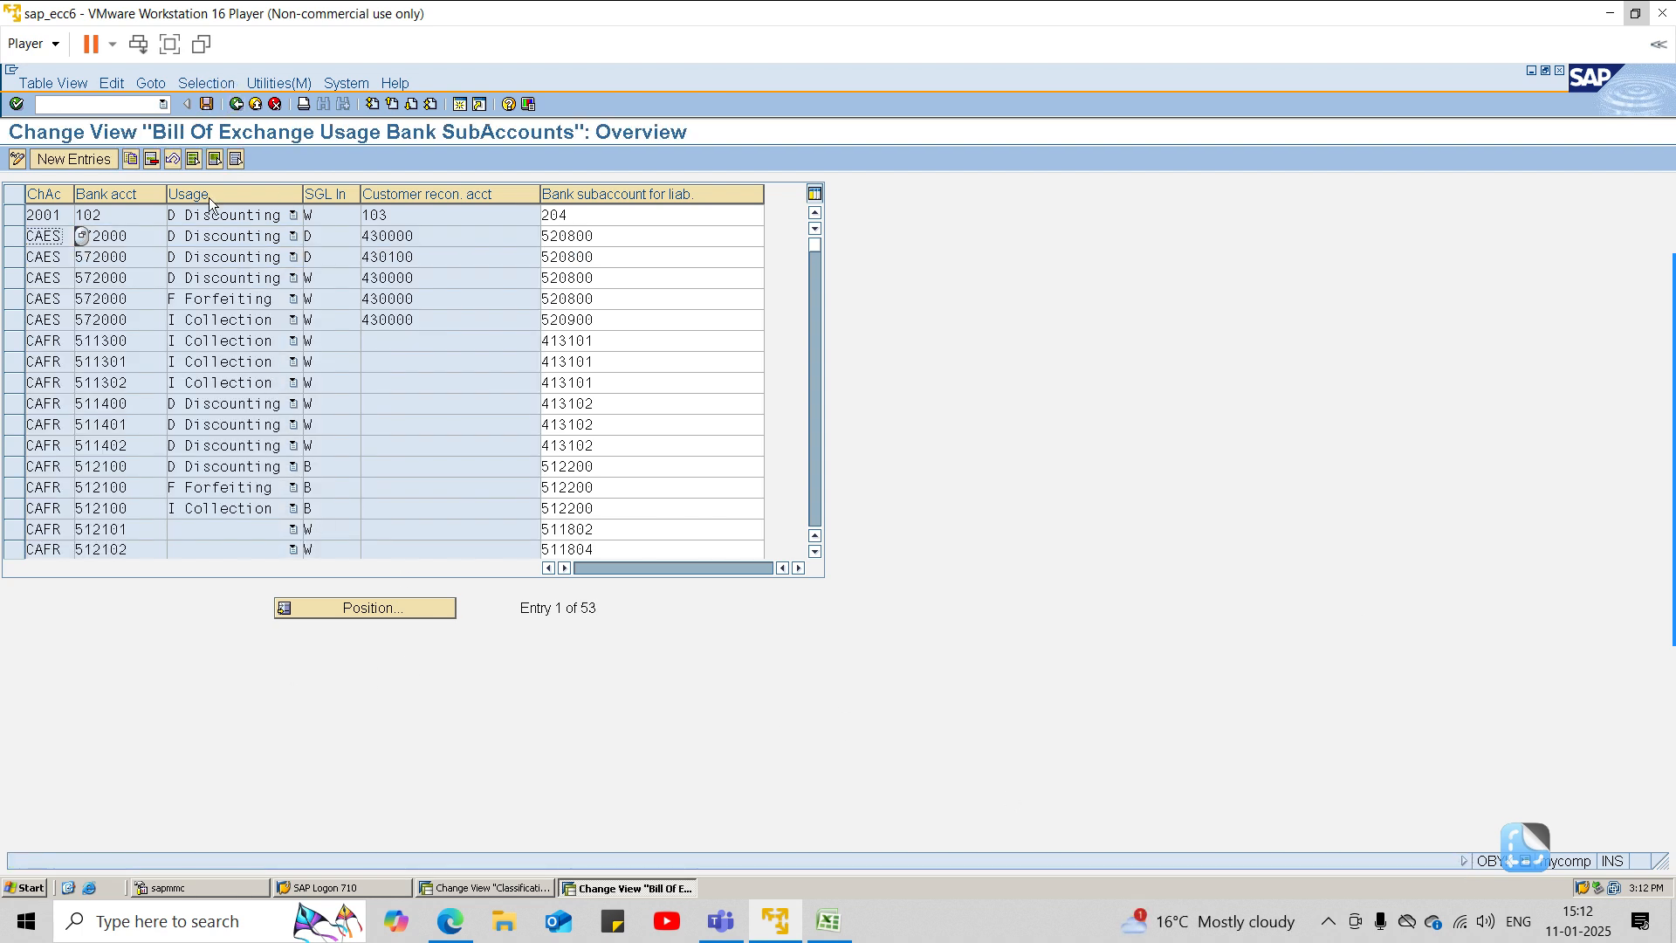
{"action": "left_click", "coordinate": [236, 103]}
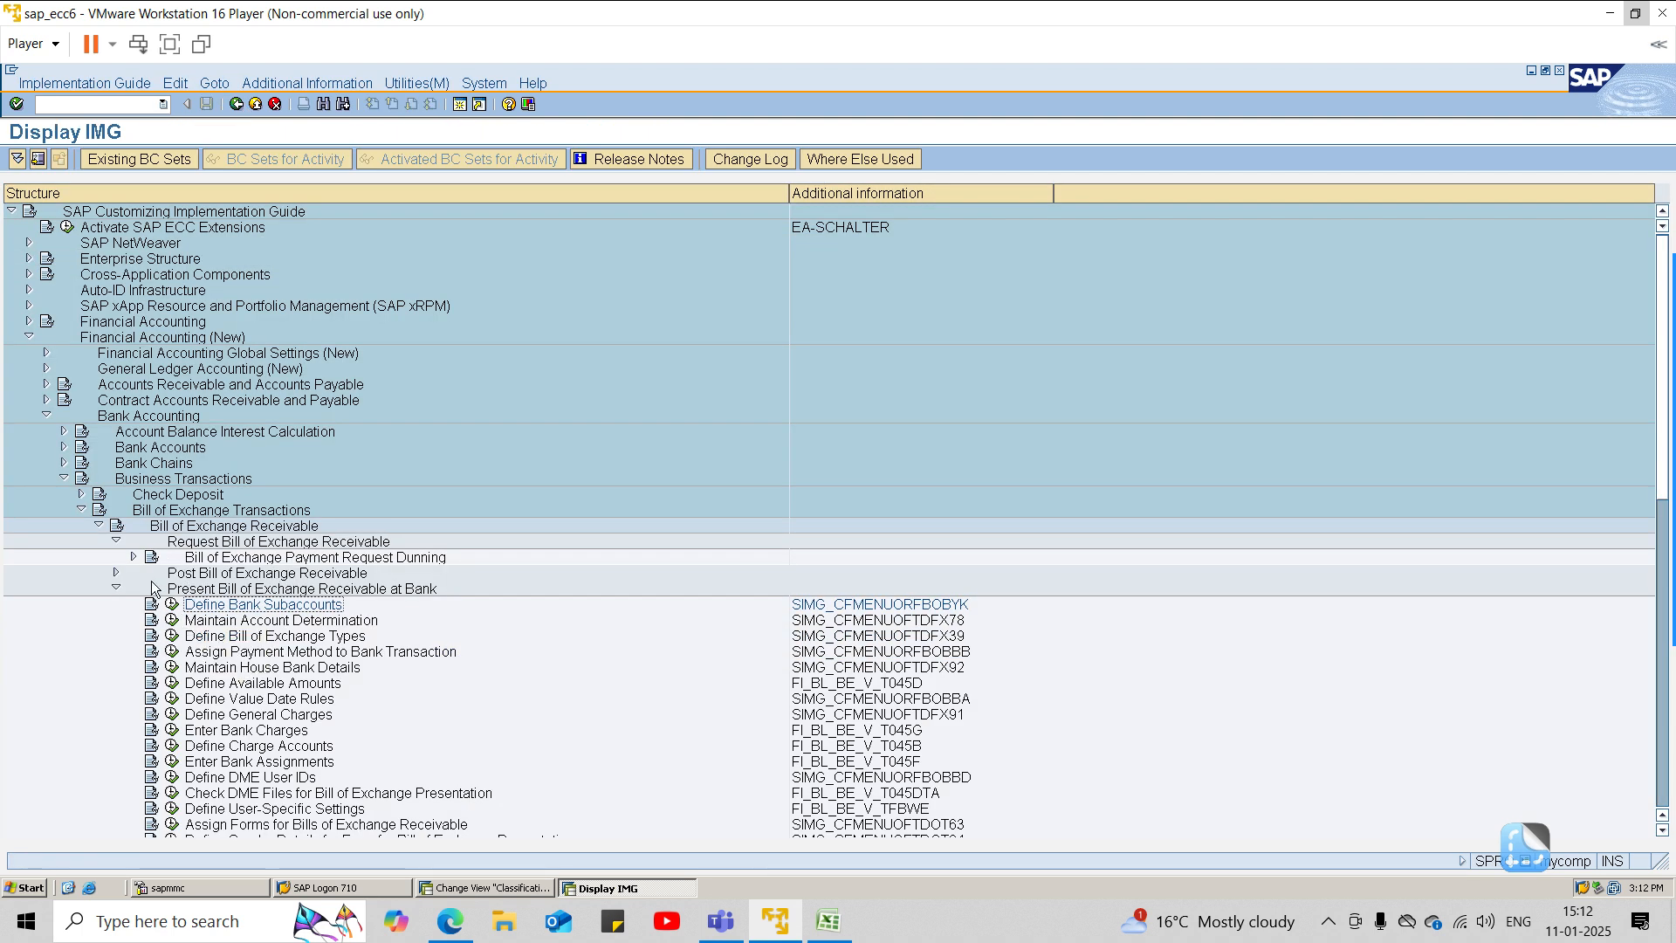
Step: Collapse the Post Bill of Exchange Receivable, Bill of Exchange Receivable, Bill of Exchange Transactions and Business Transactions nodes in the IMG
{"action": "left_click", "coordinate": [117, 573]}
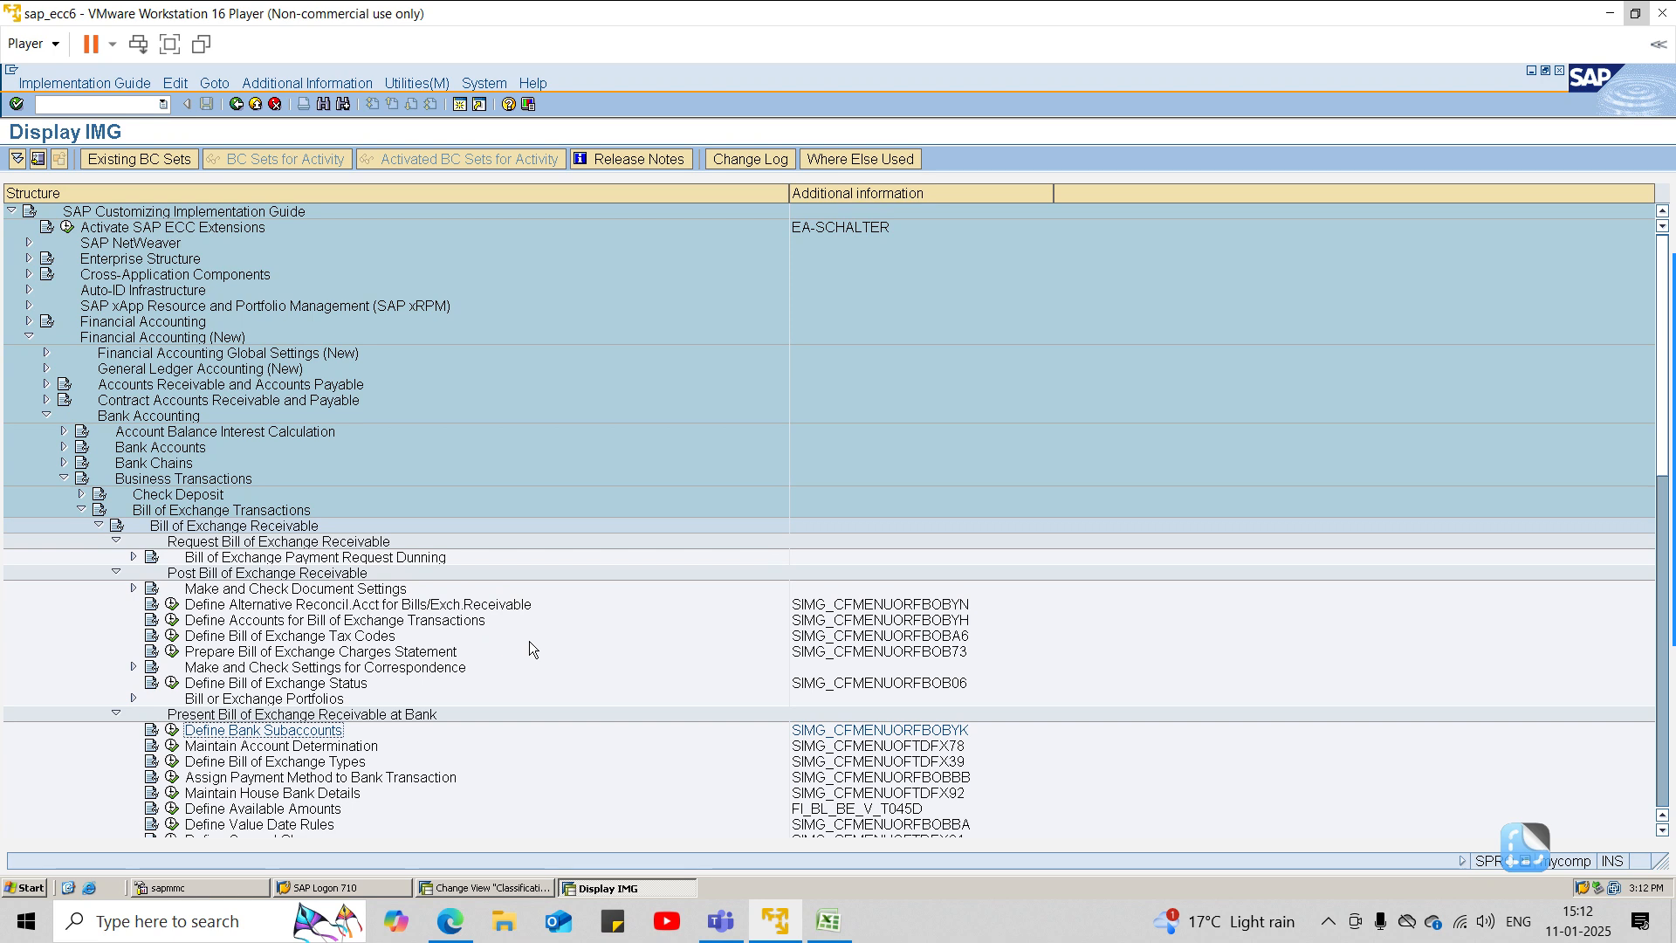
{"action": "scroll", "coordinate": [323, 651], "scroll_direction": "down", "scroll_amount": 2}
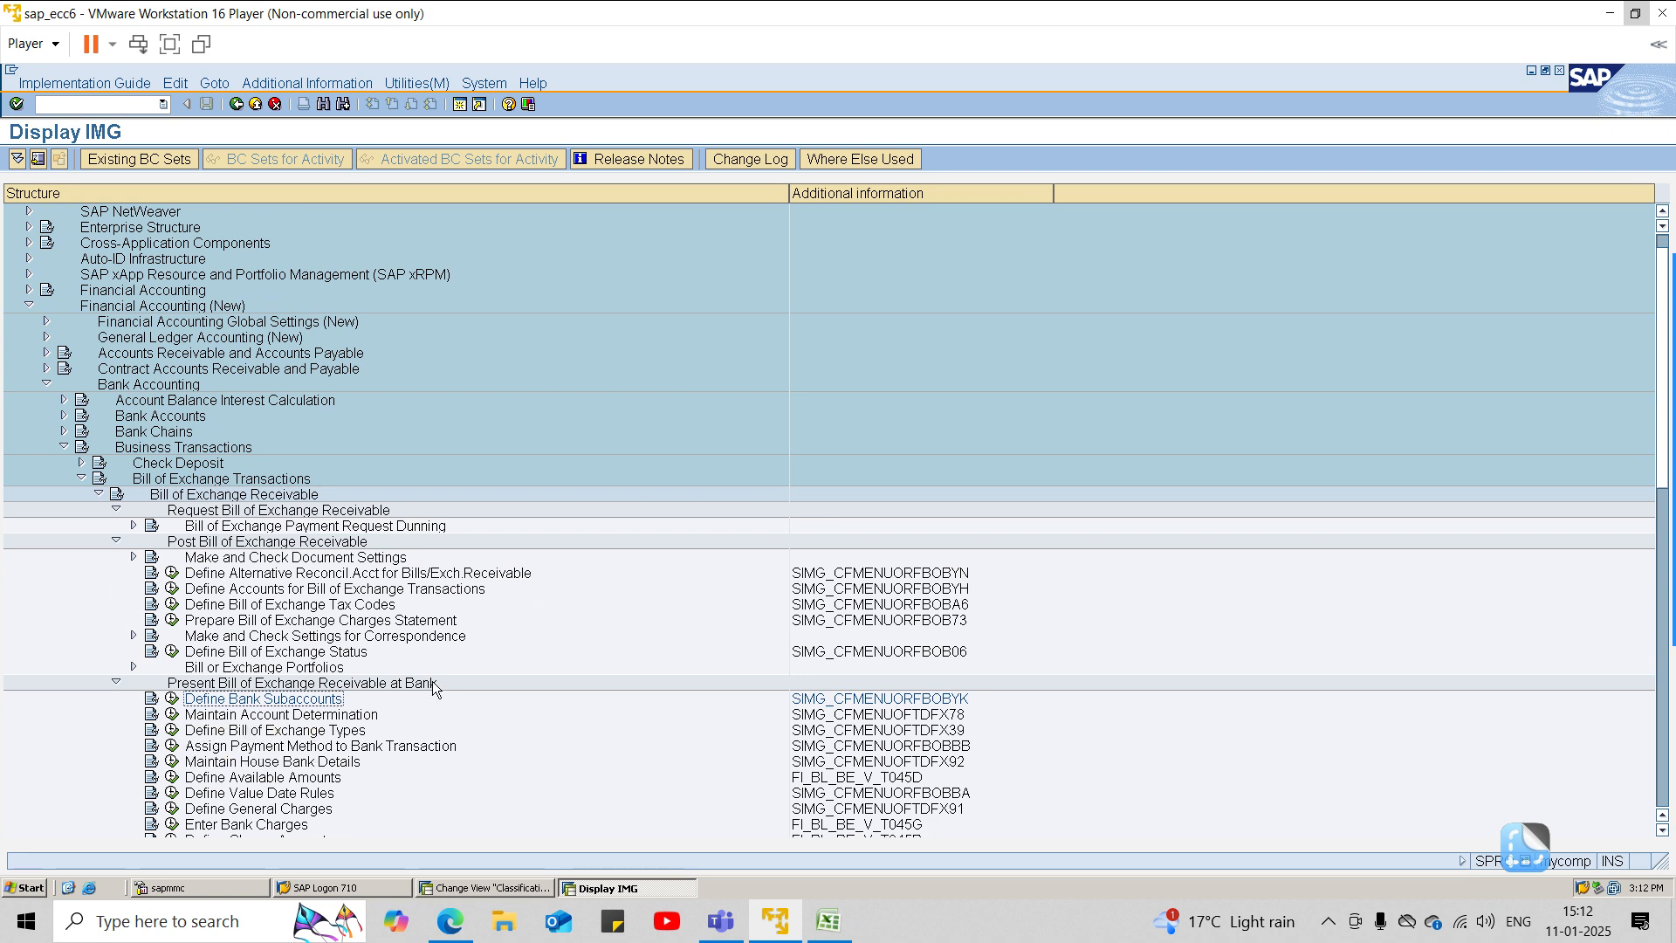
{"action": "left_click", "coordinate": [115, 539]}
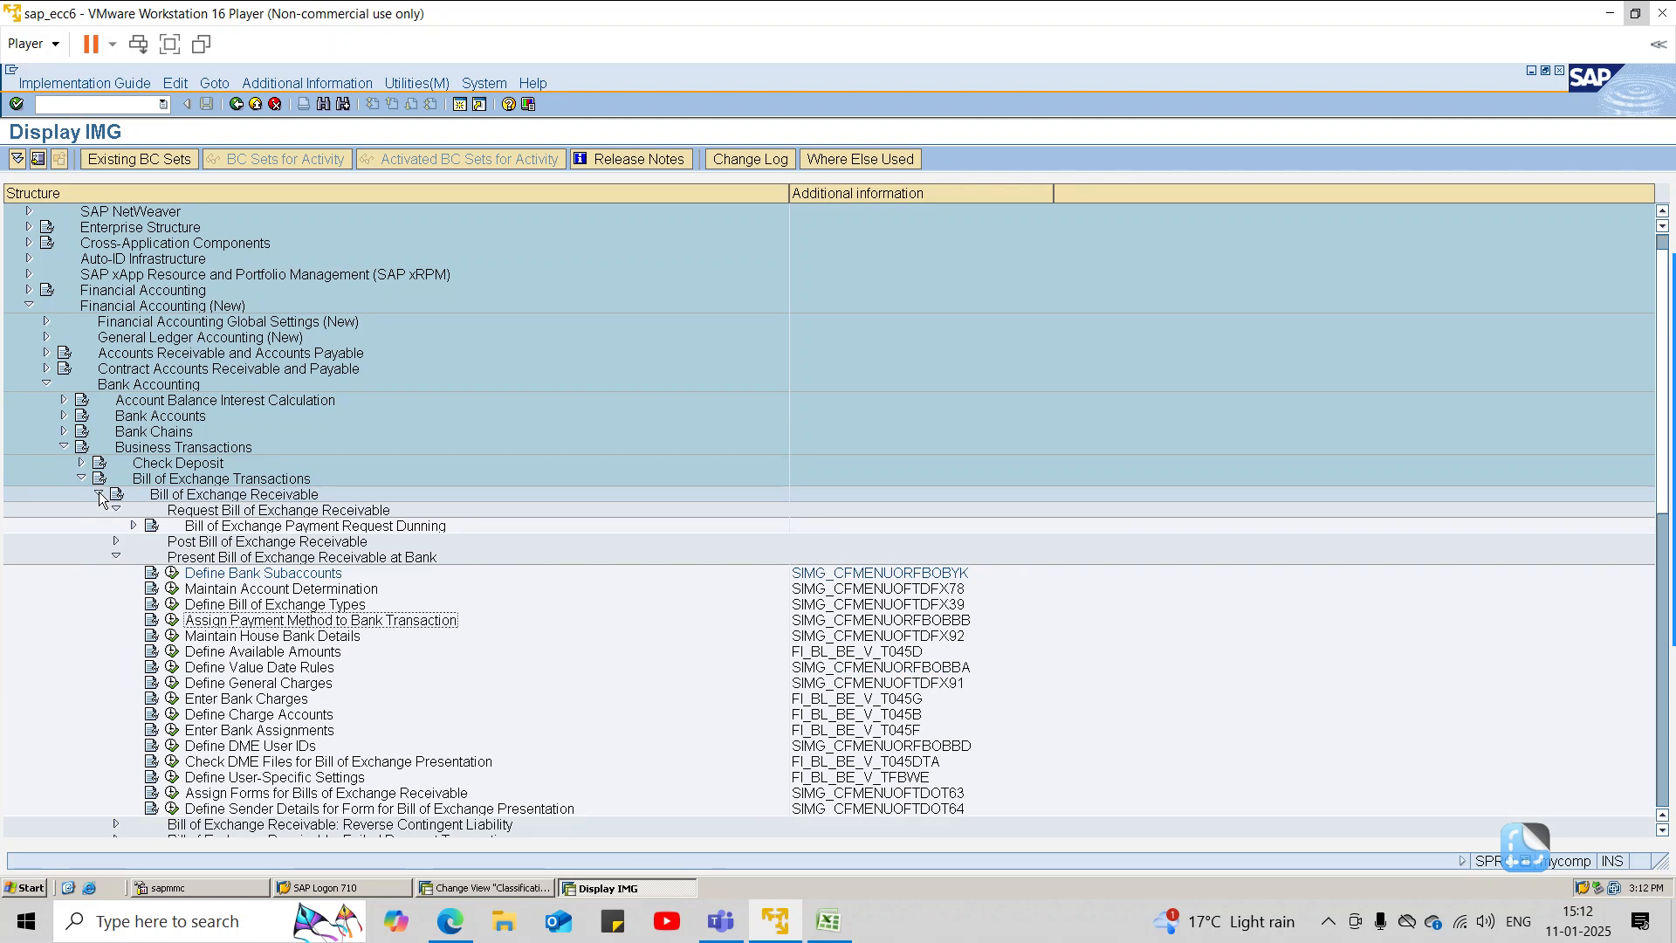
{"action": "left_click", "coordinate": [99, 494]}
{"action": "left_click", "coordinate": [81, 478]}
{"action": "left_click", "coordinate": [64, 448]}
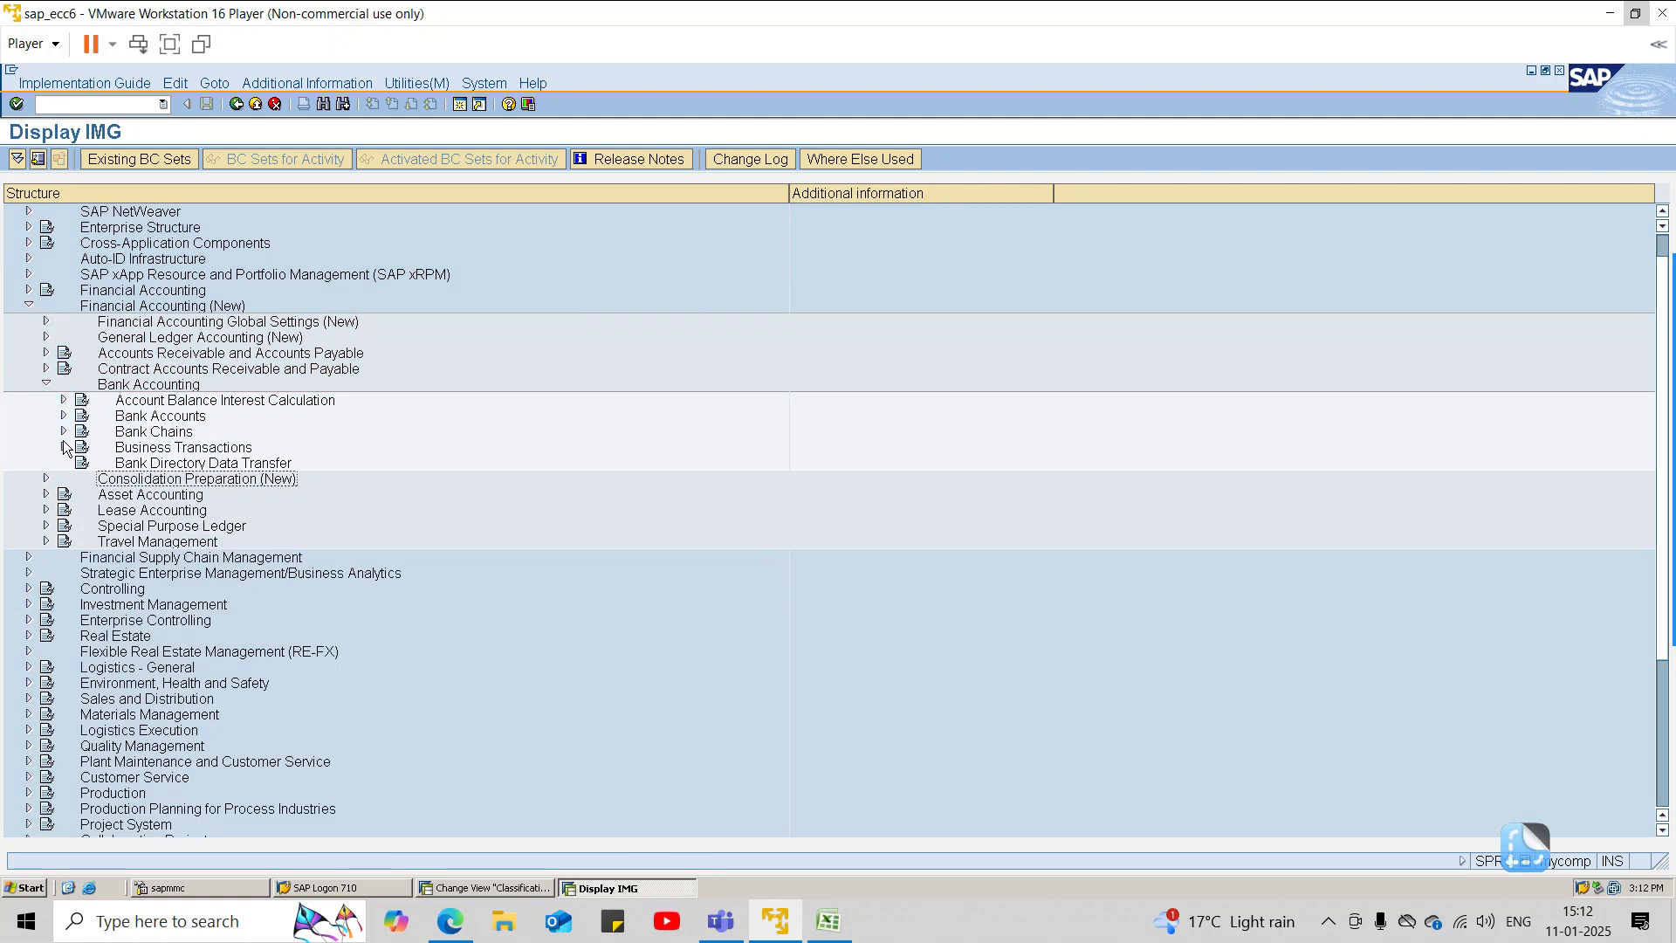
Step: Leave the IMG, start customer invoice entry with transaction FB70 and confirm company code 1001
{"action": "left_click", "coordinate": [119, 104]}
{"action": "type", "text": "/n"}
{"action": "key", "text": "Return"}
{"action": "type", "text": "fb"}
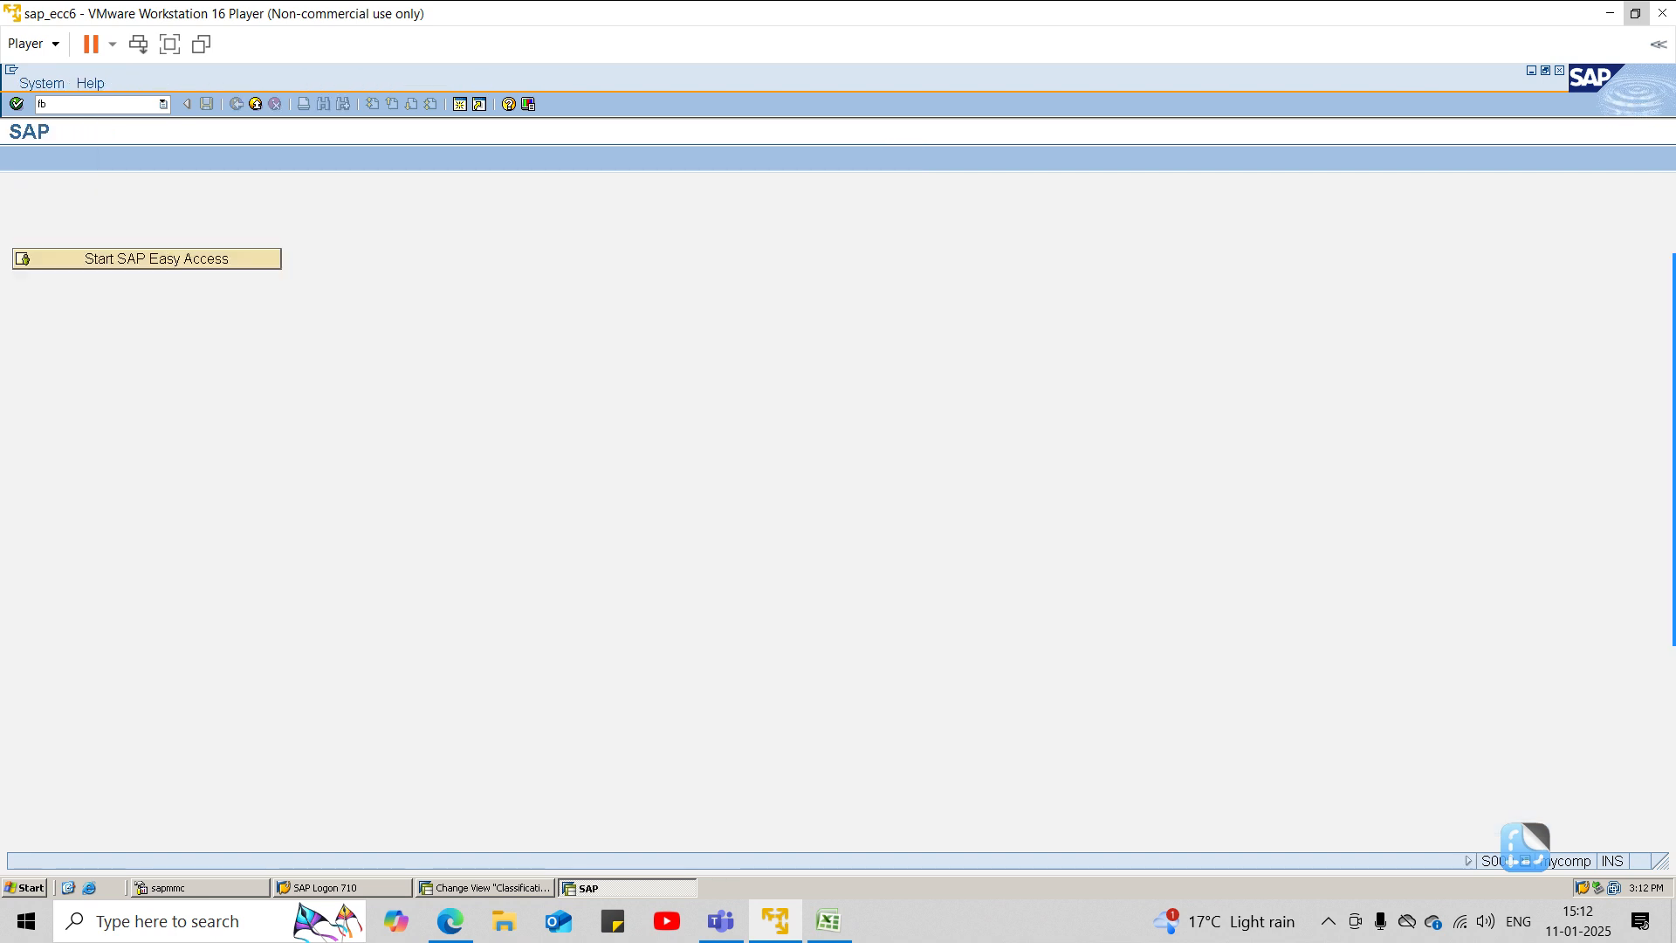
{"action": "type", "text": "70"}
{"action": "key", "text": "Return"}
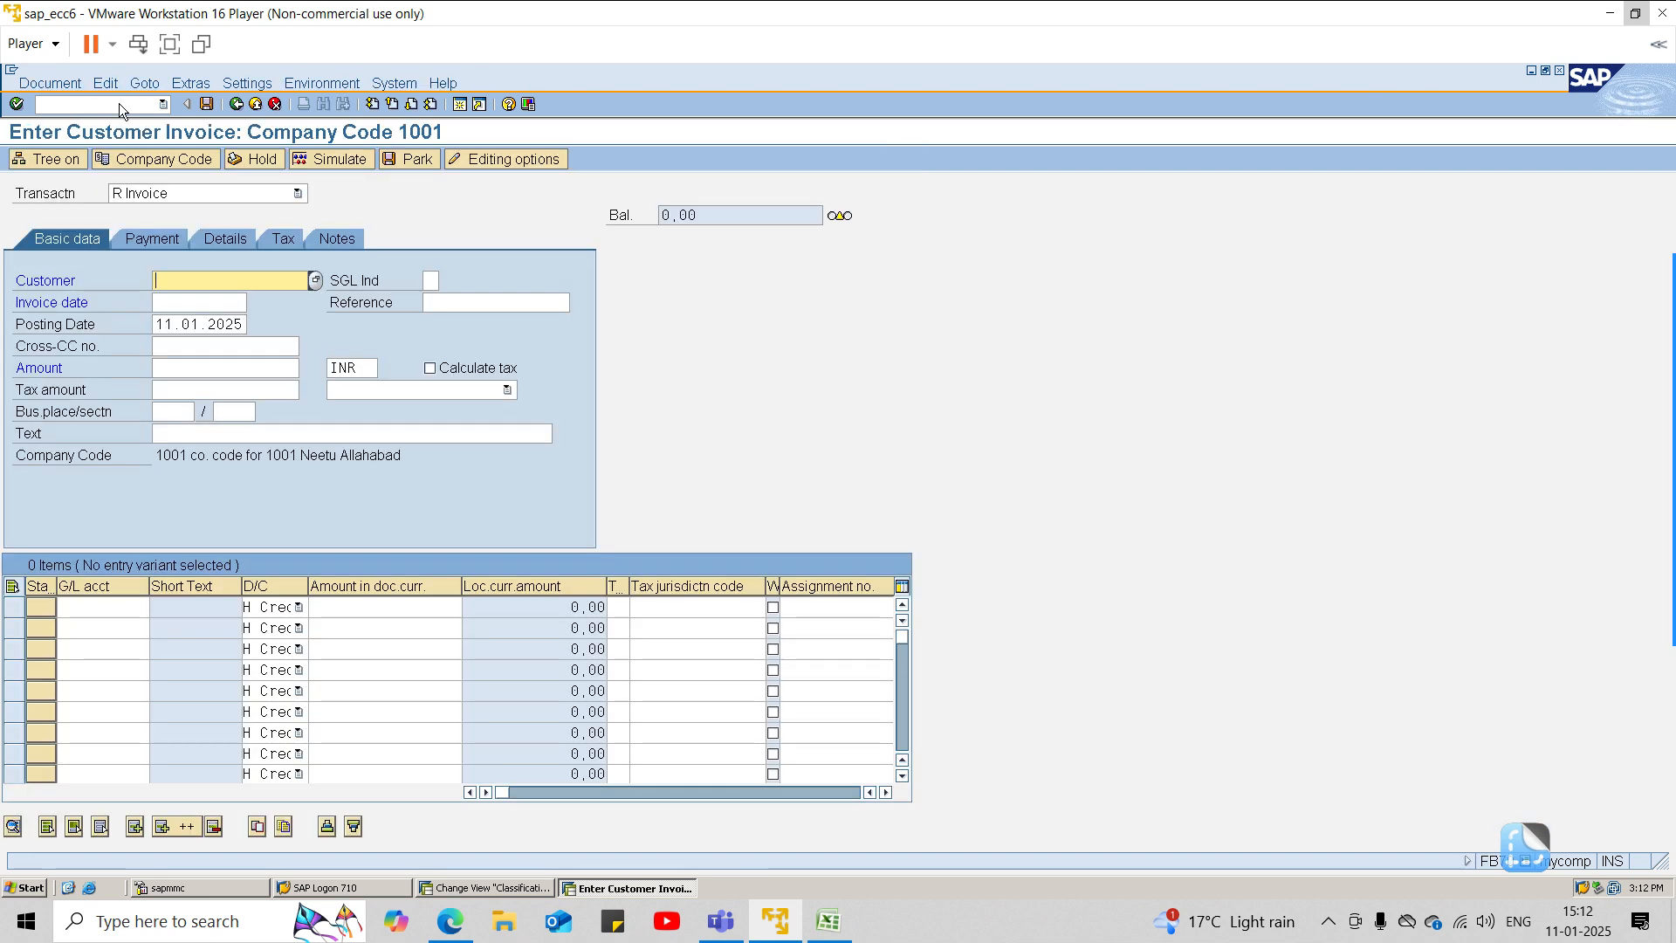
{"action": "left_click", "coordinate": [195, 161]}
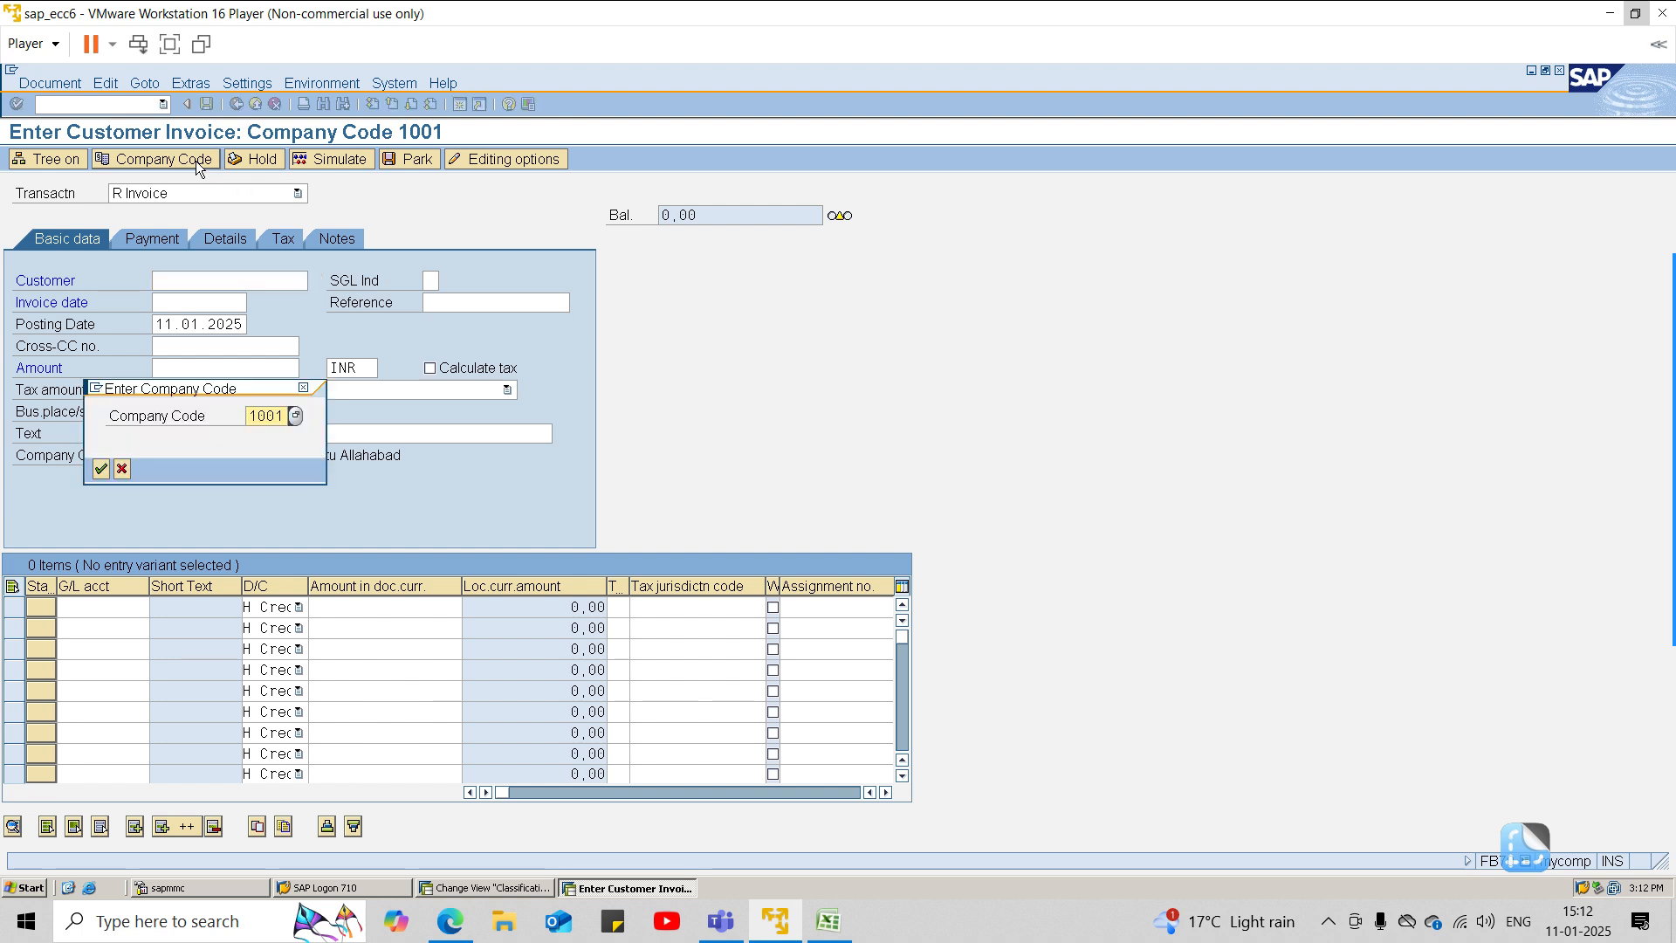
{"action": "left_click", "coordinate": [100, 471]}
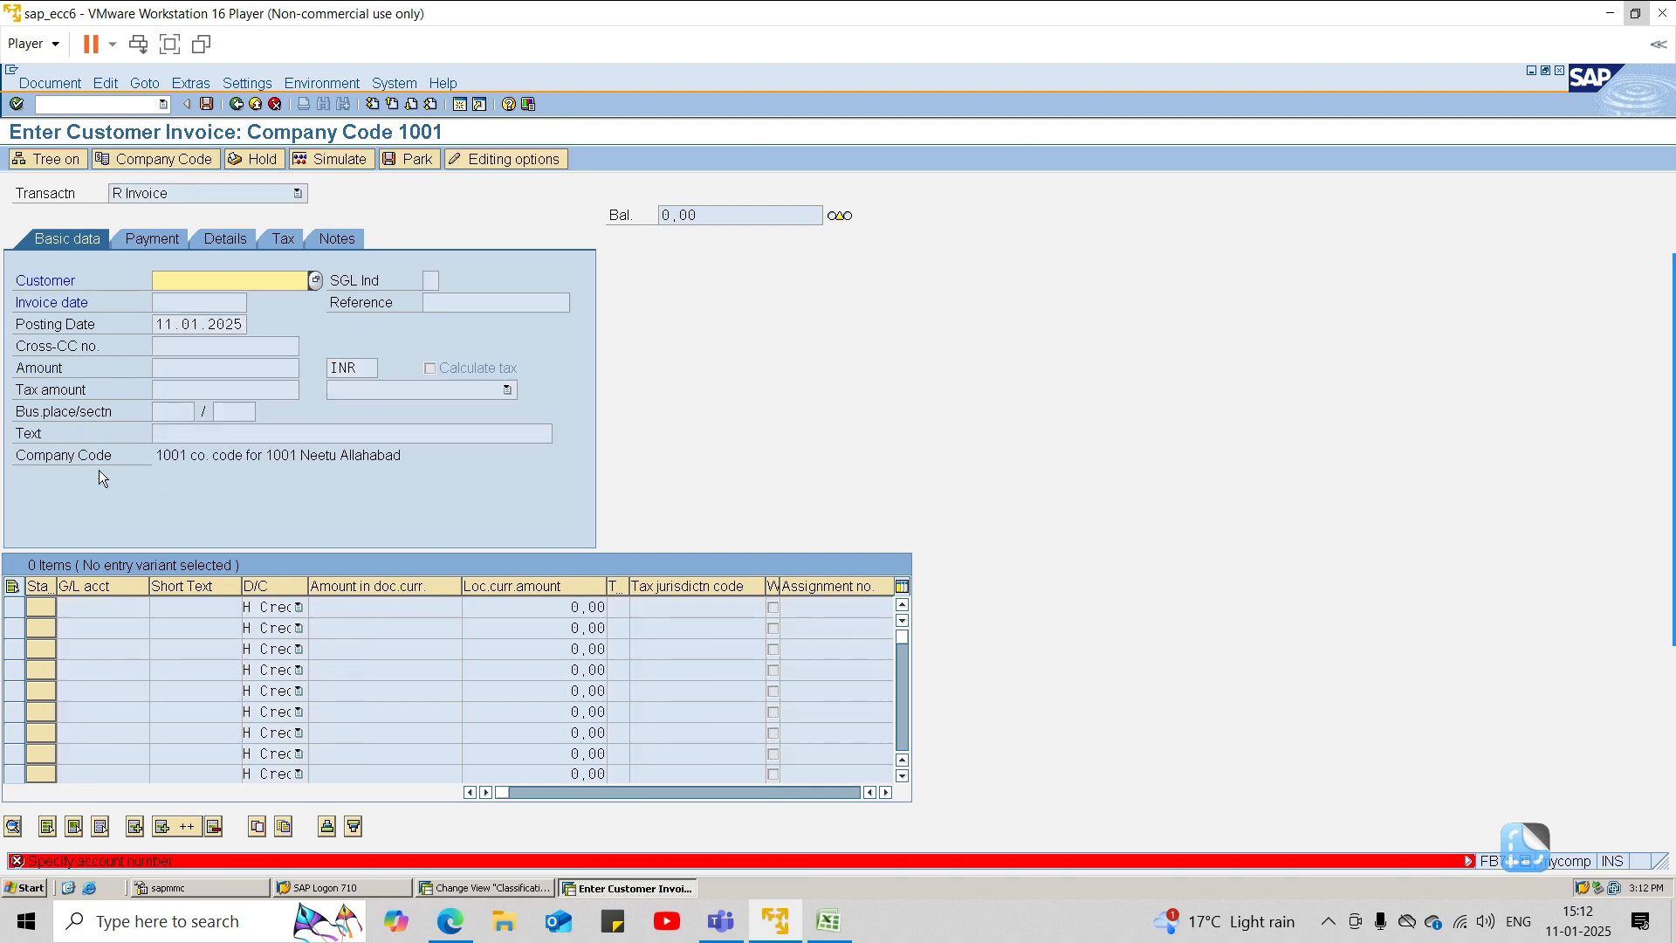
Step: Look at the practice3 sheet in the Excel workbook sap(UCPL), and reopen the company code entry for the customer invoice in SAP
{"action": "left_click", "coordinate": [825, 923]}
{"action": "left_click", "coordinate": [623, 867]}
{"action": "scroll", "coordinate": [513, 652], "scroll_direction": "up", "scroll_amount": 6}
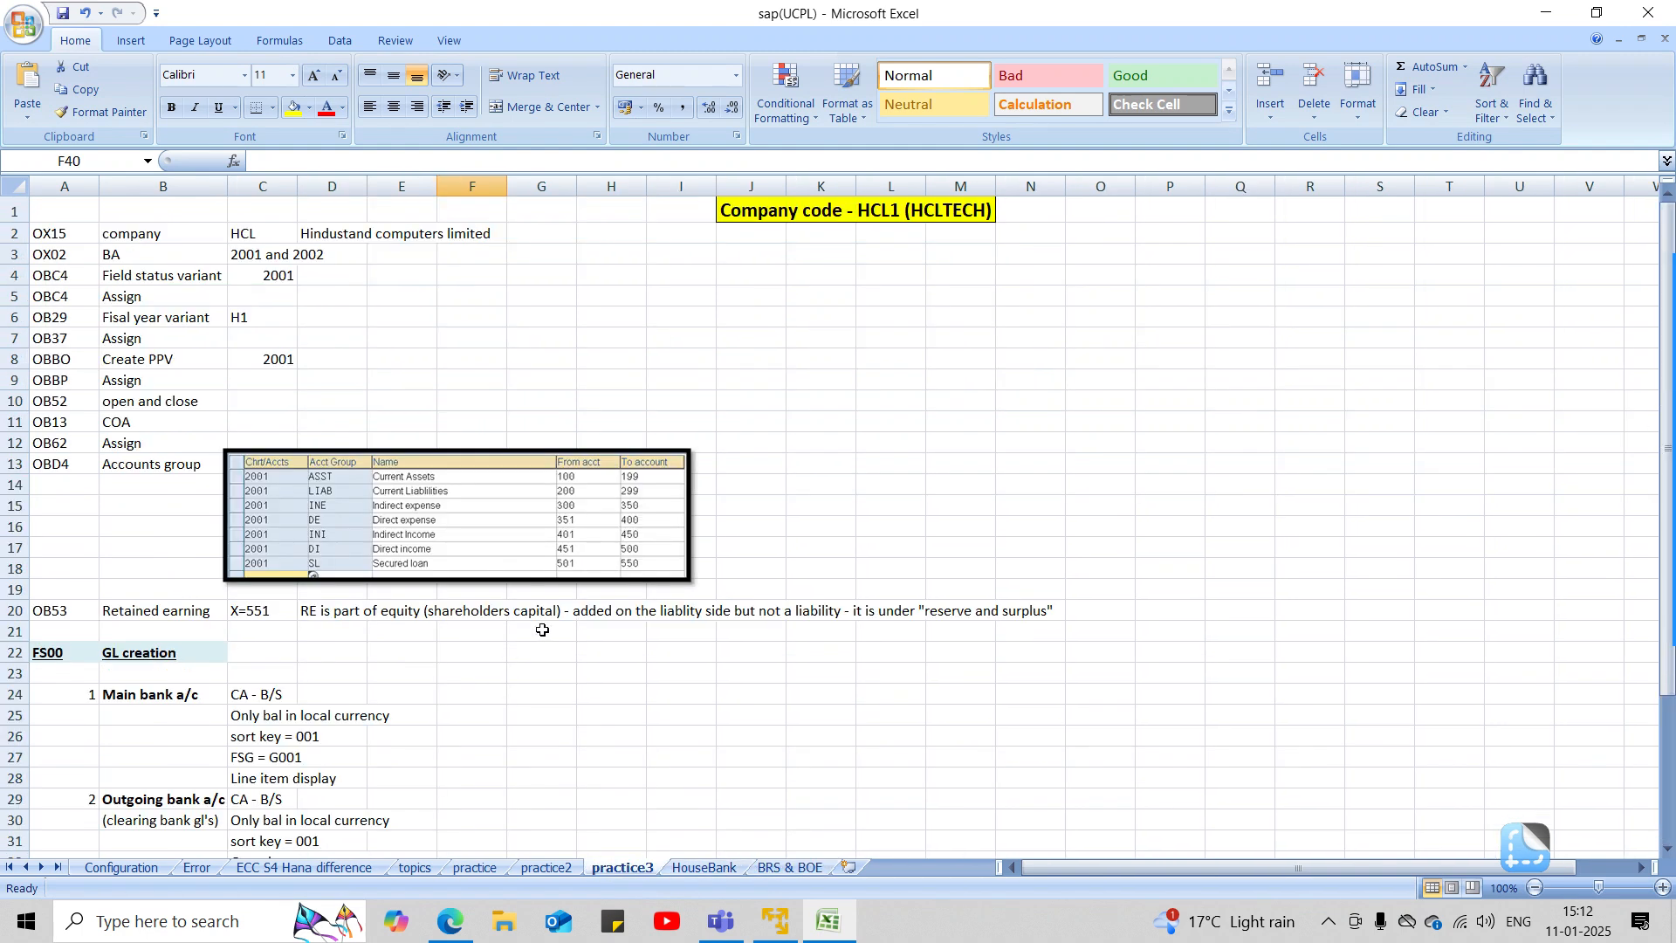
{"action": "key", "text": "alt+Tab"}
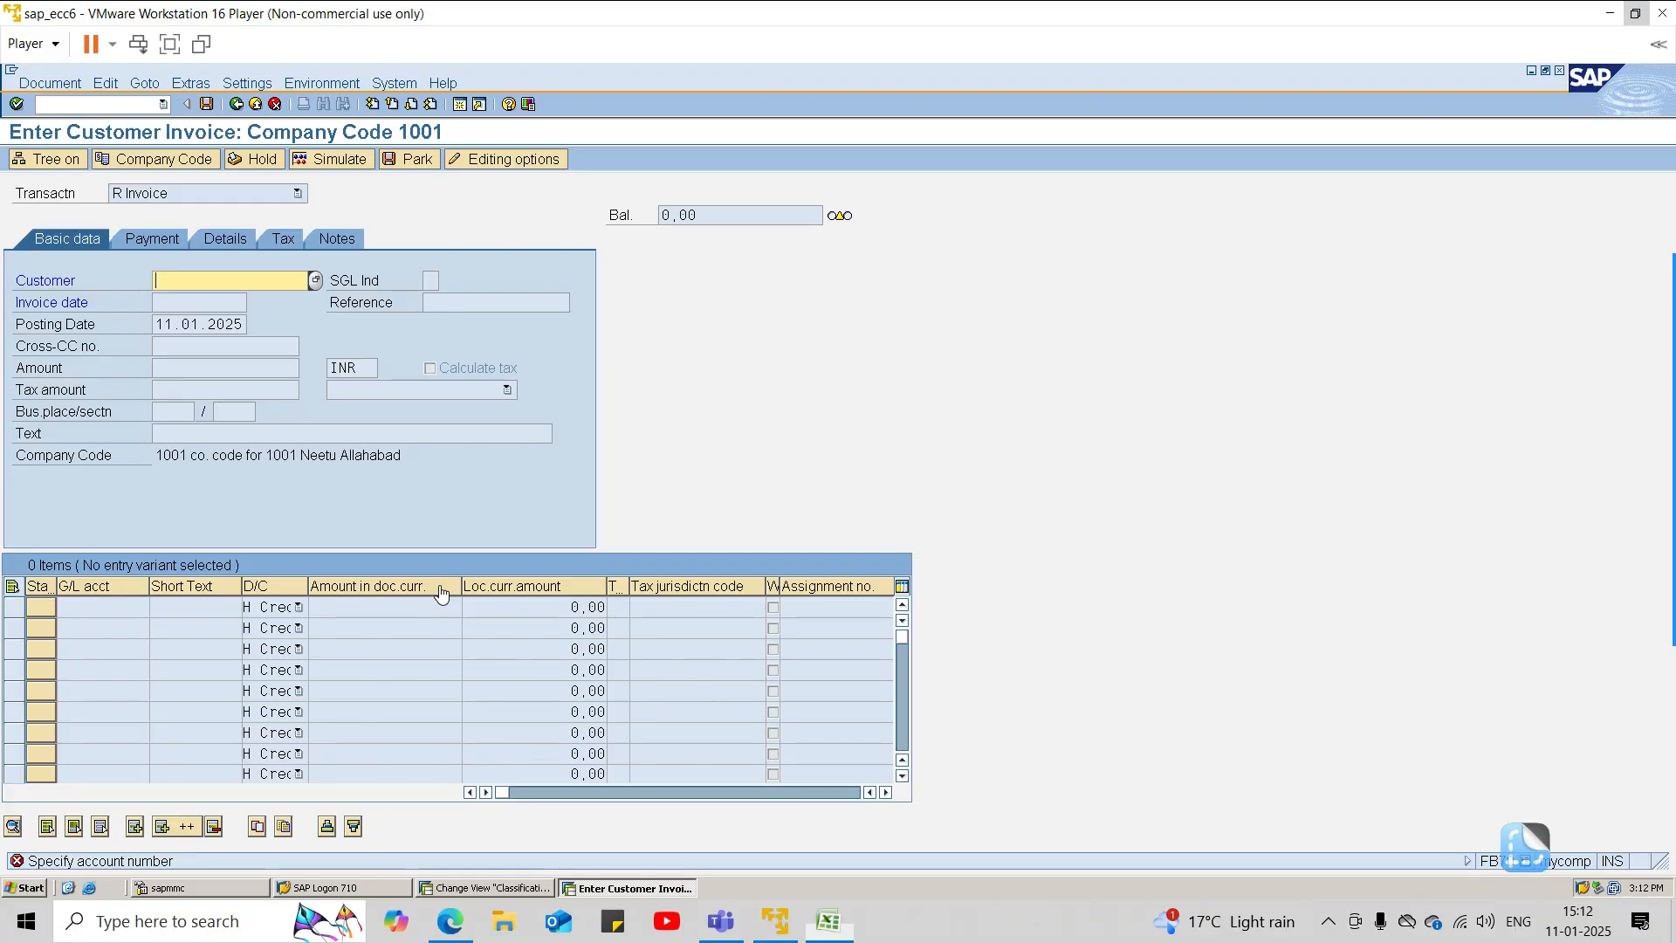
{"action": "left_click", "coordinate": [165, 157]}
{"action": "left_click", "coordinate": [202, 164]}
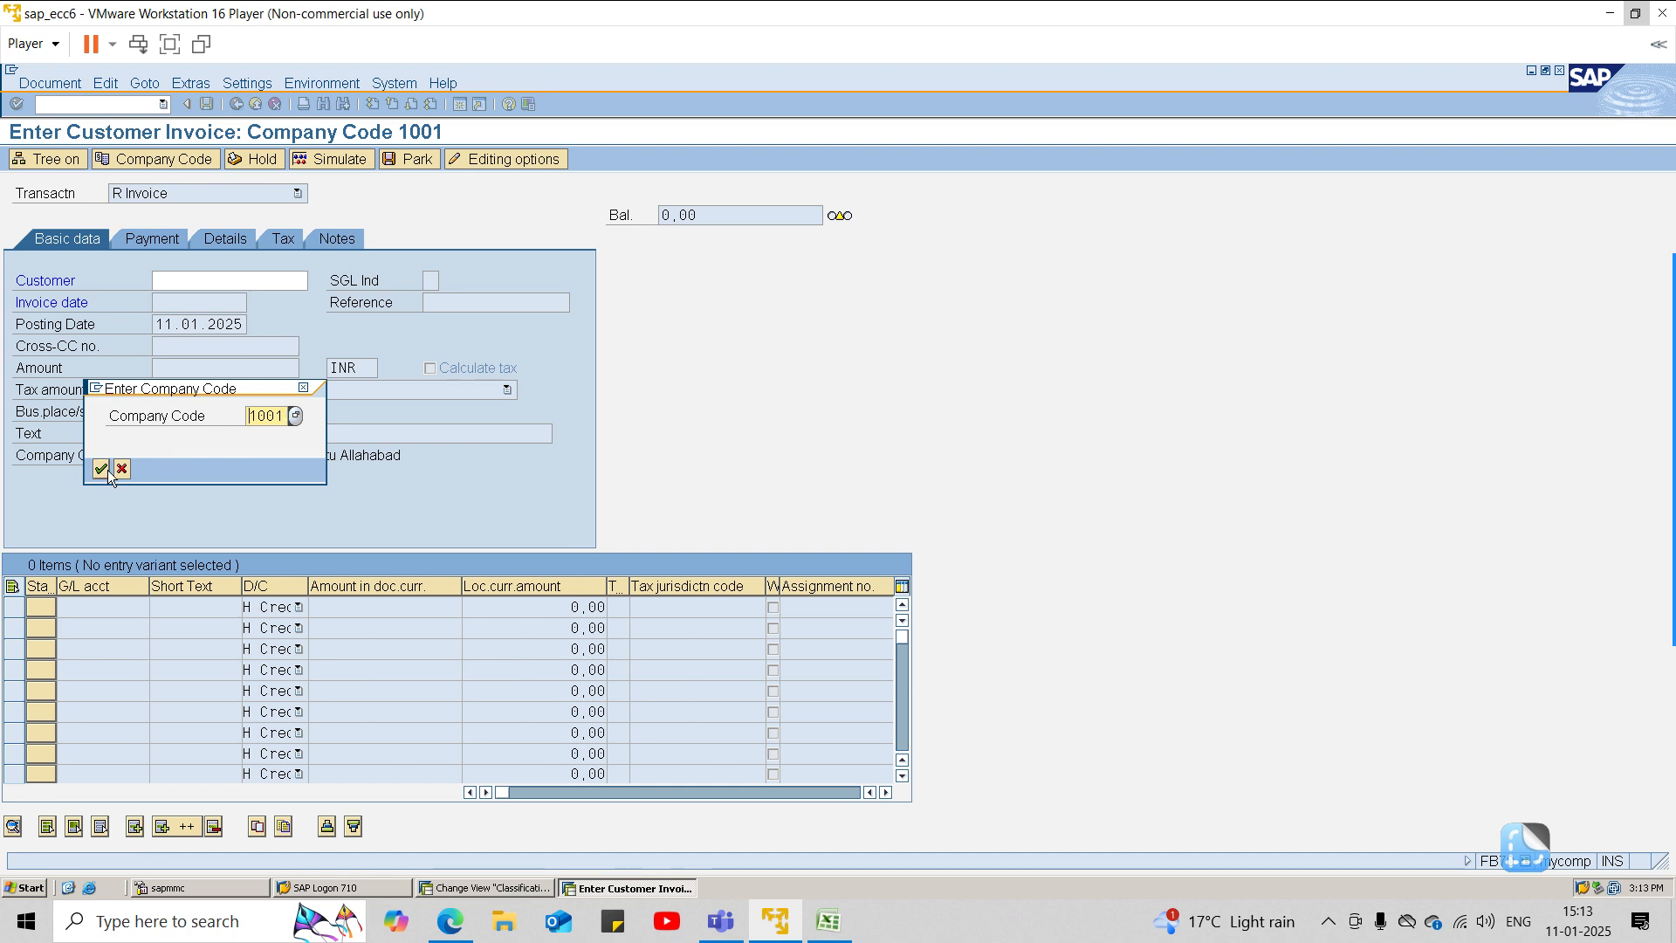
Step: Compare the company code setup notes on the practice3 and practice2 sheets of the sap(UCPL) workbook in Excel
{"action": "key", "text": "alt+Tab"}
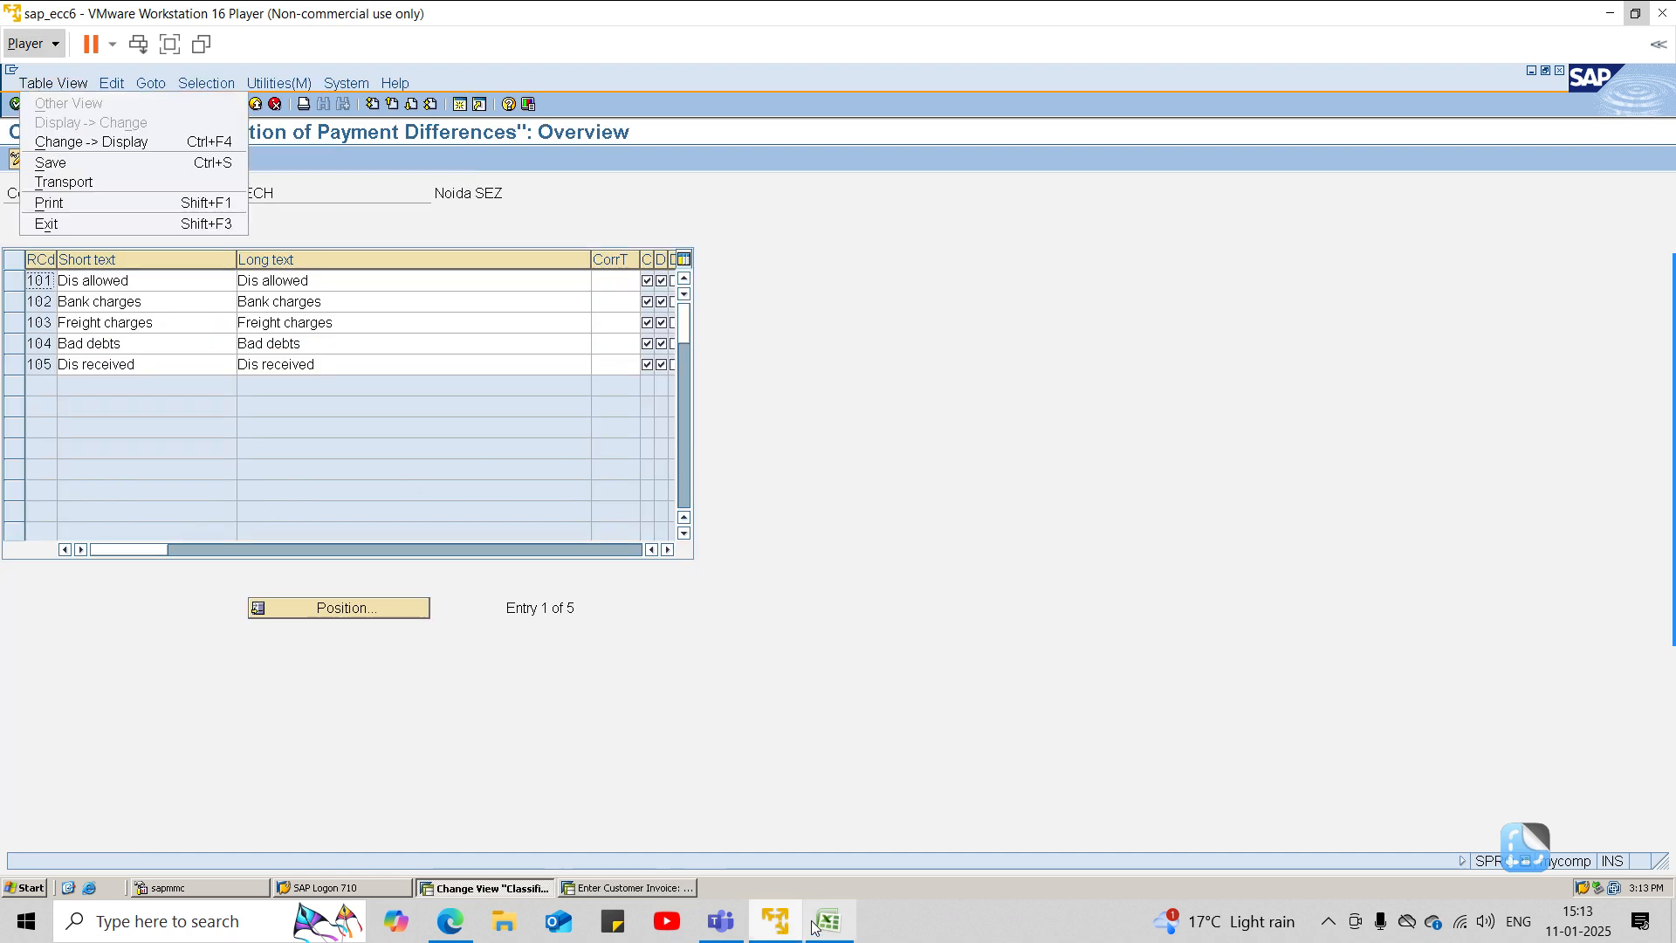
{"action": "left_click", "coordinate": [826, 919]}
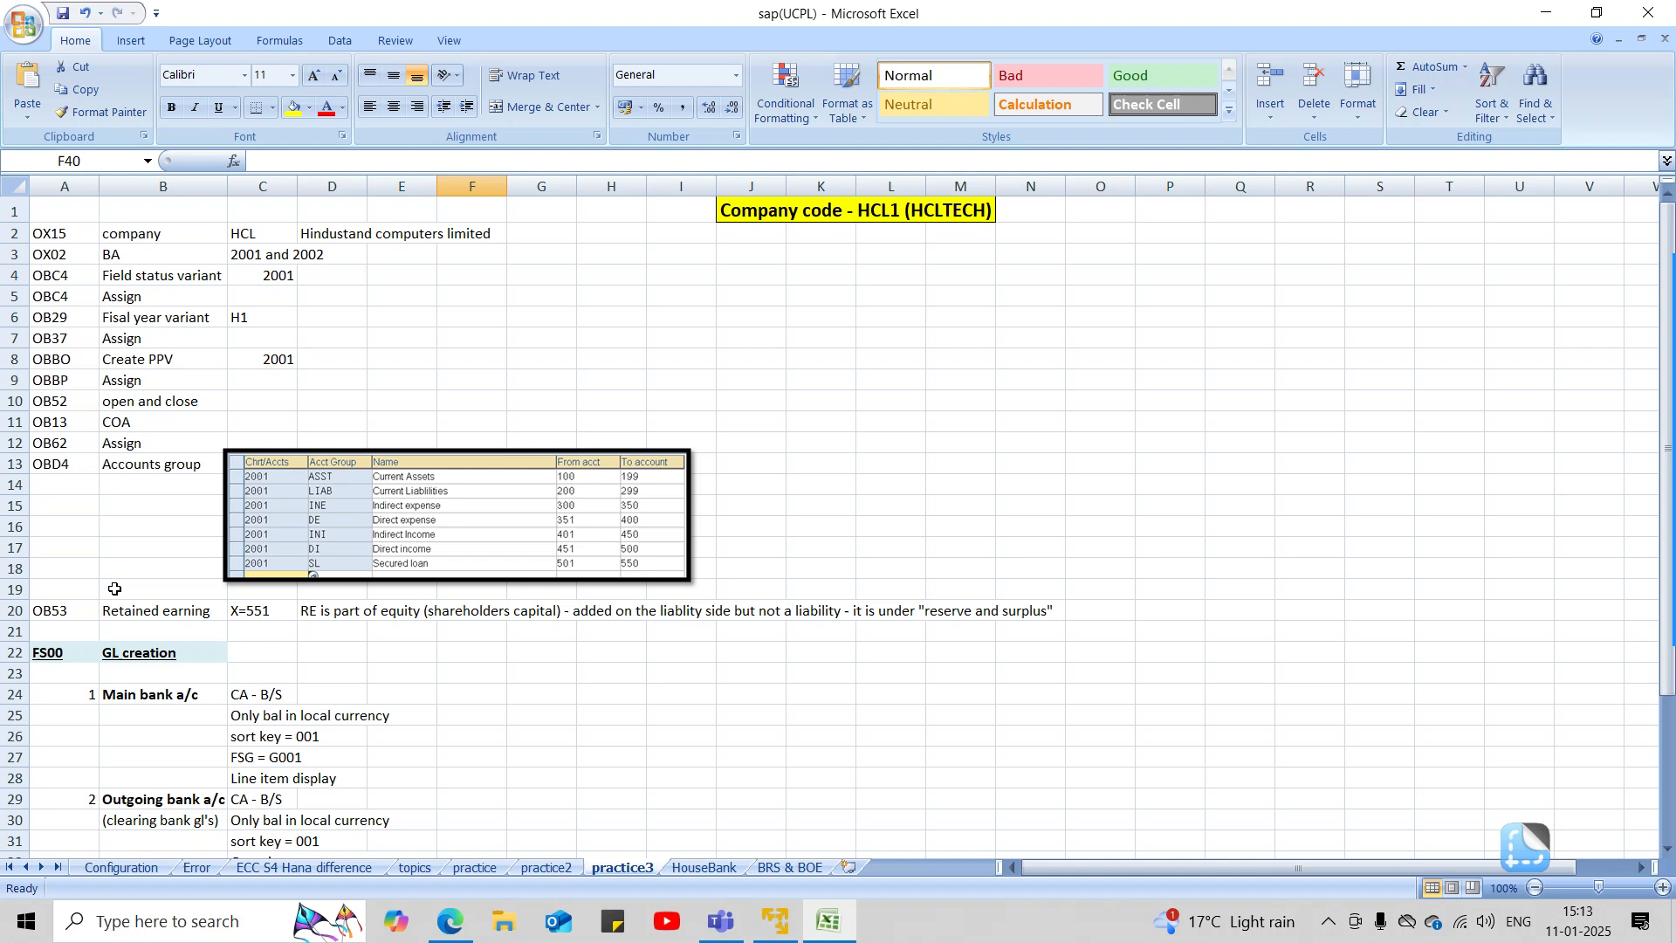
{"action": "scroll", "coordinate": [139, 651], "scroll_direction": "down", "scroll_amount": 5}
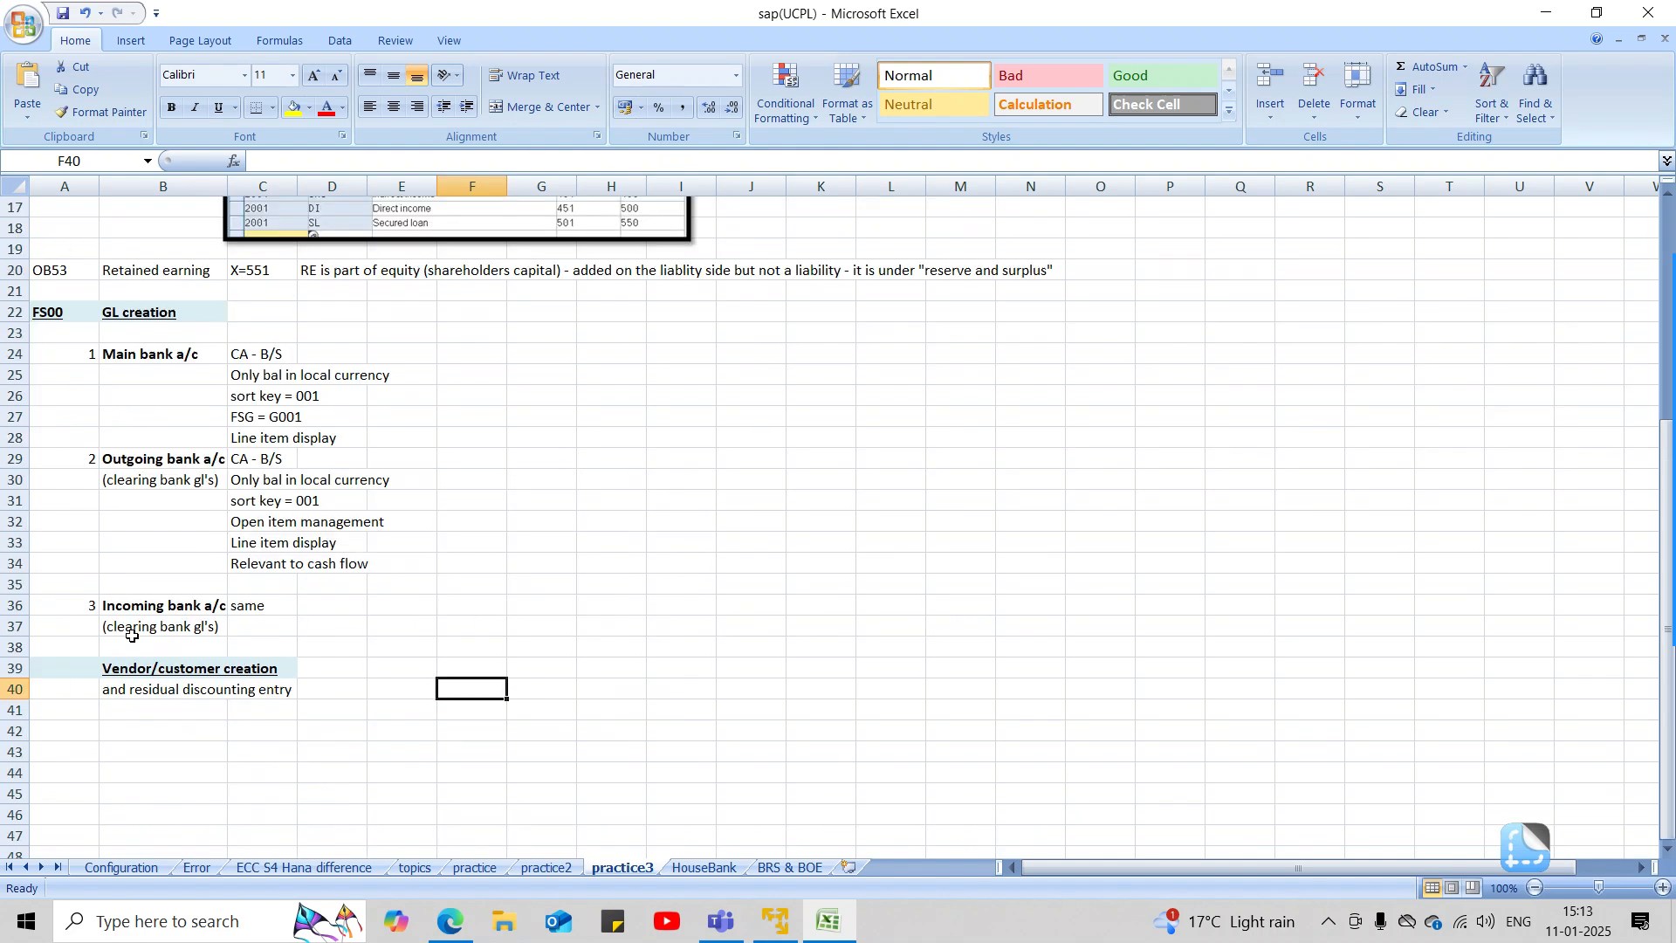
{"action": "scroll", "coordinate": [132, 637], "scroll_direction": "up", "scroll_amount": 5}
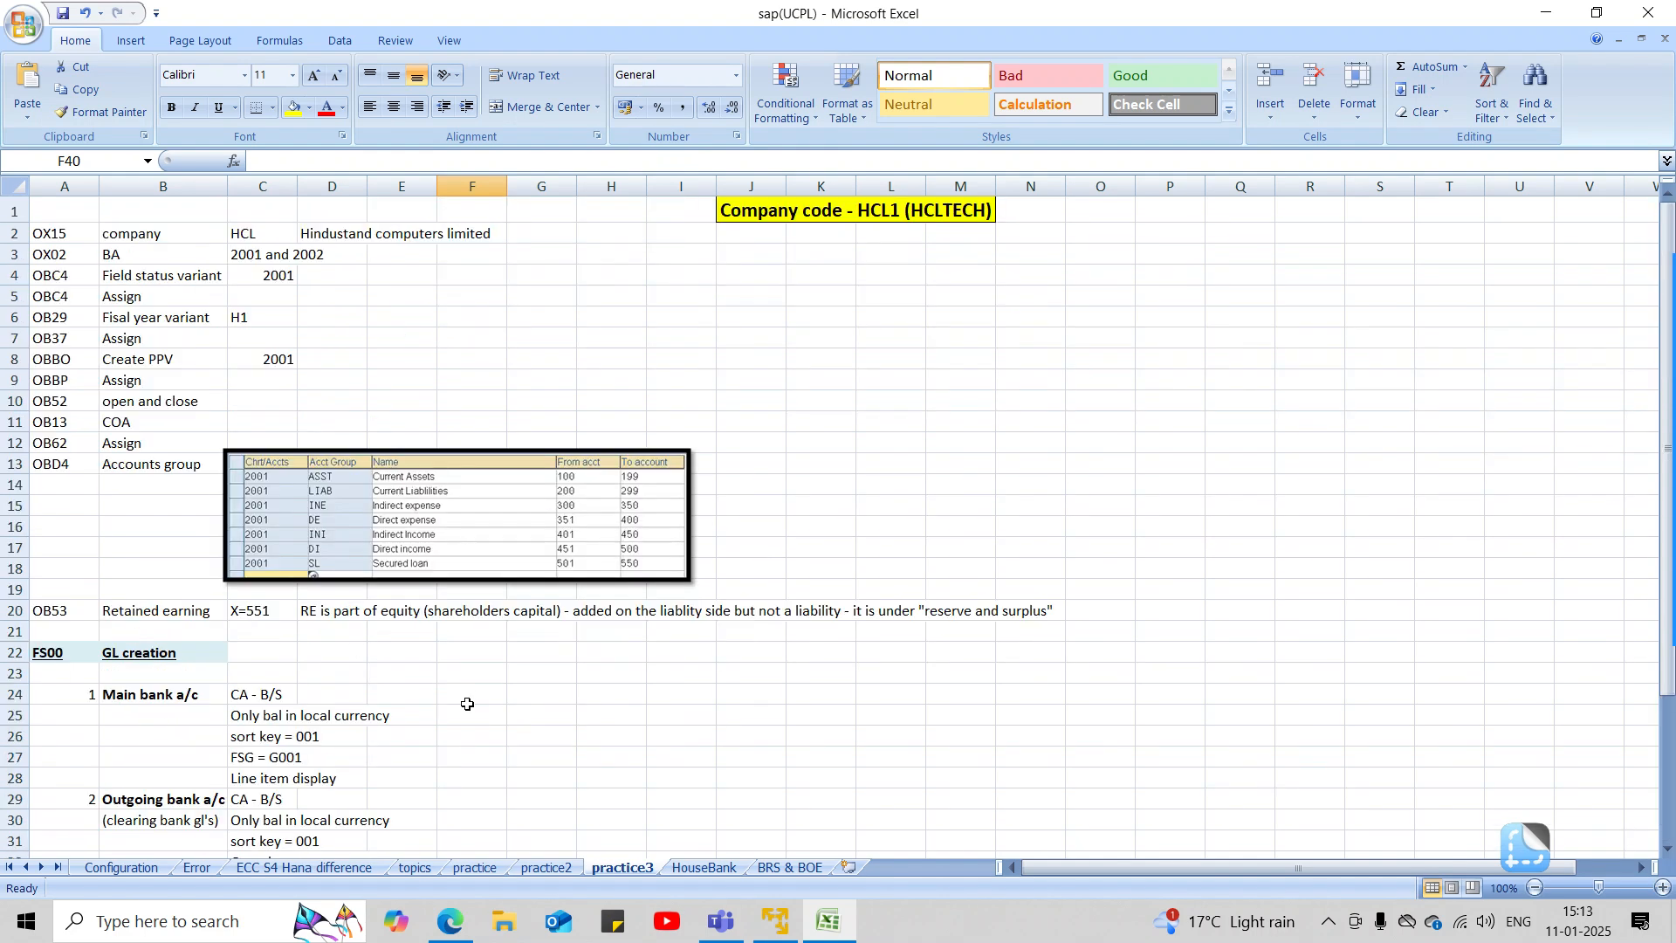
{"action": "left_click", "coordinate": [546, 867]}
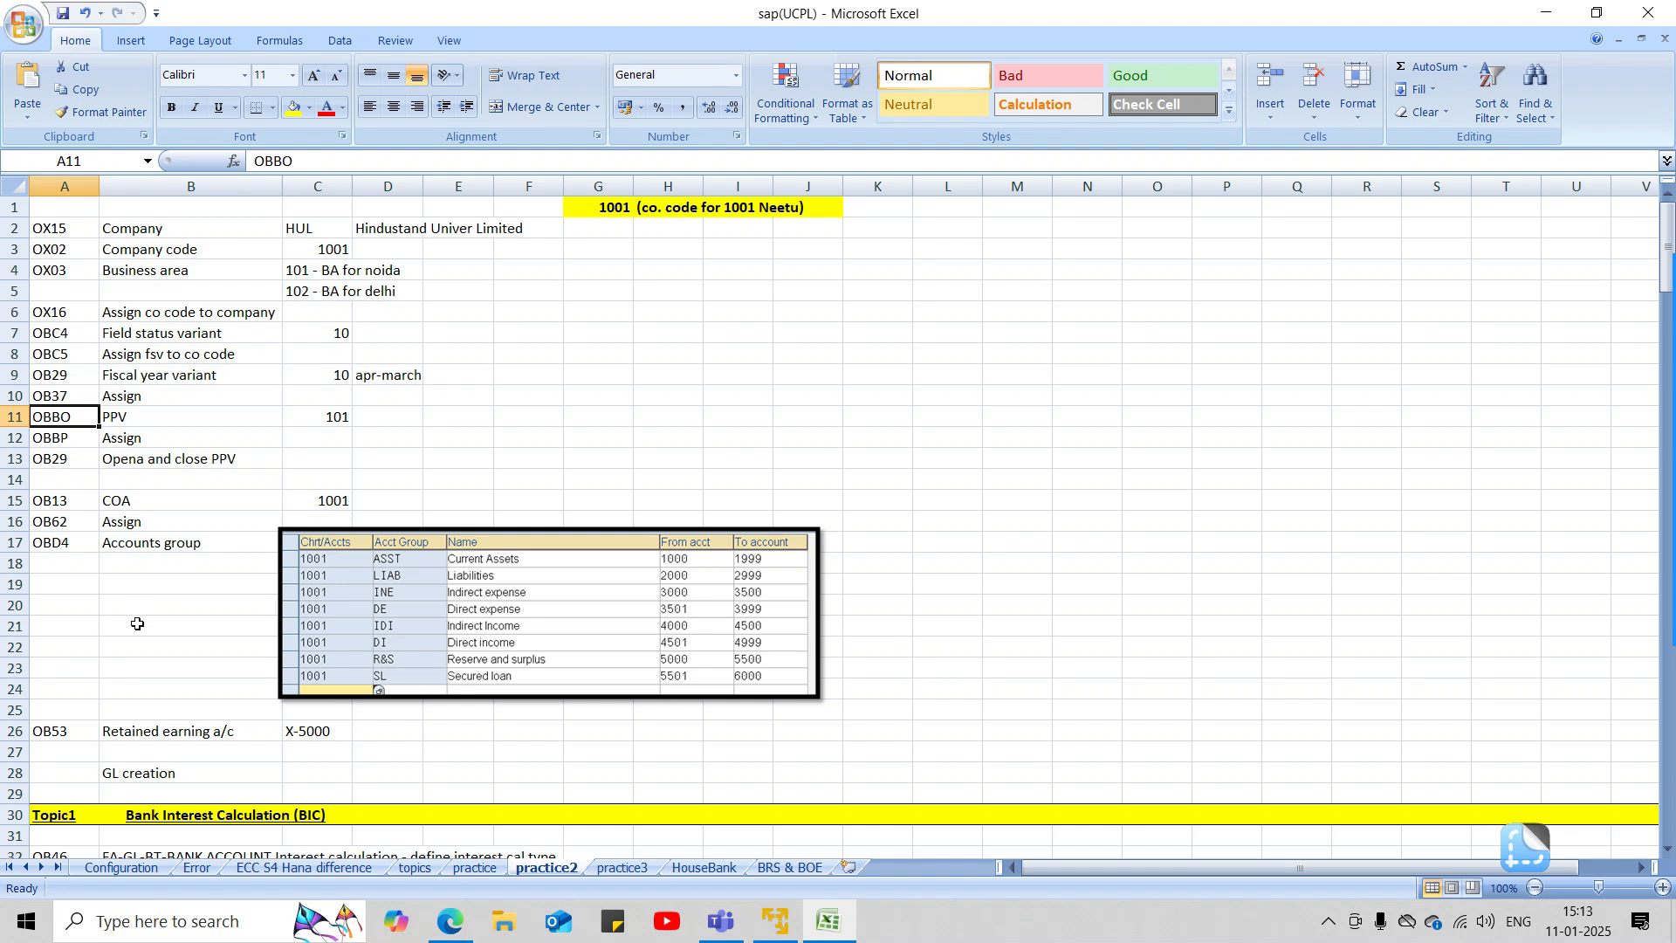
{"action": "scroll", "coordinate": [137, 623], "scroll_direction": "down", "scroll_amount": 5}
{"action": "scroll", "coordinate": [137, 626], "scroll_direction": "up", "scroll_amount": 5}
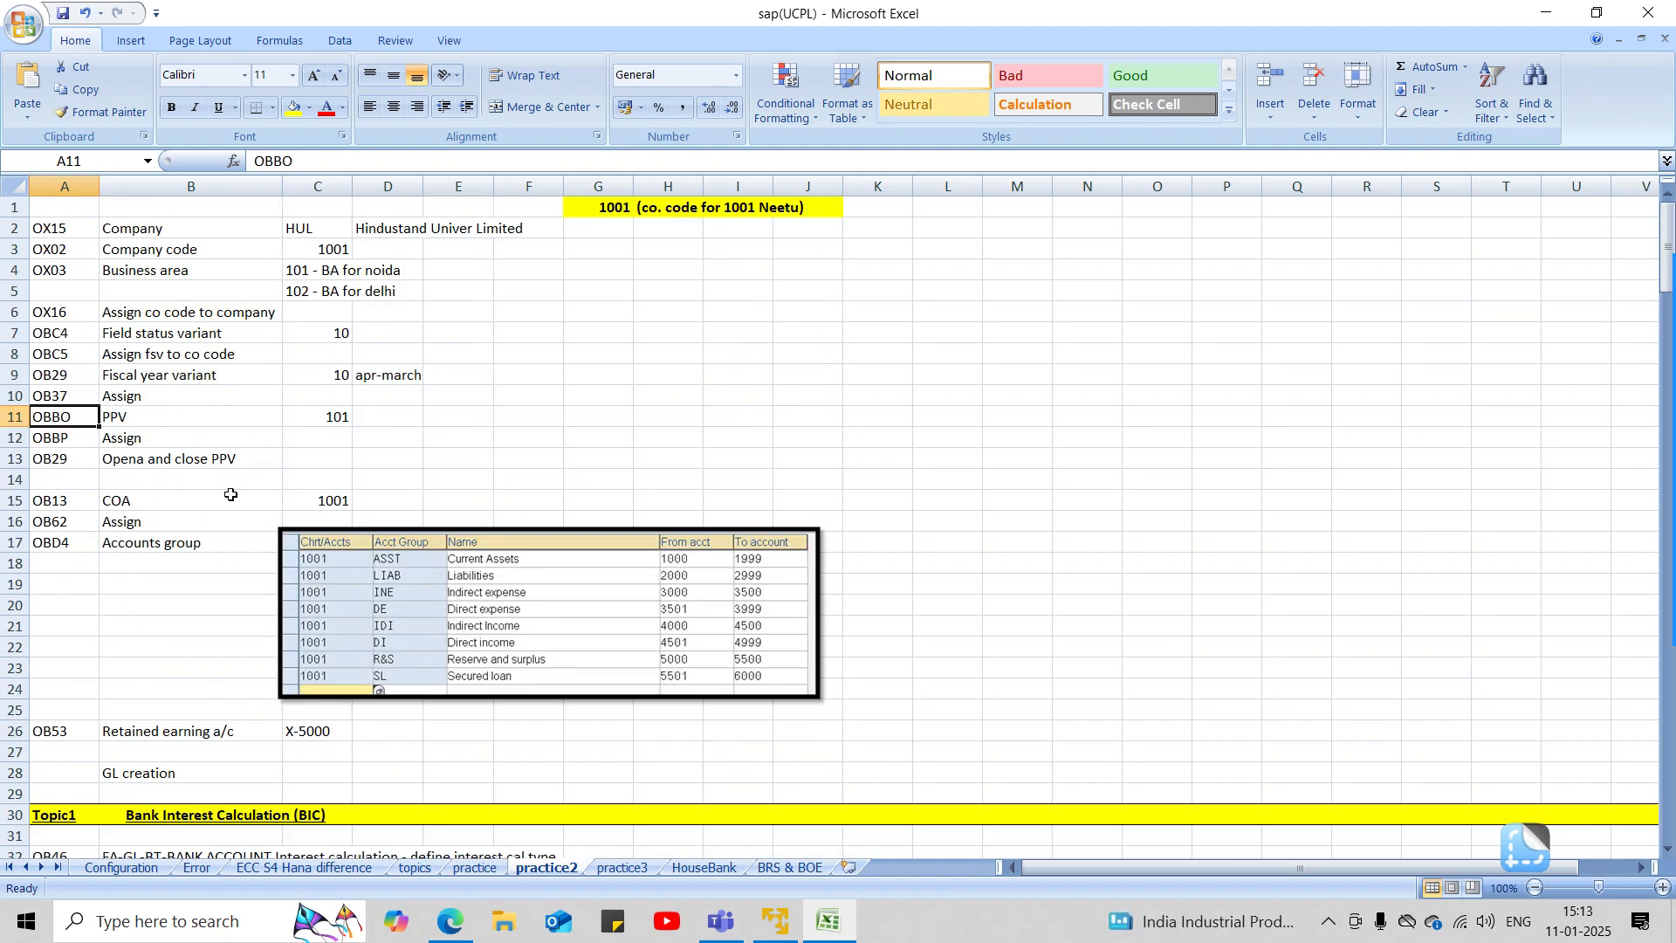
{"action": "left_click", "coordinate": [266, 494]}
{"action": "left_click", "coordinate": [320, 480]}
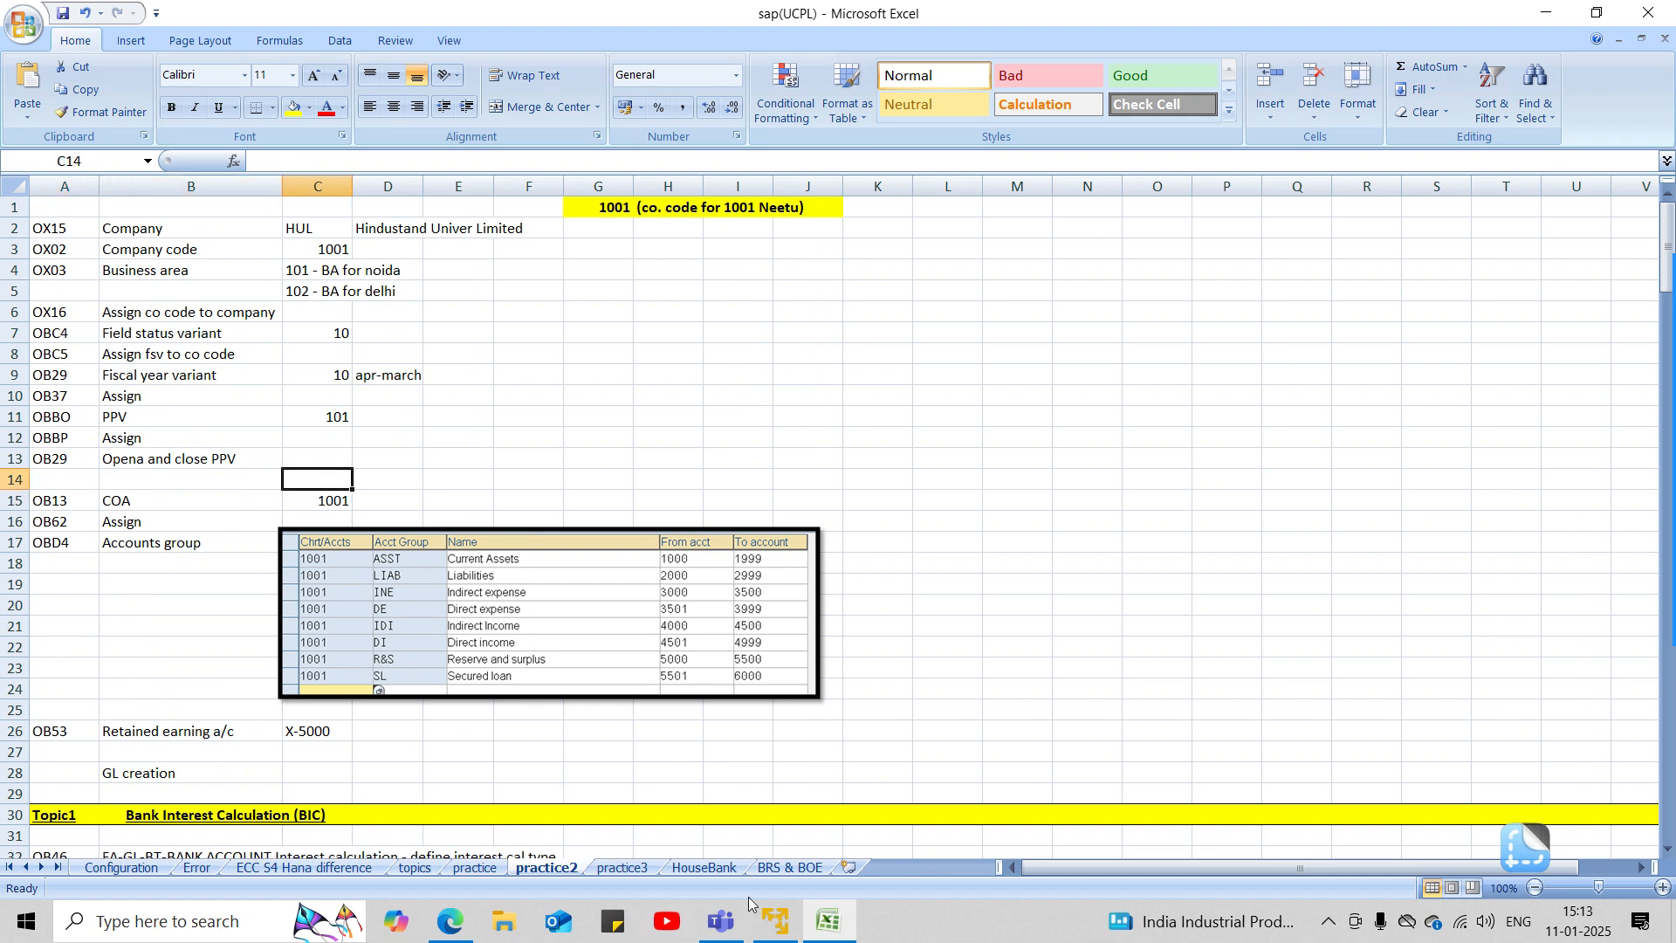
Step: Return to the customer invoice session in SAP and set its company code to HCL1
{"action": "key", "text": "alt+Tab"}
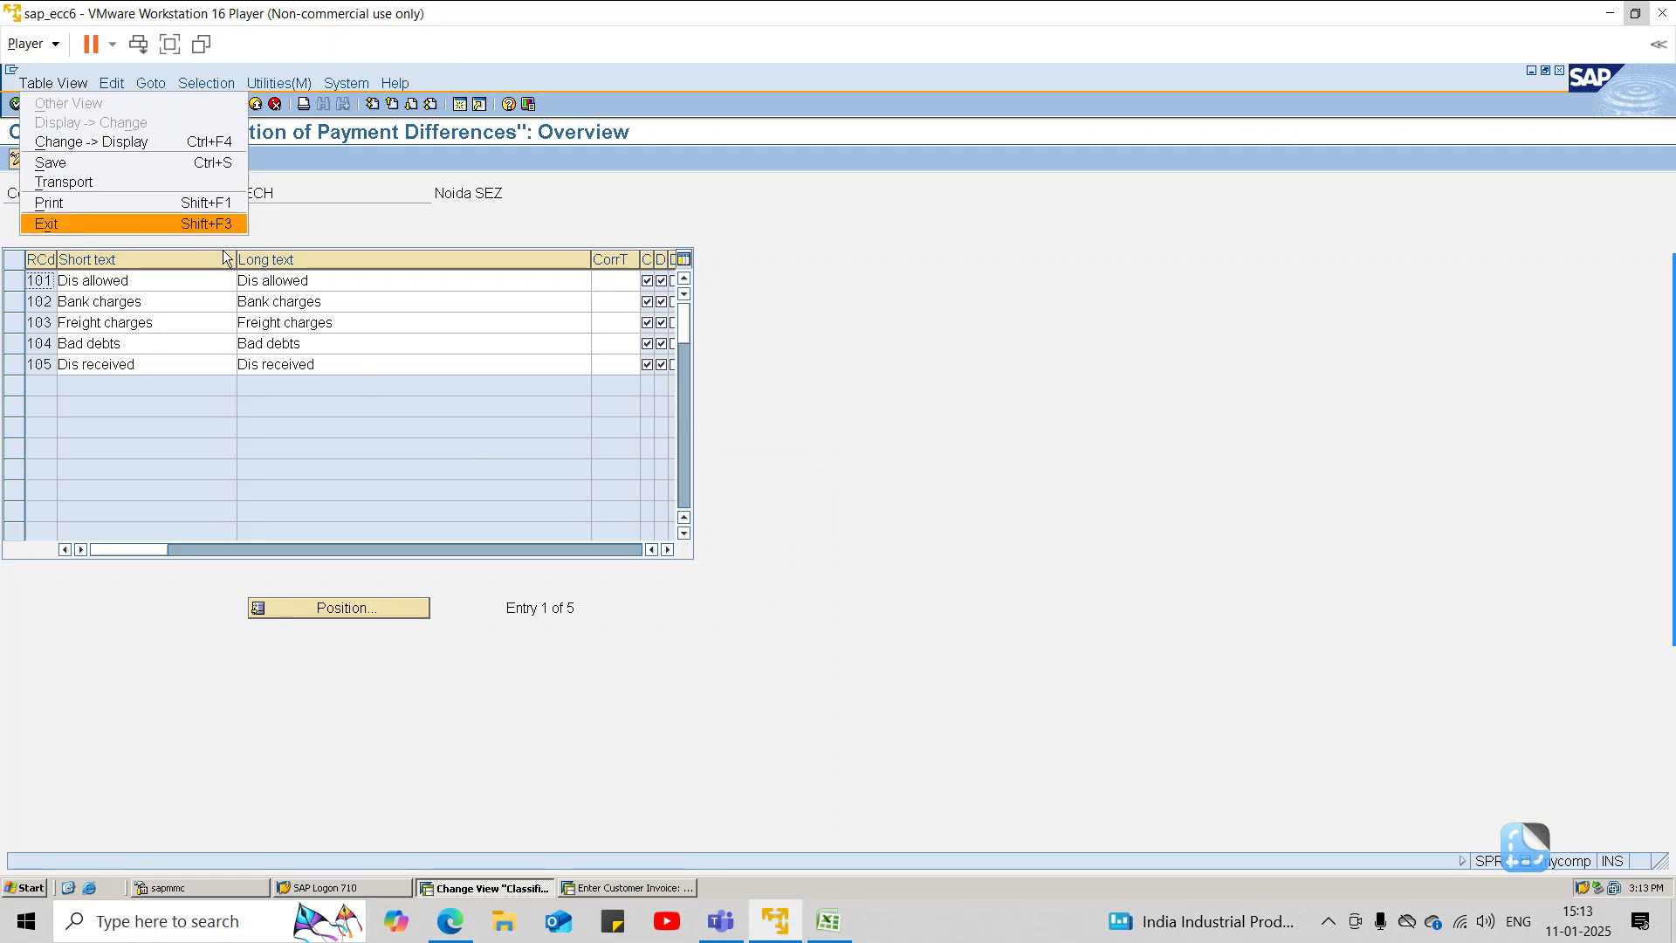
{"action": "left_click", "coordinate": [392, 196]}
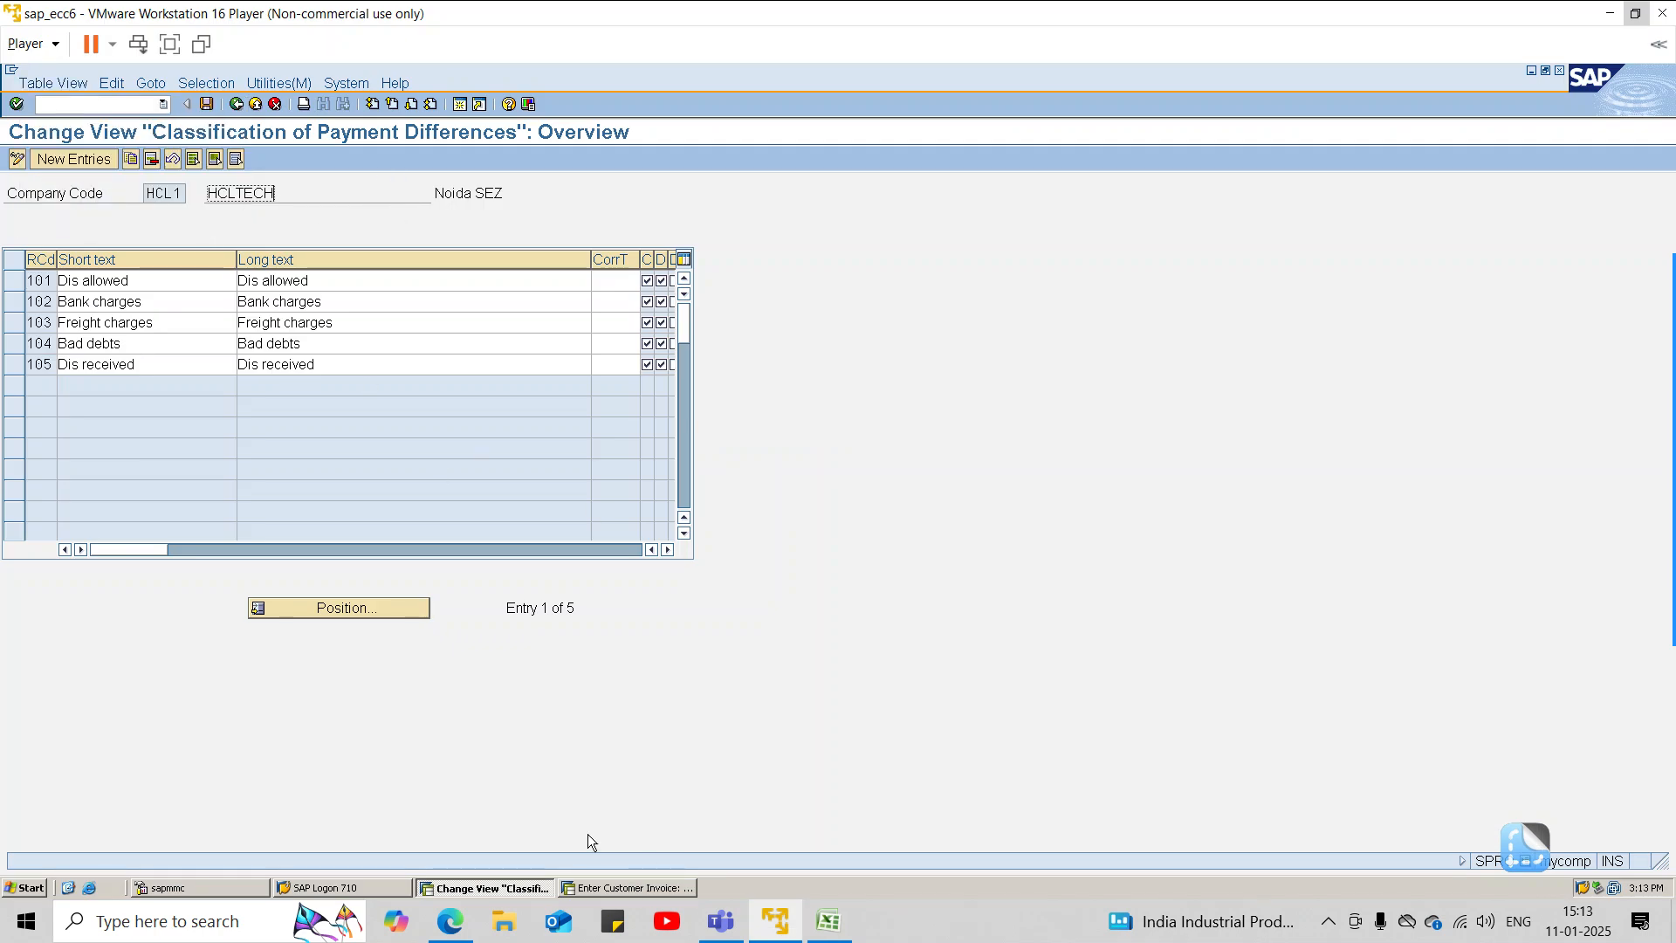
{"action": "left_click", "coordinate": [585, 888]}
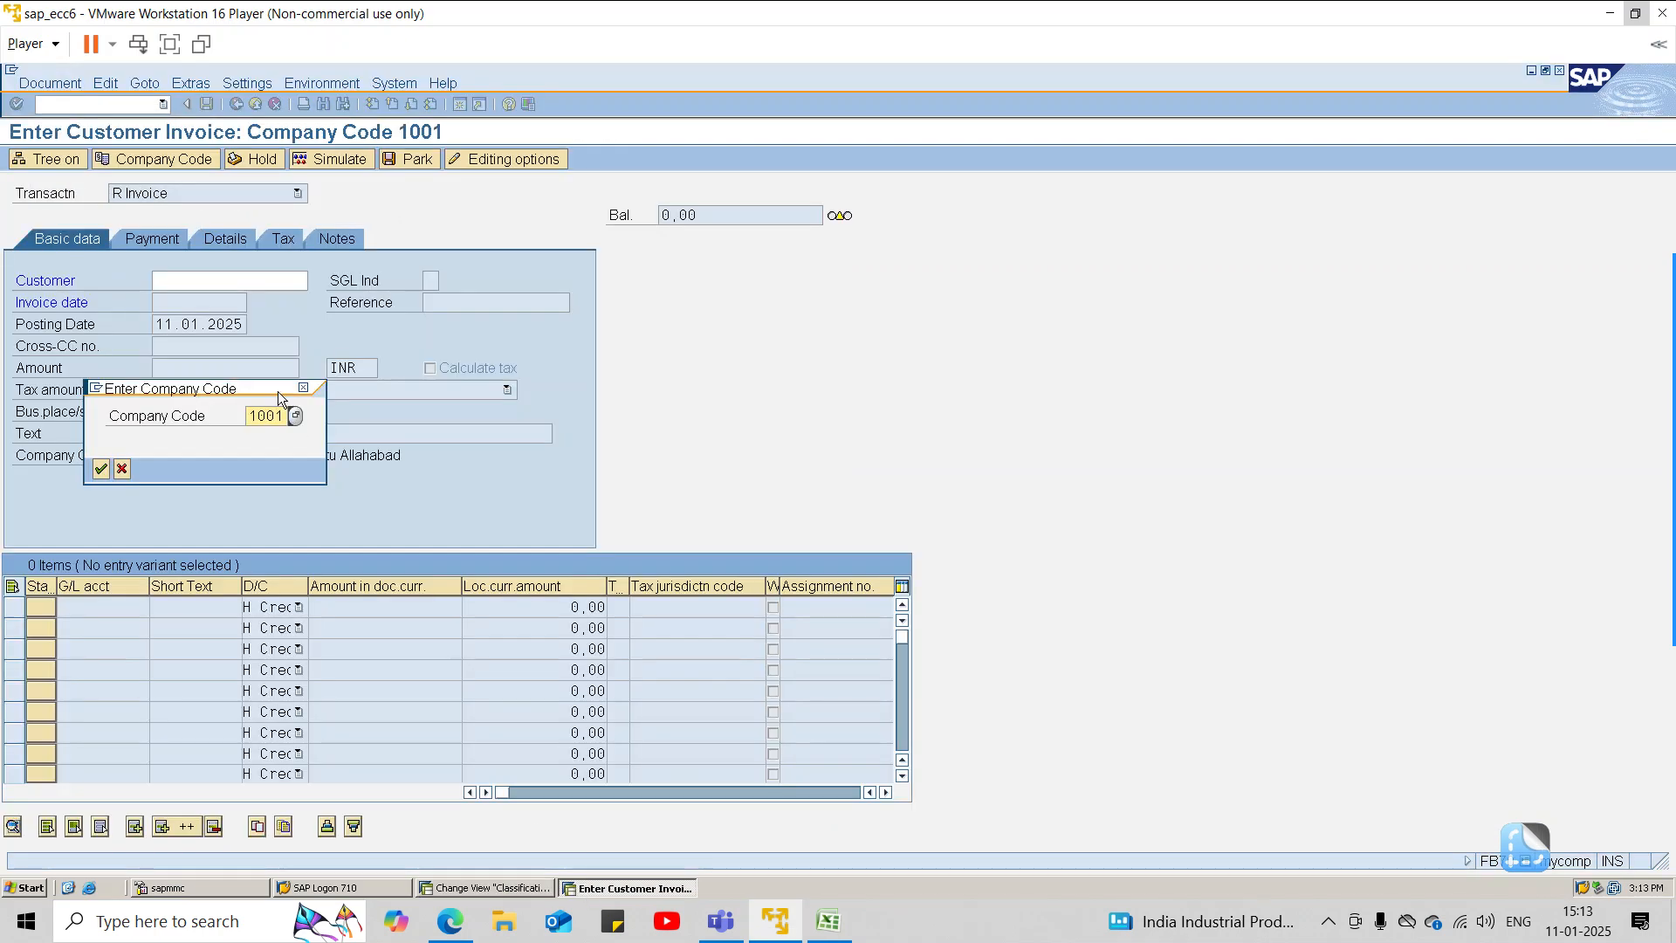
{"action": "left_click", "coordinate": [287, 414]}
{"action": "key", "text": "BackSpace"}
{"action": "type", "text": "hcl1"}
{"action": "key", "text": "Return"}
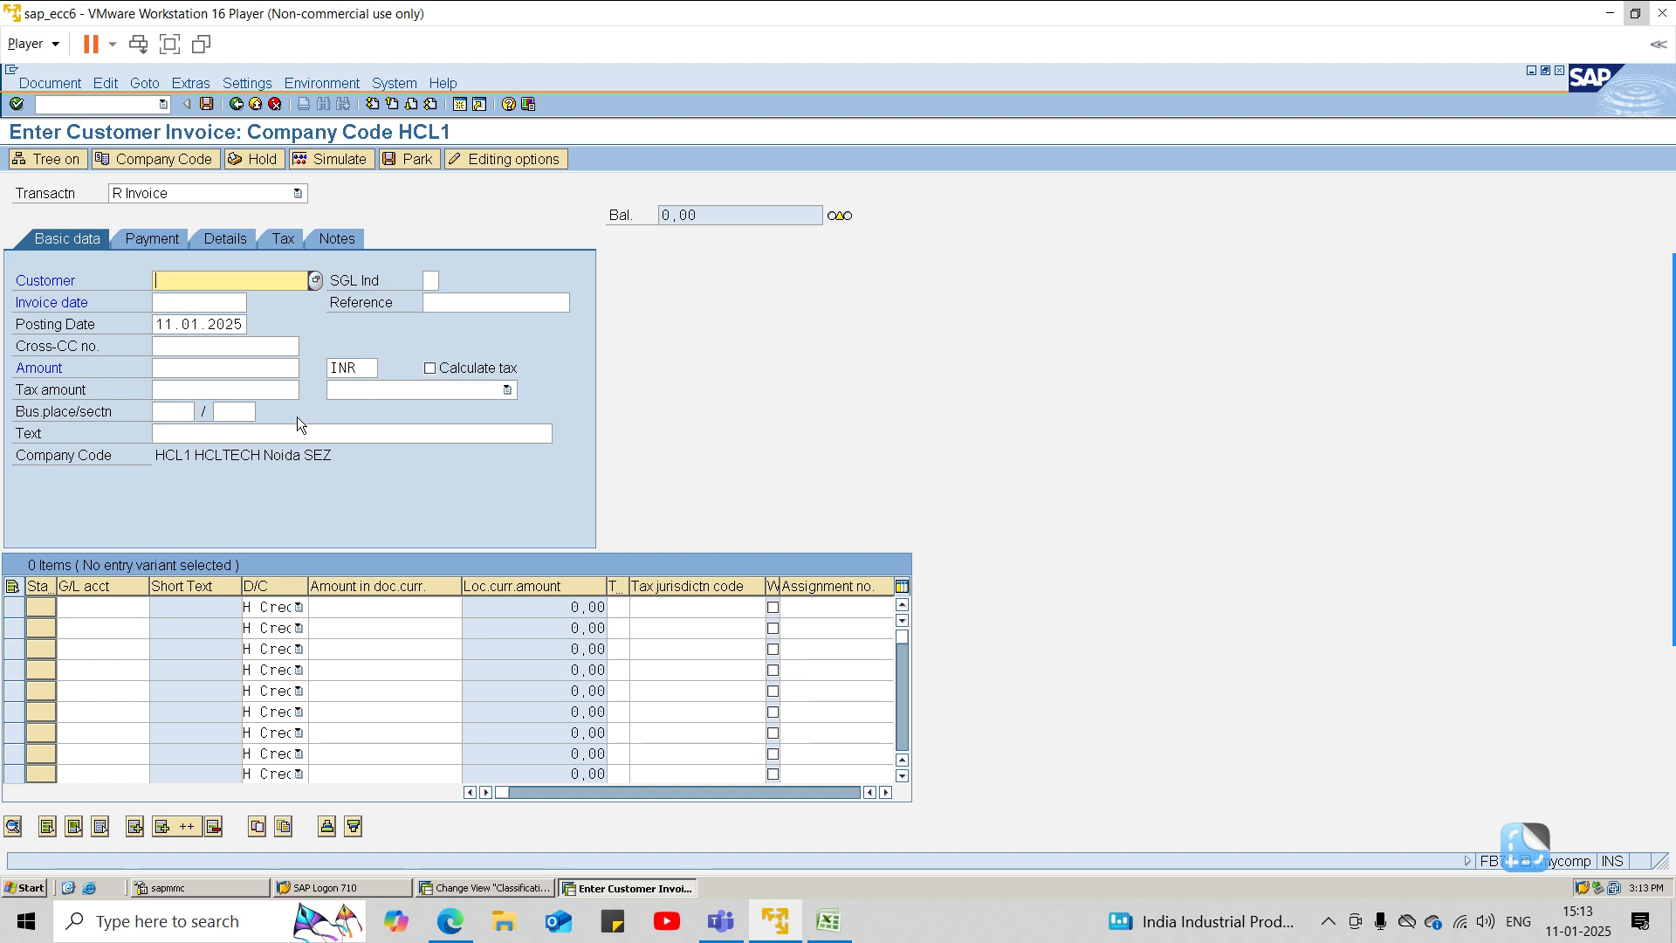
Step: Leave the IMG with /n and start SAP Easy Access
{"action": "mouse_move", "coordinate": [1674, 349]}
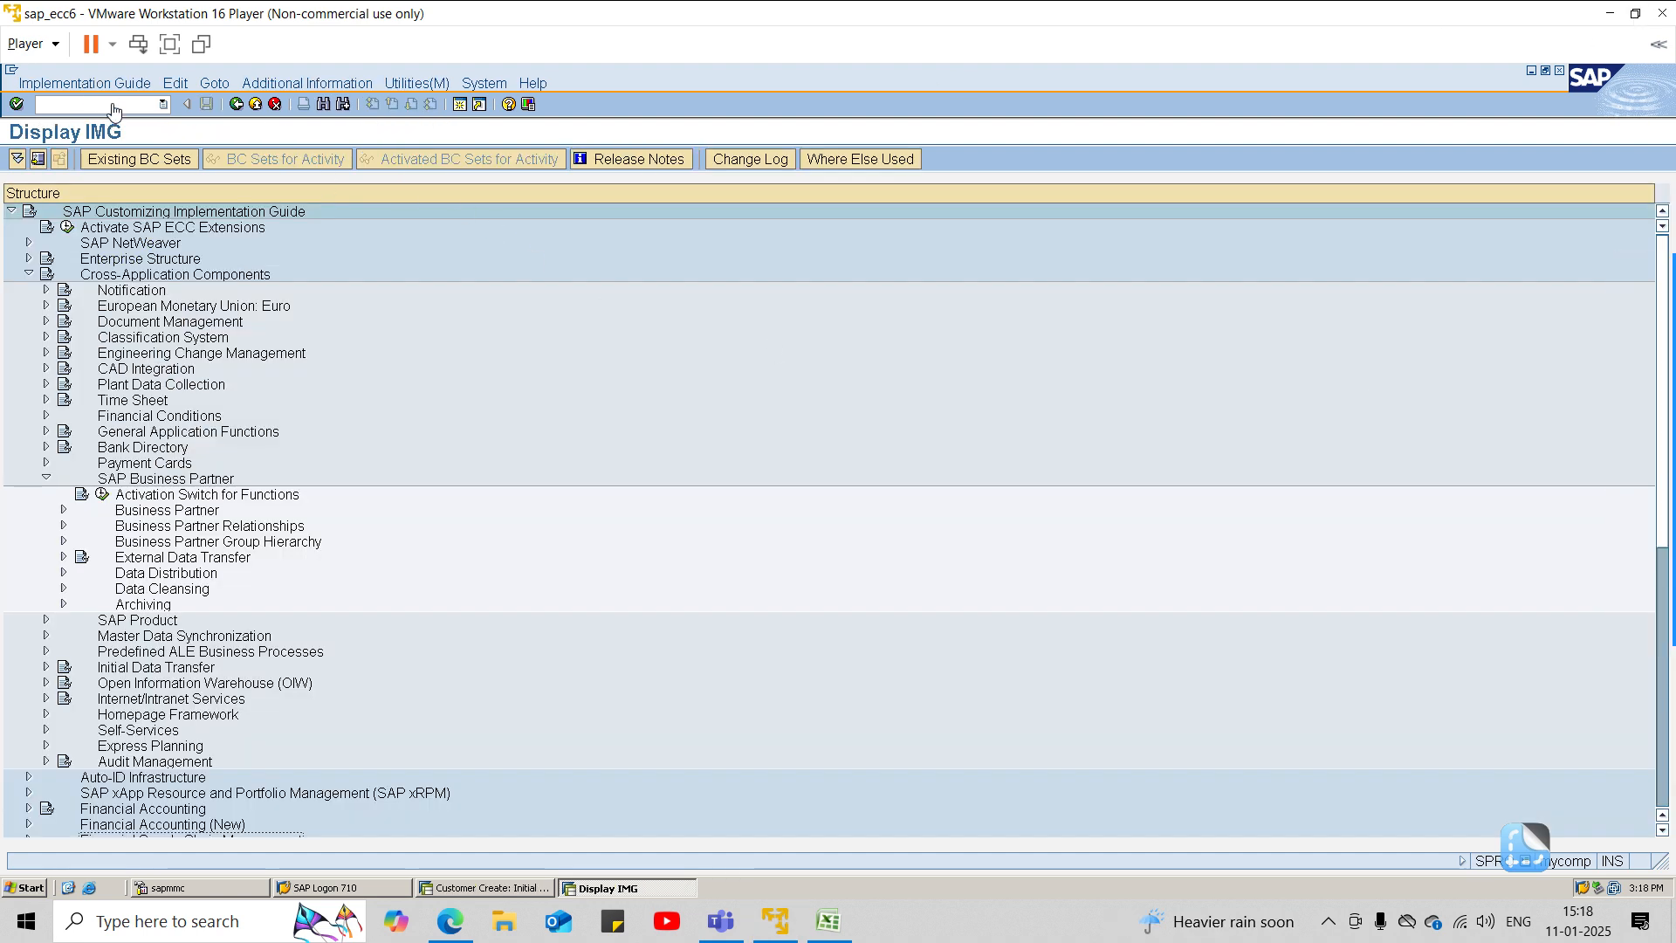
{"action": "left_click", "coordinate": [112, 103]}
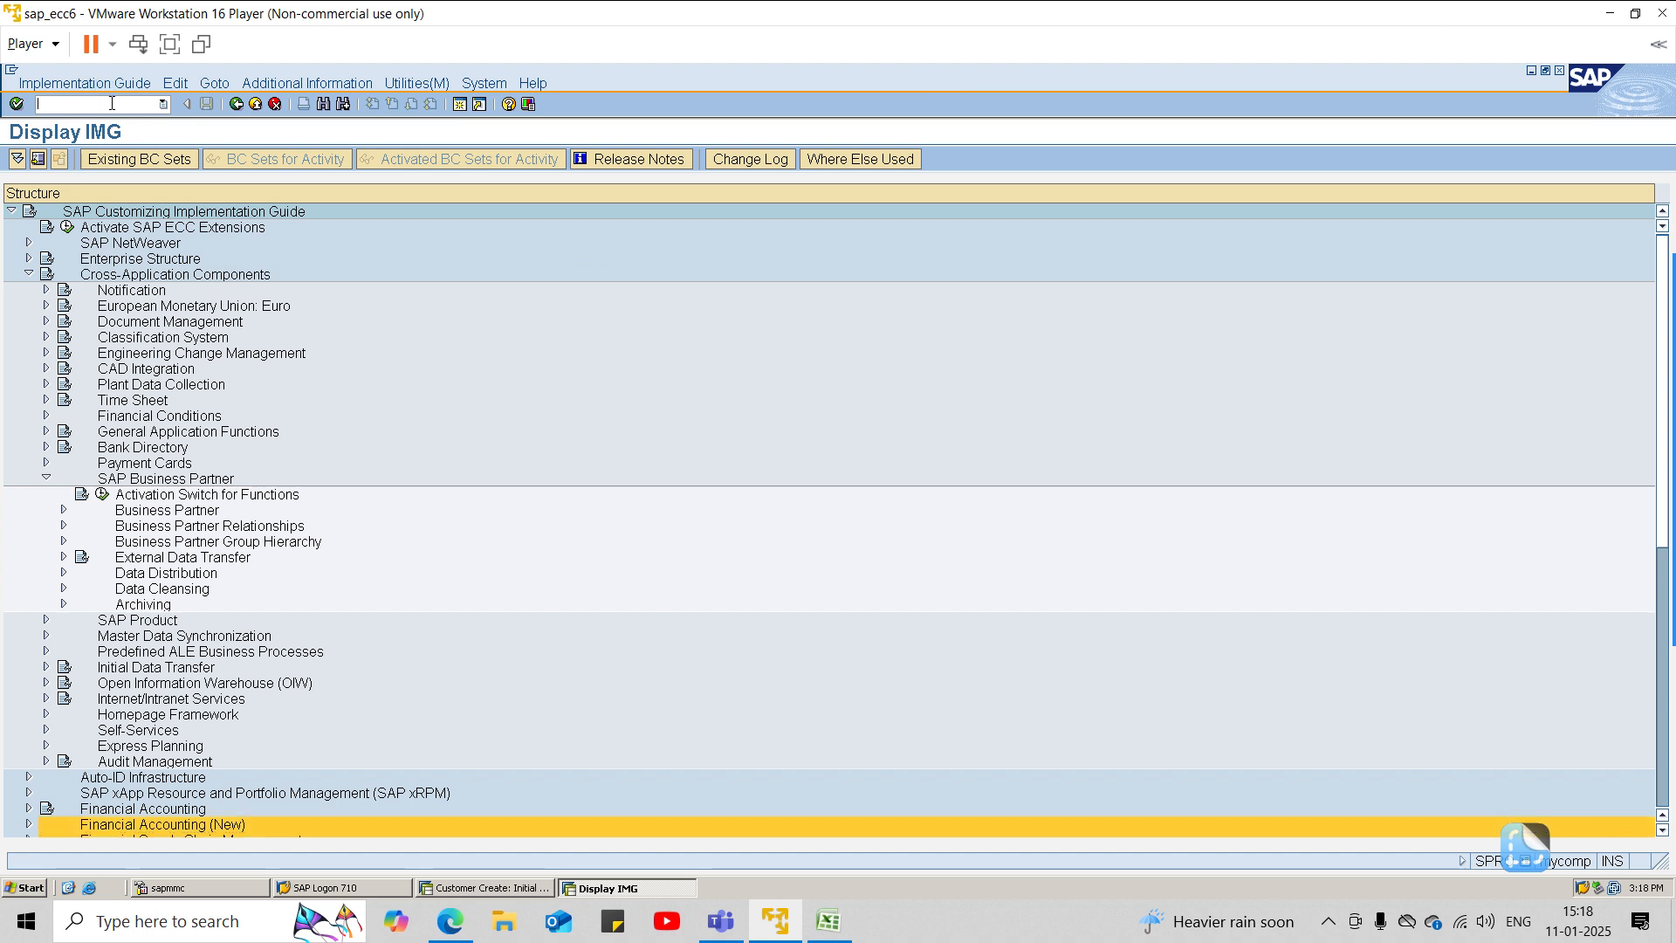
{"action": "type", "text": "/n"}
{"action": "key", "text": "Return"}
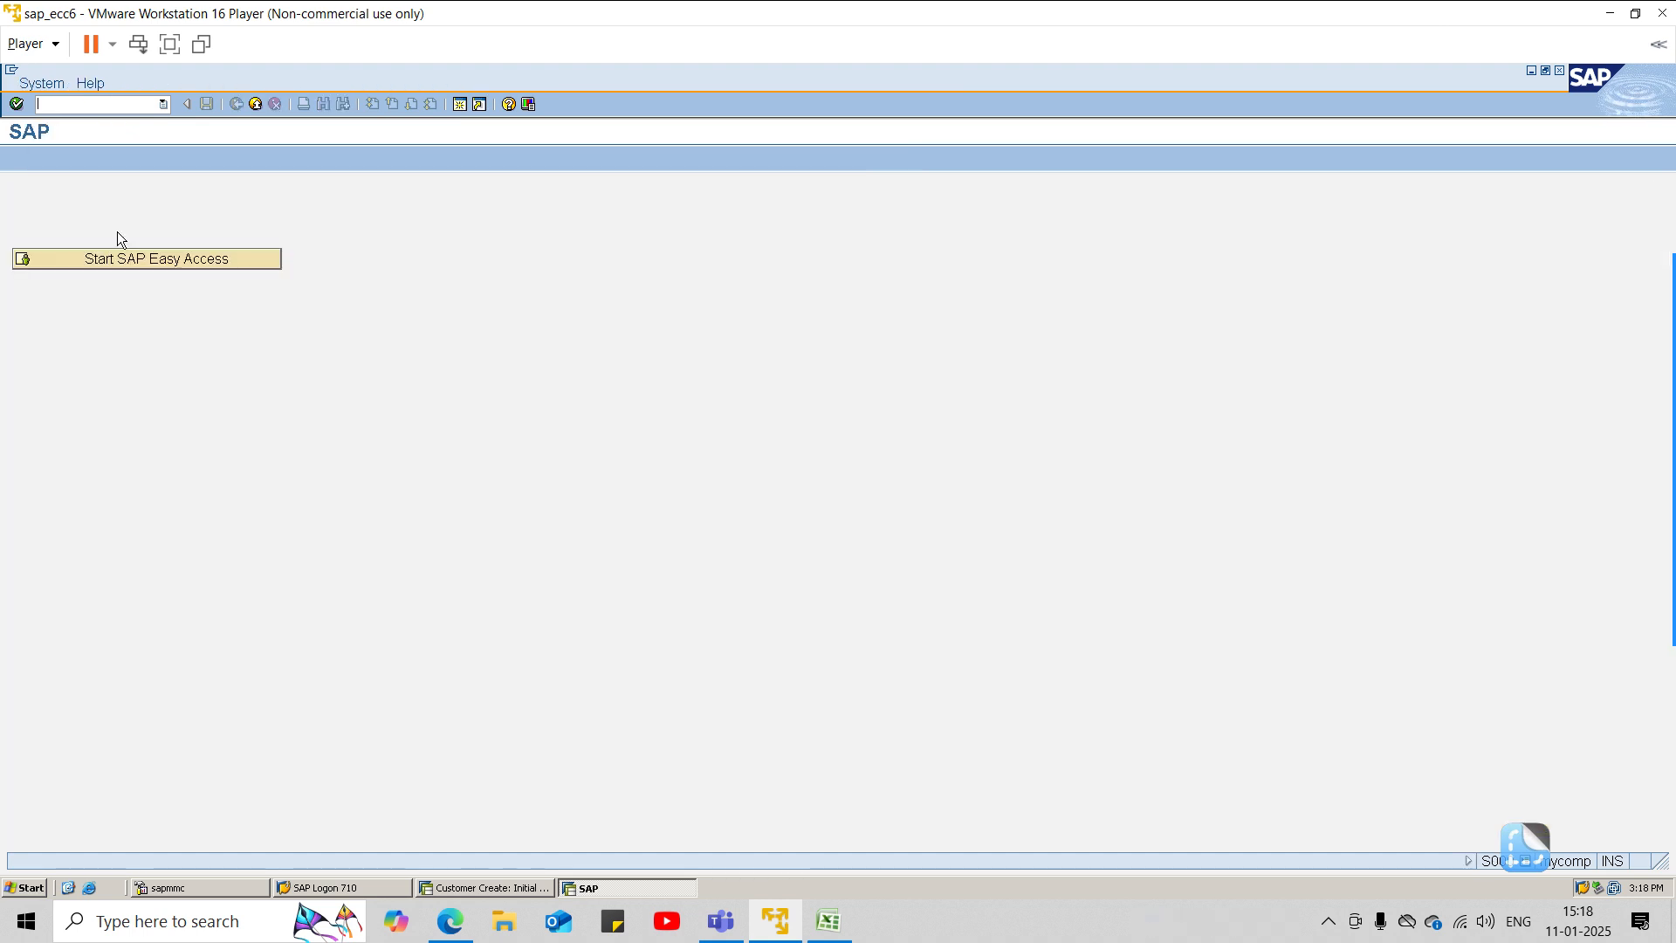
{"action": "left_click", "coordinate": [129, 258]}
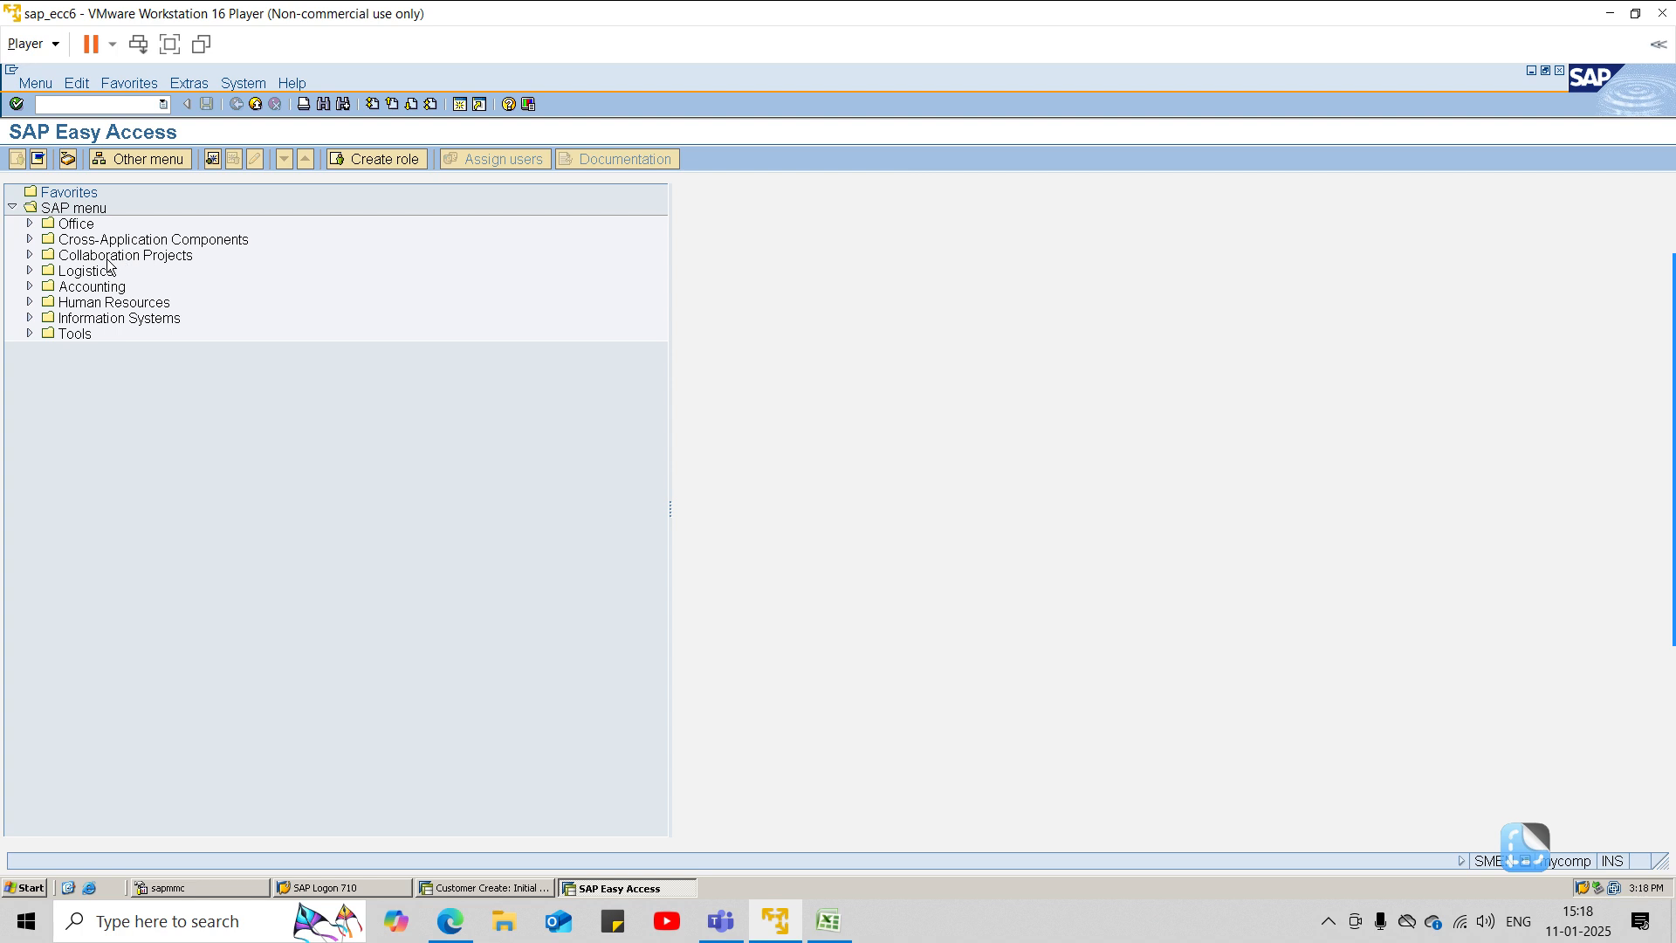
Step: Open the FB70 - Invoice transaction under Accounting, Financial Accounting, Accounts Receivable, Document Entry
{"action": "left_click", "coordinate": [31, 288]}
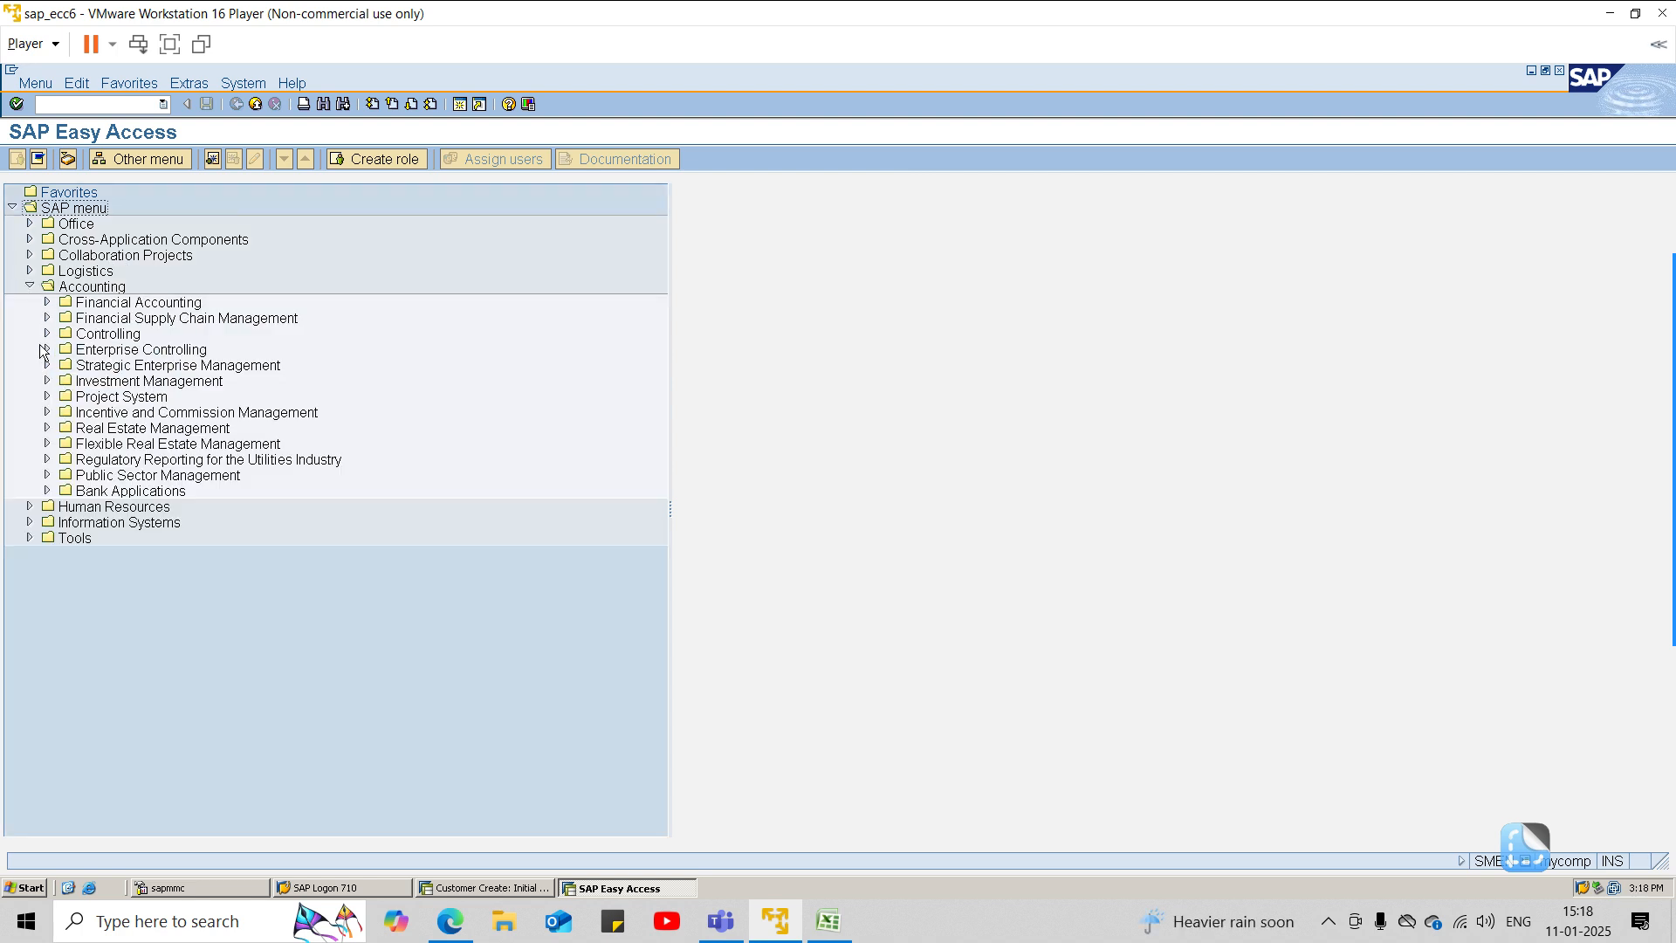
{"action": "left_click", "coordinate": [47, 302]}
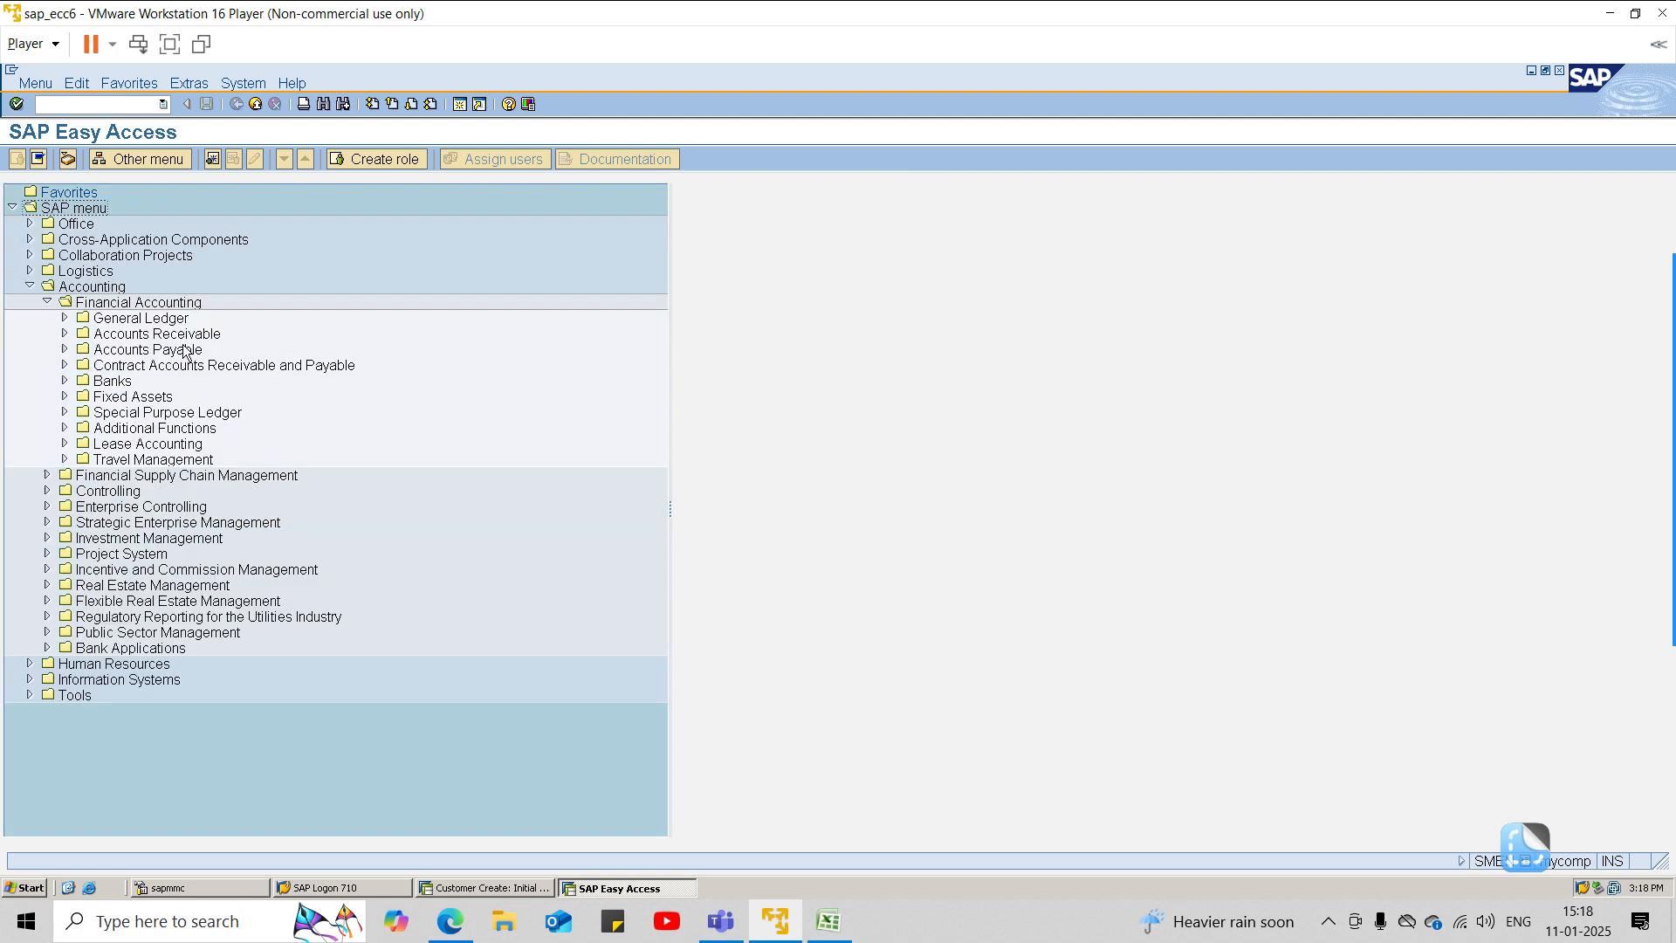
{"action": "mouse_move", "coordinate": [1656, 370]}
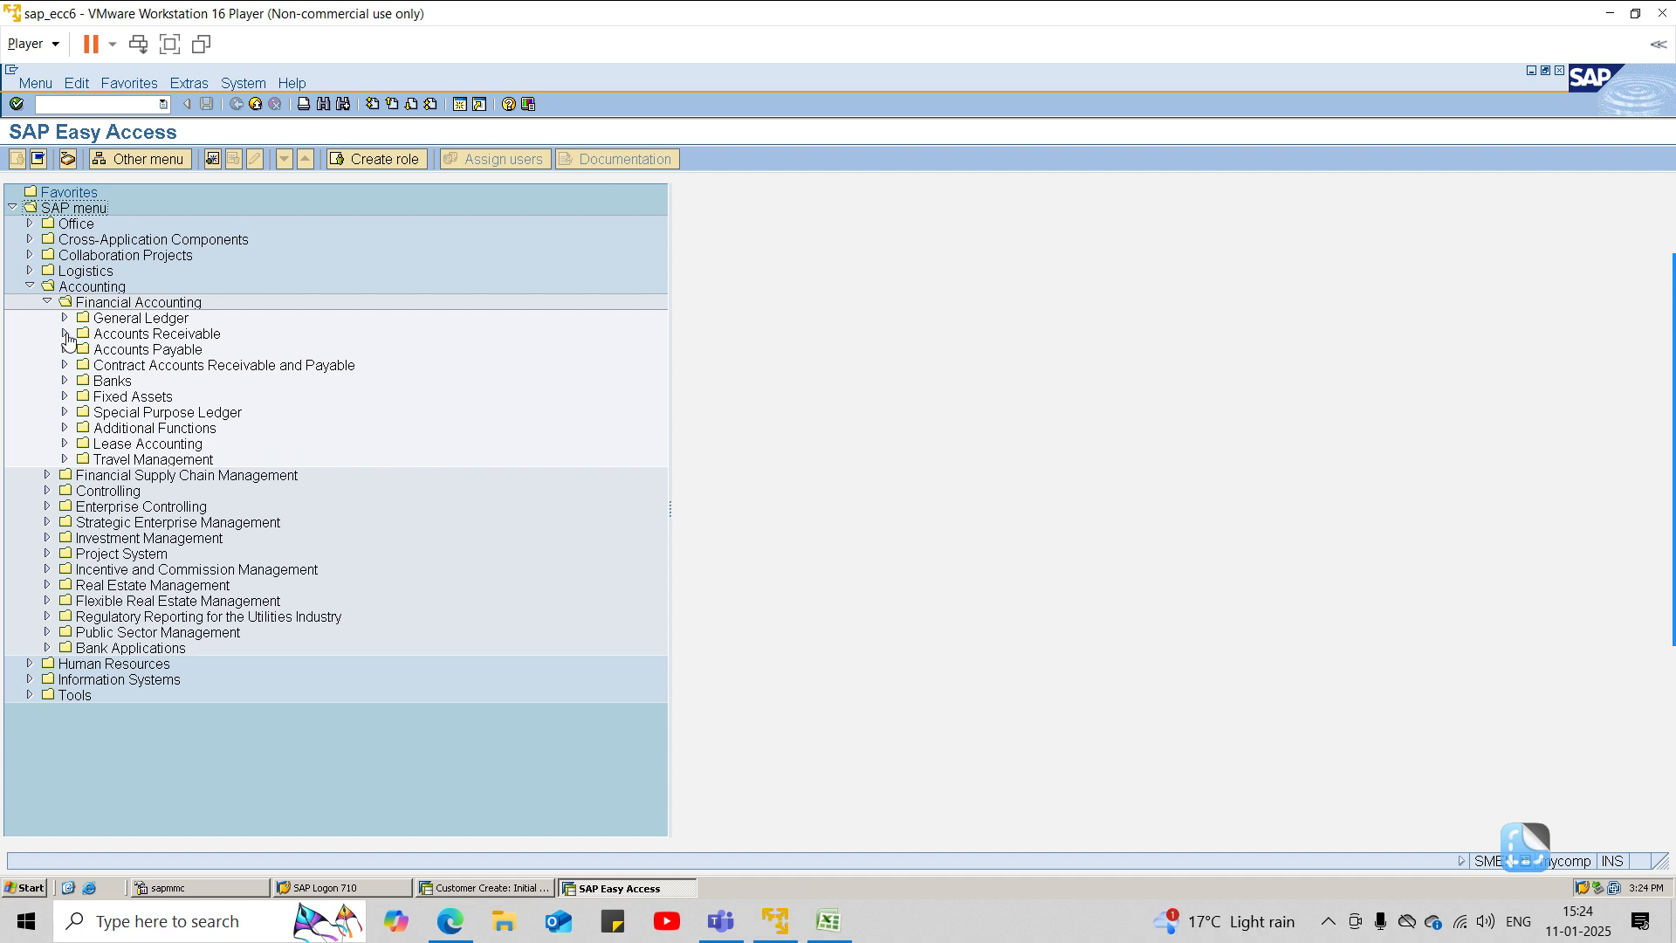
{"action": "left_click", "coordinate": [65, 334]}
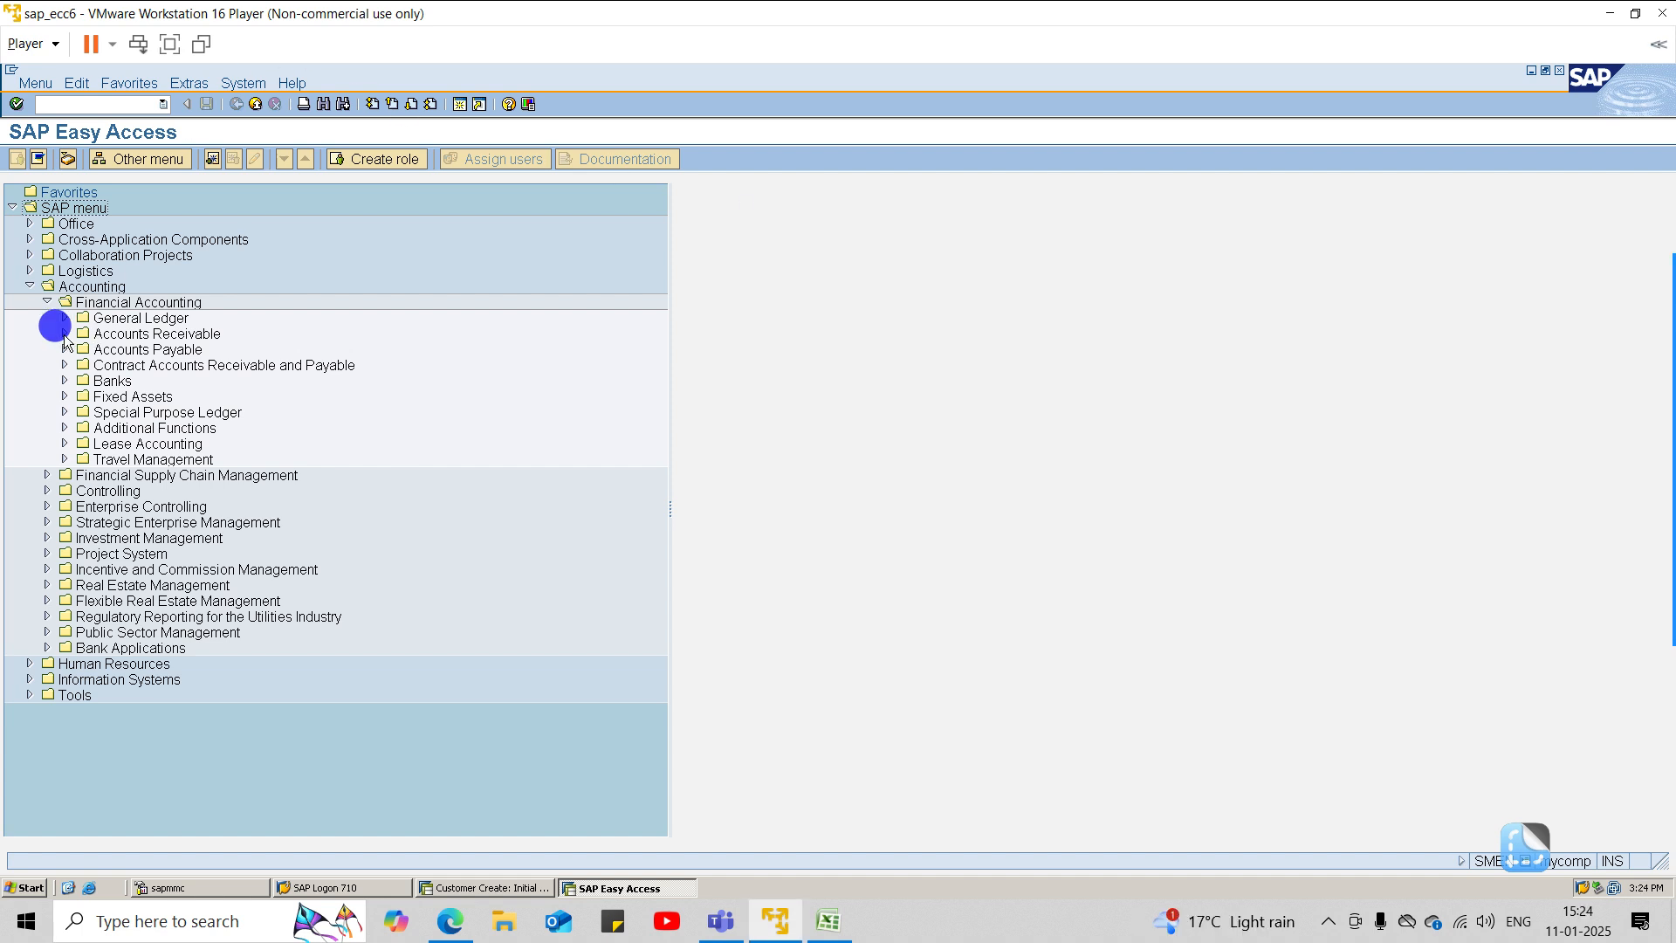
{"action": "left_click", "coordinate": [82, 349]}
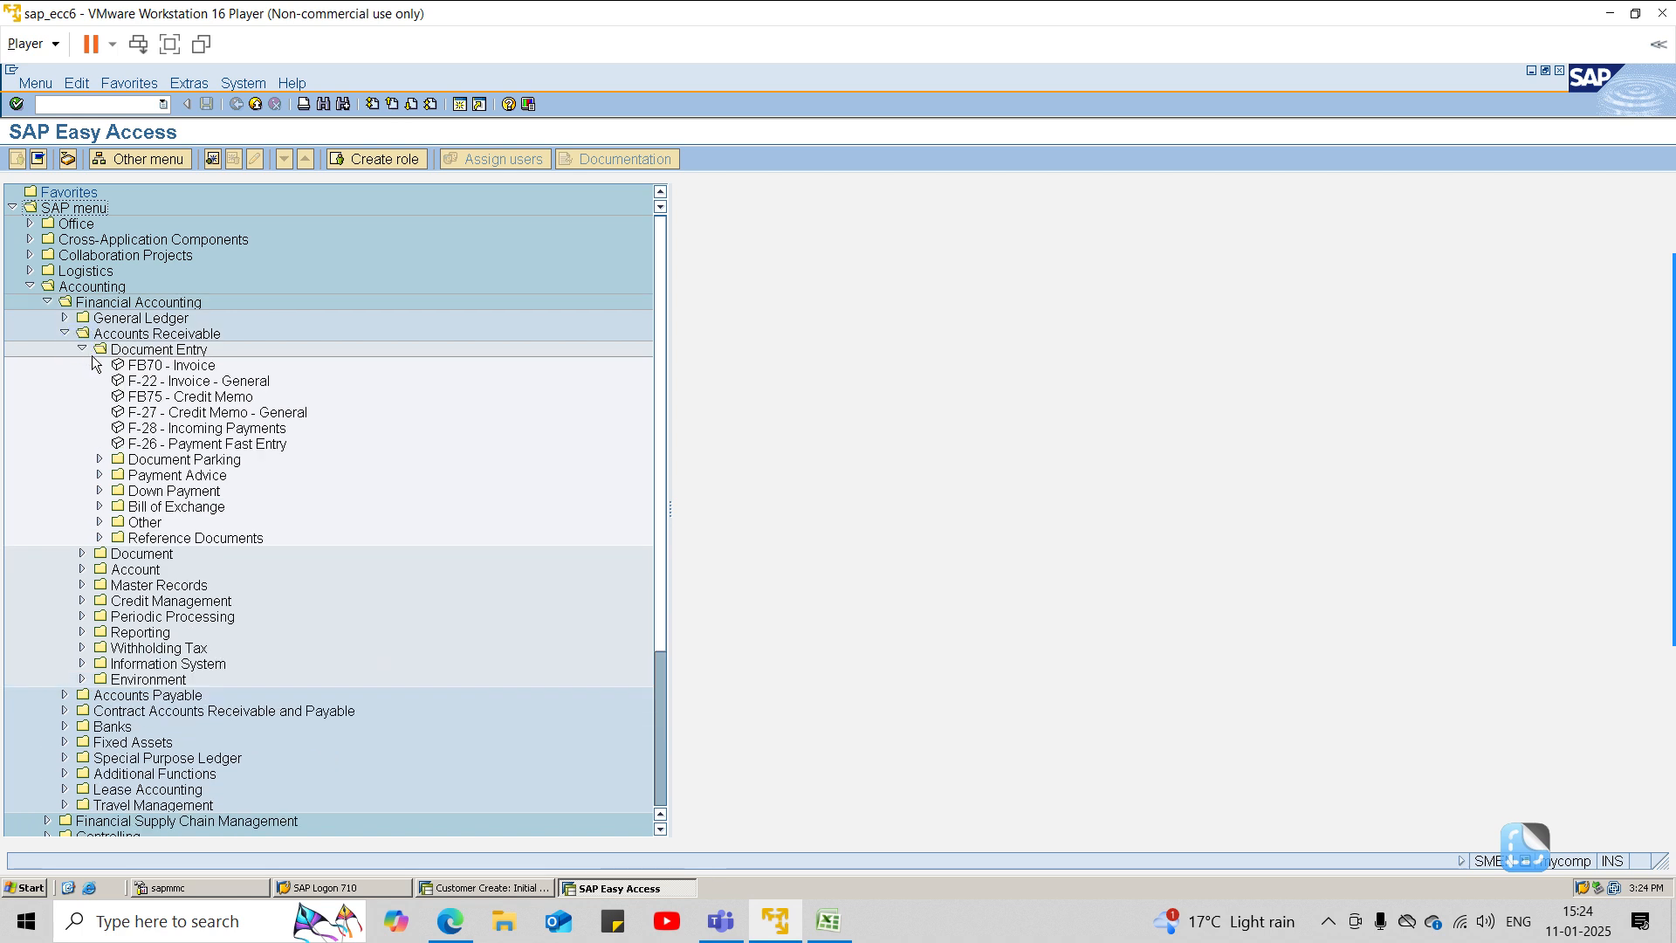
{"action": "double_click", "coordinate": [158, 366]}
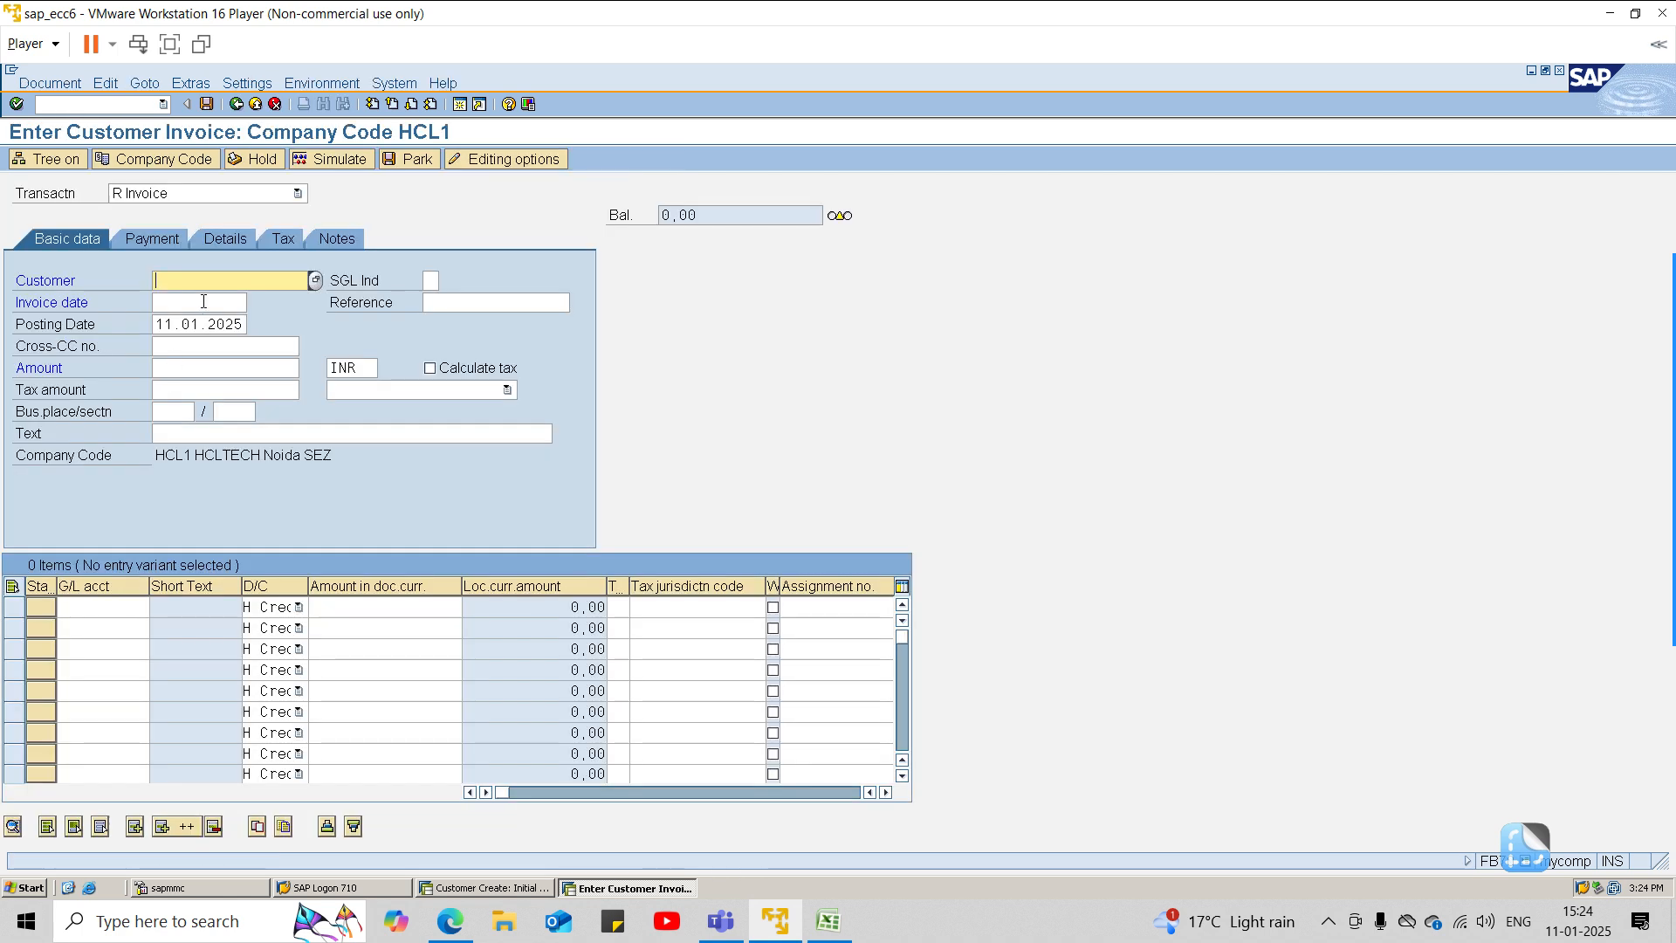
Step: Confirm company code HCL1 and select the customer AGNIHOTRI LTD through the customer search by company code
{"action": "left_click", "coordinate": [174, 159]}
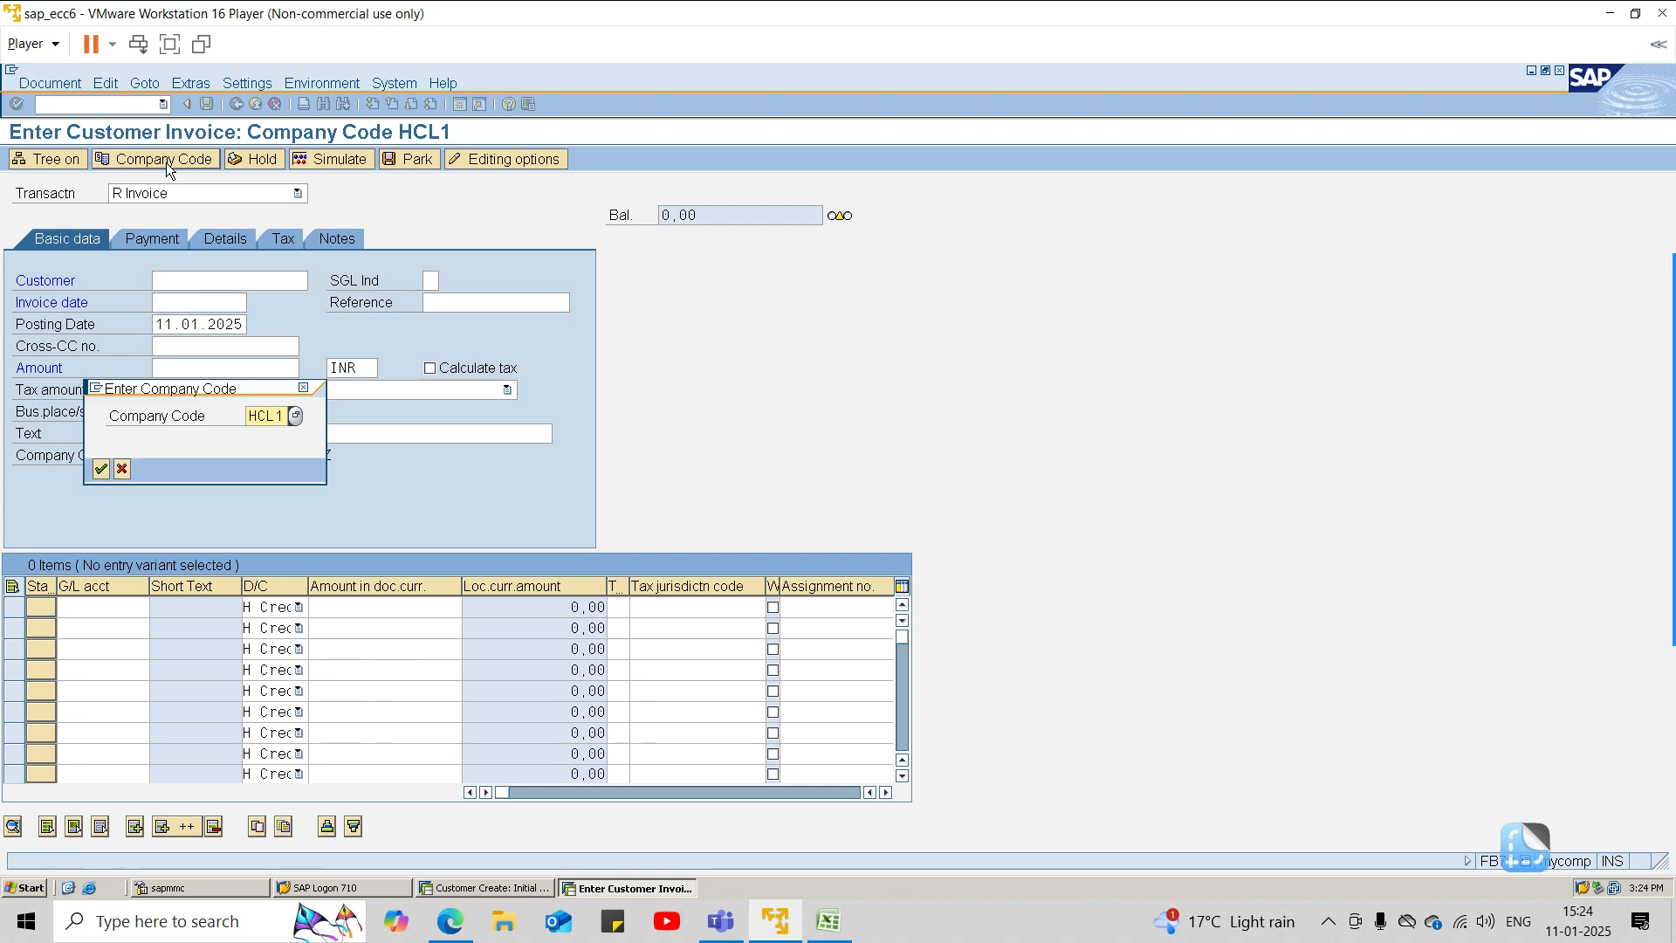
{"action": "left_click", "coordinate": [94, 468]}
{"action": "left_click", "coordinate": [315, 280]}
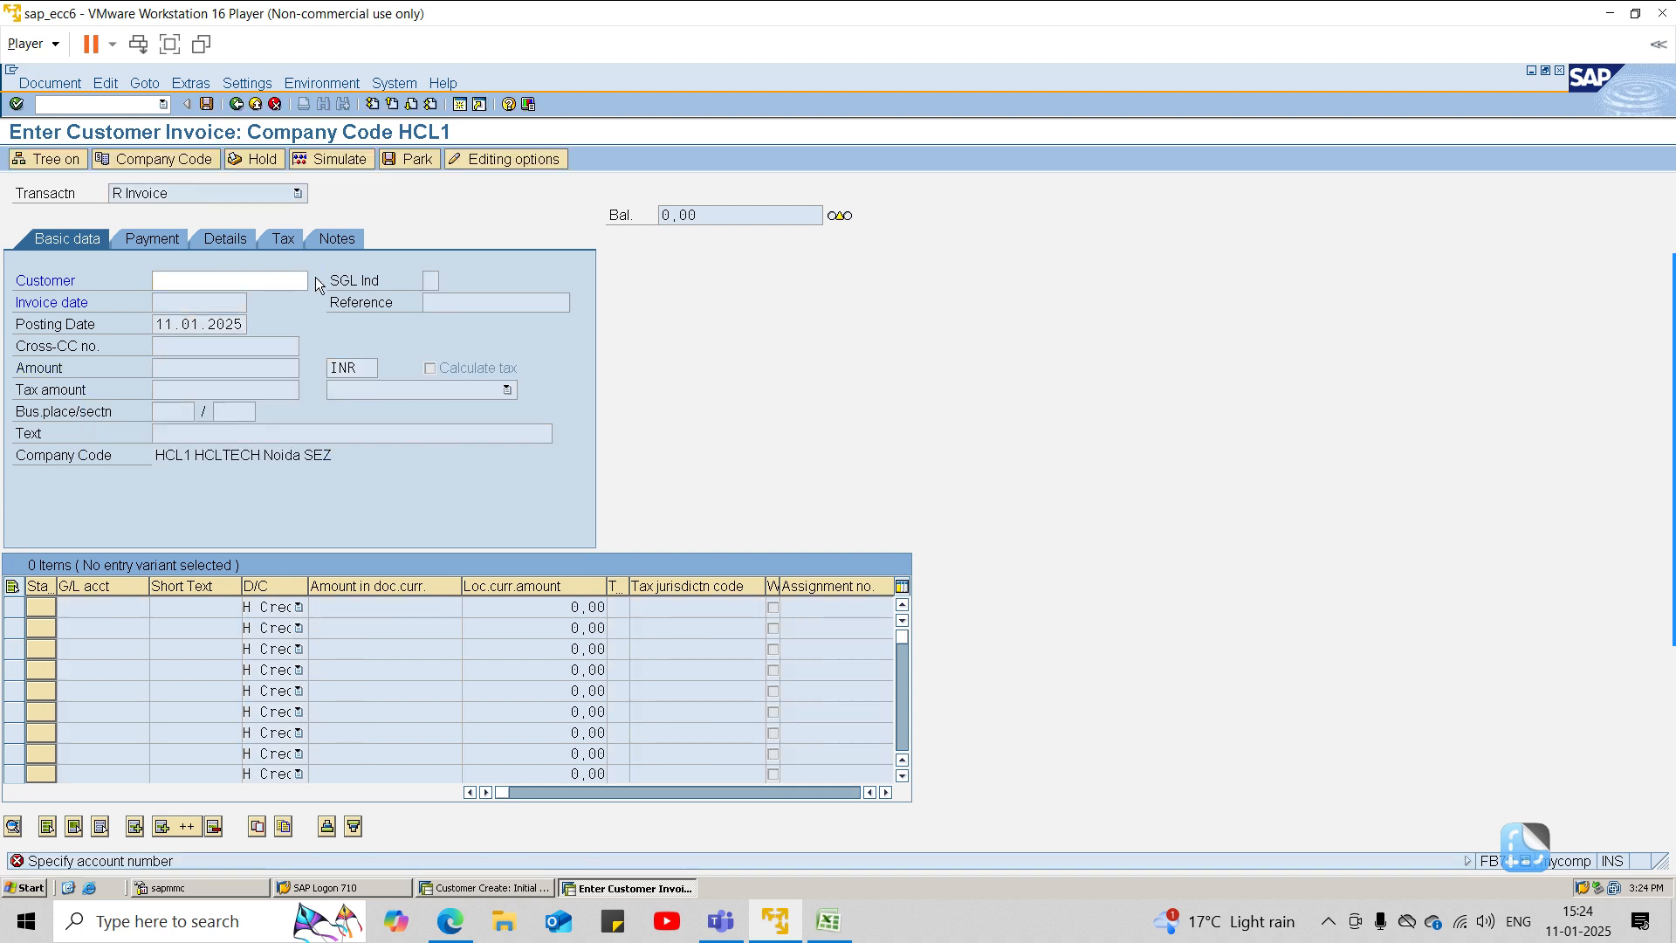
{"action": "left_click", "coordinate": [176, 804]}
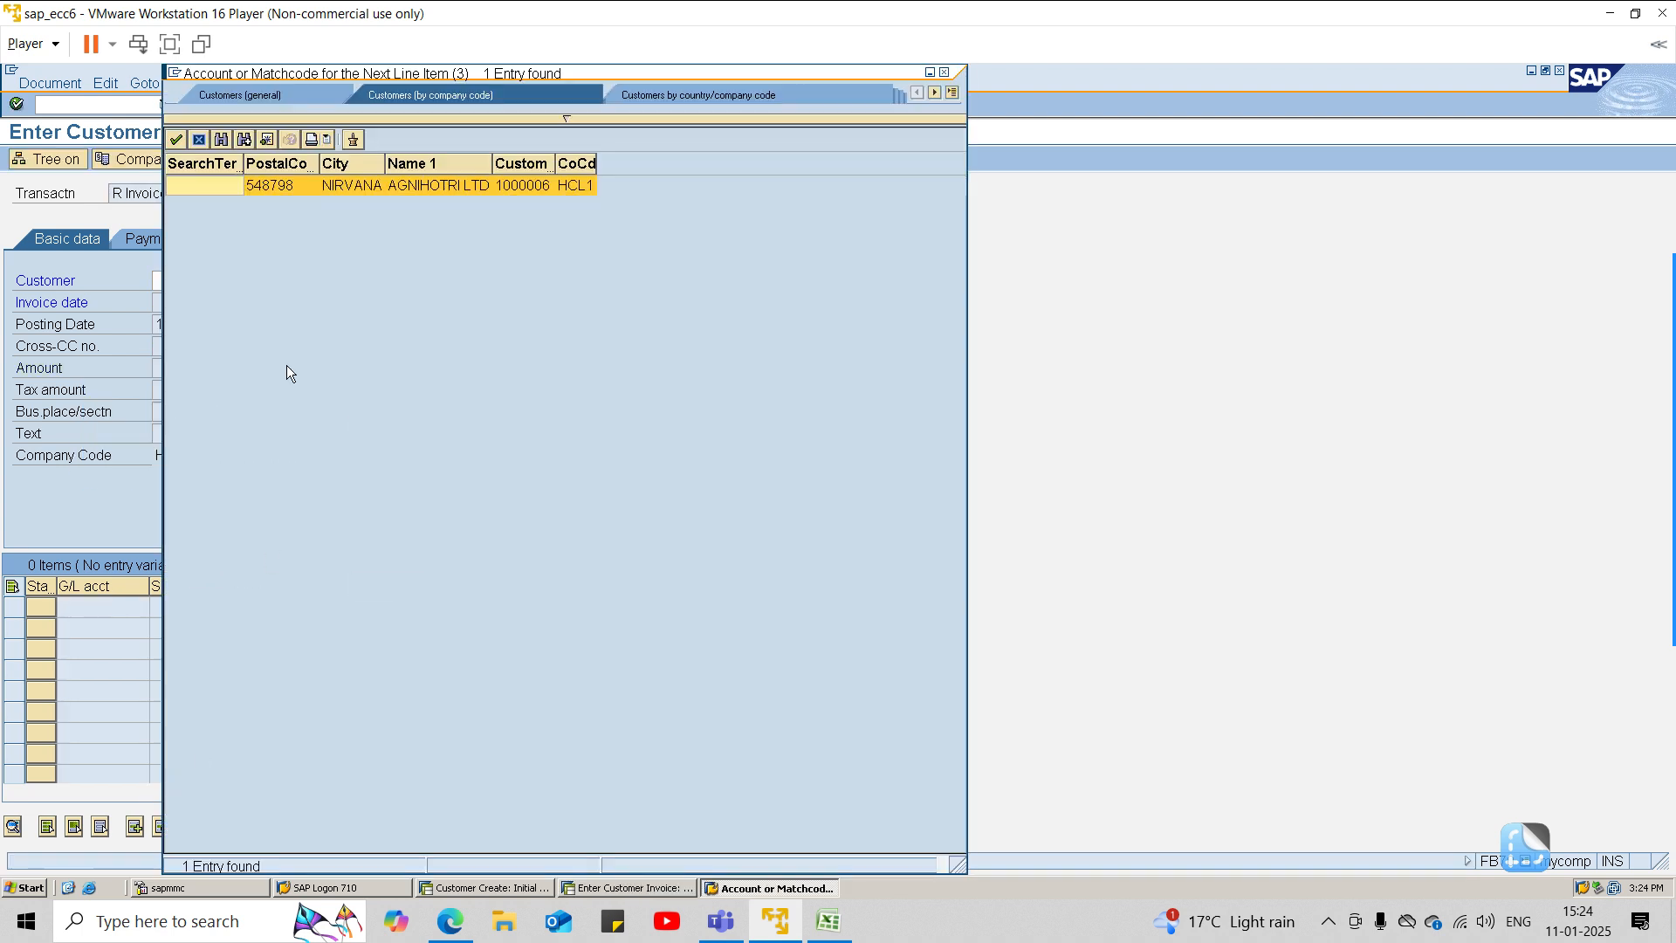
{"action": "double_click", "coordinate": [276, 191]}
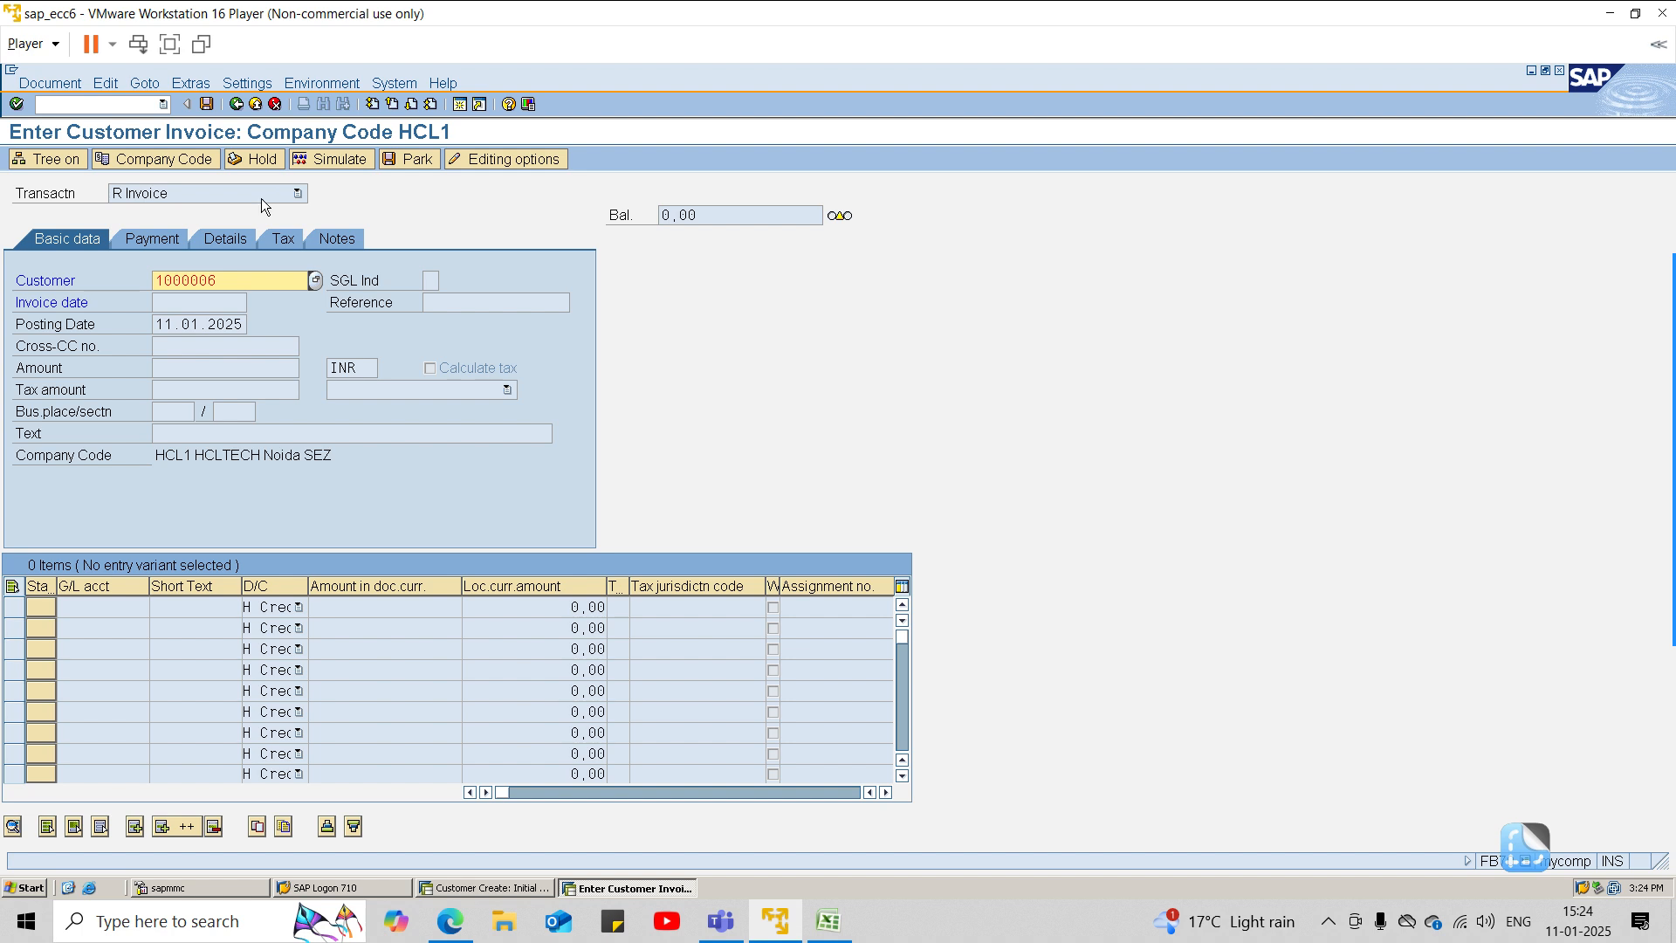
{"action": "key", "text": "Return"}
Step: Enter 01.10.2025 as the invoice date
{"action": "left_click", "coordinate": [232, 300]}
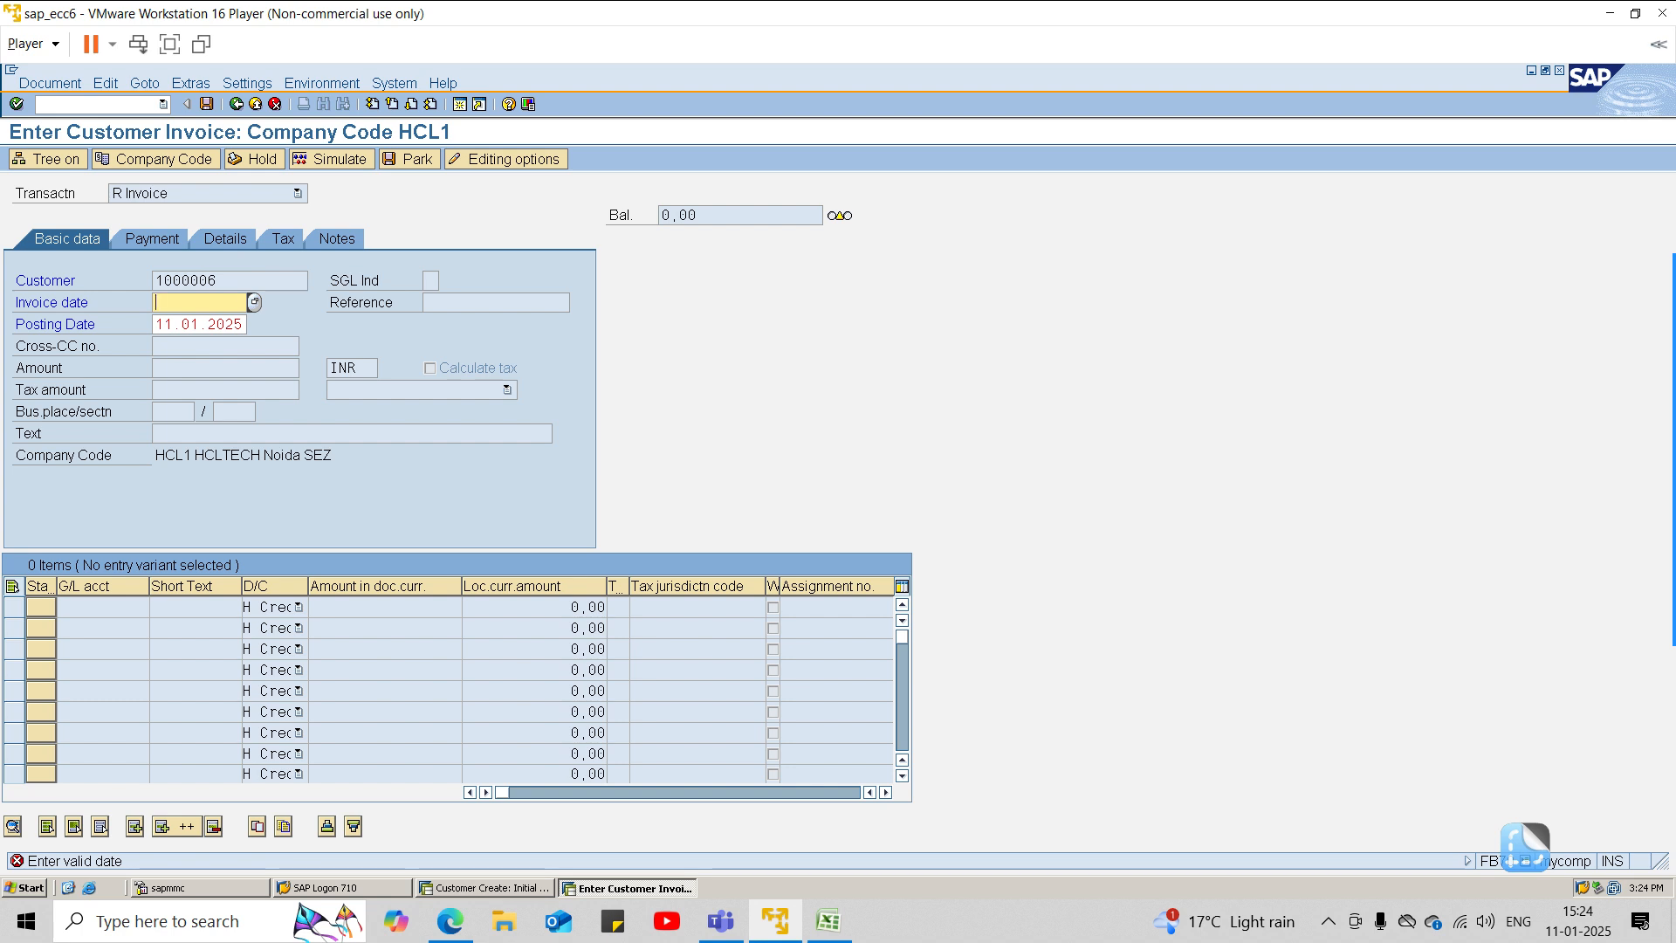
{"action": "type", "text": "01.10.2025"}
{"action": "key", "text": "Return"}
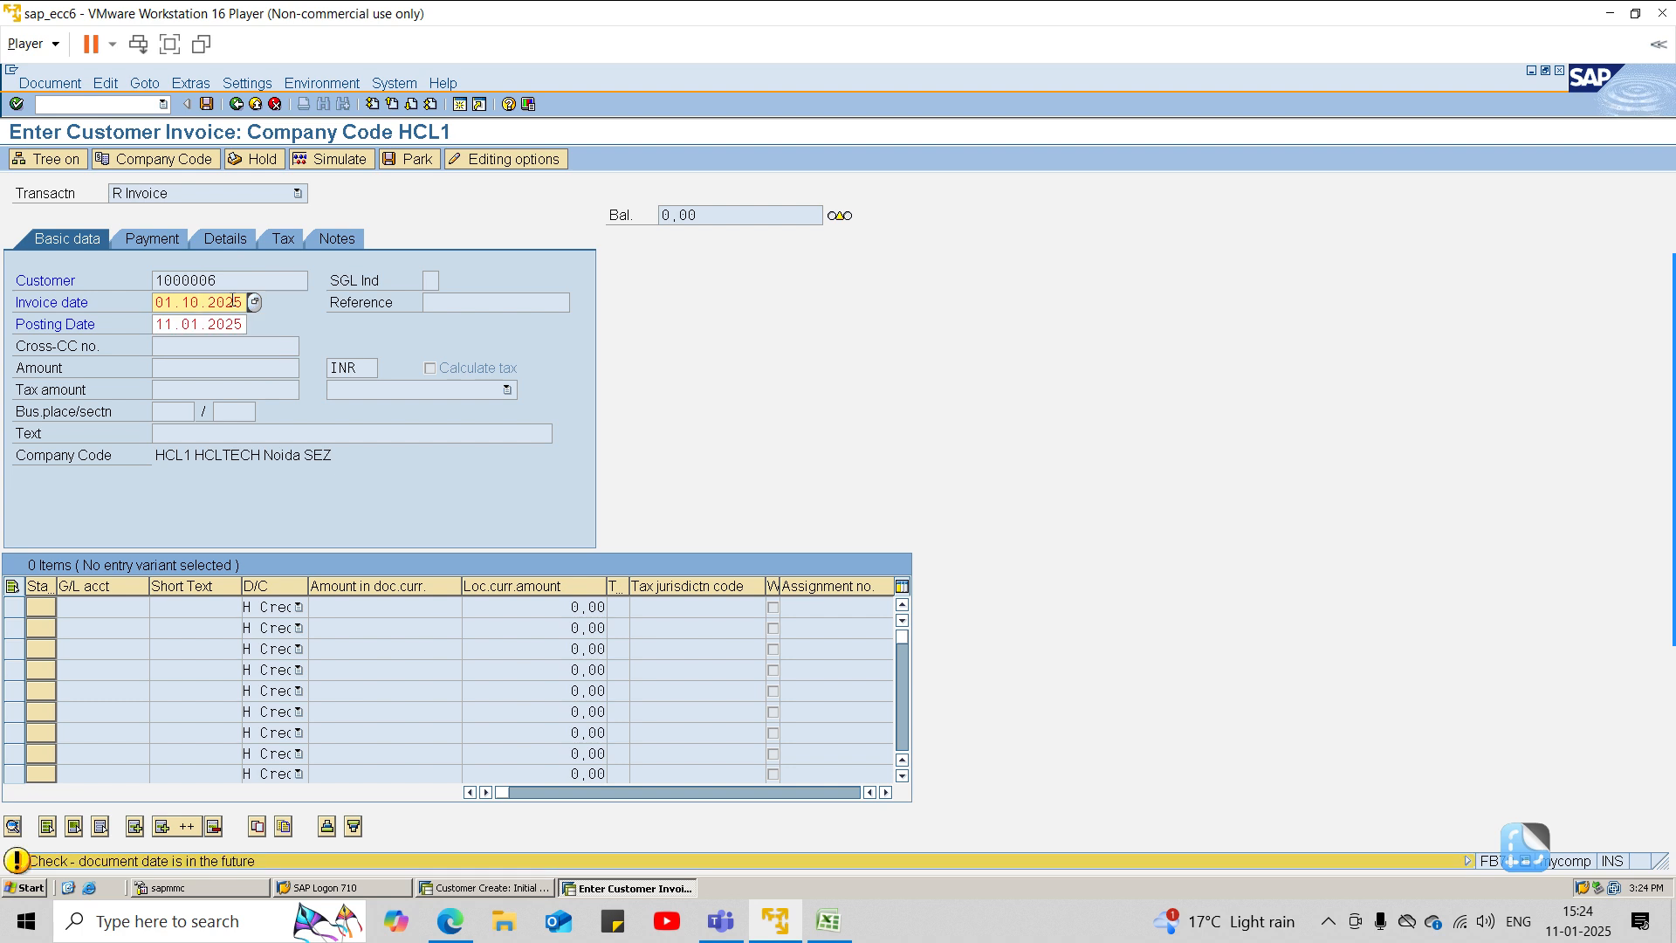
Step: Change the invoice date and the posting date of the customer invoice to 01.10.2024
{"action": "left_click", "coordinate": [229, 299]}
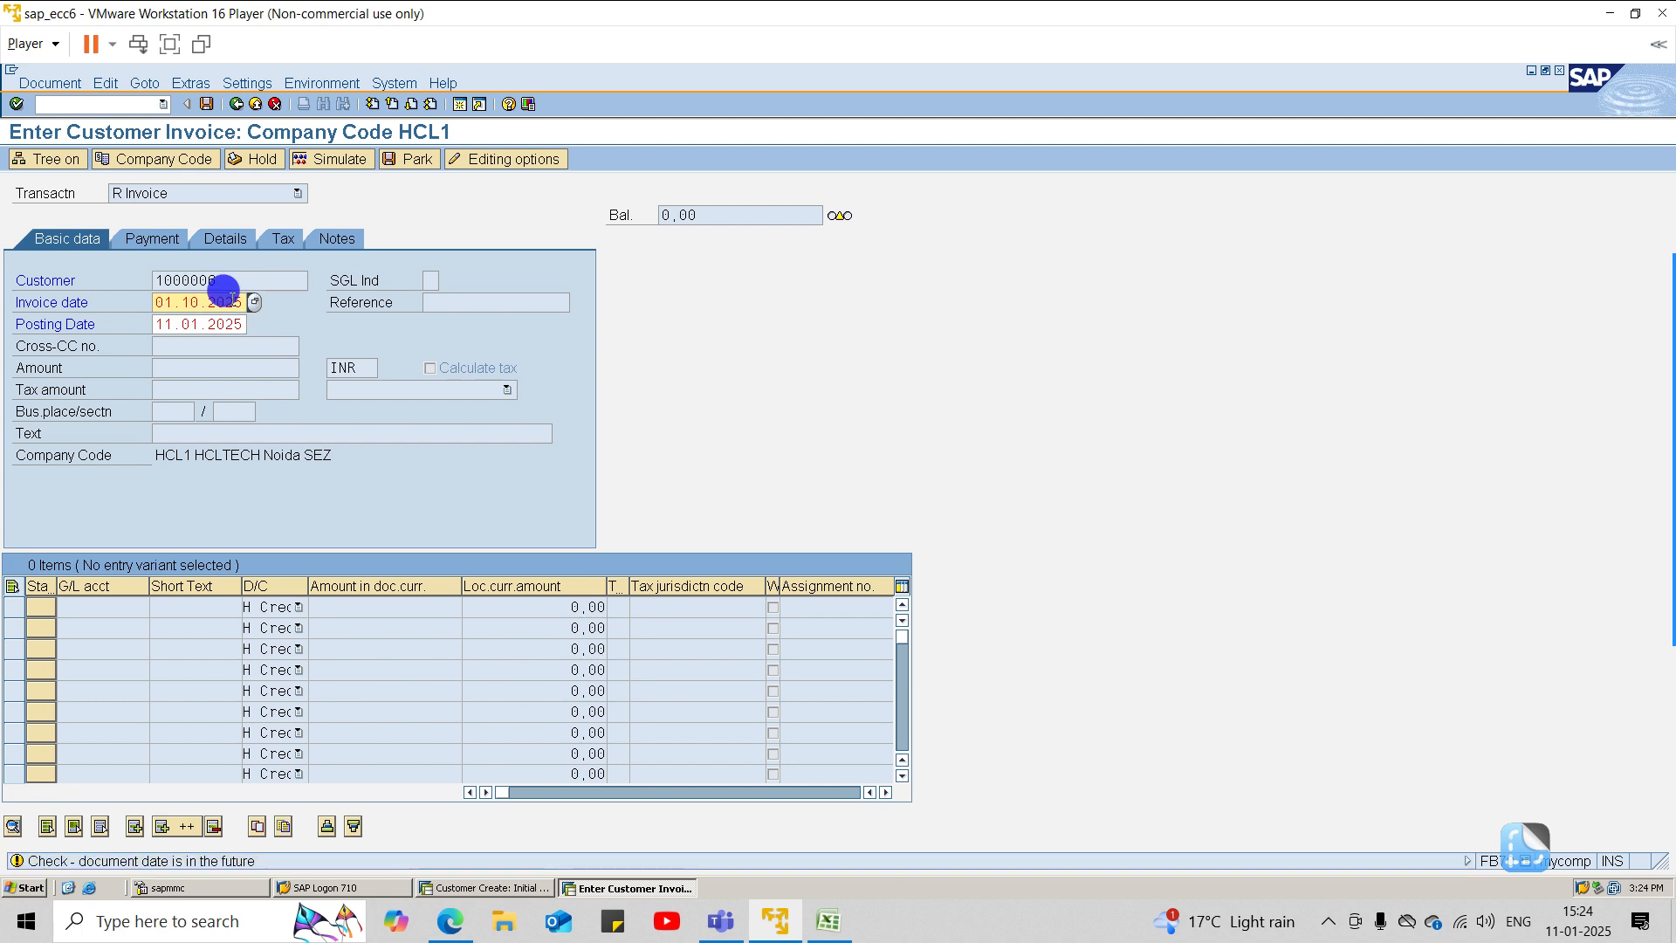
{"action": "left_click", "coordinate": [244, 302]}
{"action": "type", "text": "4"}
{"action": "key", "text": "Return"}
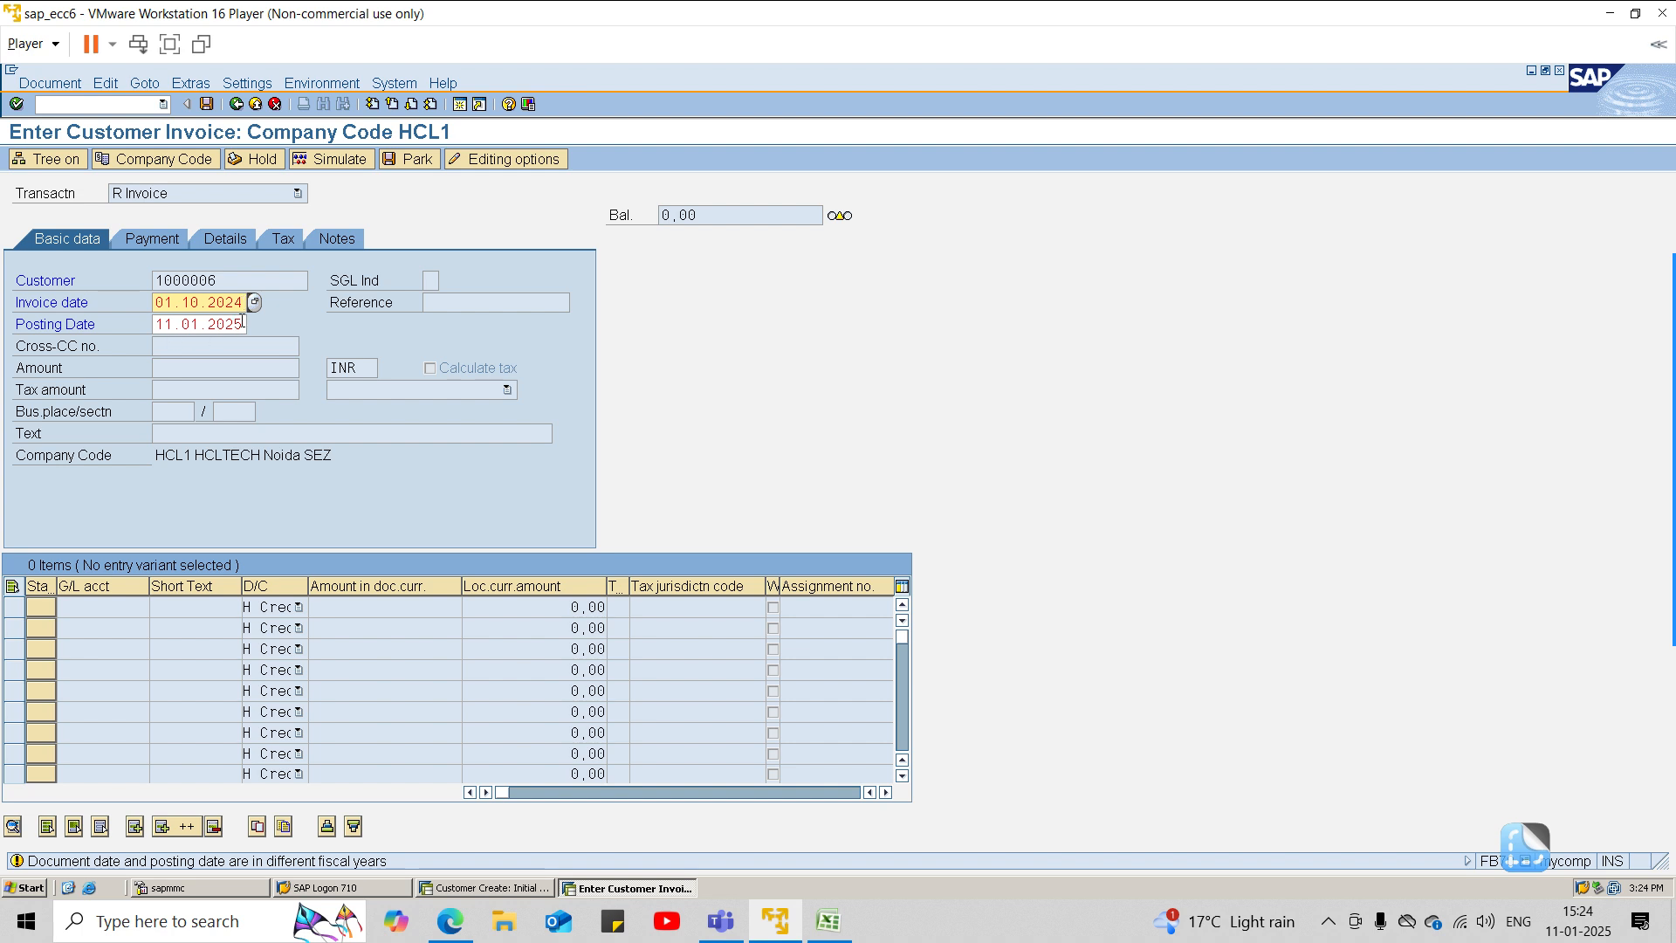
{"action": "left_click", "coordinate": [242, 322]}
{"action": "key", "text": "BackSpace"}
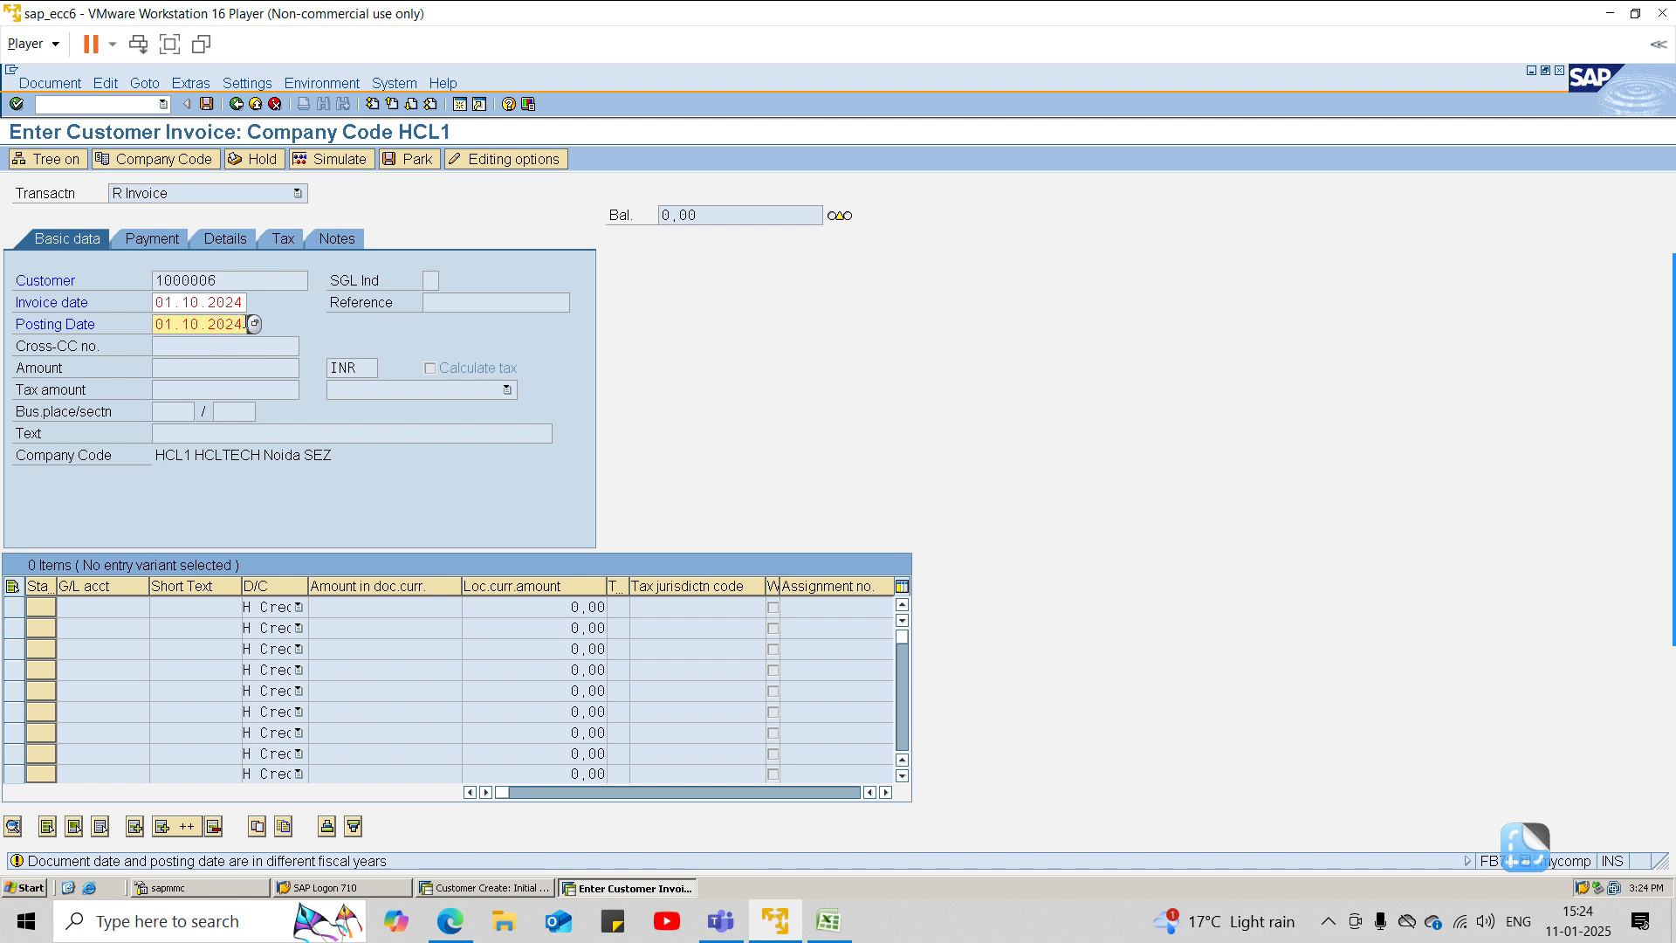
{"action": "key", "text": "Return"}
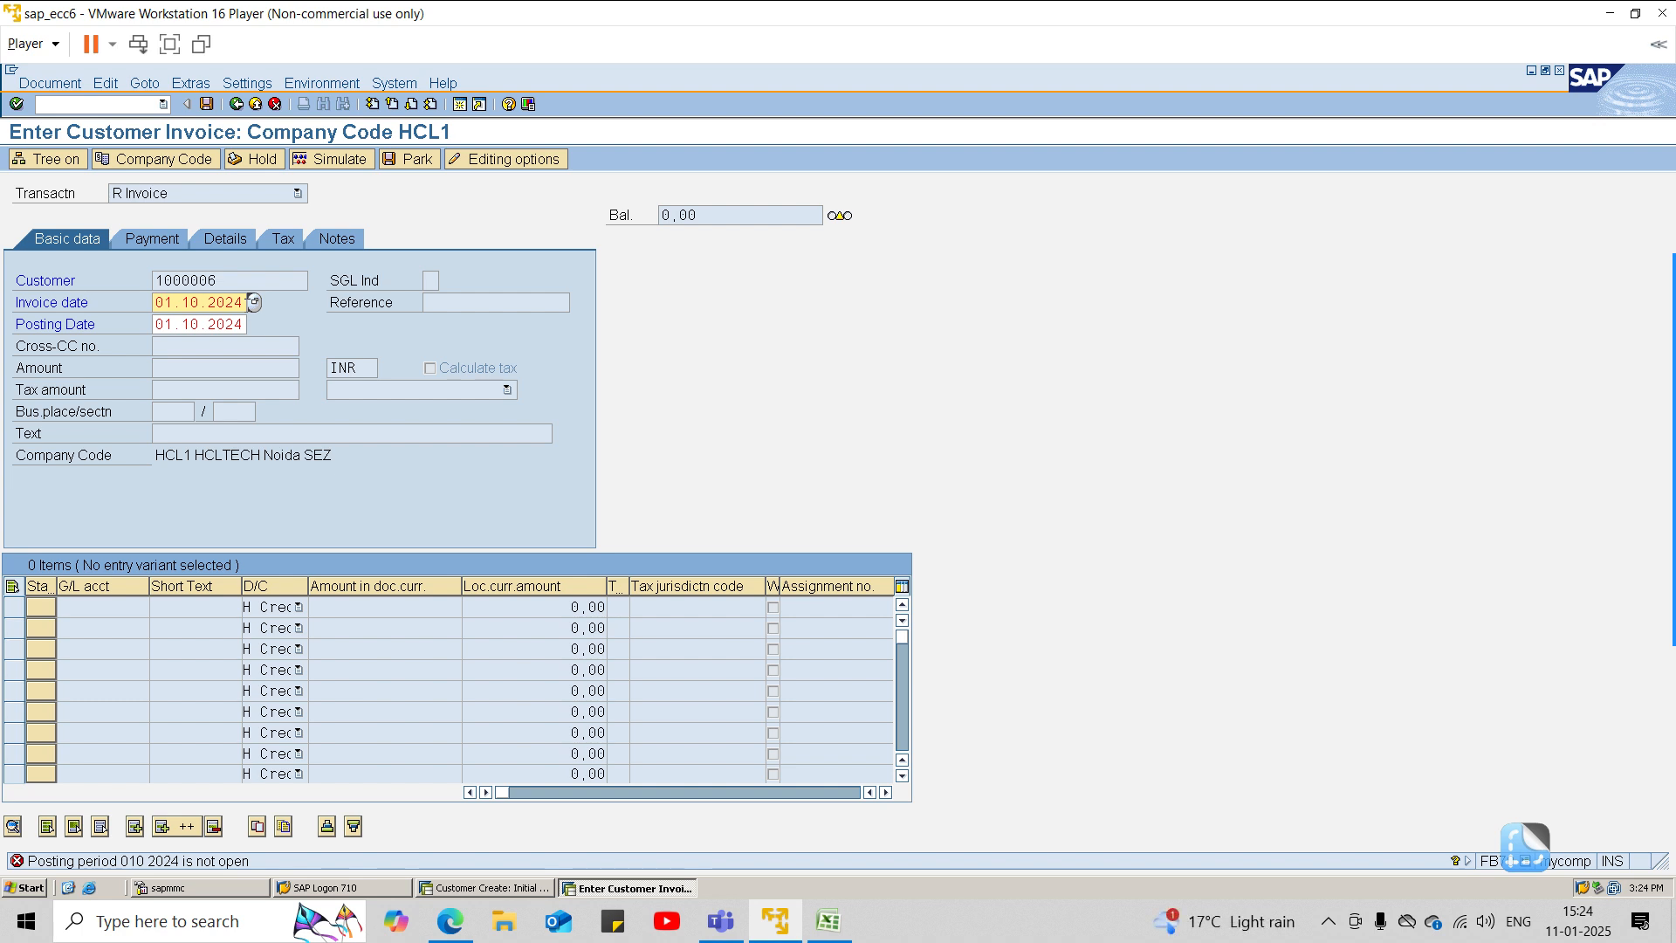
Step: Change the invoice date of the customer invoice to 01.01.2025
{"action": "left_click", "coordinate": [241, 302]}
{"action": "key", "text": "BackSpace"}
{"action": "key", "text": "BackSpace"}
{"action": "key", "text": "BackSpace"}
{"action": "key", "text": "BackSpace"}
{"action": "key", "text": "BackSpace"}
{"action": "key", "text": "BackSpace"}
{"action": "key", "text": "BackSpace"}
{"action": "key", "text": "BackSpace"}
{"action": "key", "text": "BackSpace"}
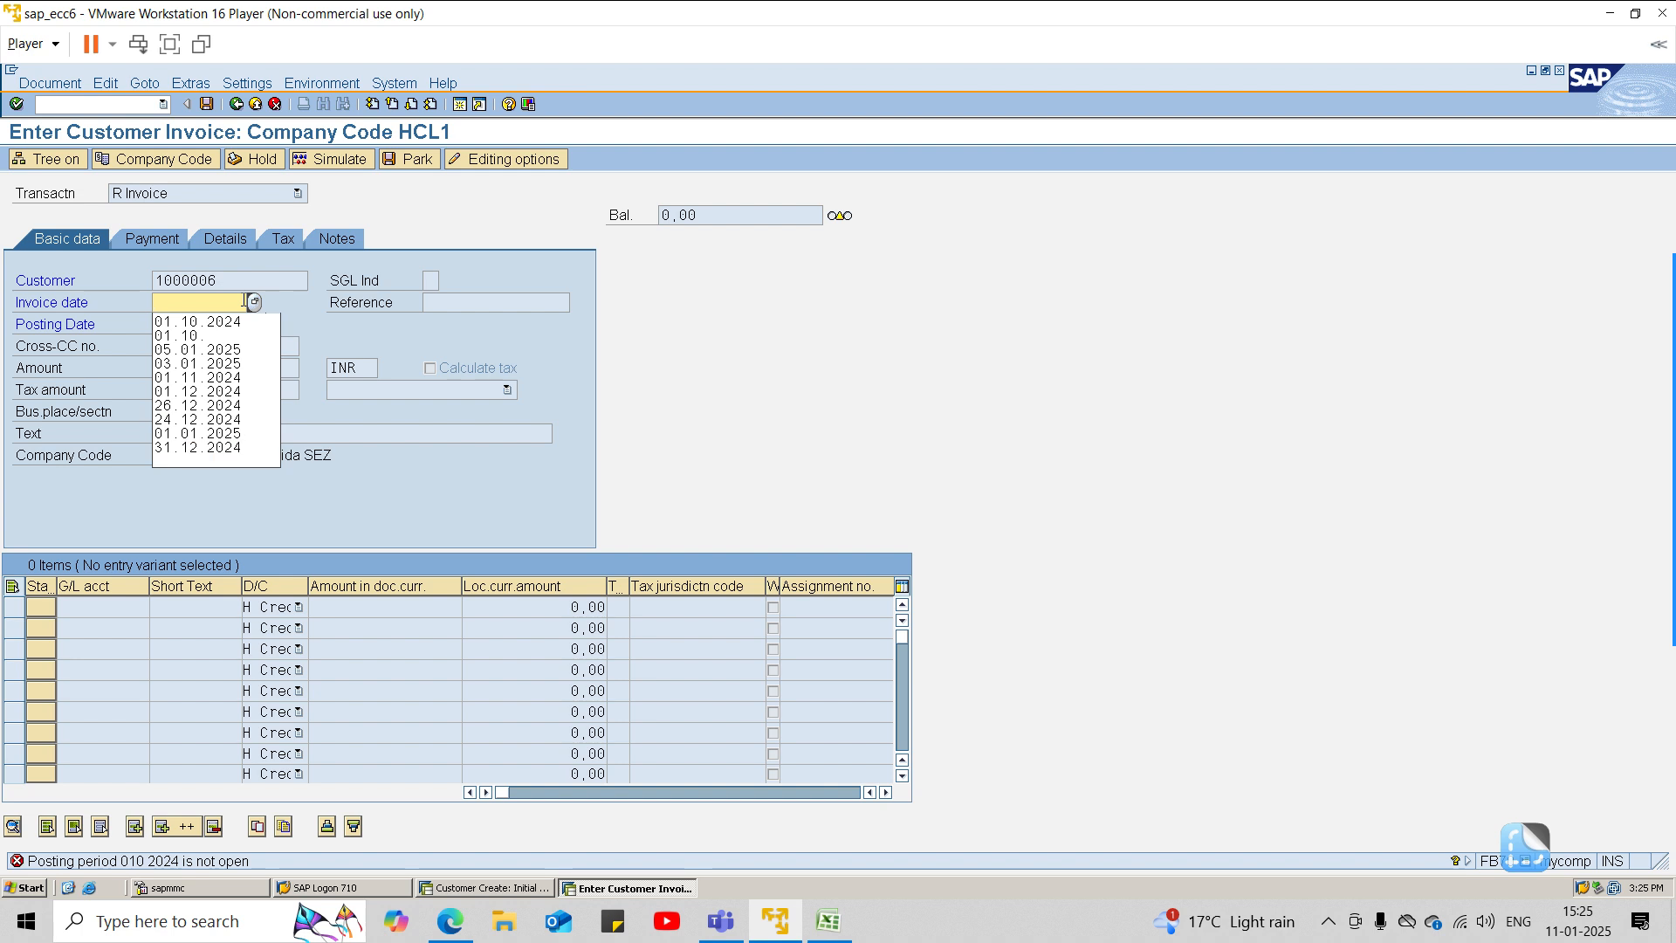
{"action": "type", "text": "1.01.2025"}
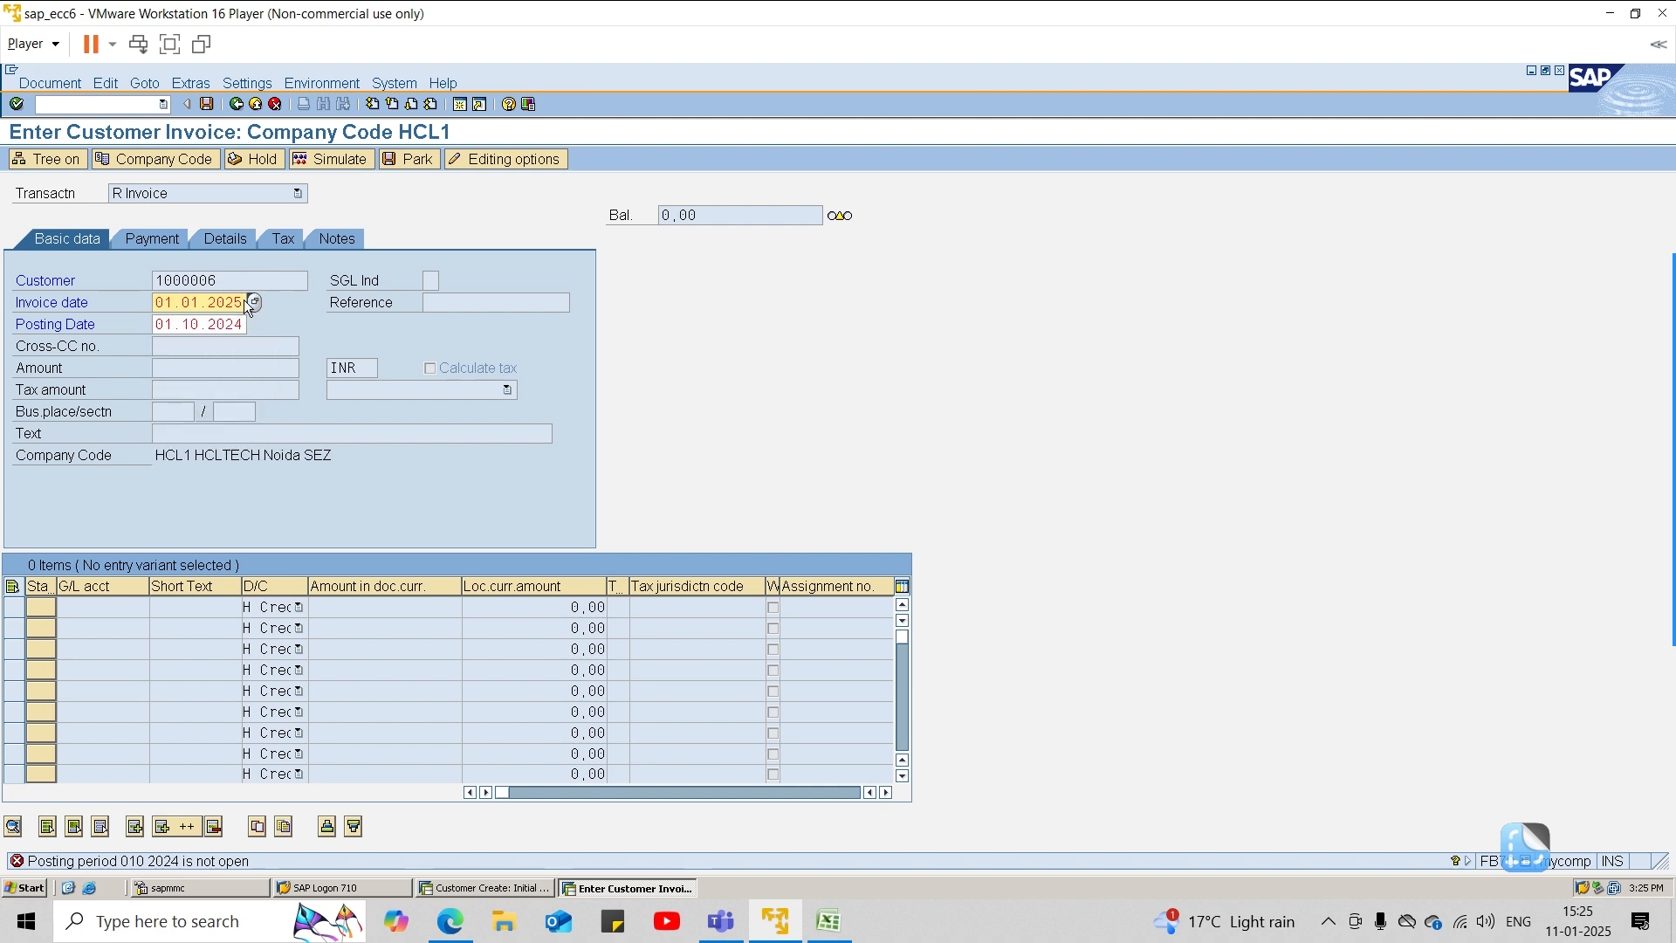
{"action": "key", "text": "Return"}
Step: Change the posting date of the customer invoice to 01.01.2025
{"action": "left_click", "coordinate": [246, 323]}
{"action": "key", "text": "BackSpace"}
{"action": "key", "text": "BackSpace"}
{"action": "key", "text": "BackSpace"}
{"action": "key", "text": "BackSpace"}
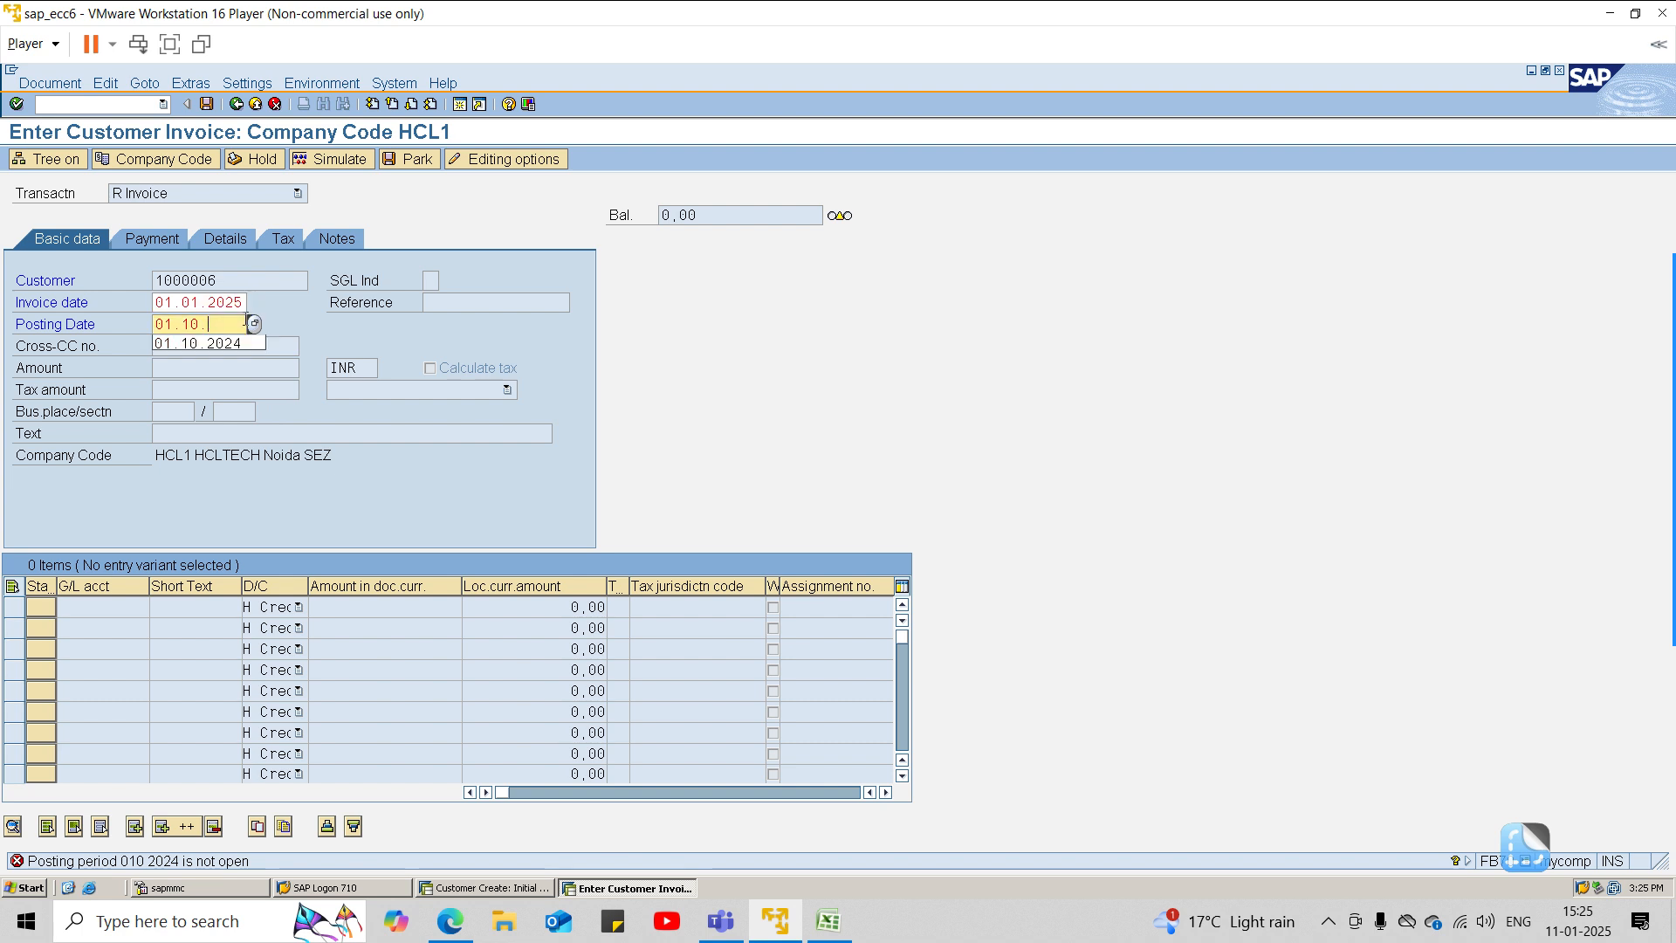
{"action": "key", "text": "BackSpace"}
{"action": "key", "text": "BackSpace"}
{"action": "key", "text": "BackSpace"}
{"action": "key", "text": "BackSpace"}
{"action": "key", "text": "BackSpace"}
{"action": "key", "text": "BackSpace"}
{"action": "type", "text": "01.01.2025"}
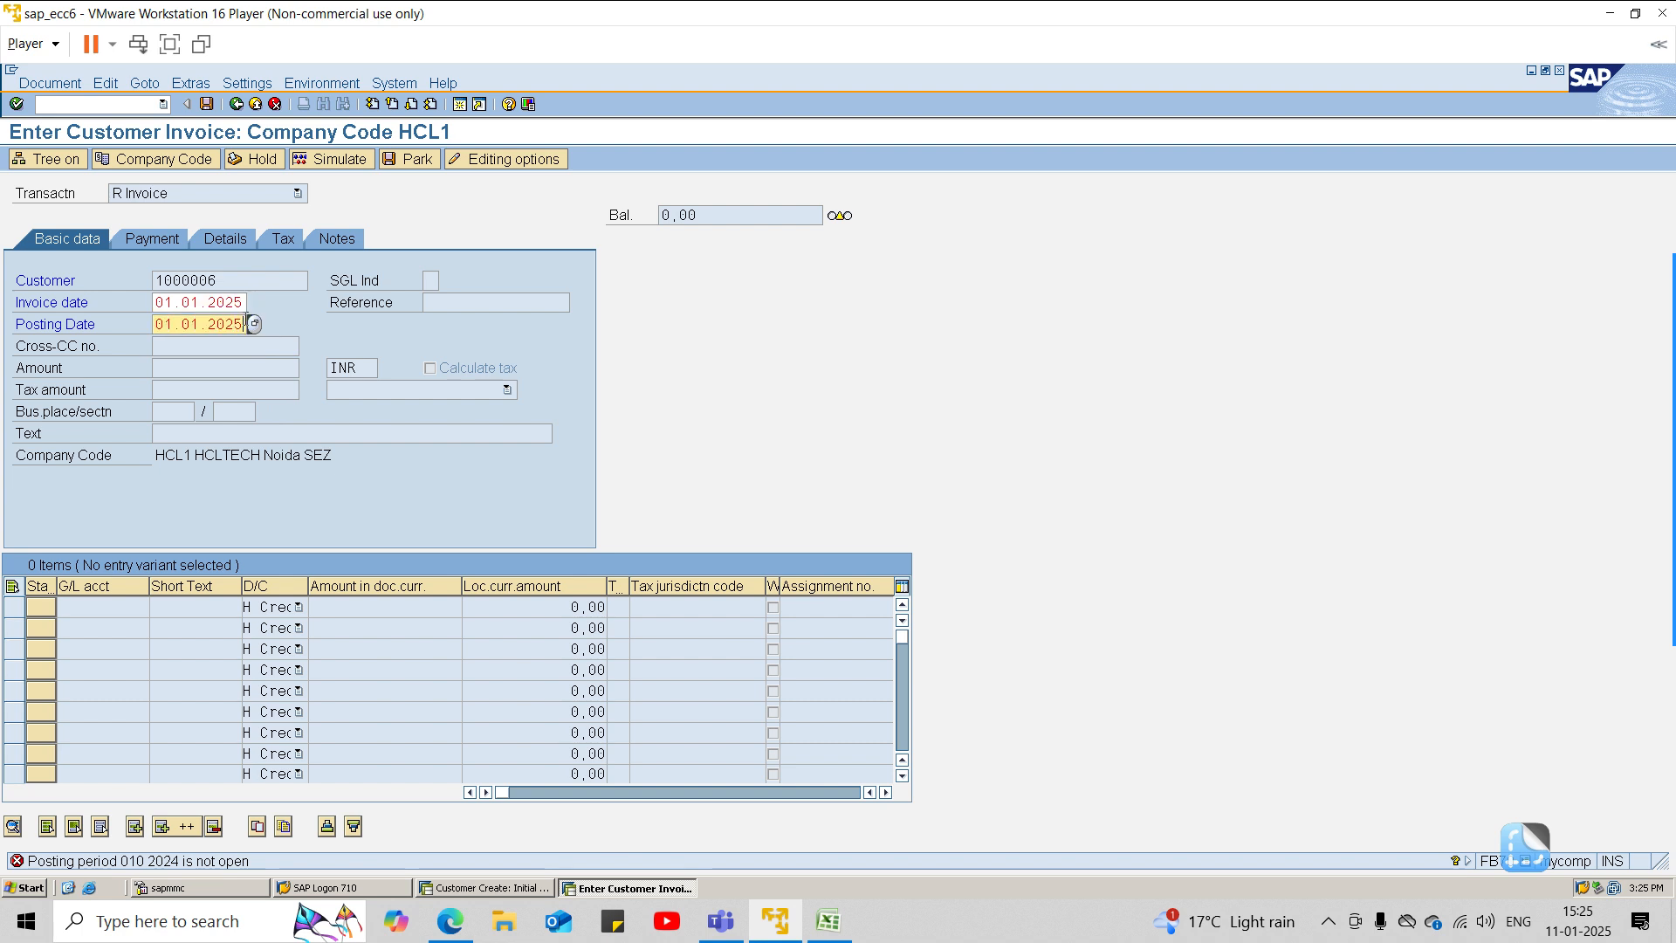
{"action": "key", "text": "Return"}
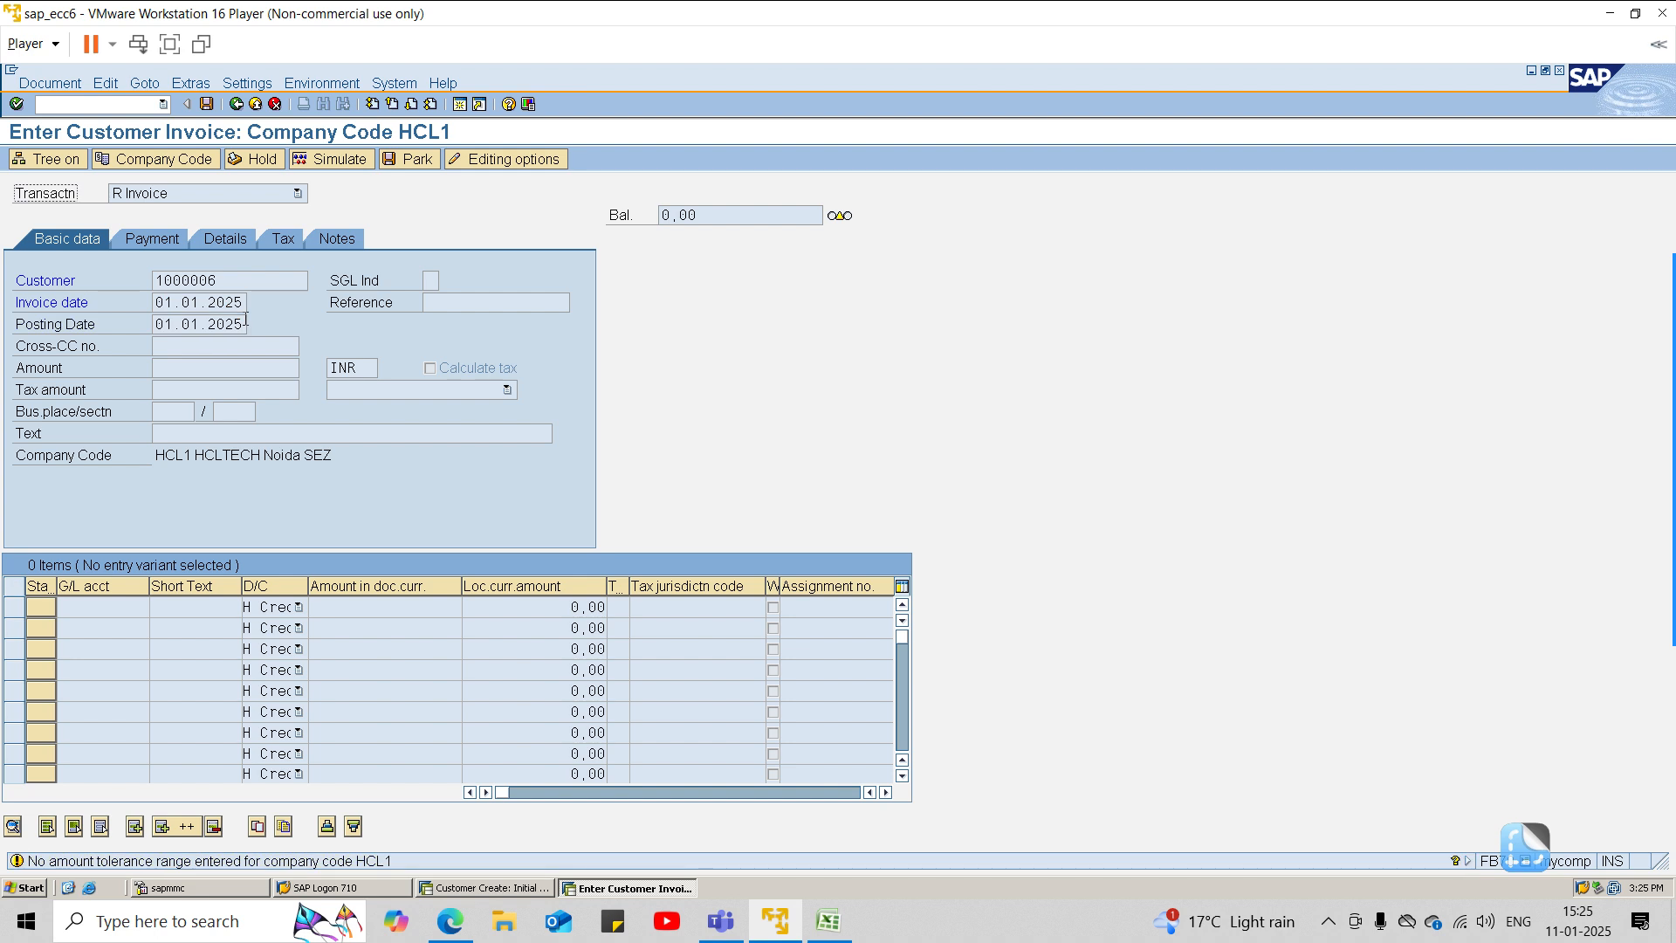
Step: Try to confirm the invoice header data and its payment terms
{"action": "key", "text": "Return"}
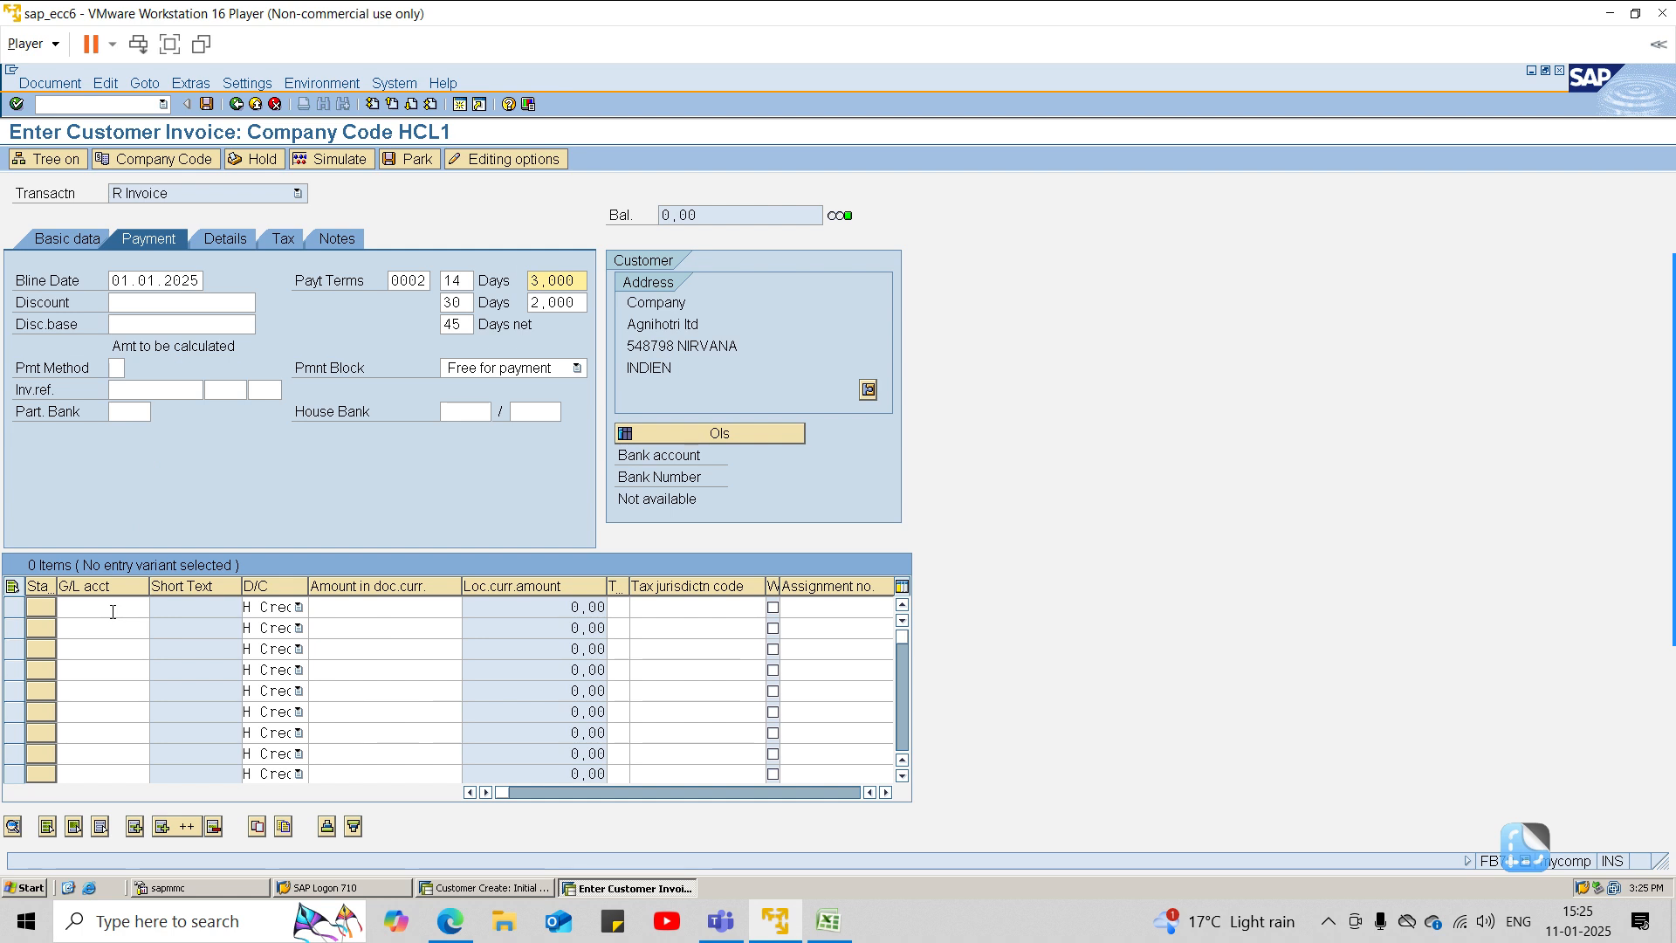
{"action": "key", "text": "Return"}
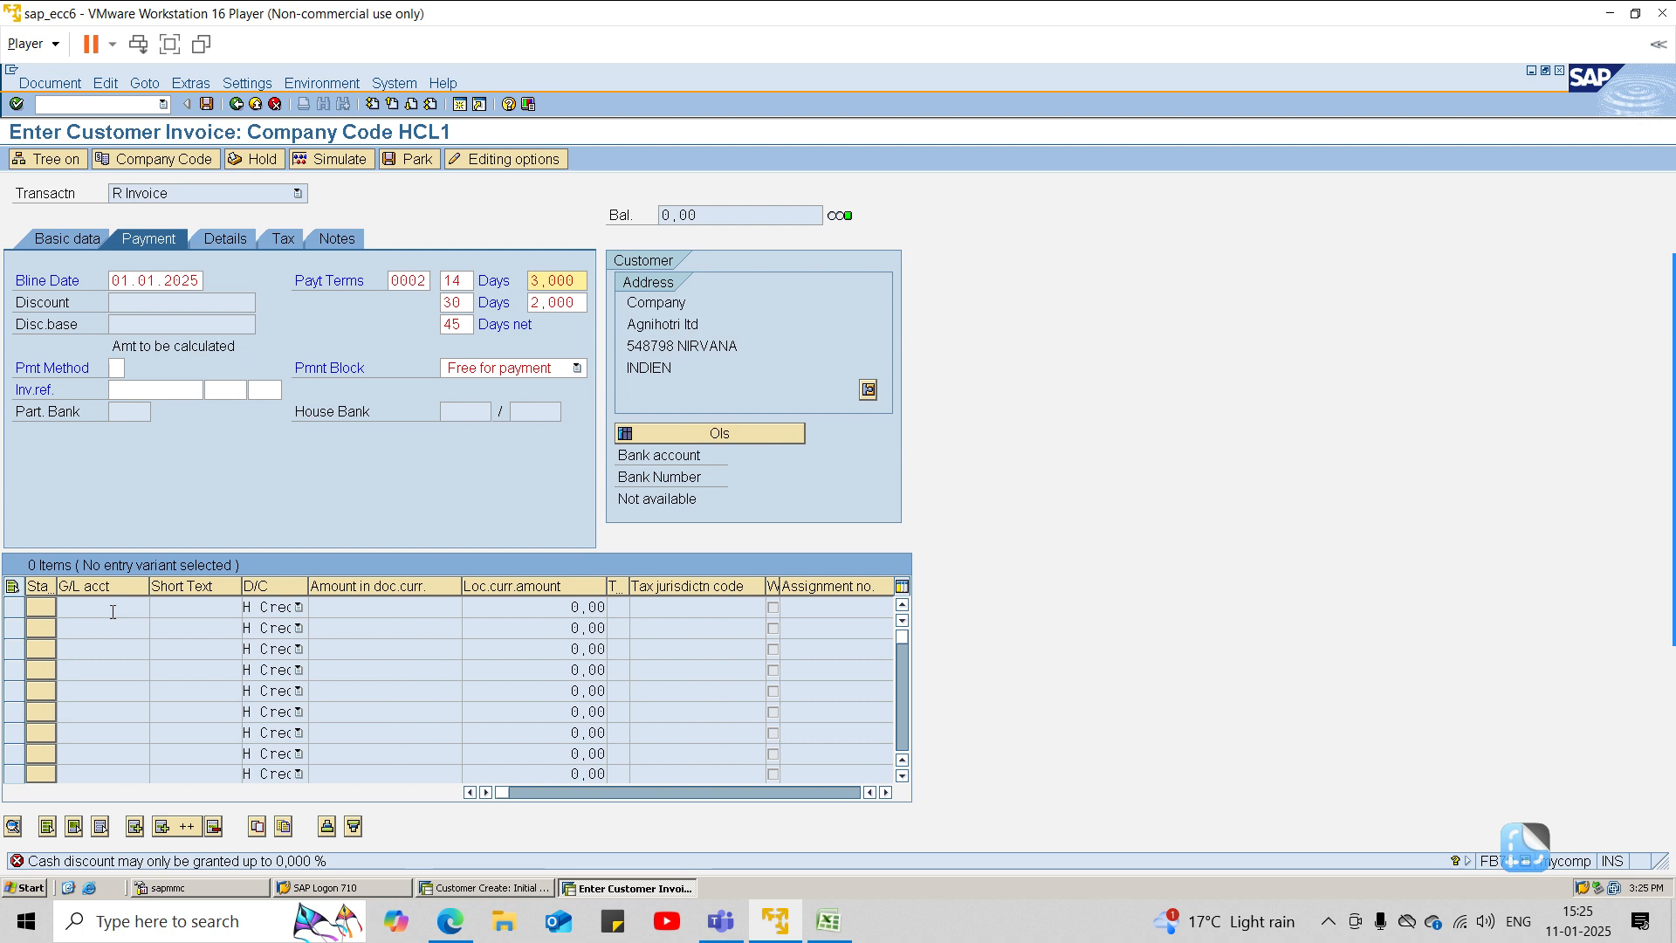
{"action": "key", "text": "Return"}
{"action": "key", "text": "Return"}
{"action": "key", "text": "Return"}
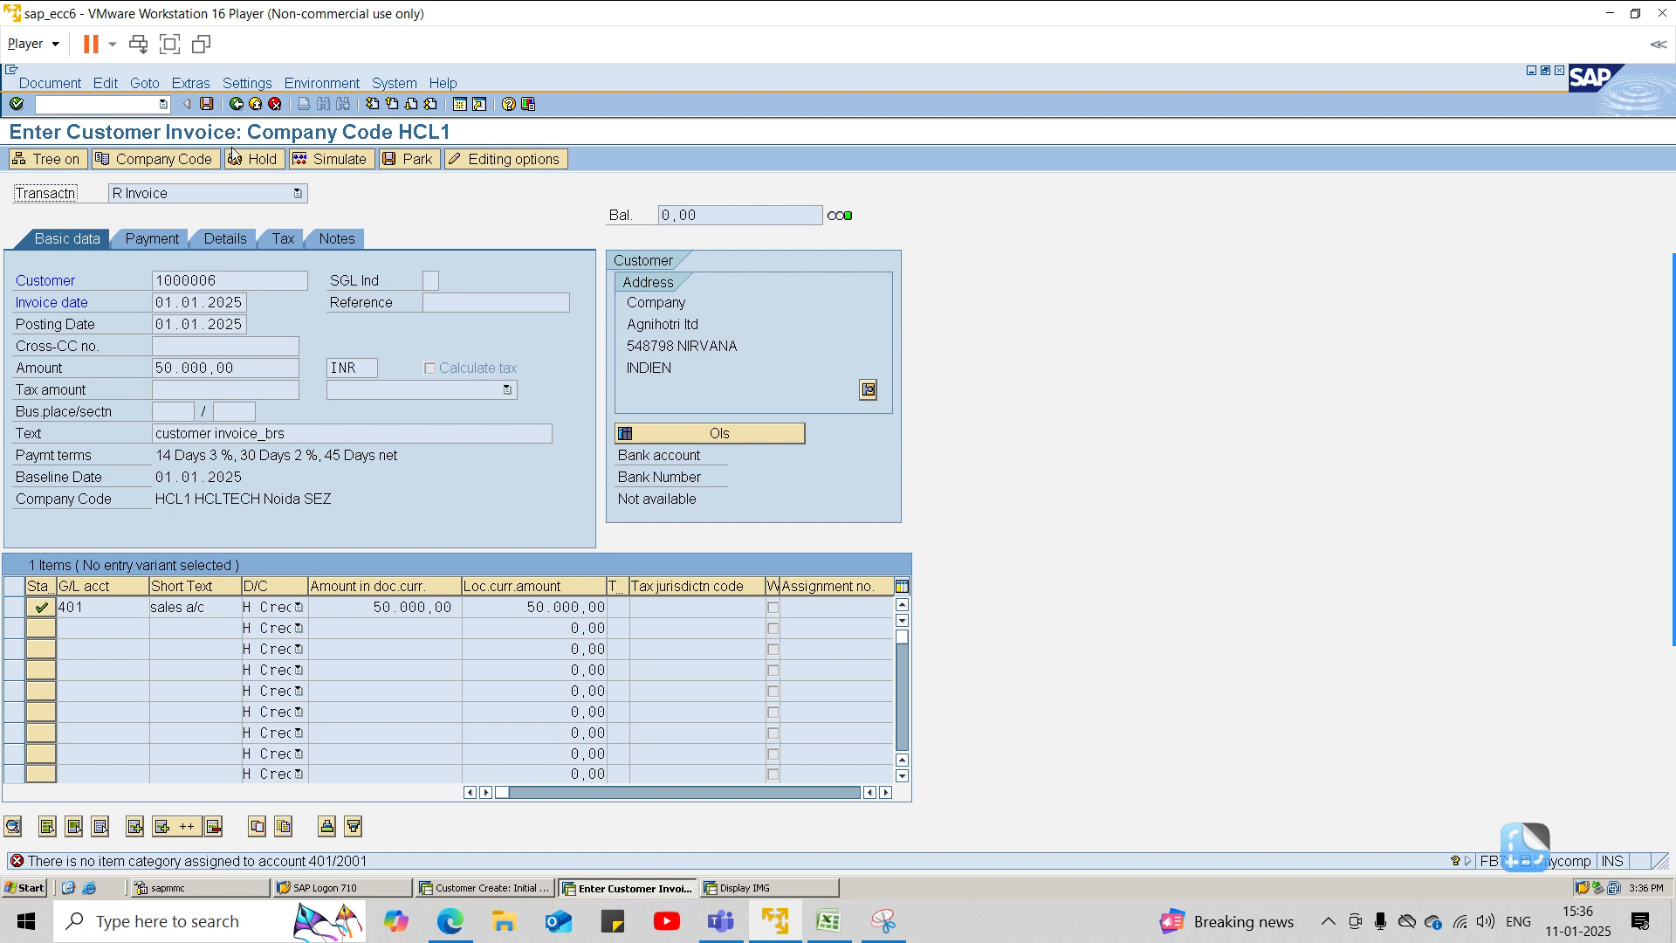
Step: Exit the customer invoice without saving its data and open the FBL5N customer line item display
{"action": "left_click", "coordinate": [237, 104]}
{"action": "left_click", "coordinate": [322, 428]}
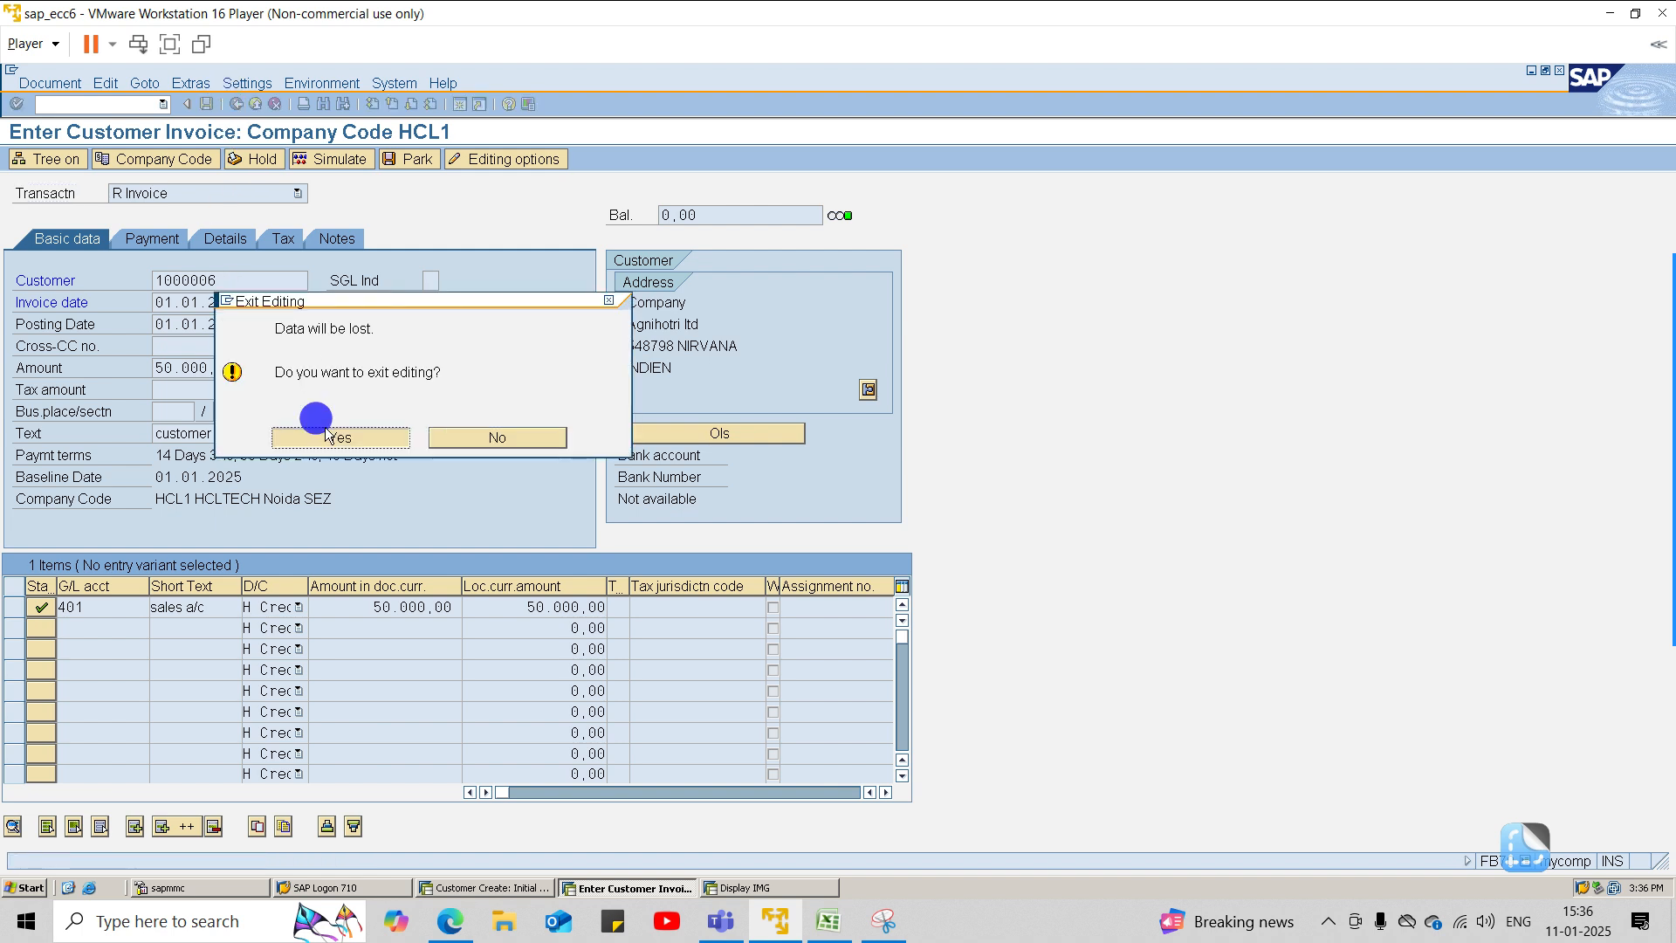
{"action": "left_click", "coordinate": [131, 104]}
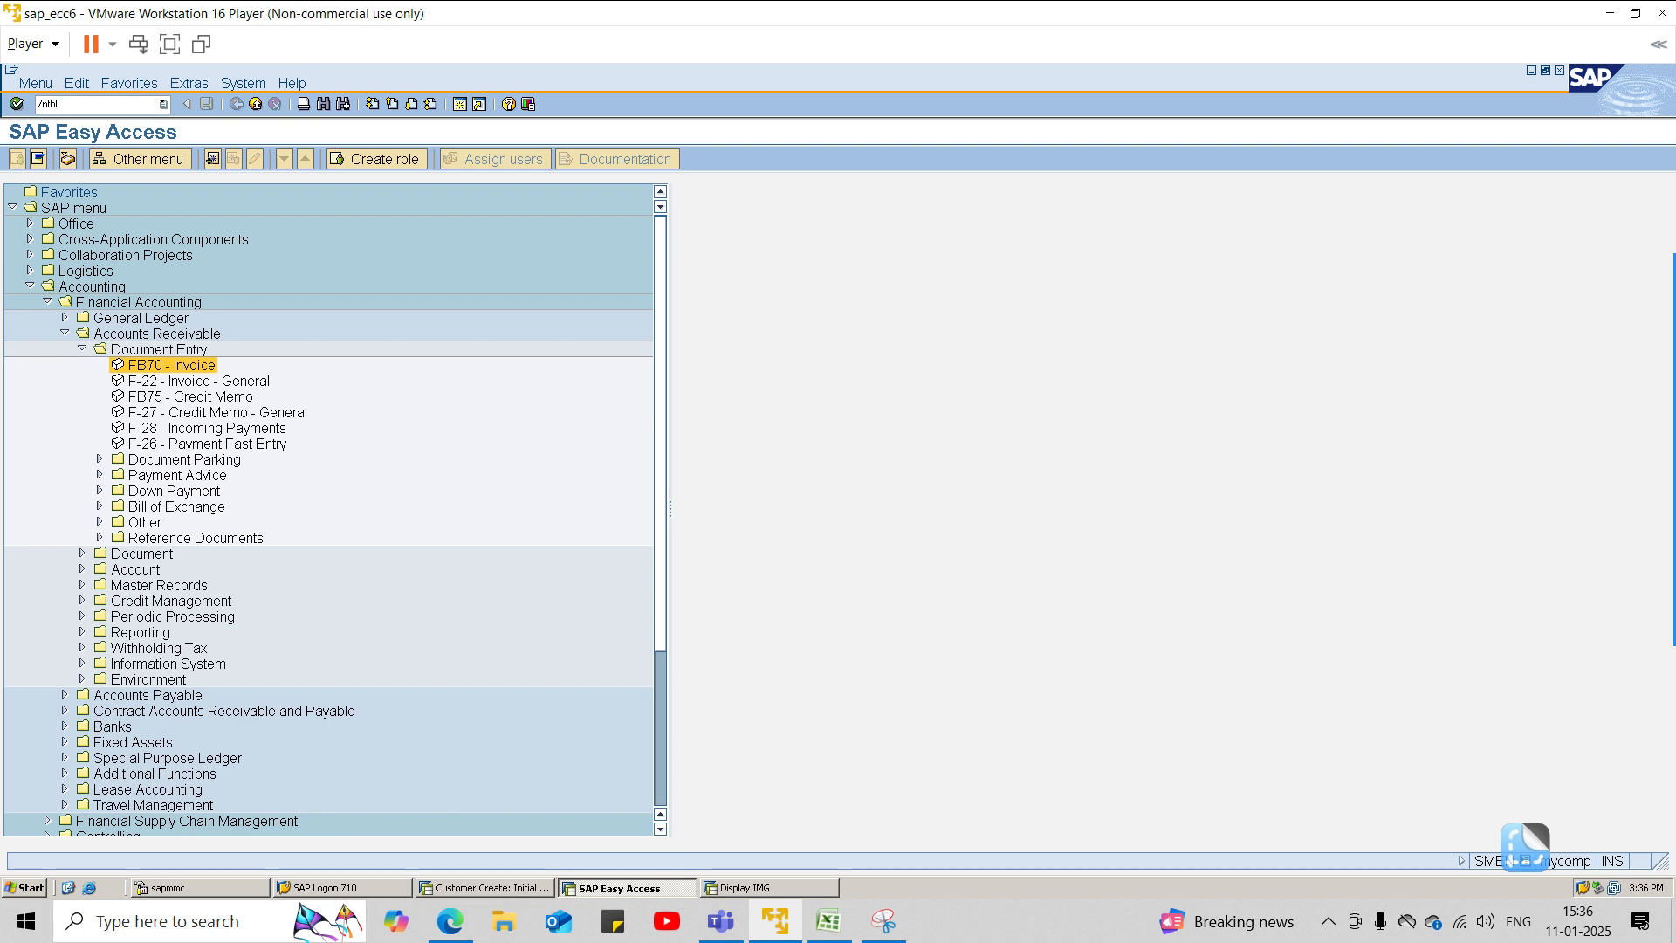
{"action": "key", "text": "Return"}
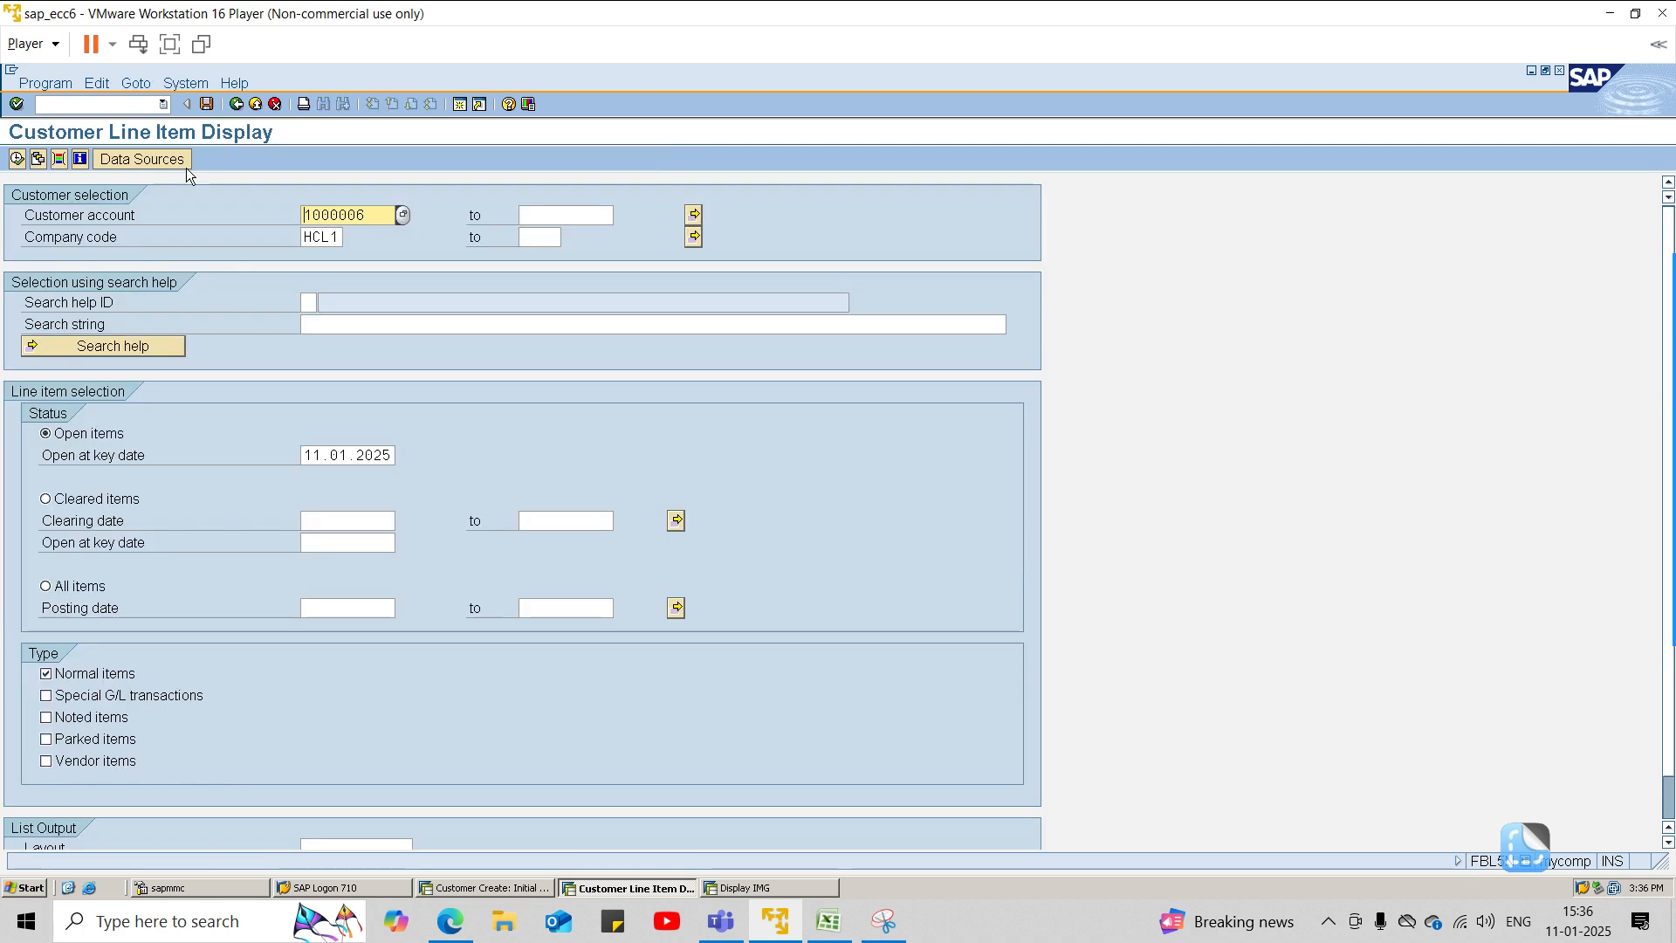
Step: Select customer AGNIHOTRI LTD through the search, run the report for all items, rerun it with special G/L transactions included, and leave it
{"action": "left_click", "coordinate": [403, 215]}
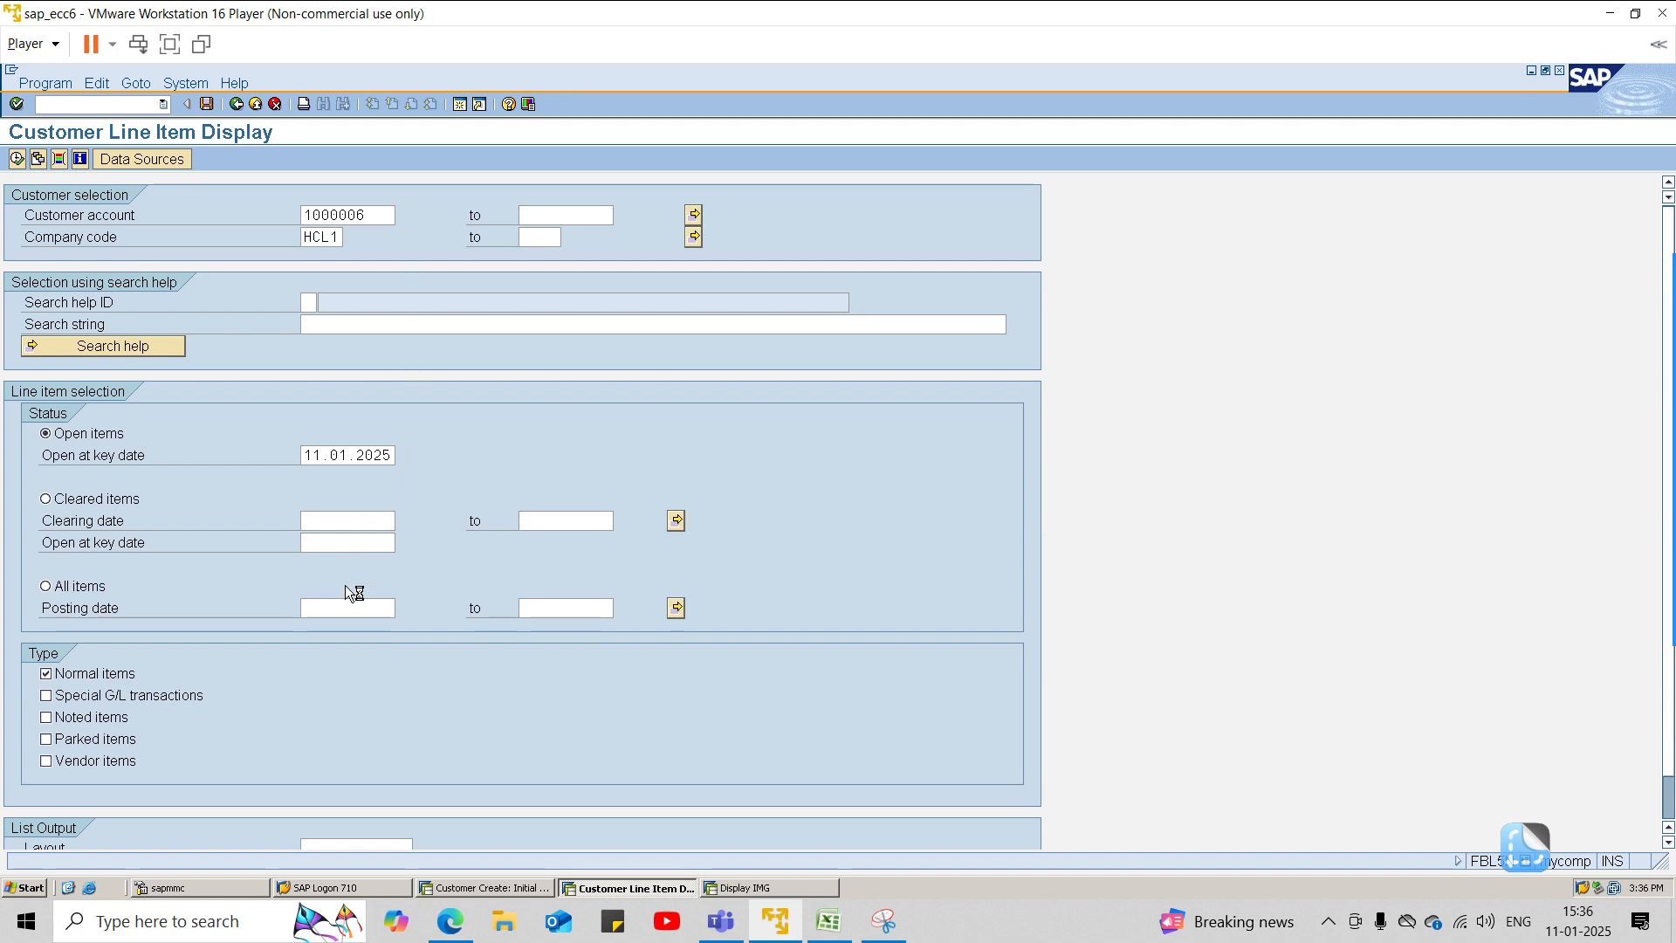
{"action": "left_click", "coordinate": [322, 717]}
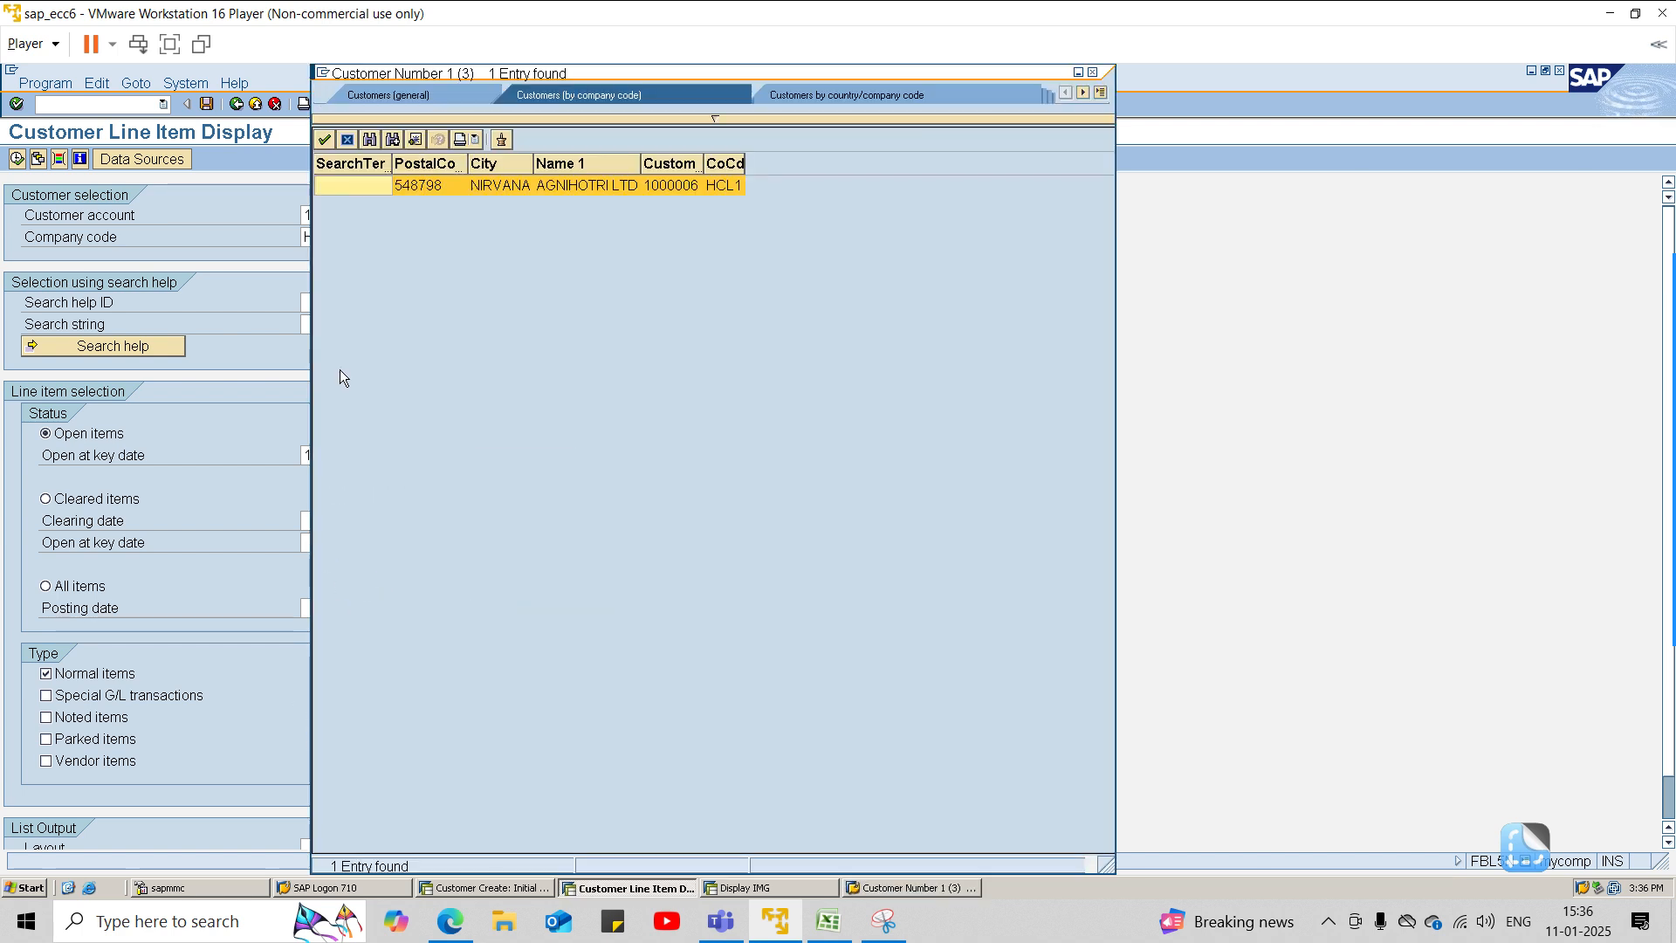
{"action": "left_click", "coordinate": [324, 140]}
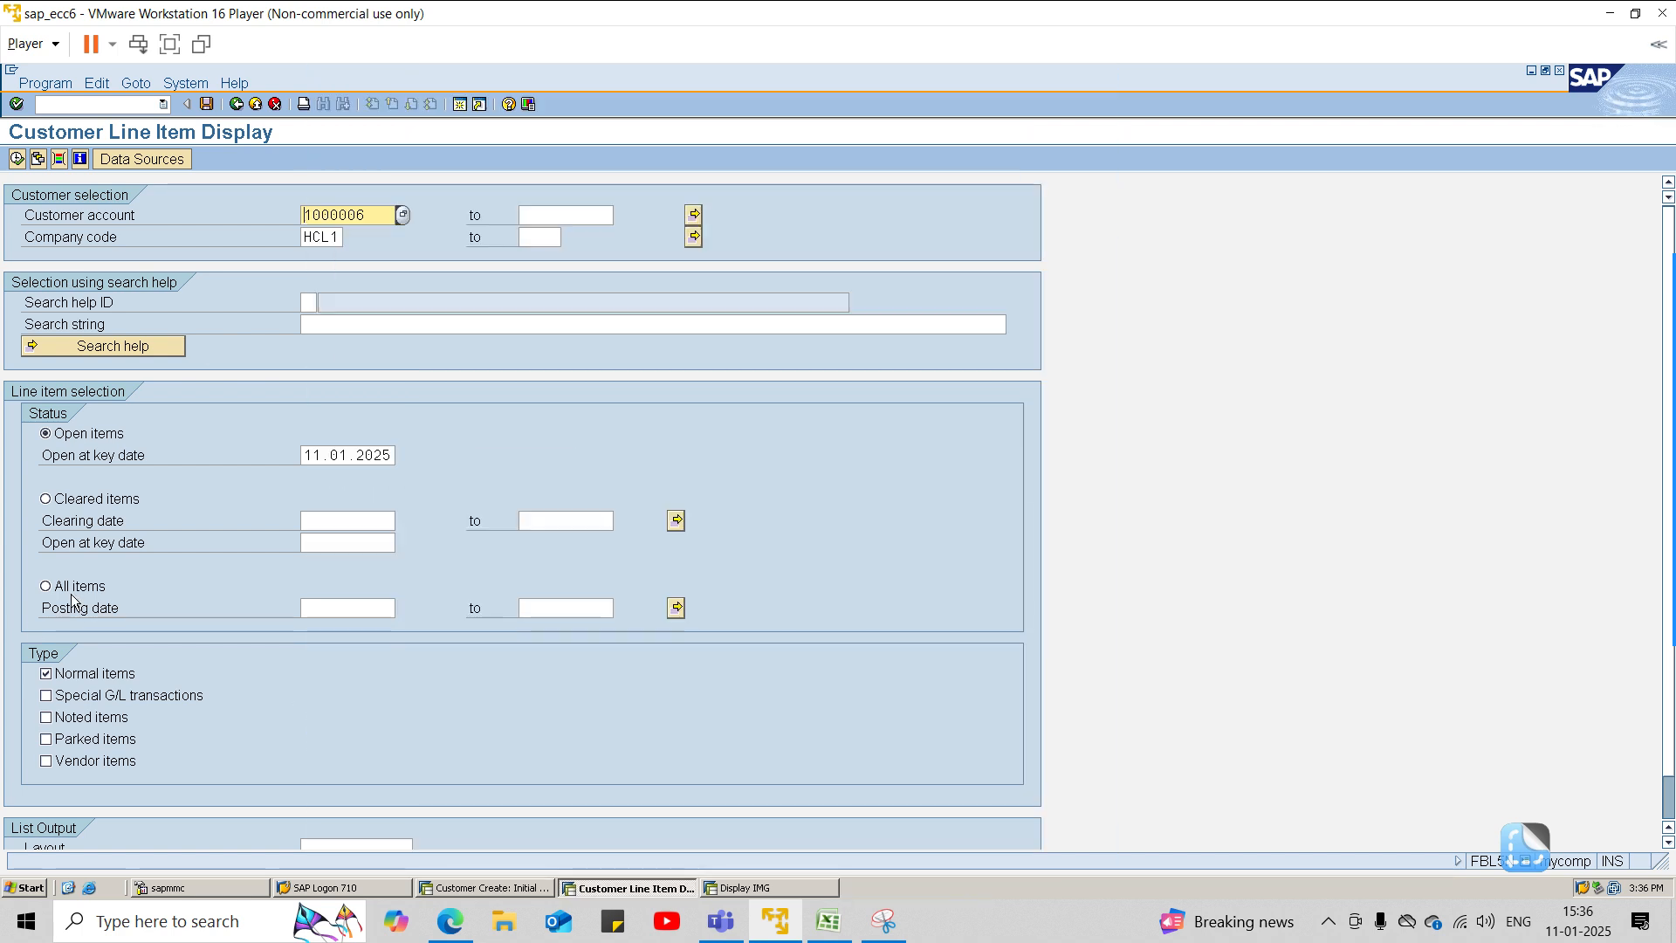
{"action": "left_click", "coordinate": [45, 586]}
{"action": "left_click", "coordinate": [17, 158]}
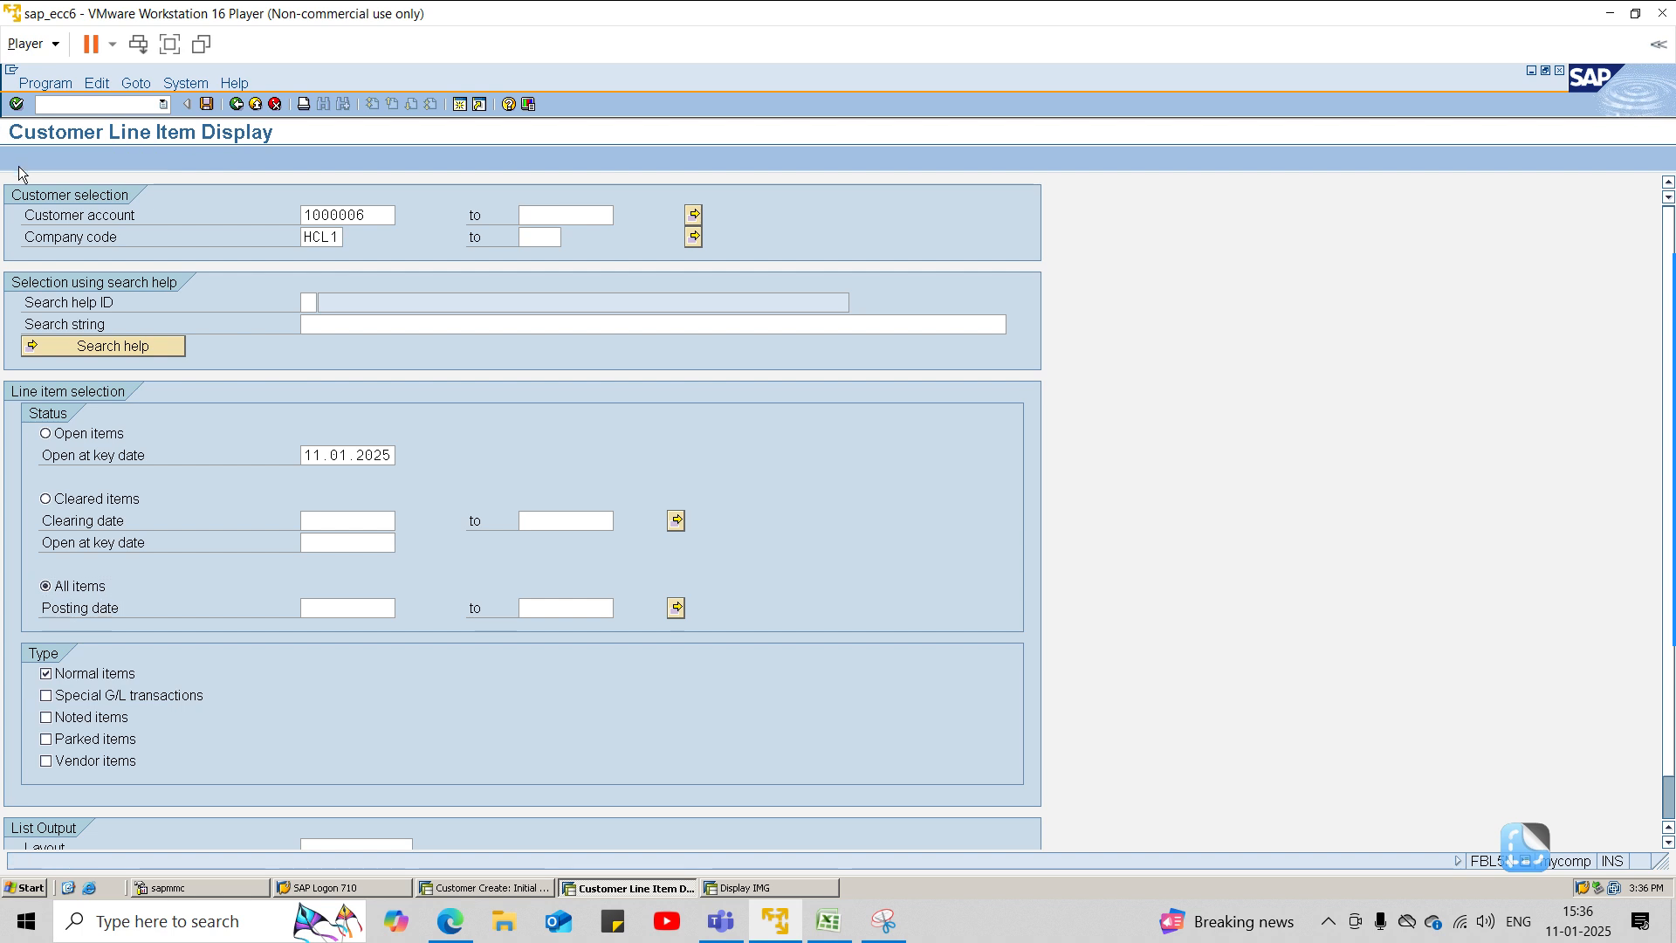
{"action": "left_click", "coordinate": [102, 689]}
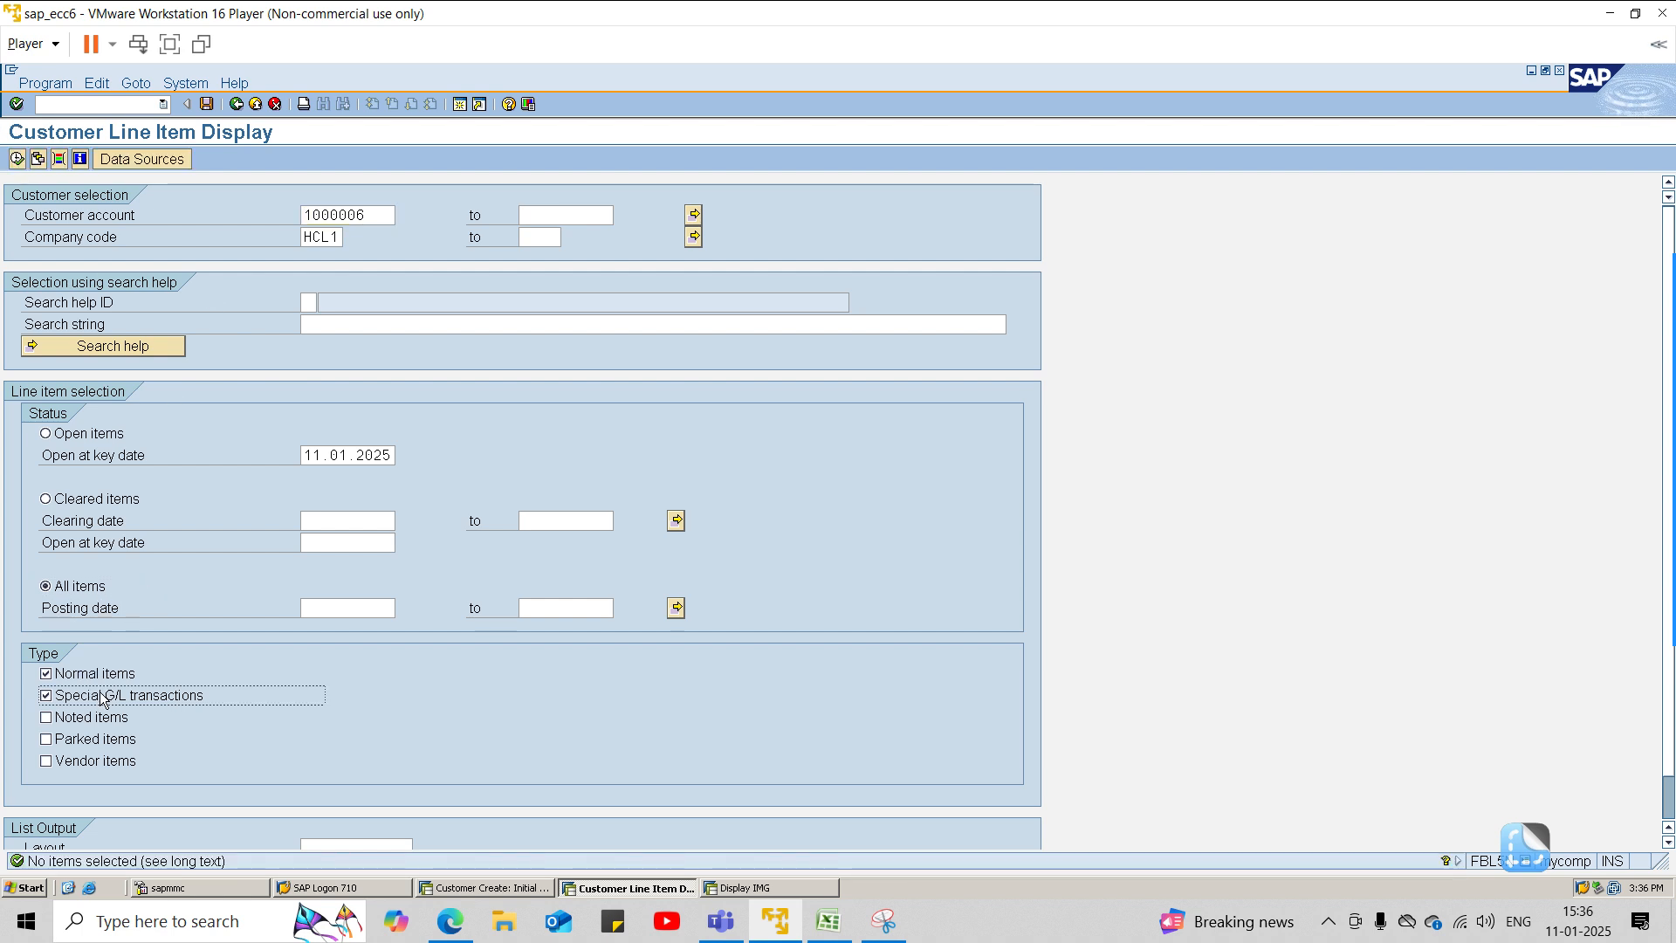
{"action": "left_click", "coordinate": [17, 159]}
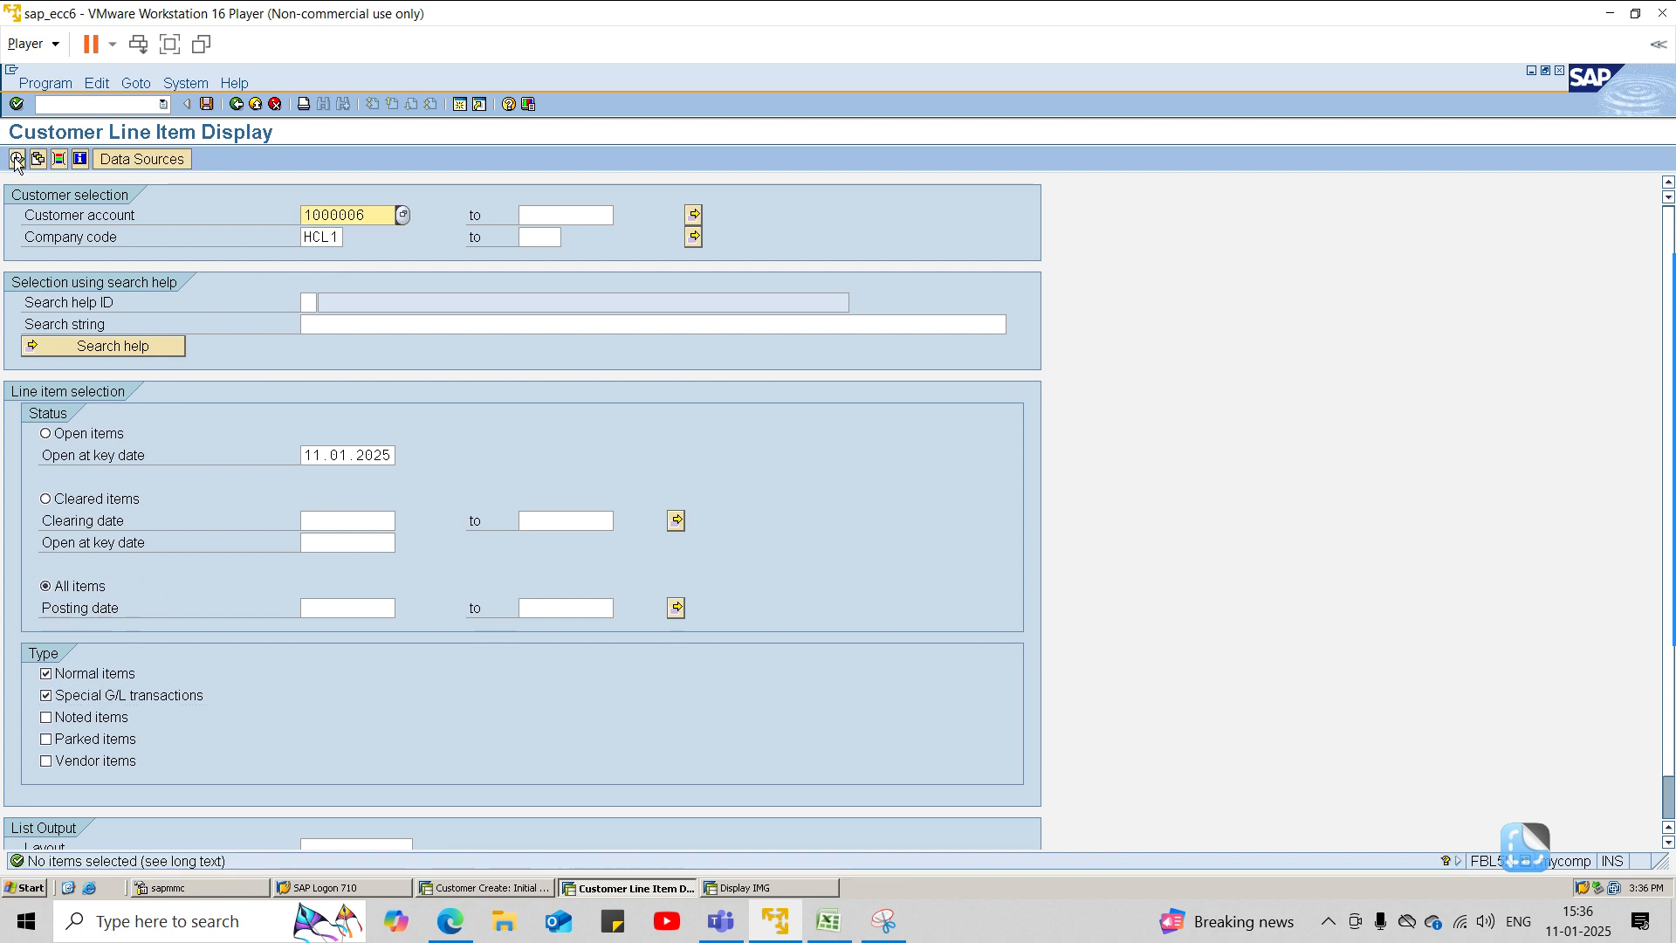
{"action": "left_click", "coordinate": [247, 104]}
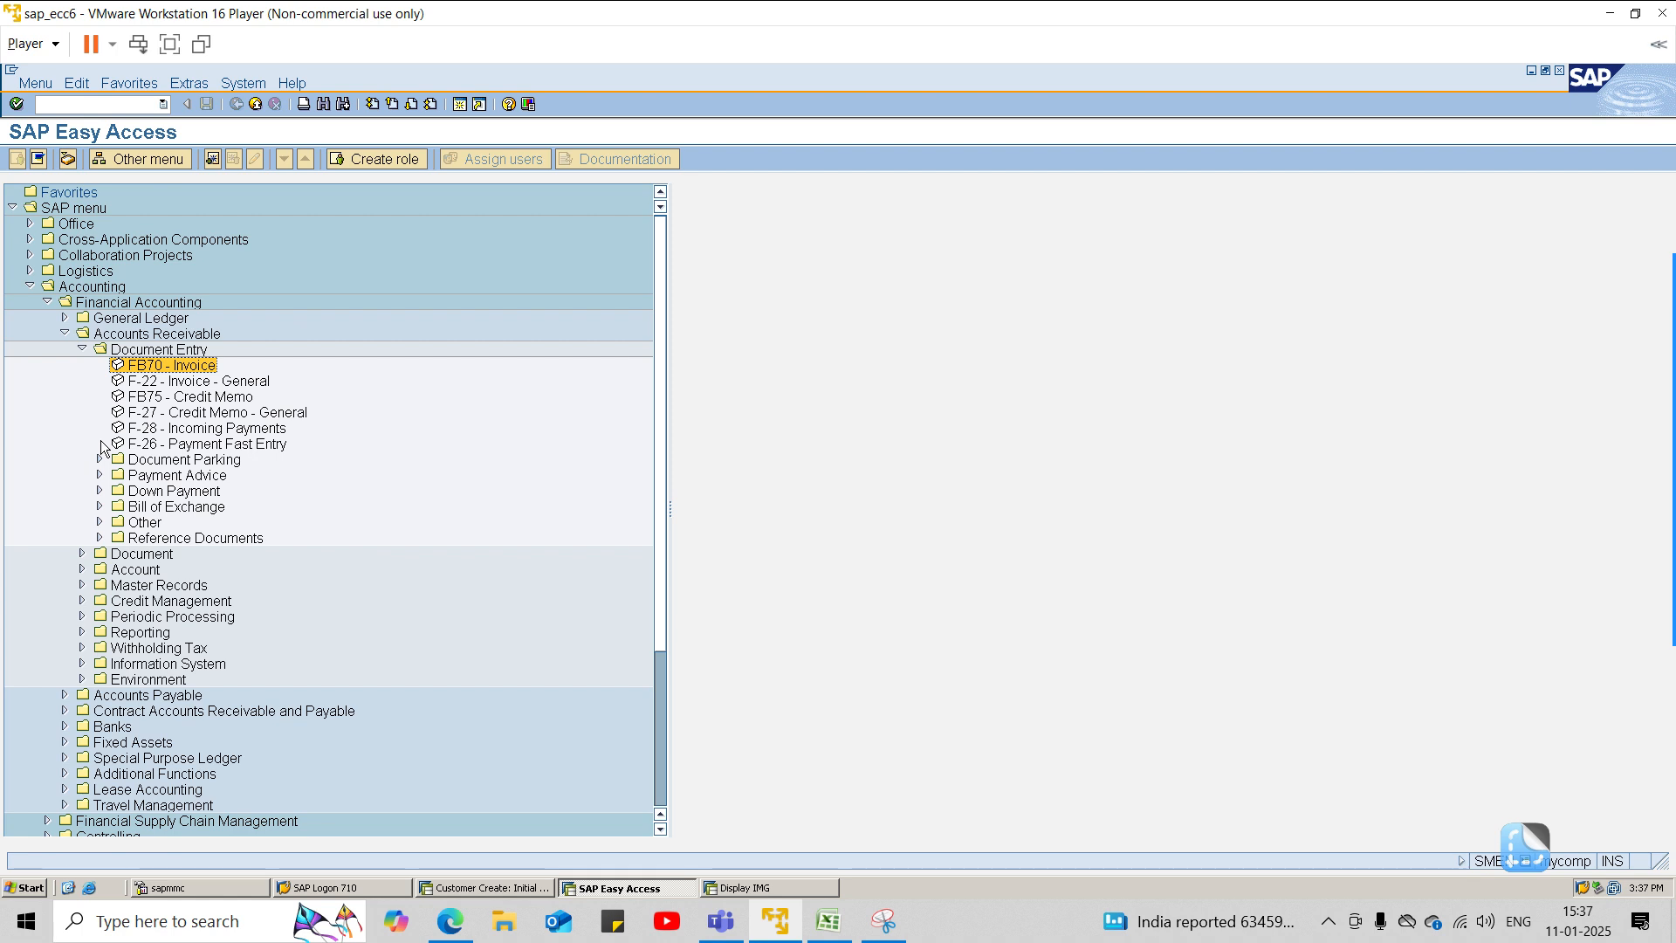
Step: Reopen FBL5N - Display/Change Line Items under Accounts Receivable, Account, and run it for open items at key date 11.01.2025
{"action": "left_click", "coordinate": [83, 349]}
{"action": "left_click", "coordinate": [83, 380]}
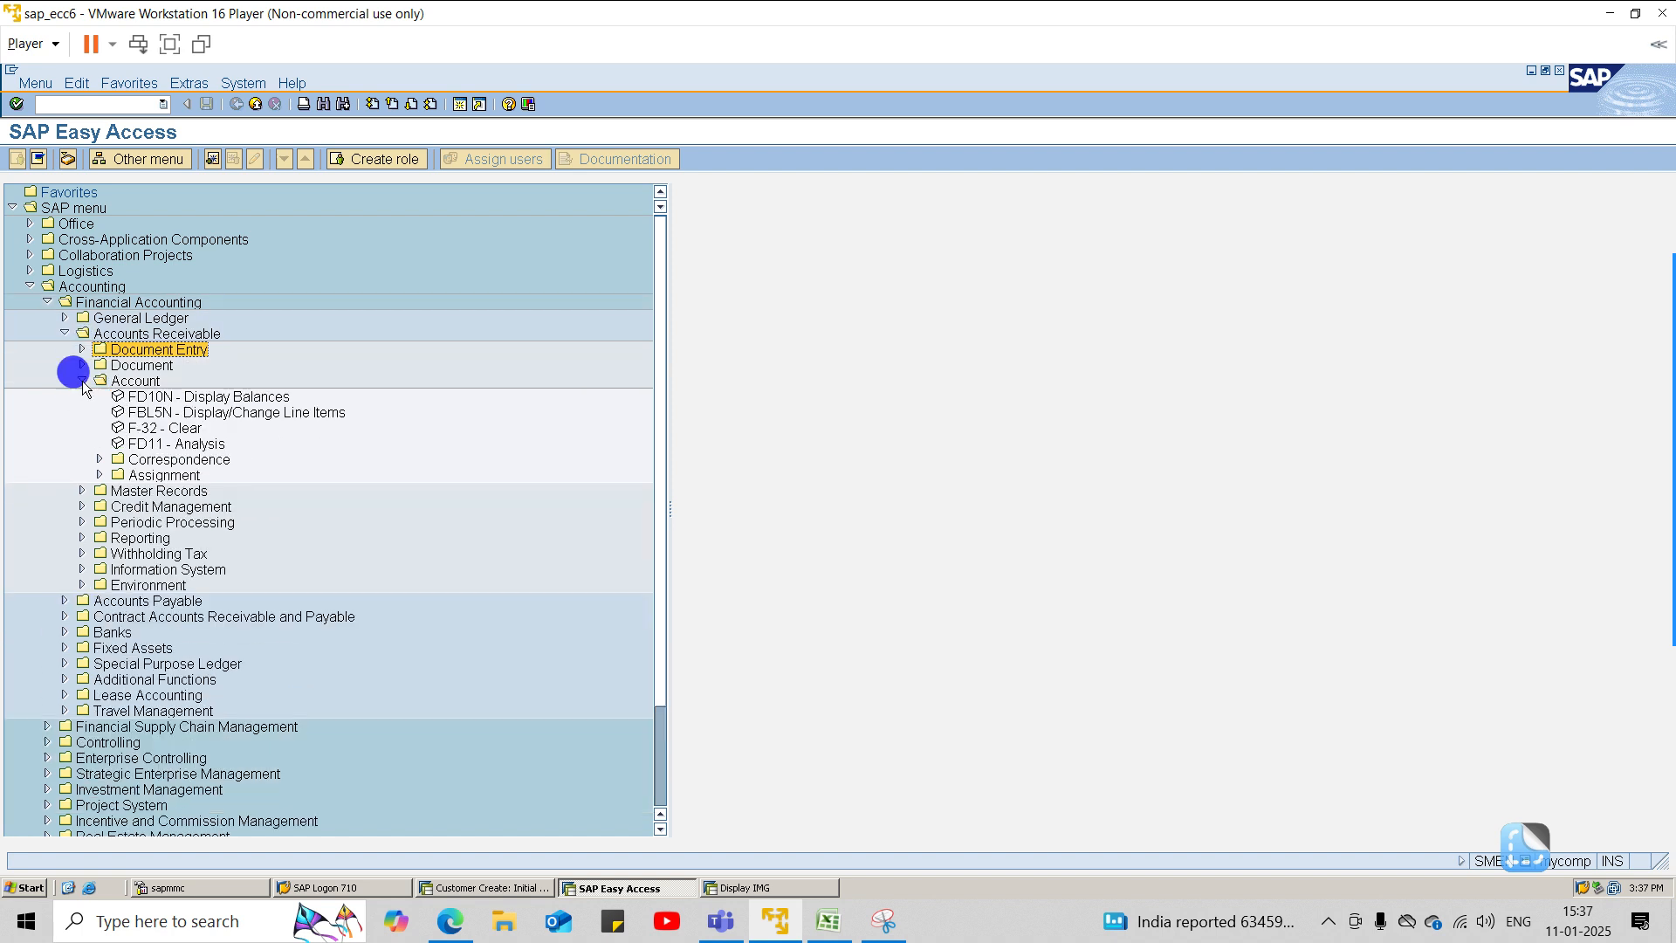
{"action": "double_click", "coordinate": [124, 417]}
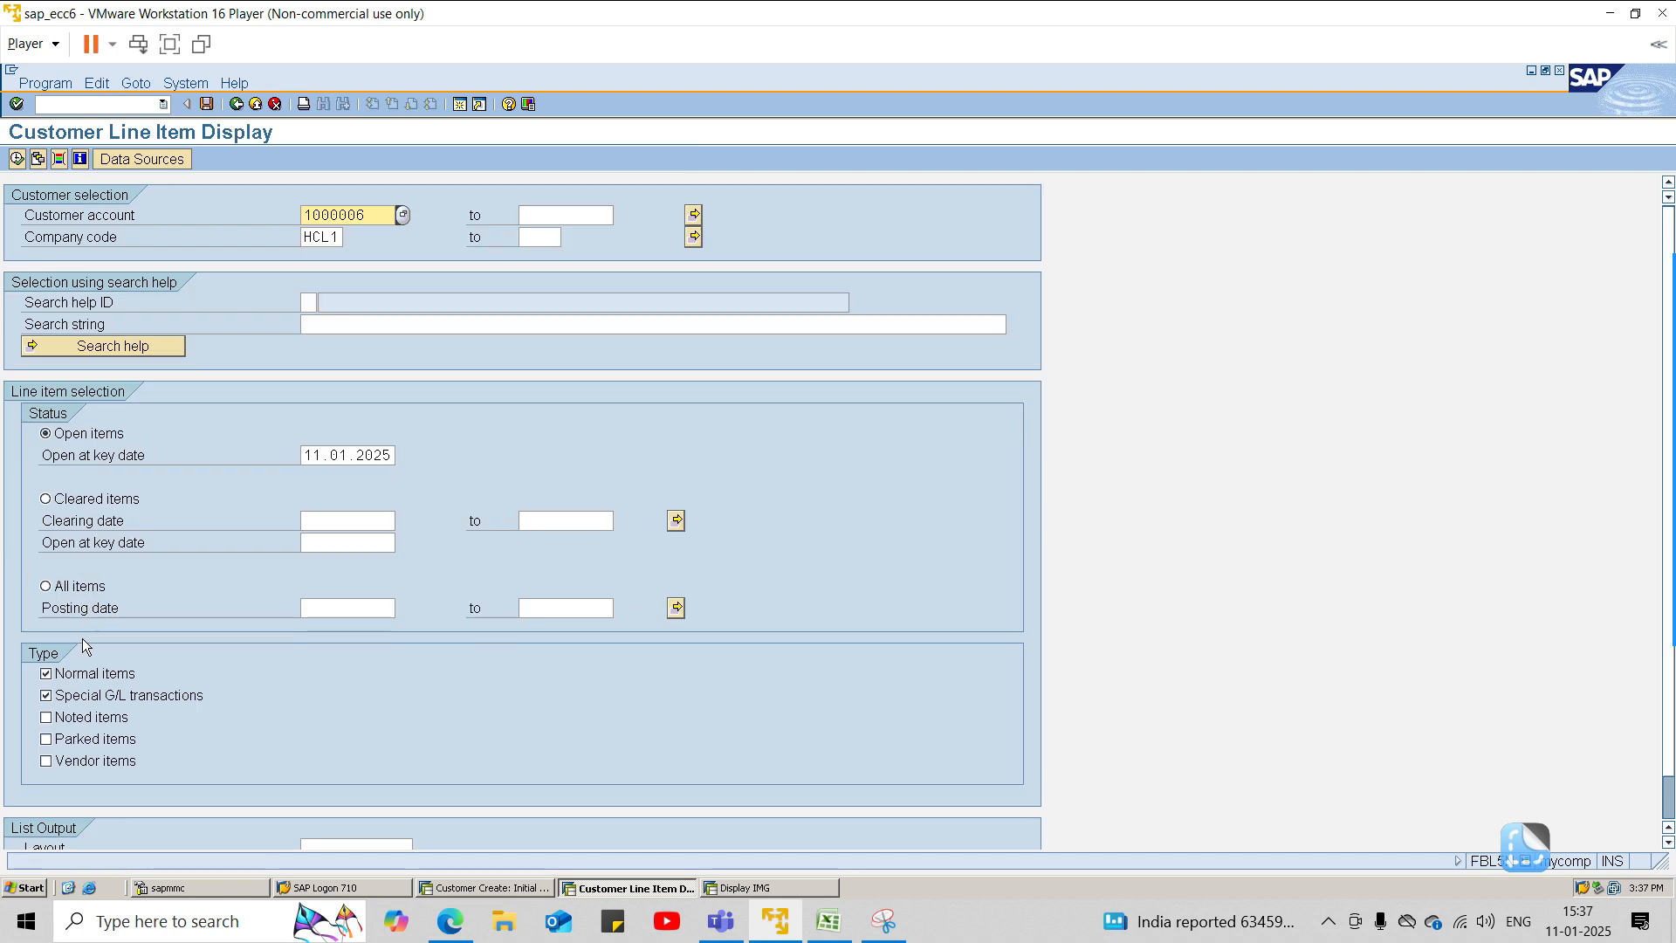
{"action": "left_click", "coordinate": [17, 160]}
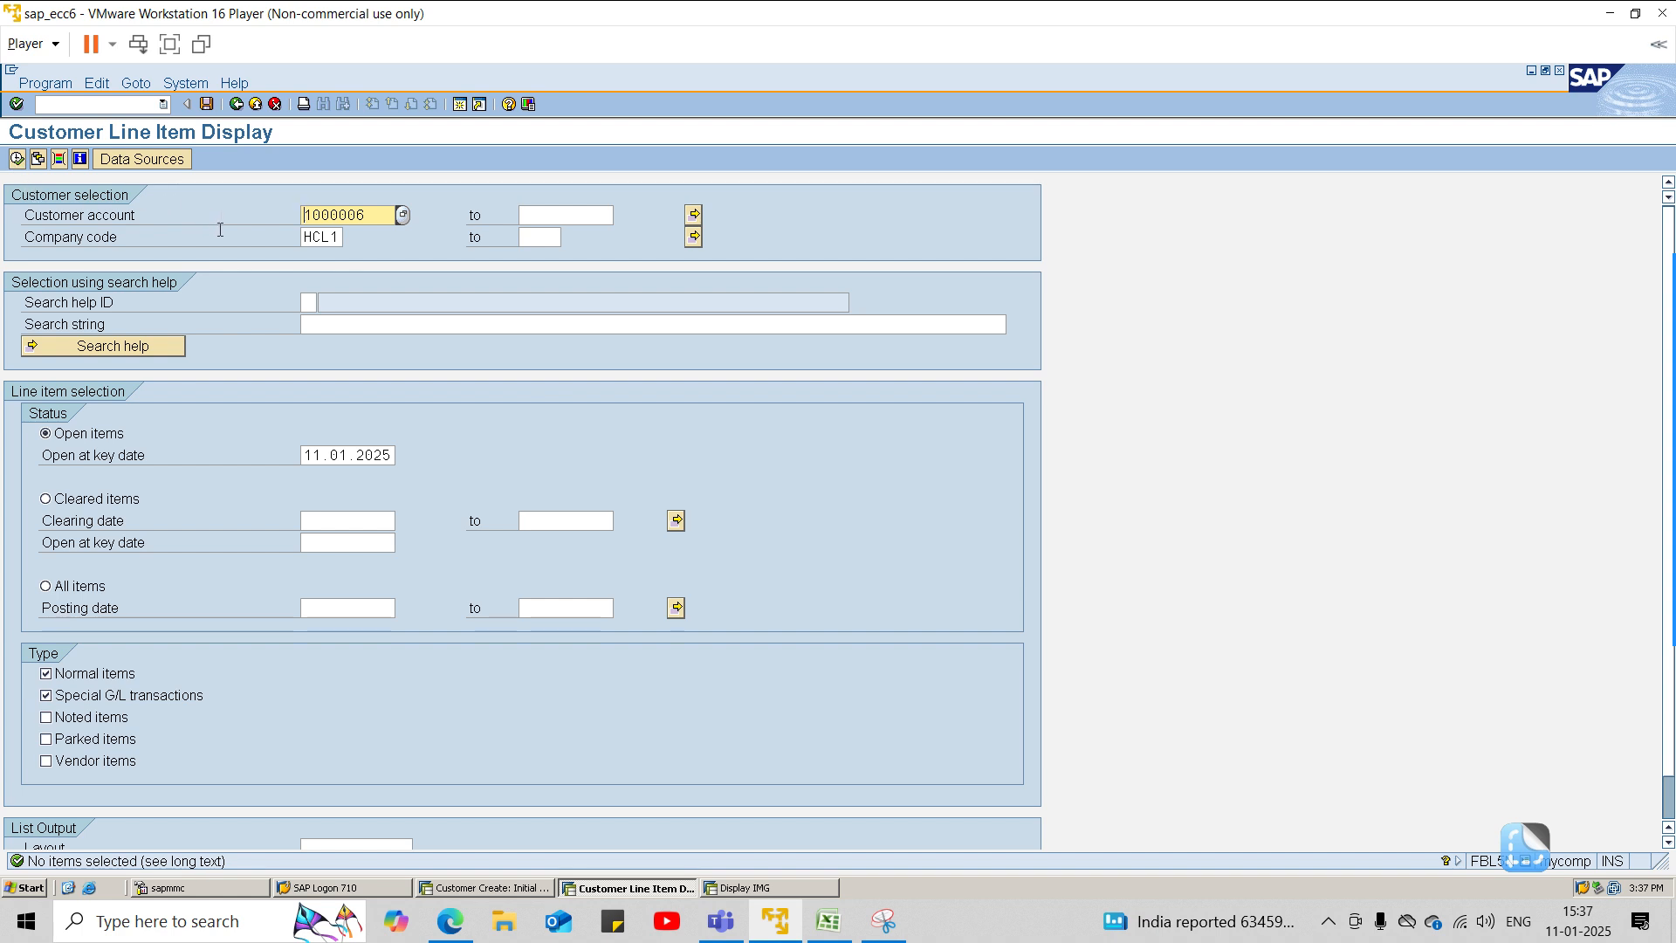
Step: Reselect AGNIHOTRI LTD through the company code search, run the line item display for all items, and return to the SAP menu
{"action": "left_click", "coordinate": [400, 215]}
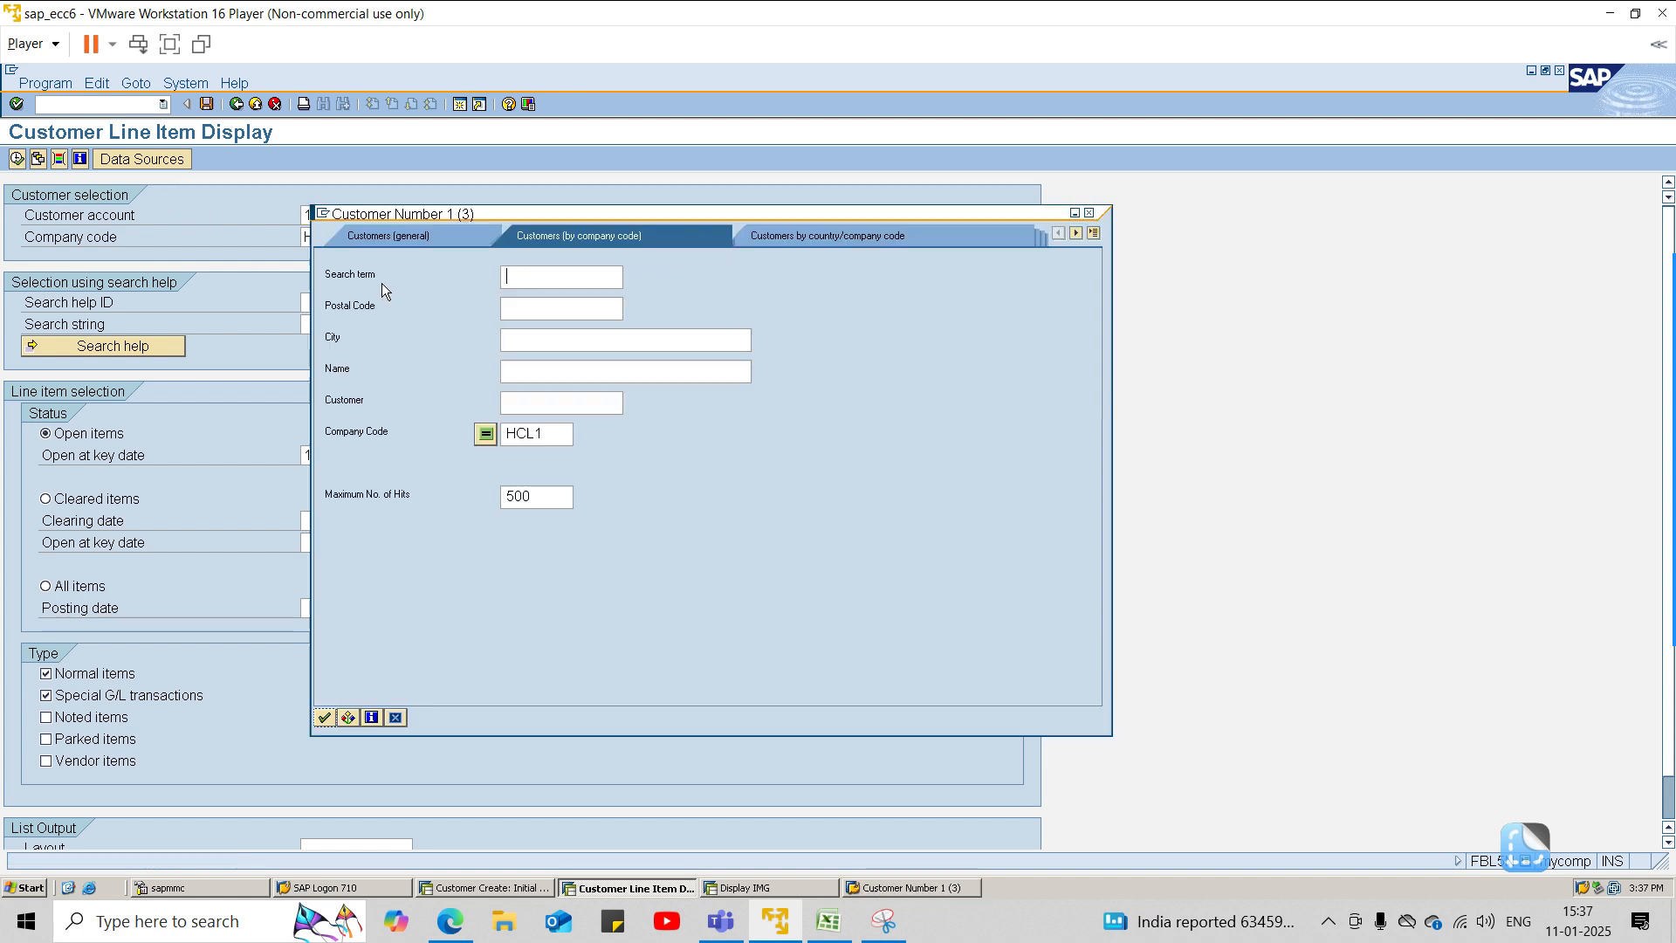
{"action": "left_click", "coordinate": [324, 718]}
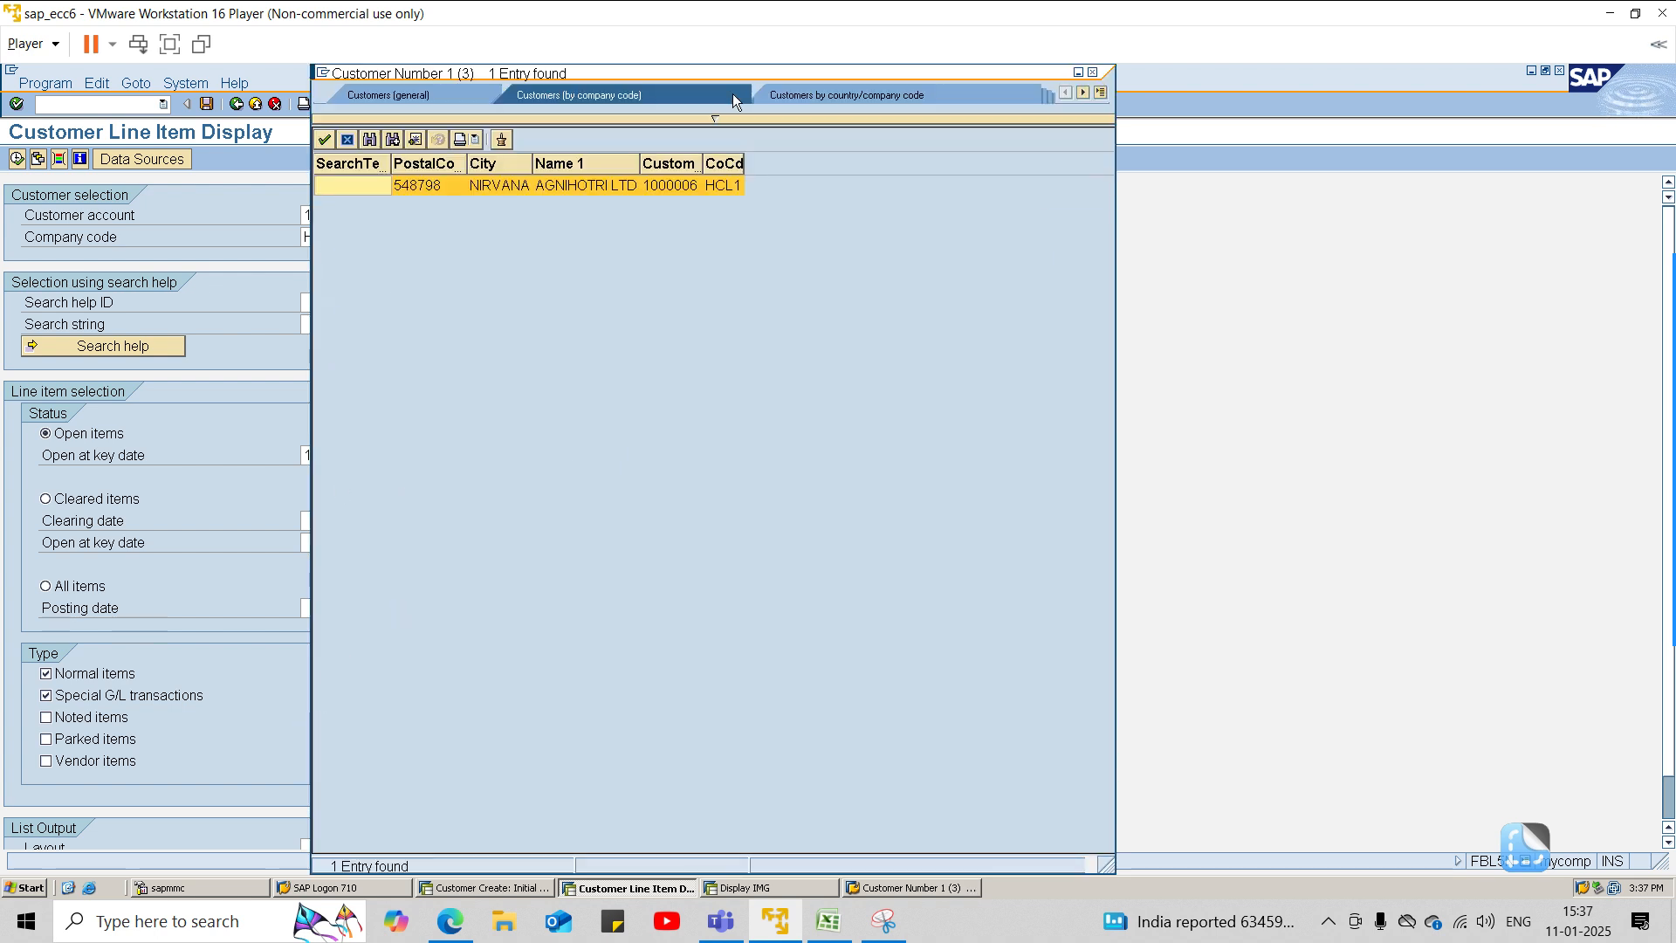
{"action": "left_click", "coordinate": [325, 140]}
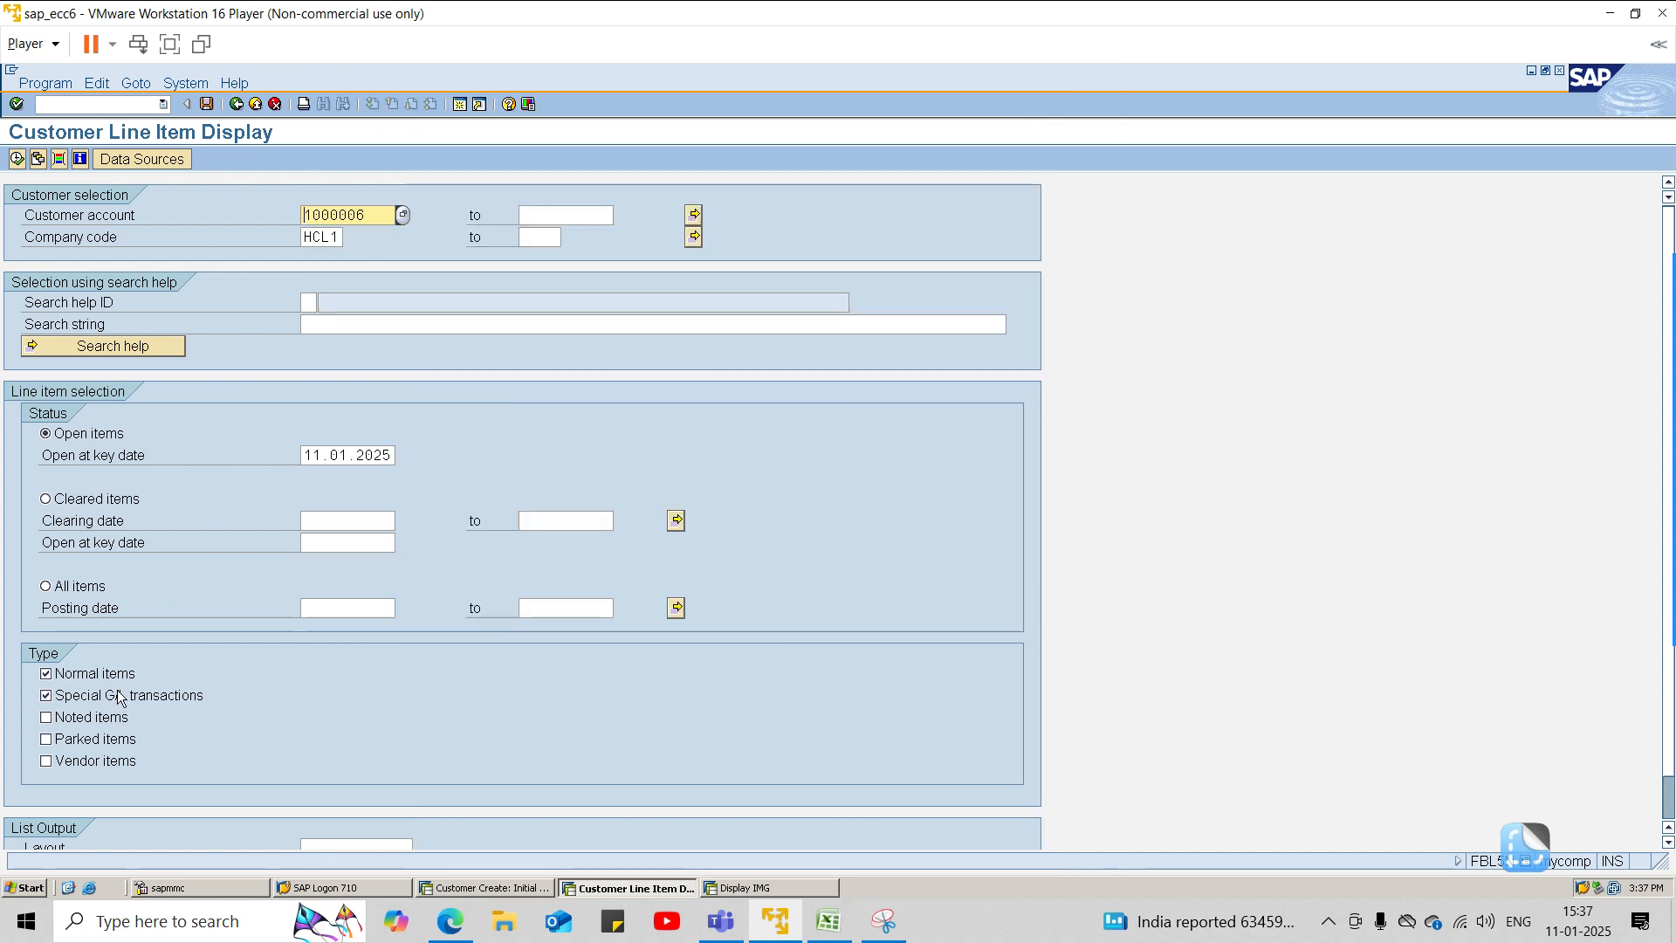
{"action": "left_click", "coordinate": [96, 584]}
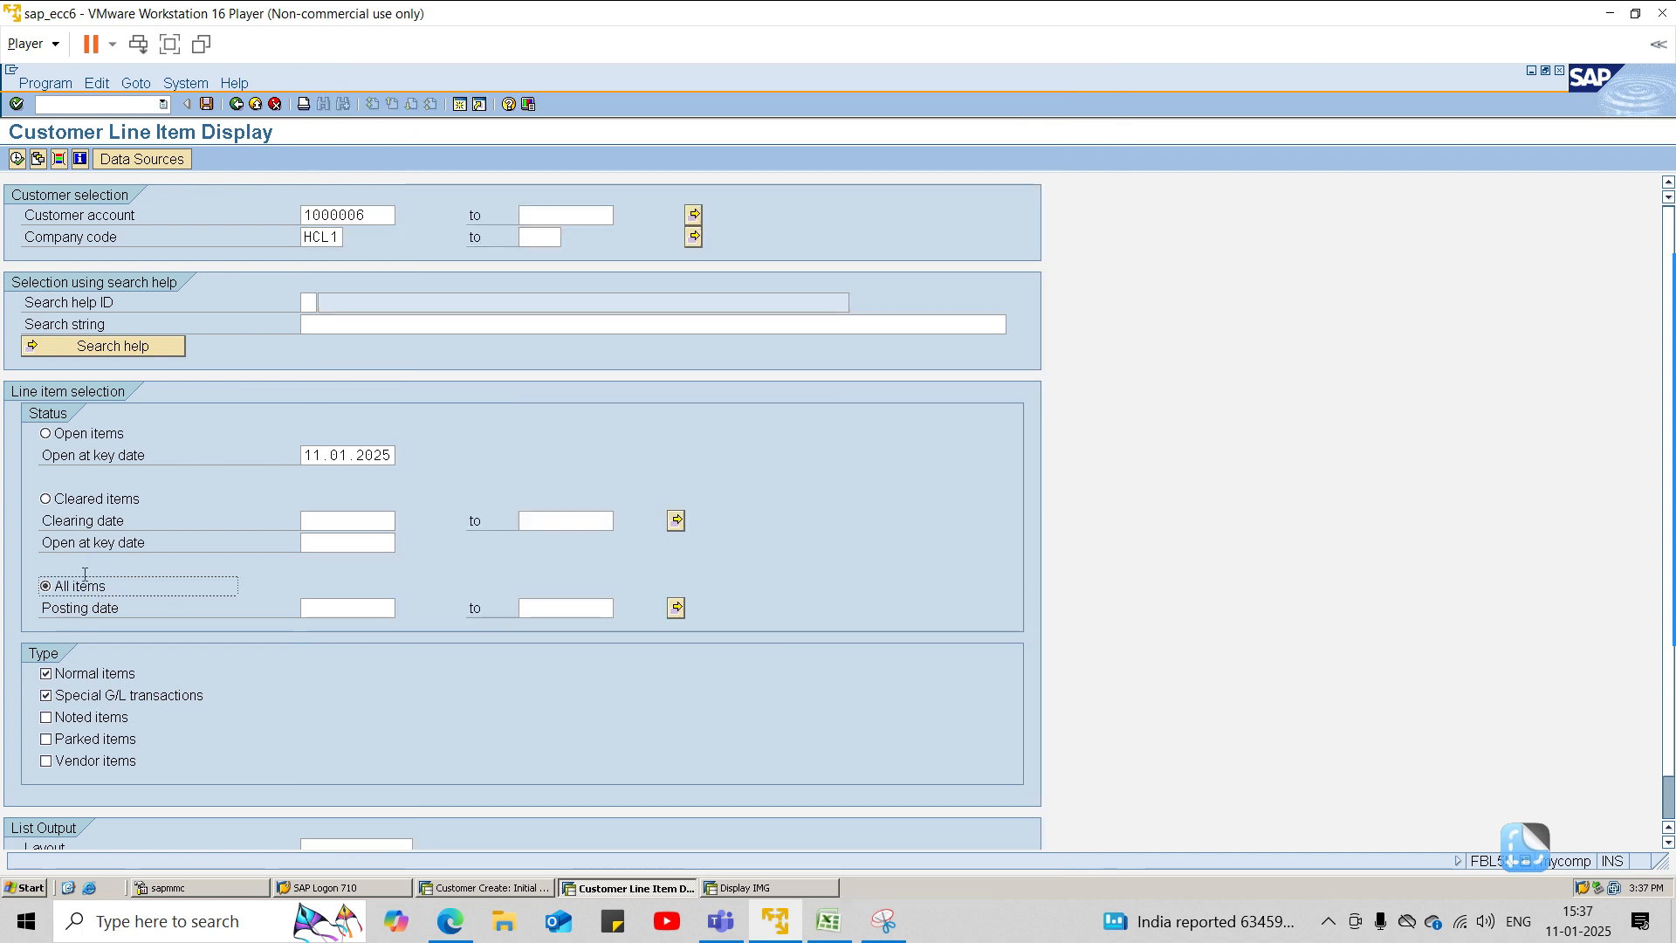
{"action": "left_click", "coordinate": [14, 160]}
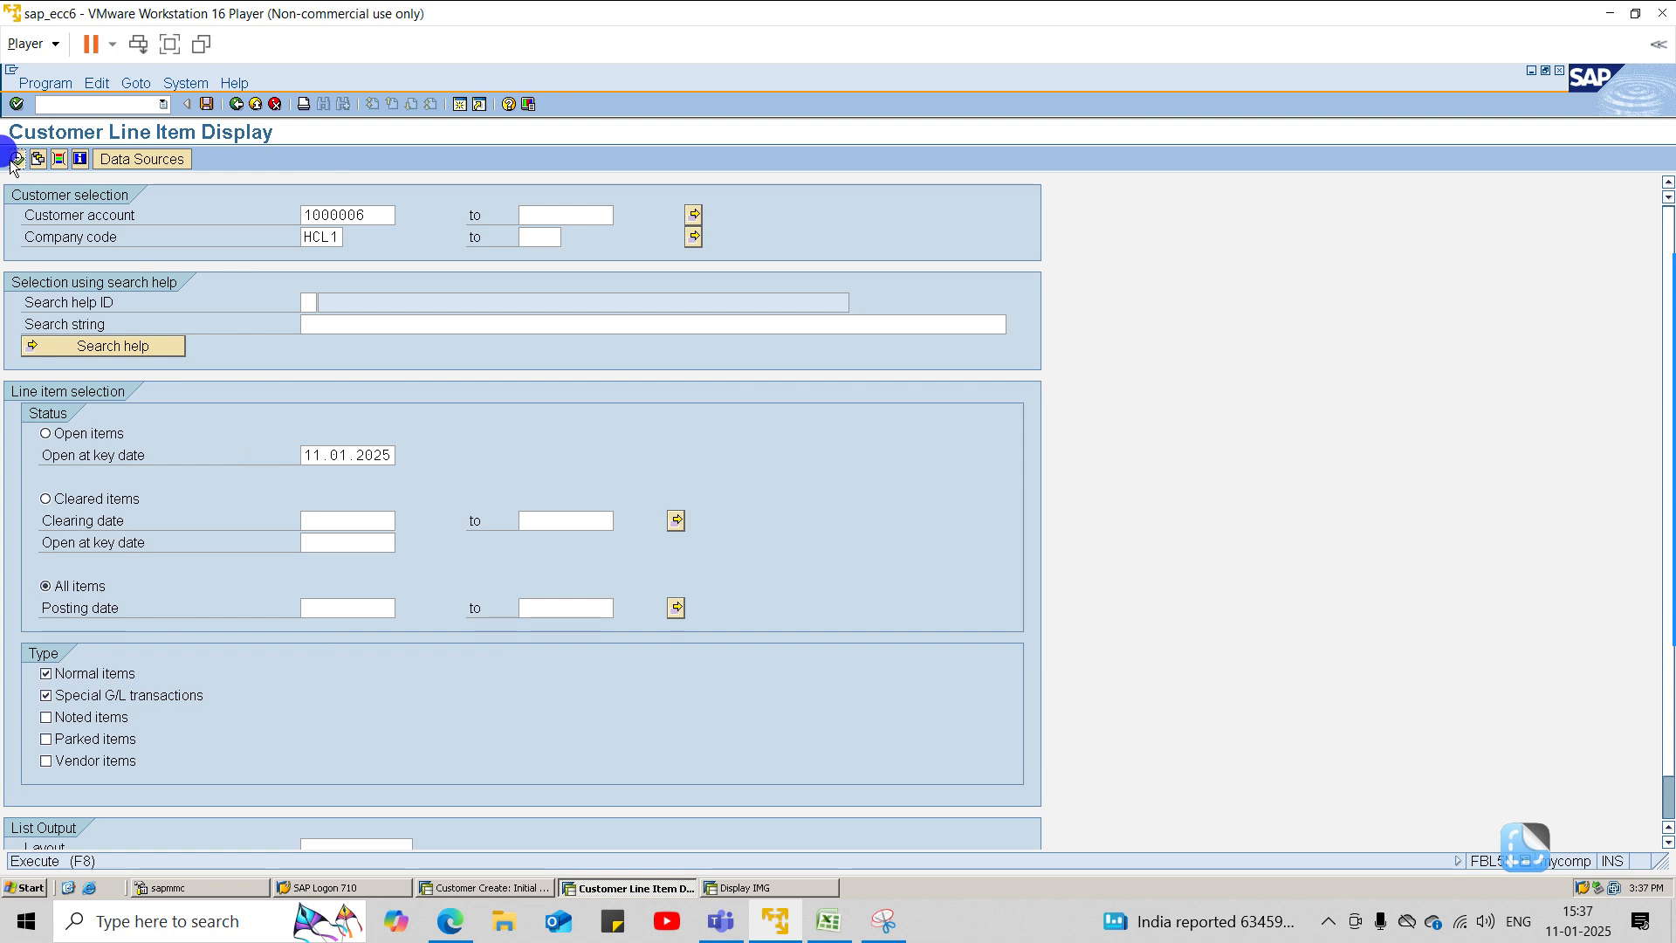
{"action": "left_click", "coordinate": [239, 104]}
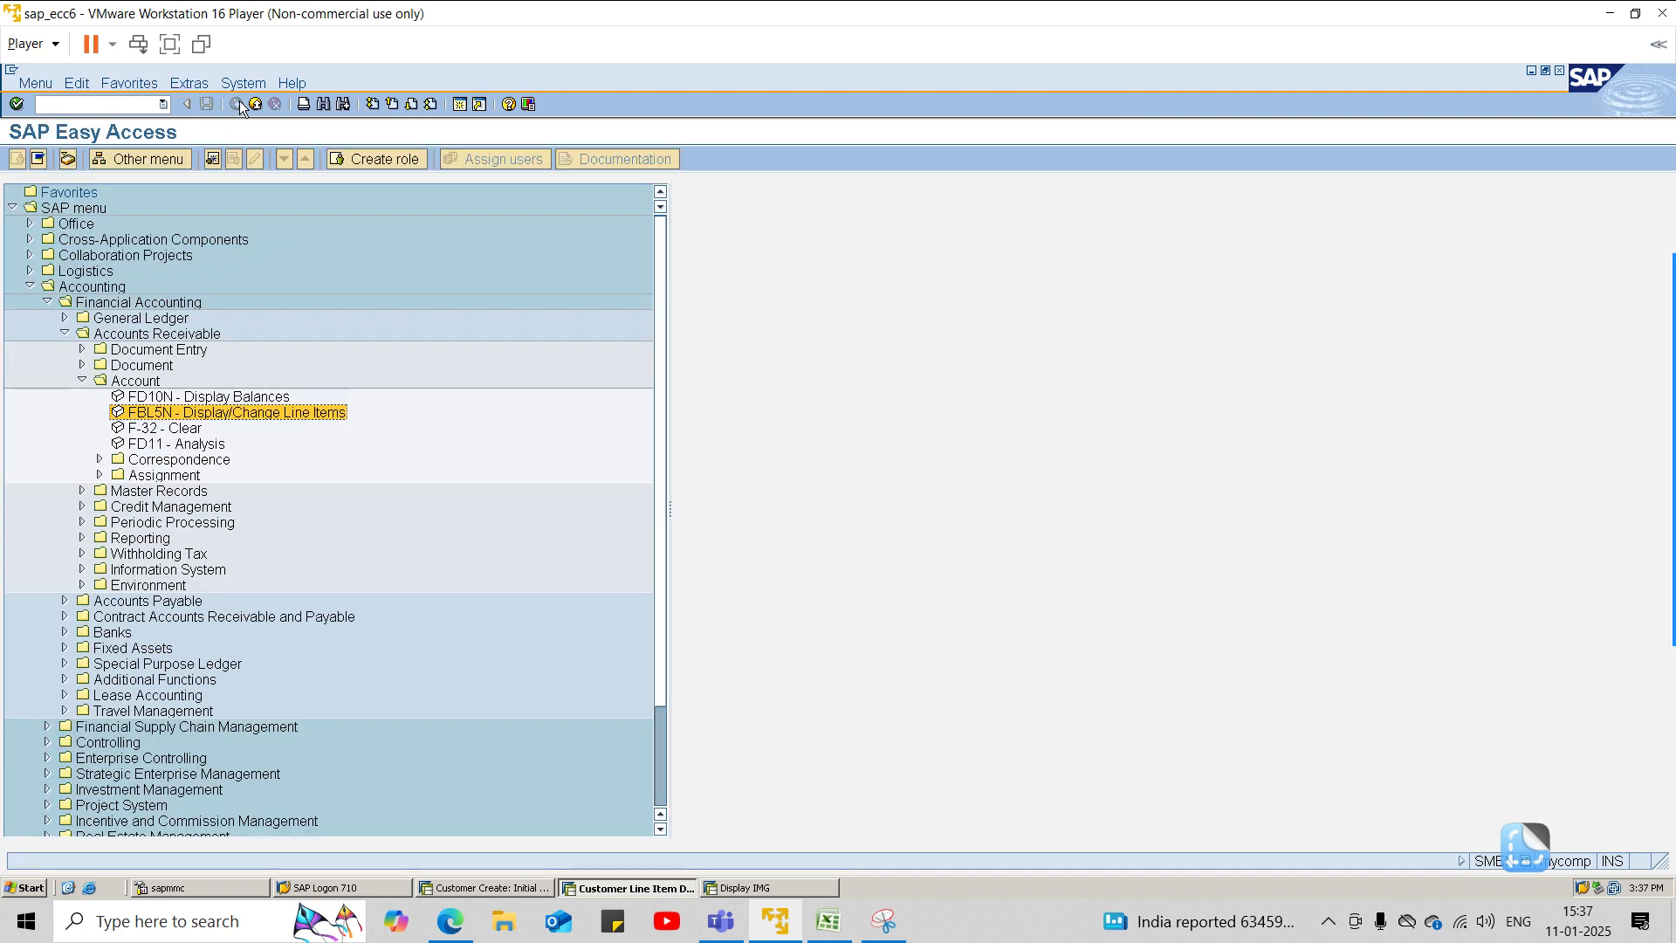
Step: Open FB03 - Display under Accounts Receivable, Document, and go to its document list selection
{"action": "left_click", "coordinate": [82, 354]}
{"action": "left_click", "coordinate": [82, 365]}
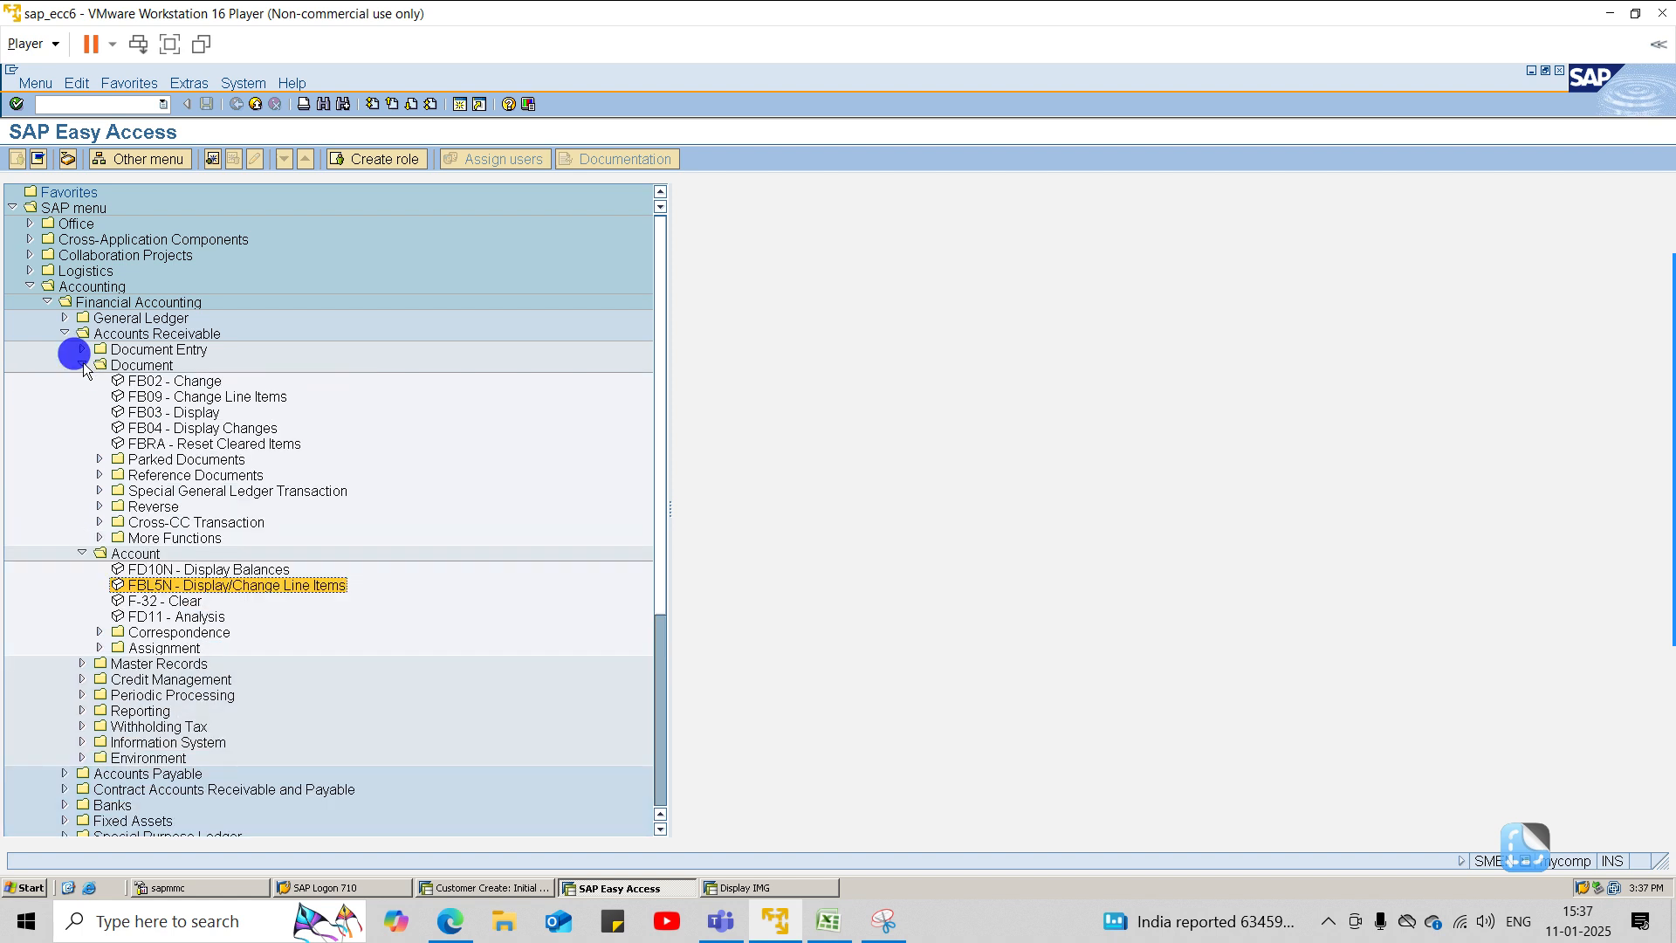
{"action": "left_click", "coordinate": [150, 398]}
{"action": "left_click", "coordinate": [152, 412]}
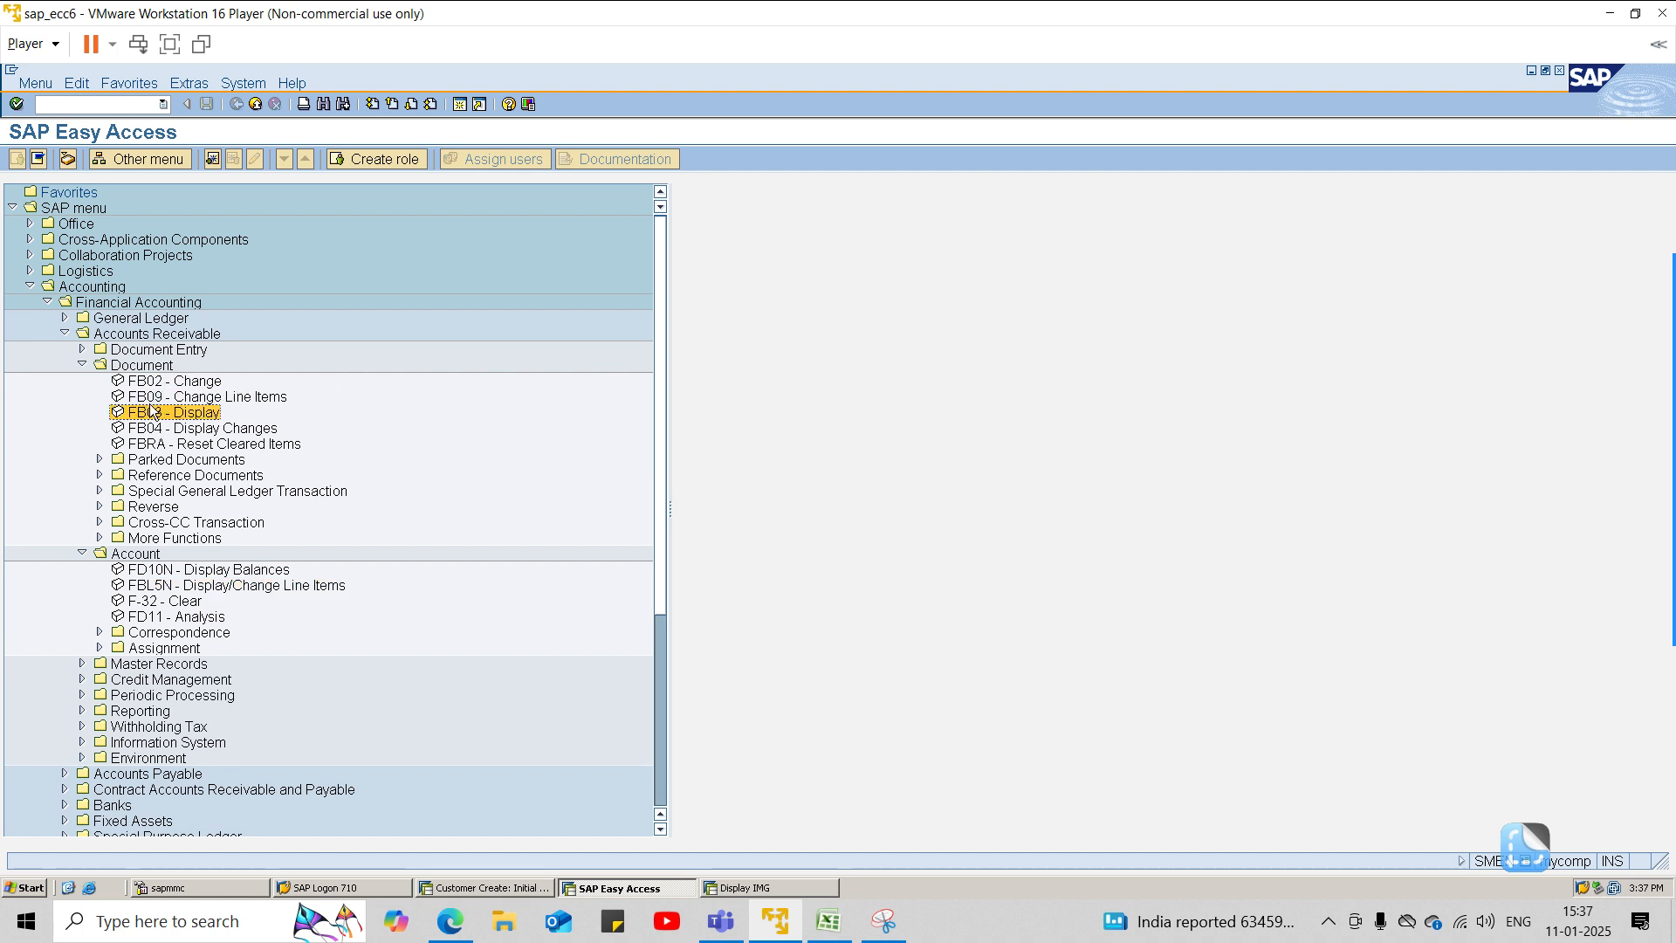
{"action": "double_click", "coordinate": [153, 412]}
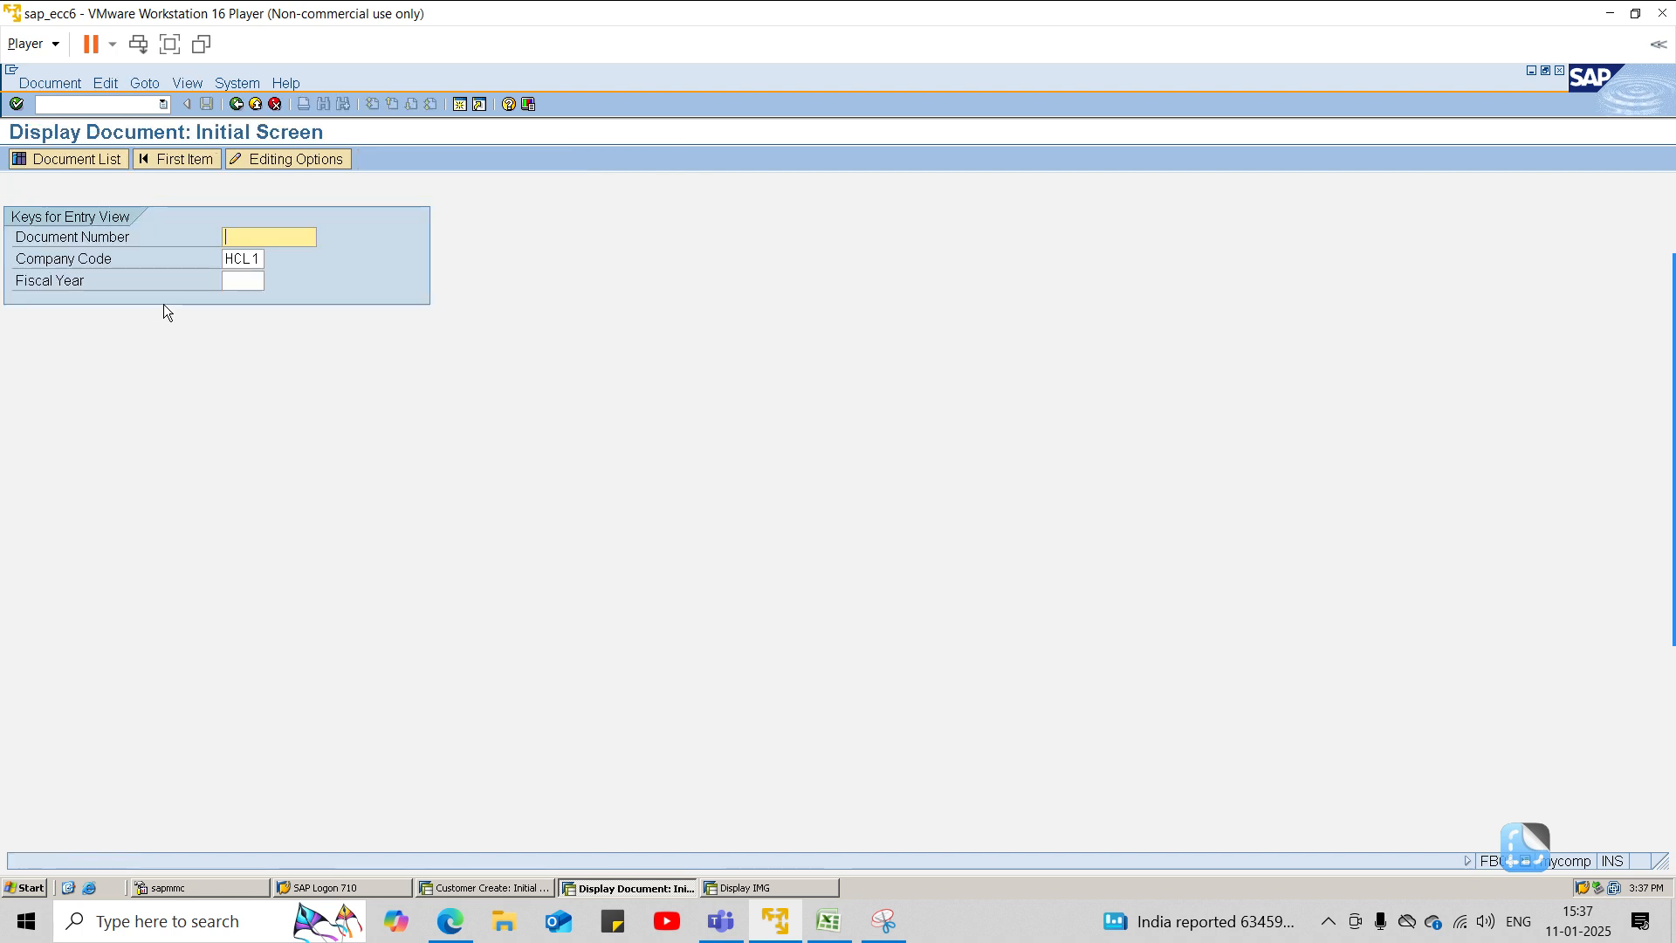
{"action": "left_click", "coordinate": [103, 158]}
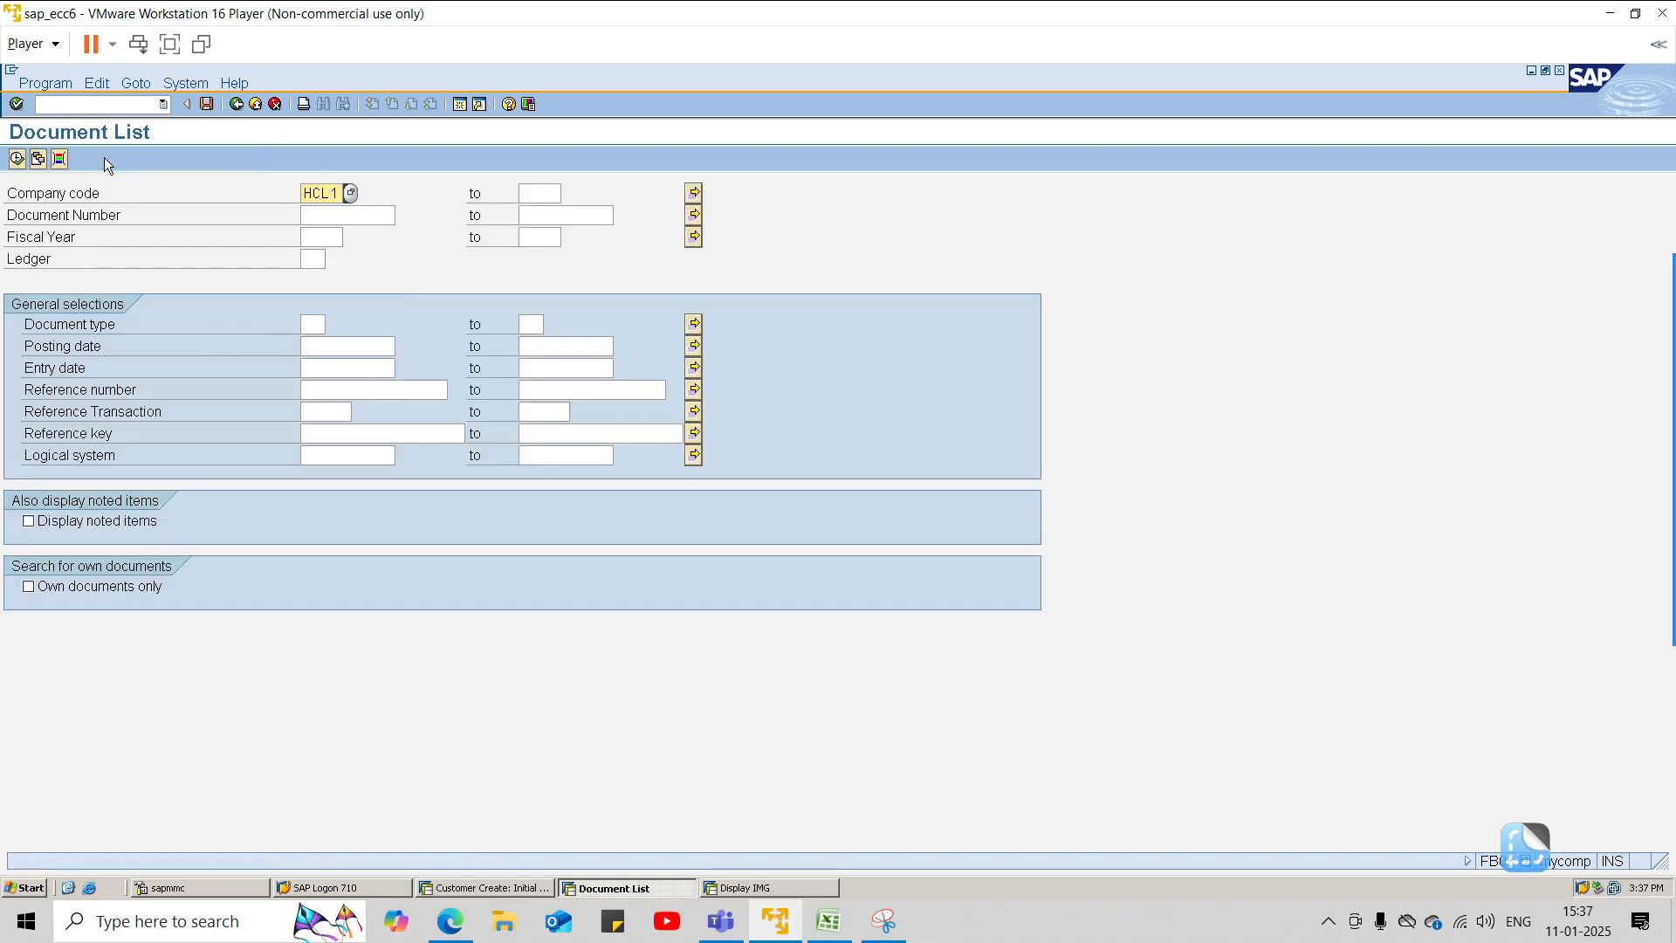
Step: Search the document list for company code HCL1 in fiscal year 2025, then return to the SAP menu
{"action": "left_click", "coordinate": [16, 159]}
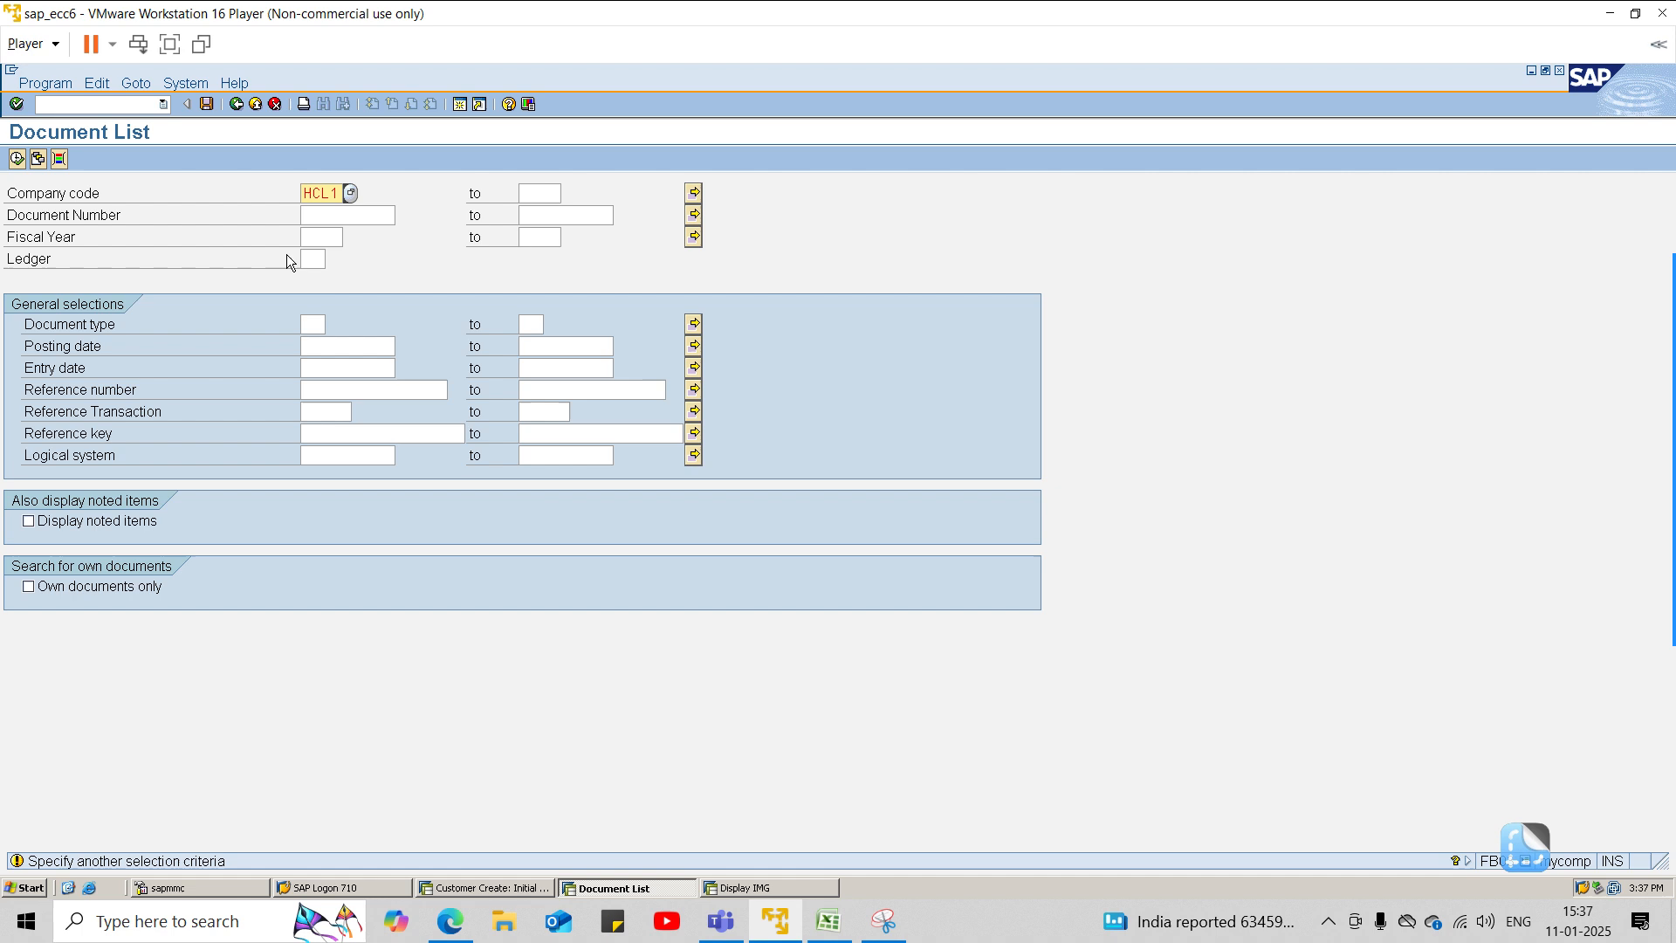
{"action": "left_click", "coordinate": [311, 242]}
{"action": "type", "text": "2025"}
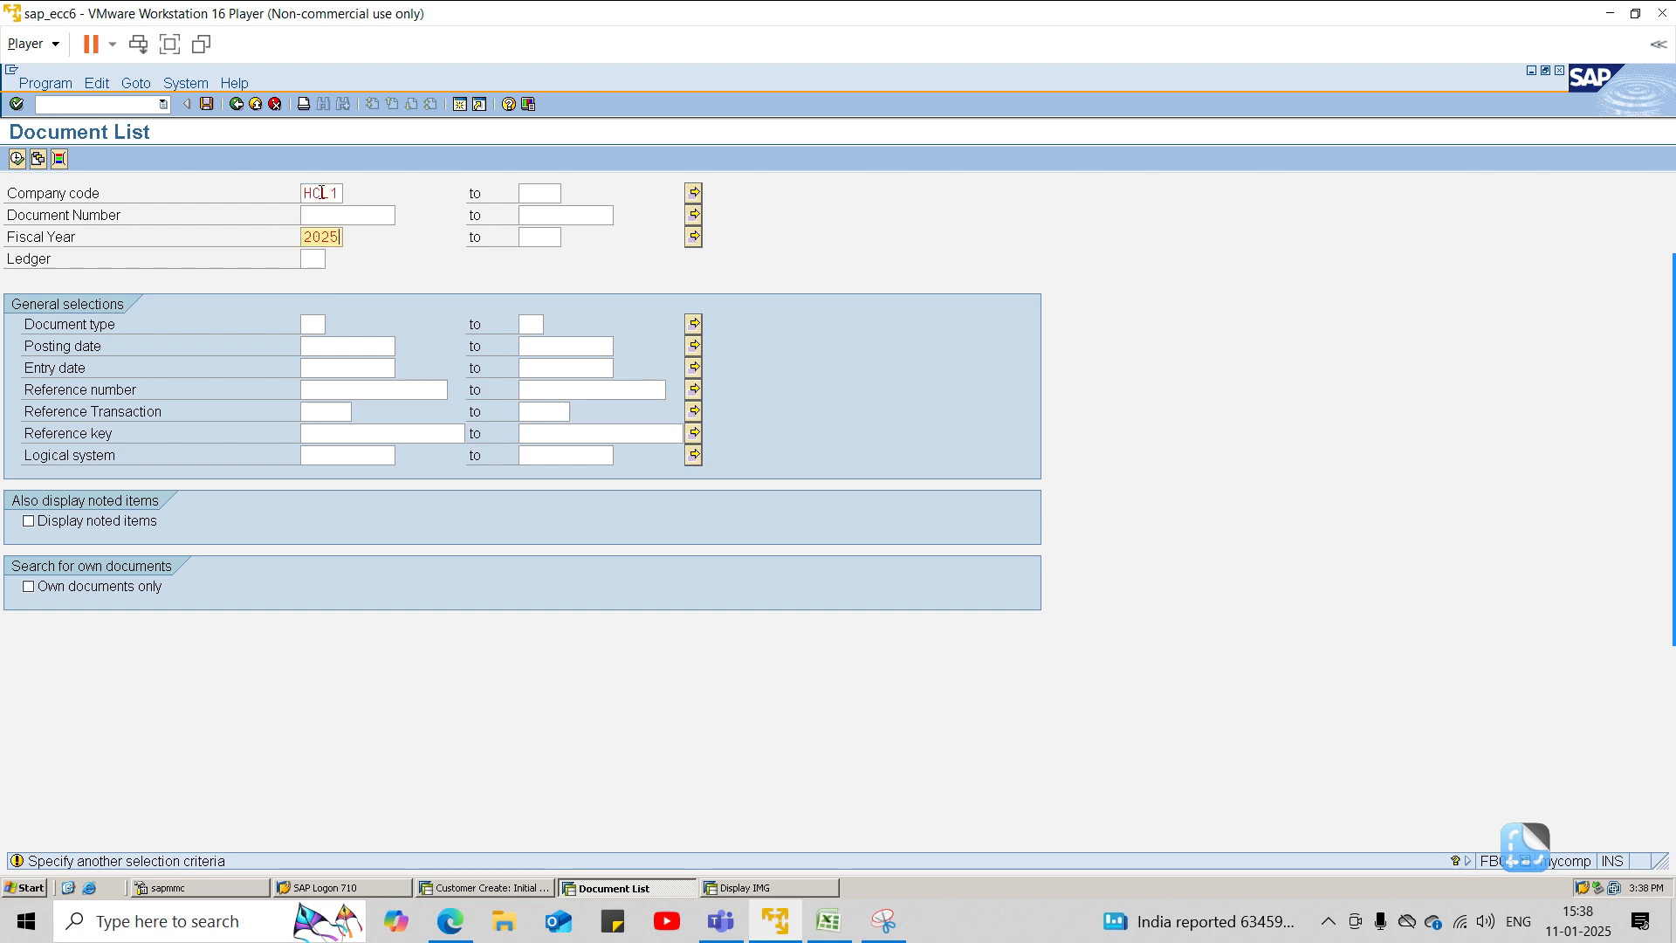
{"action": "key", "text": "Return"}
{"action": "left_click", "coordinate": [16, 160]}
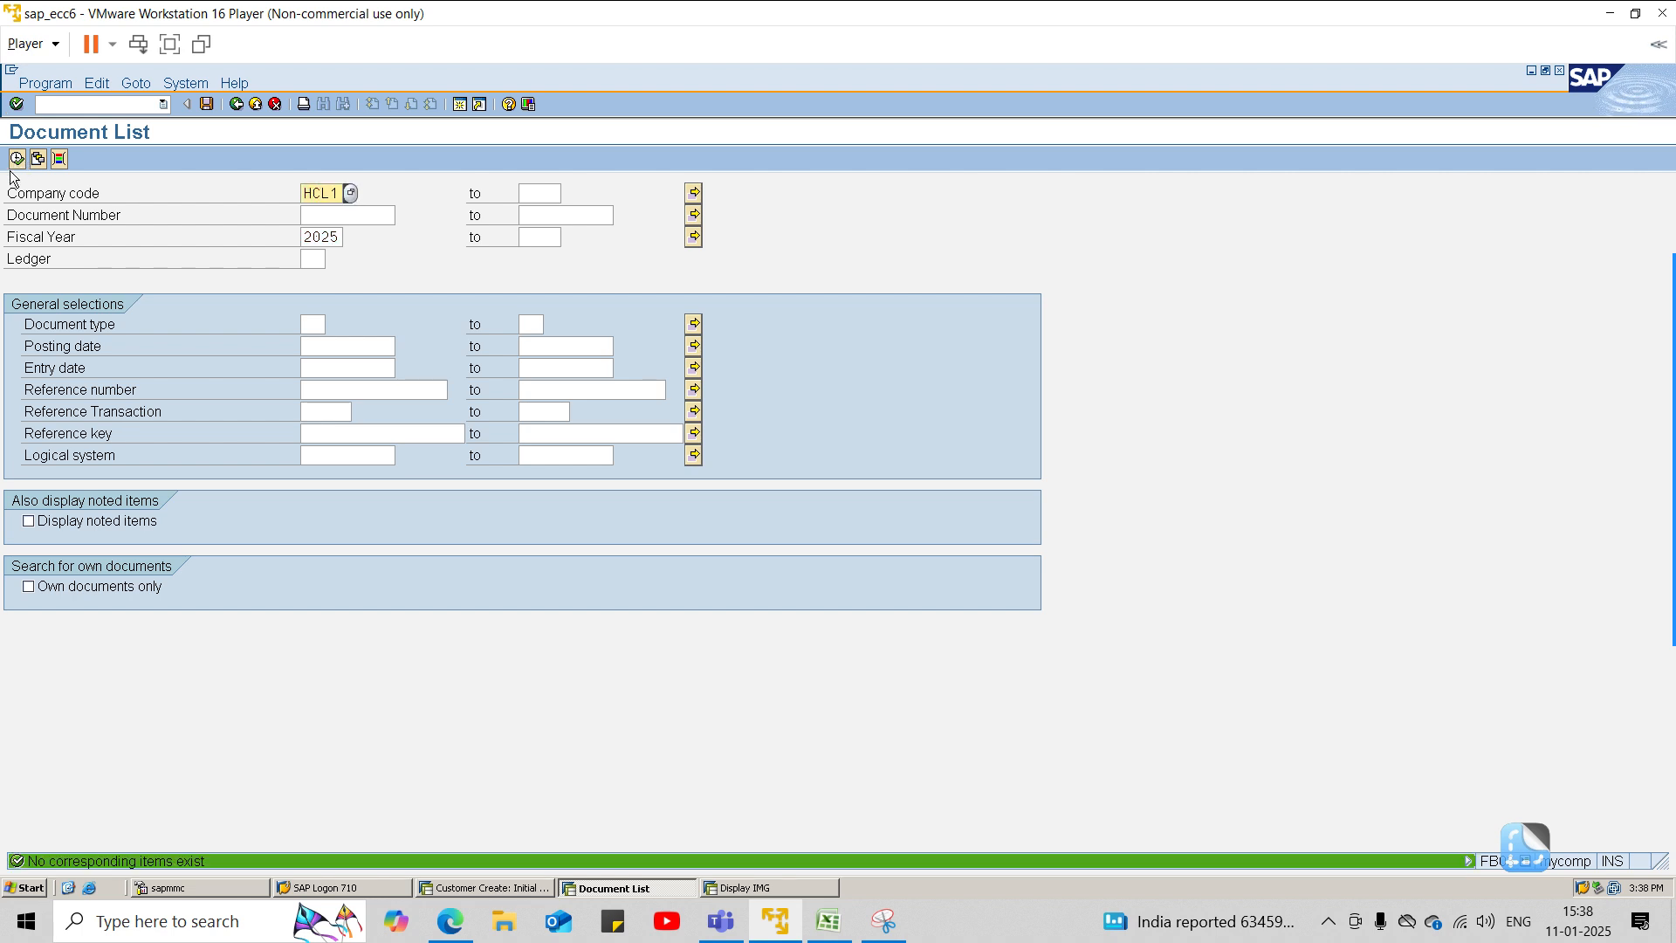
{"action": "left_click", "coordinate": [238, 105]}
{"action": "left_click", "coordinate": [237, 104]}
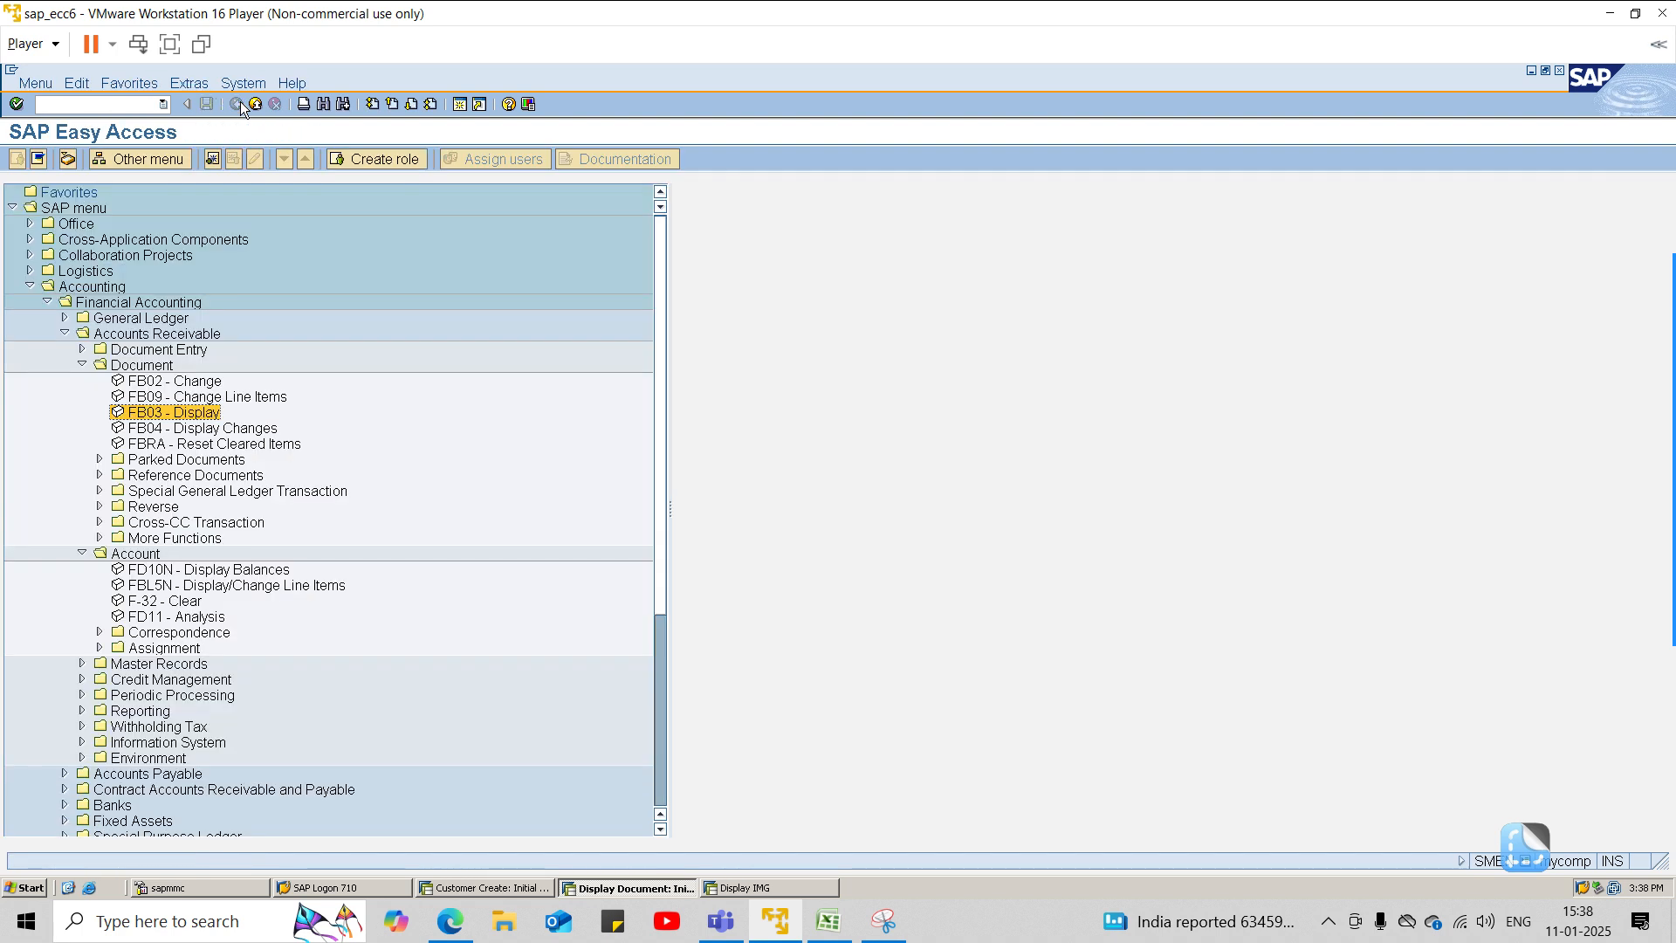
Step: Open FB70 - Invoice under Accounts Receivable, Document Entry, and select AGNIHOTRI LTD as customer through the HCL1 company code search
{"action": "left_click", "coordinate": [83, 349]}
{"action": "double_click", "coordinate": [150, 368]}
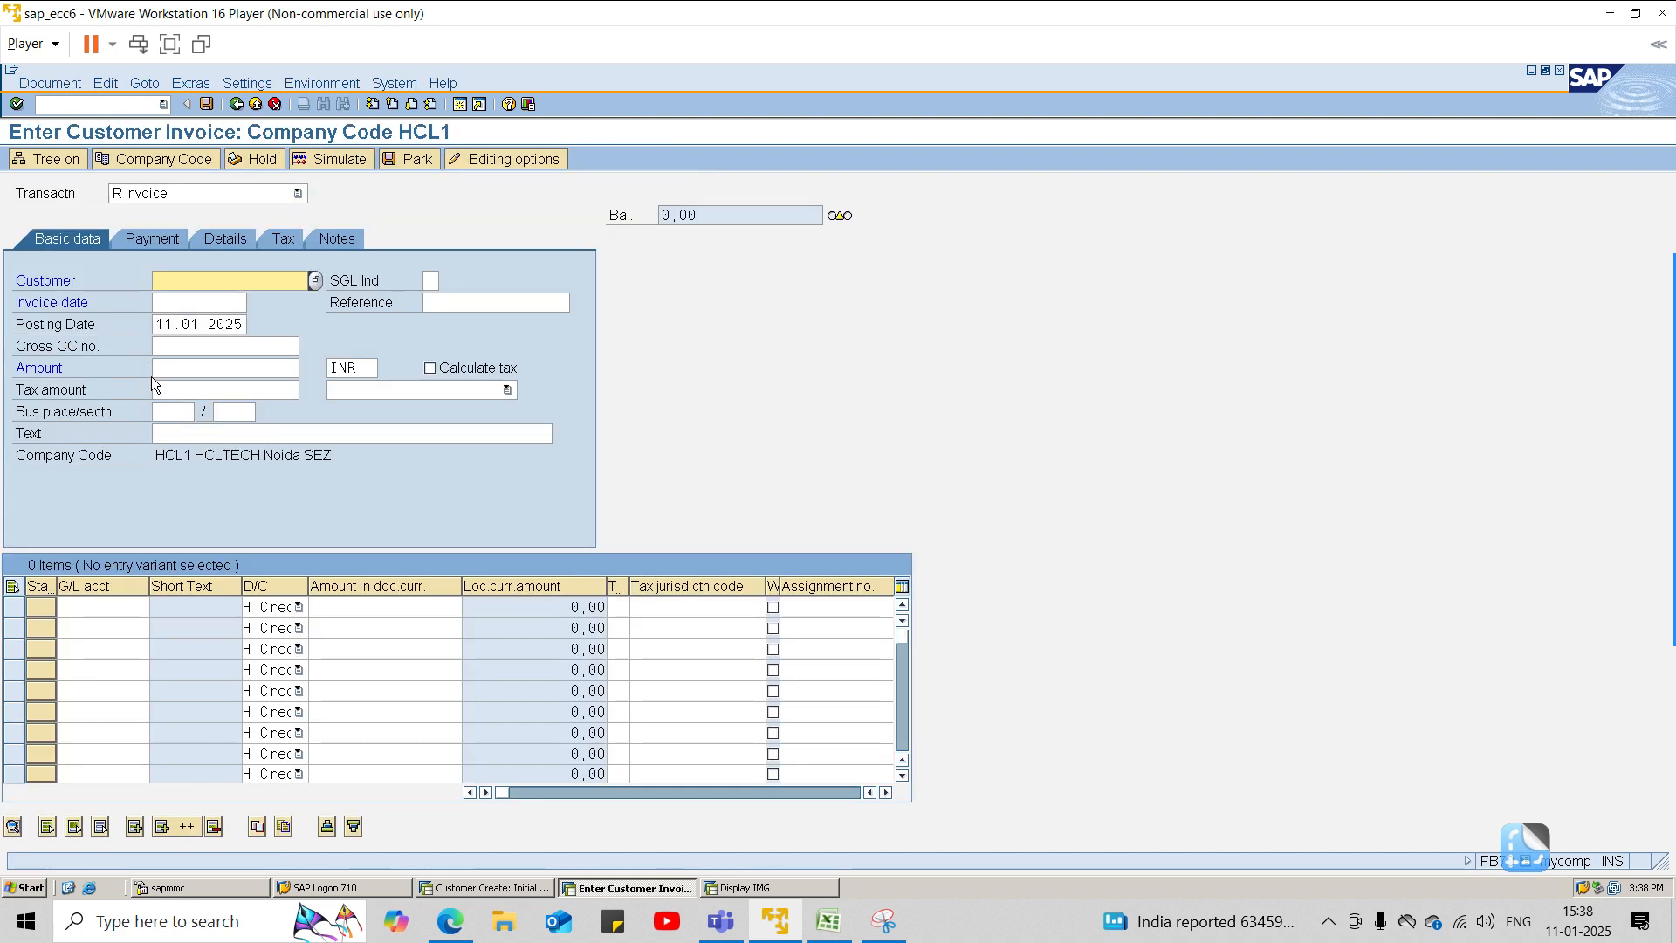
{"action": "left_click", "coordinate": [314, 280]}
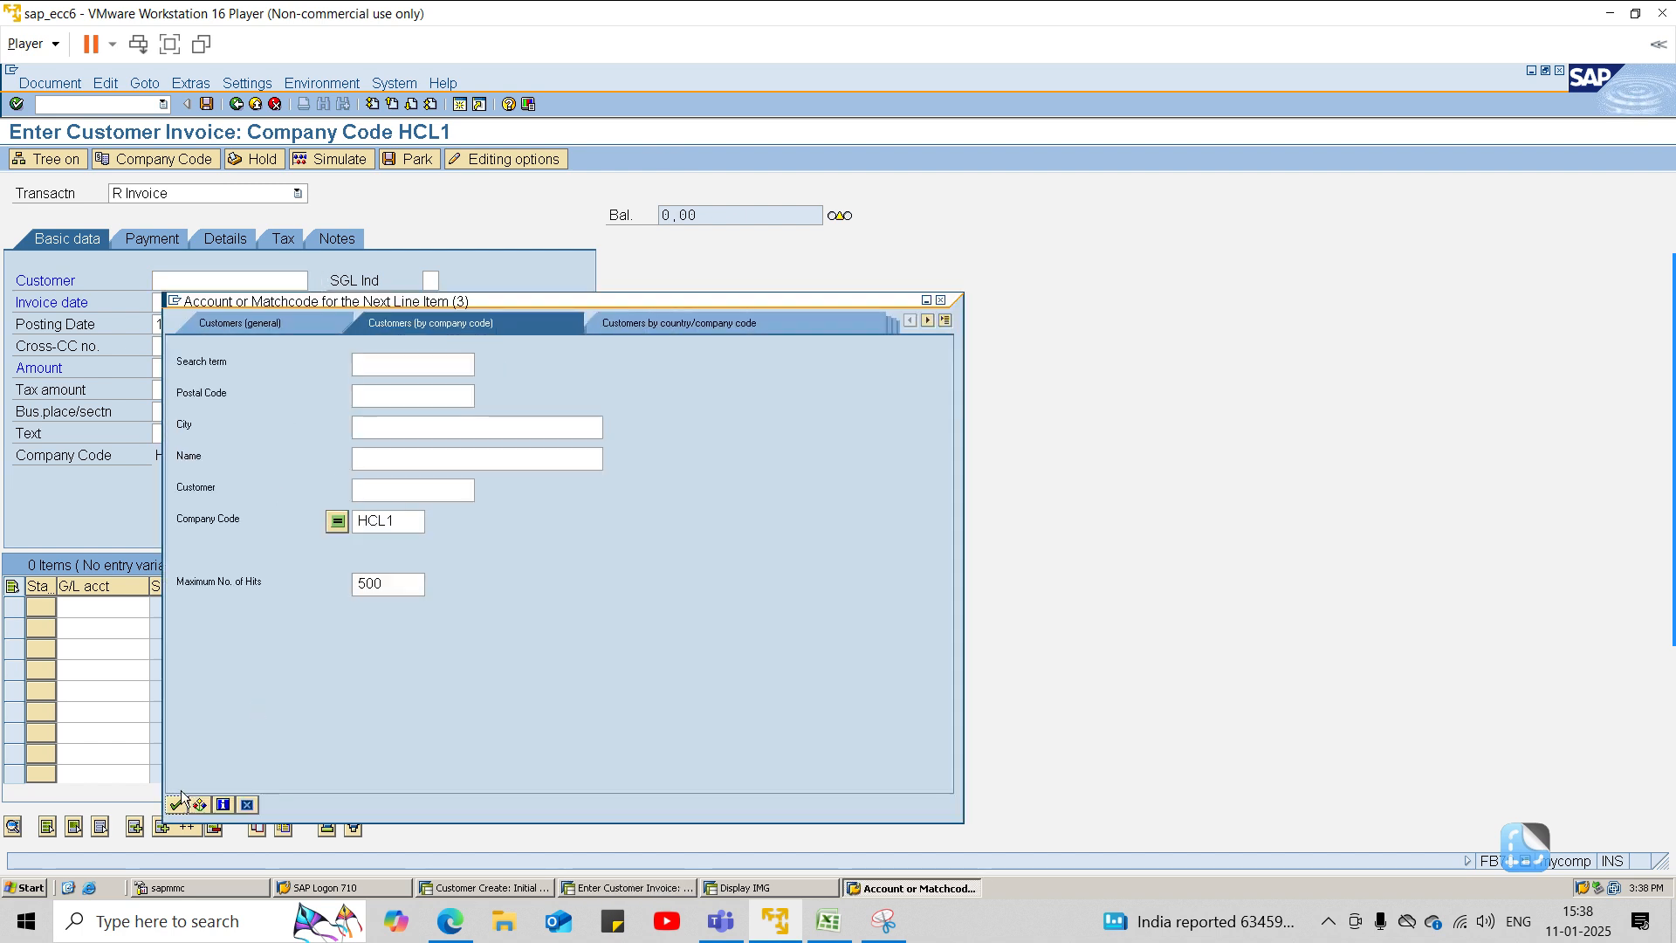
{"action": "left_click", "coordinate": [178, 804]}
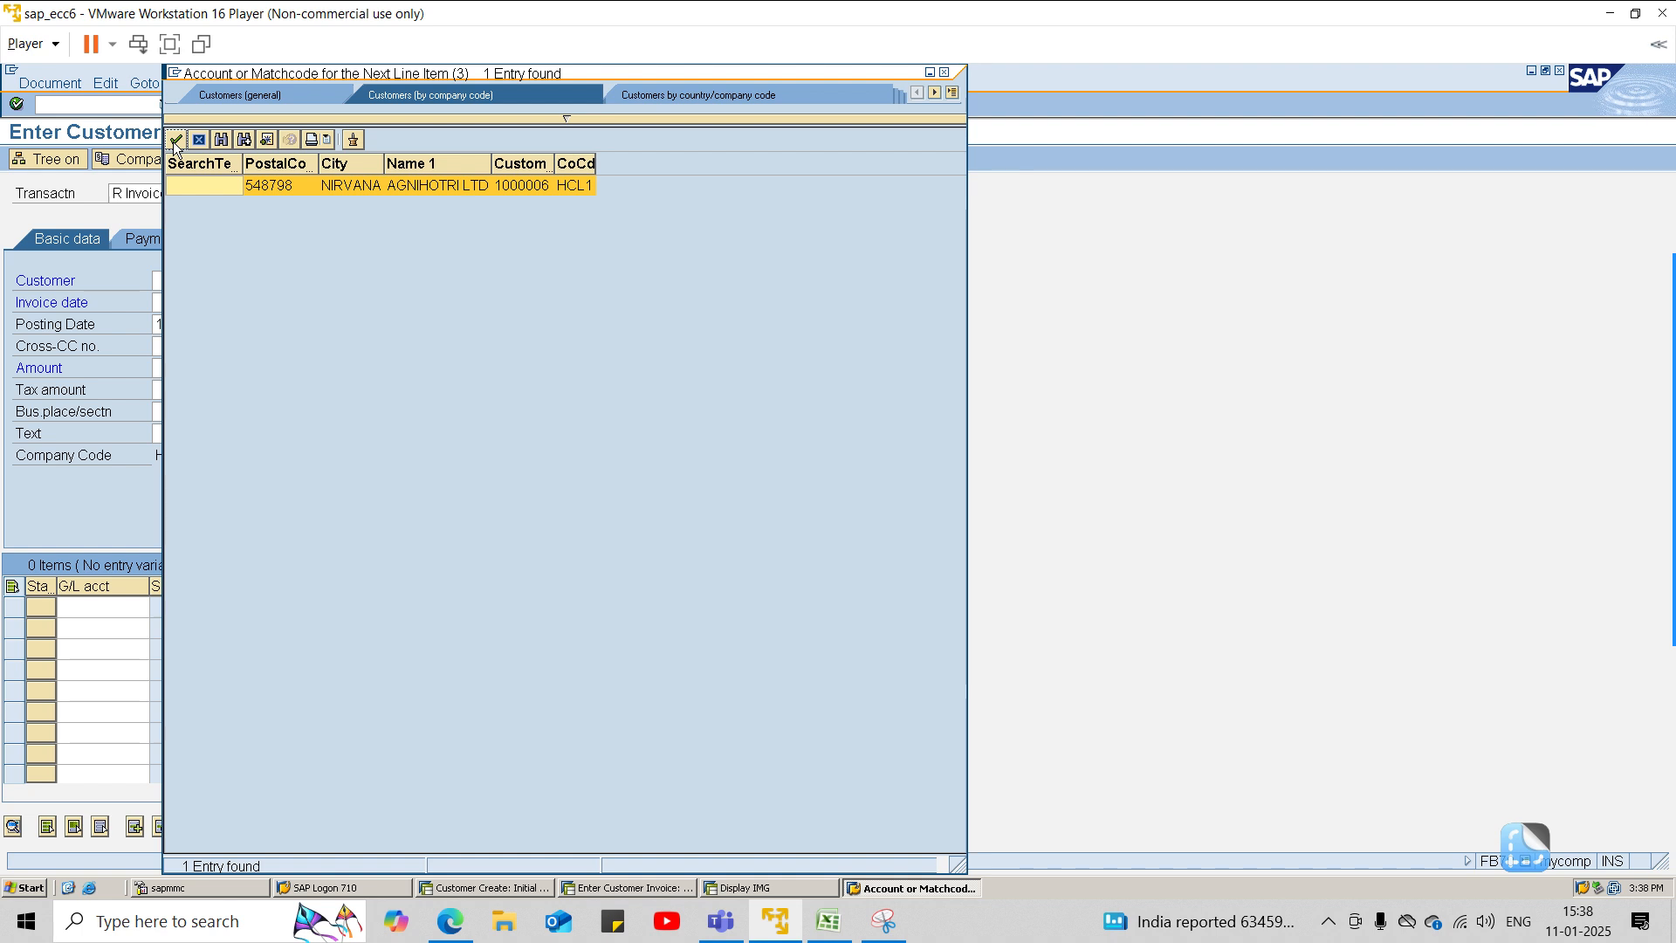
{"action": "double_click", "coordinate": [224, 185]}
Step: Set the customer invoice's invoice date and posting date to 01.01.2025
{"action": "left_click", "coordinate": [207, 301]}
{"action": "type", "text": "0"}
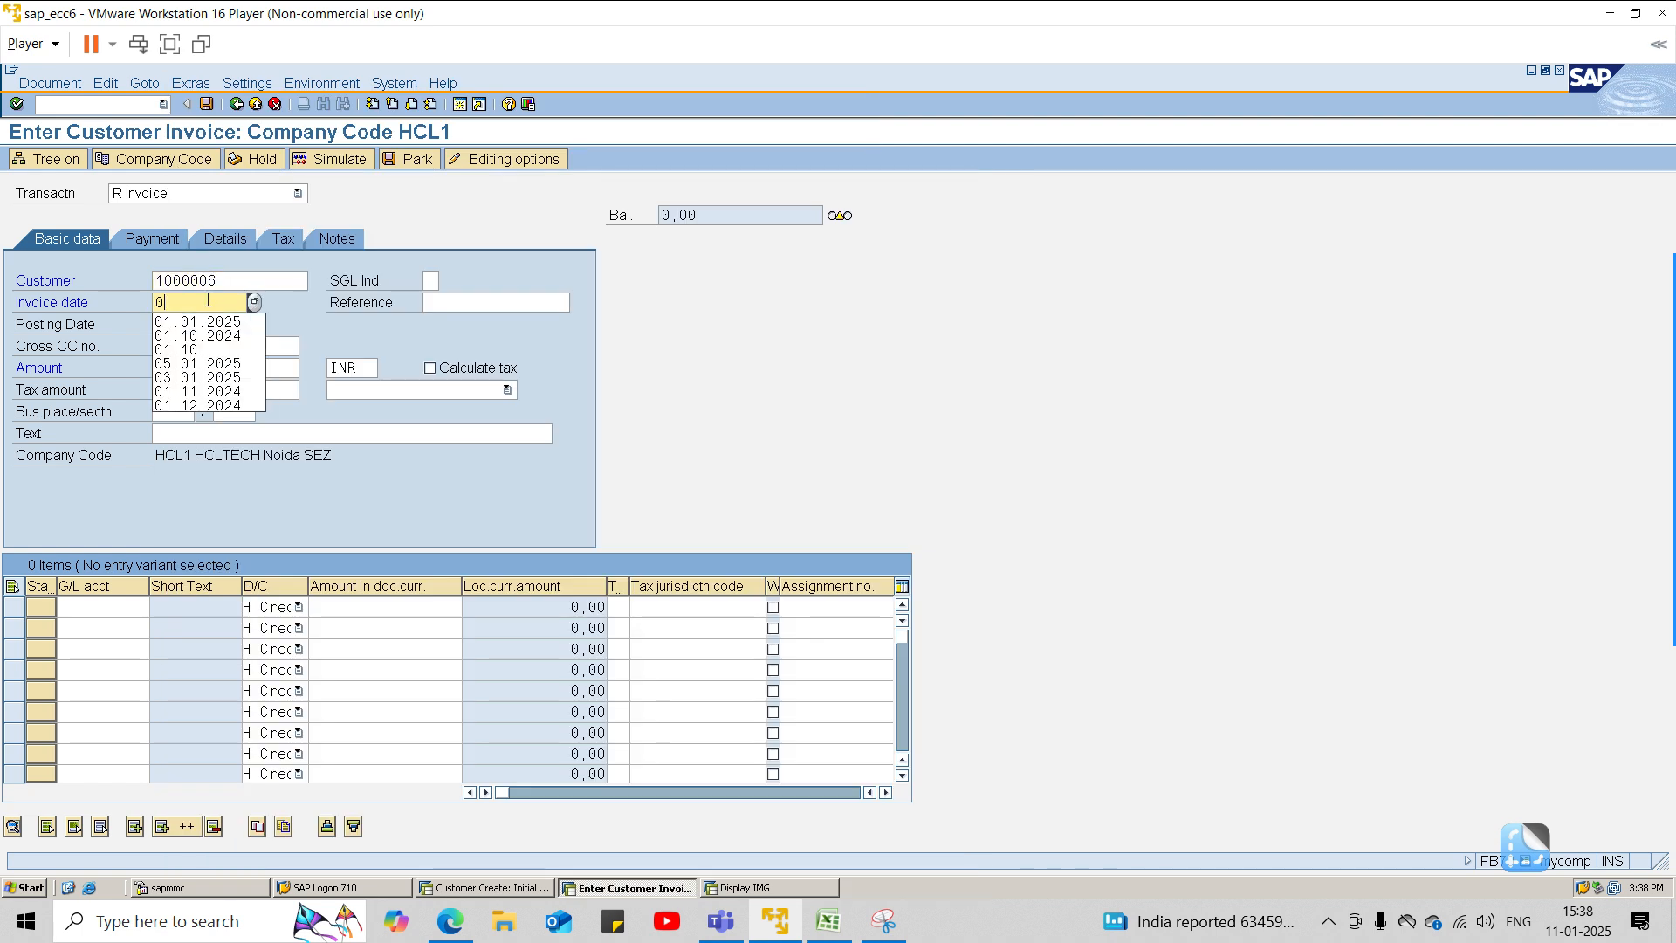
{"action": "type", "text": "1.01.2025"}
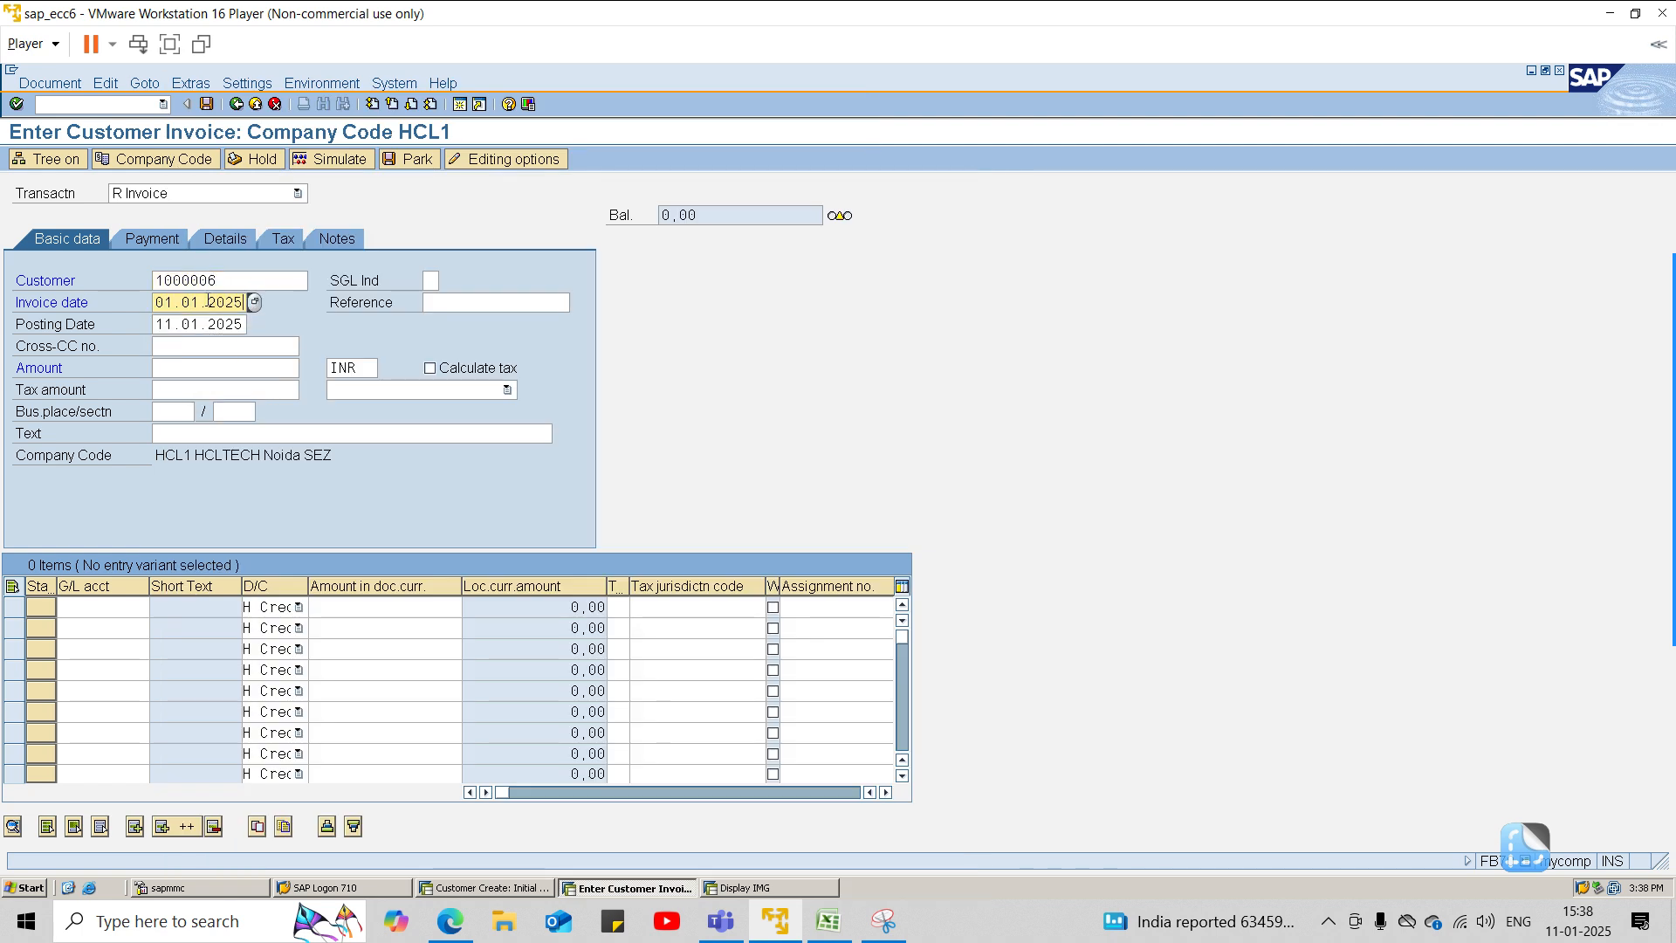
{"action": "key", "text": "Tab"}
{"action": "type", "text": "01.01"}
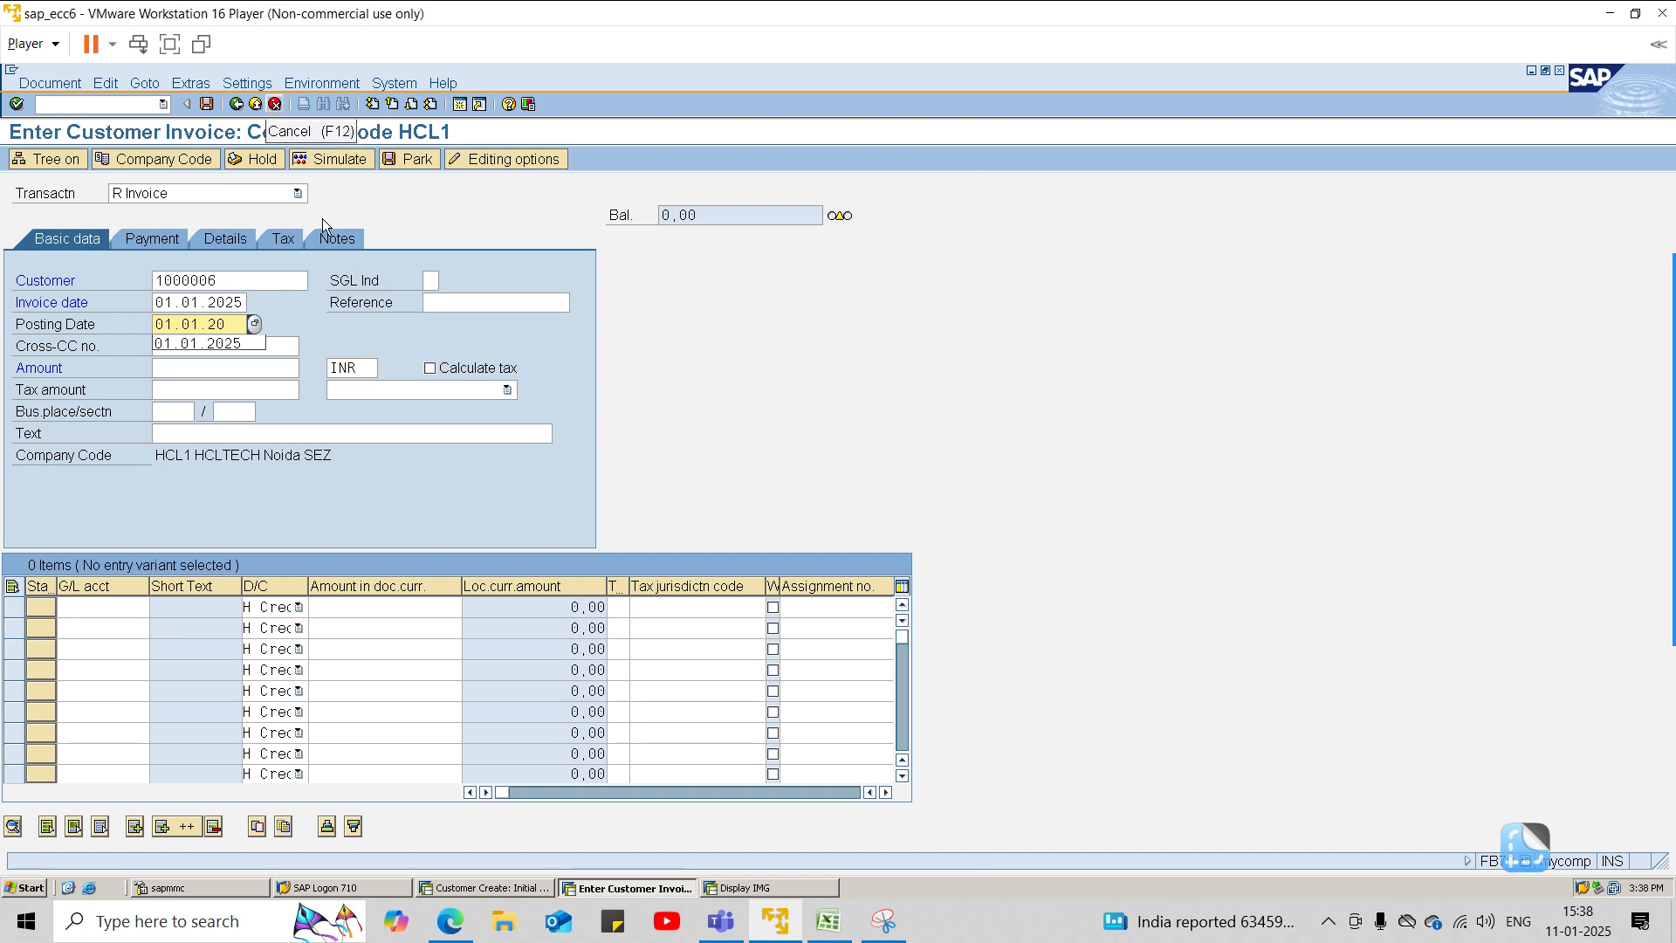
Step: Switch to the Display IMG session and open the FBL5N Customer Line Item Display there
{"action": "left_click", "coordinate": [768, 889]}
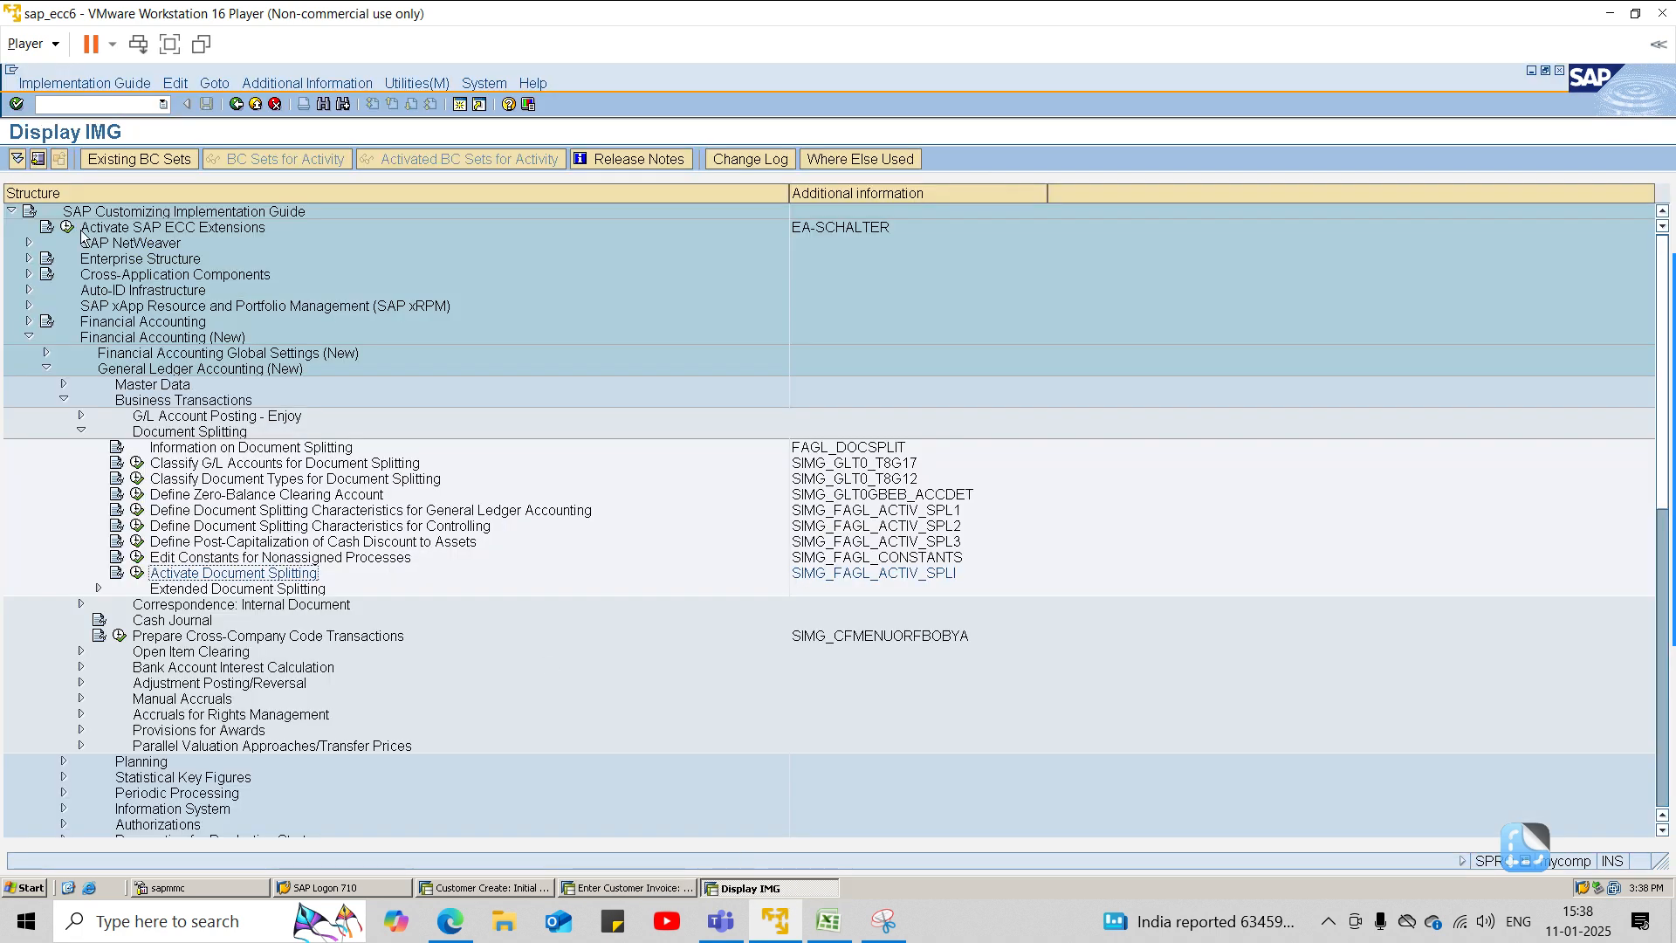
{"action": "left_click", "coordinate": [63, 100]}
{"action": "key", "text": "Return"}
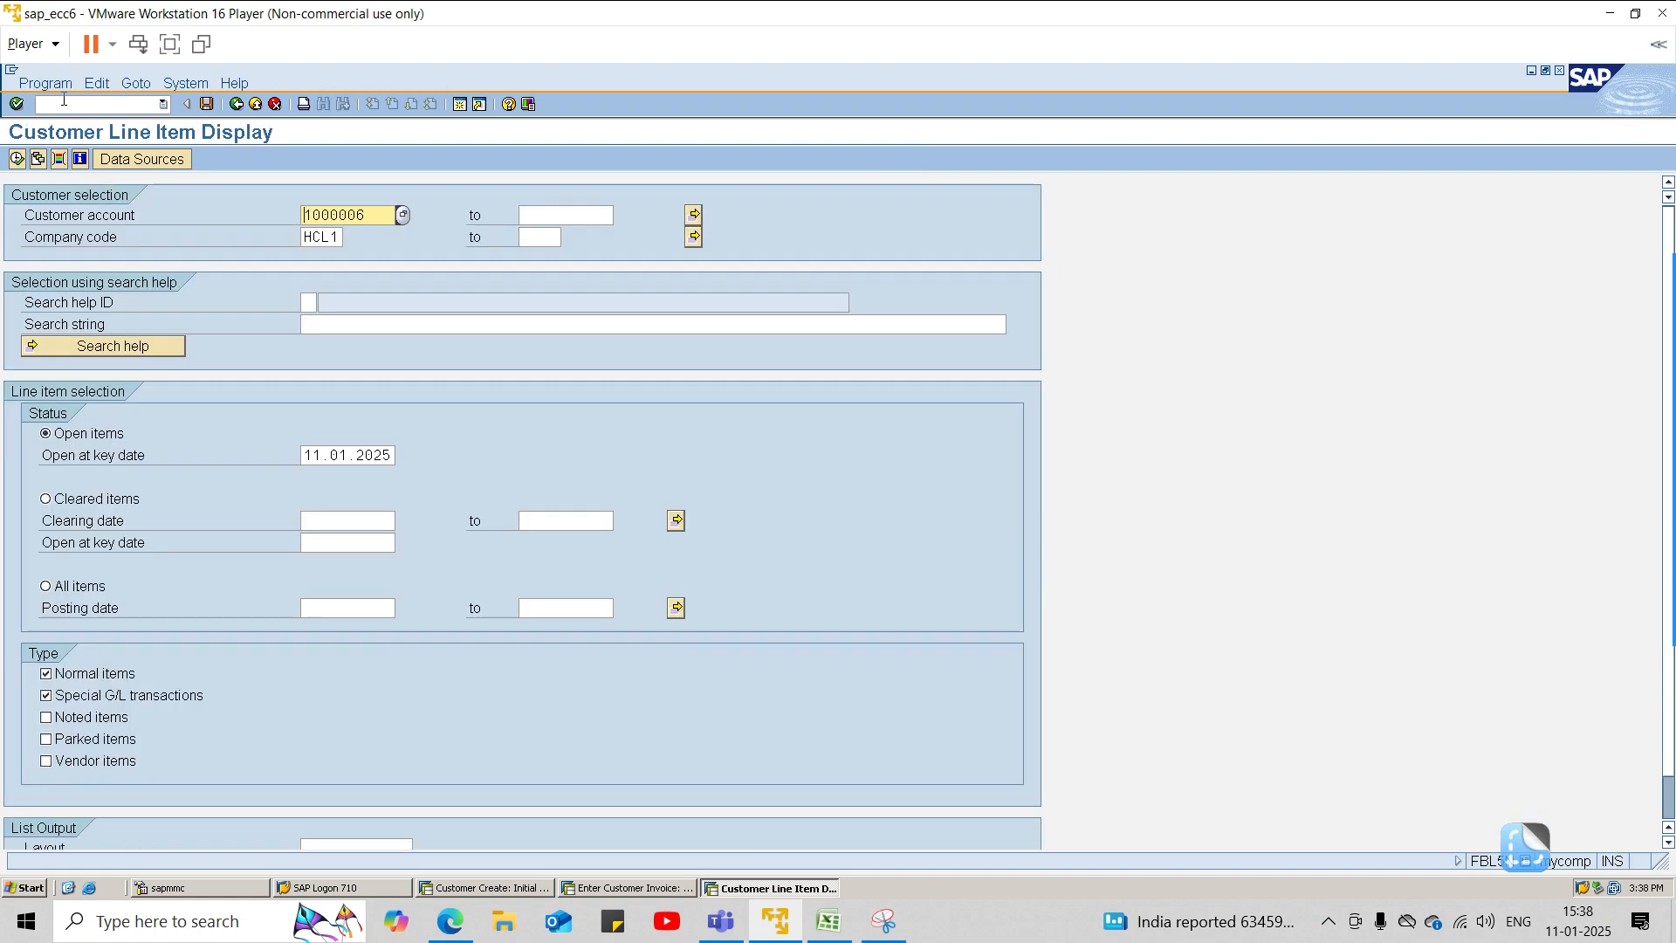
Step: Clear the open items key date, select all items, and run the line item display for AGNIHOTRI LTD in HCL1
{"action": "left_click", "coordinate": [384, 455]}
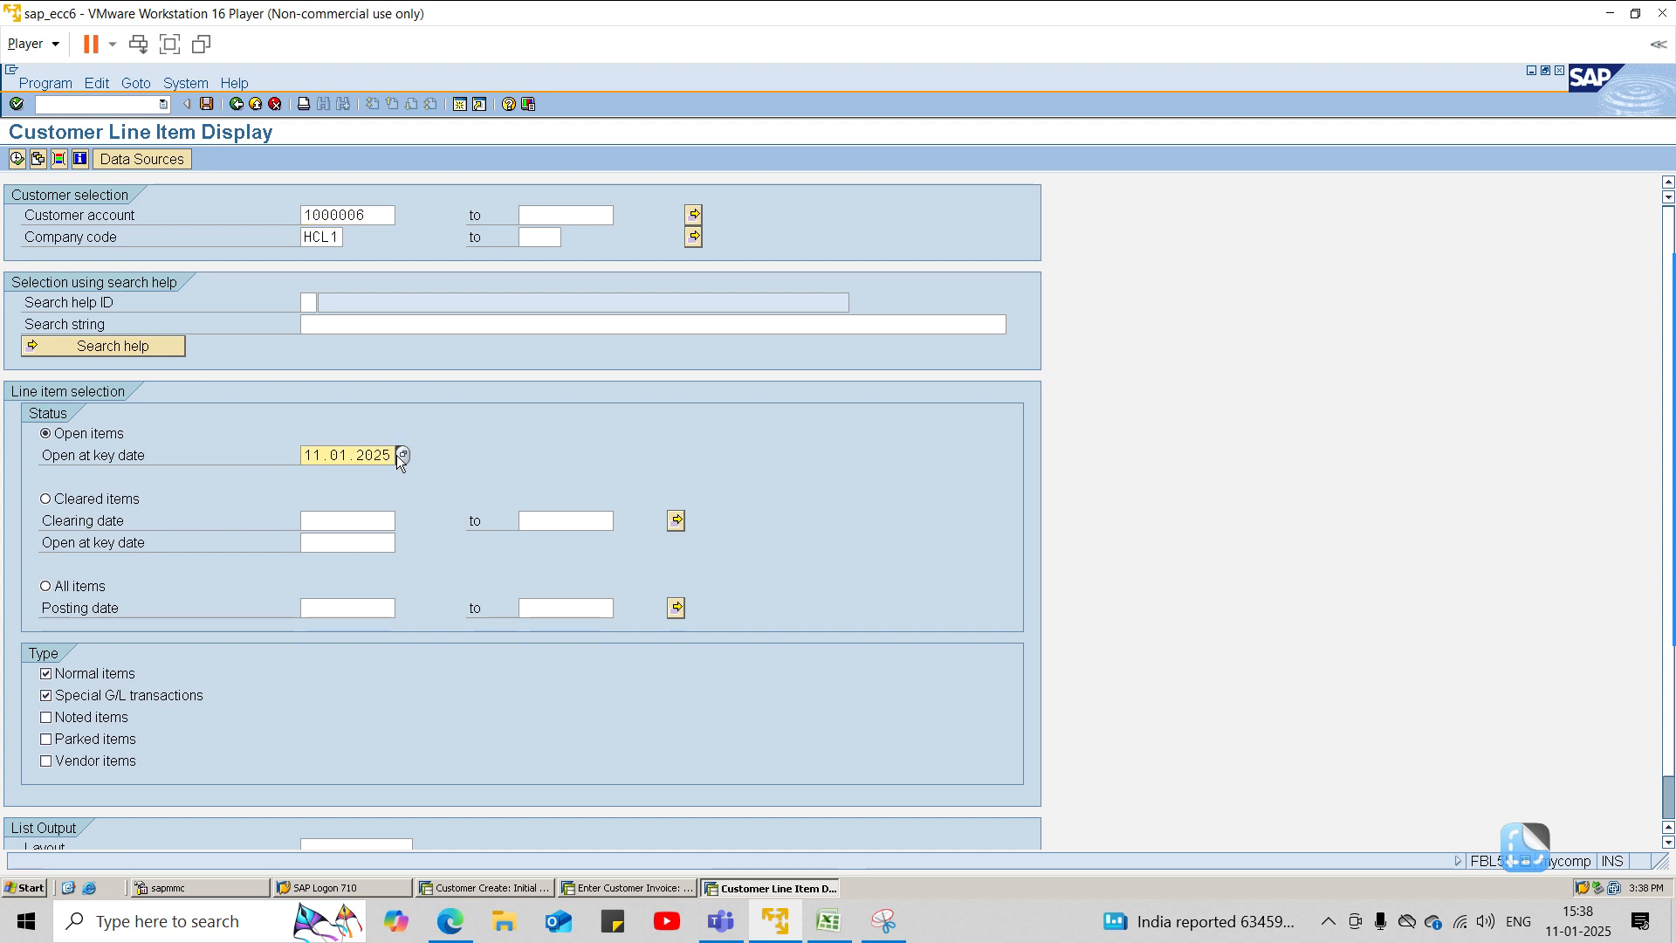
{"action": "key", "text": "BackSpace"}
{"action": "key", "text": "BackSpace"}
{"action": "key", "text": "BackSpace"}
{"action": "key", "text": "BackSpace"}
{"action": "key", "text": "BackSpace"}
{"action": "key", "text": "BackSpace"}
{"action": "left_click", "coordinate": [64, 590]}
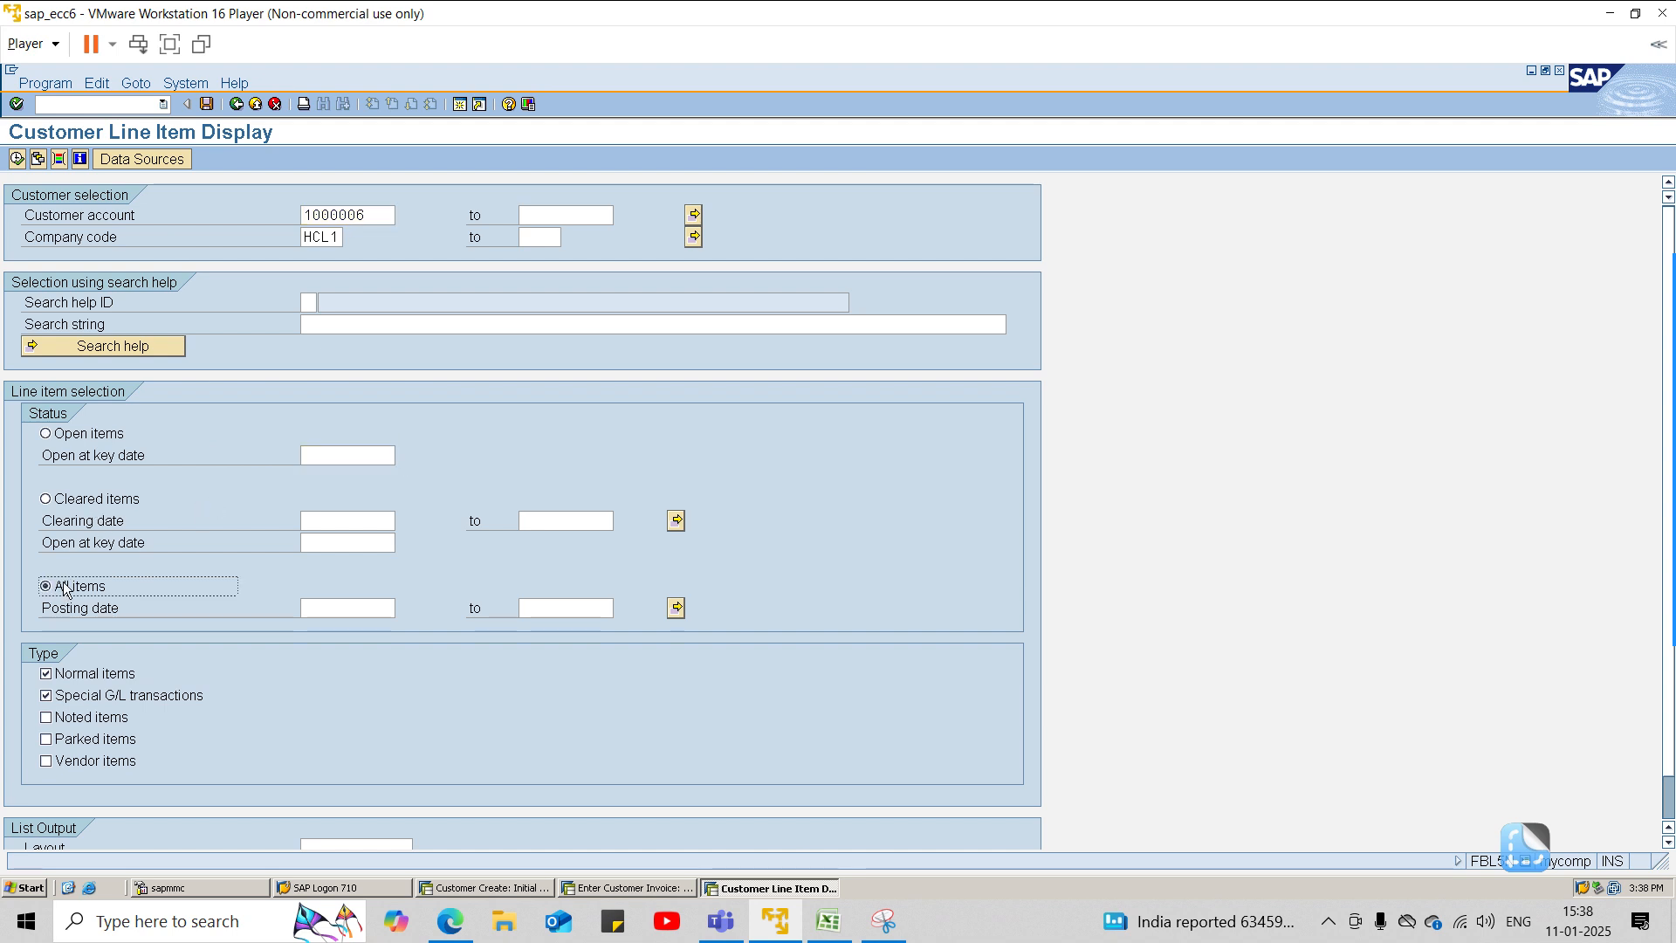
{"action": "left_click", "coordinate": [17, 158]}
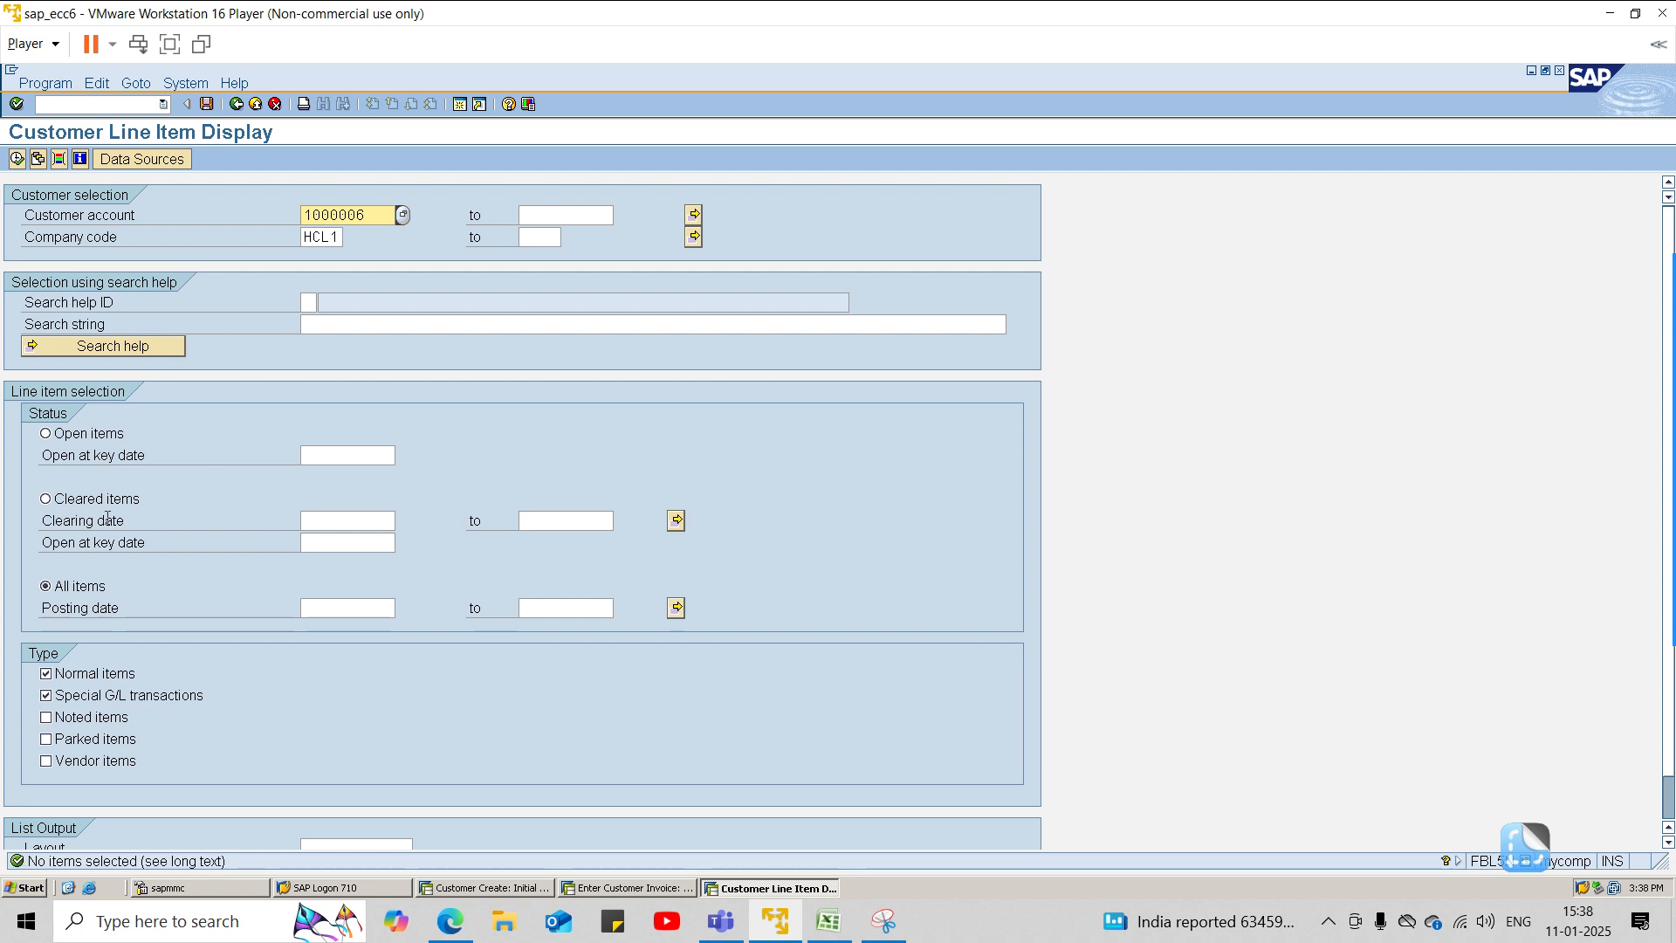
{"action": "left_click", "coordinate": [17, 159]}
Step: Set the open items key date to 01.01.2025 and rerun the customer line item display
{"action": "left_click", "coordinate": [330, 457]}
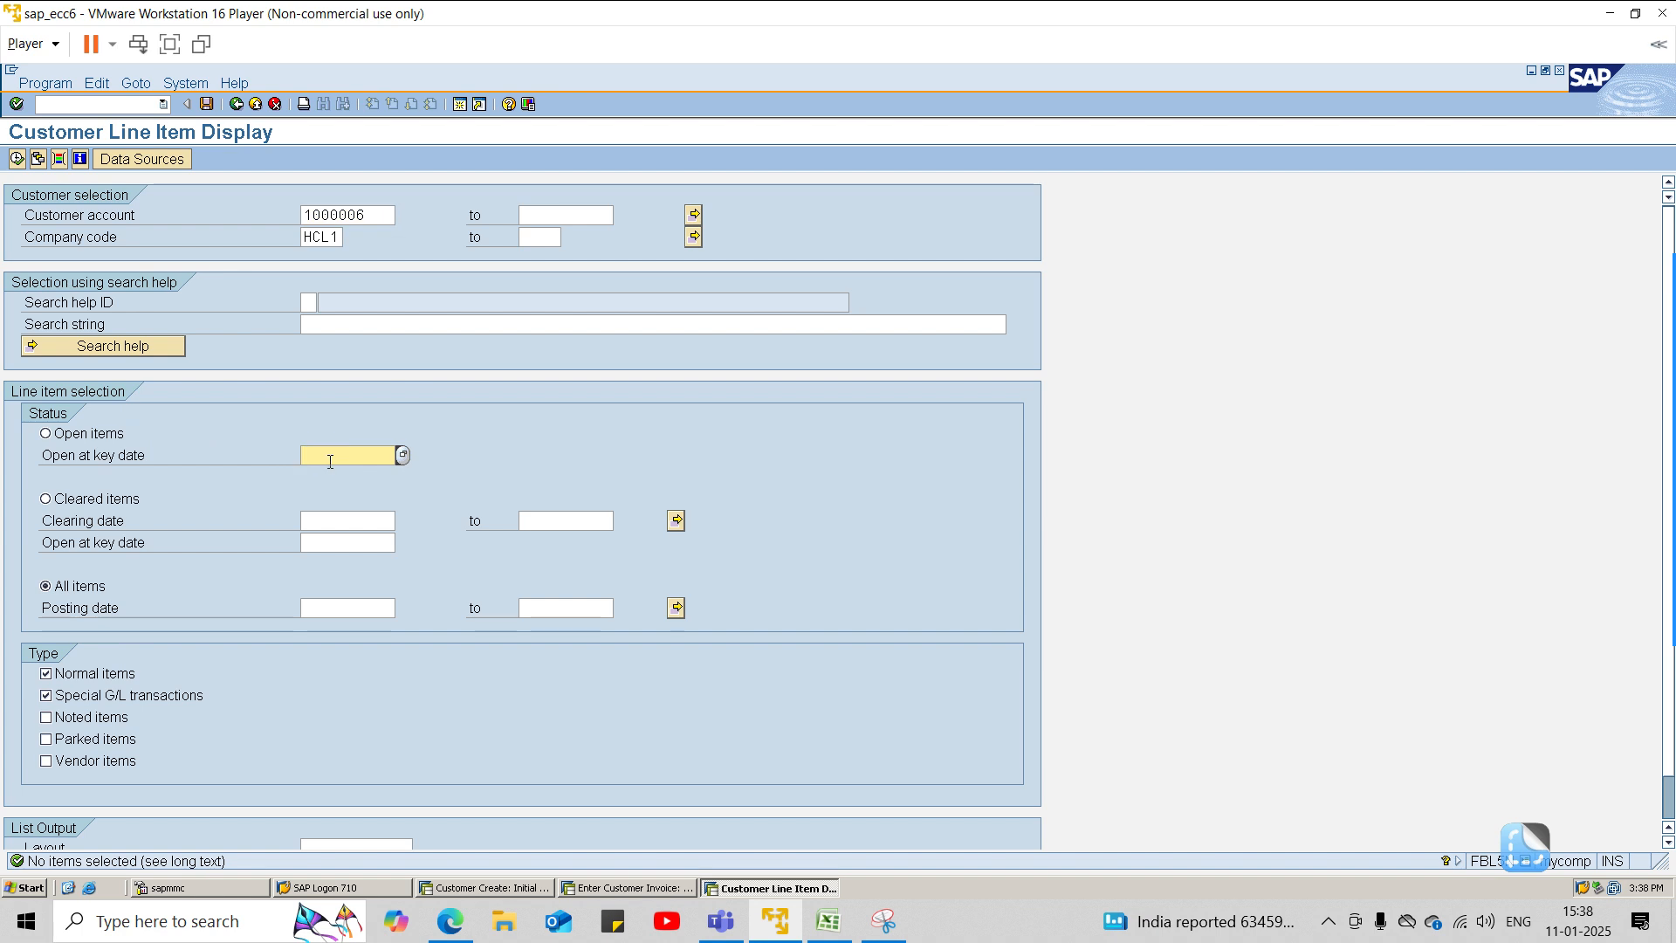
{"action": "type", "text": "01."}
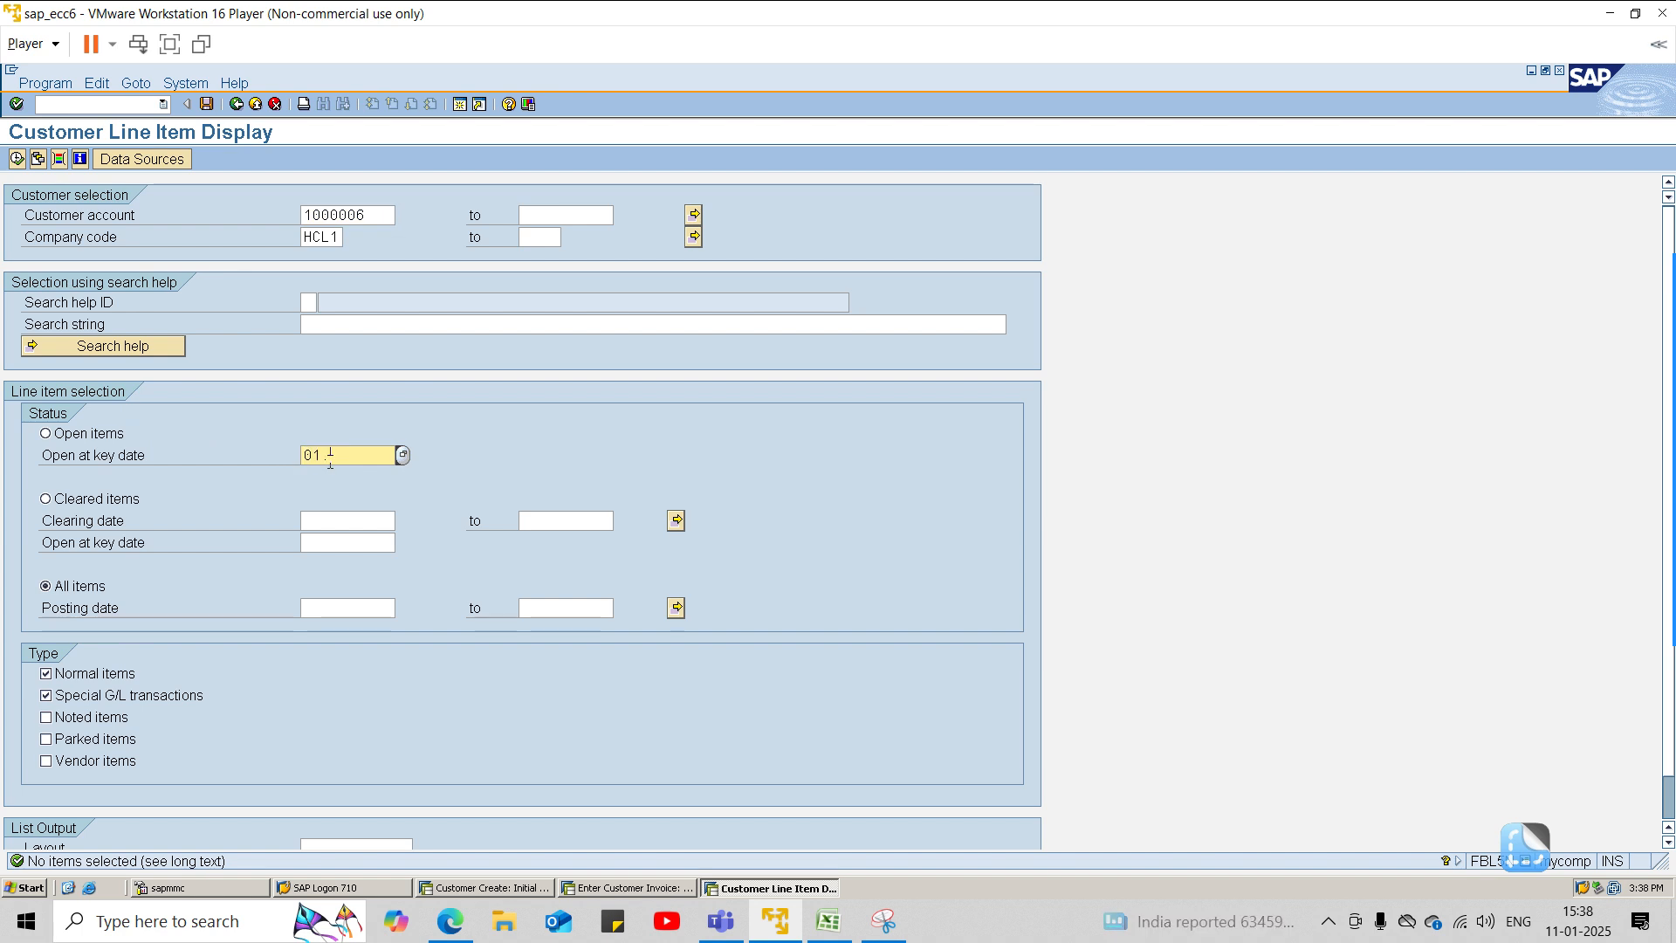
{"action": "type", "text": "01.2025"}
{"action": "key", "text": "Return"}
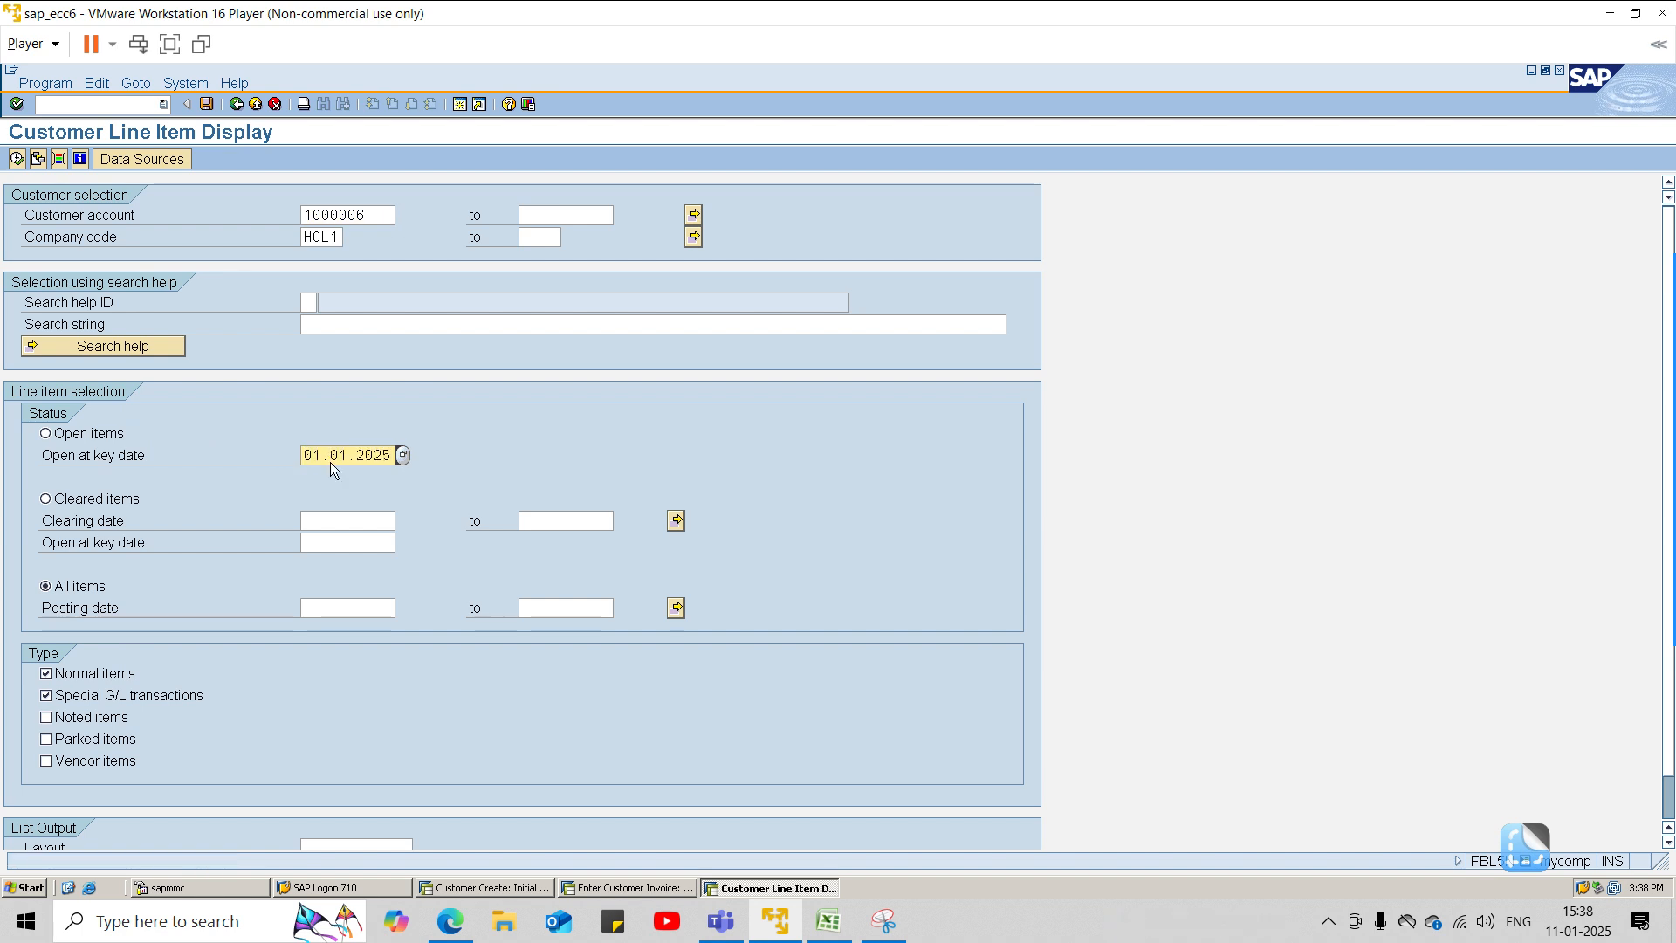
{"action": "left_click", "coordinate": [16, 158]}
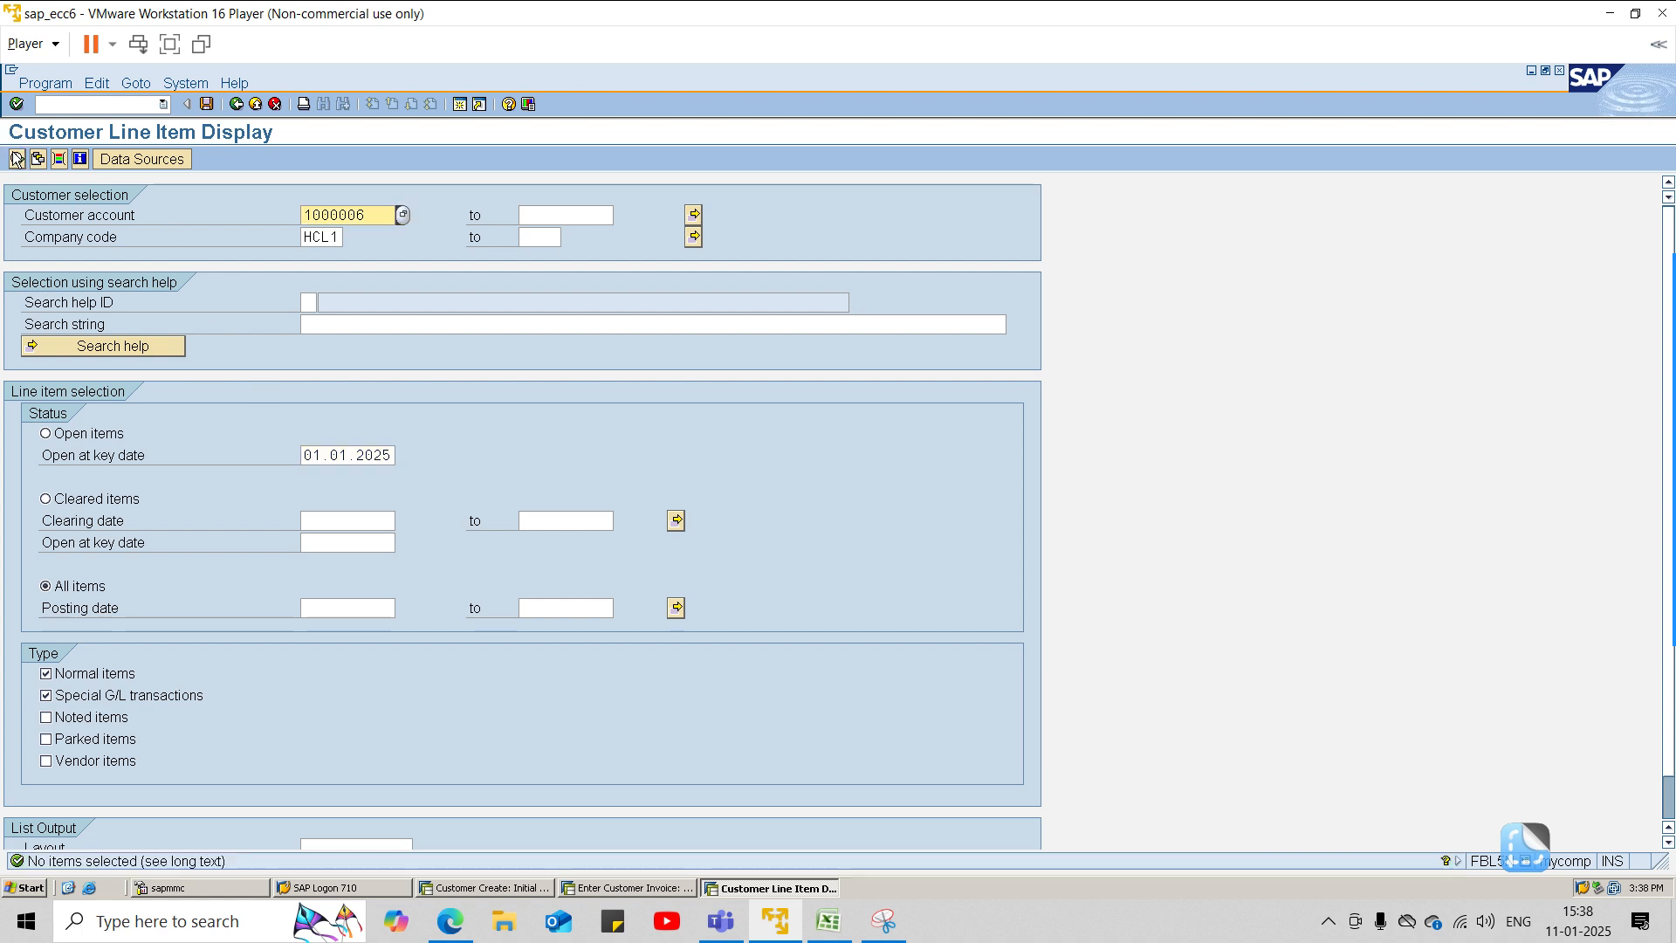
Step: Return to the customer invoice session and set the invoice amount to 70000 INR
{"action": "left_click", "coordinate": [624, 889]}
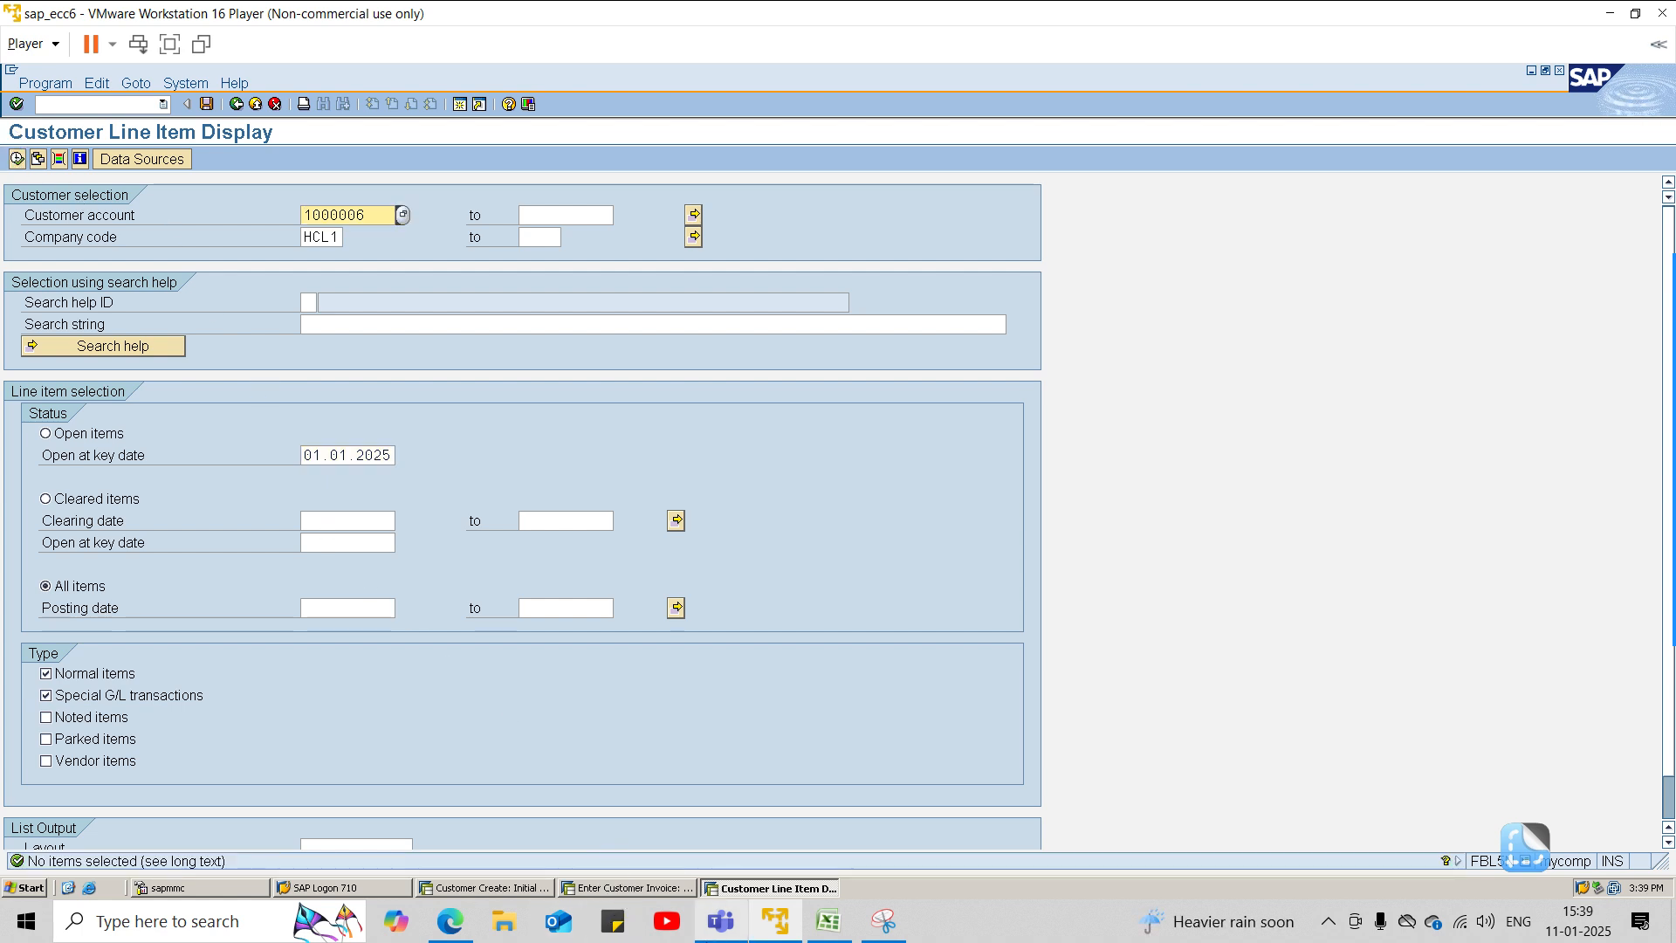
{"action": "left_click", "coordinate": [623, 888]}
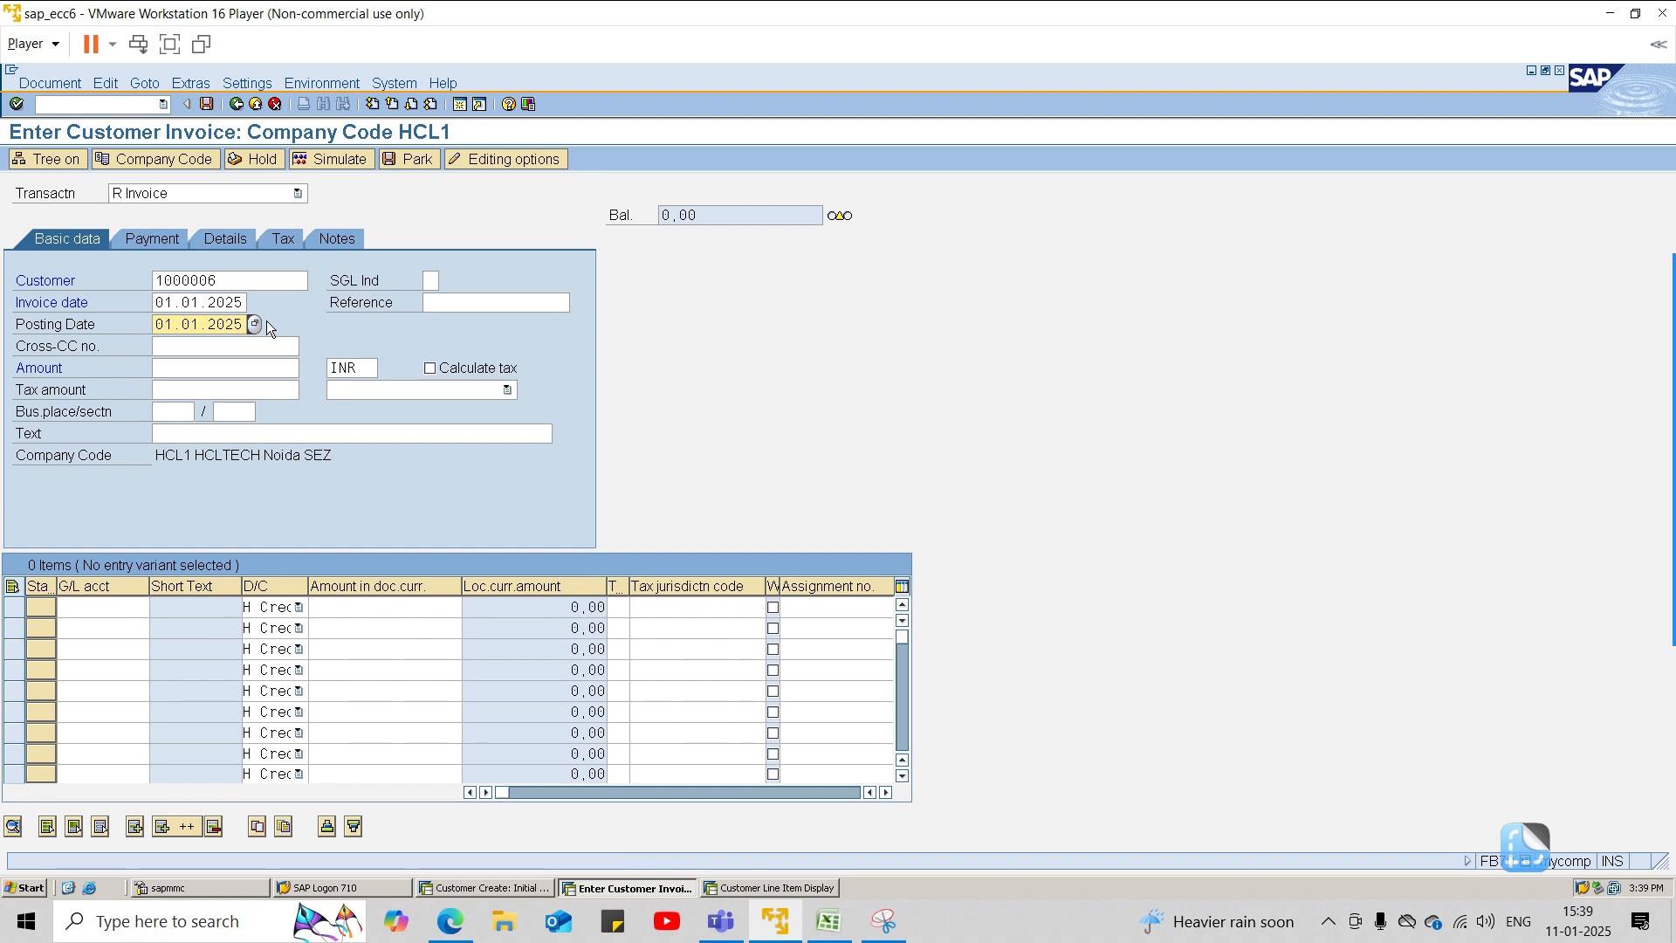
{"action": "left_click", "coordinate": [271, 373]}
{"action": "type", "text": "70000"}
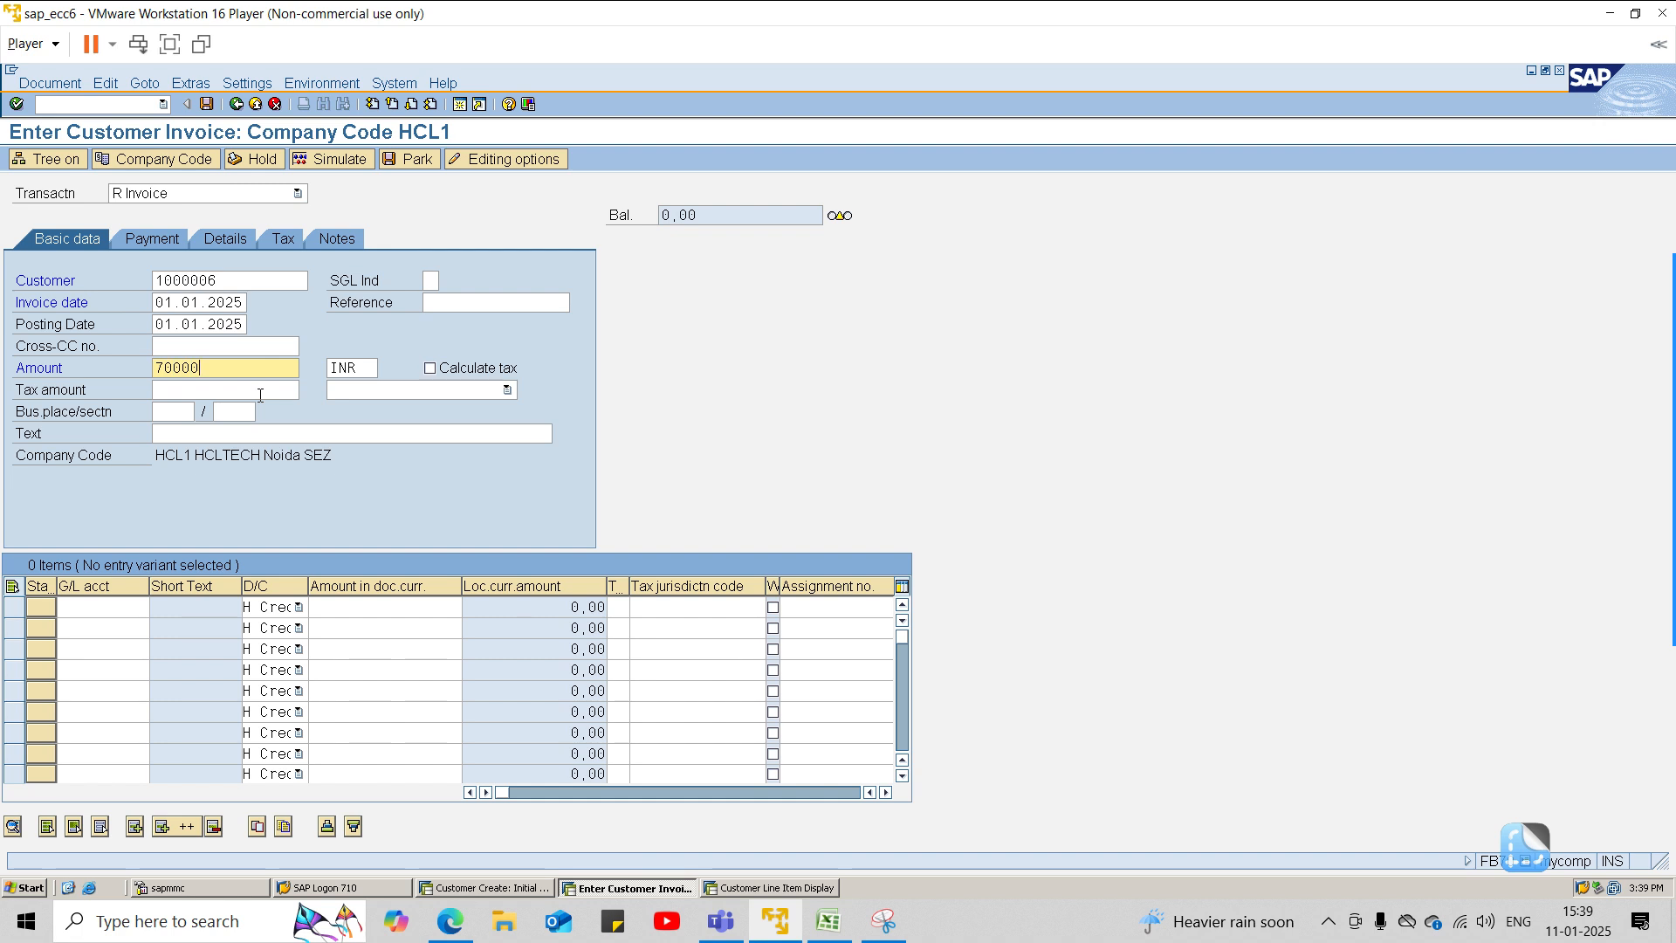
{"action": "key", "text": "Return"}
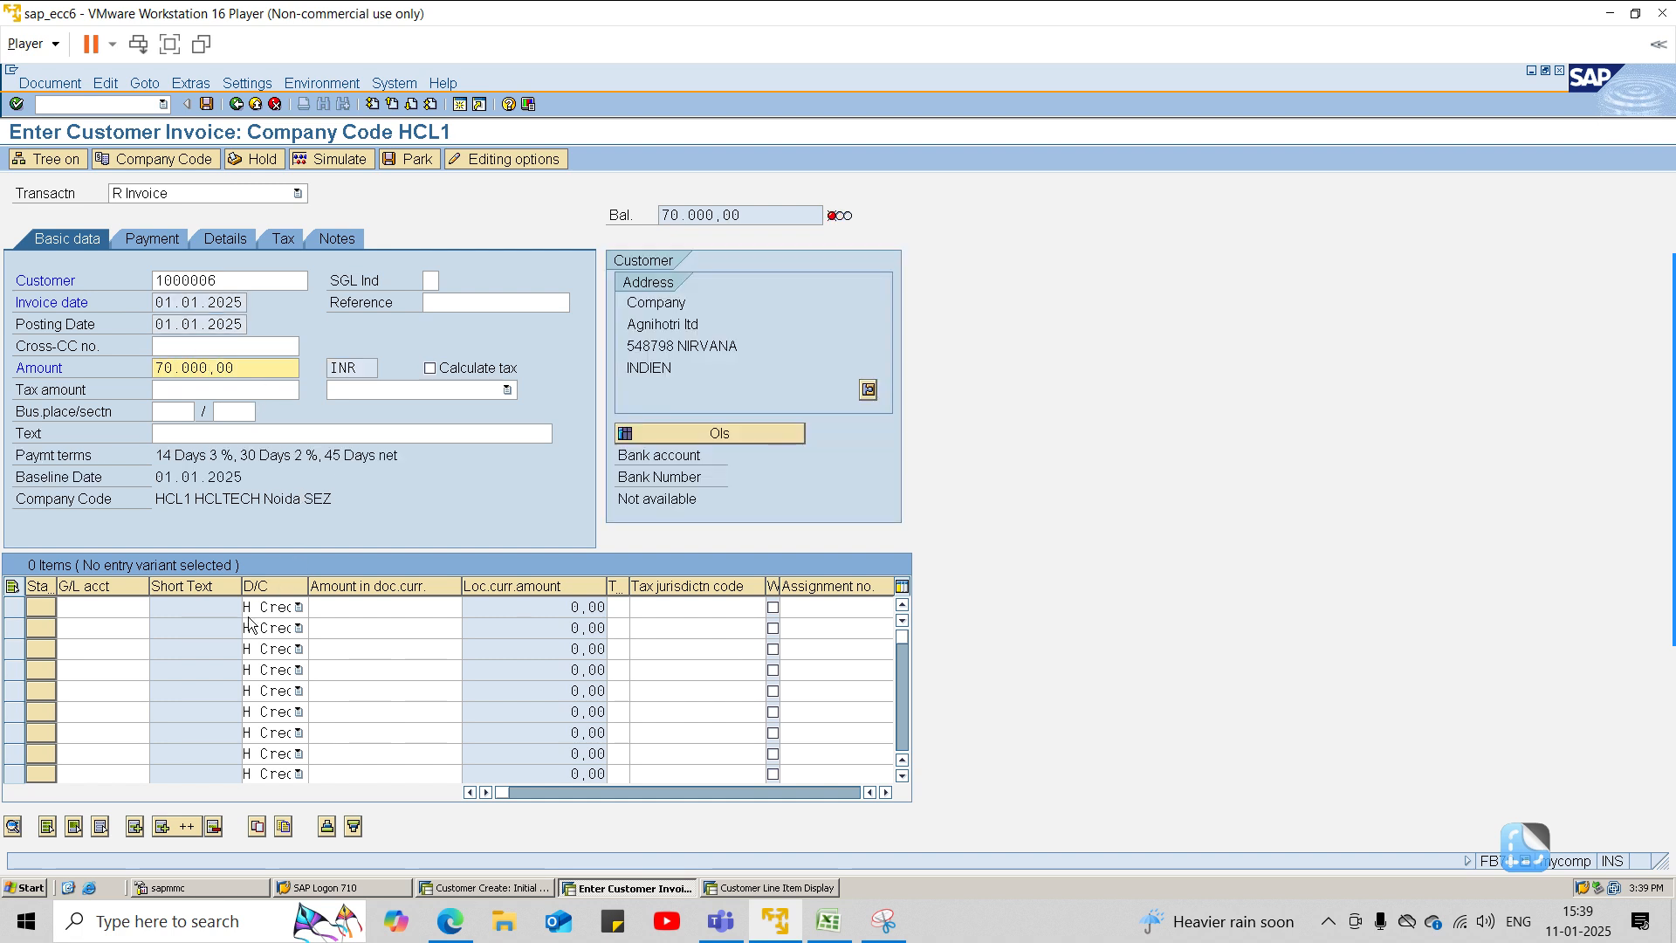
Step: Add a credit line item on G/L account 401 for the full invoice amount using * and post the invoice
{"action": "left_click", "coordinate": [145, 607]}
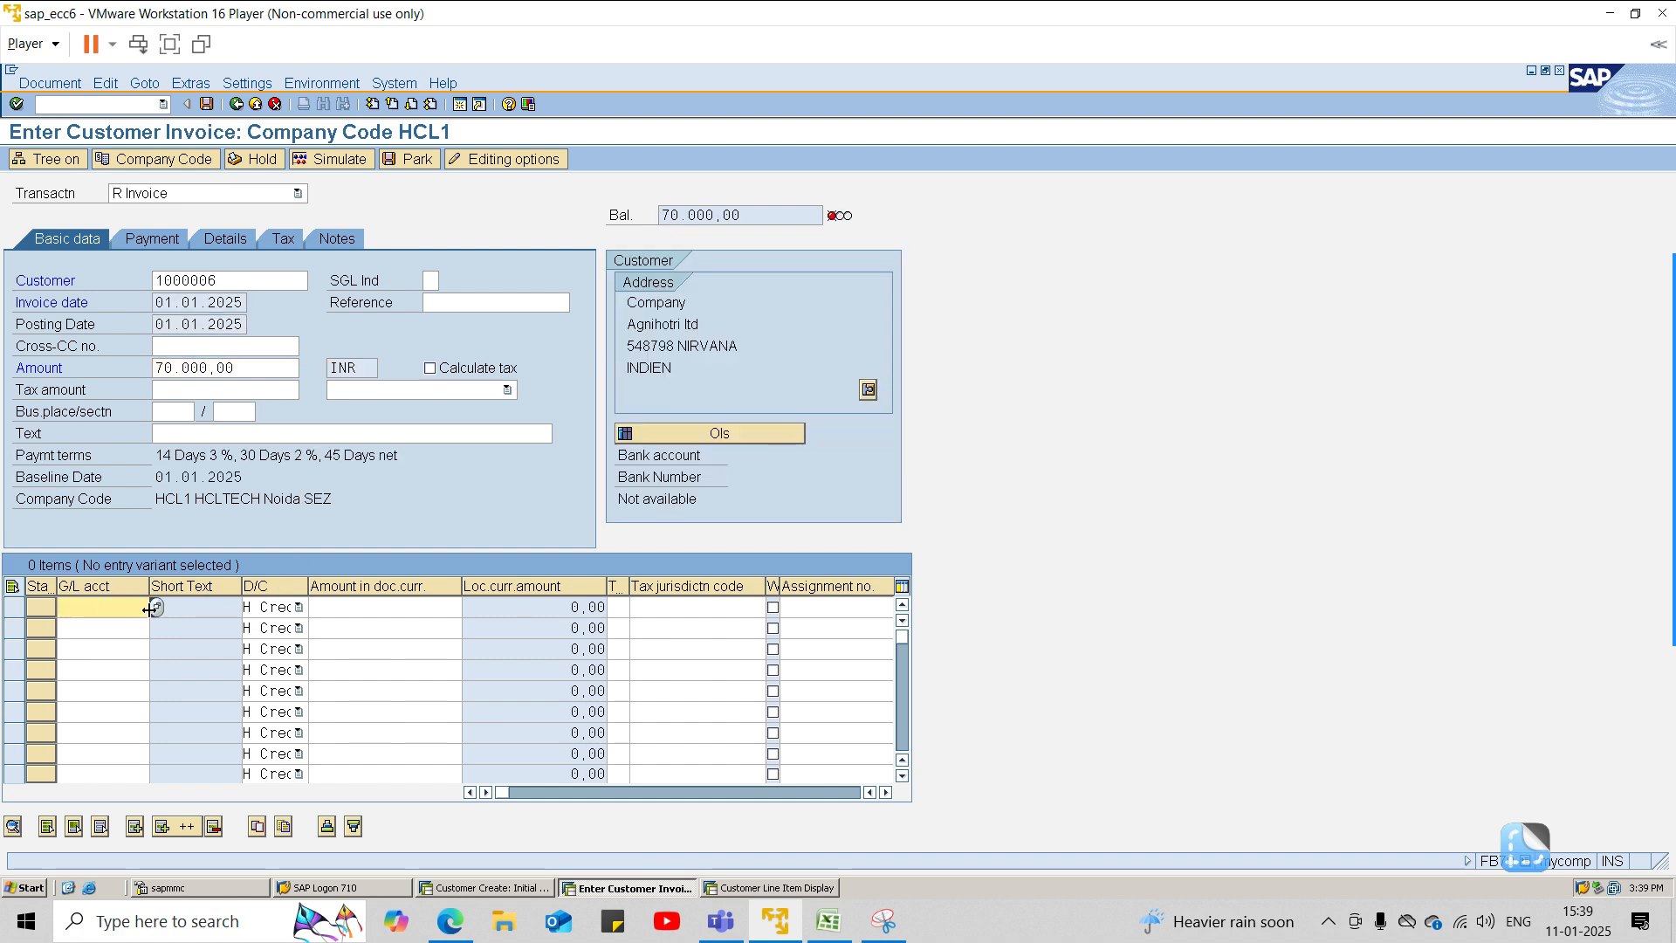
{"action": "left_click", "coordinate": [156, 607]}
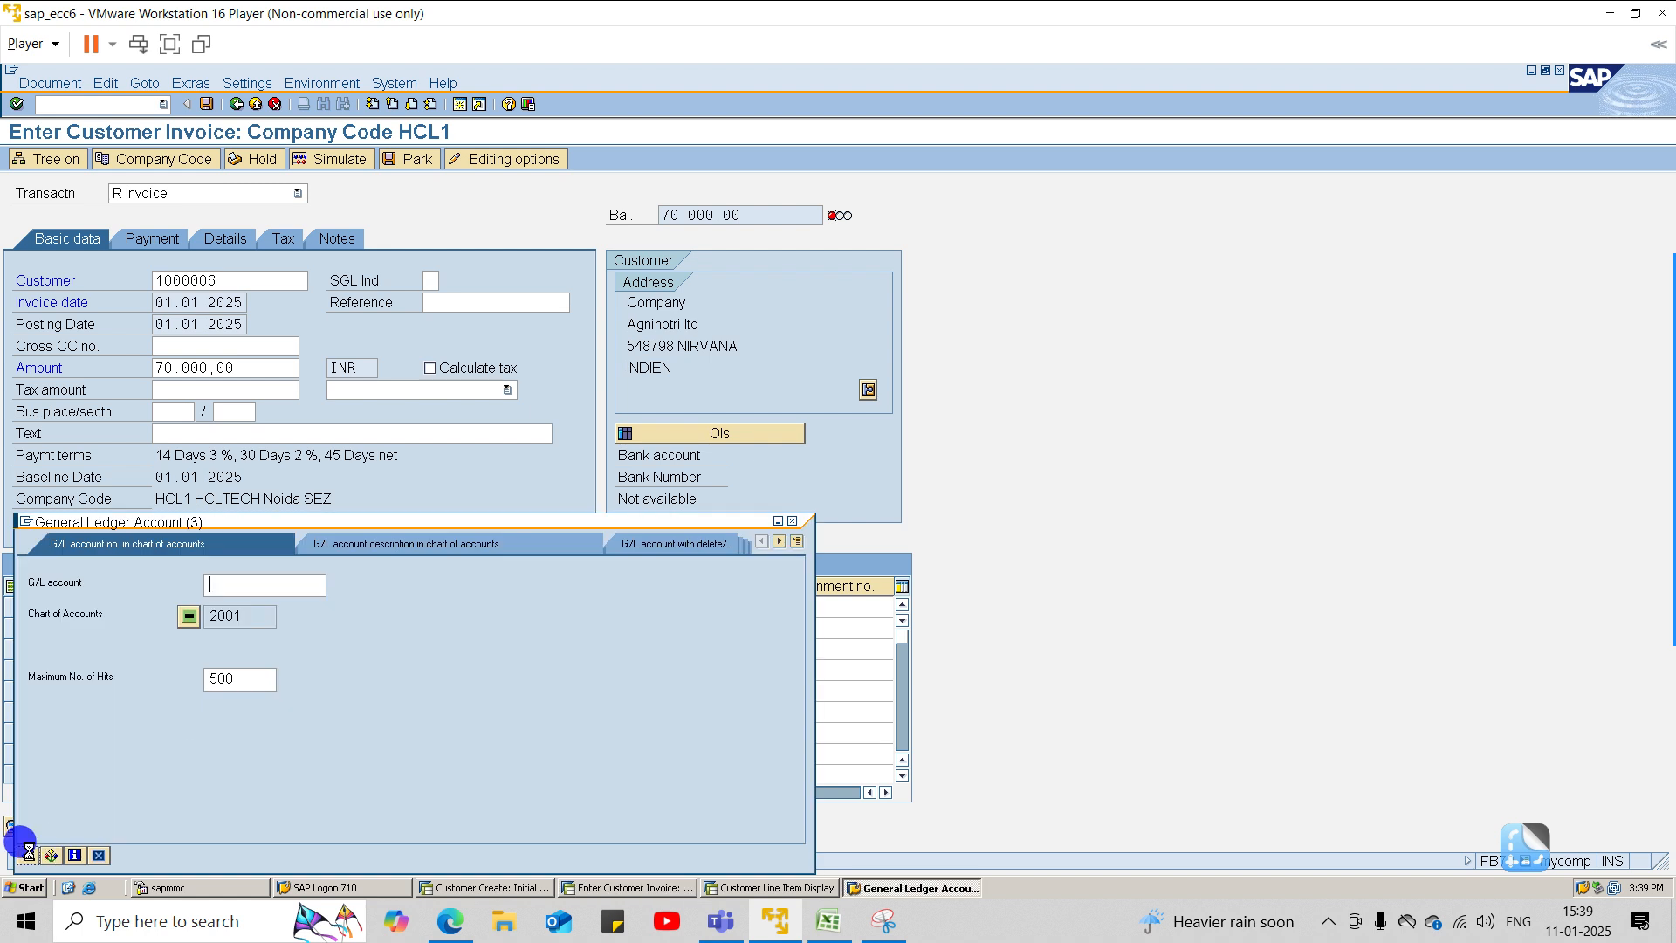
{"action": "left_click", "coordinate": [27, 852]}
{"action": "double_click", "coordinate": [161, 437]}
{"action": "left_click", "coordinate": [340, 605]}
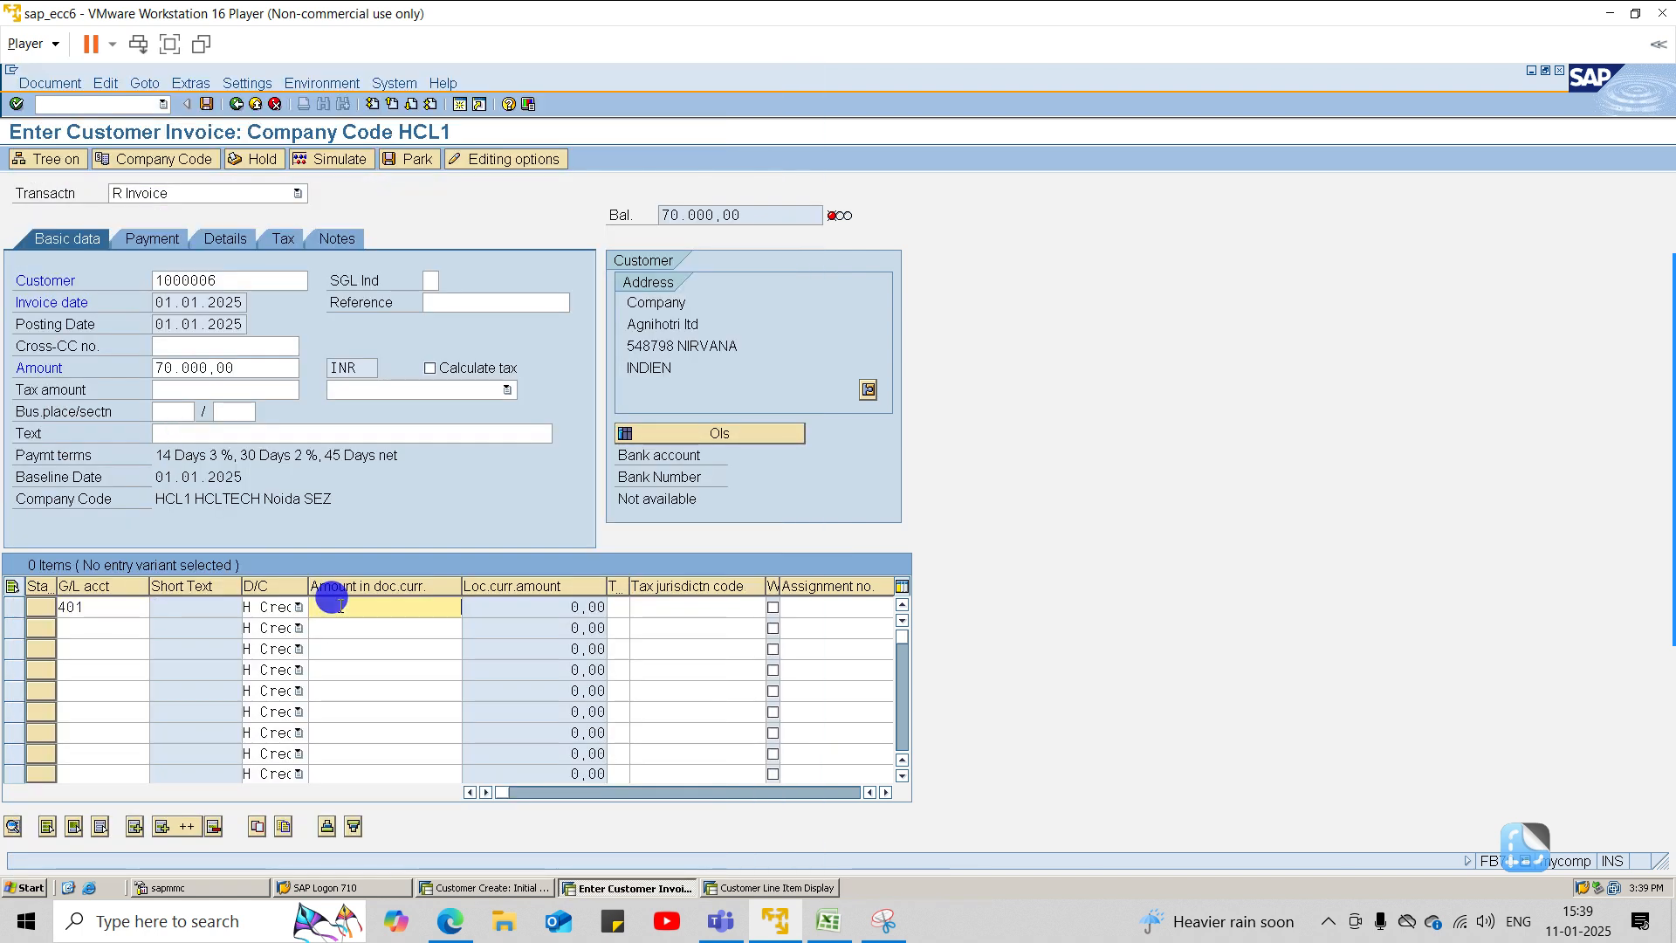
{"action": "type", "text": "*"}
{"action": "key", "text": "Return"}
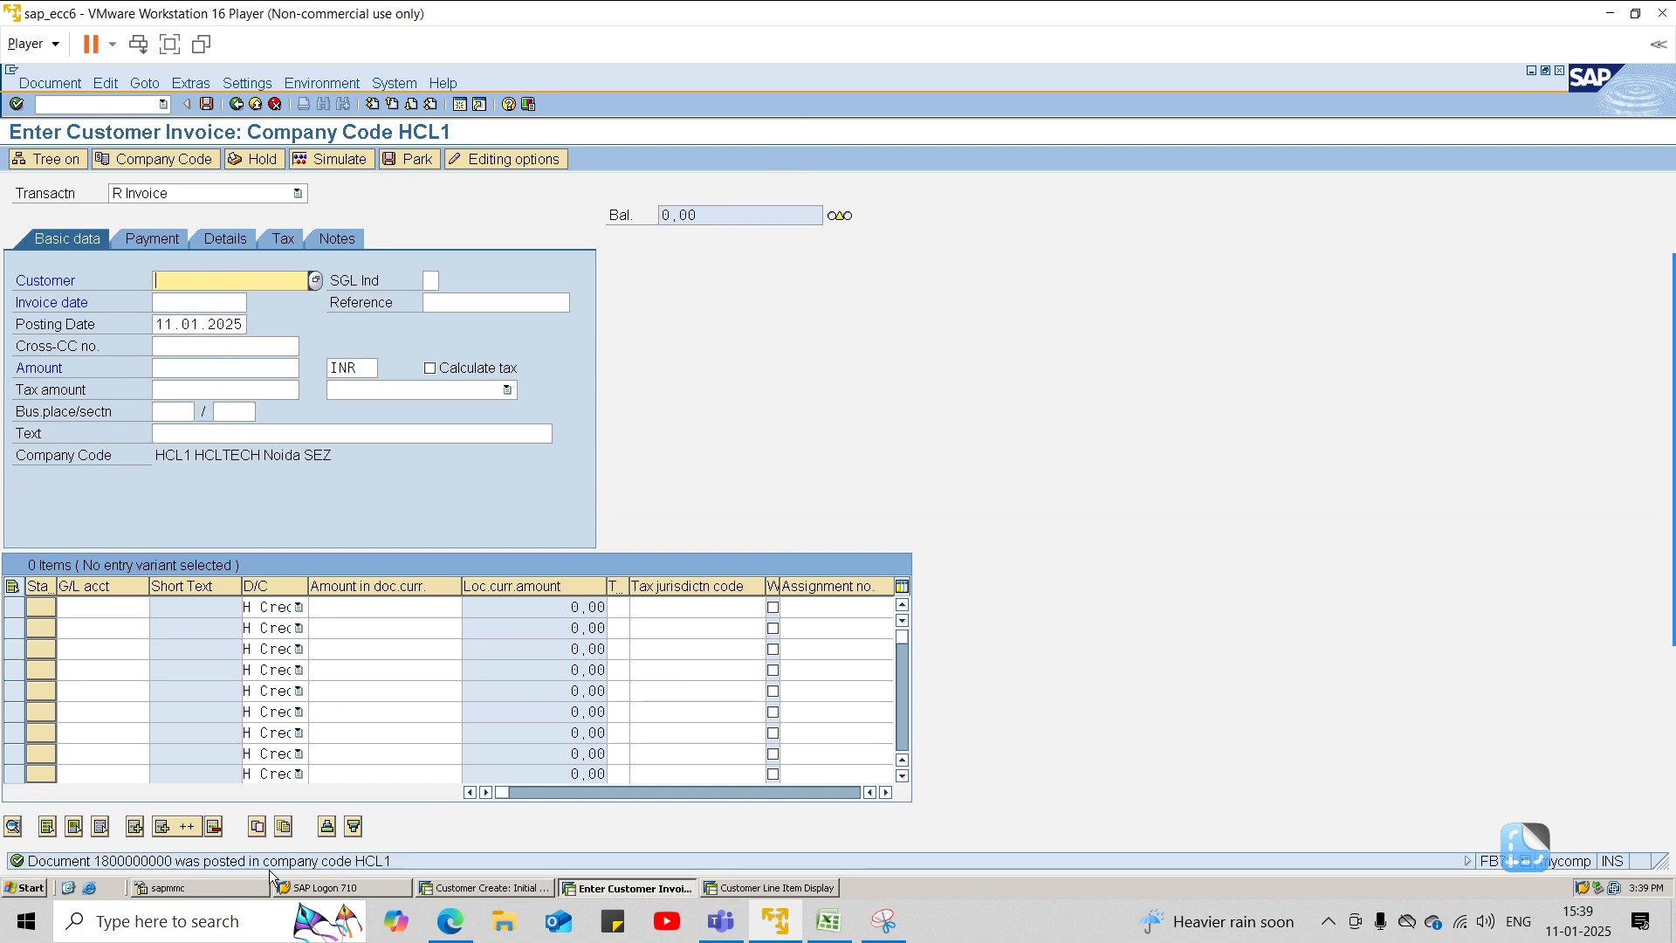
Step: Rerun the line item display to check AGNIHOTRI LTD's posted invoice, and return to the selection screen
{"action": "left_click", "coordinate": [791, 887]}
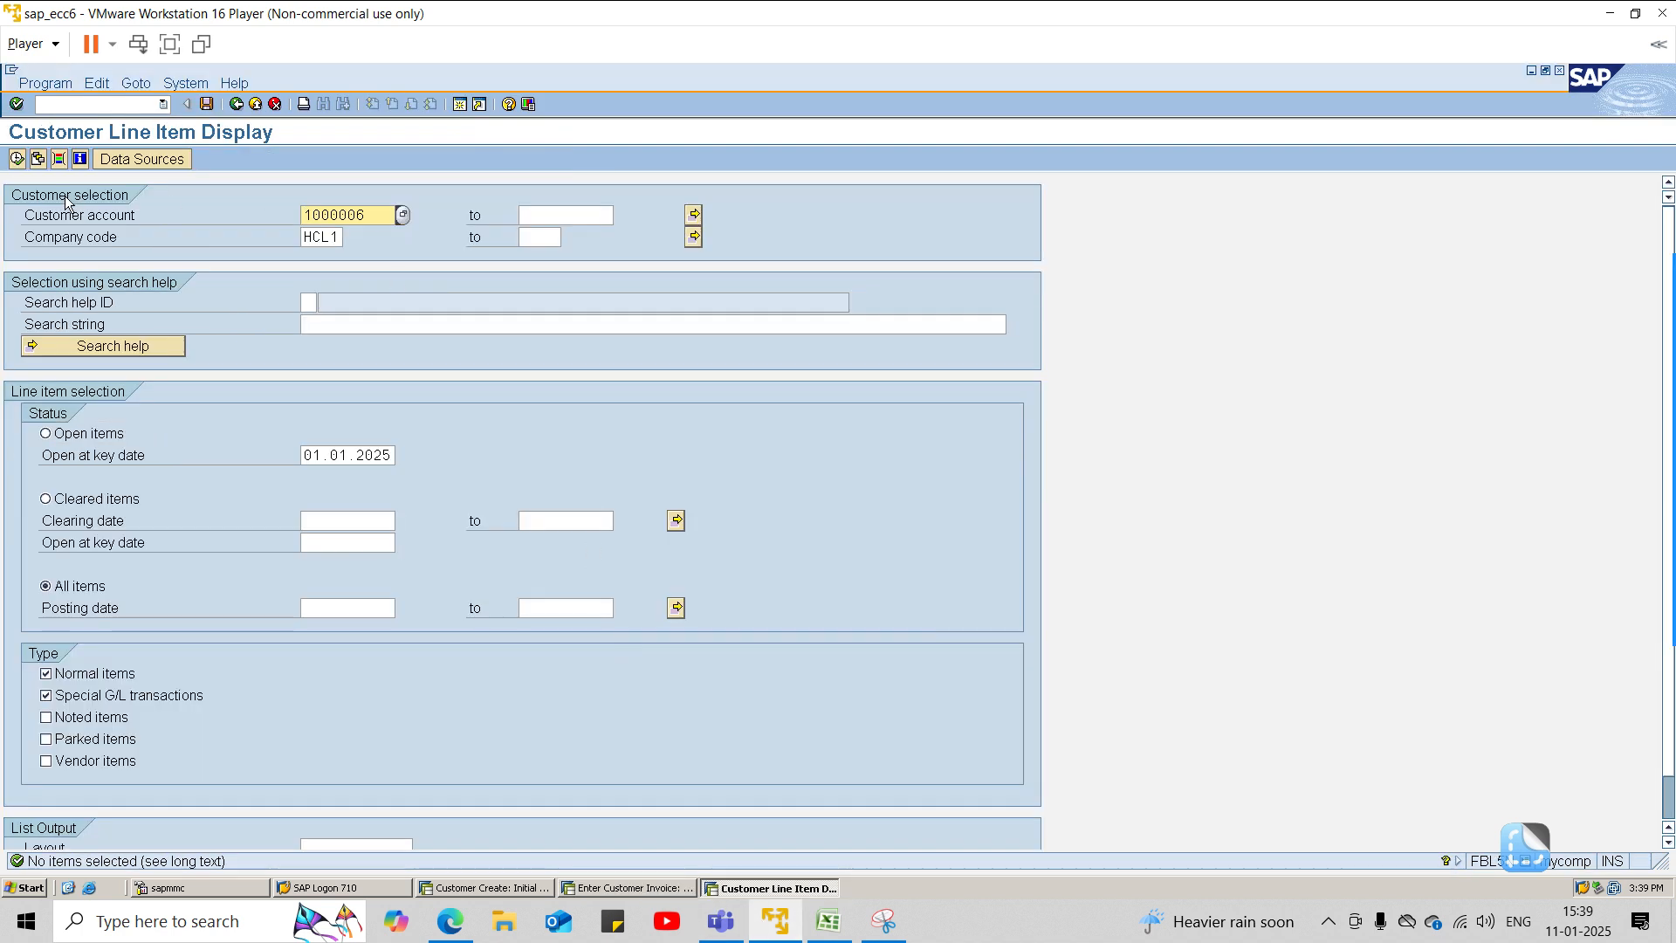
{"action": "left_click", "coordinate": [17, 158]}
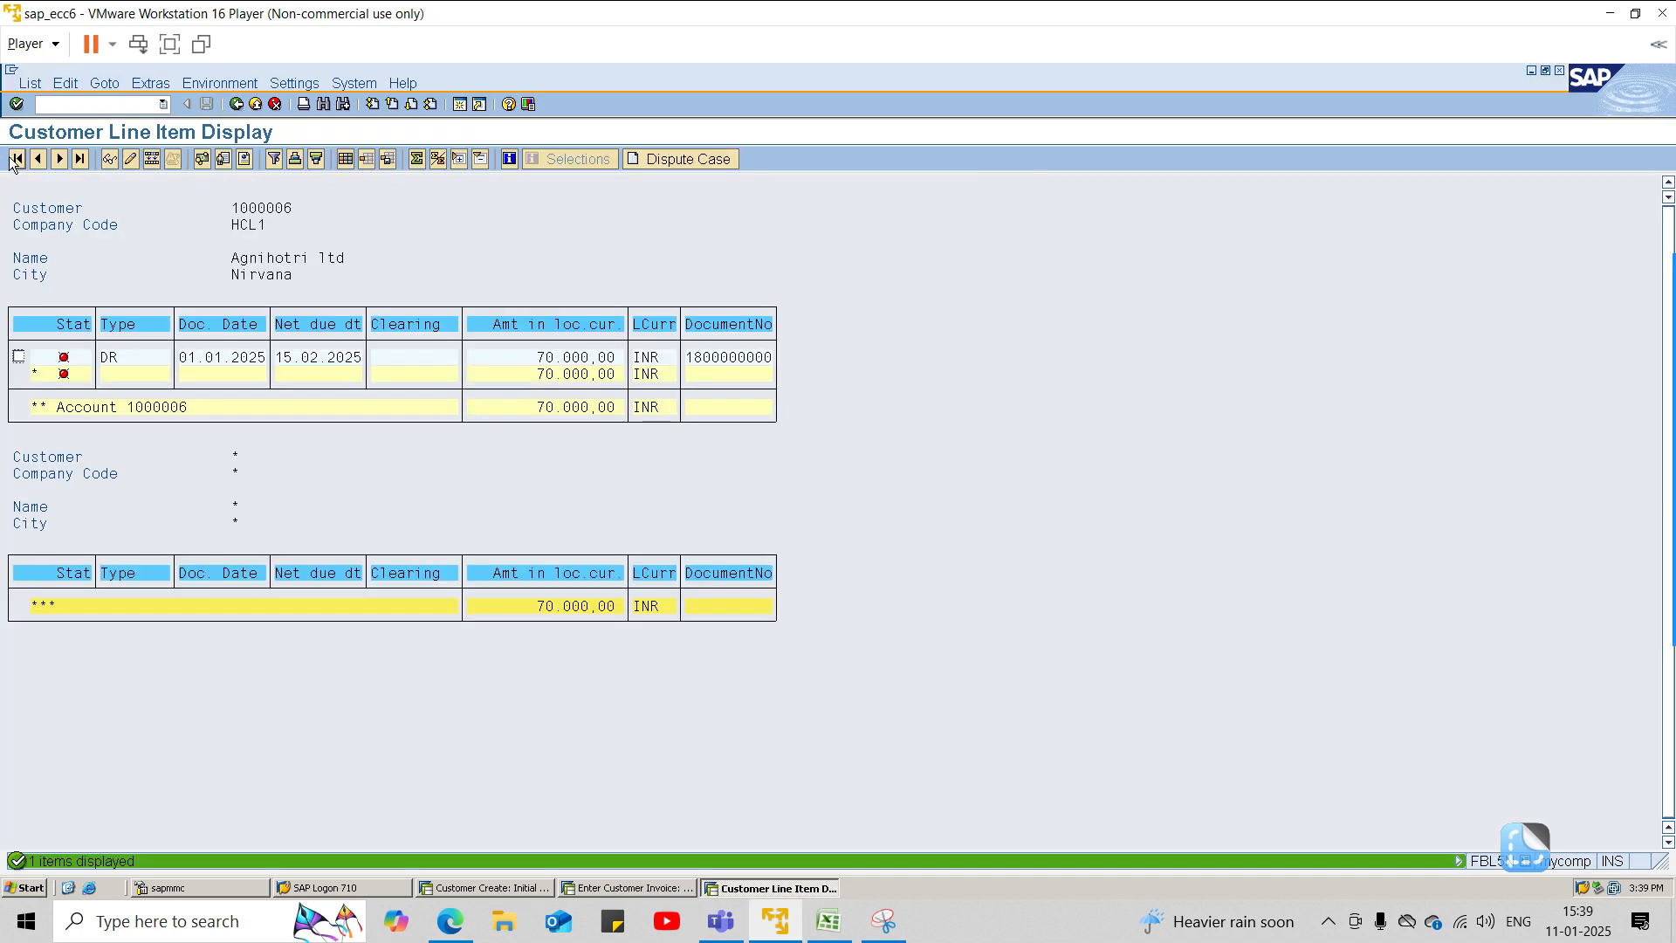
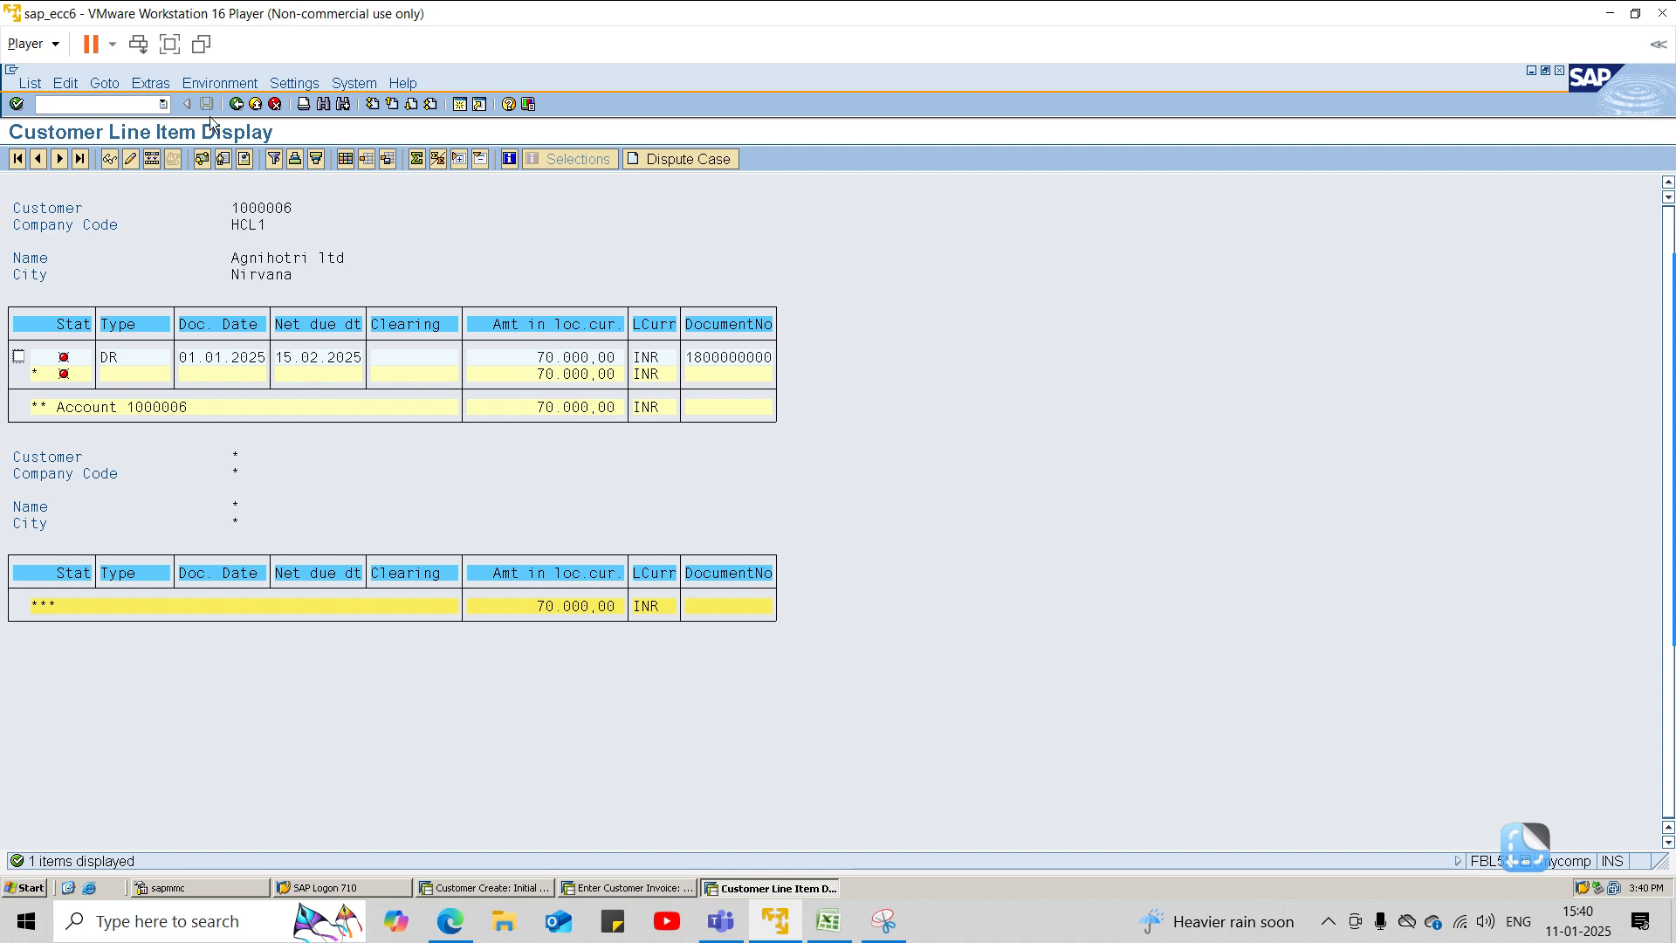
{"action": "left_click", "coordinate": [244, 107]}
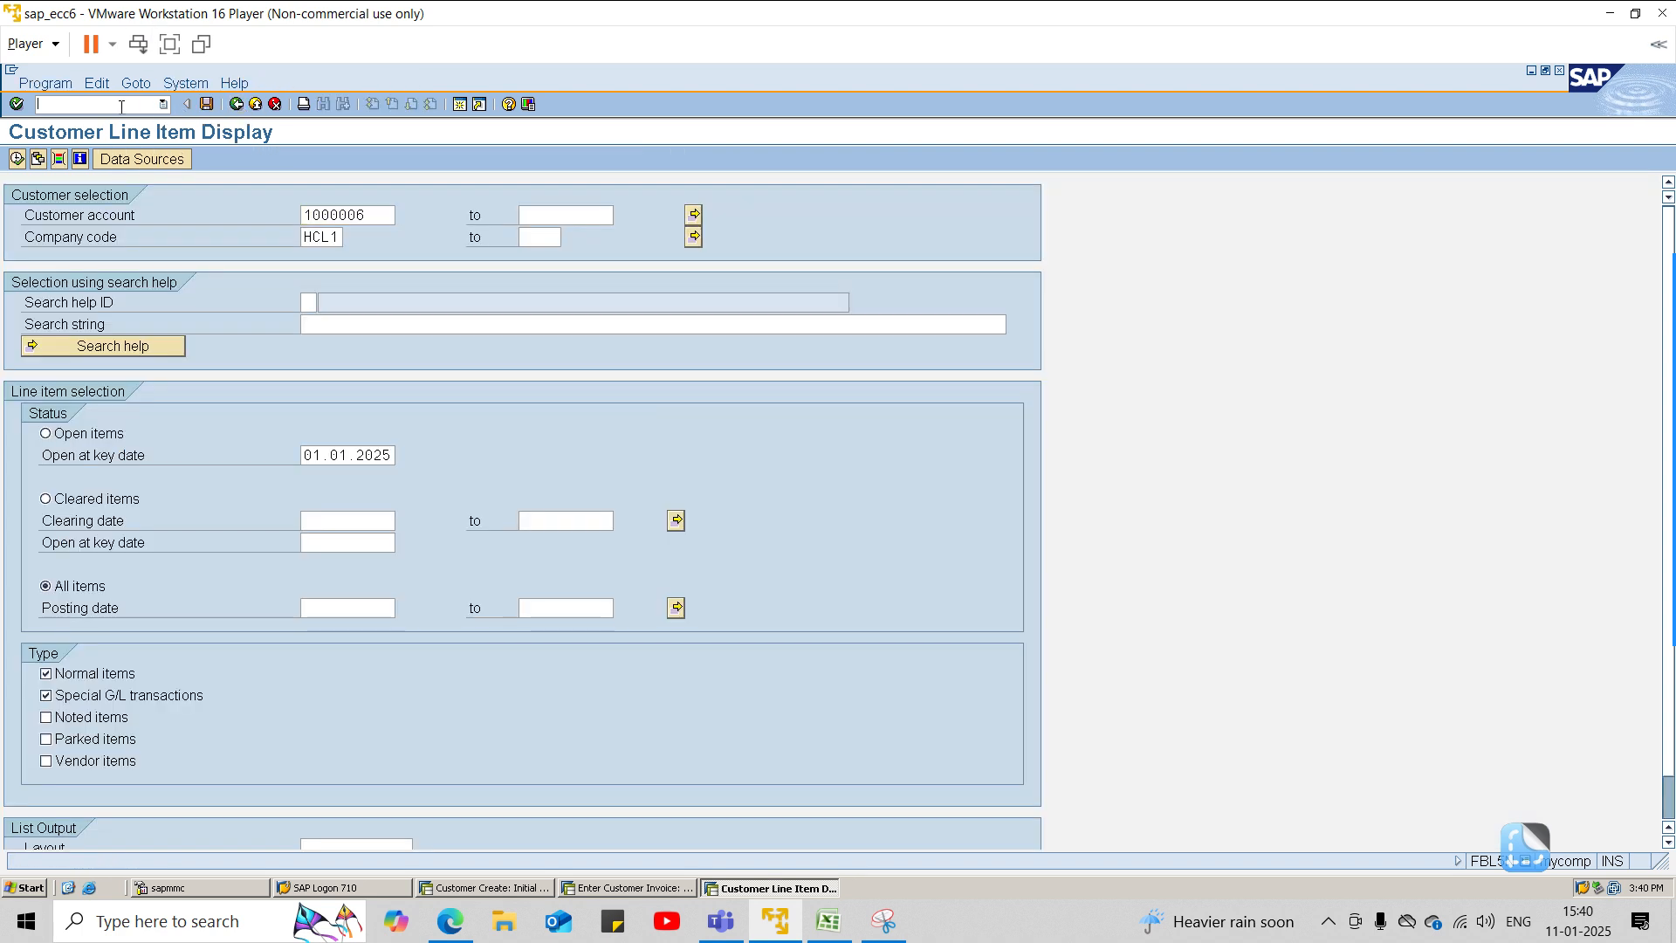
Step: Leave the customer invoice entry and open F-36 - Payment under Accounts Receivable, Document Entry, Bill of Exchange
{"action": "left_click", "coordinate": [576, 889]}
{"action": "left_click", "coordinate": [237, 104]}
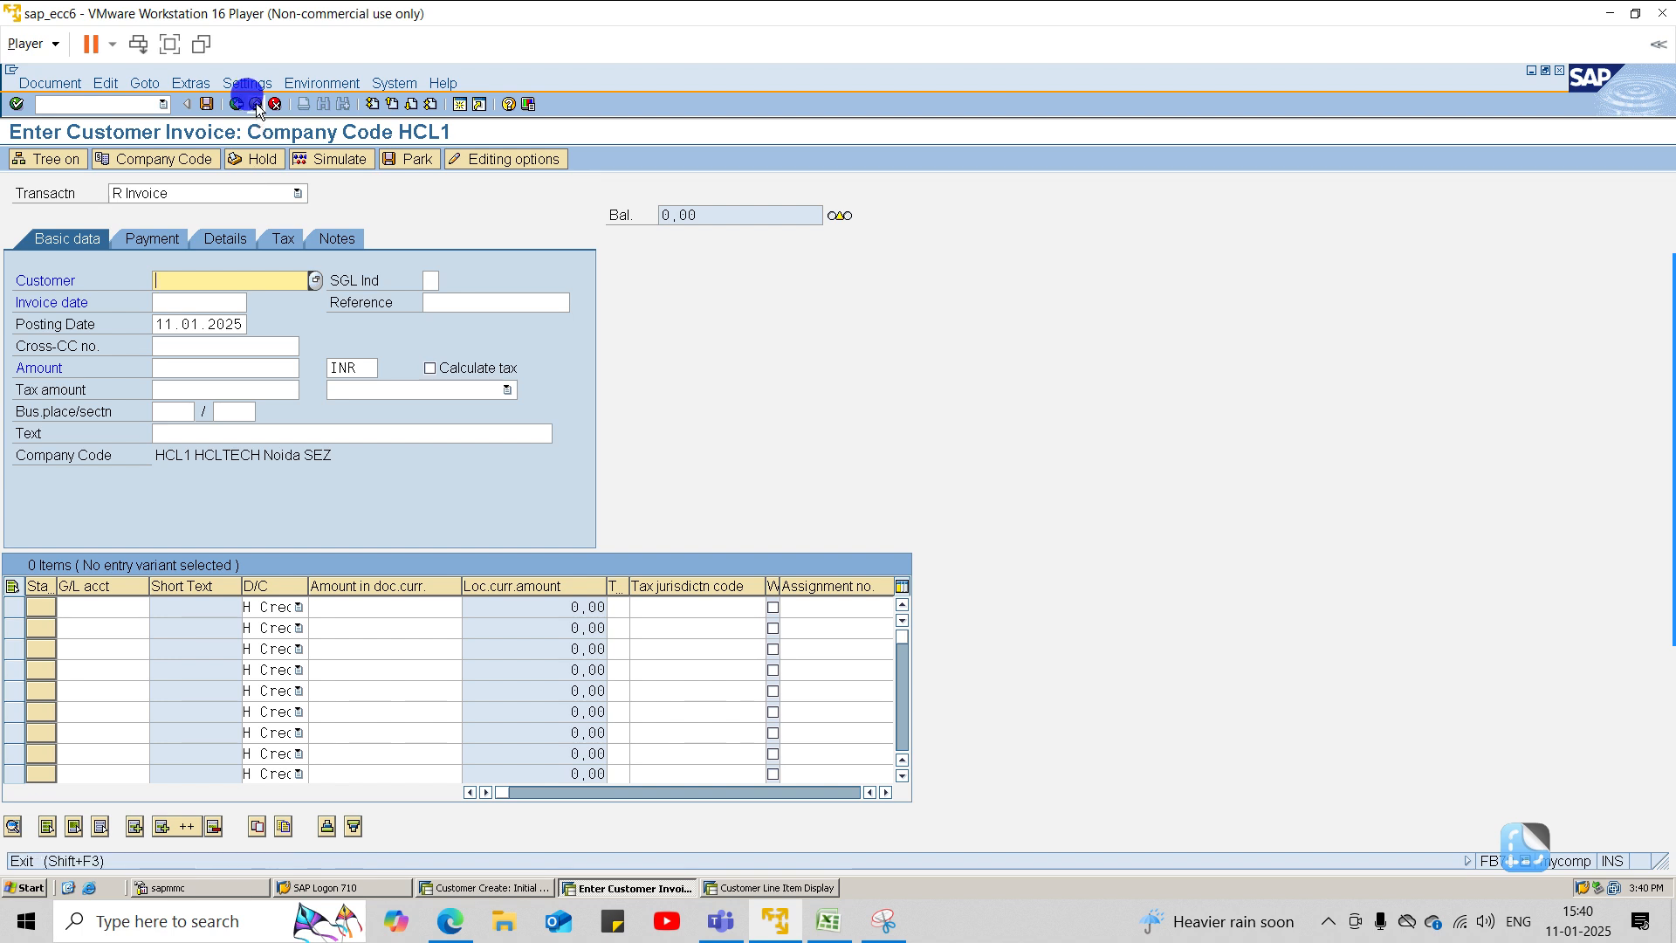
{"action": "left_click", "coordinate": [303, 441]}
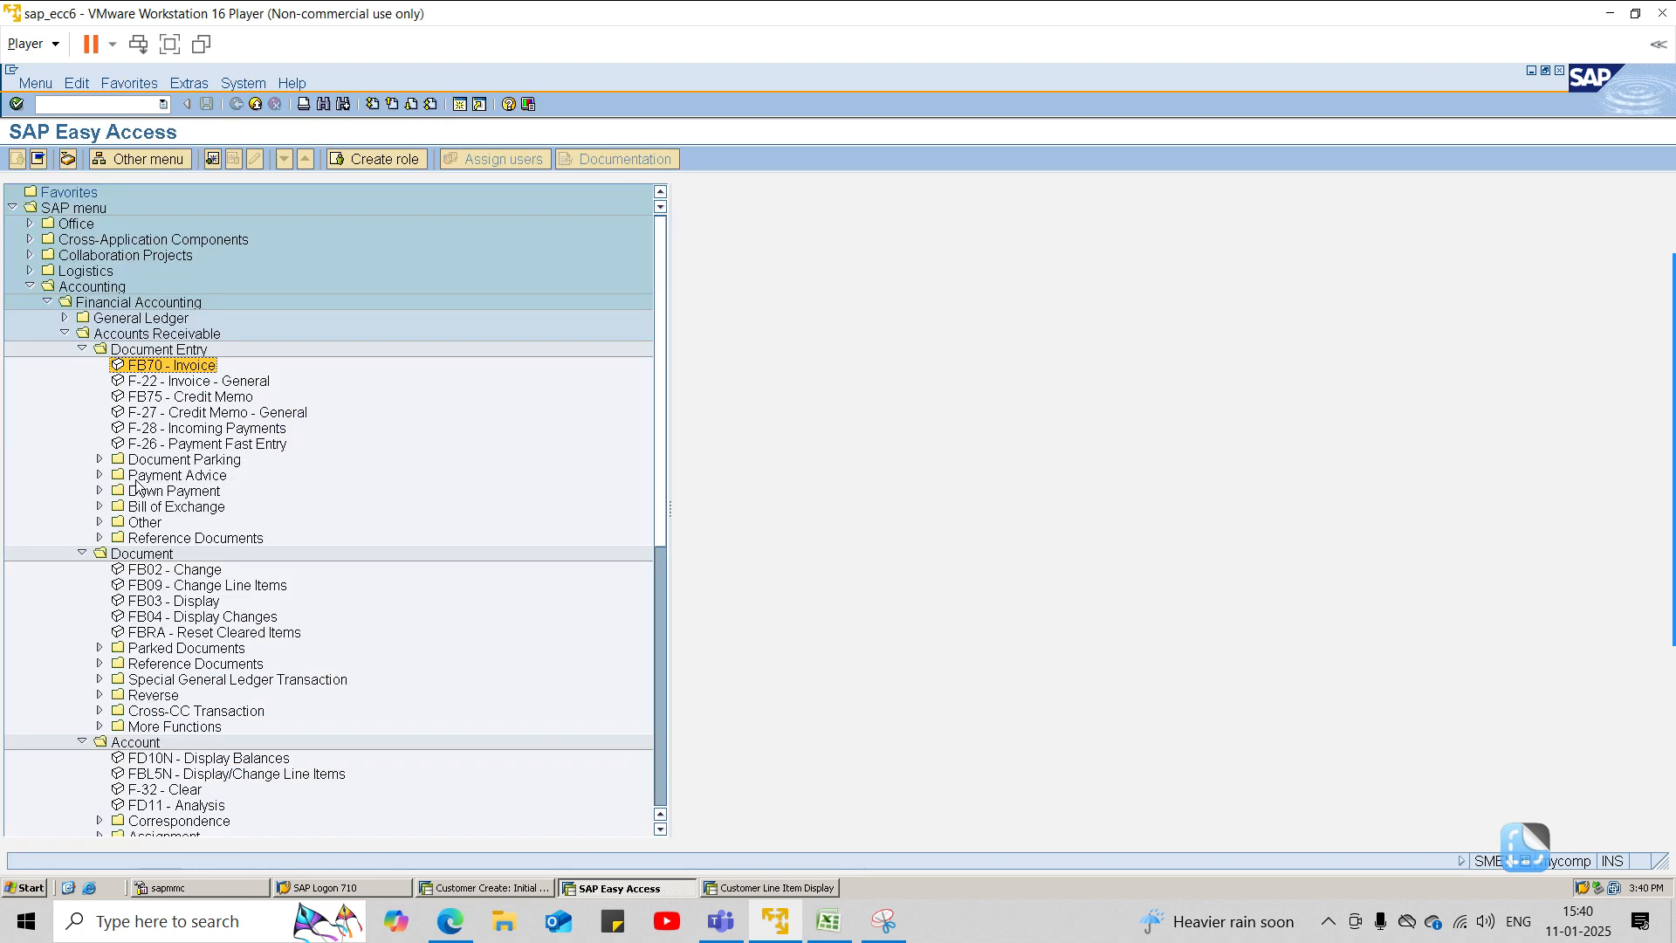
{"action": "left_click", "coordinate": [100, 510]}
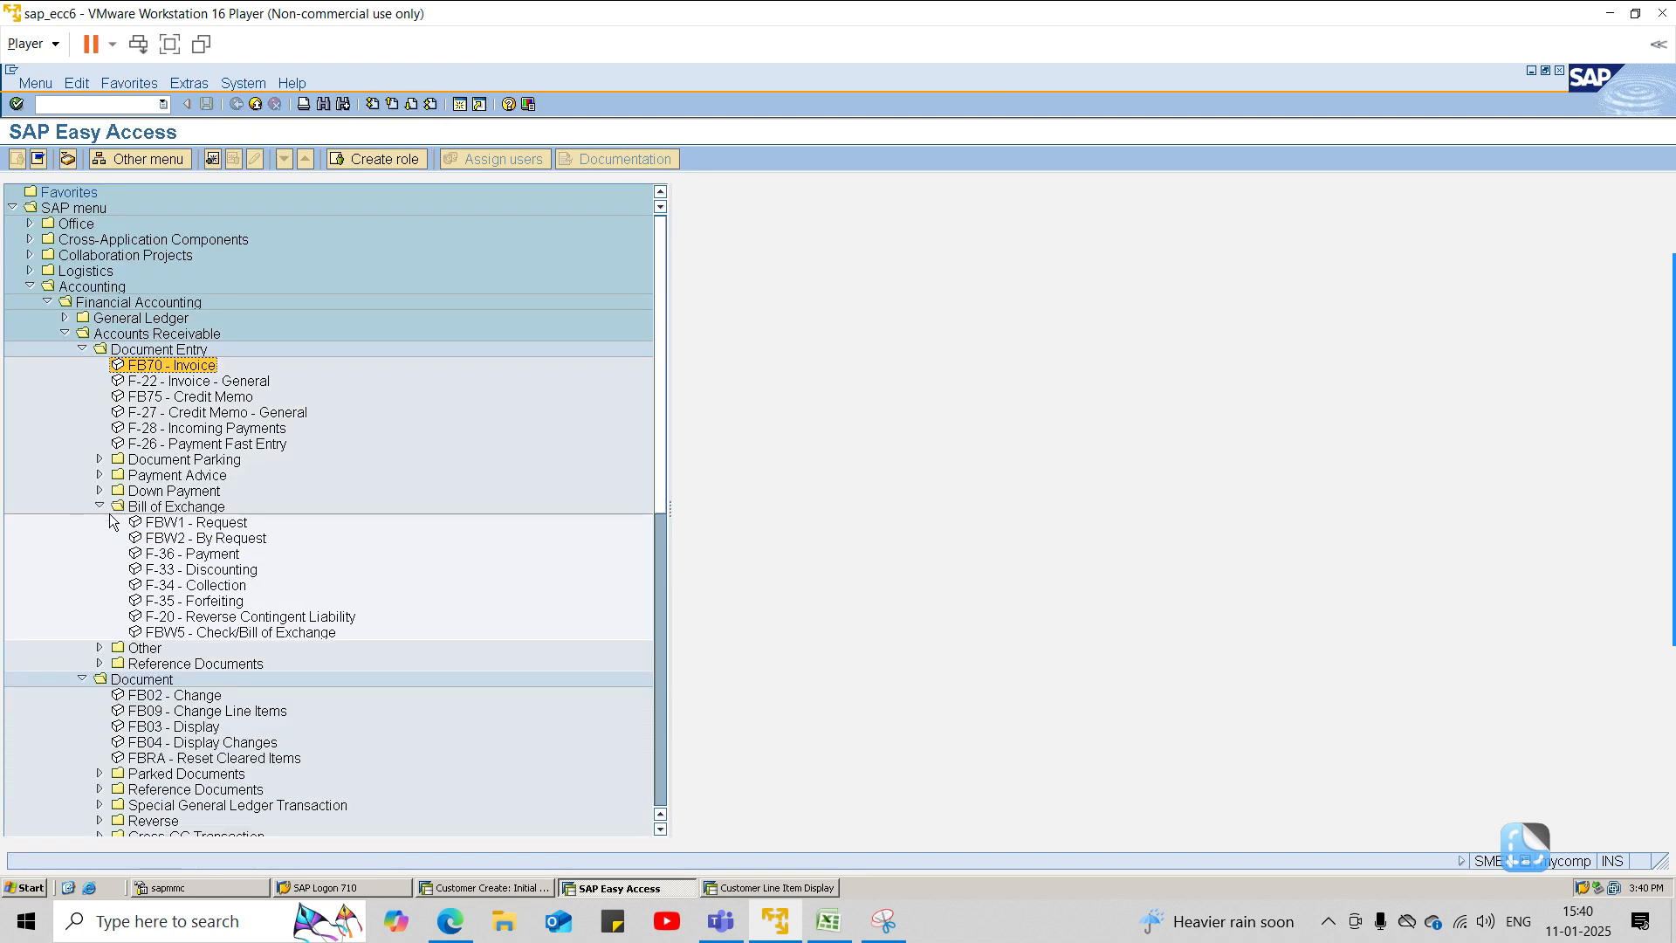
{"action": "double_click", "coordinate": [183, 555]}
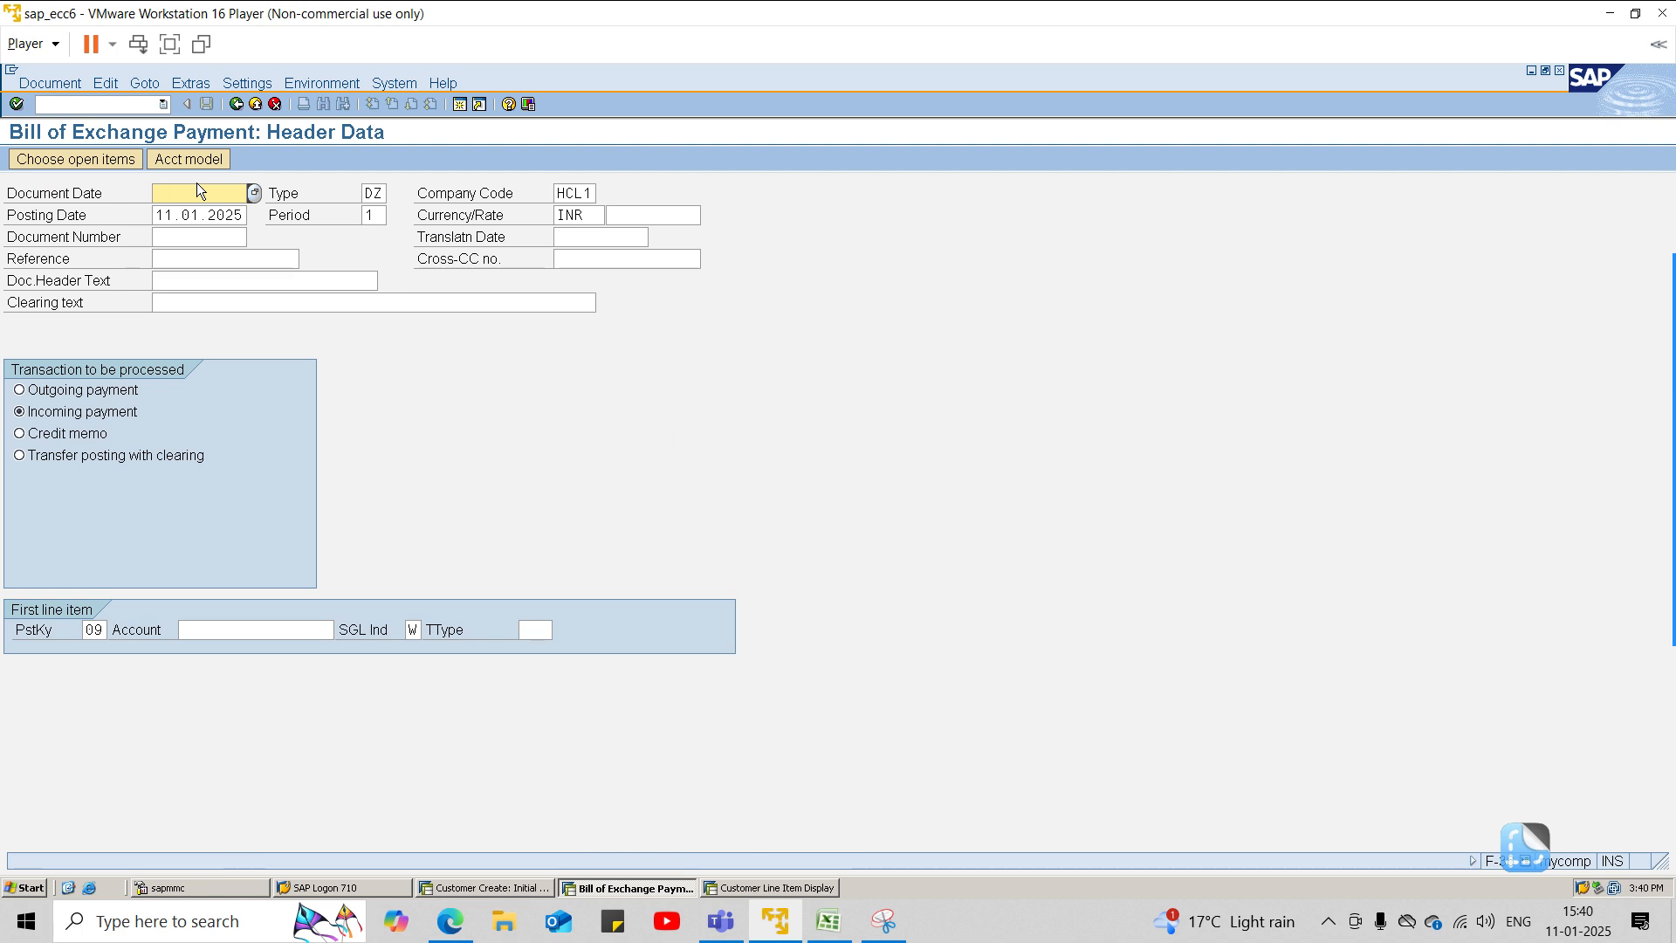
Step: Set the bill of exchange payment's document date to 09.01.2025
{"action": "type", "text": "09"}
{"action": "key", "text": "Tab"}
{"action": "key", "text": "Tab"}
{"action": "key", "text": "Tab"}
{"action": "key", "text": "Tab"}
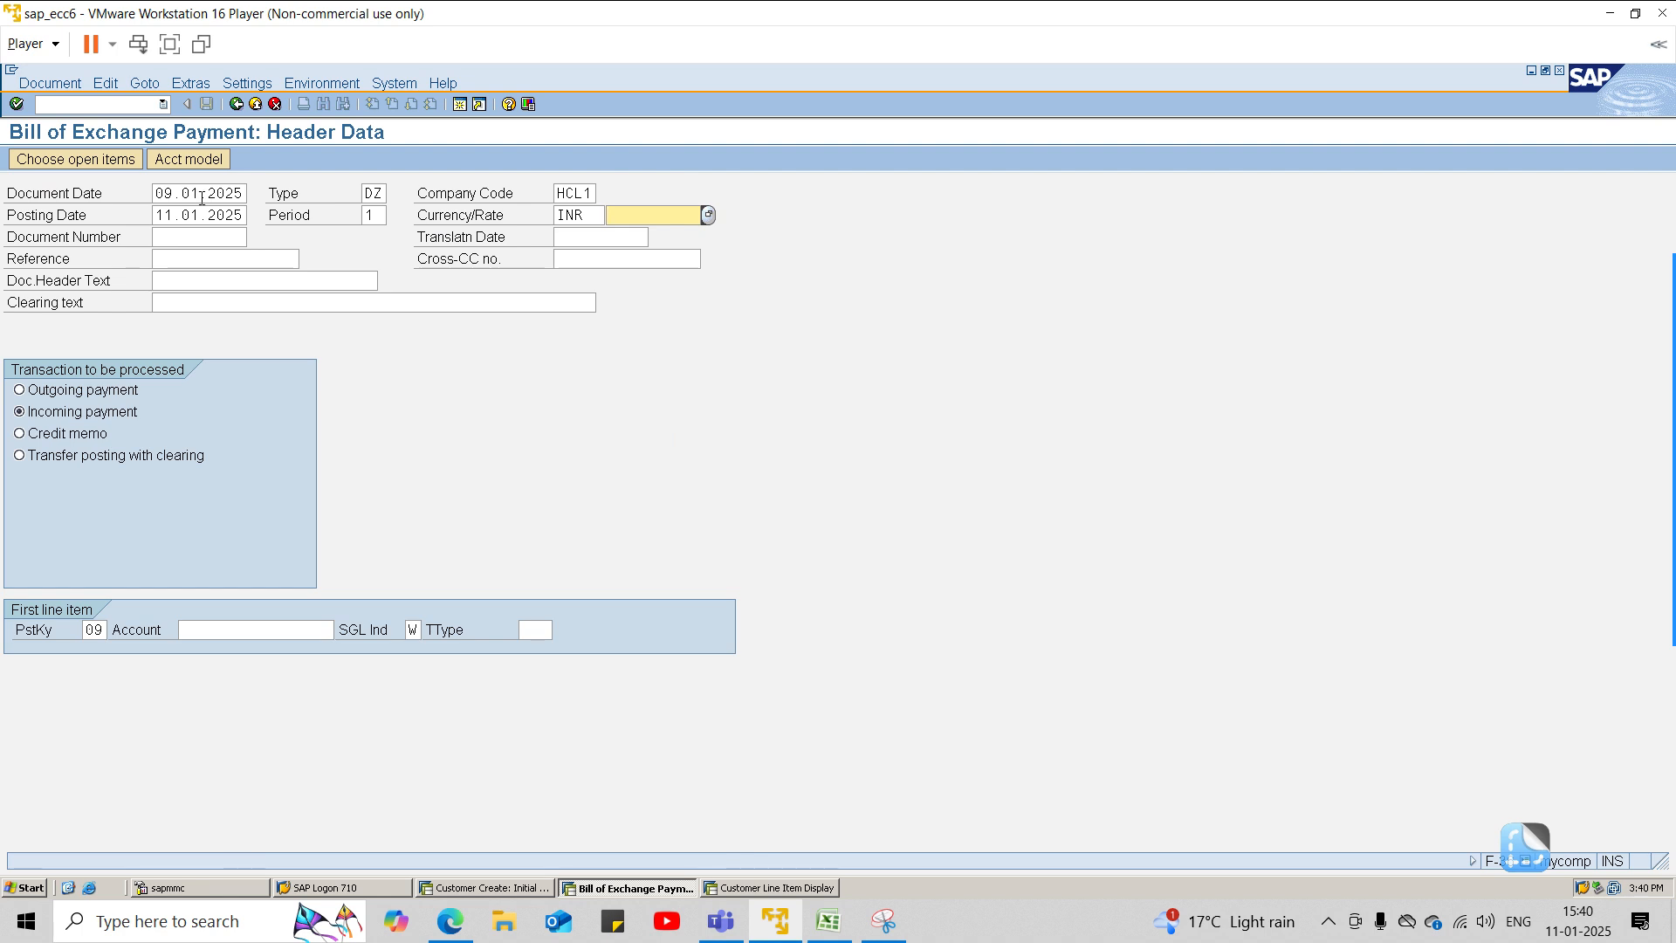
{"action": "key", "text": "Tab"}
{"action": "key", "text": "Tab"}
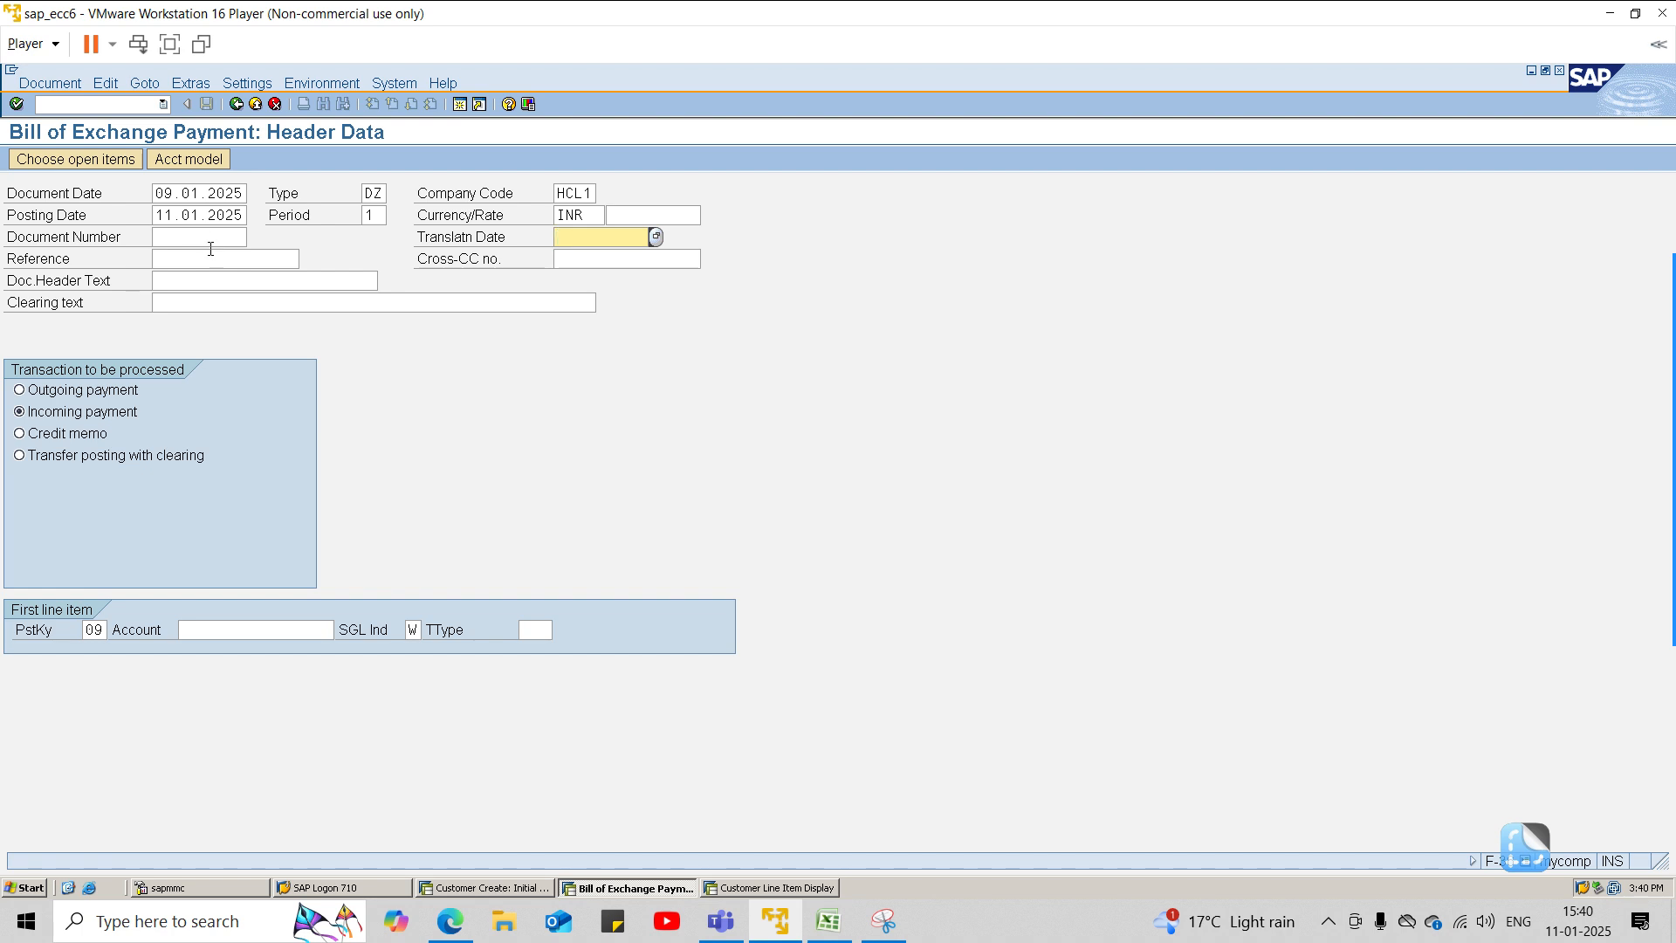
Step: Pick AGNIHOTRI LTD as the first line item's account from the HCL1 customer search and proceed to the customer item
{"action": "left_click", "coordinate": [329, 637]}
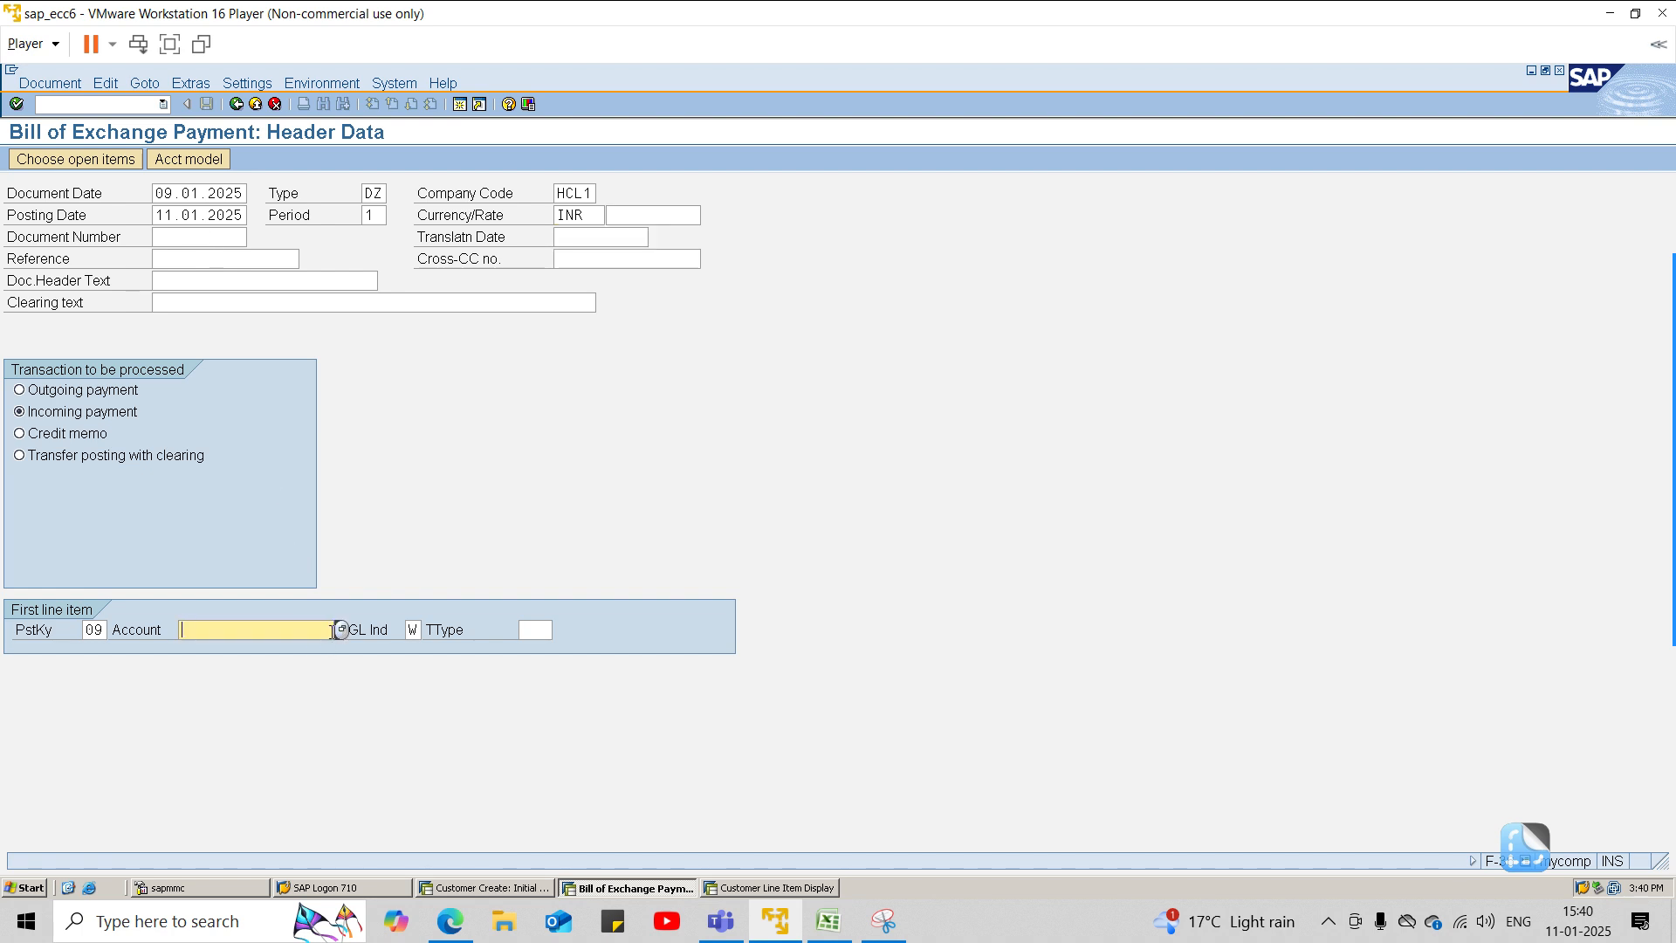
{"action": "left_click", "coordinate": [328, 631]}
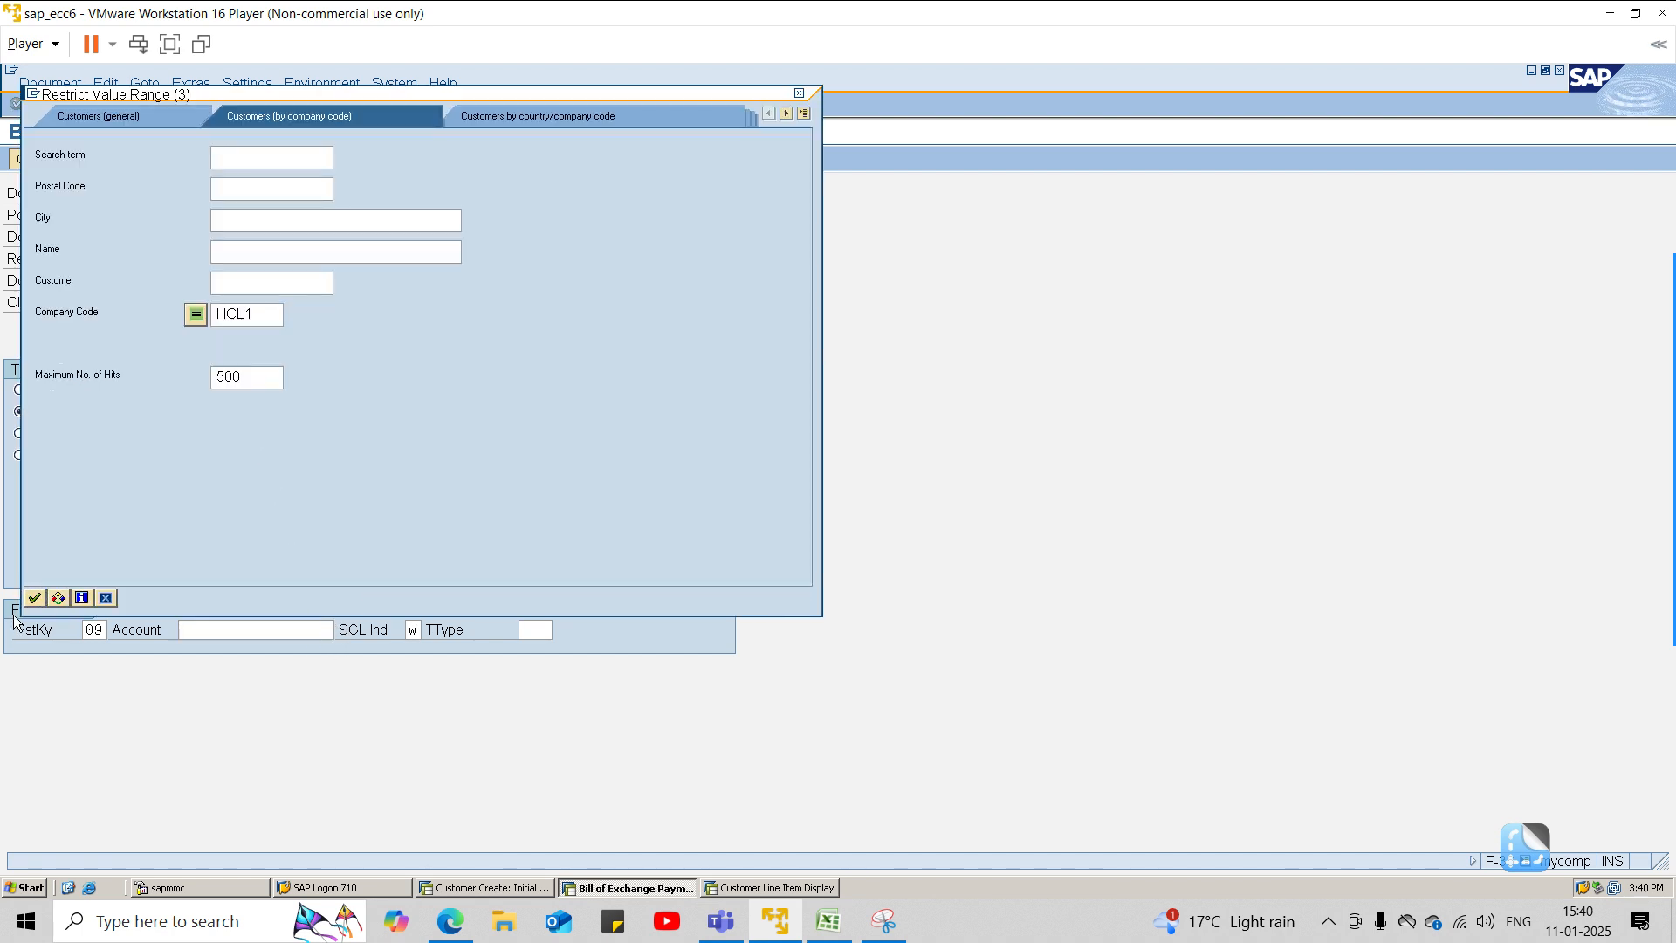
{"action": "left_click", "coordinate": [34, 598]}
{"action": "double_click", "coordinate": [151, 186]}
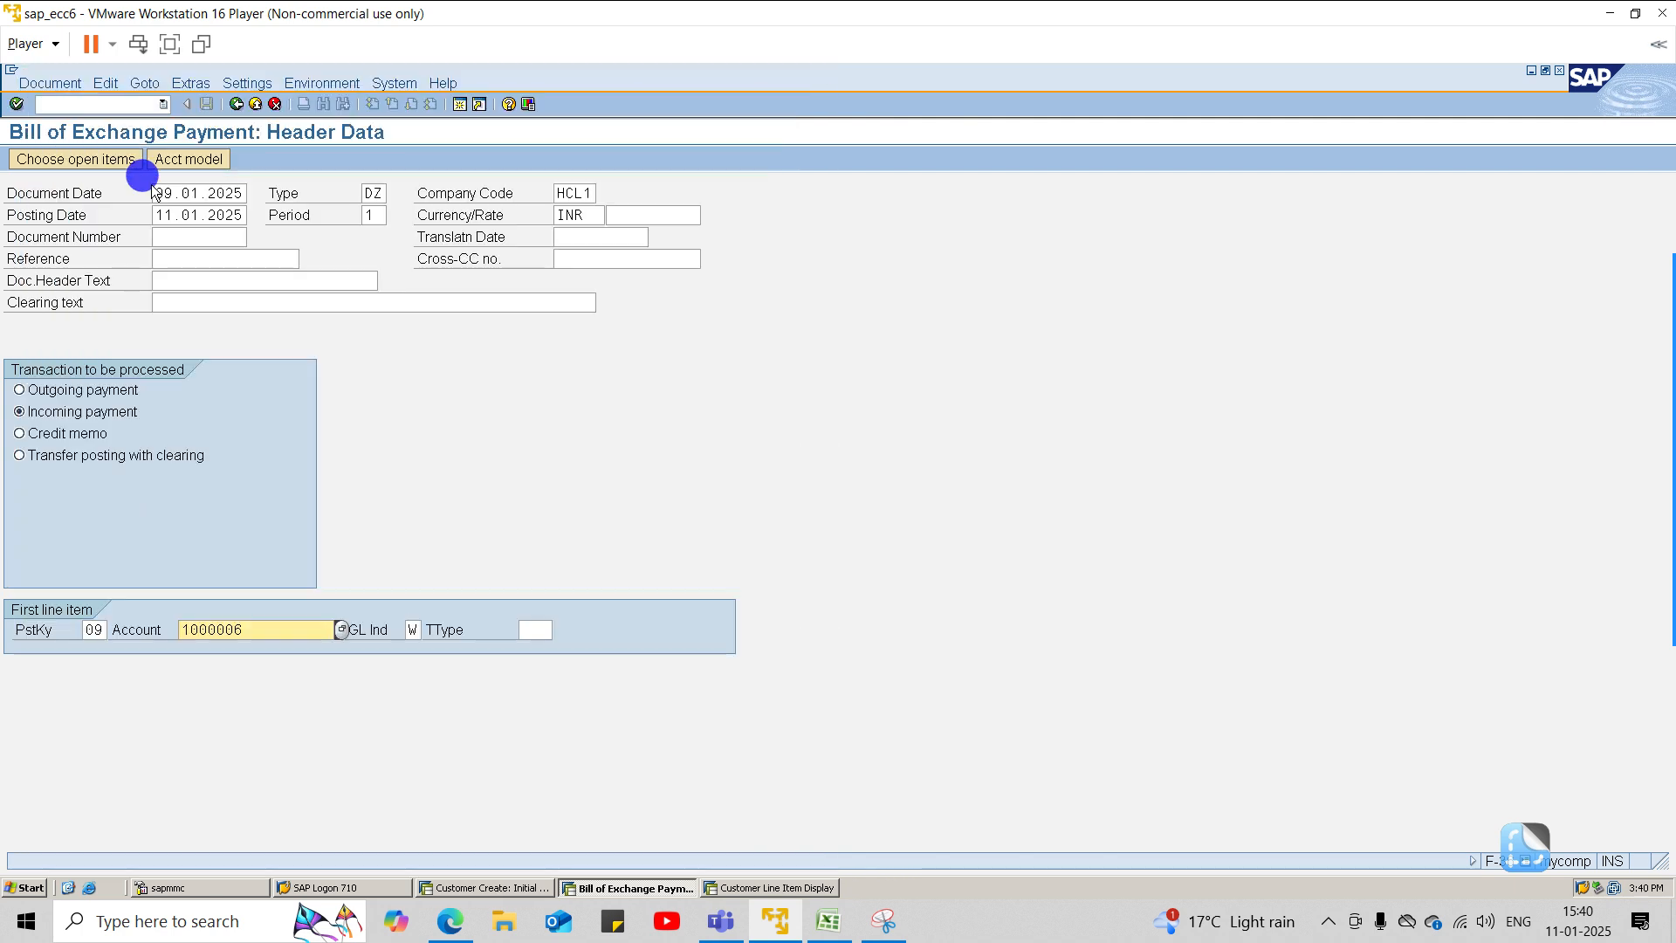
{"action": "key", "text": "Return"}
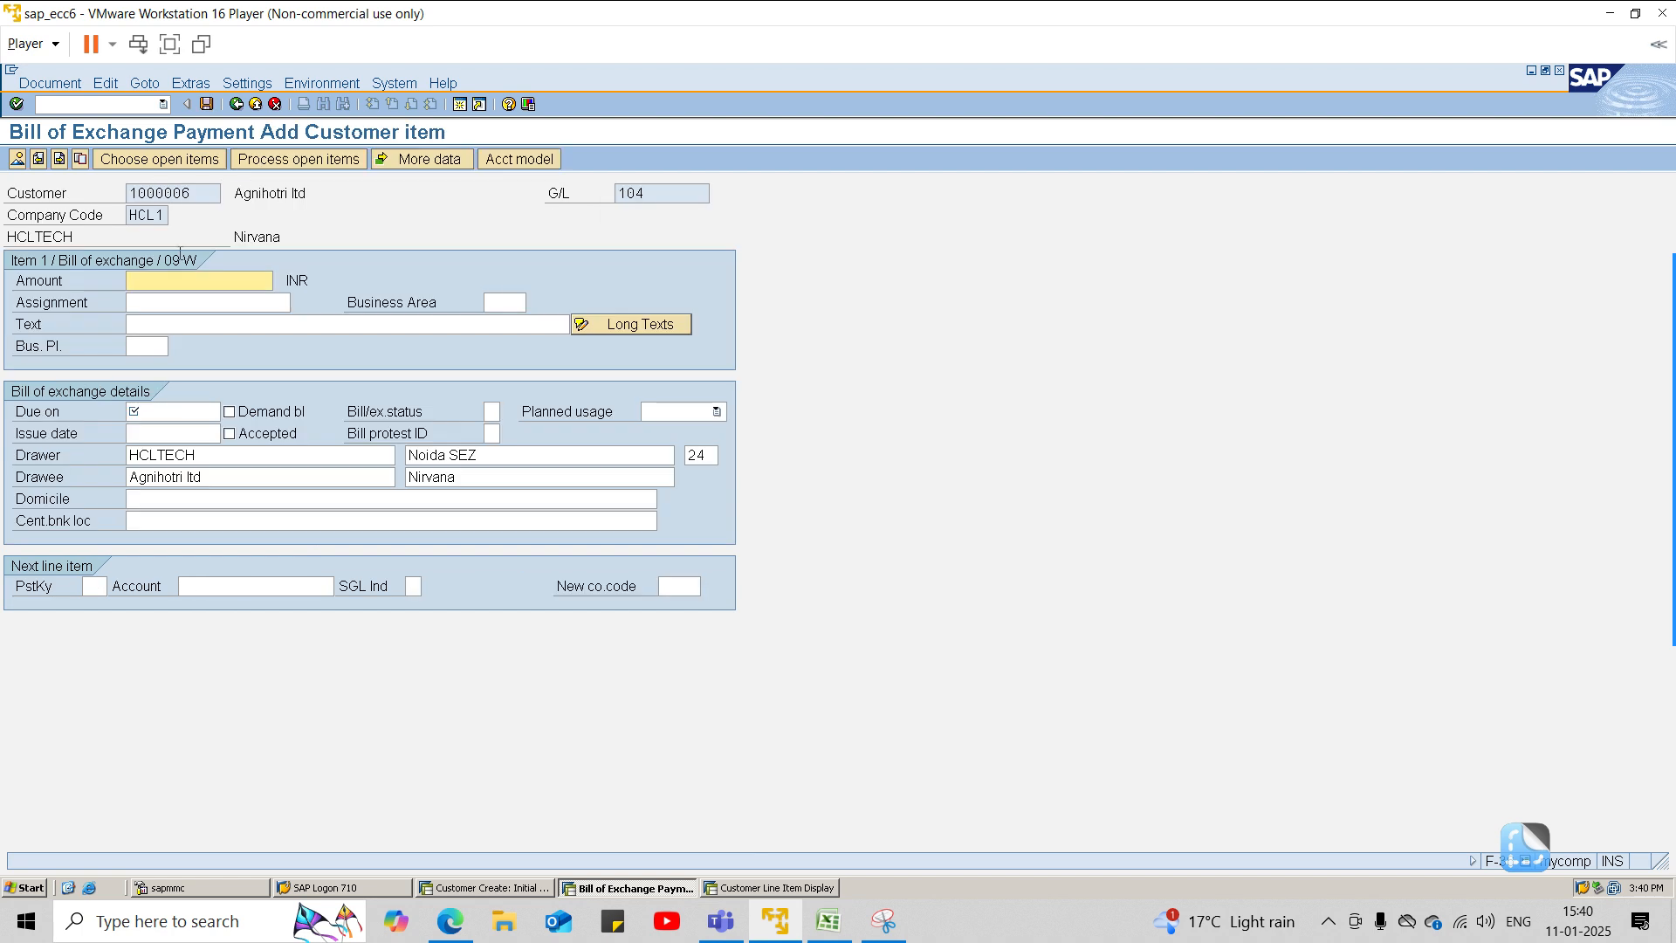
Step: Look up the invoice's net due date in the customer line item display and set the bill's due date to 15.02.2025
{"action": "left_click", "coordinate": [172, 414]}
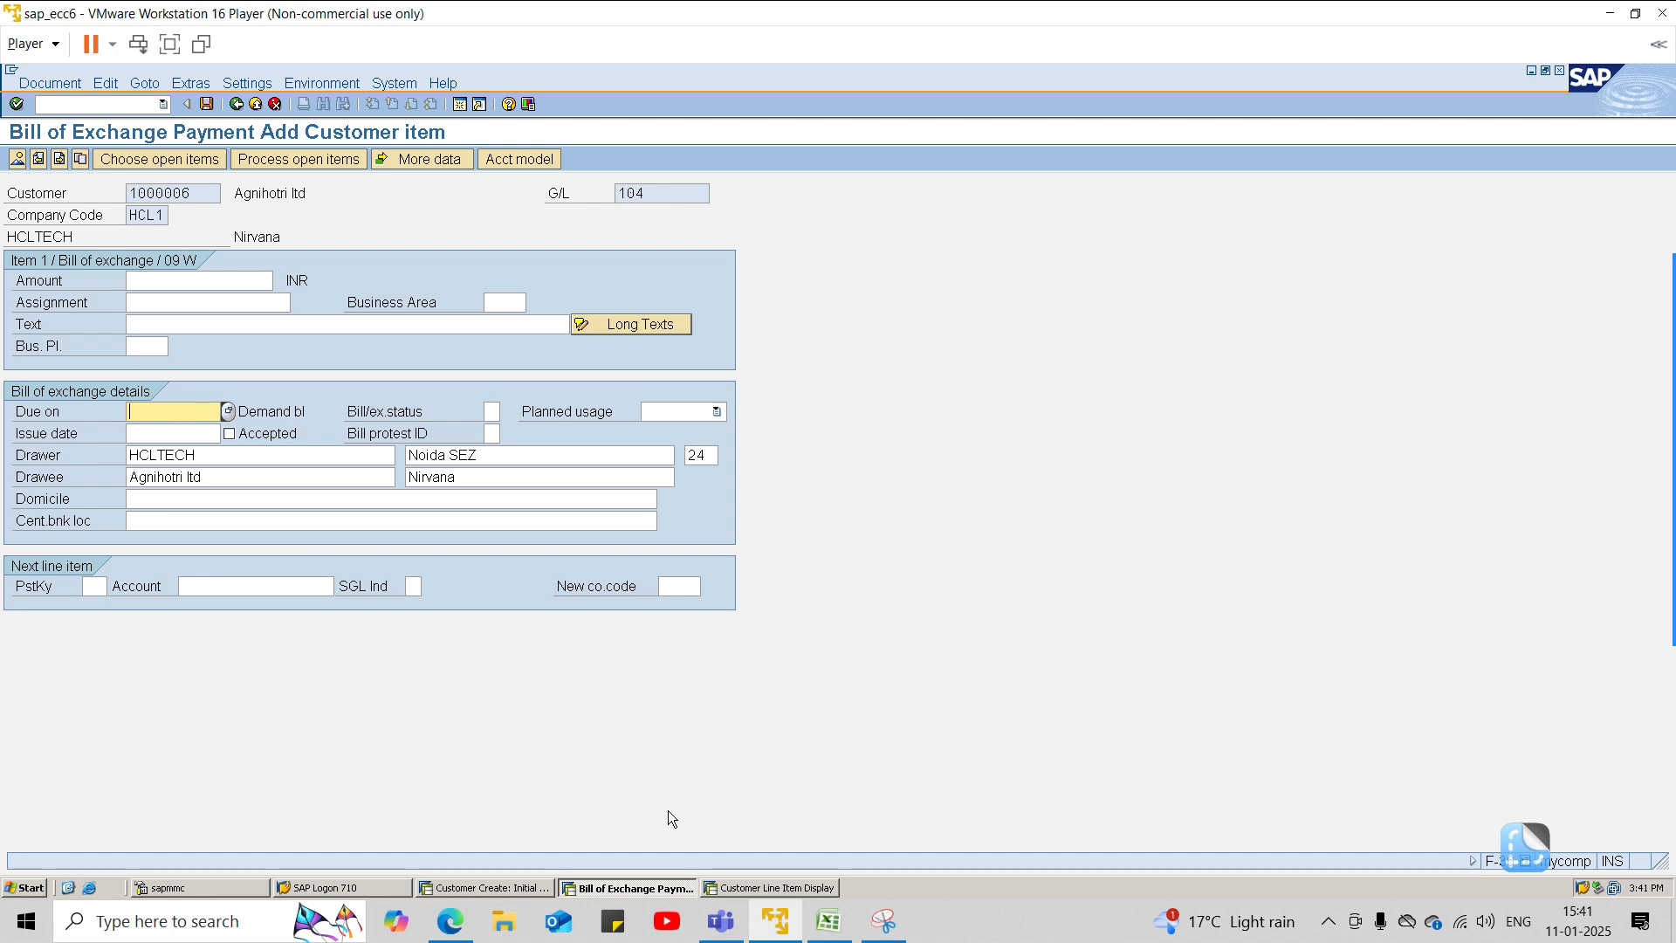
{"action": "left_click", "coordinate": [733, 876]}
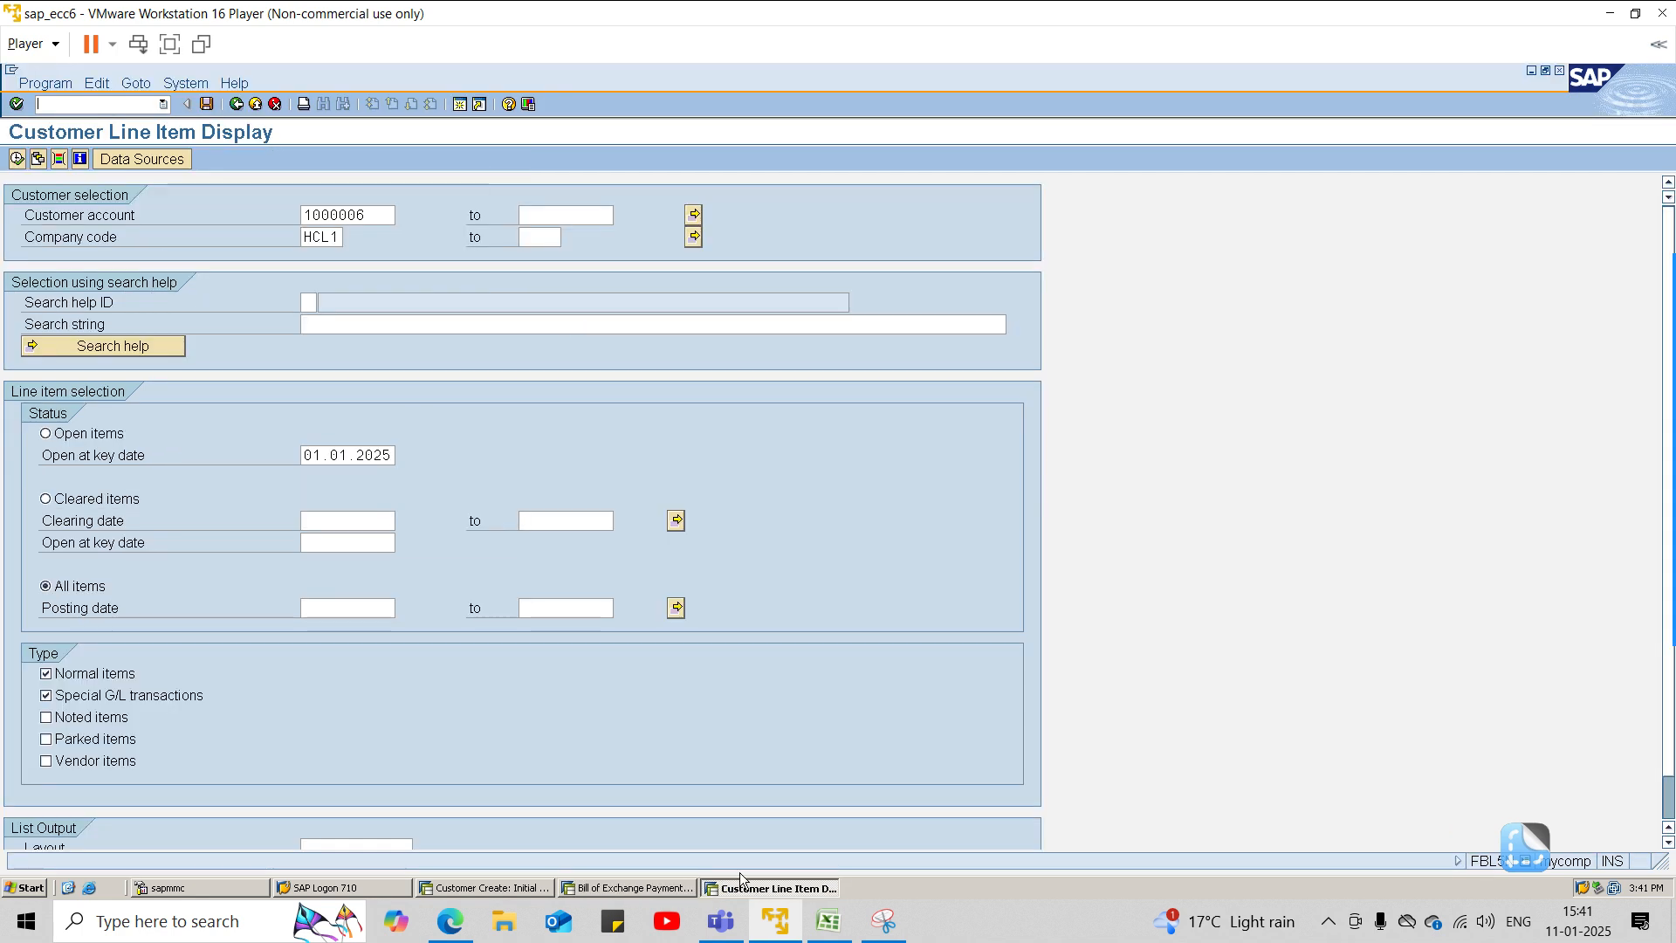
{"action": "left_click", "coordinate": [17, 161]}
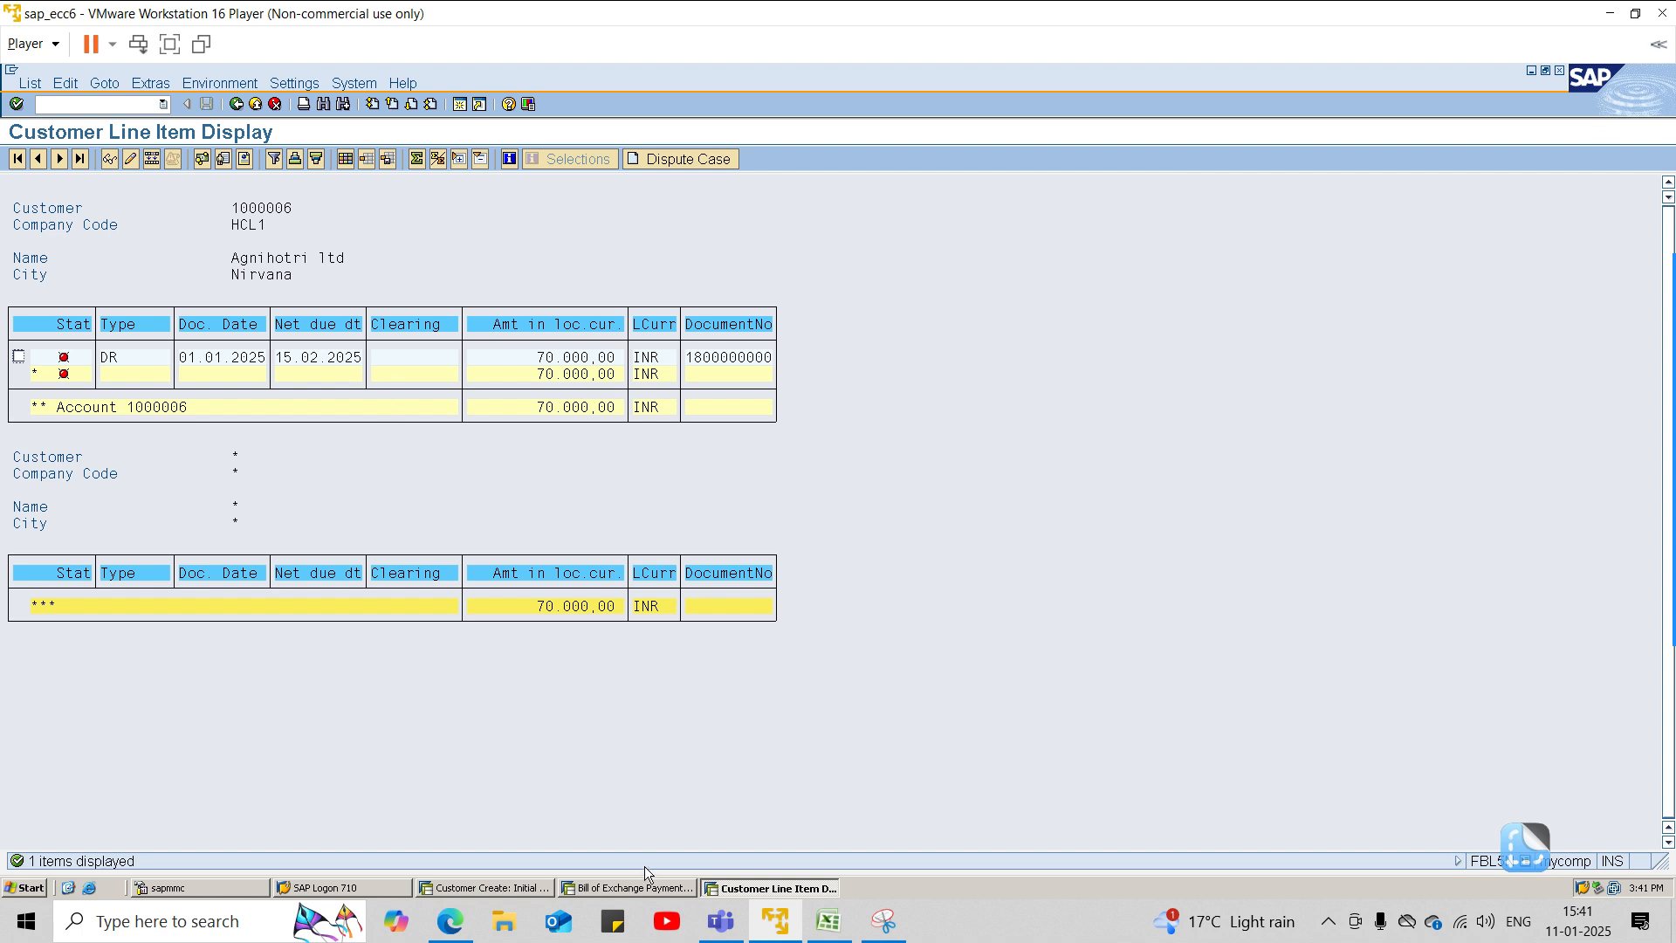
{"action": "left_click", "coordinate": [644, 887]}
{"action": "type", "text": "15"}
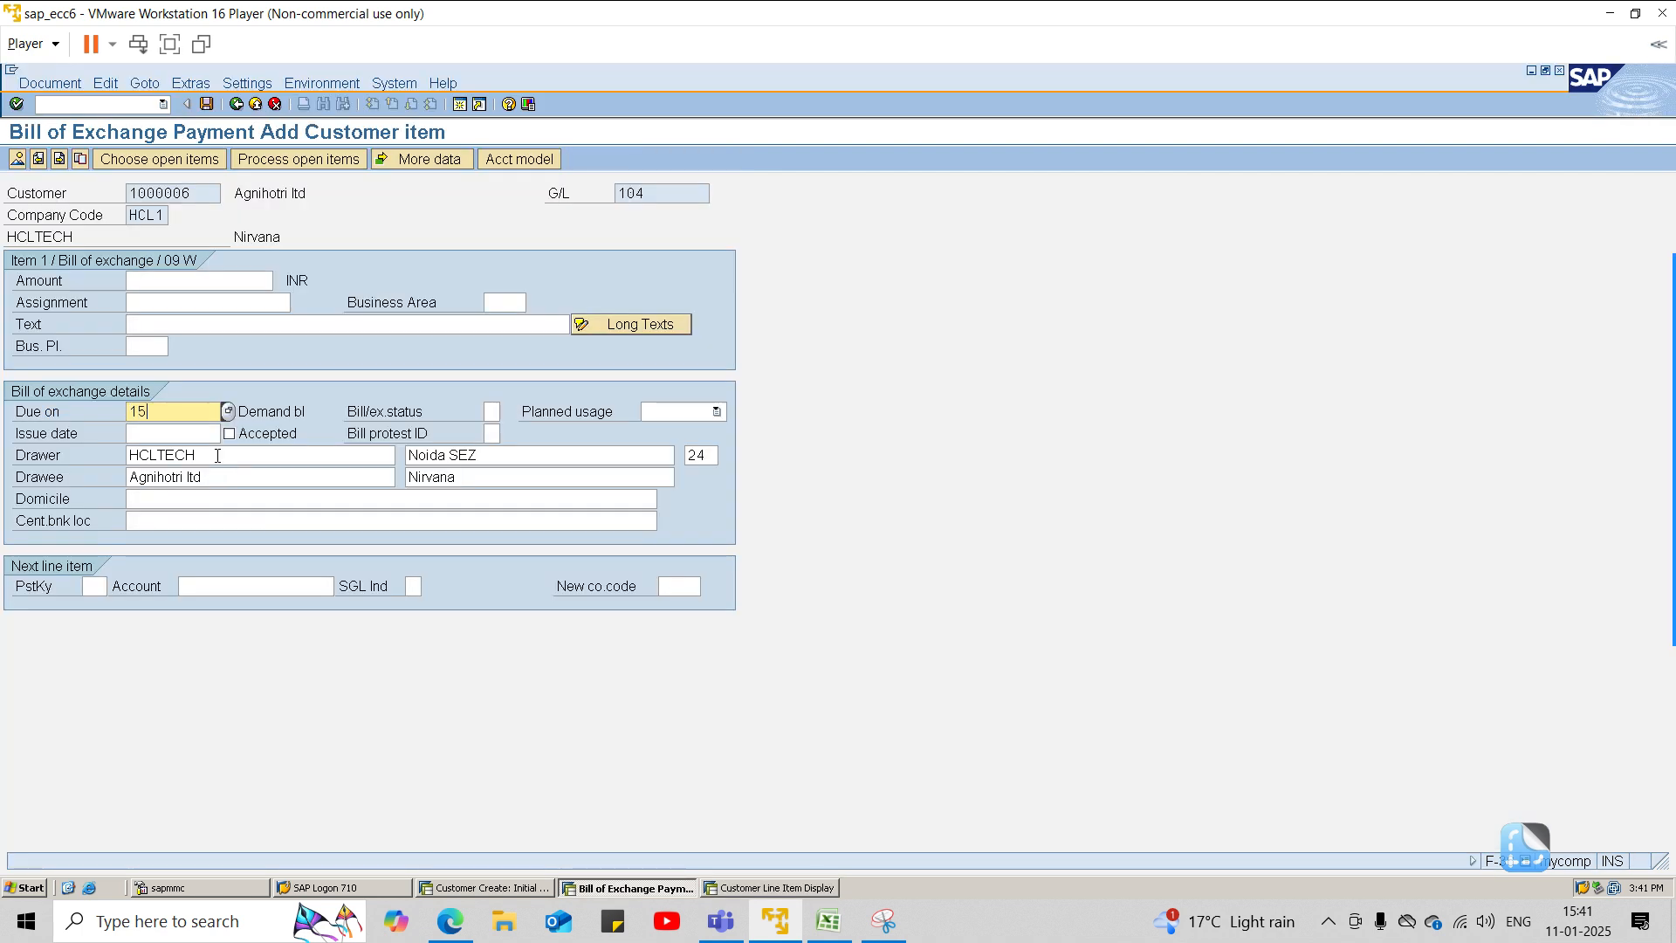
{"action": "type", "text": ".02.2025"}
Step: Set the bill of exchange item's amount to 70000, text to "BOE received from CX" and planned usage to Discounting
{"action": "left_click", "coordinate": [240, 276]}
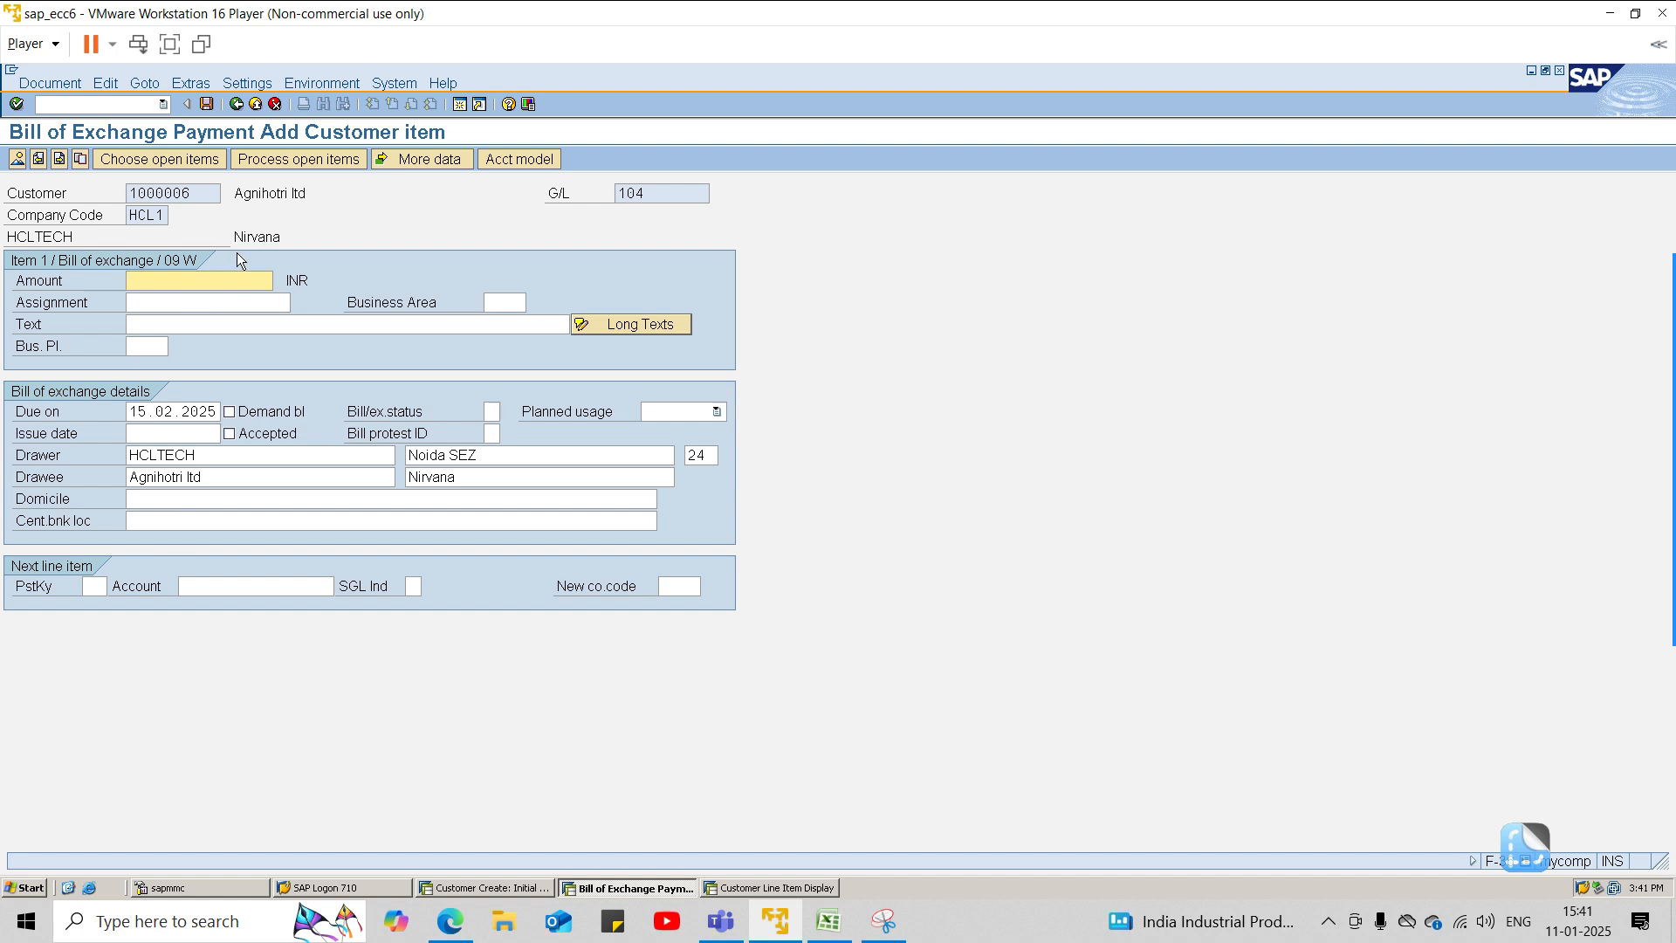
{"action": "type", "text": "0000"}
{"action": "key", "text": "Tab"}
{"action": "key", "text": "Tab"}
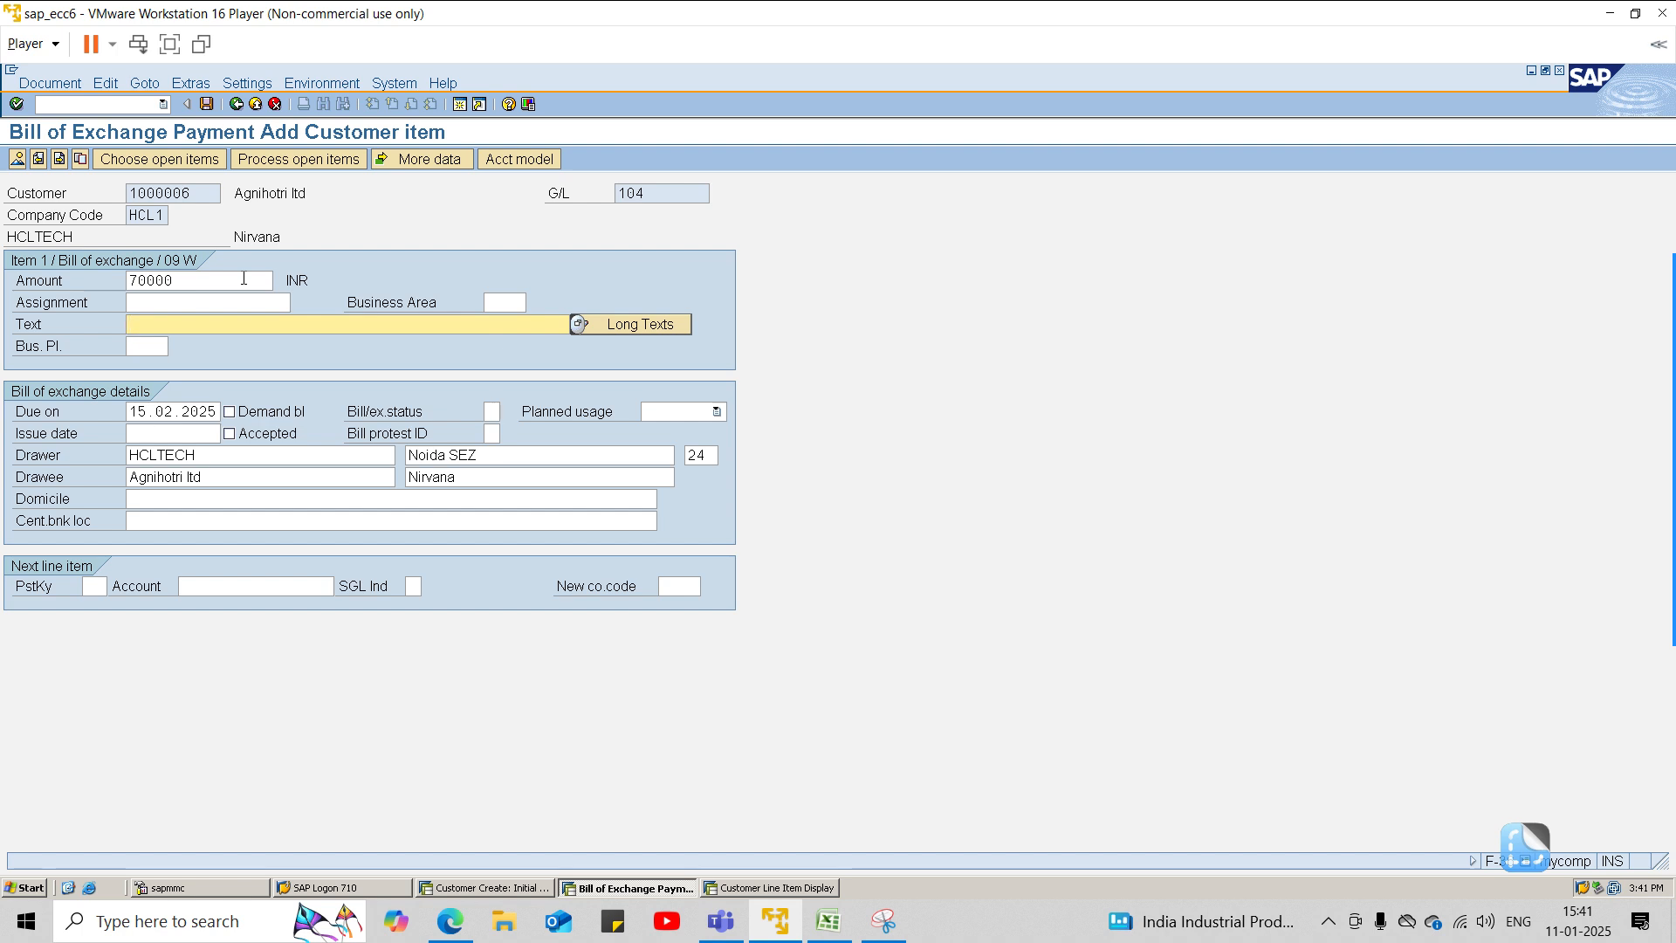
{"action": "type", "text": "BOE received from CX"}
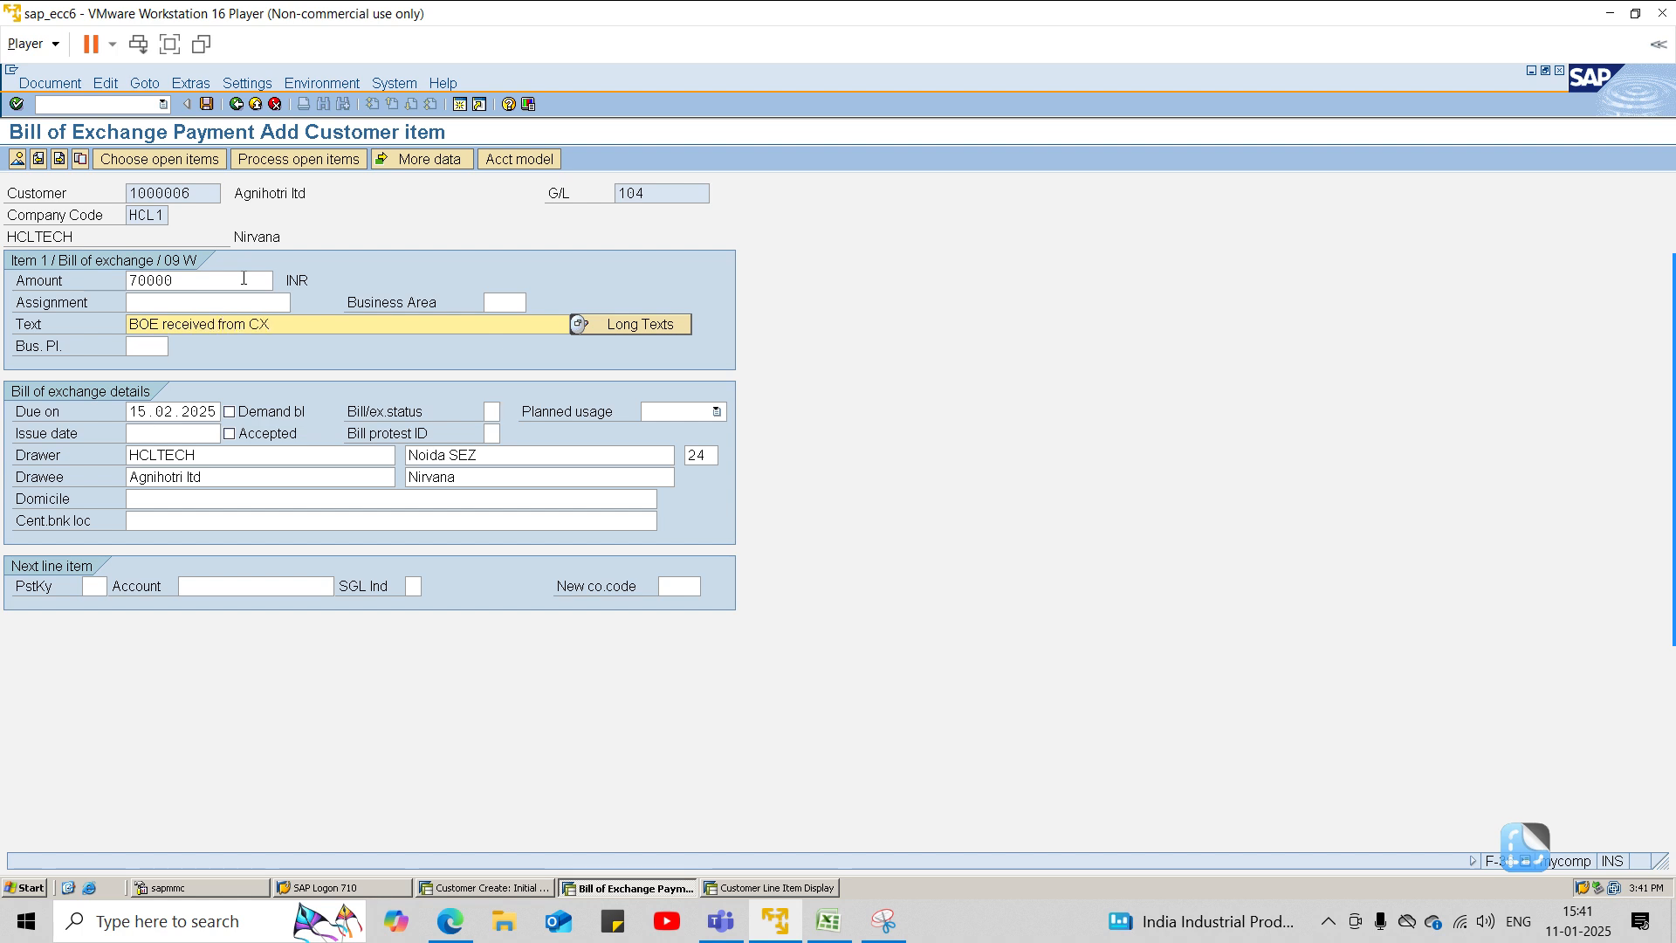
{"action": "left_click", "coordinate": [715, 411]}
{"action": "left_click", "coordinate": [695, 426]}
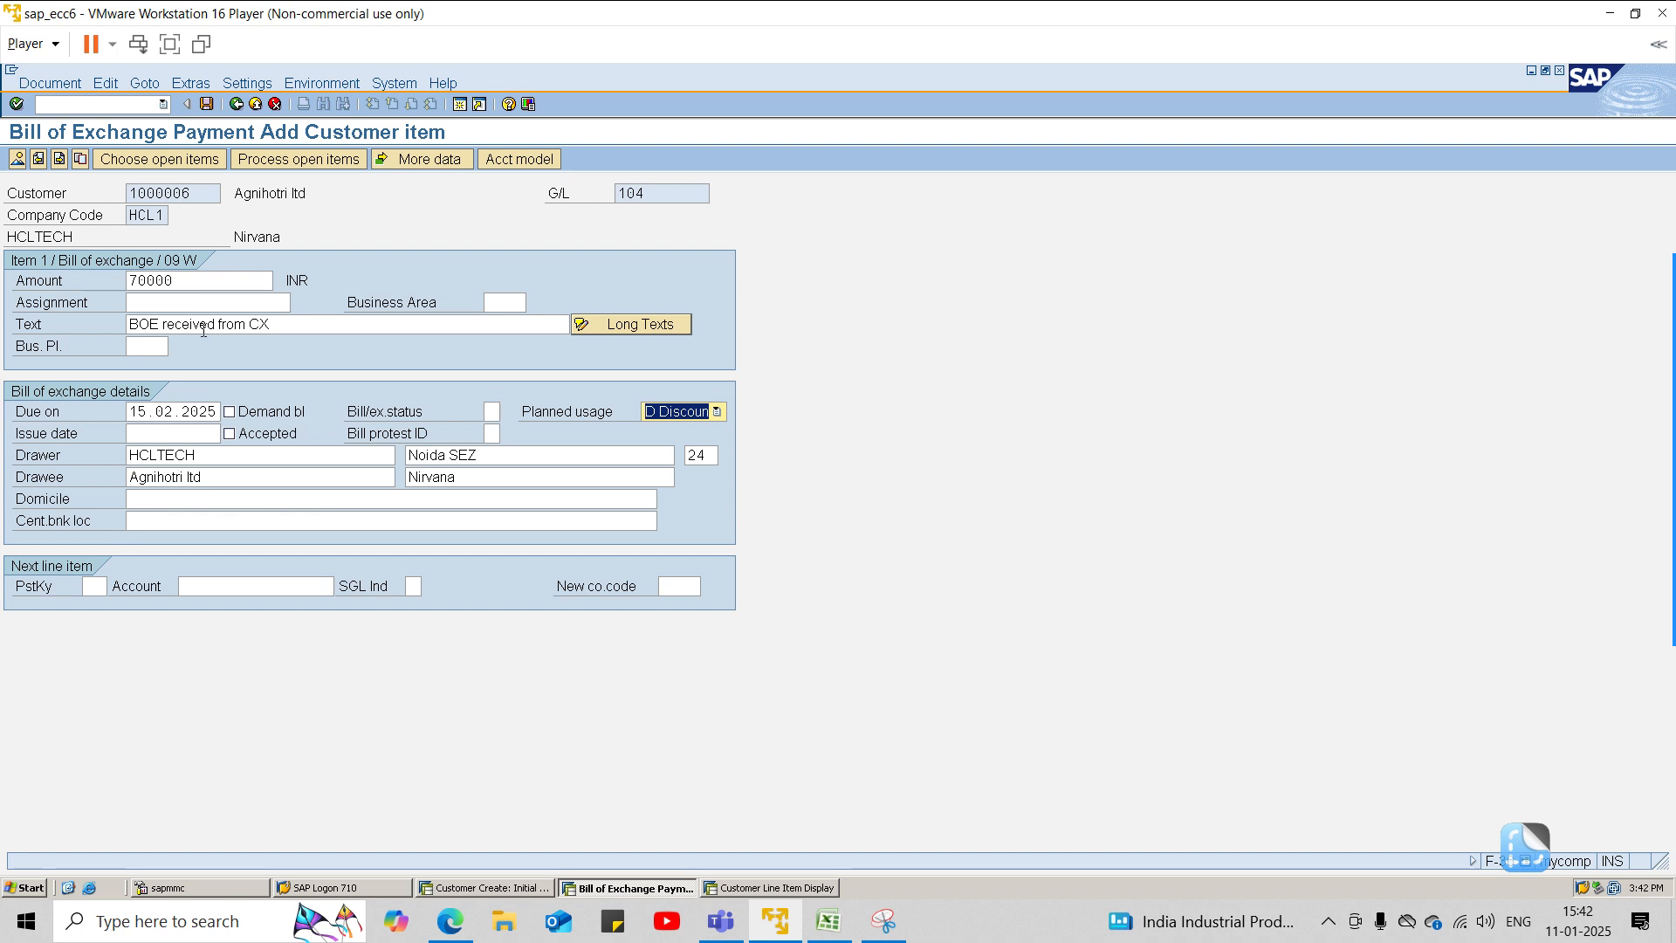
{"action": "mouse_move", "coordinate": [1673, 319]}
{"action": "left_click", "coordinate": [1649, 375]}
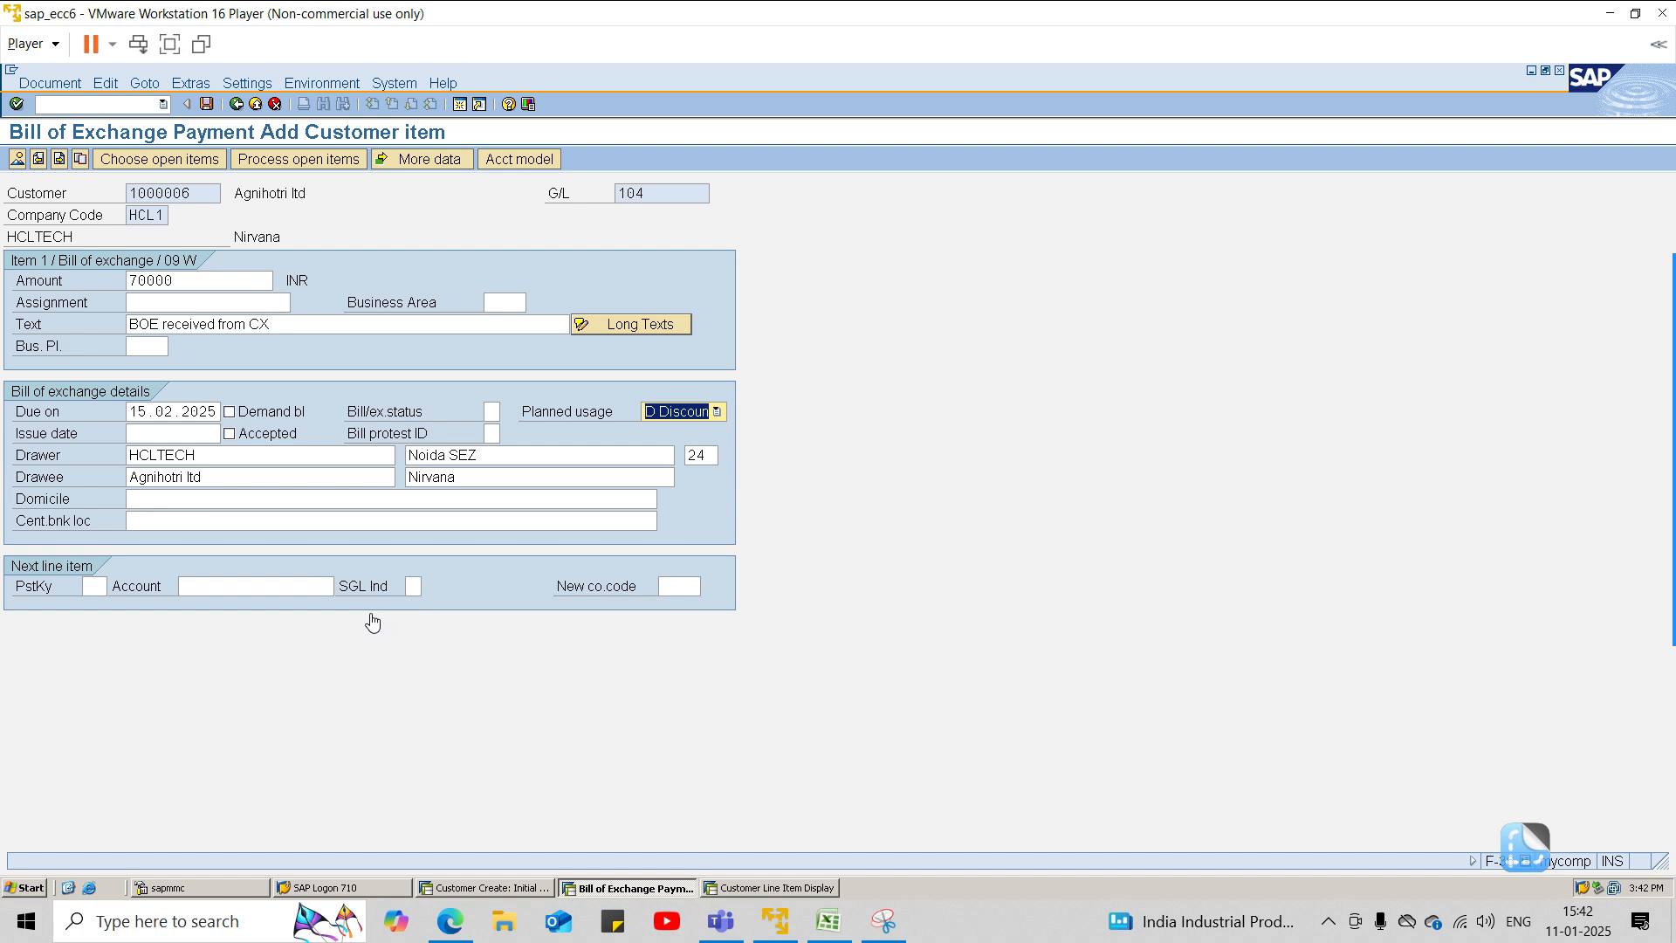
Step: Process AGNIHOTRI LTD's open items and deactivate the cash discount on the invoice so its full amount is assigned
{"action": "left_click", "coordinate": [273, 163]}
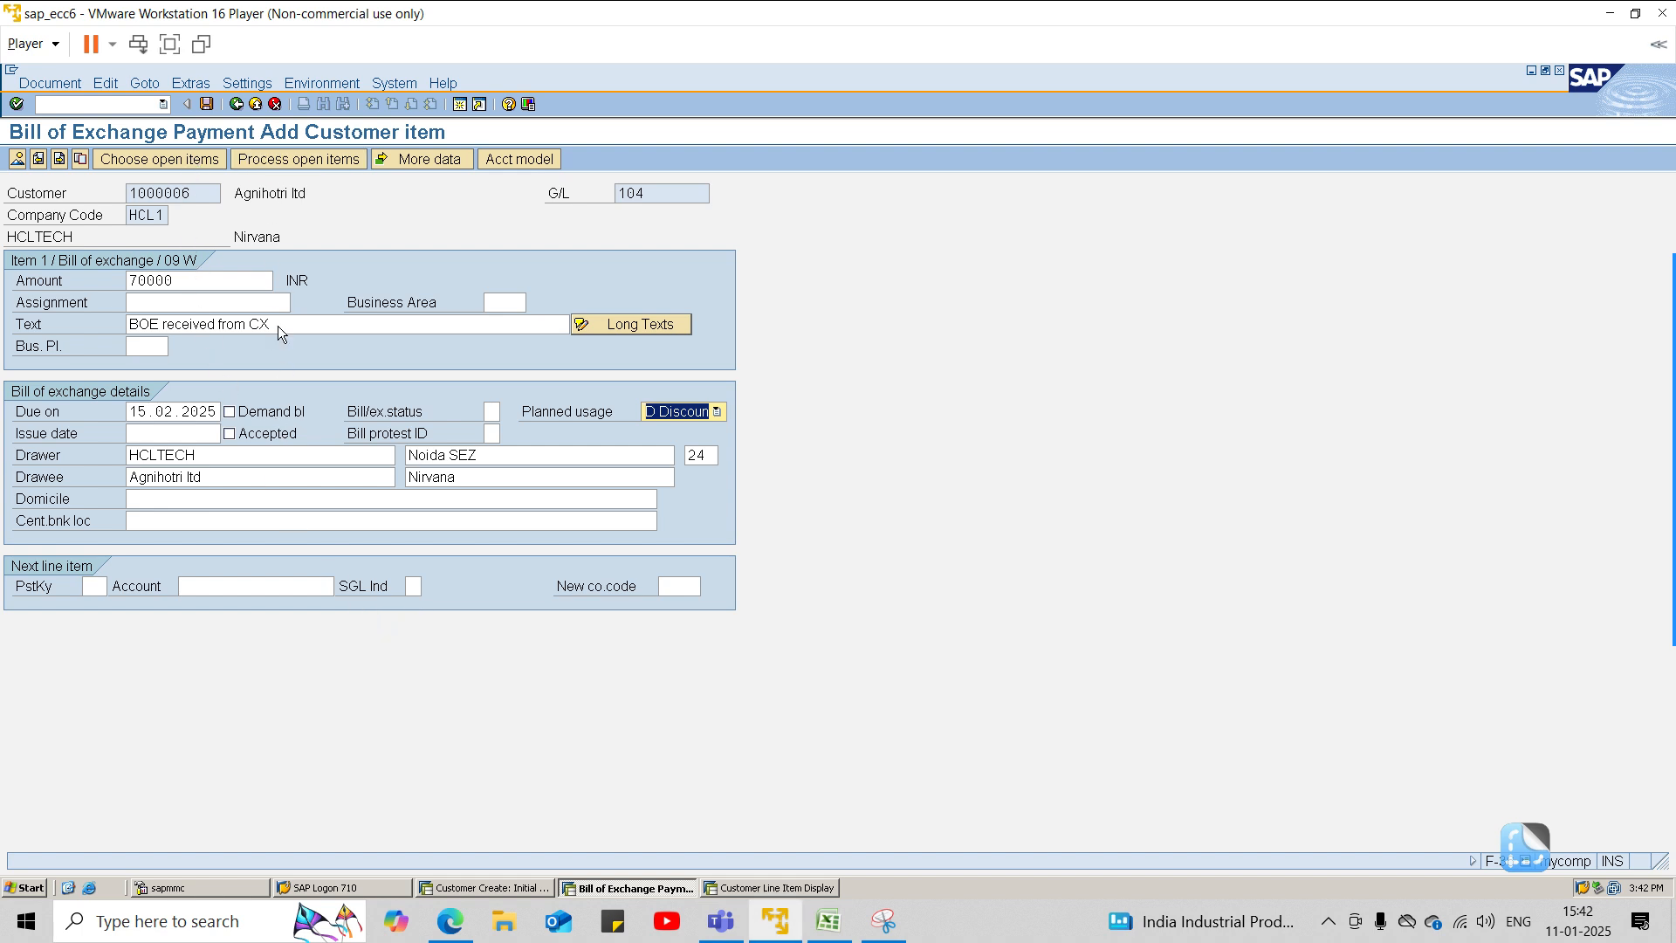
{"action": "left_click", "coordinate": [300, 159]}
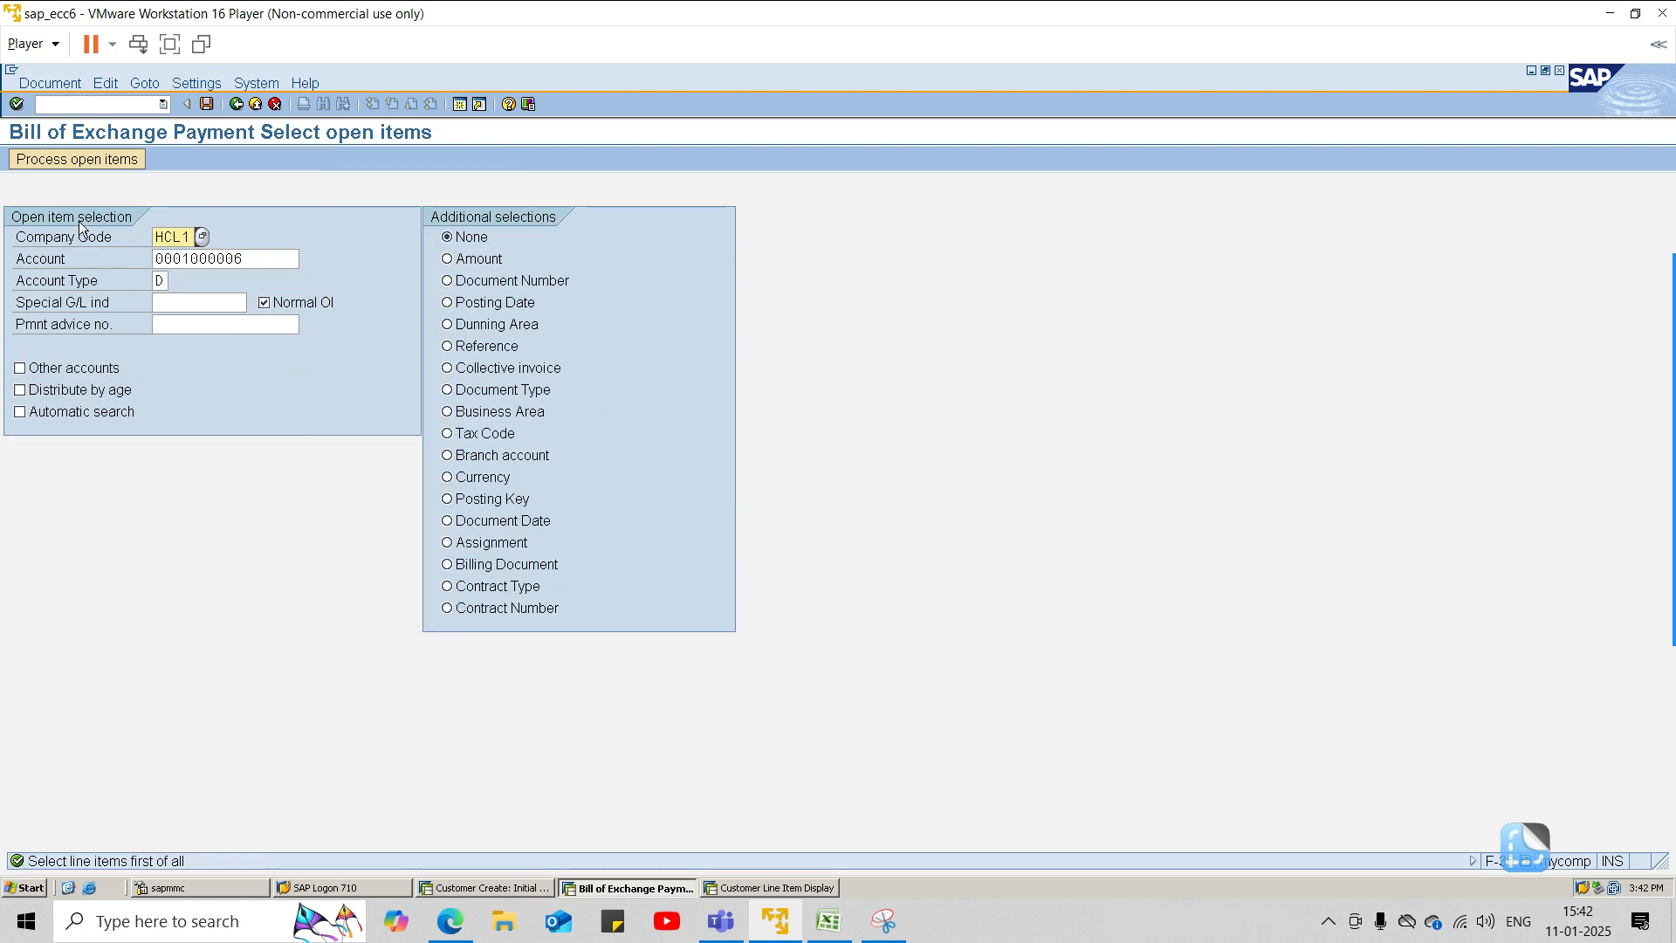
{"action": "left_click", "coordinate": [117, 159]}
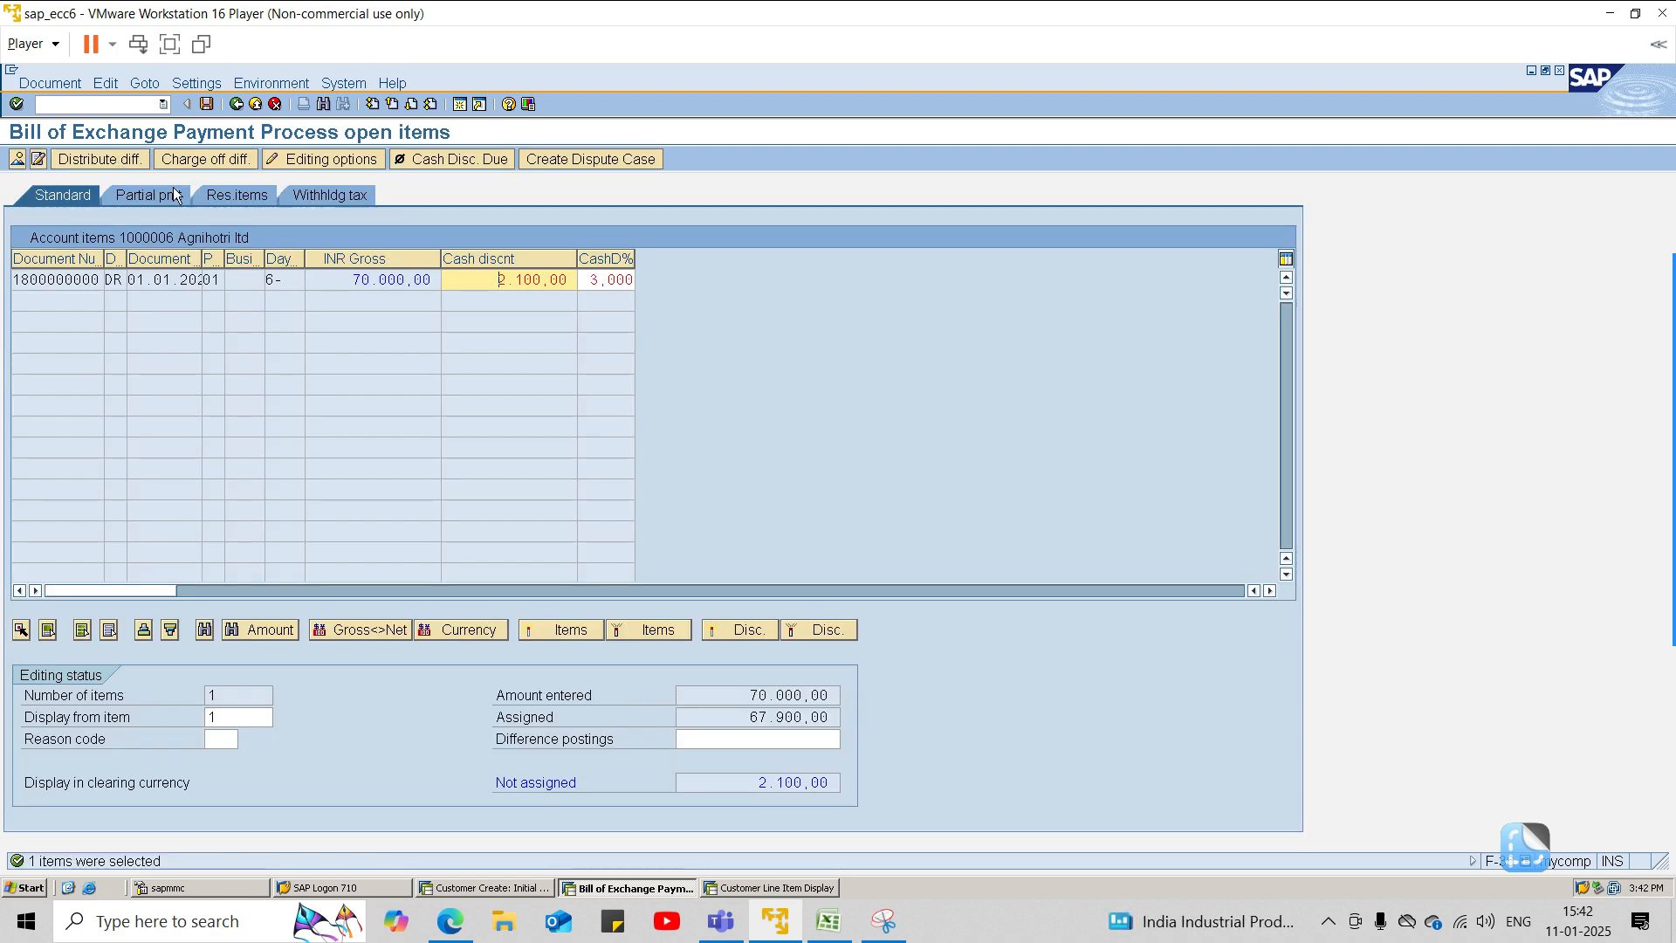
{"action": "left_click", "coordinate": [233, 105]}
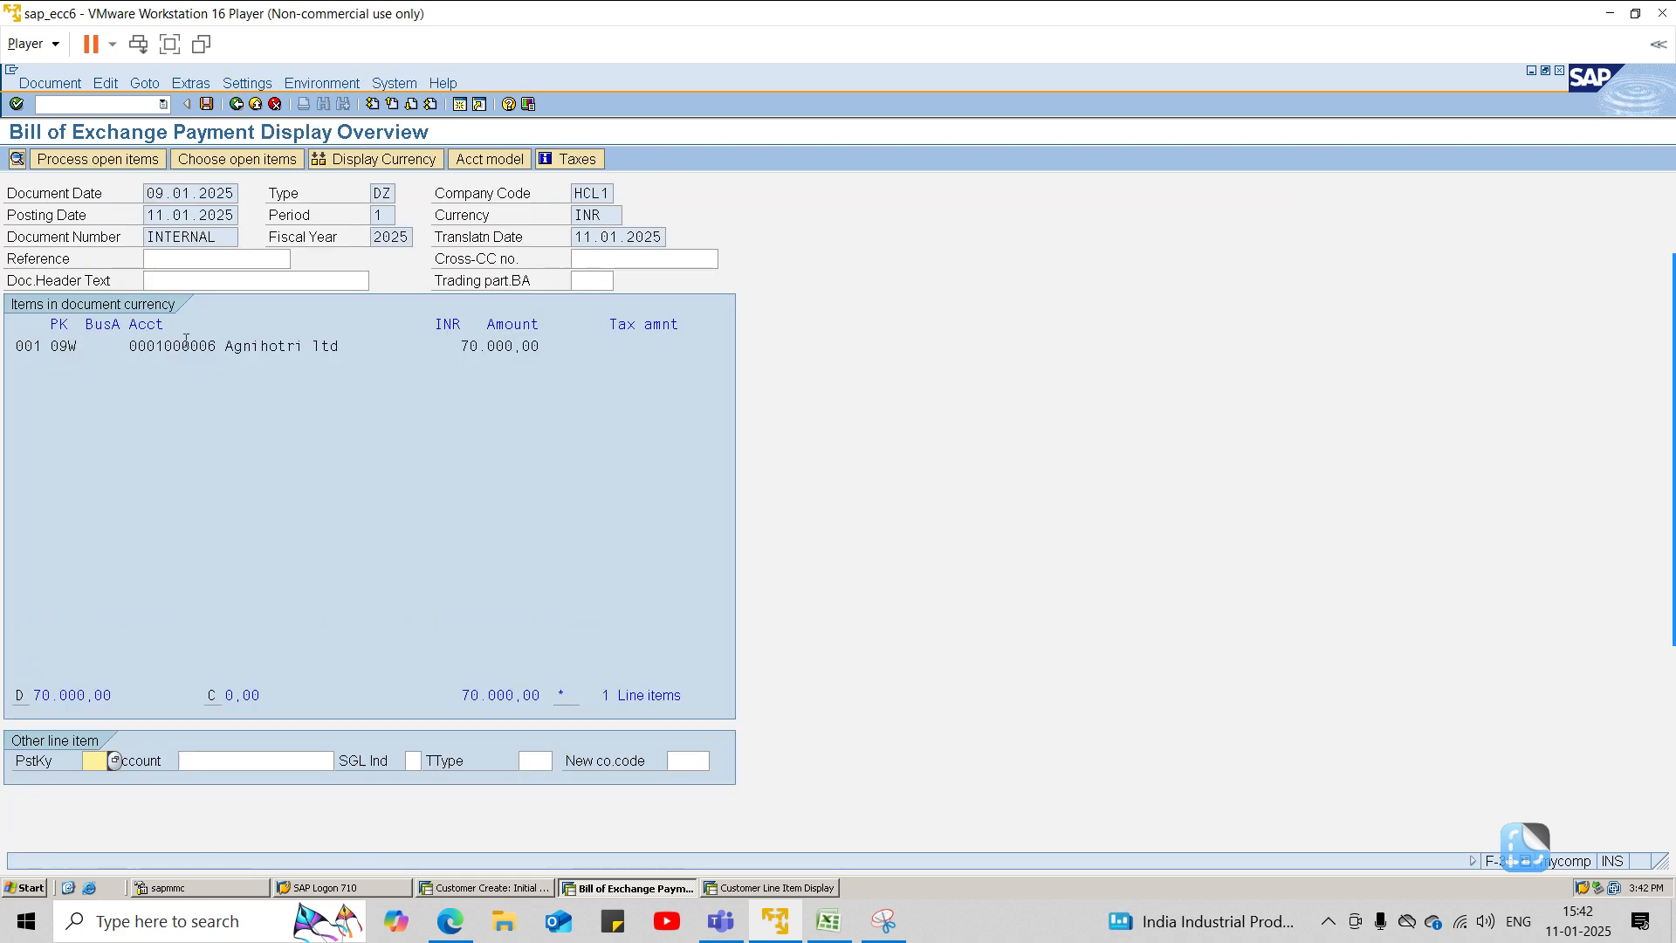
{"action": "left_click", "coordinate": [144, 157]}
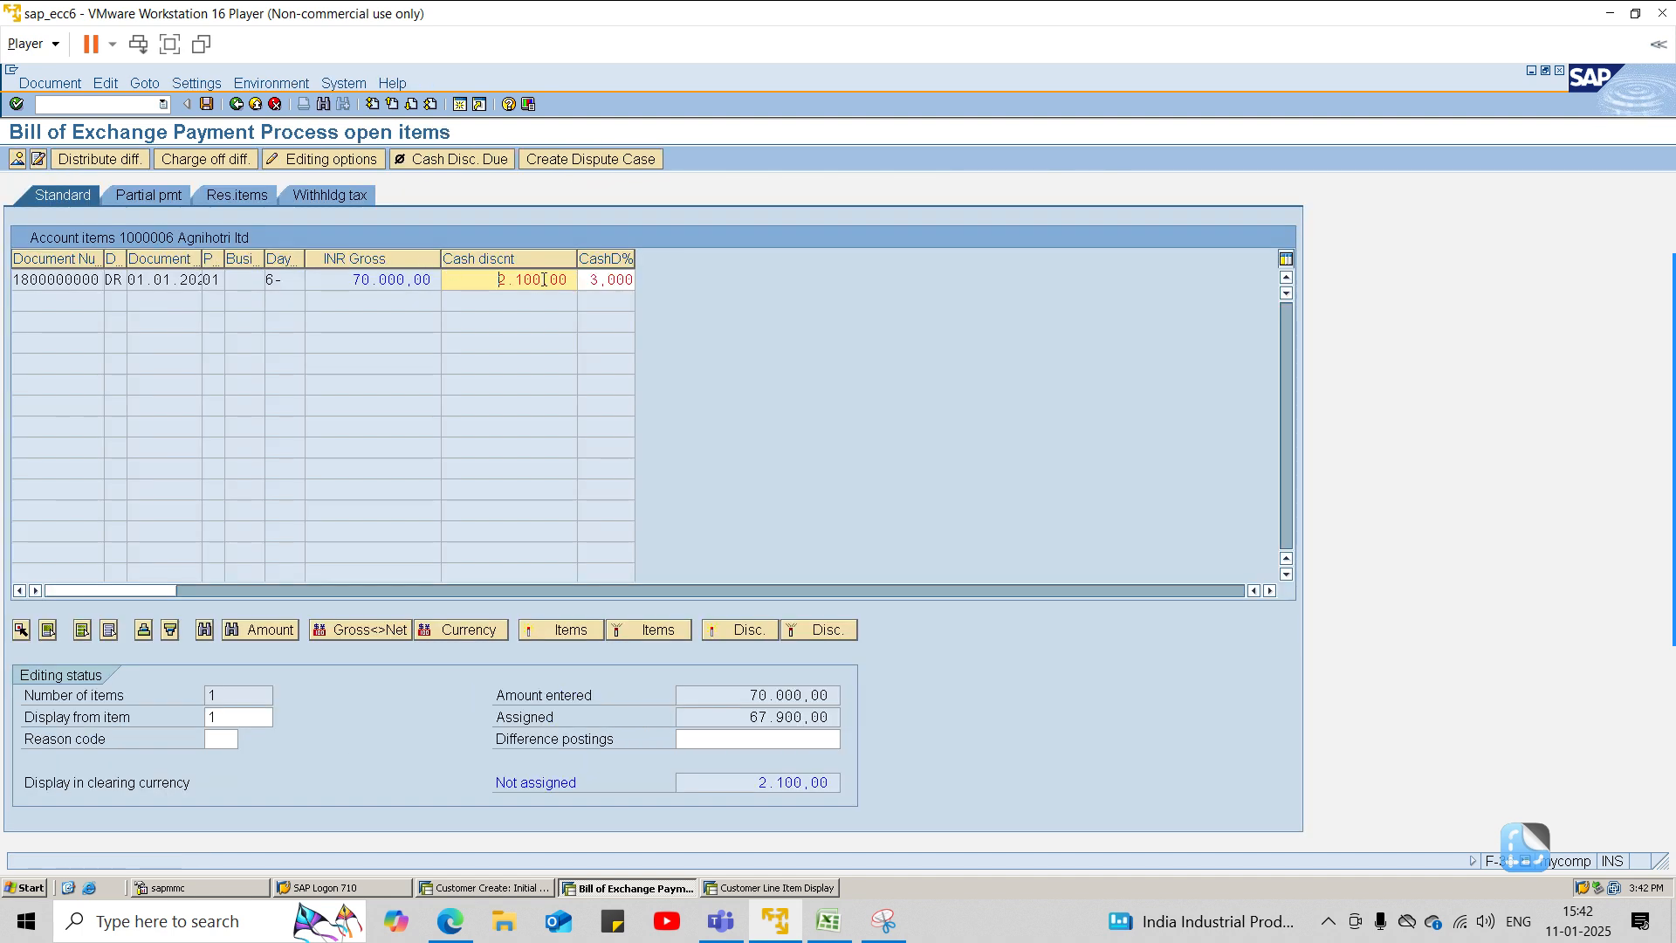
{"action": "key", "text": "Return"}
Step: Simulate and post the bill of exchange payment, and leave the payment entry
{"action": "left_click", "coordinate": [81, 86]}
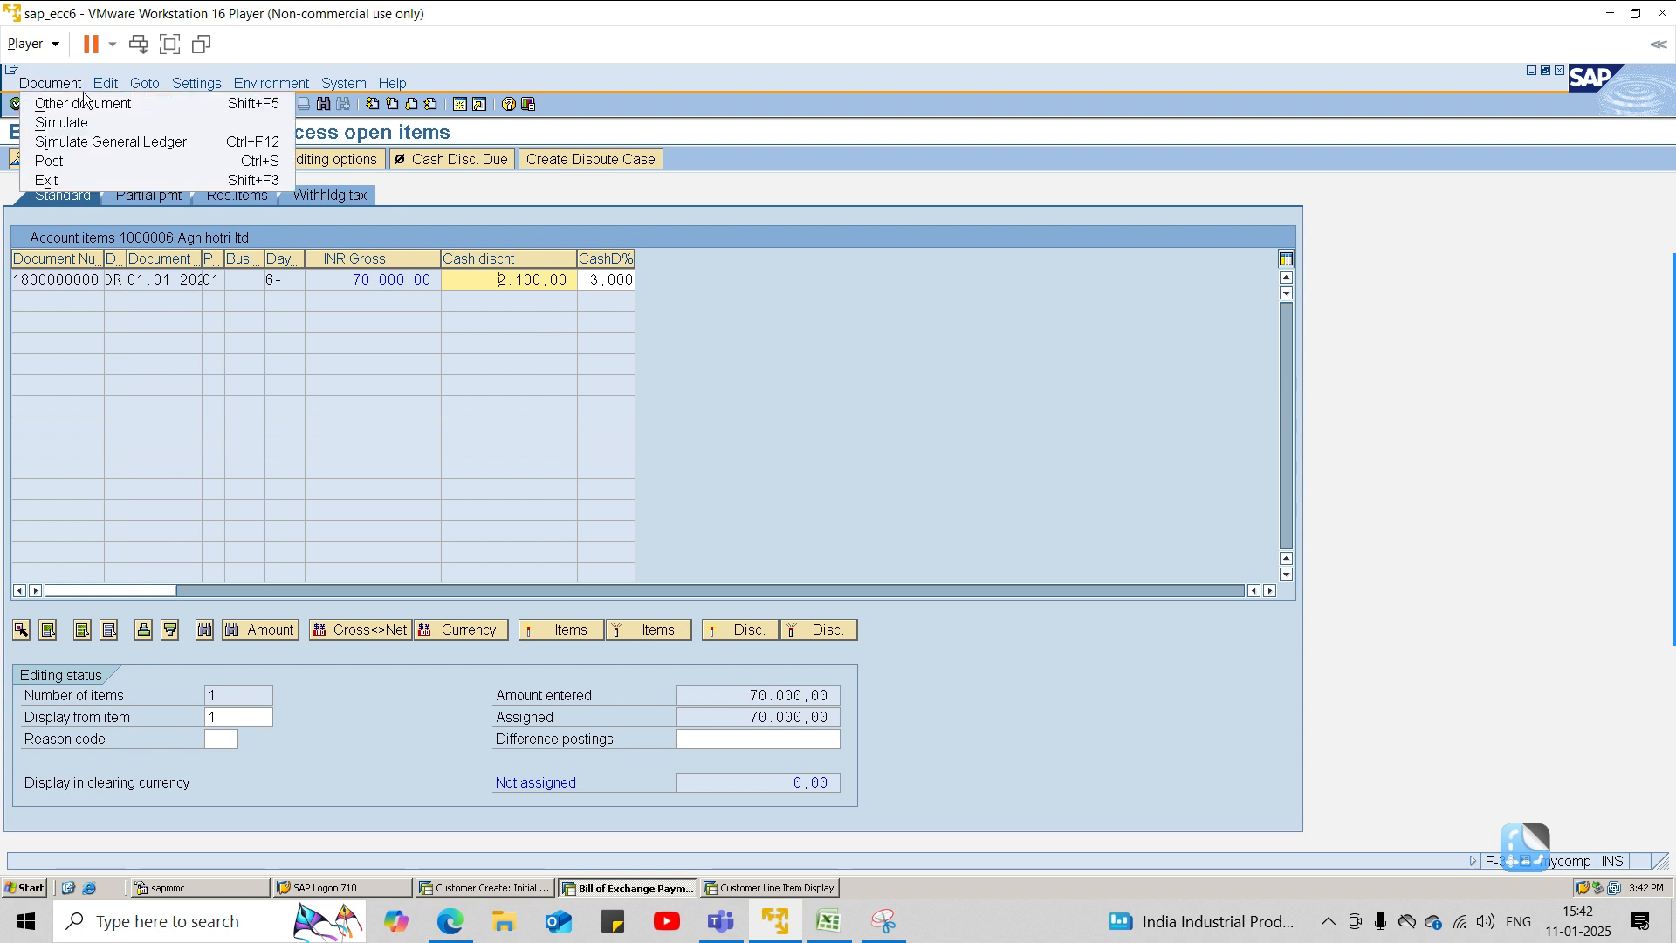
{"action": "left_click", "coordinate": [84, 123]}
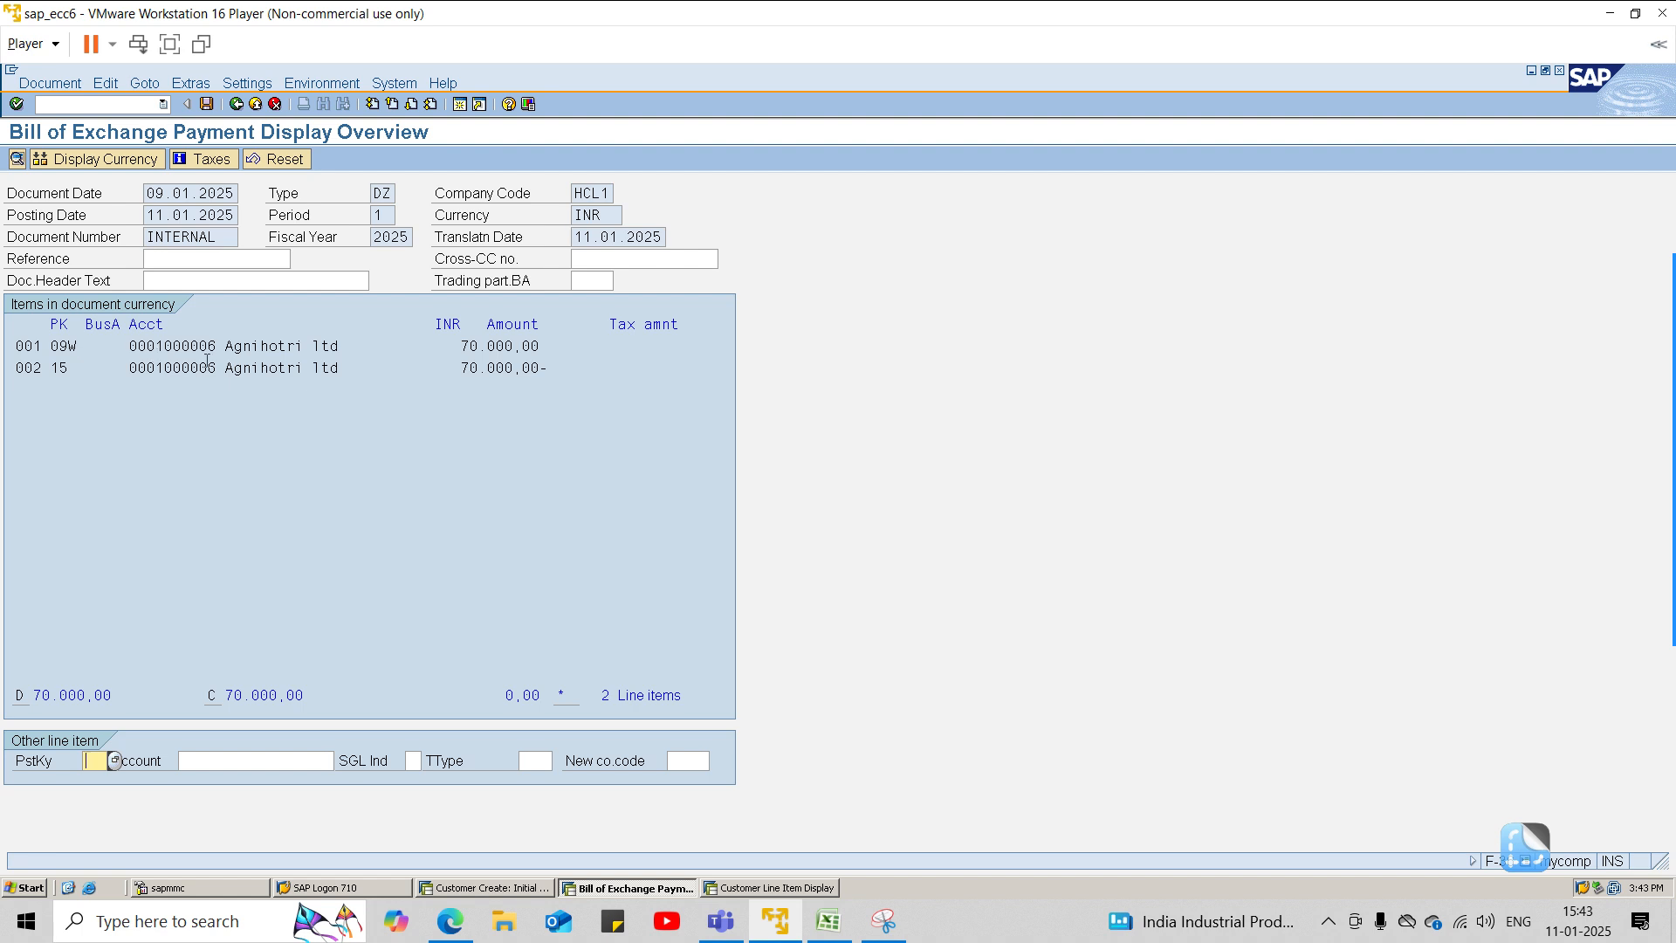
{"action": "left_click", "coordinate": [208, 104]}
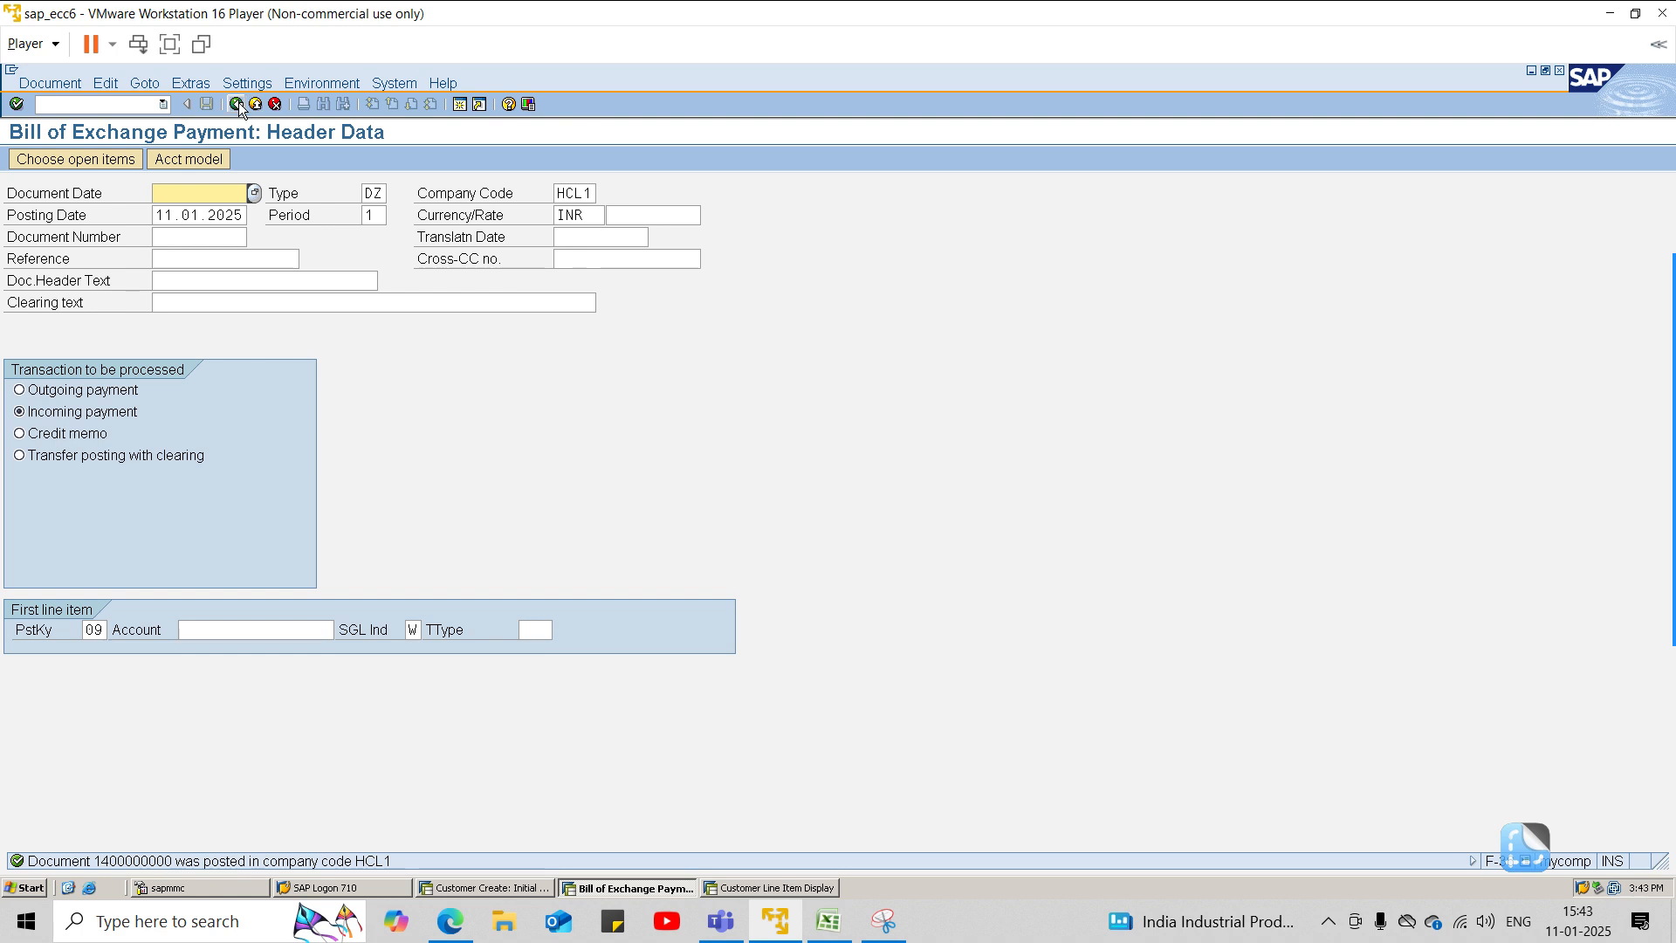
{"action": "left_click", "coordinate": [238, 105]}
{"action": "left_click", "coordinate": [342, 432]}
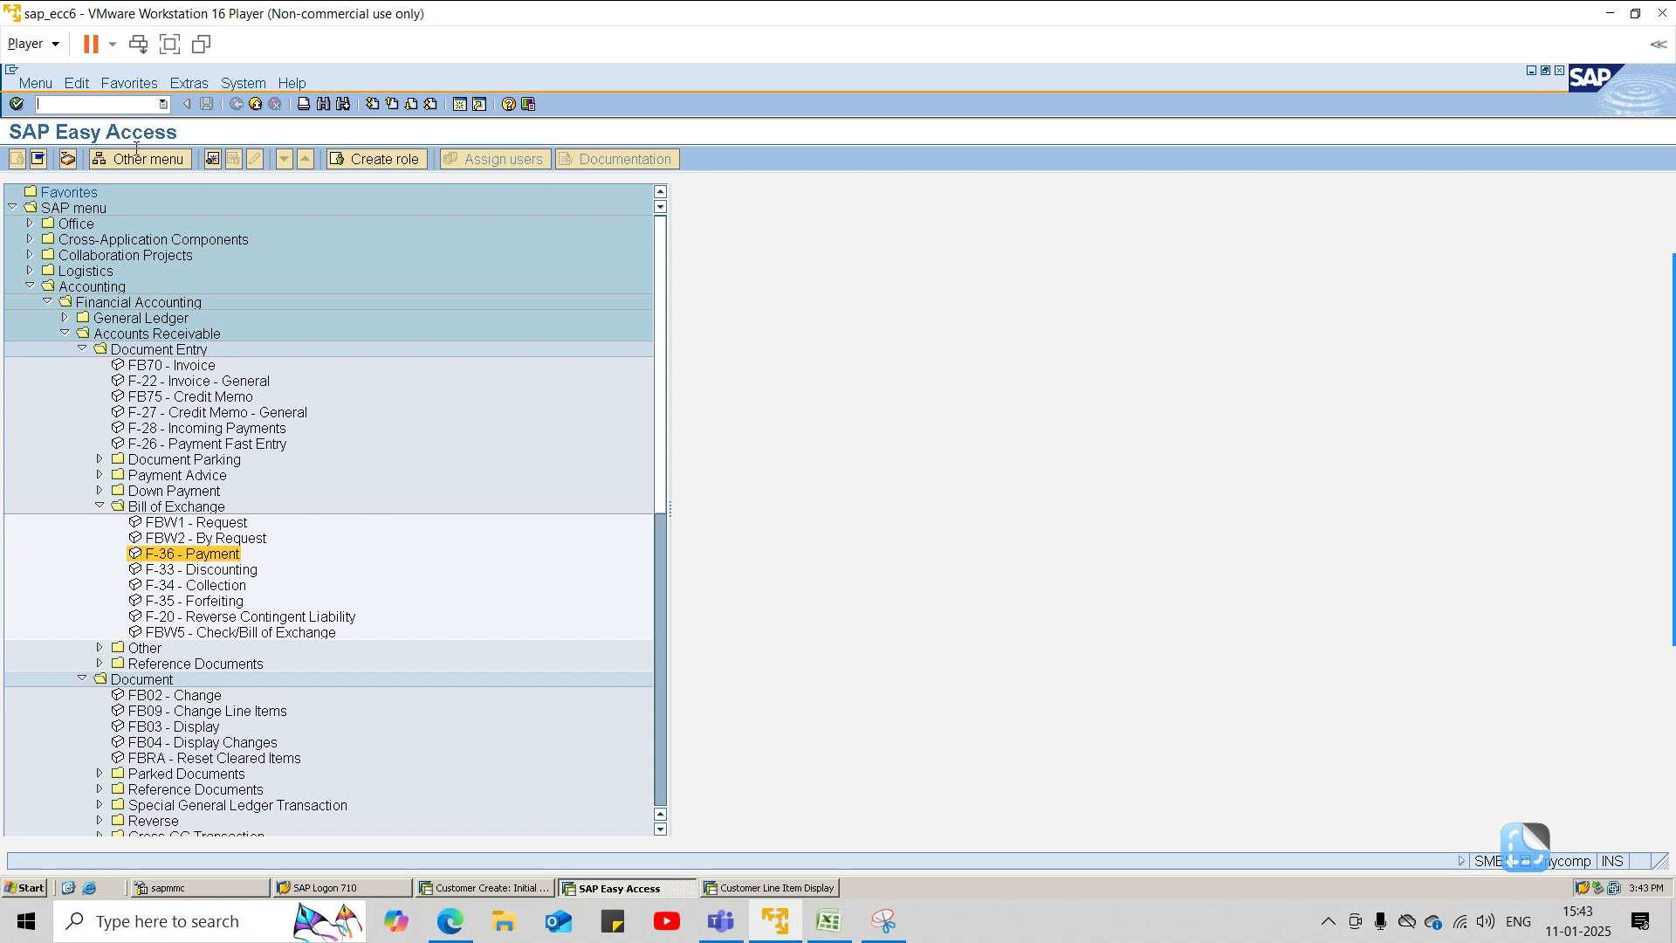
Step: Refresh and rerun AGNIHOTRI LTD's line item display to check the posted bill of exchange payment and the cleared invoice
{"action": "left_click", "coordinate": [807, 888]}
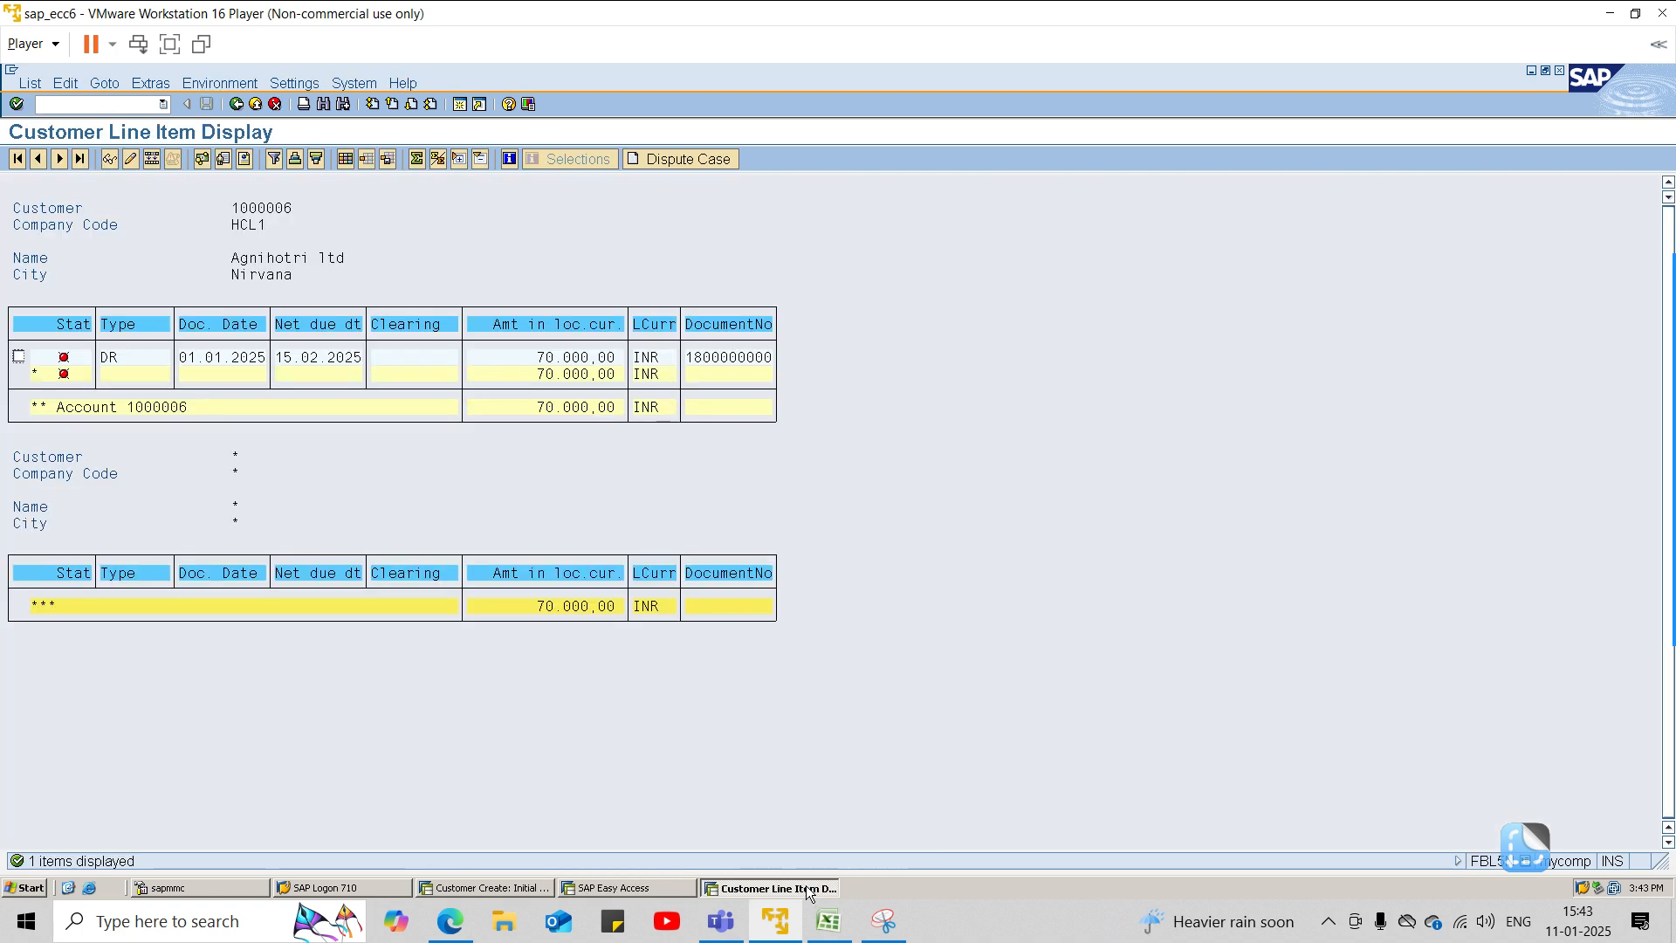
{"action": "left_click", "coordinate": [31, 85]}
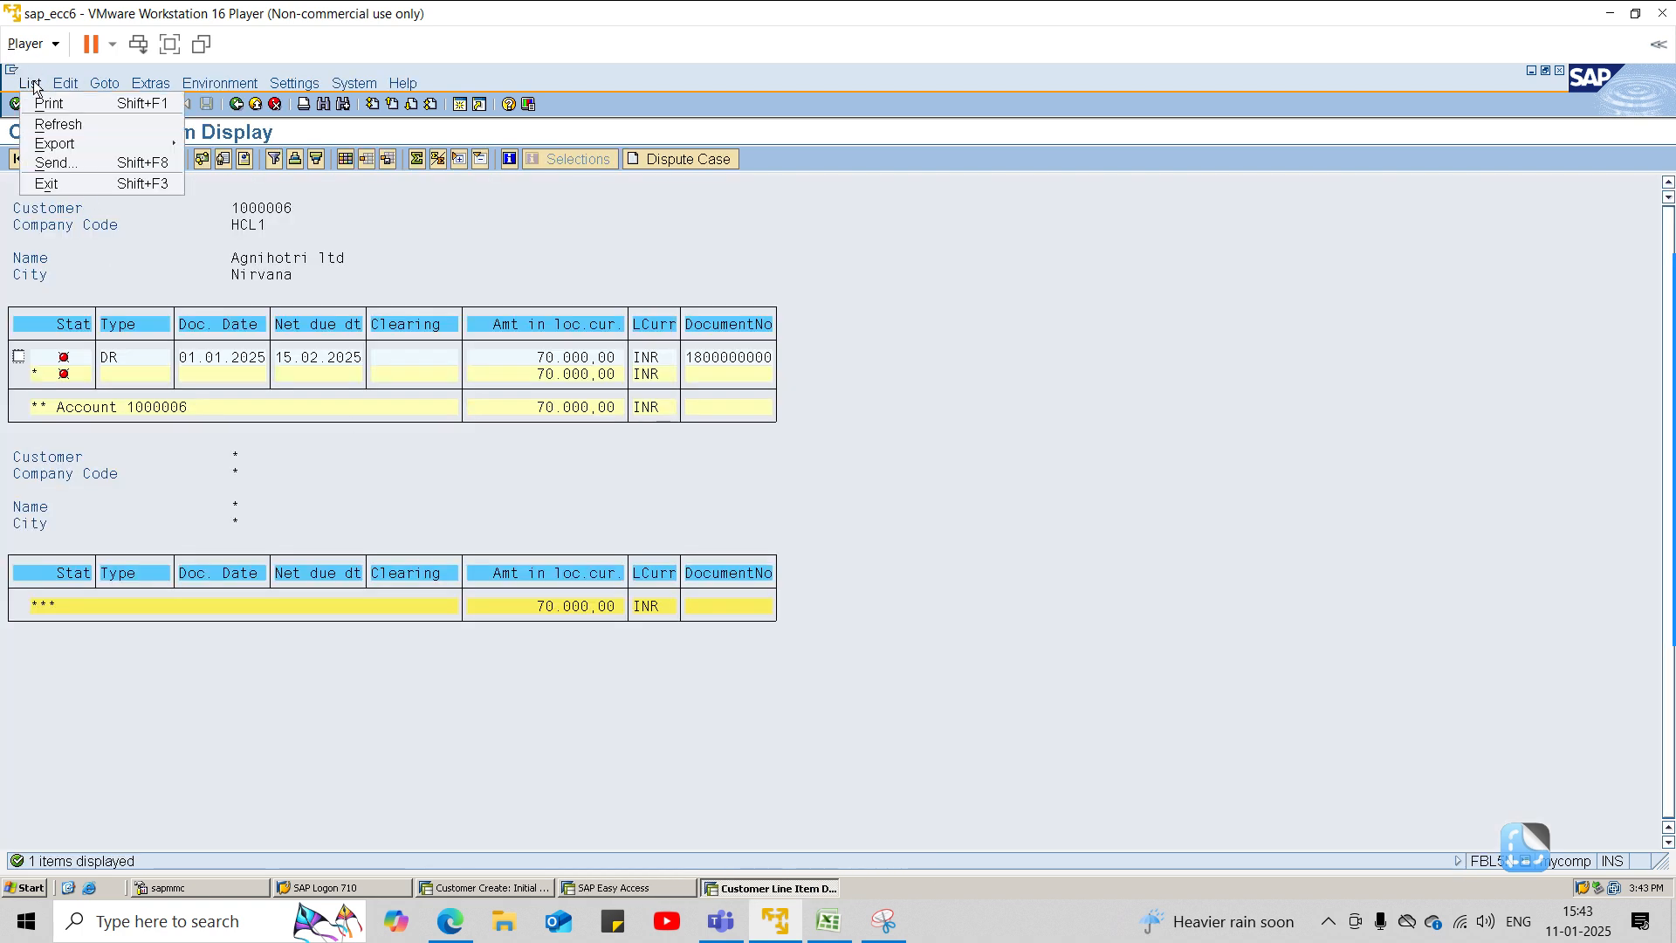
{"action": "left_click", "coordinate": [54, 124]}
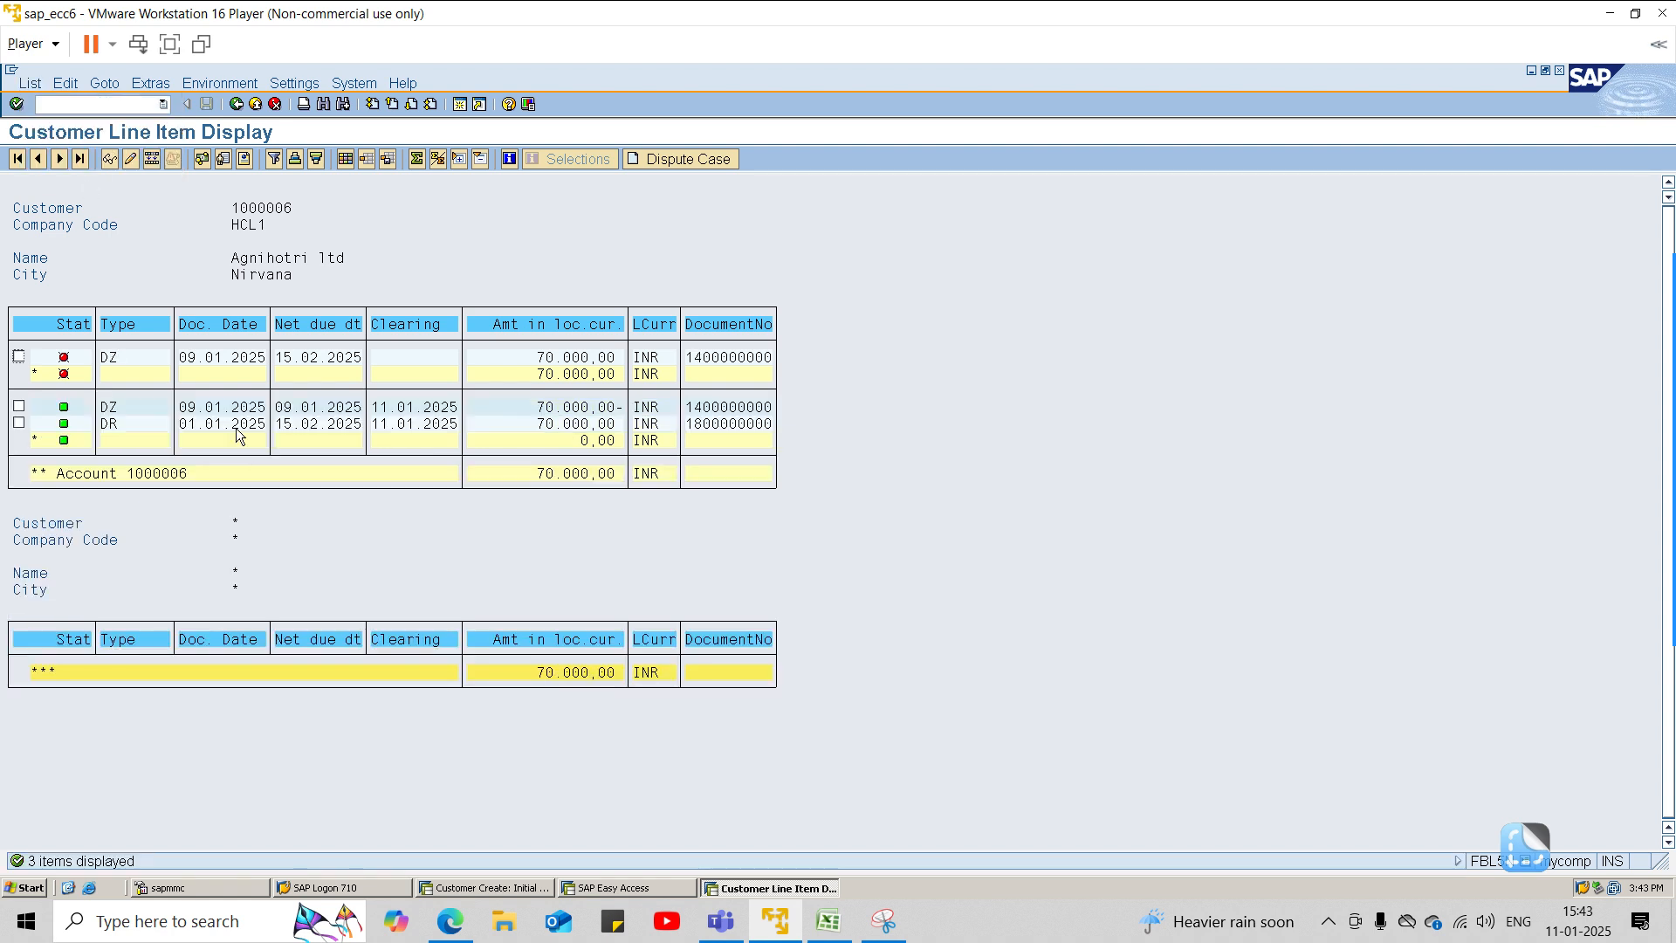
{"action": "left_click", "coordinate": [234, 104]}
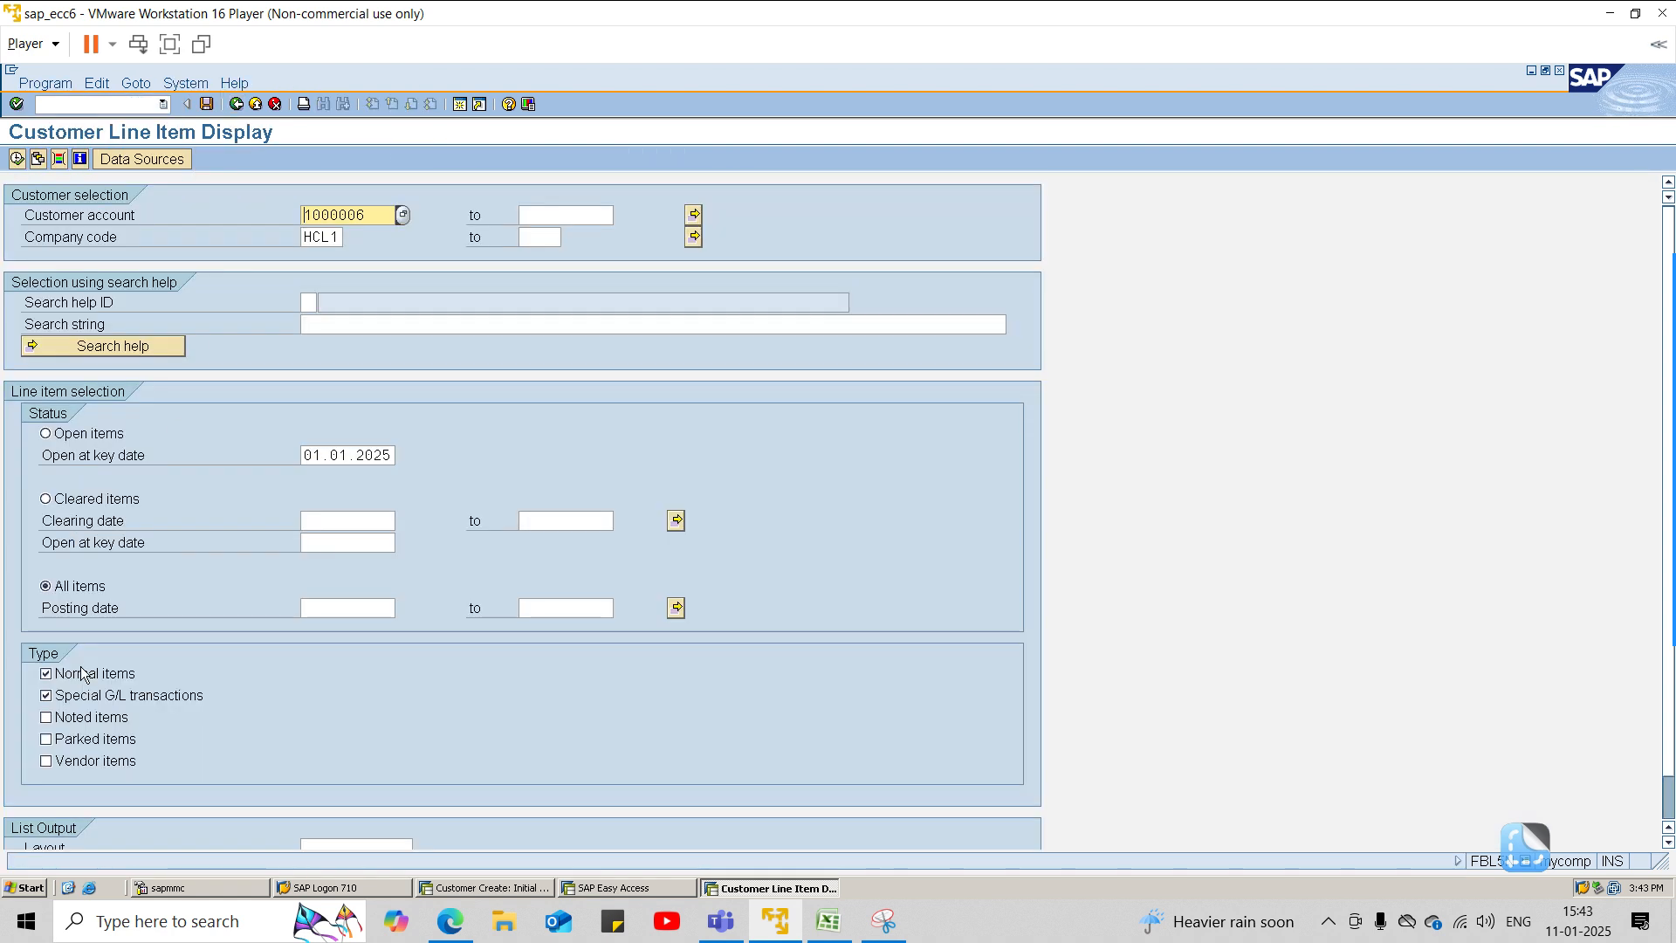
{"action": "left_click", "coordinate": [17, 158]}
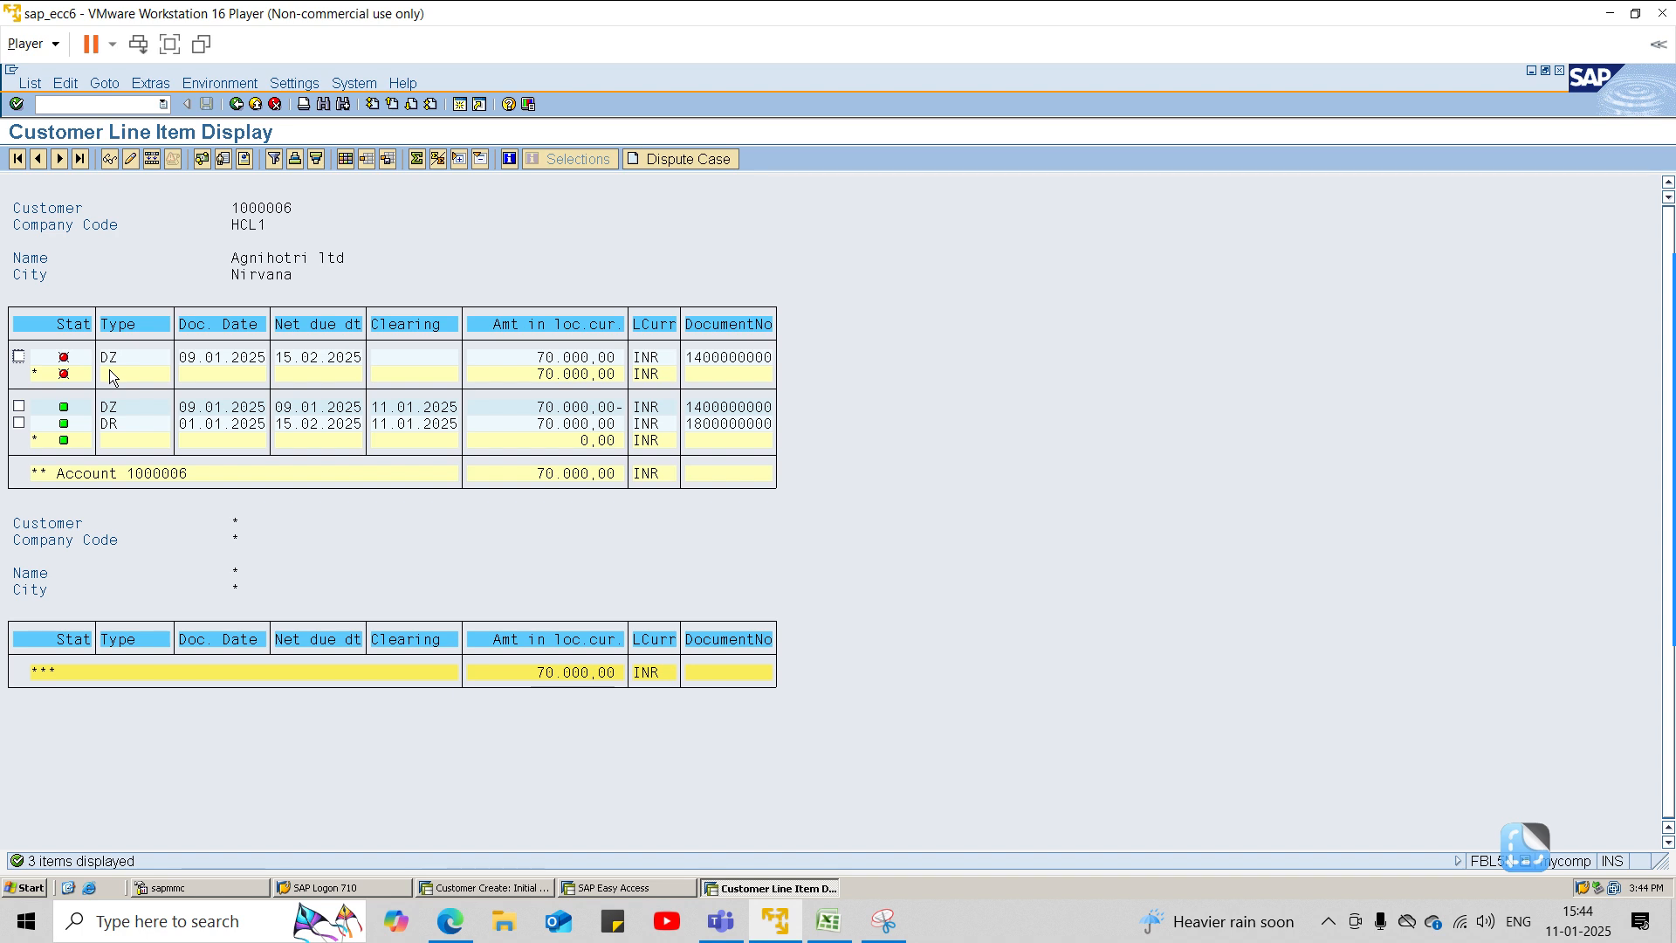
Step: Open F-33 - Discounting under Bill of Exchange and set its document date to 11.01.2025
{"action": "left_click", "coordinate": [672, 888]}
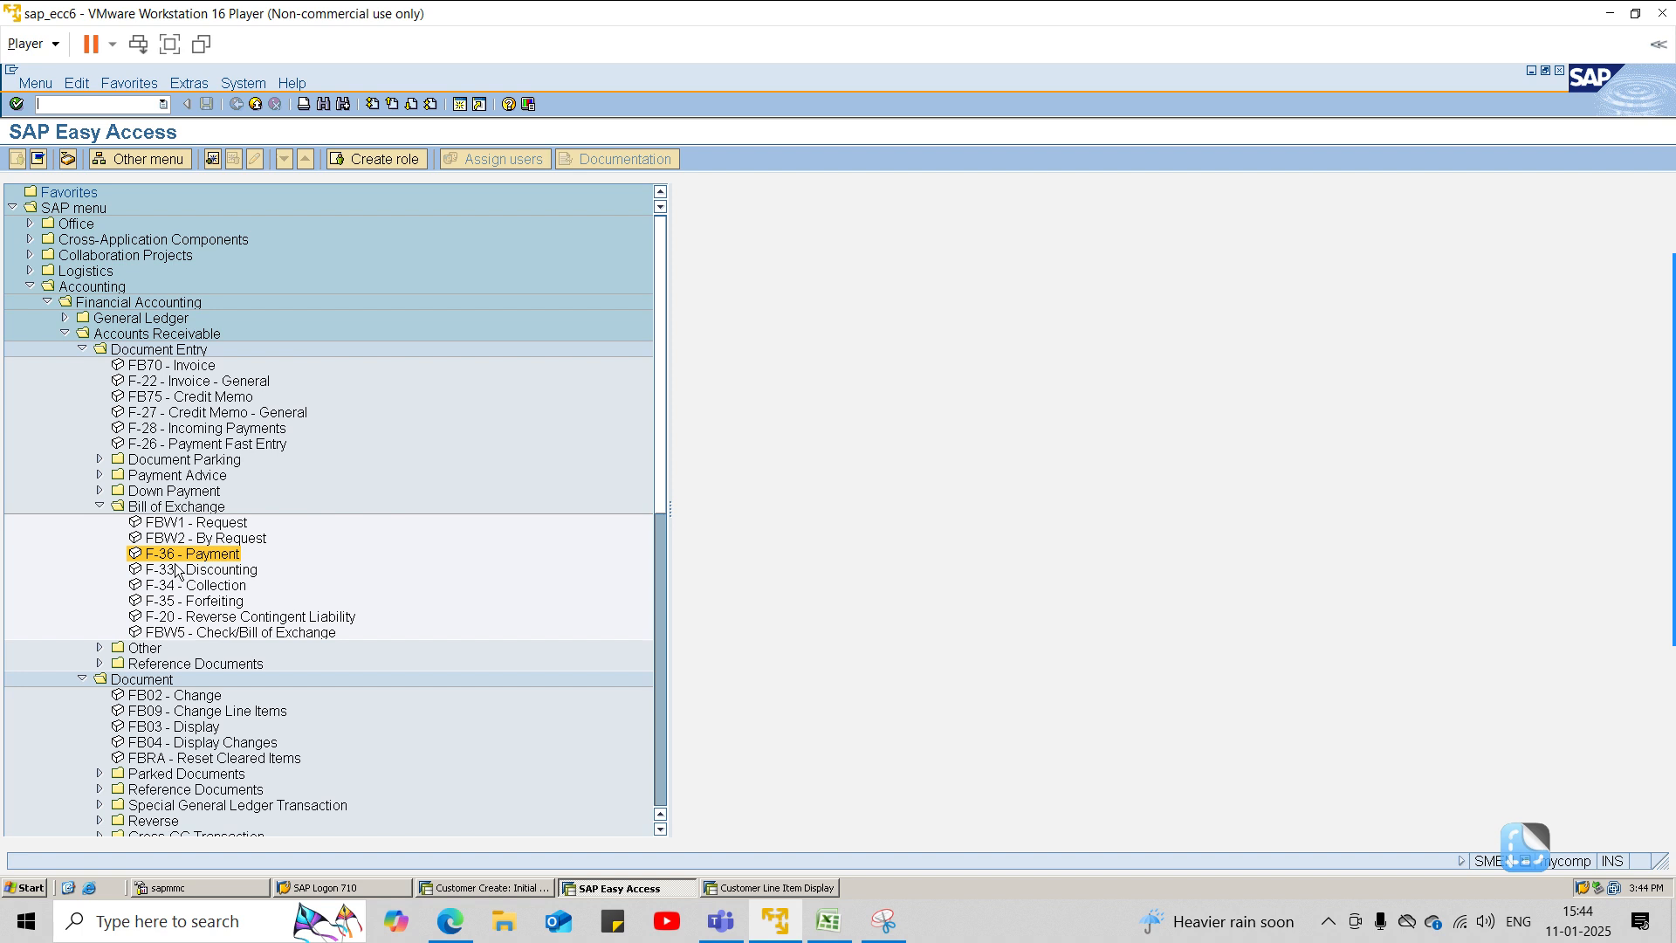
{"action": "double_click", "coordinate": [178, 569]}
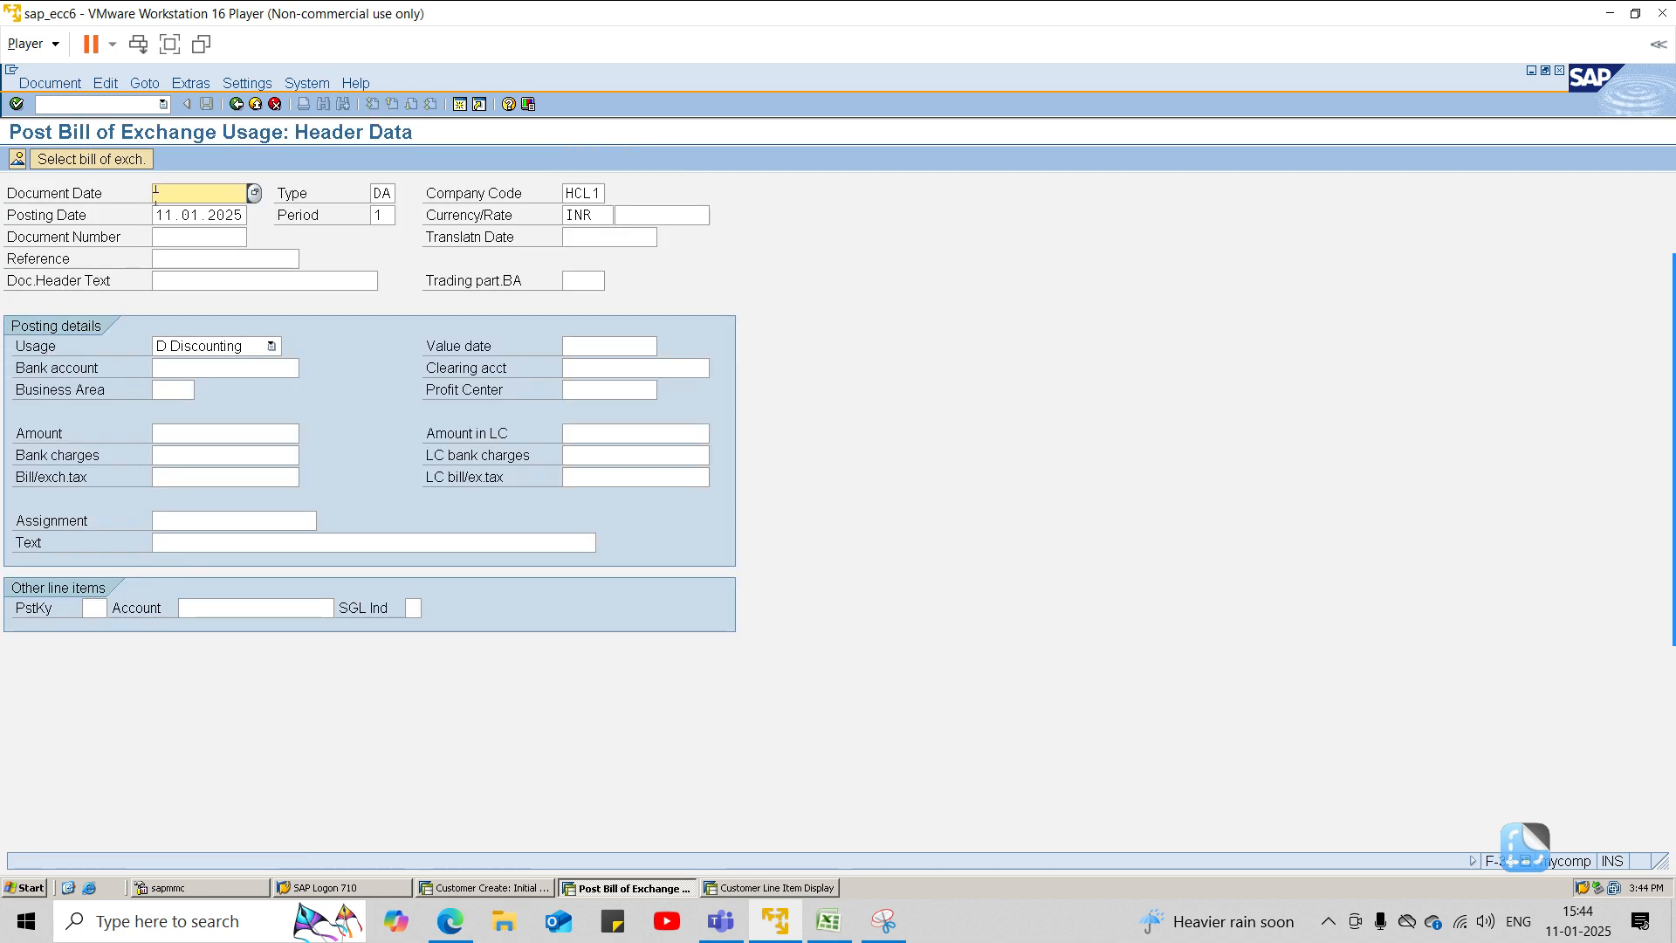
{"action": "type", "text": "11.01.2025"}
{"action": "key", "text": "Tab"}
{"action": "key", "text": "Tab"}
{"action": "key", "text": "Tab"}
{"action": "key", "text": "Tab"}
{"action": "key", "text": "Tab"}
{"action": "key", "text": "Tab"}
{"action": "key", "text": "Tab"}
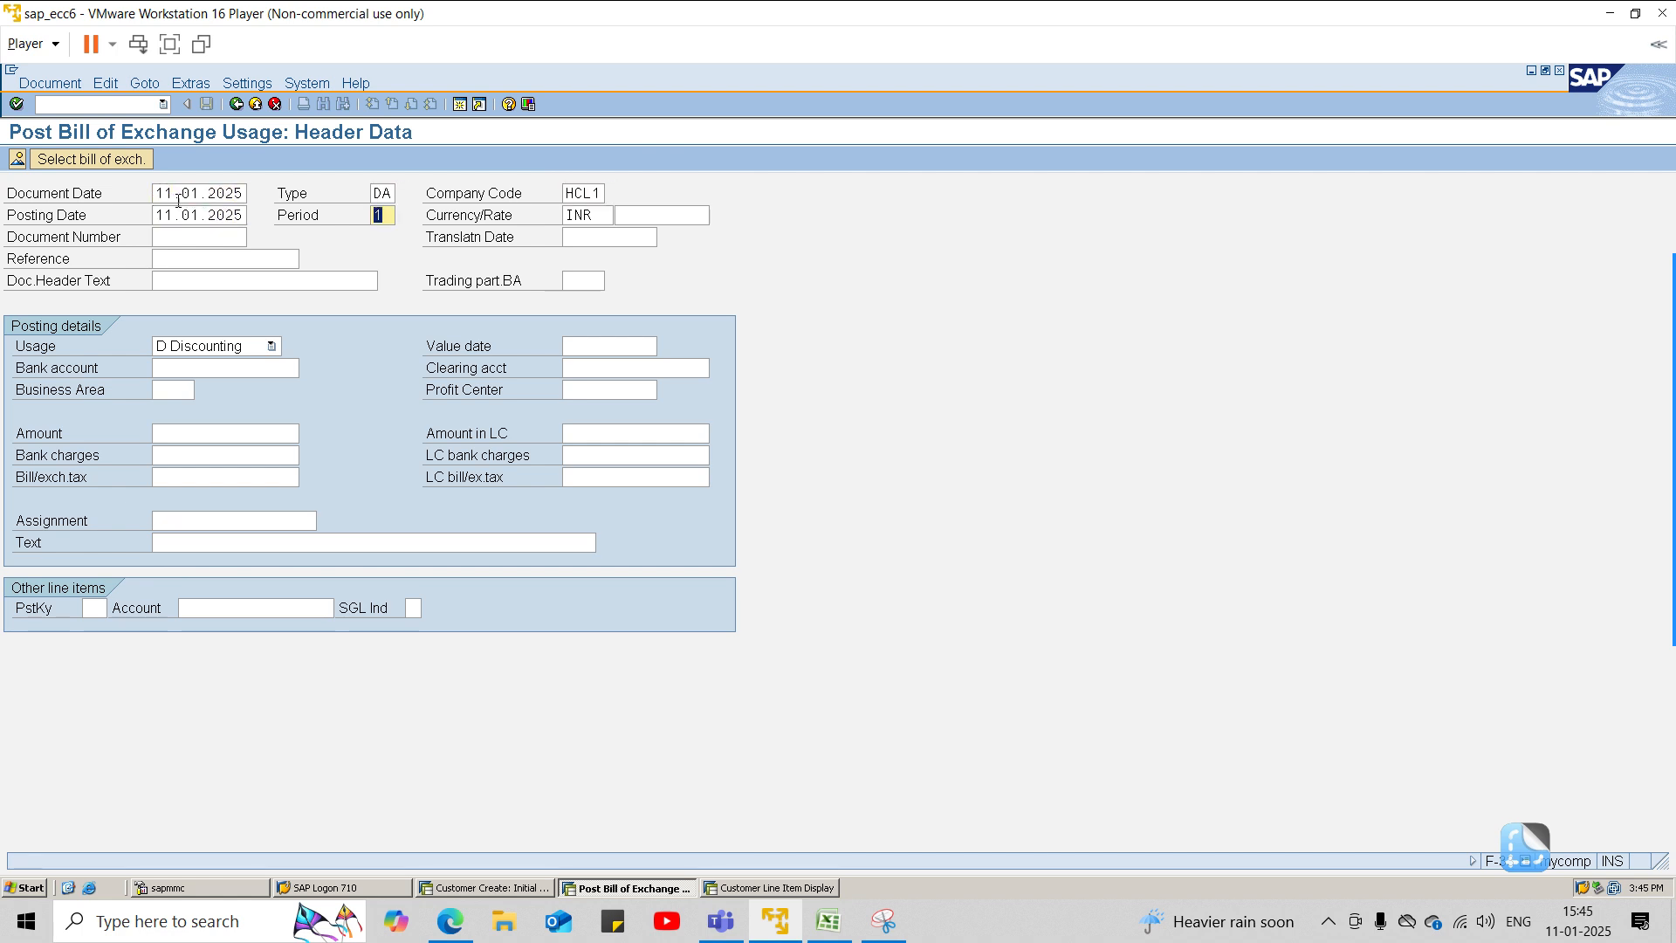
Step: Copy the open DZ item's document number from the customer line item display into the discounting entry's Document Number
{"action": "left_click", "coordinate": [784, 889]}
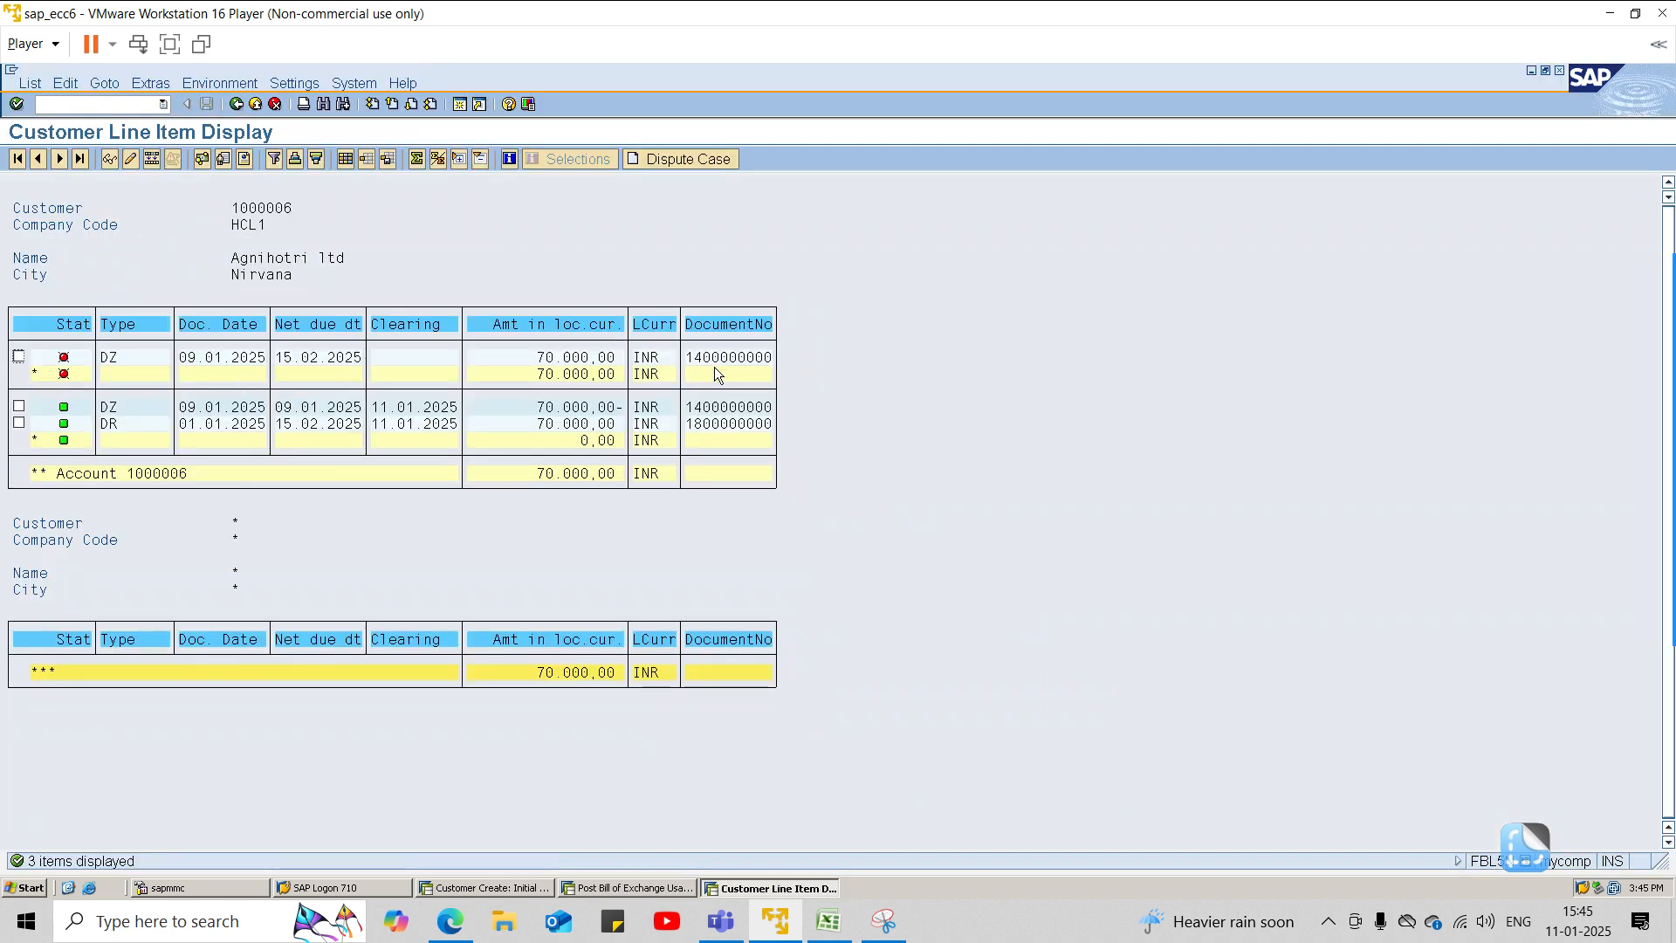
{"action": "left_click_drag", "start_coordinate": [687, 357], "coordinate": [777, 358]}
{"action": "key", "text": "ctrl+c"}
{"action": "key", "text": "alt+Tab"}
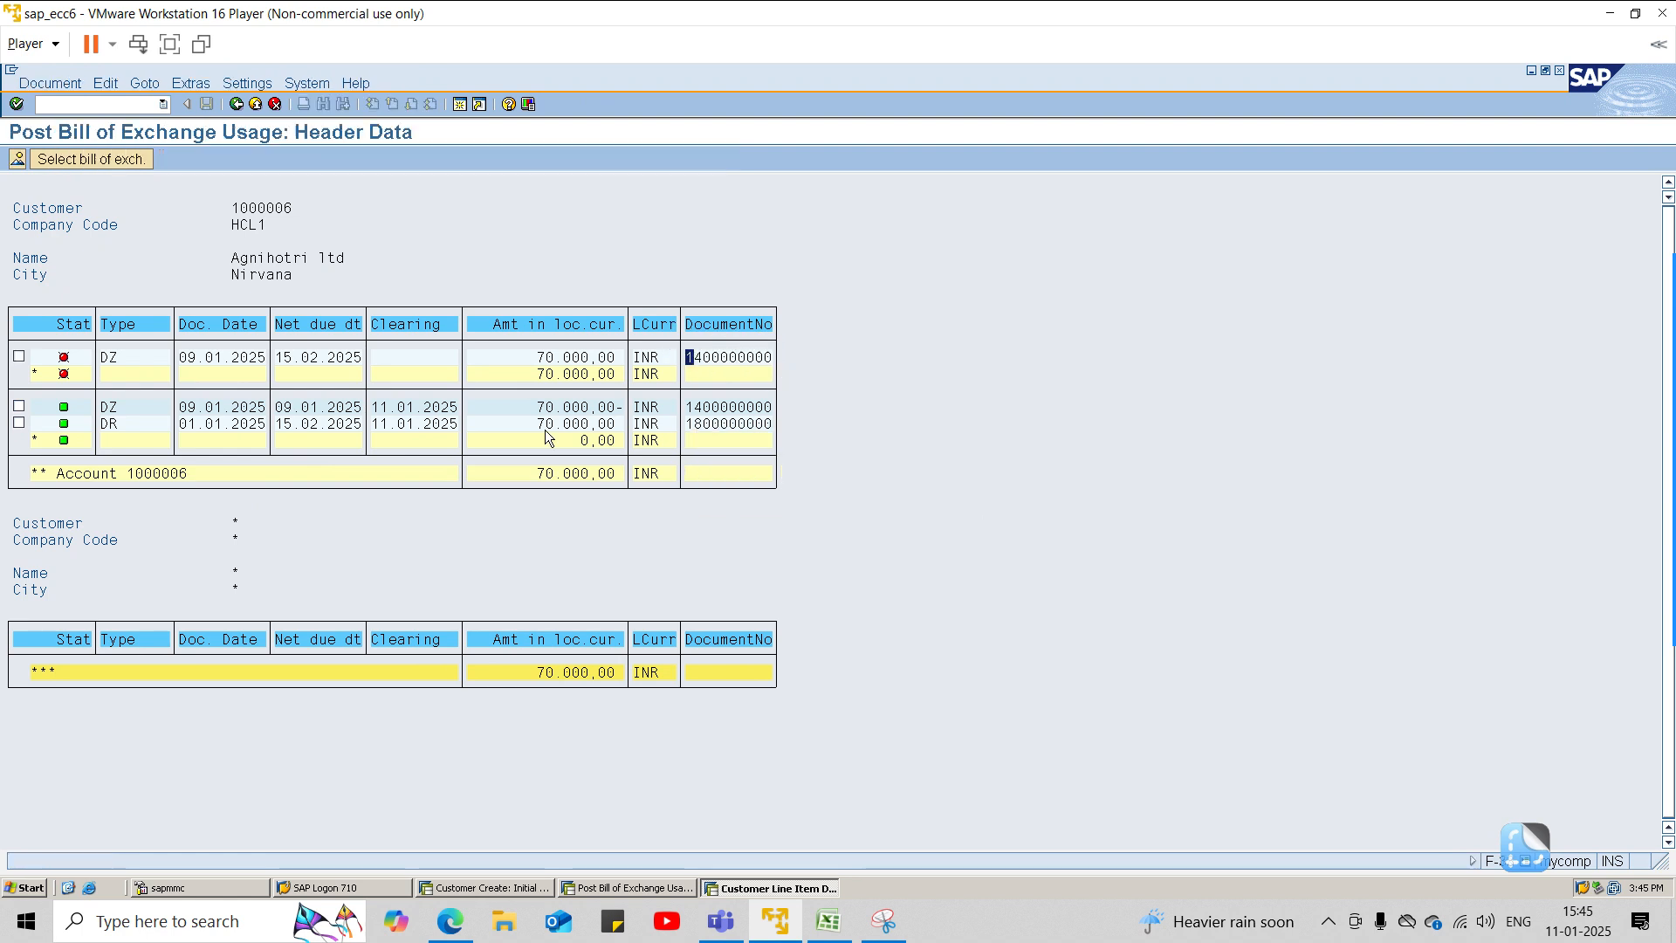
{"action": "key", "text": "ctrl+v"}
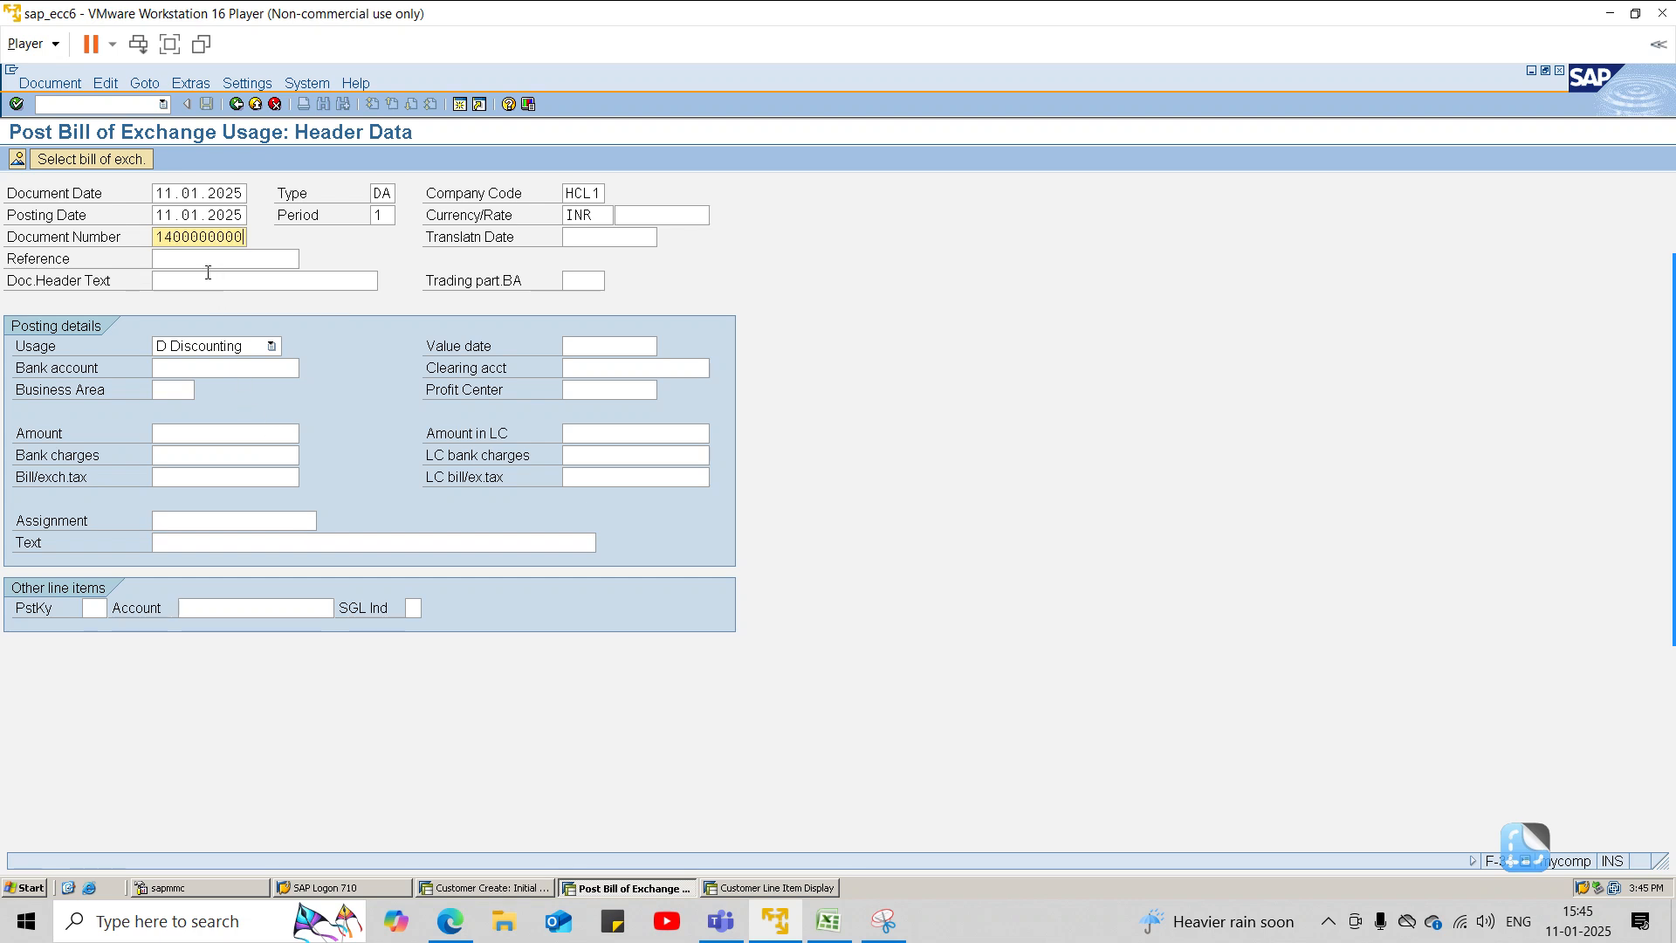
Step: Set the discounting entry's Doc.Header Text to "Pay recd frm bankin ex be"
{"action": "left_click", "coordinate": [200, 284]}
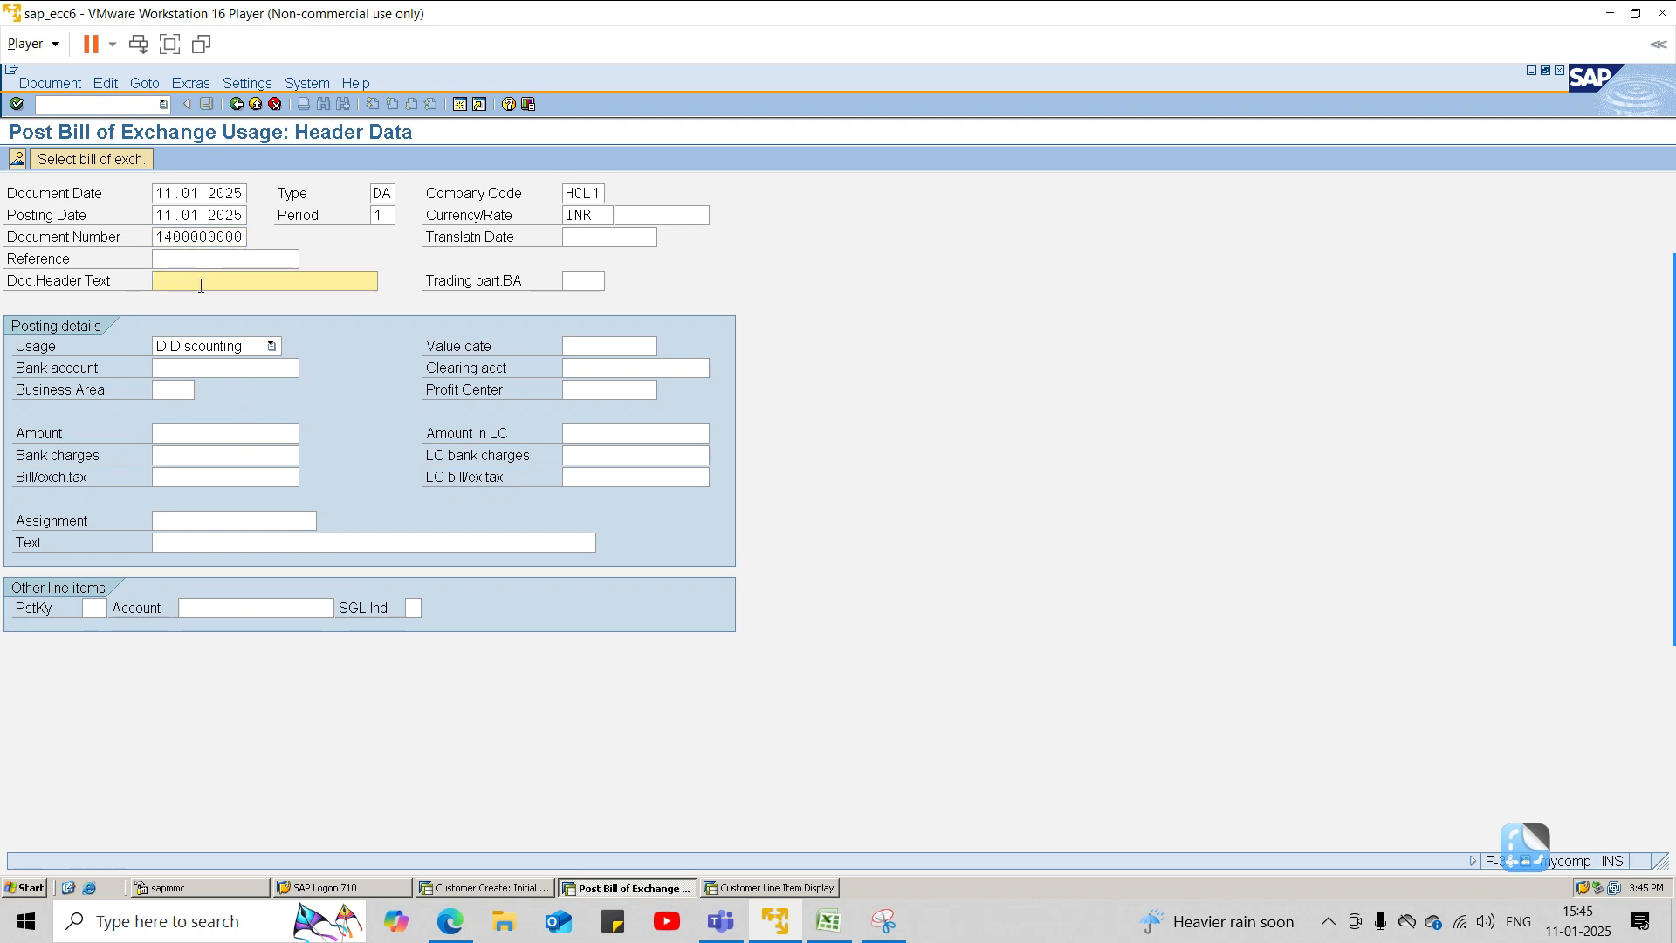
{"action": "type", "text": "Pay recd fro,m ba"}
{"action": "key", "text": "BackSpace"}
{"action": "key", "text": "BackSpace"}
{"action": "key", "text": "BackSpace"}
{"action": "key", "text": "BackSpace"}
{"action": "type", "text": "bankin e"}
{"action": "key", "text": "BackSpace"}
{"action": "type", "text": "xc"}
{"action": "key", "text": "BackSpace"}
{"action": "type", "text": "excha"}
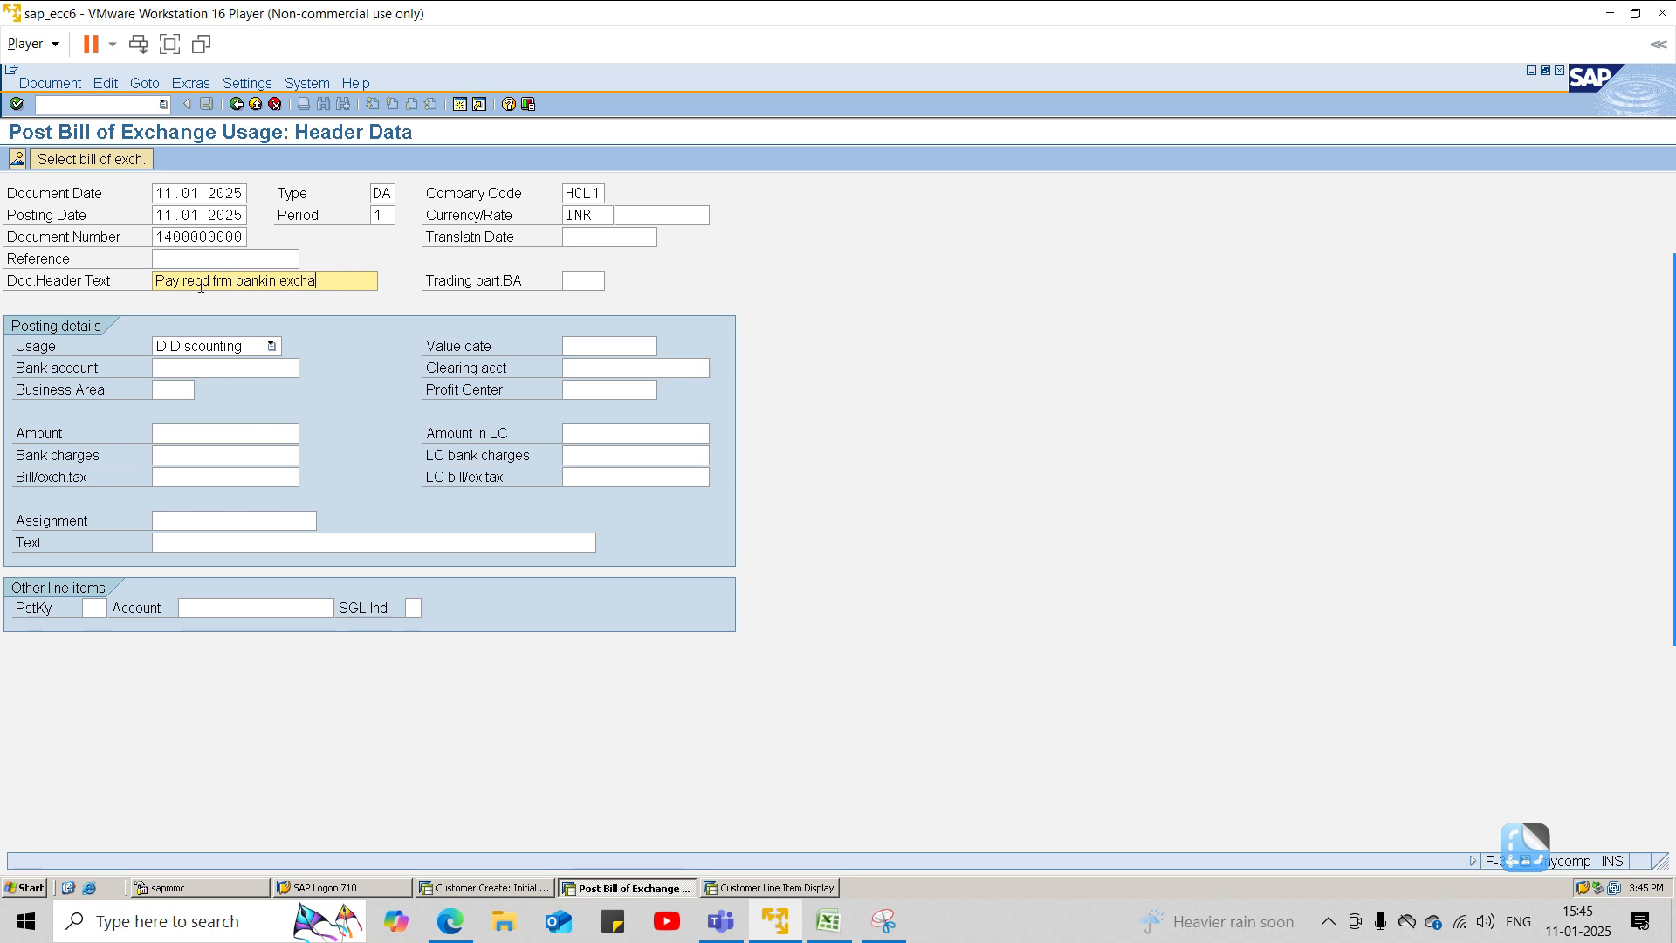
{"action": "key", "text": "BackSpace"}
{"action": "key", "text": "BackSpace"}
{"action": "key", "text": "BackSpace"}
{"action": "type", "text": "of"}
{"action": "key", "text": "BackSpace"}
{"action": "type", "text": "b"}
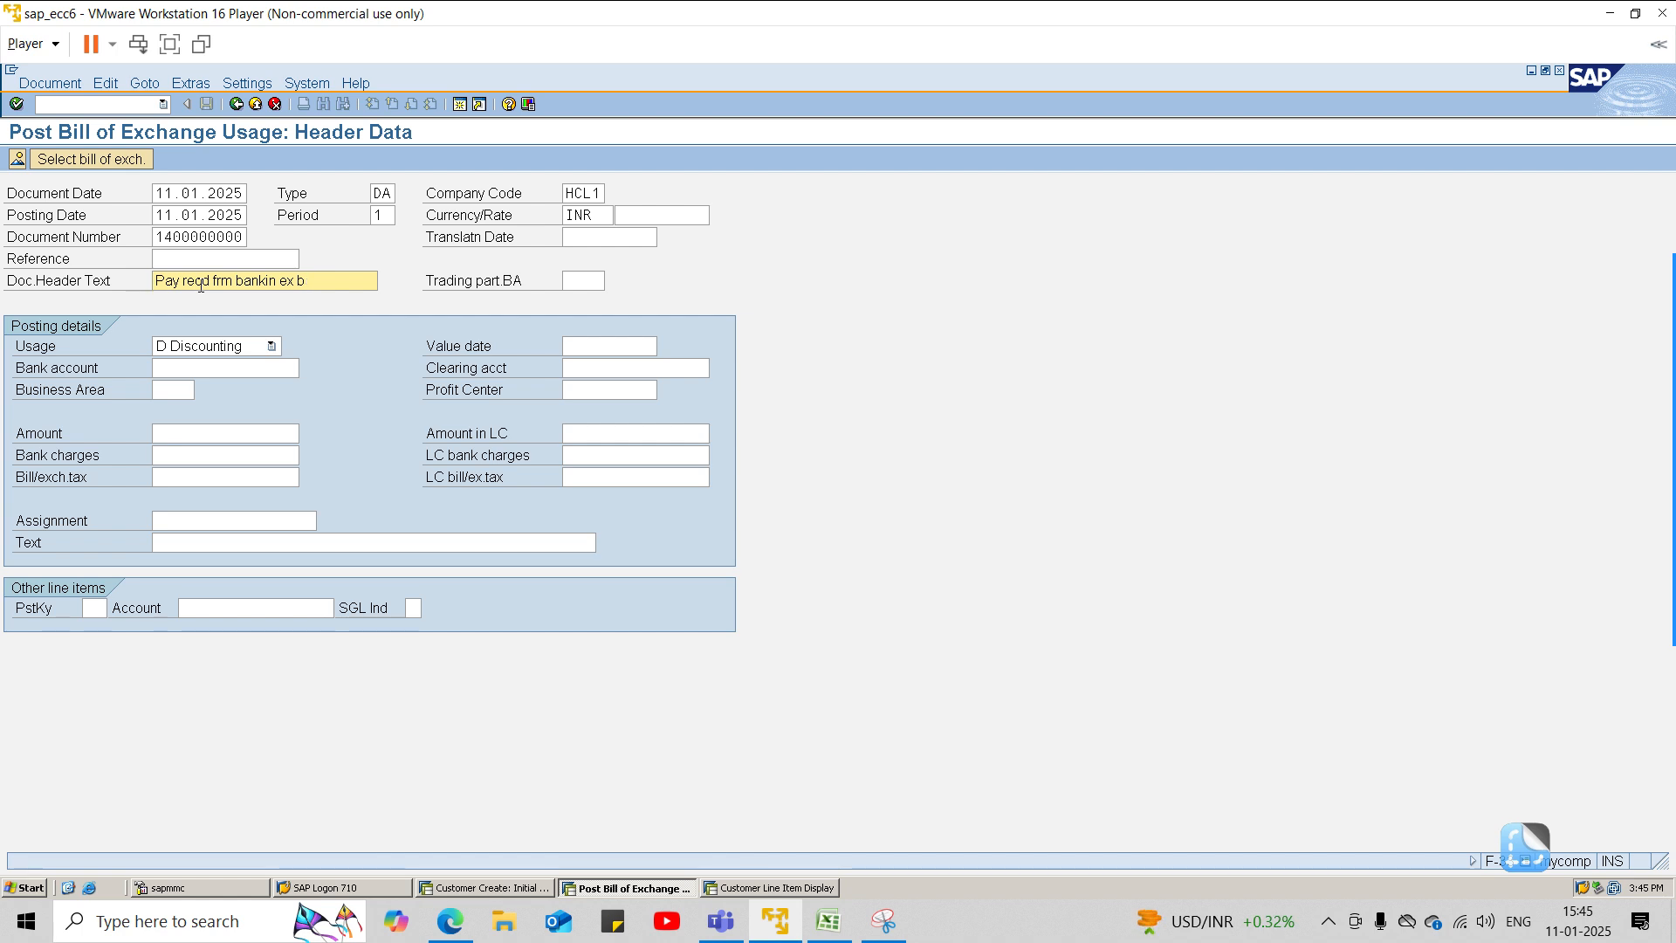
{"action": "type", "text": "e"}
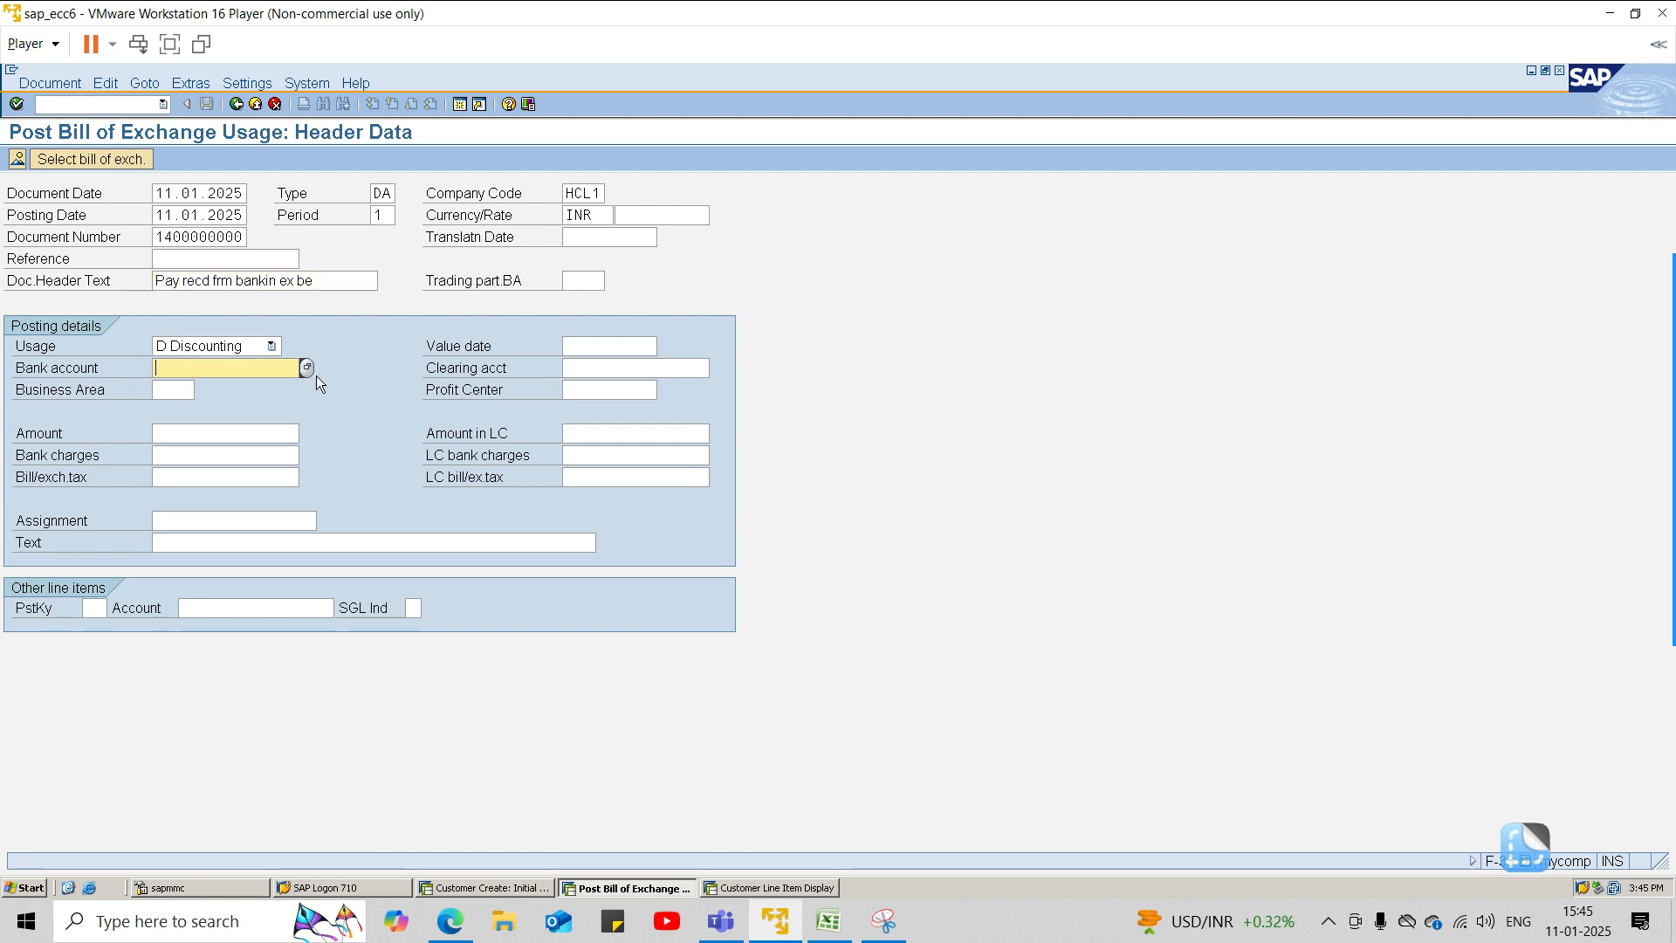
Step: Look up the G/L accounts and choose 102, Incoming SBI Bank a/c, as the Bank account
{"action": "left_click", "coordinate": [307, 367]}
{"action": "left_click", "coordinate": [34, 427]}
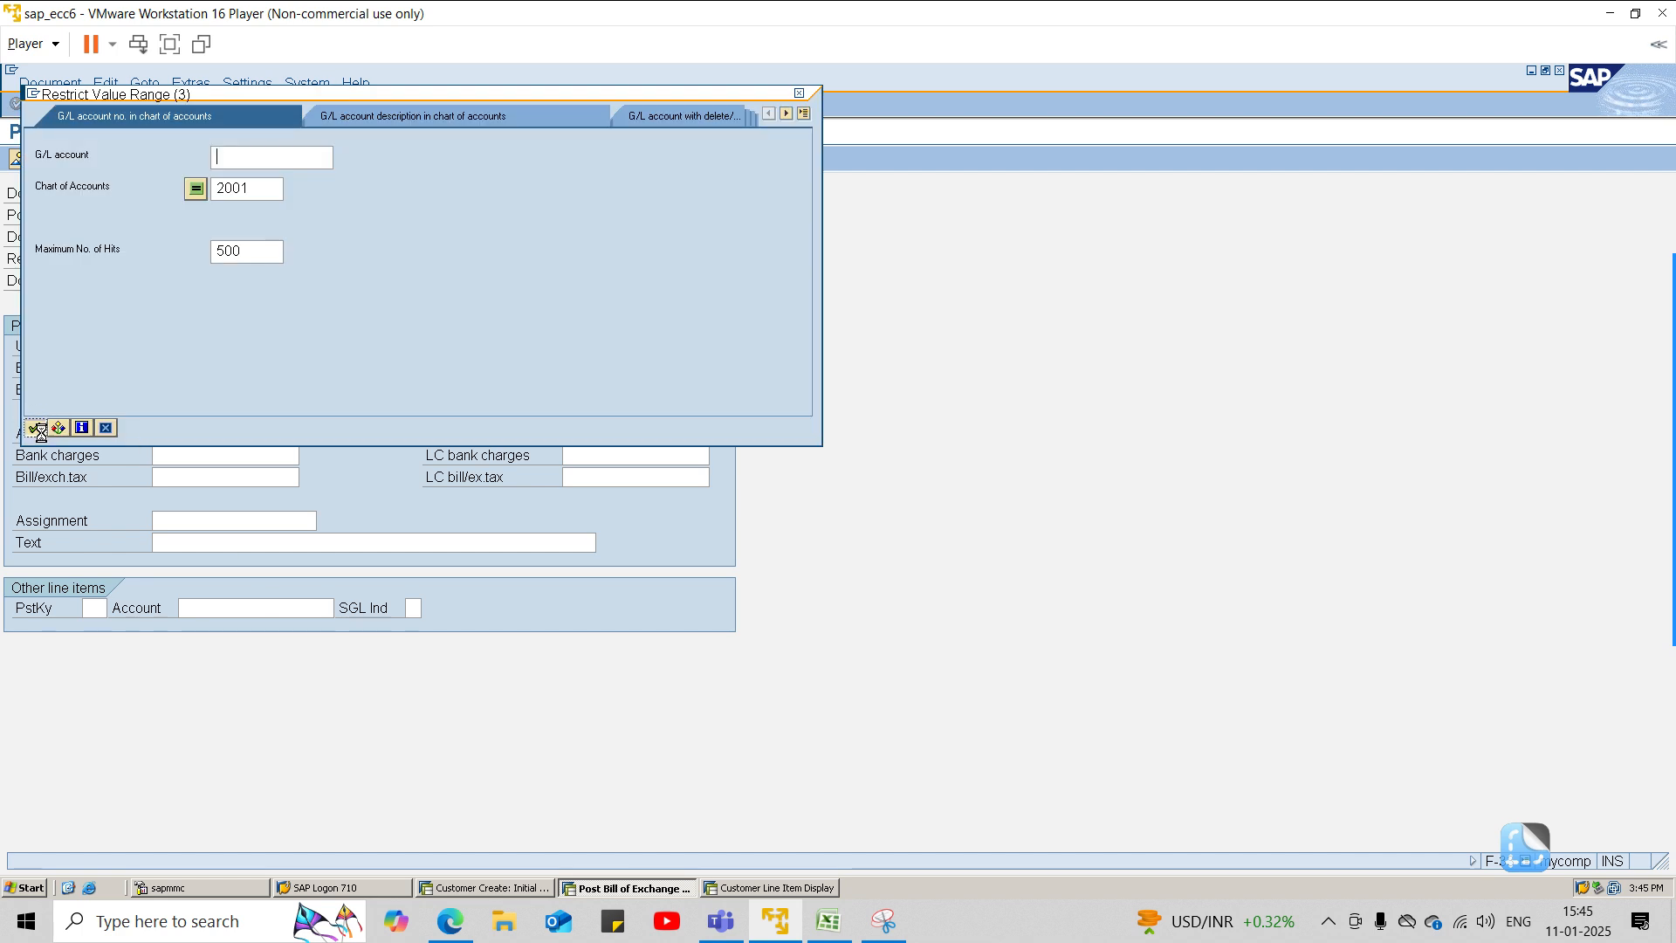
{"action": "left_click", "coordinate": [168, 227]}
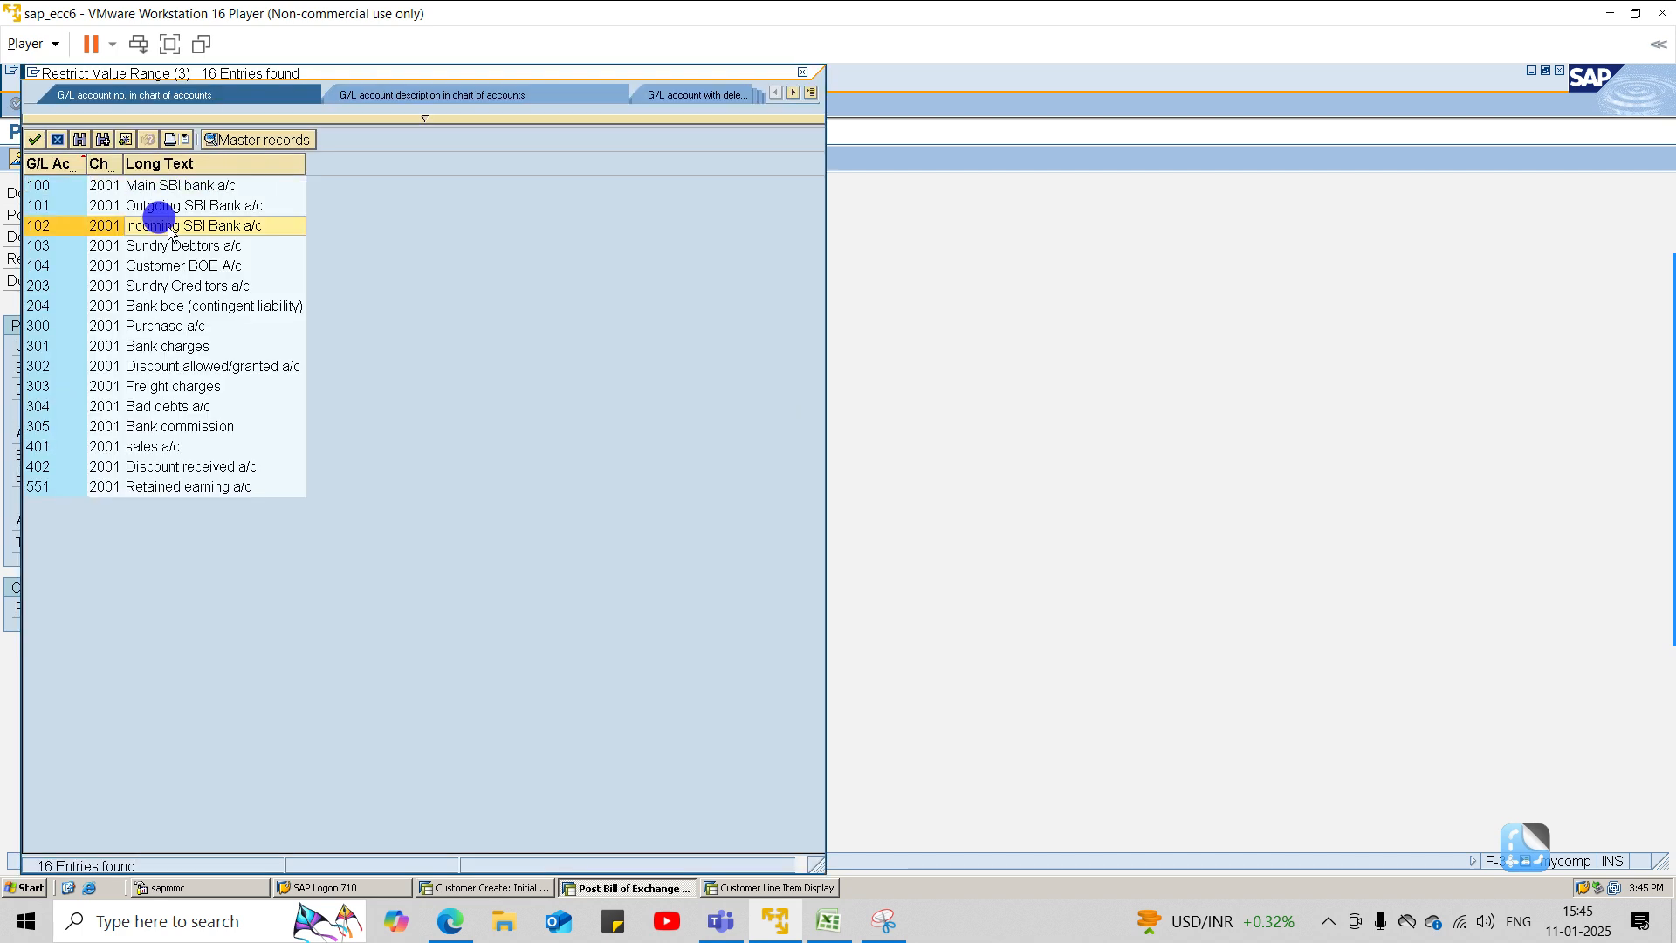
{"action": "double_click", "coordinate": [168, 227]}
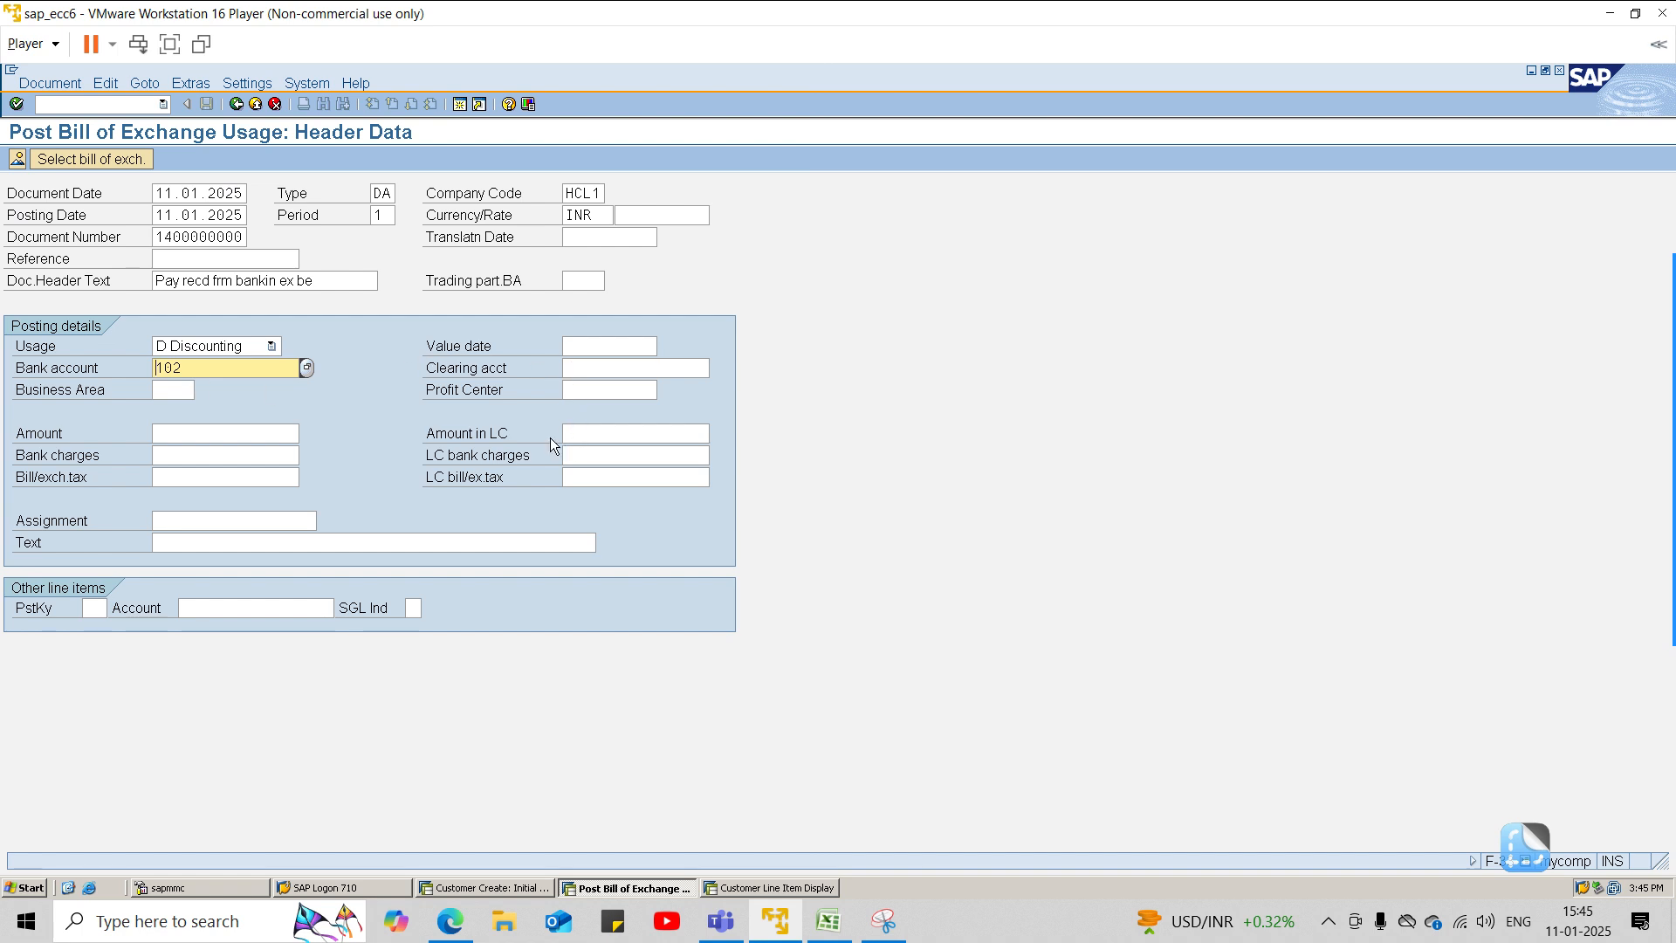
Step: Set the discounting Amount to 65000 and paste "Text Pay recd frm bankin" as the posting text
{"action": "left_click", "coordinate": [207, 438]}
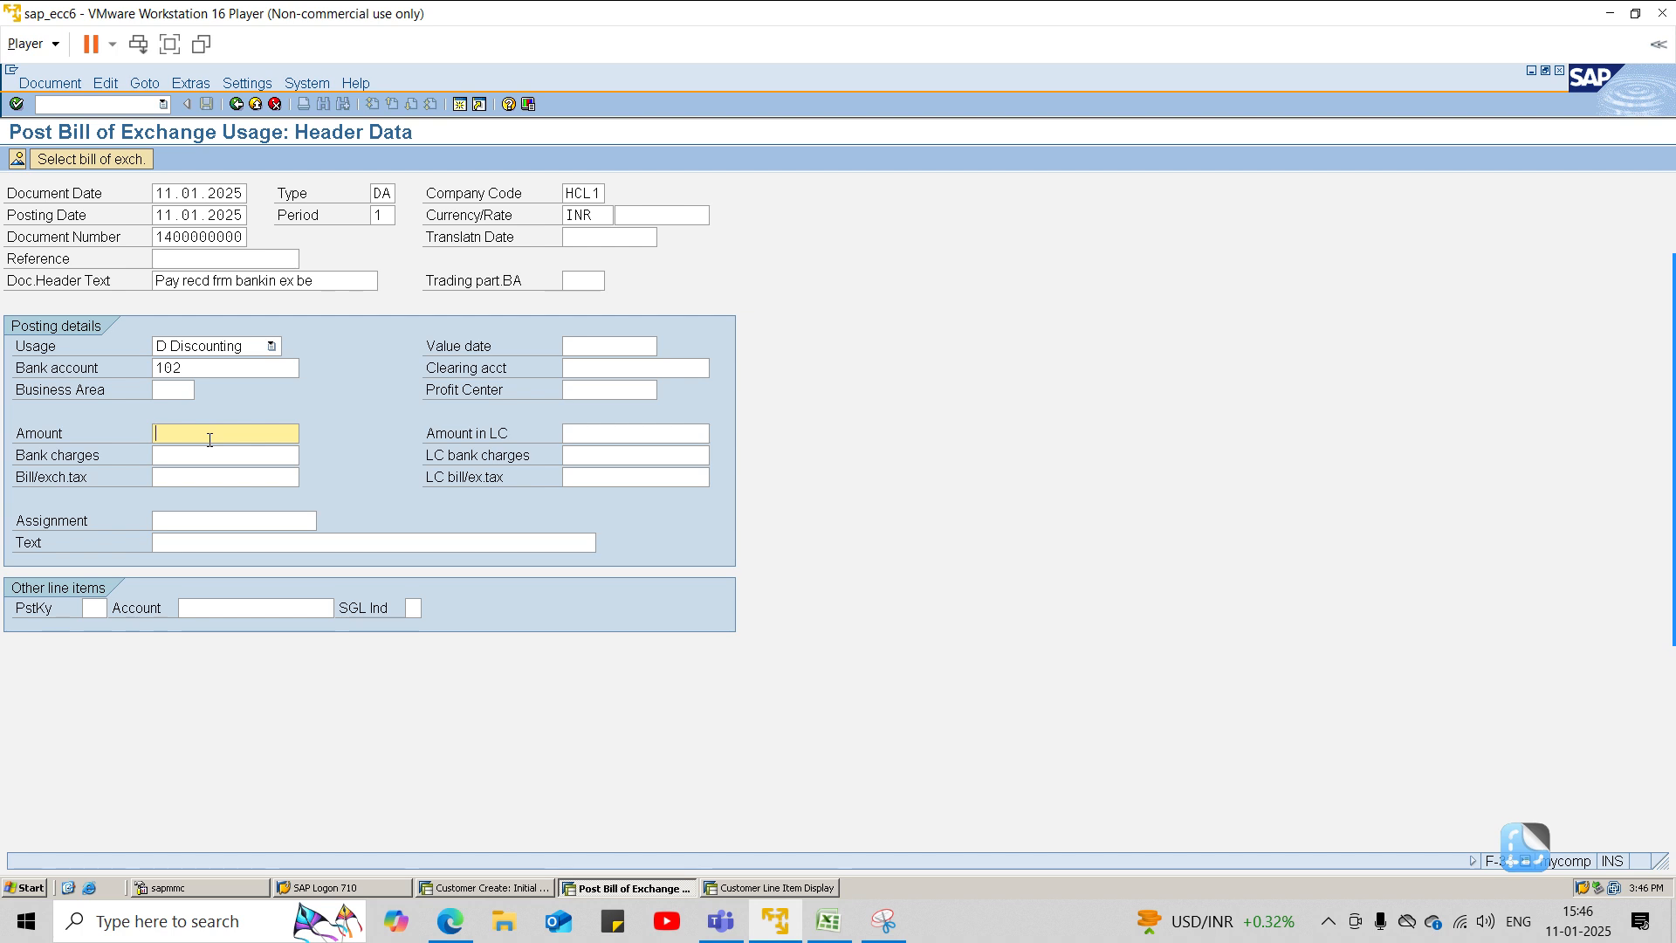
{"action": "type", "text": "65000"}
{"action": "left_click", "coordinate": [324, 280]}
{"action": "left_click", "coordinate": [212, 541]}
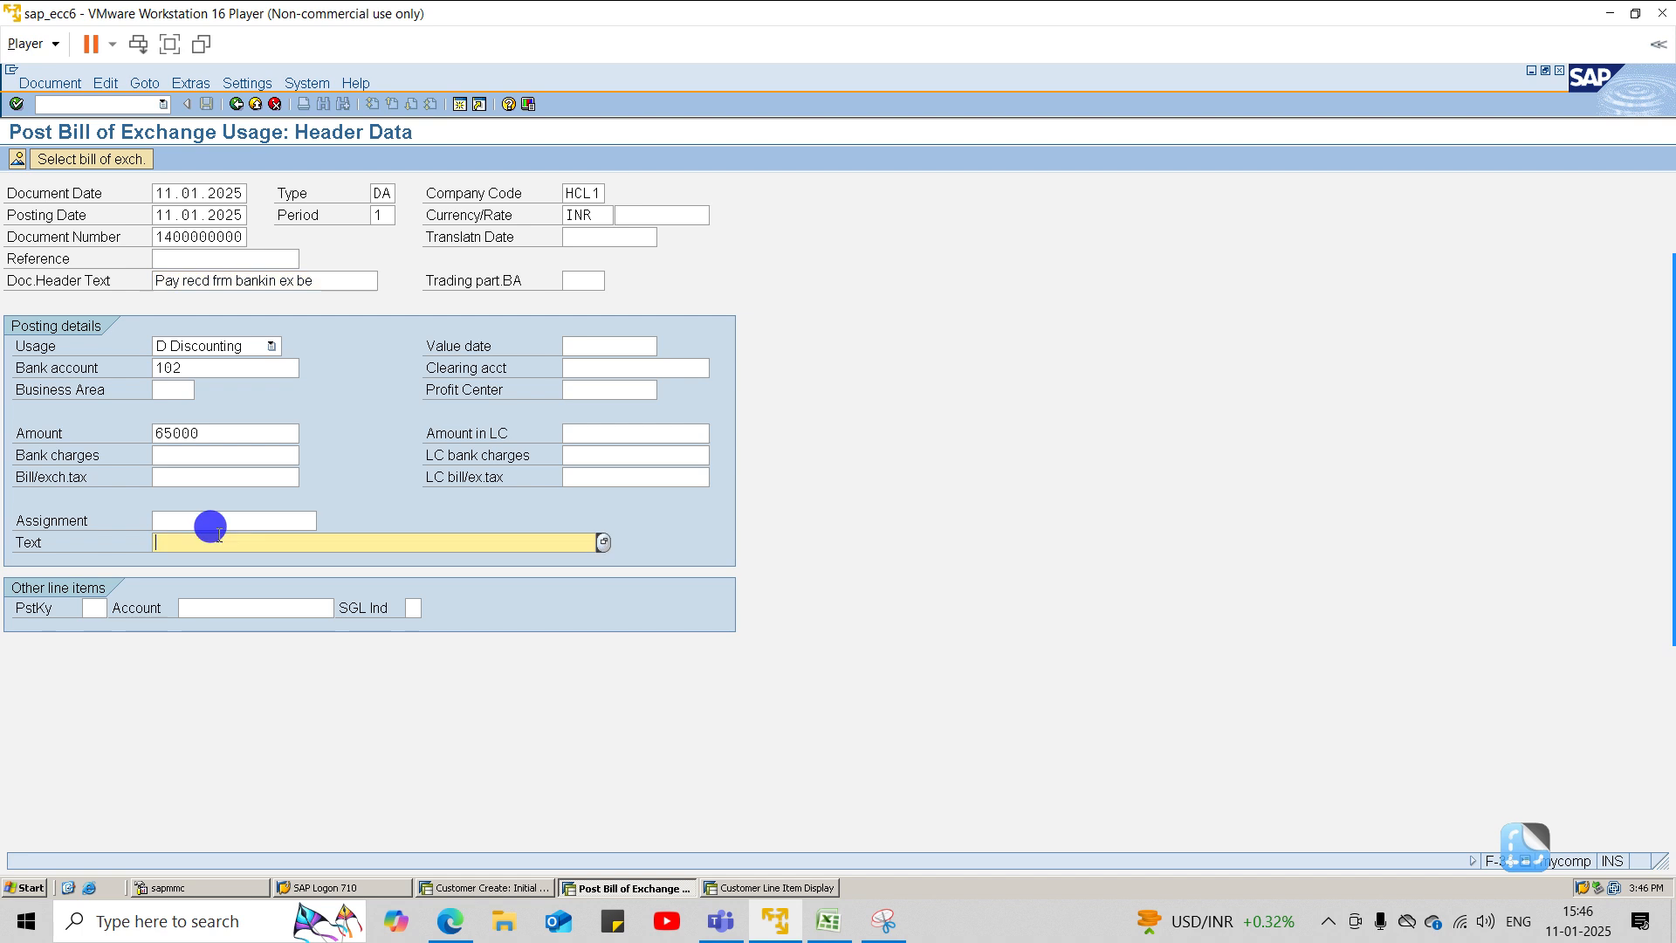
{"action": "key", "text": "ctrl+v"}
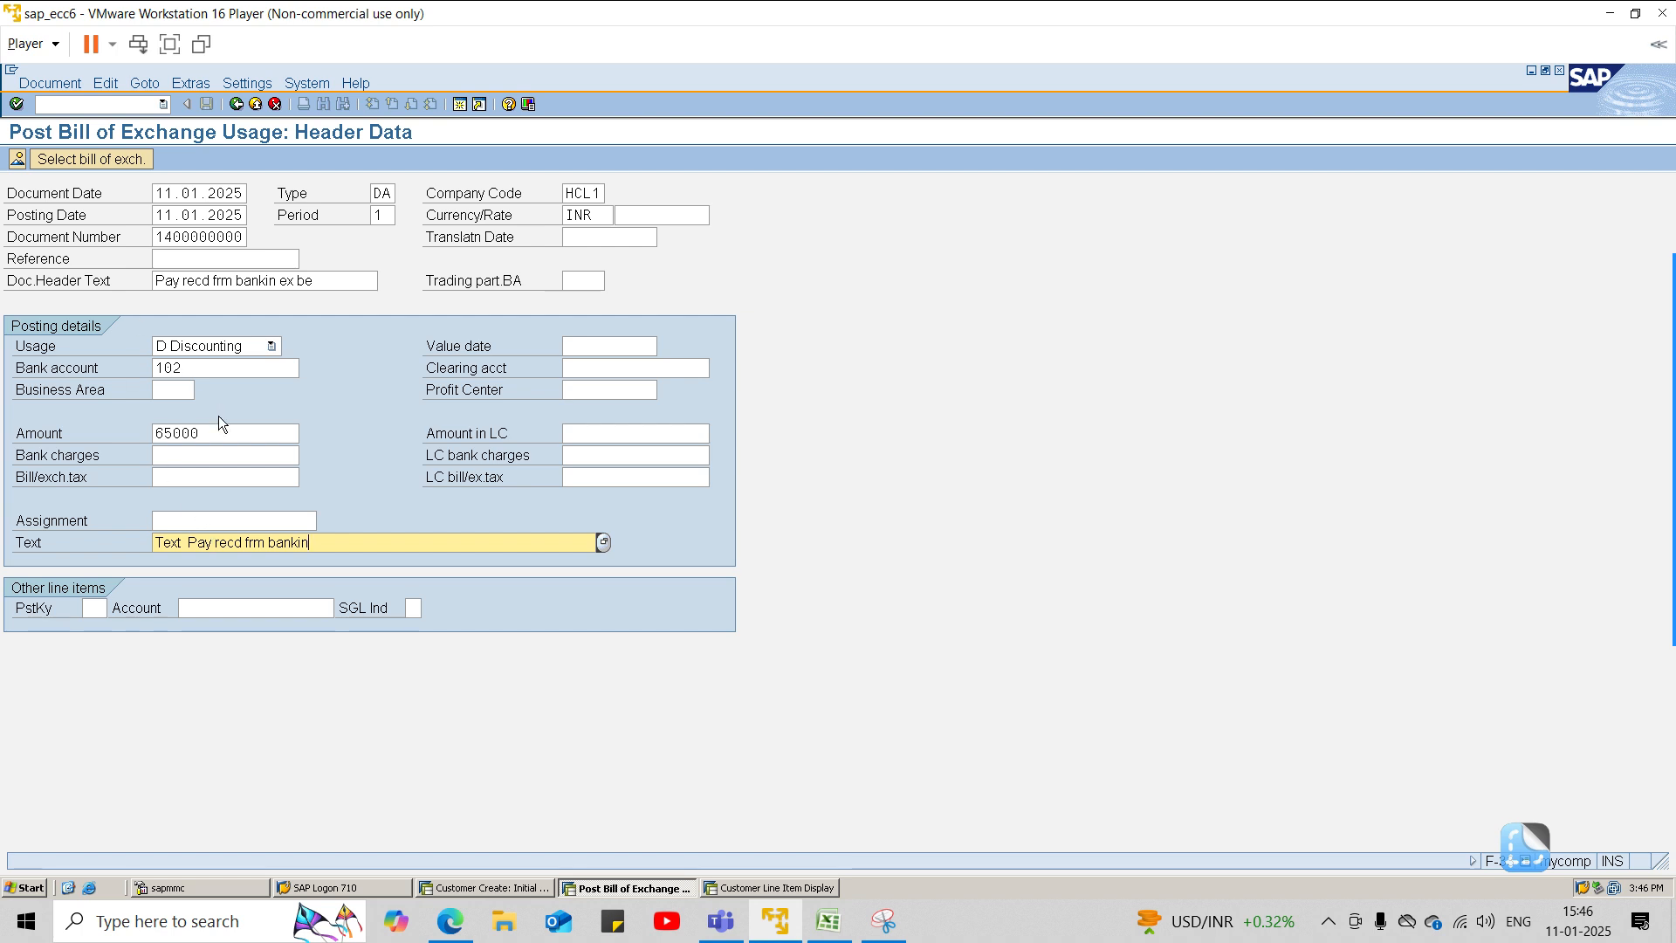
Step: Try to continue to the bill of exchange selection, clear the Document Number, and submit the header again
{"action": "left_click", "coordinate": [124, 159]}
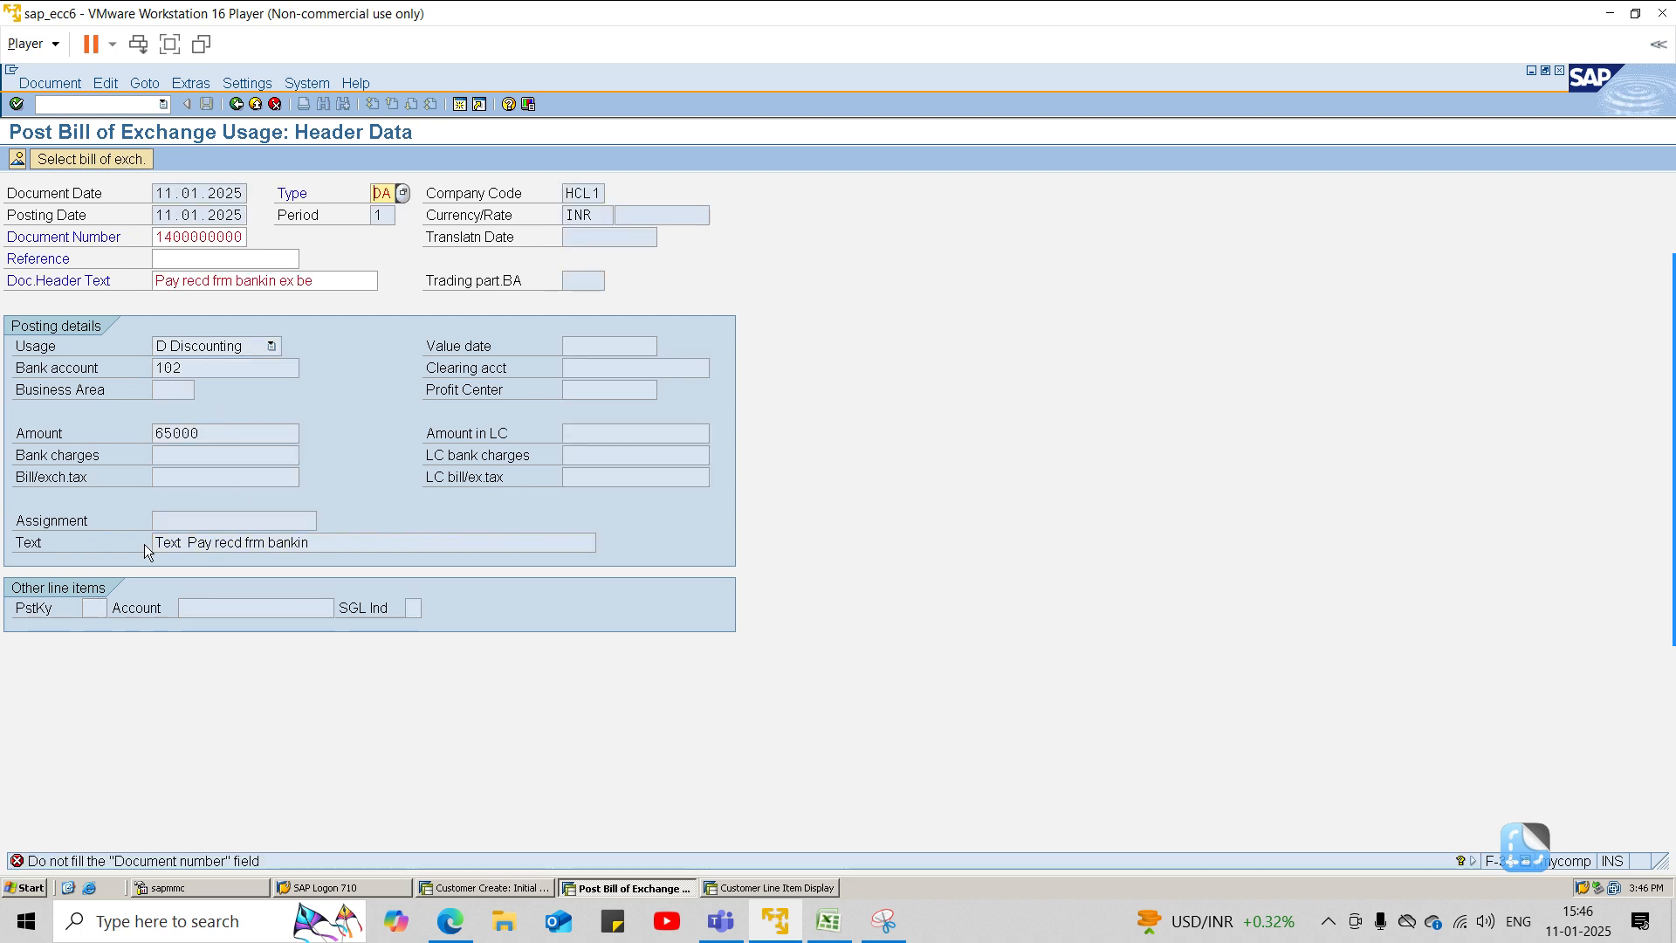
{"action": "left_click", "coordinate": [241, 237]}
{"action": "key", "text": "BackSpace"}
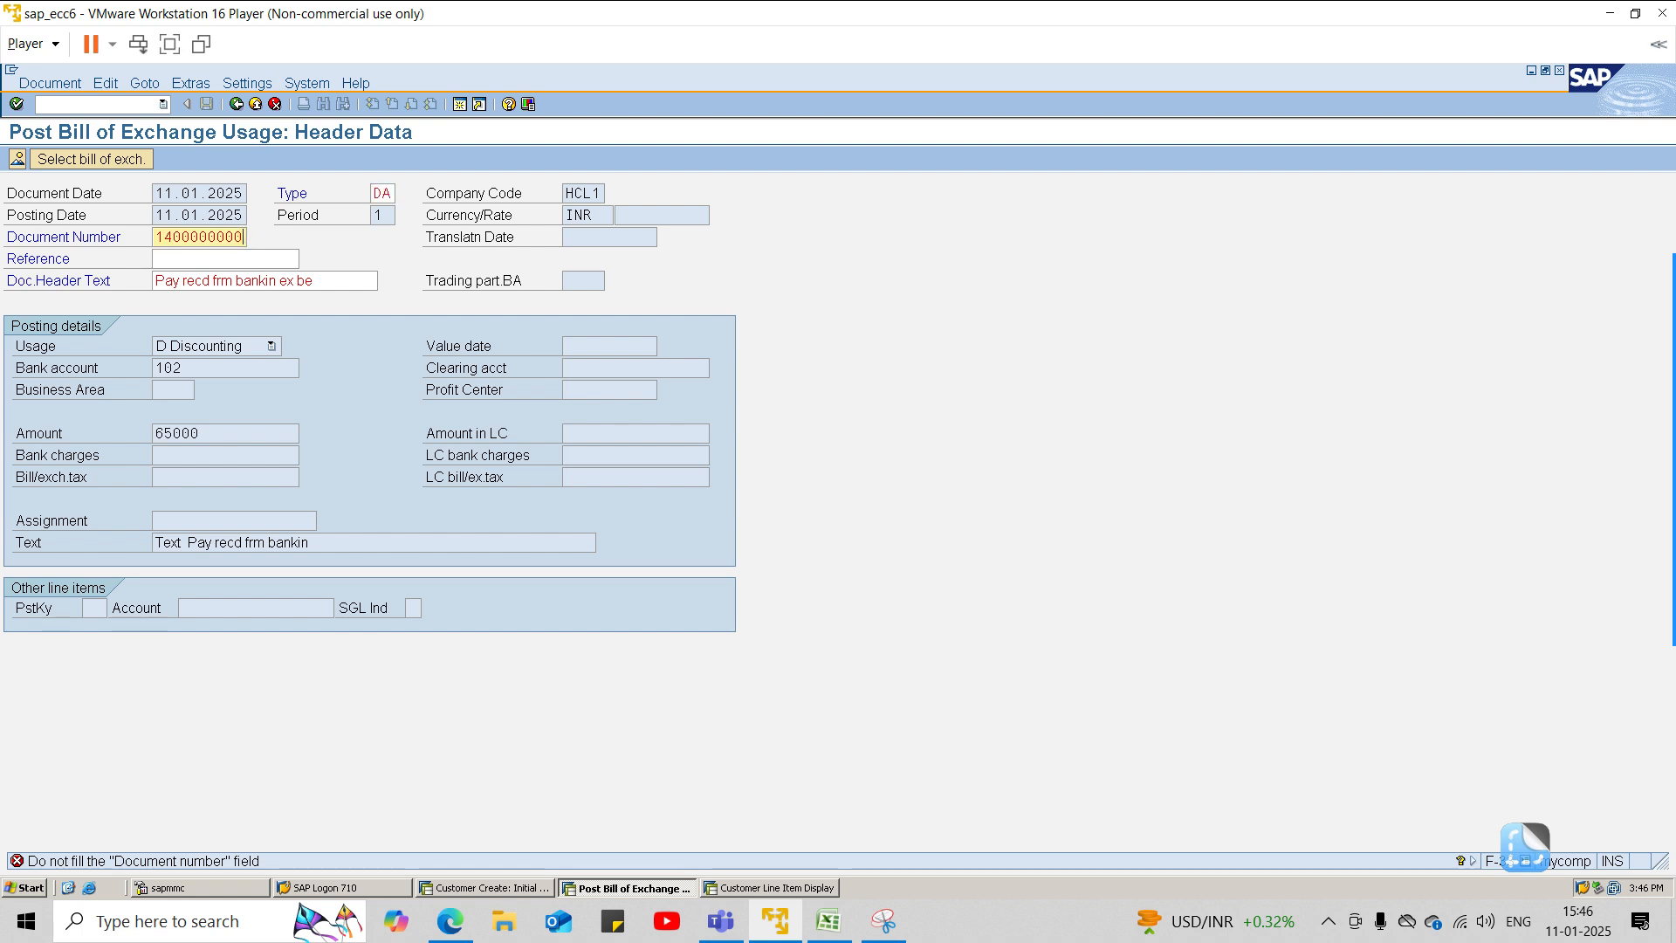
{"action": "key", "text": "BackSpace"}
{"action": "key", "text": "BackSpace"}
{"action": "key", "text": "BackSpace"}
{"action": "key", "text": "BackSpace"}
{"action": "key", "text": "BackSpace"}
{"action": "key", "text": "BackSpace"}
{"action": "key", "text": "BackSpace"}
{"action": "key", "text": "BackSpace"}
{"action": "key", "text": "BackSpace"}
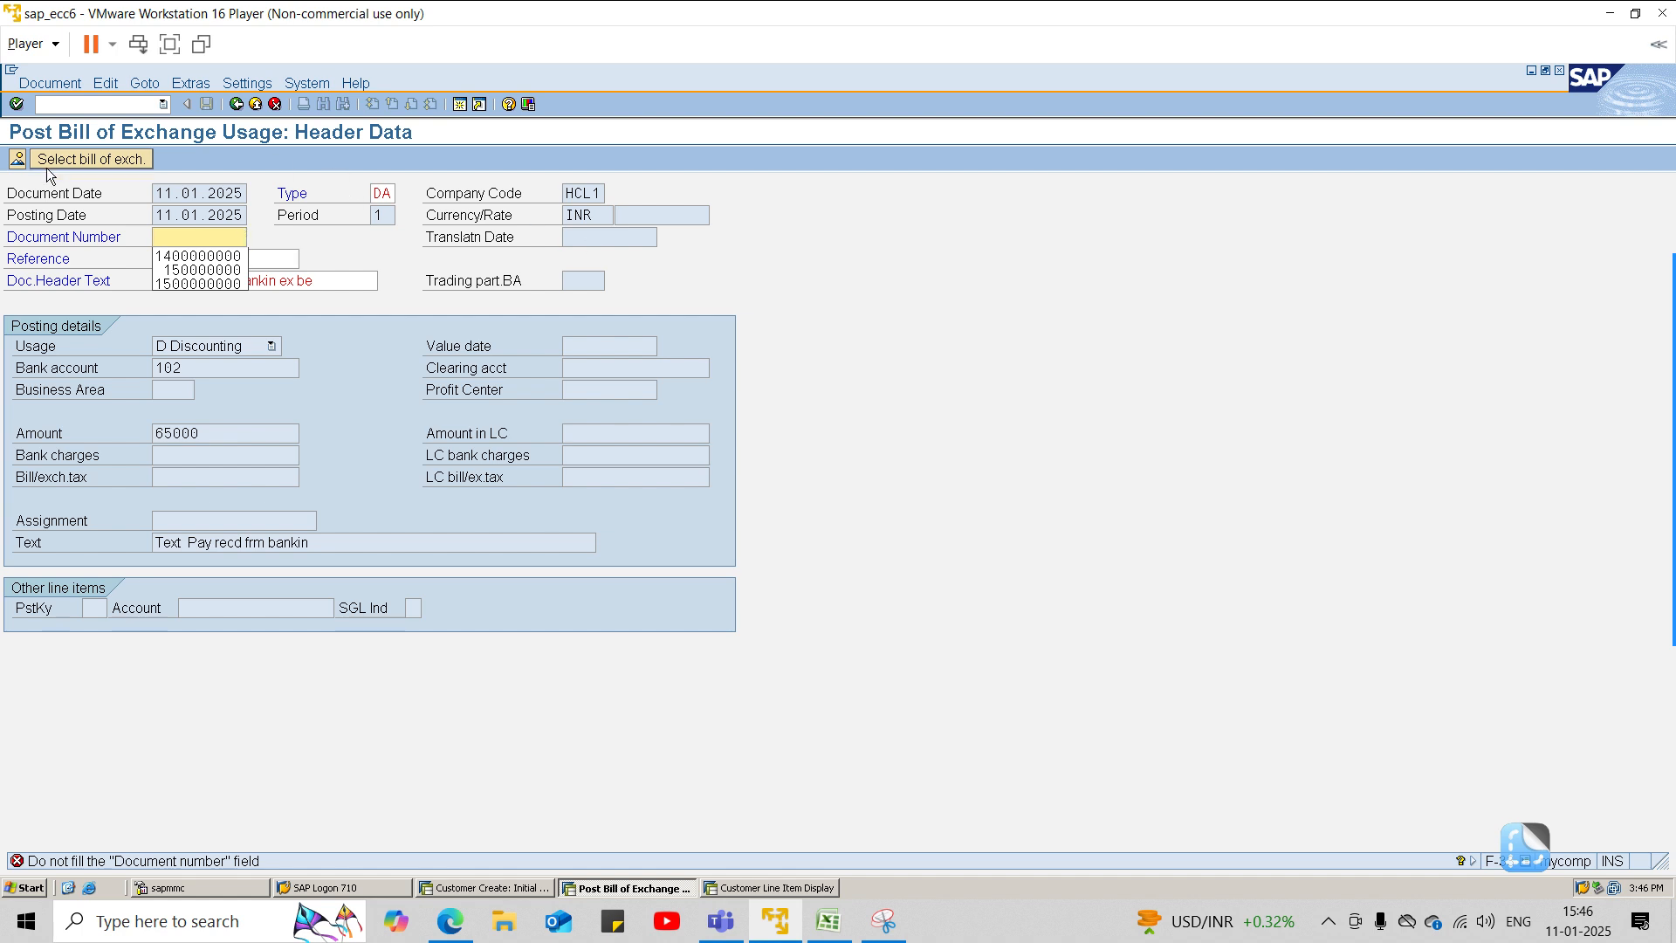
{"action": "key", "text": "Return"}
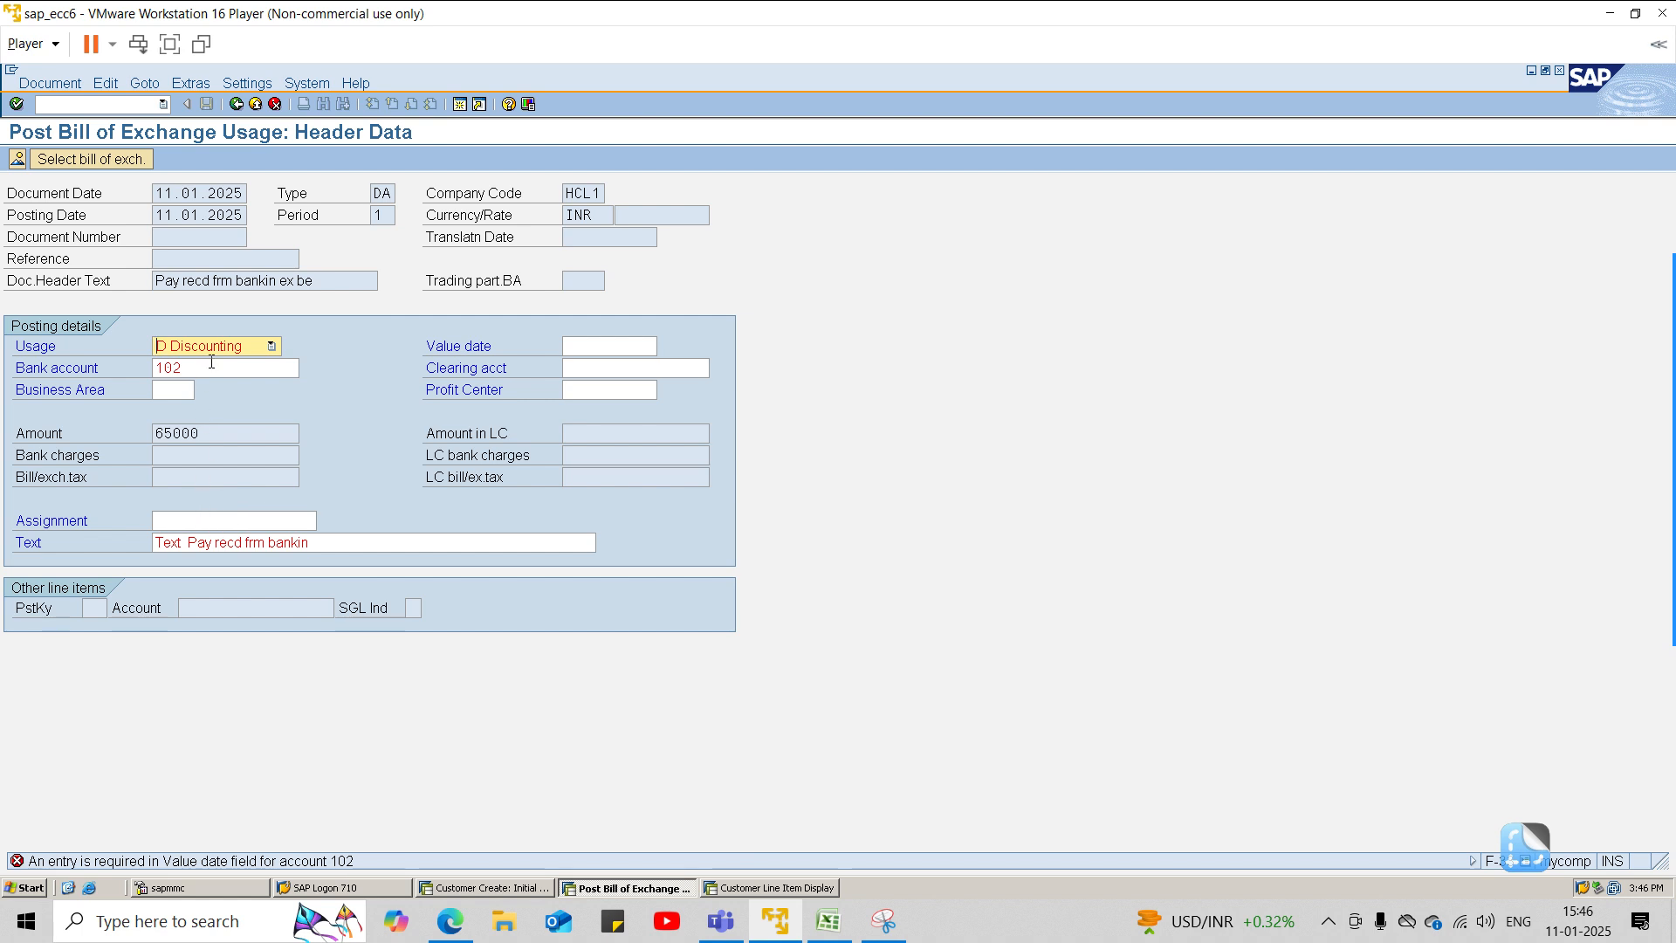
Step: Set the Value date to 11.01.2025 and proceed to choosing the bill of exchange
{"action": "left_click", "coordinate": [611, 343]}
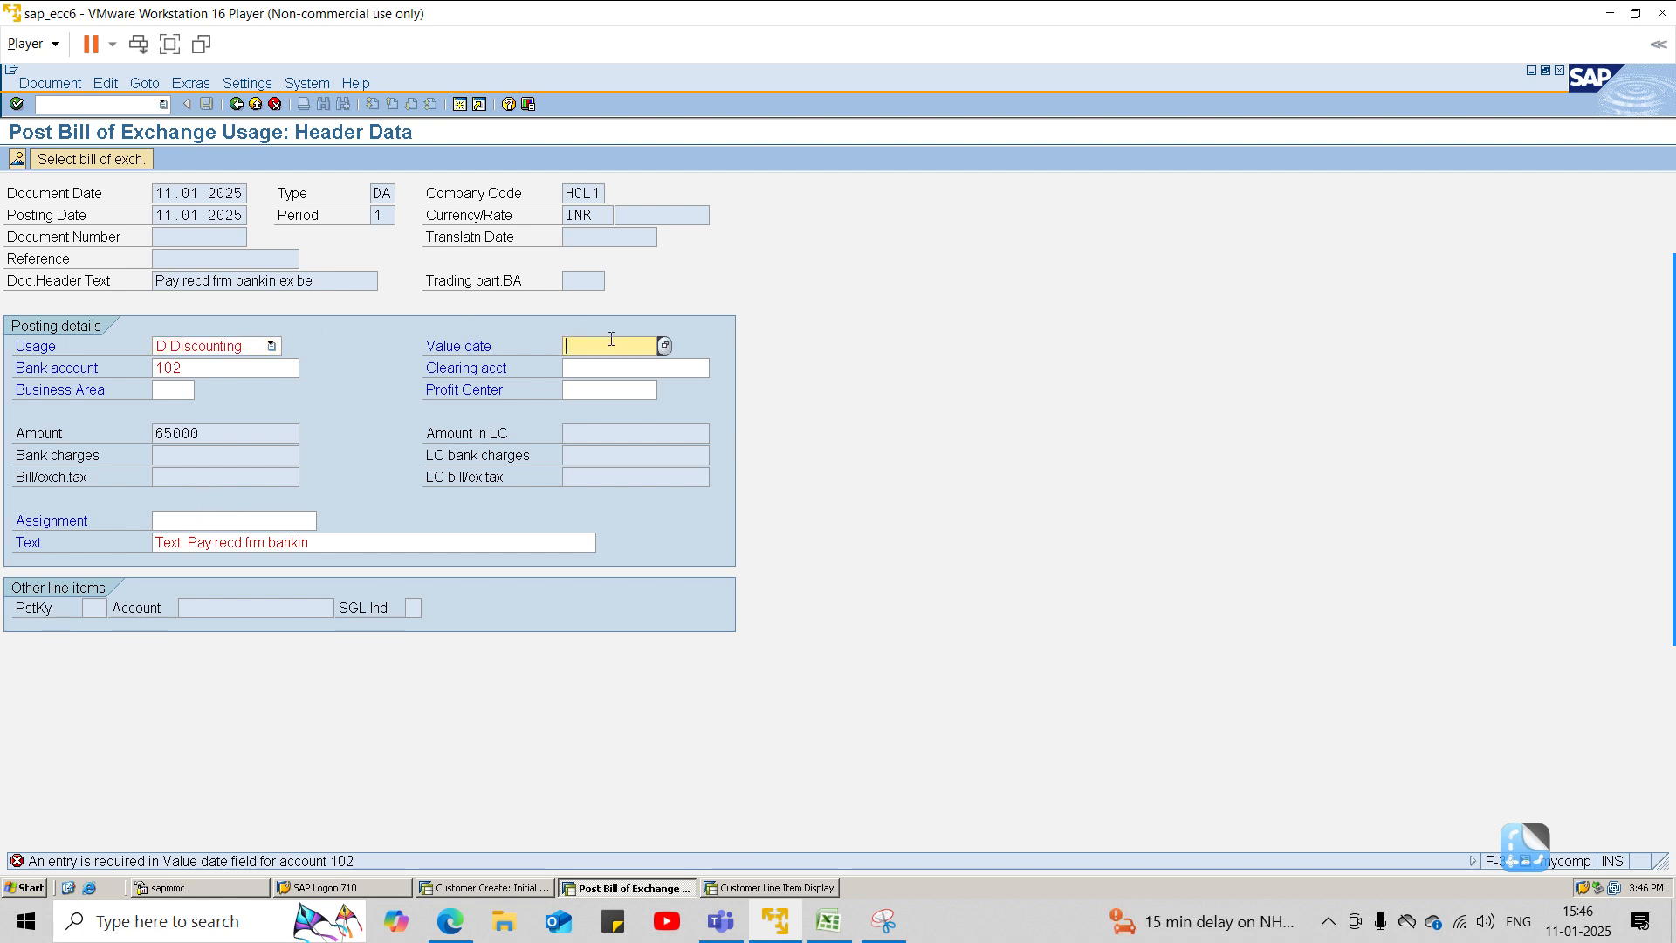
{"action": "type", "text": "11.01.2025"}
{"action": "key", "text": "Return"}
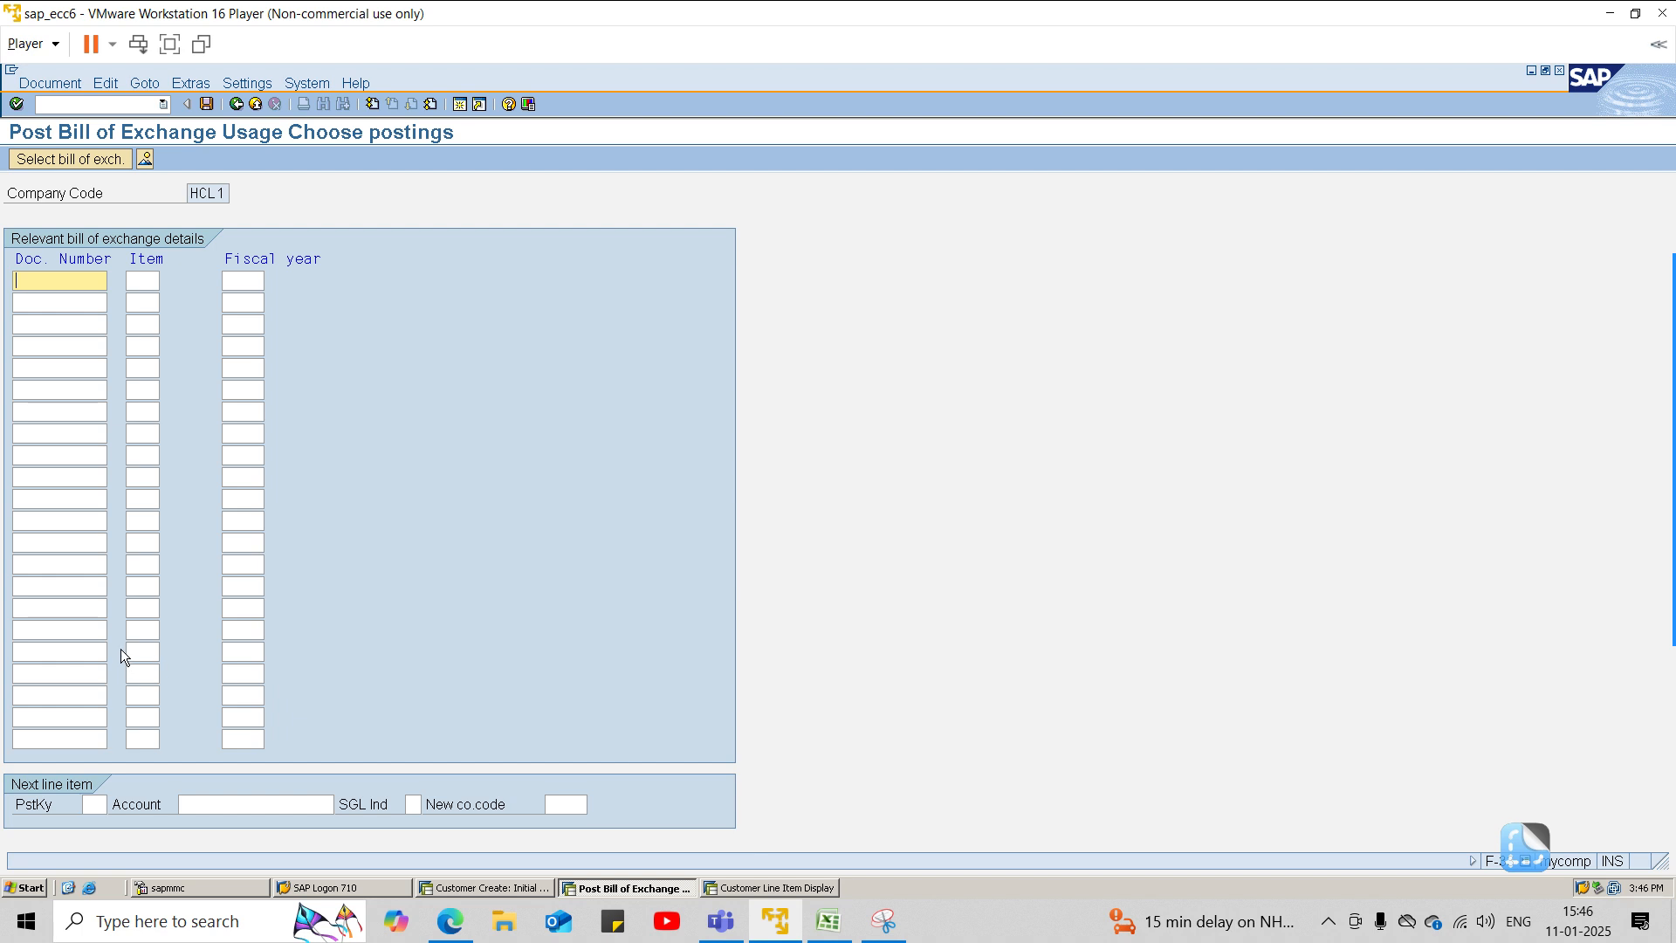
Step: Copy the open DZ item's document number from the customer line item display into the first Doc. Number line and submit it
{"action": "left_click", "coordinate": [819, 887]}
{"action": "left_click", "coordinate": [627, 887]}
{"action": "key", "text": "alt+Tab"}
{"action": "key", "text": "alt+Tab"}
{"action": "key", "text": "BackSpace"}
{"action": "key", "text": "BackSpace"}
{"action": "key", "text": "BackSpace"}
{"action": "key", "text": "BackSpace"}
{"action": "key", "text": "BackSpace"}
{"action": "key", "text": "BackSpace"}
{"action": "key", "text": "BackSpace"}
{"action": "key", "text": "BackSpace"}
{"action": "key", "text": "BackSpace"}
{"action": "key", "text": "alt+Tab"}
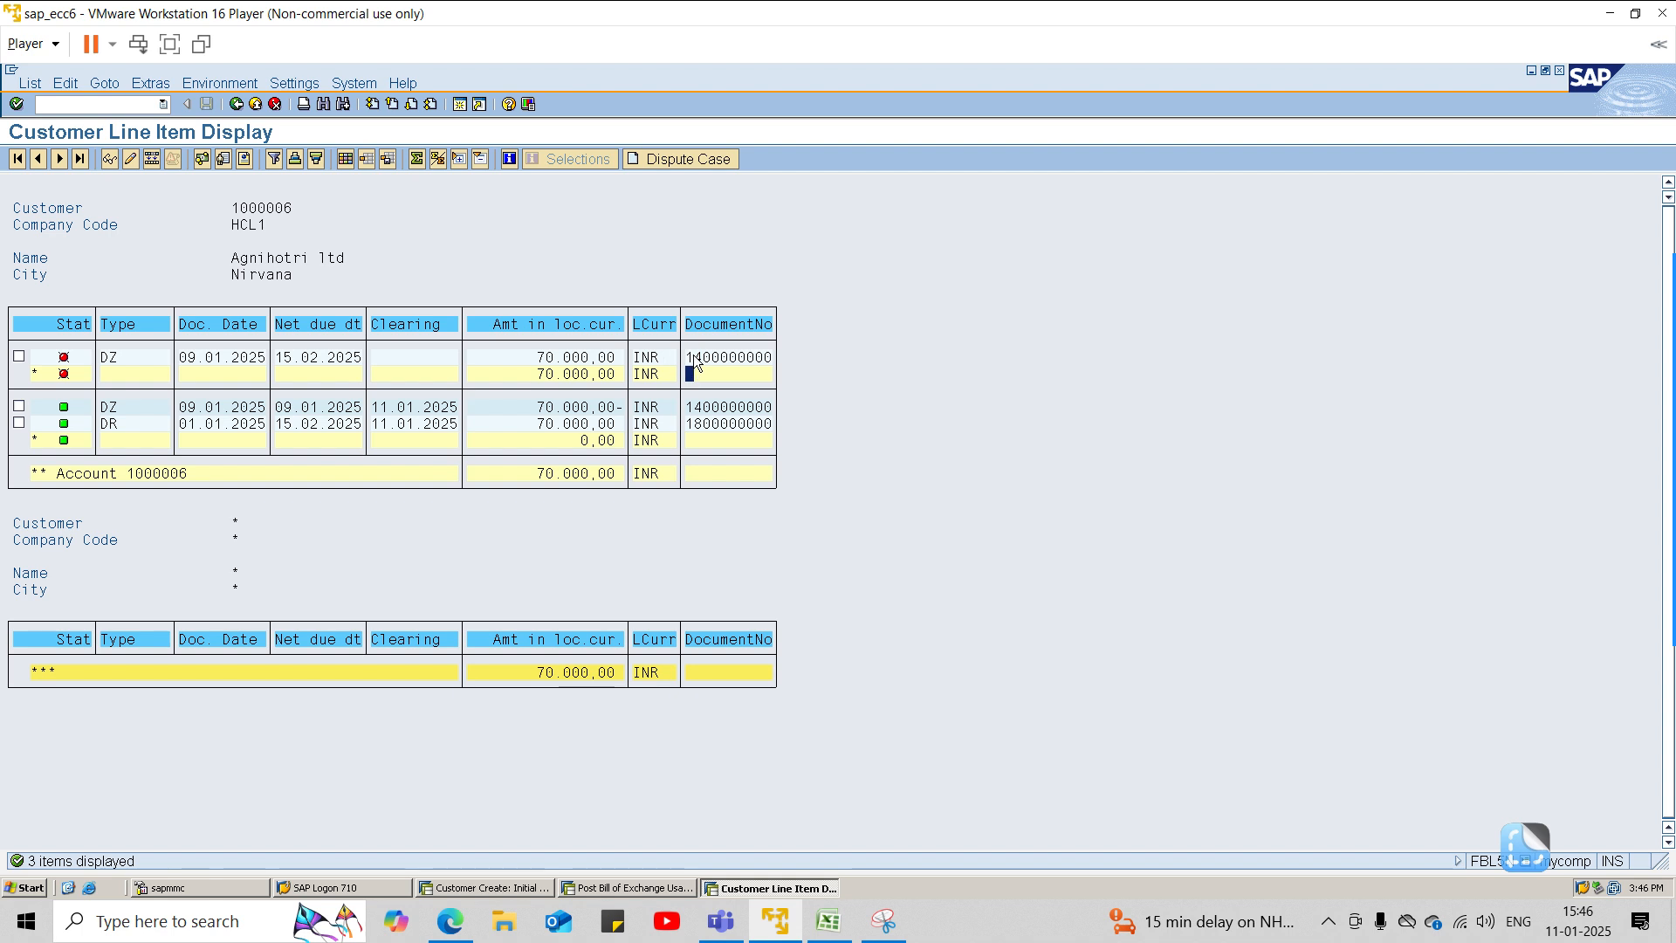
{"action": "left_click", "coordinate": [690, 356]}
{"action": "key", "text": "alt+Tab"}
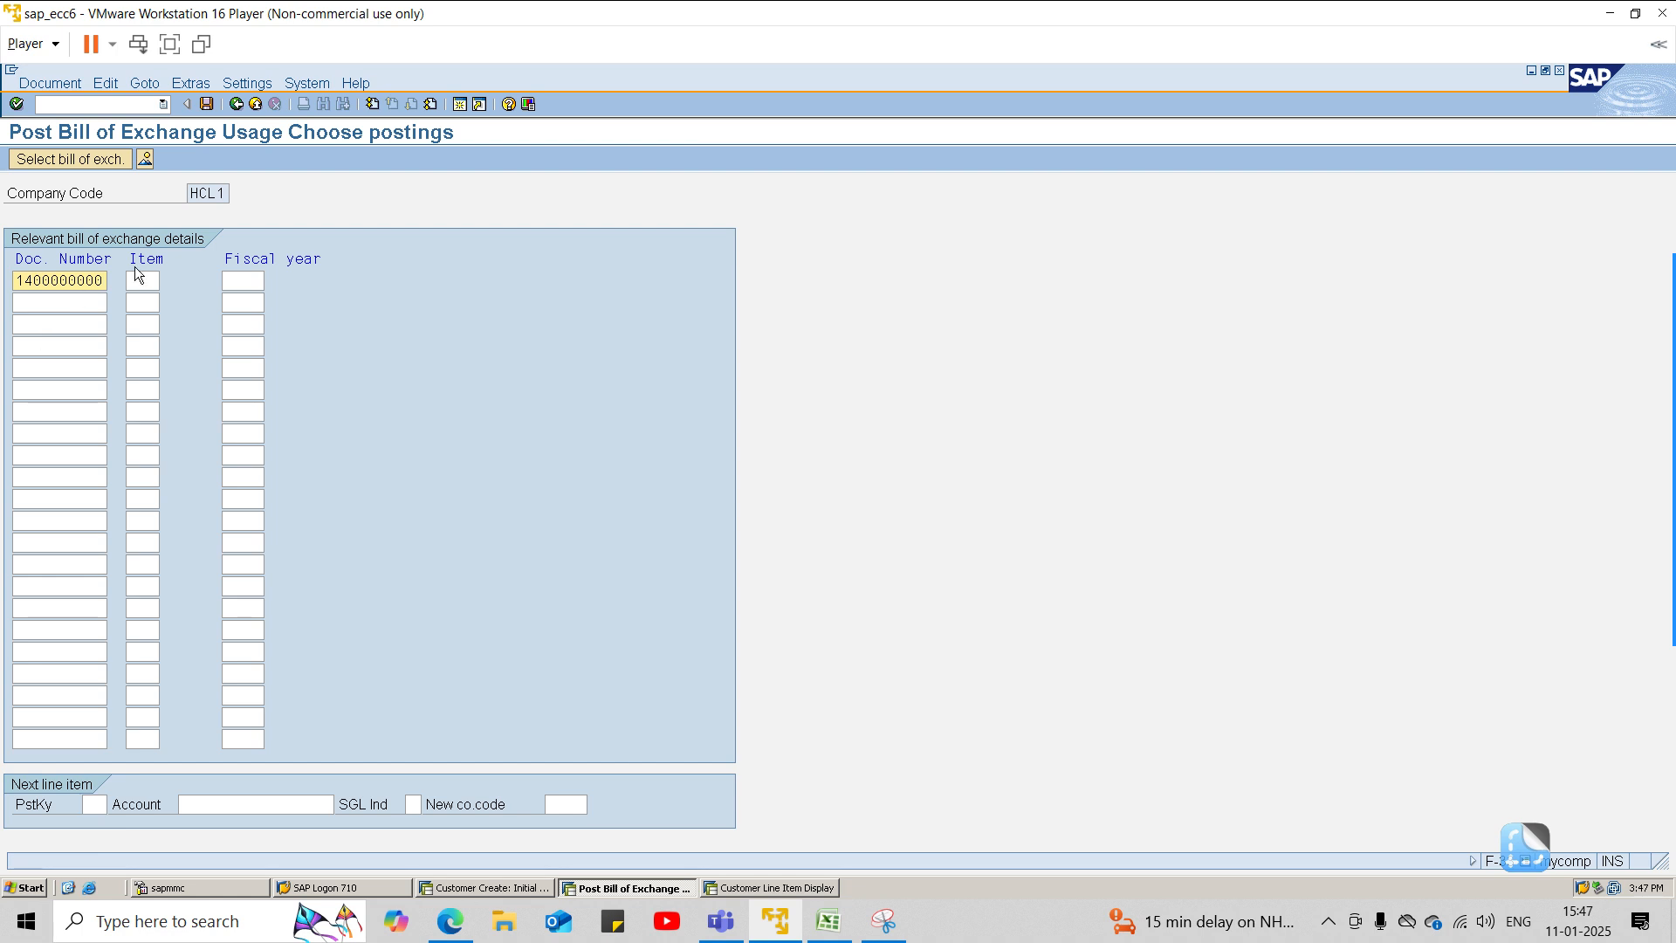
{"action": "left_click", "coordinate": [237, 279]}
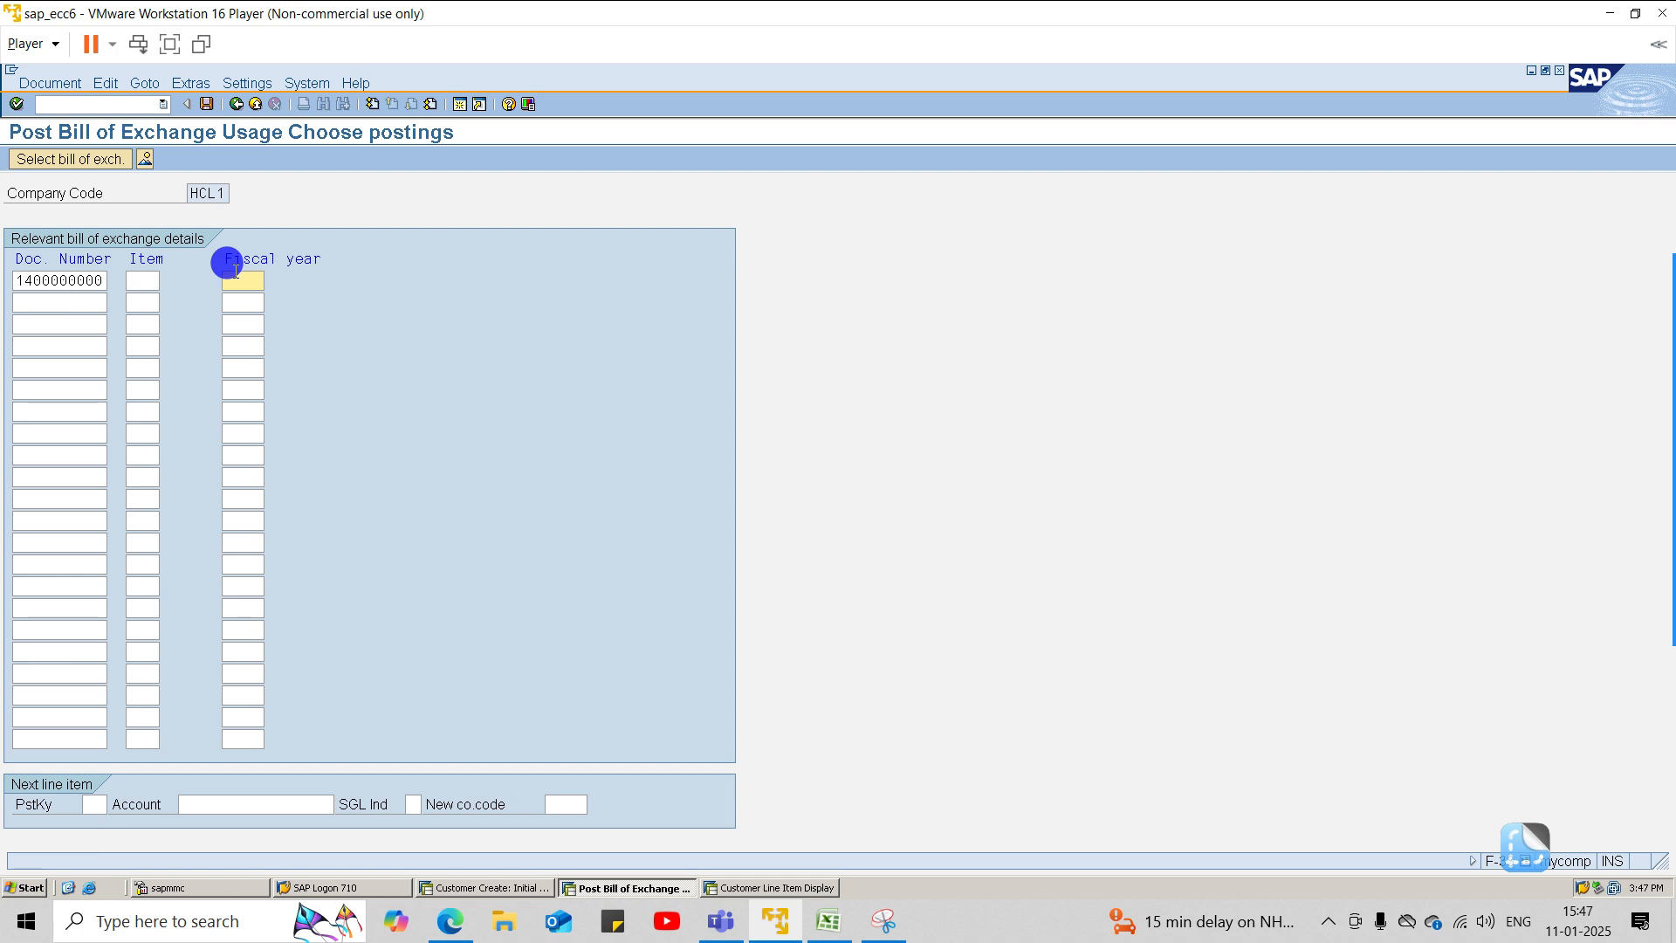
{"action": "key", "text": "Return"}
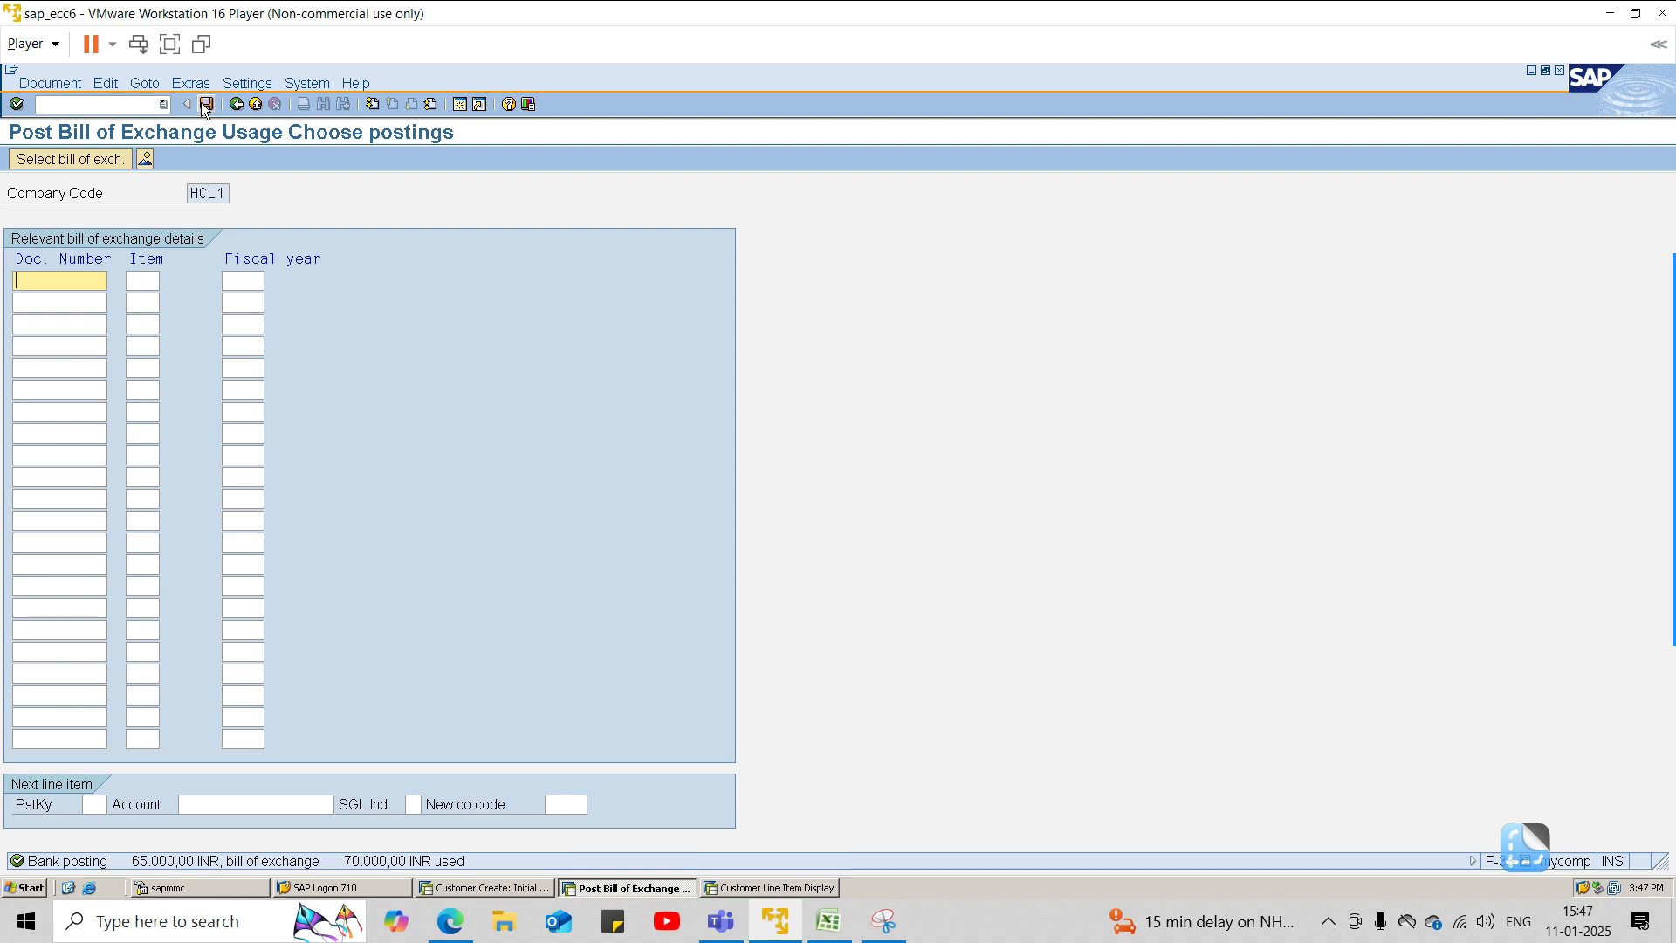
{"action": "left_click", "coordinate": [69, 82]}
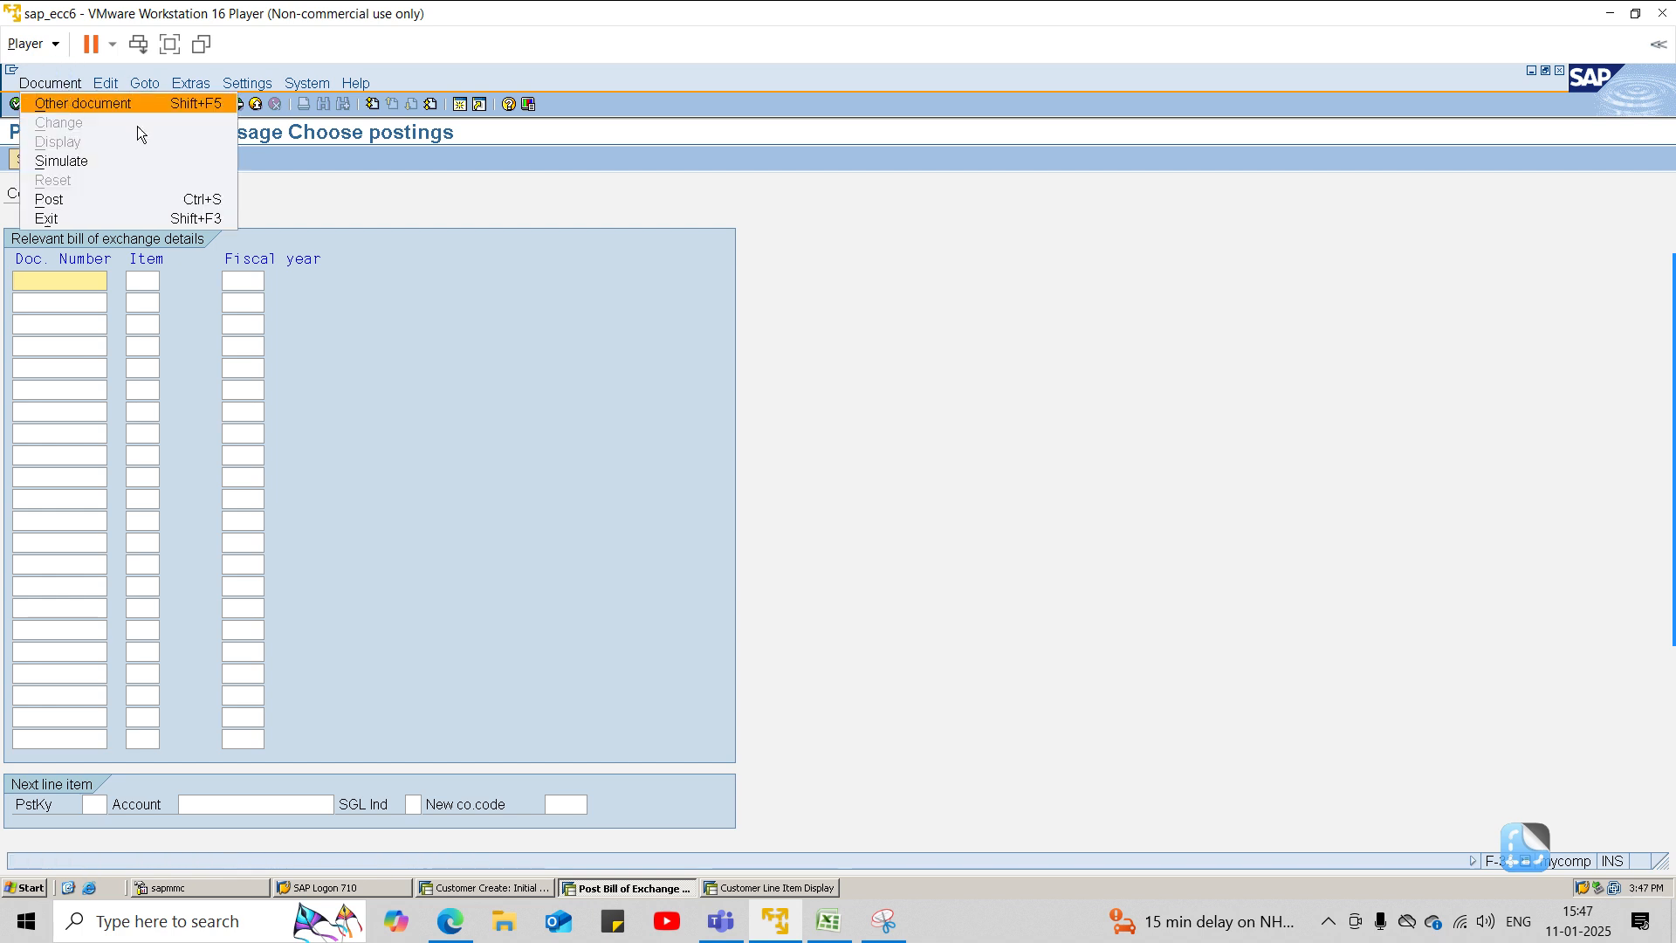
{"action": "left_click", "coordinate": [341, 175]}
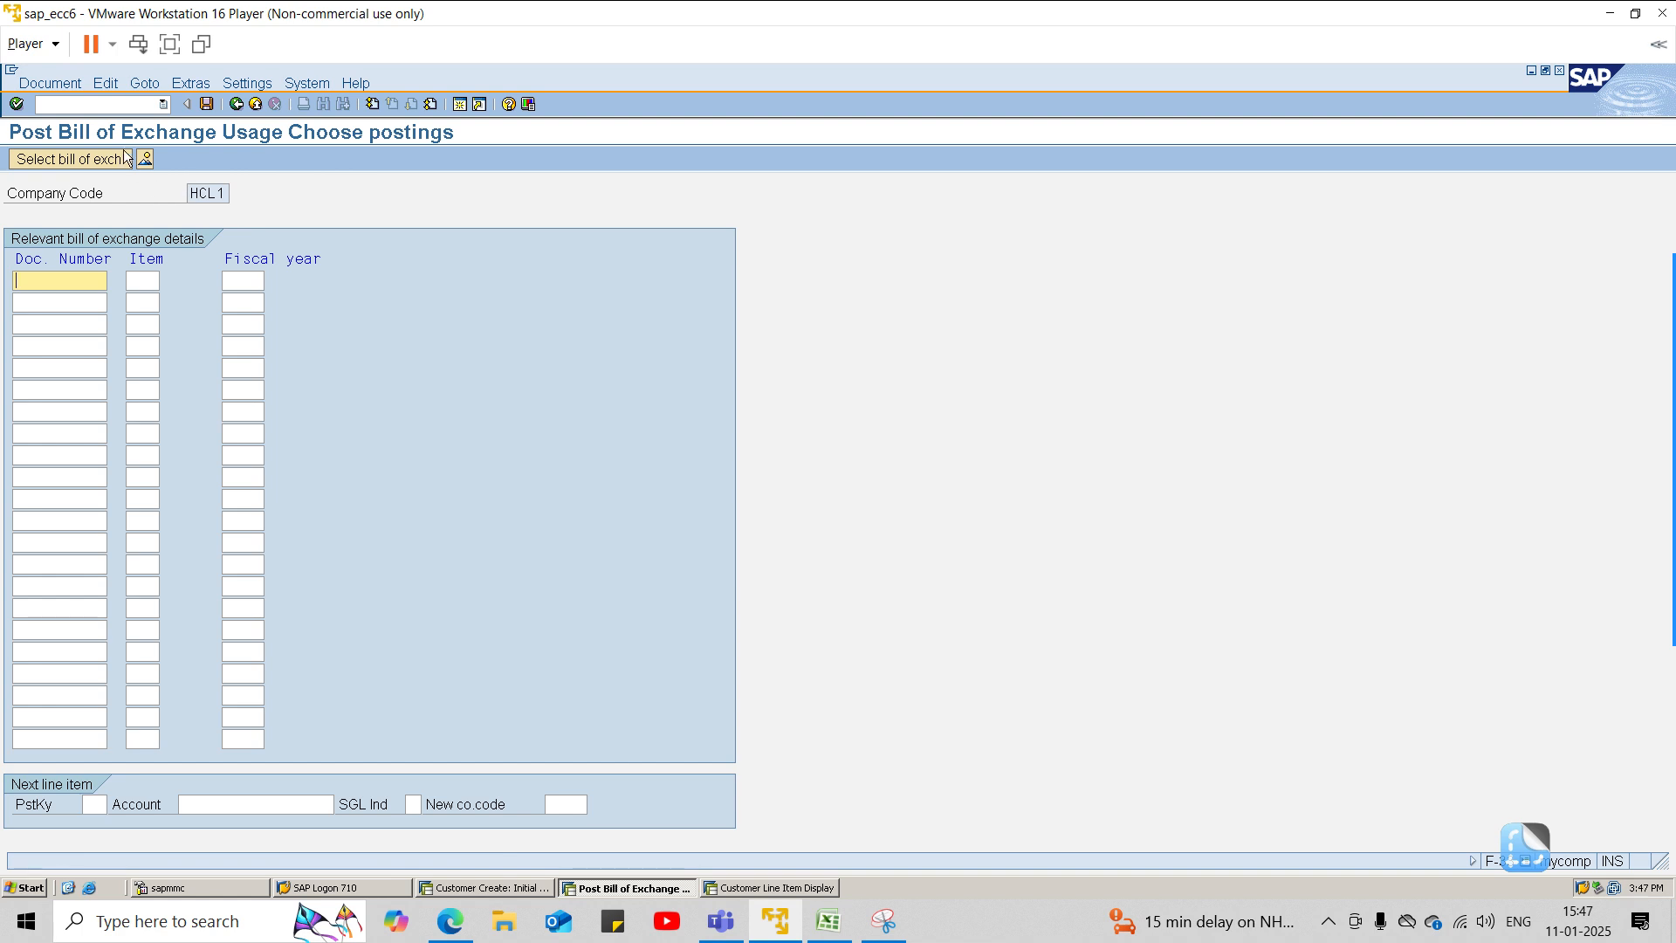
{"action": "left_click", "coordinate": [62, 82]}
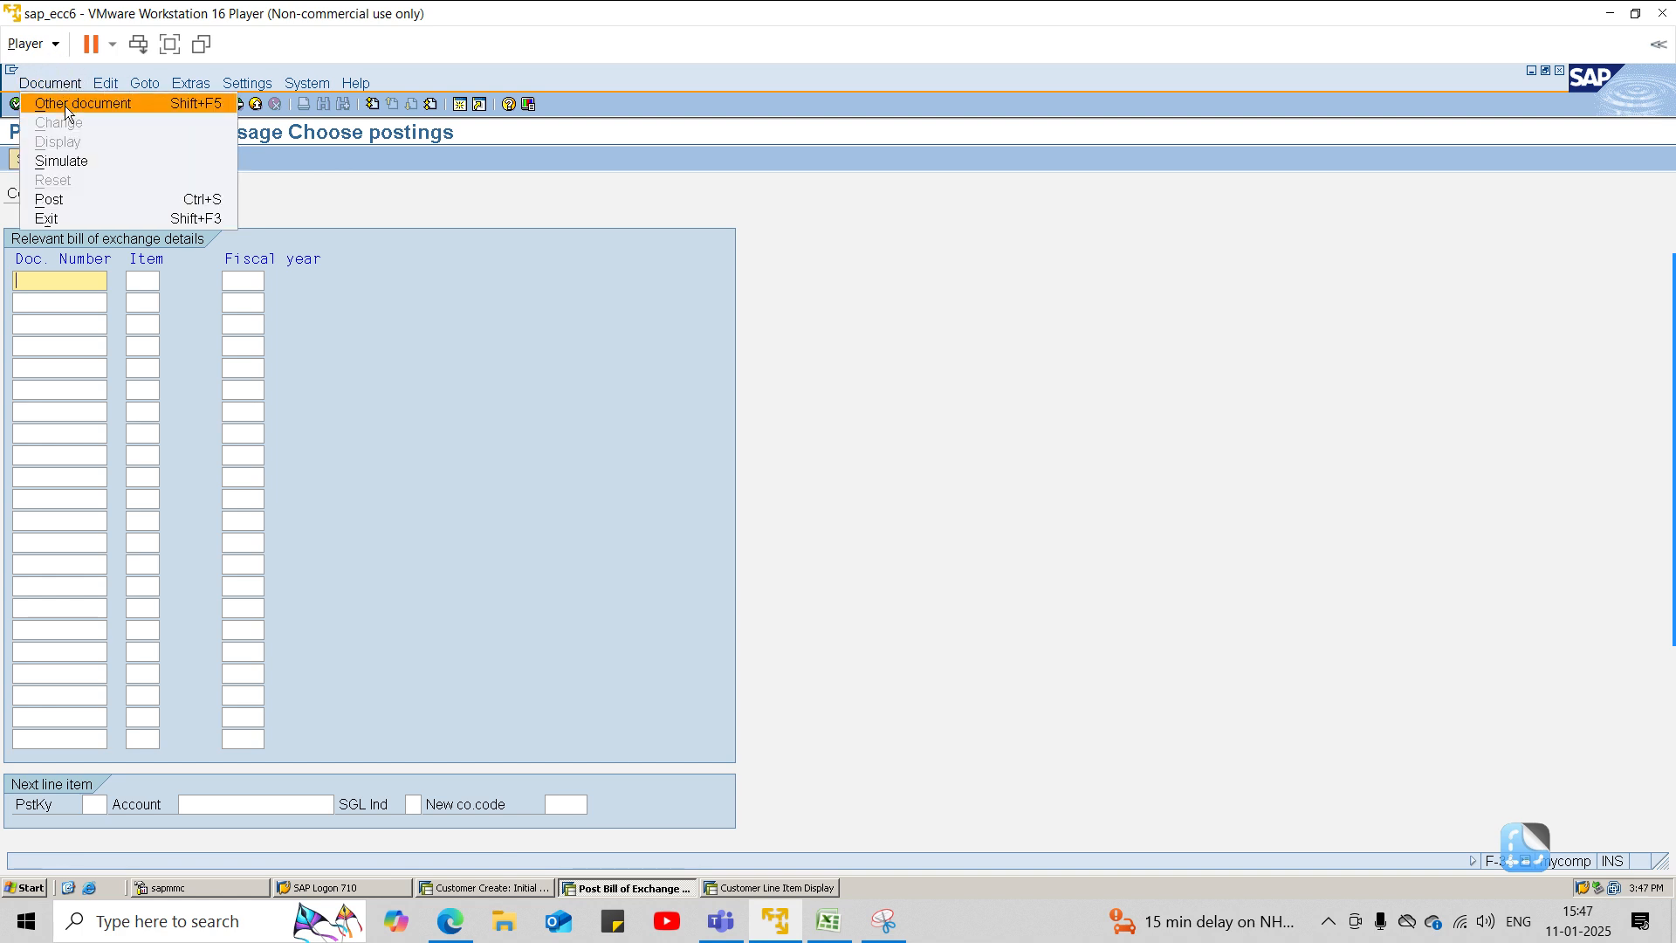
{"action": "left_click", "coordinate": [60, 124]}
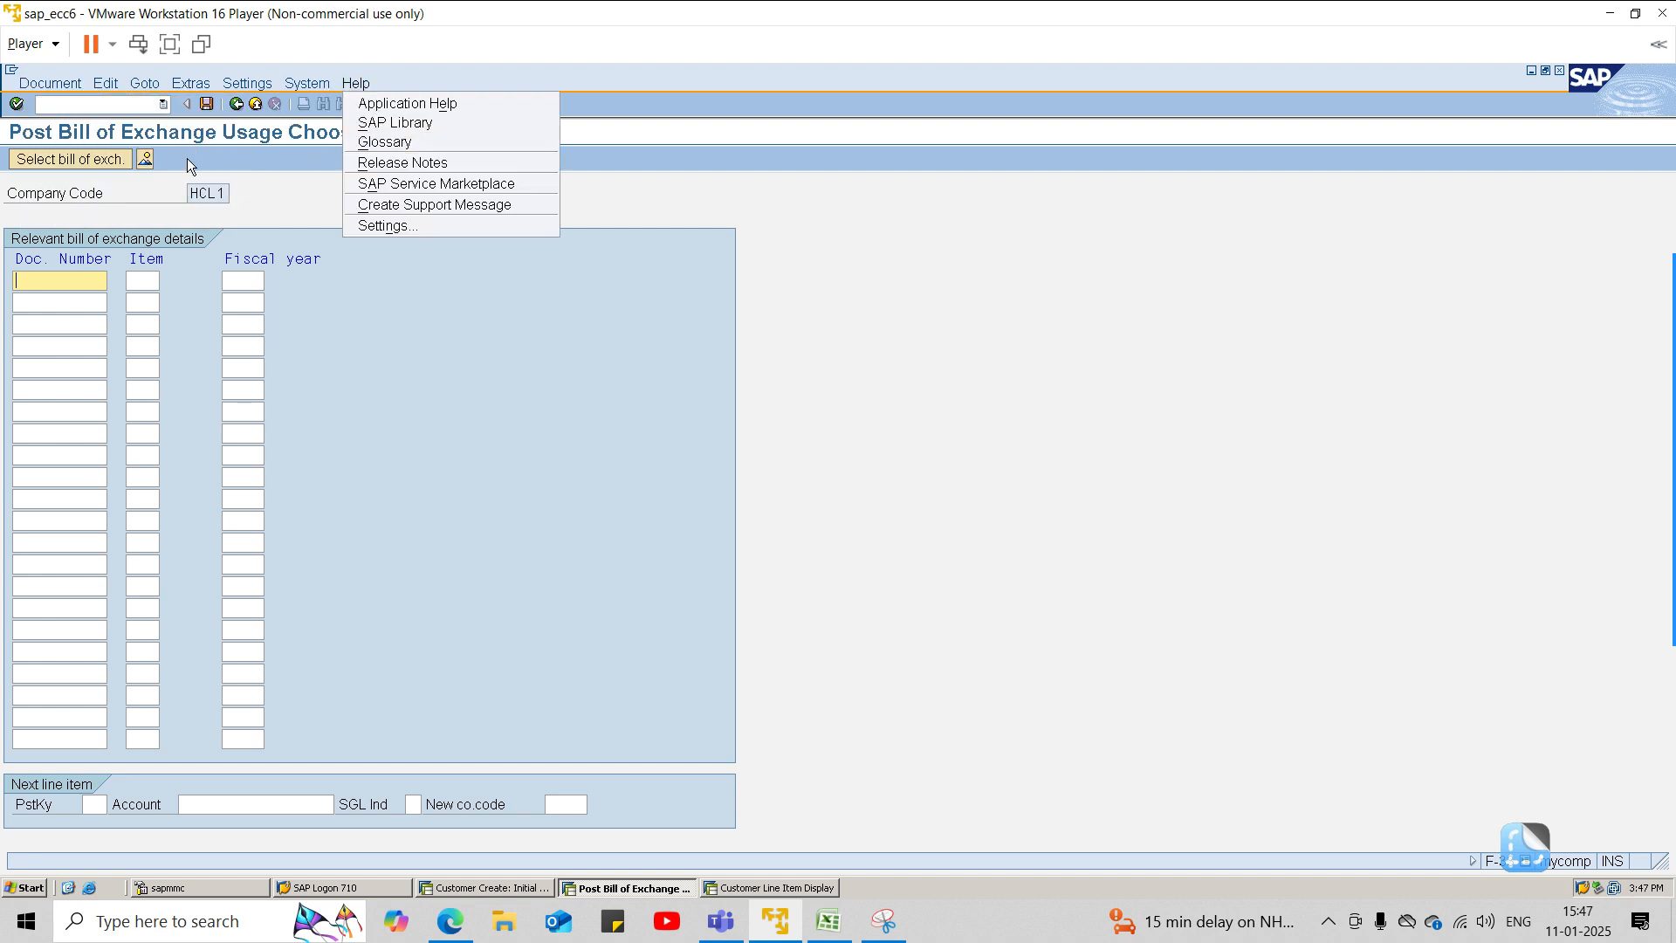
{"action": "left_click", "coordinate": [401, 225]}
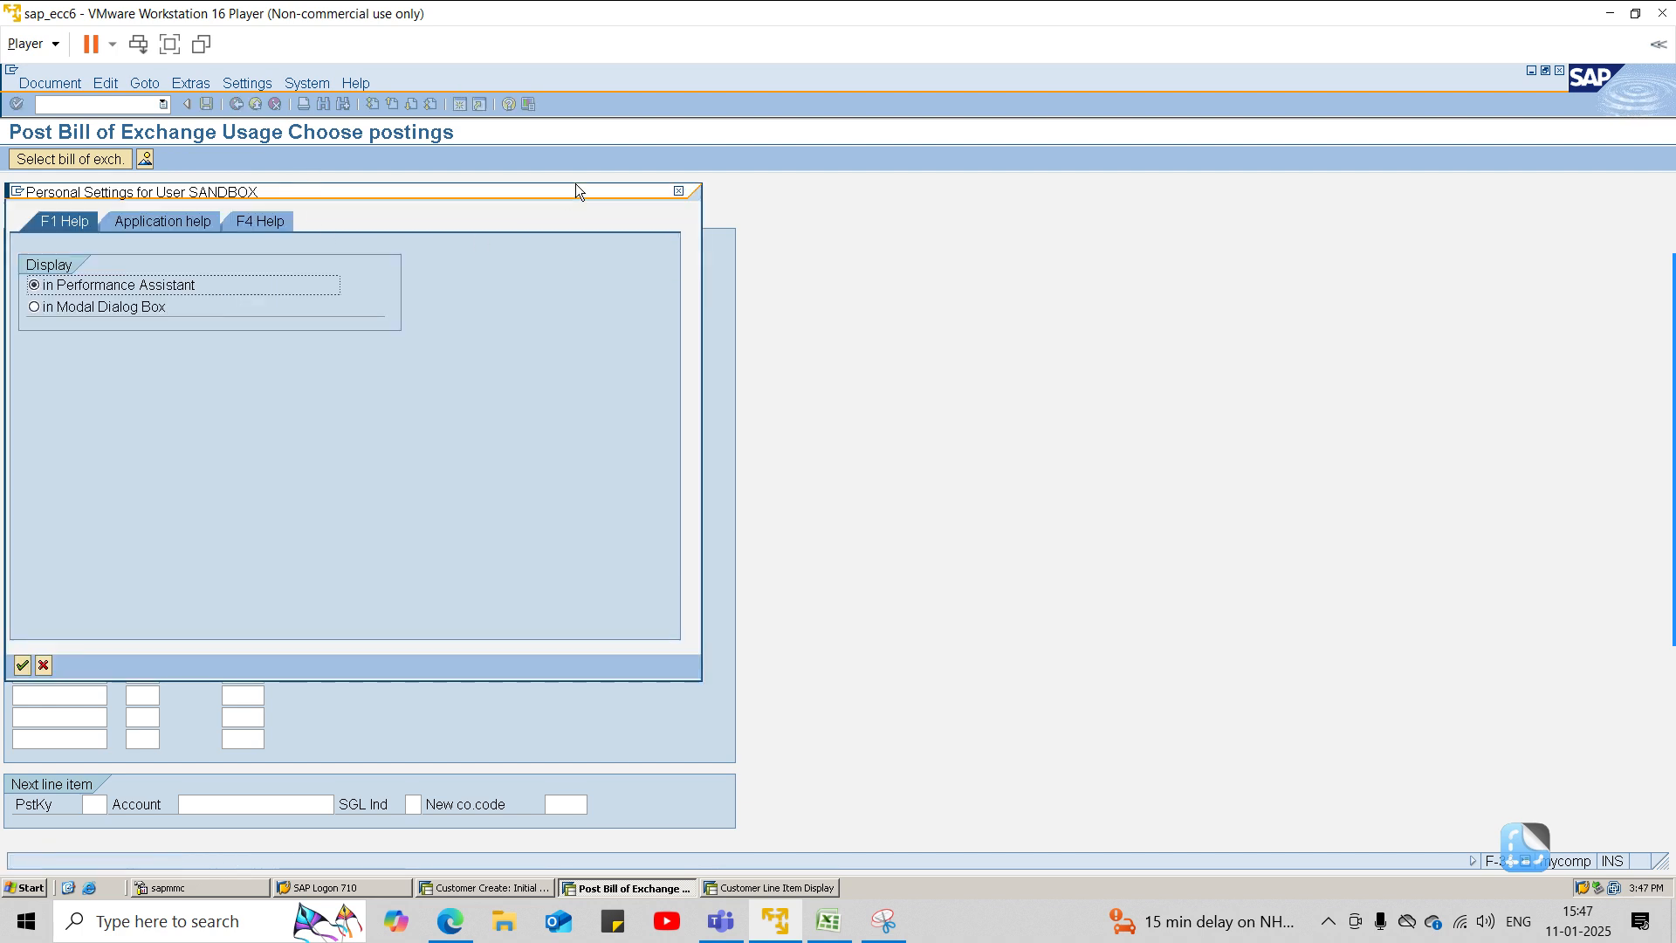
{"action": "left_click", "coordinate": [678, 191]}
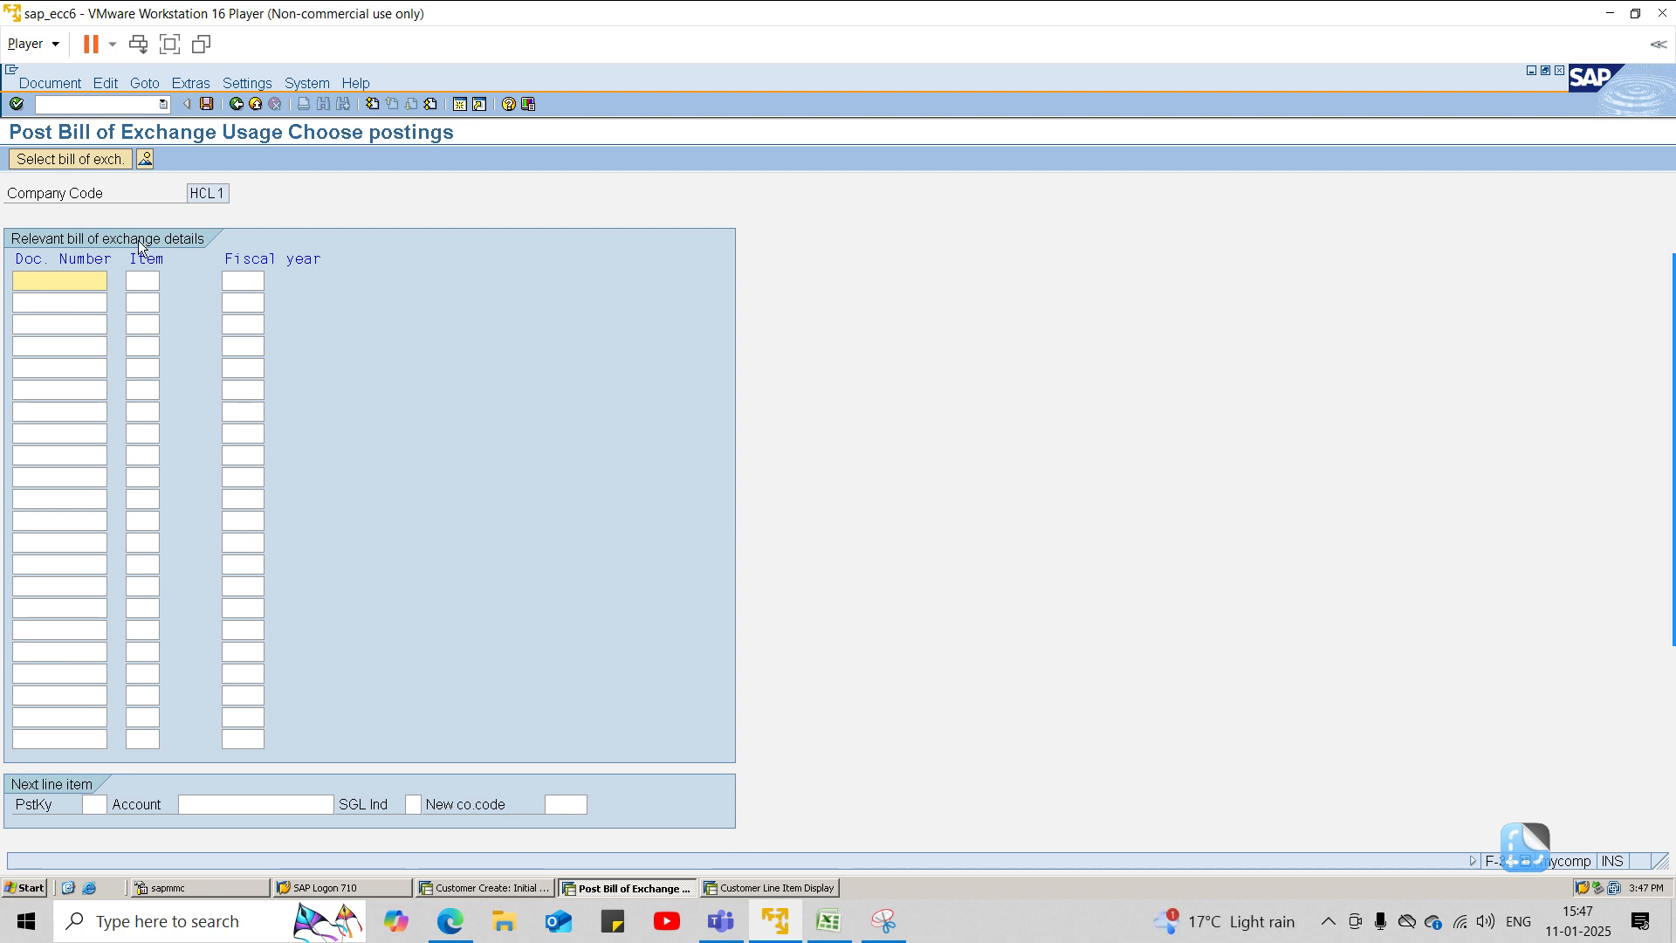
Step: Try to post the discounting document, and add a posting key 40 item on account 305, Bank commission, with amount *
{"action": "left_click", "coordinate": [207, 103]}
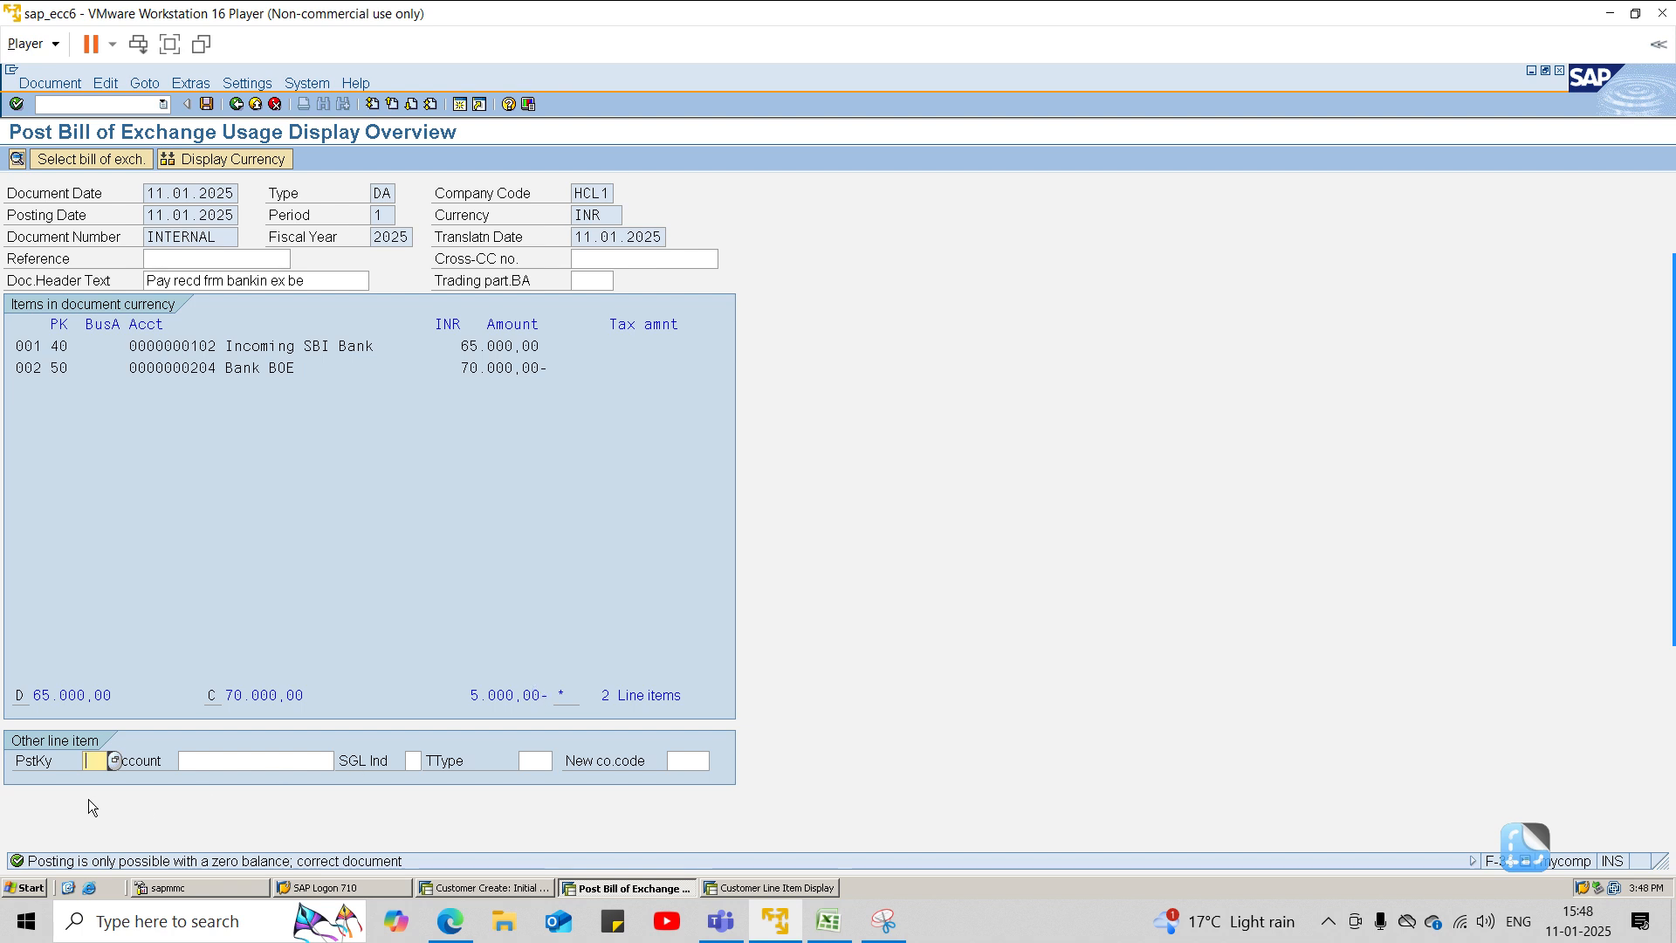
{"action": "type", "text": "40"}
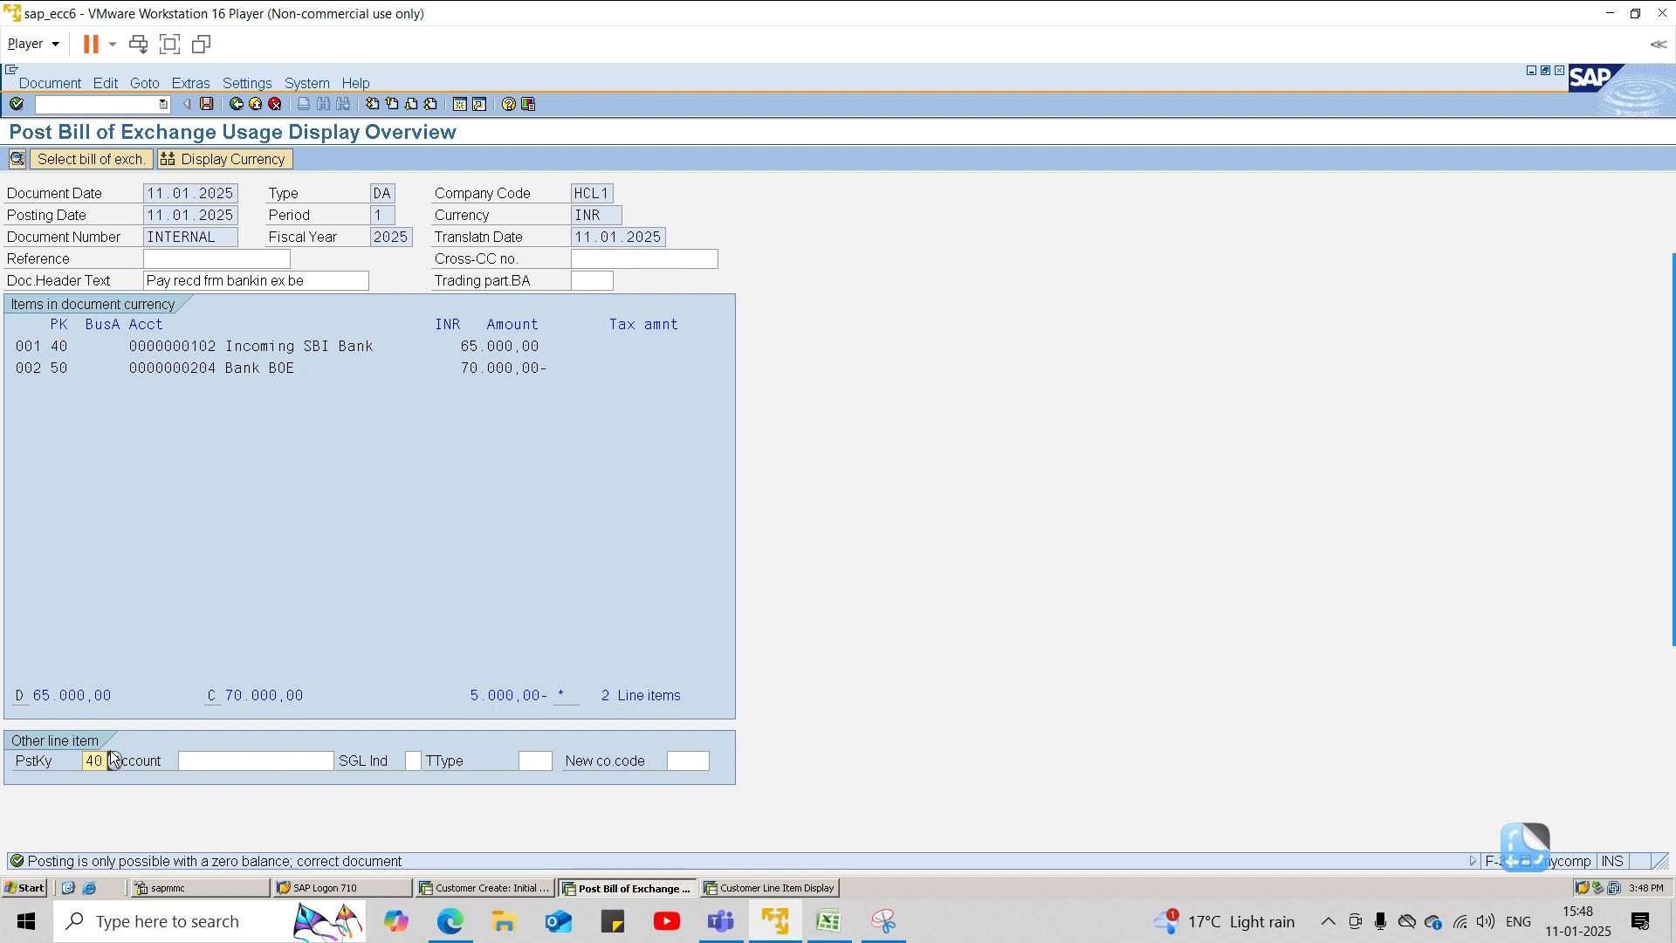
{"action": "key", "text": "Tab"}
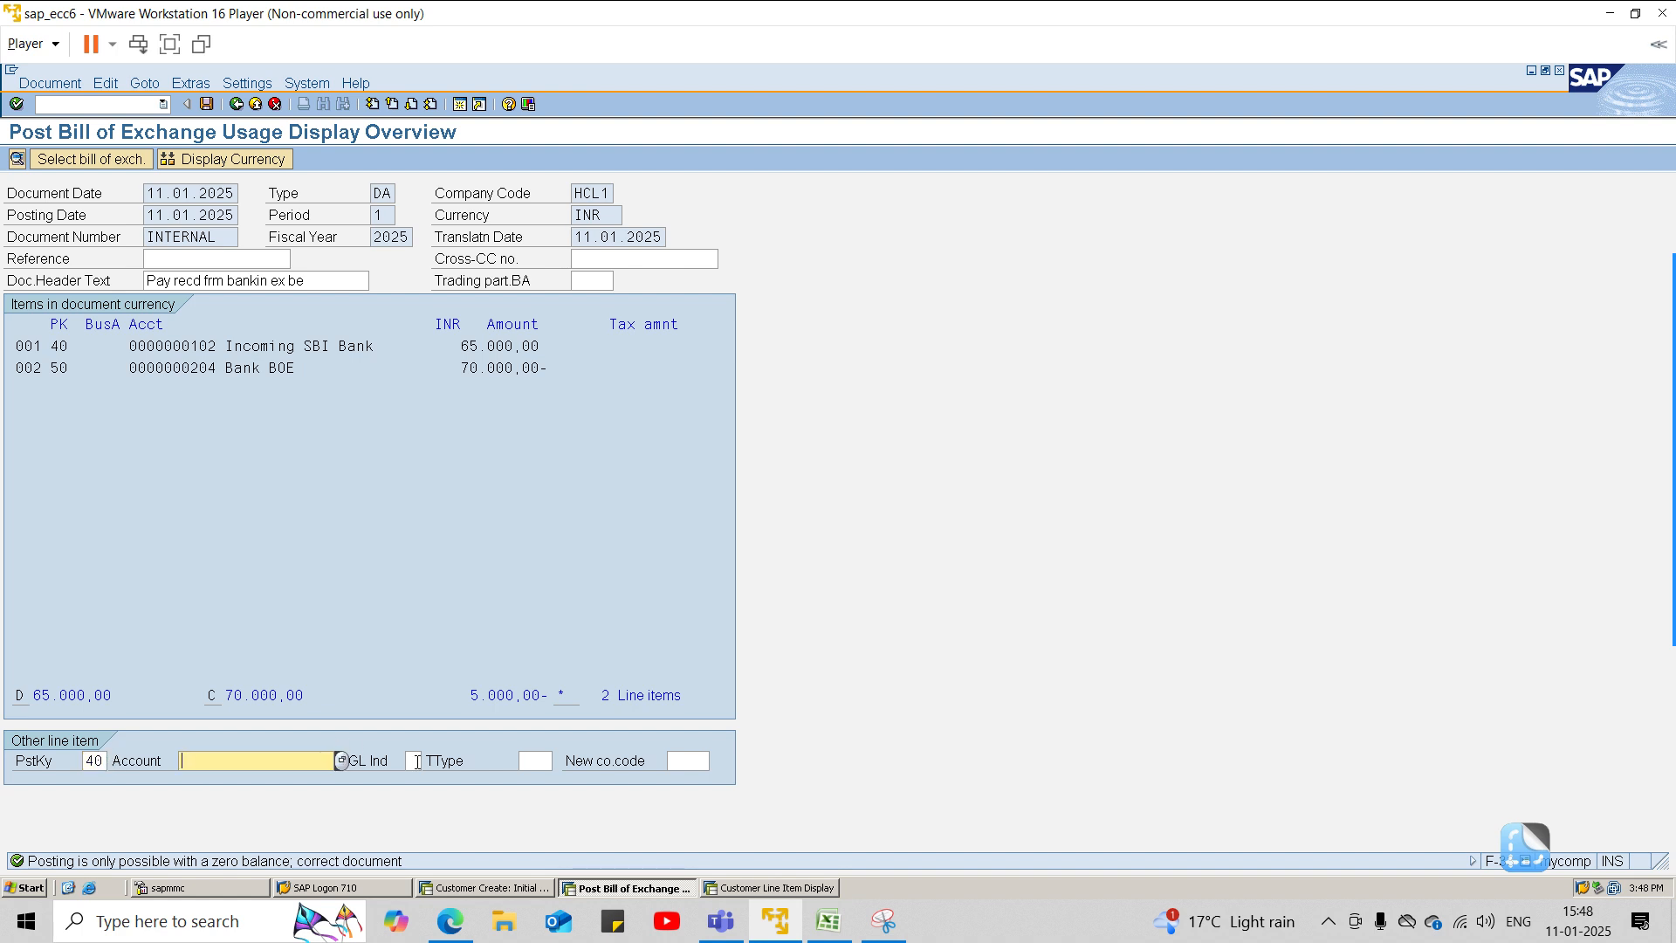
{"action": "left_click", "coordinate": [342, 758]}
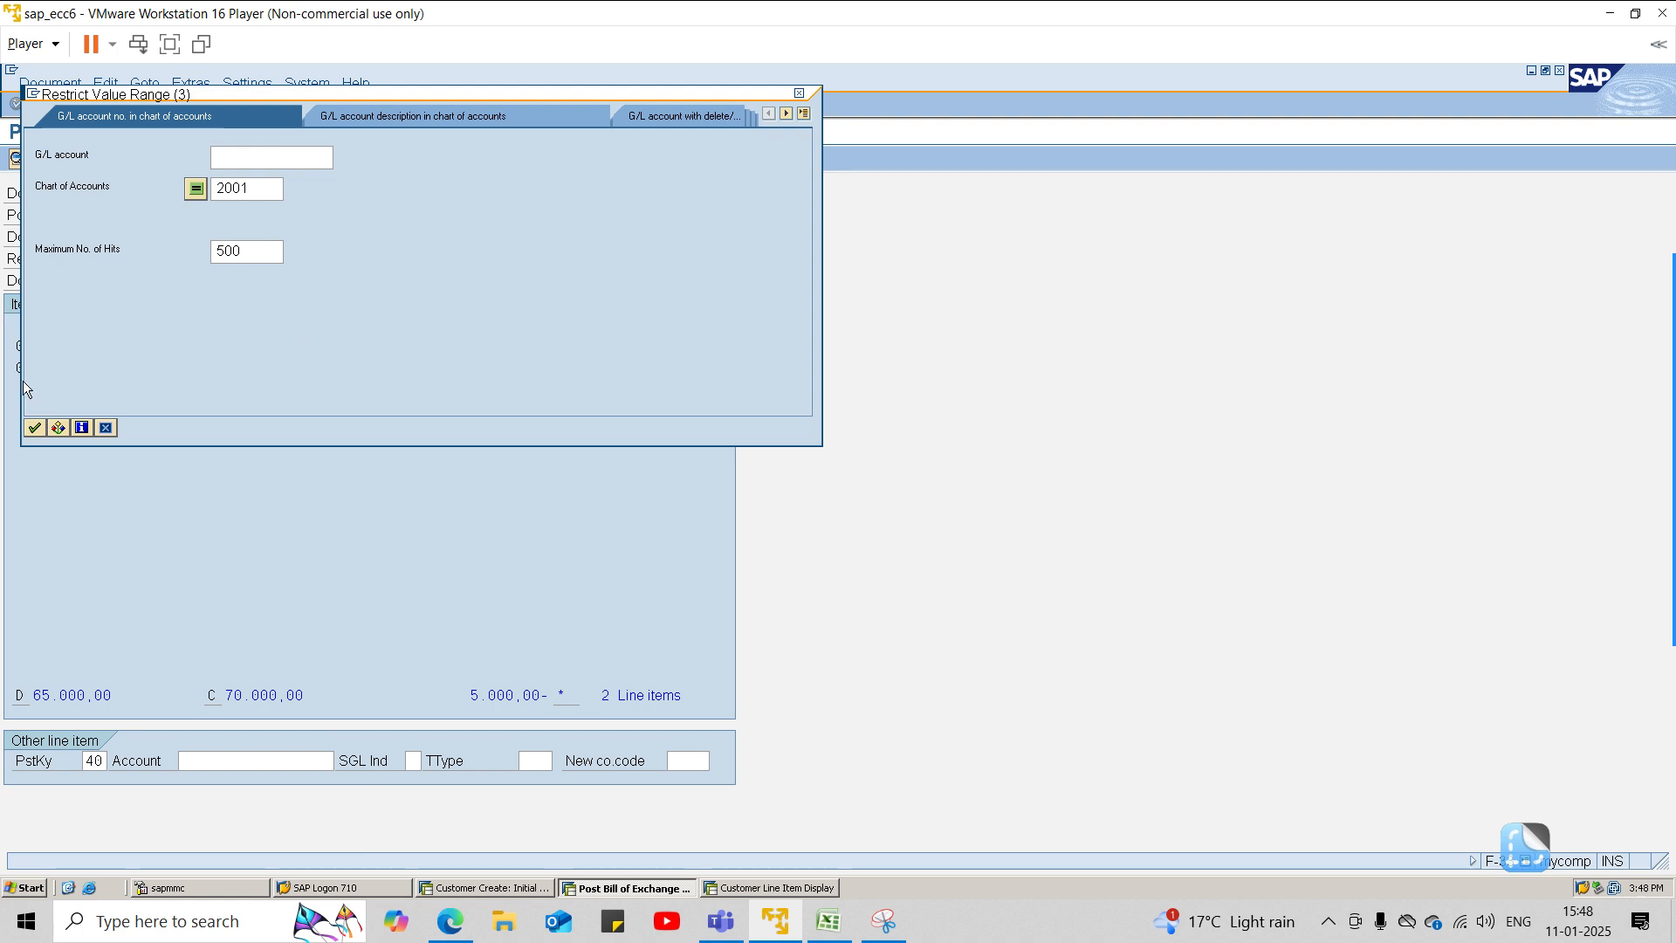
{"action": "left_click", "coordinate": [35, 427]}
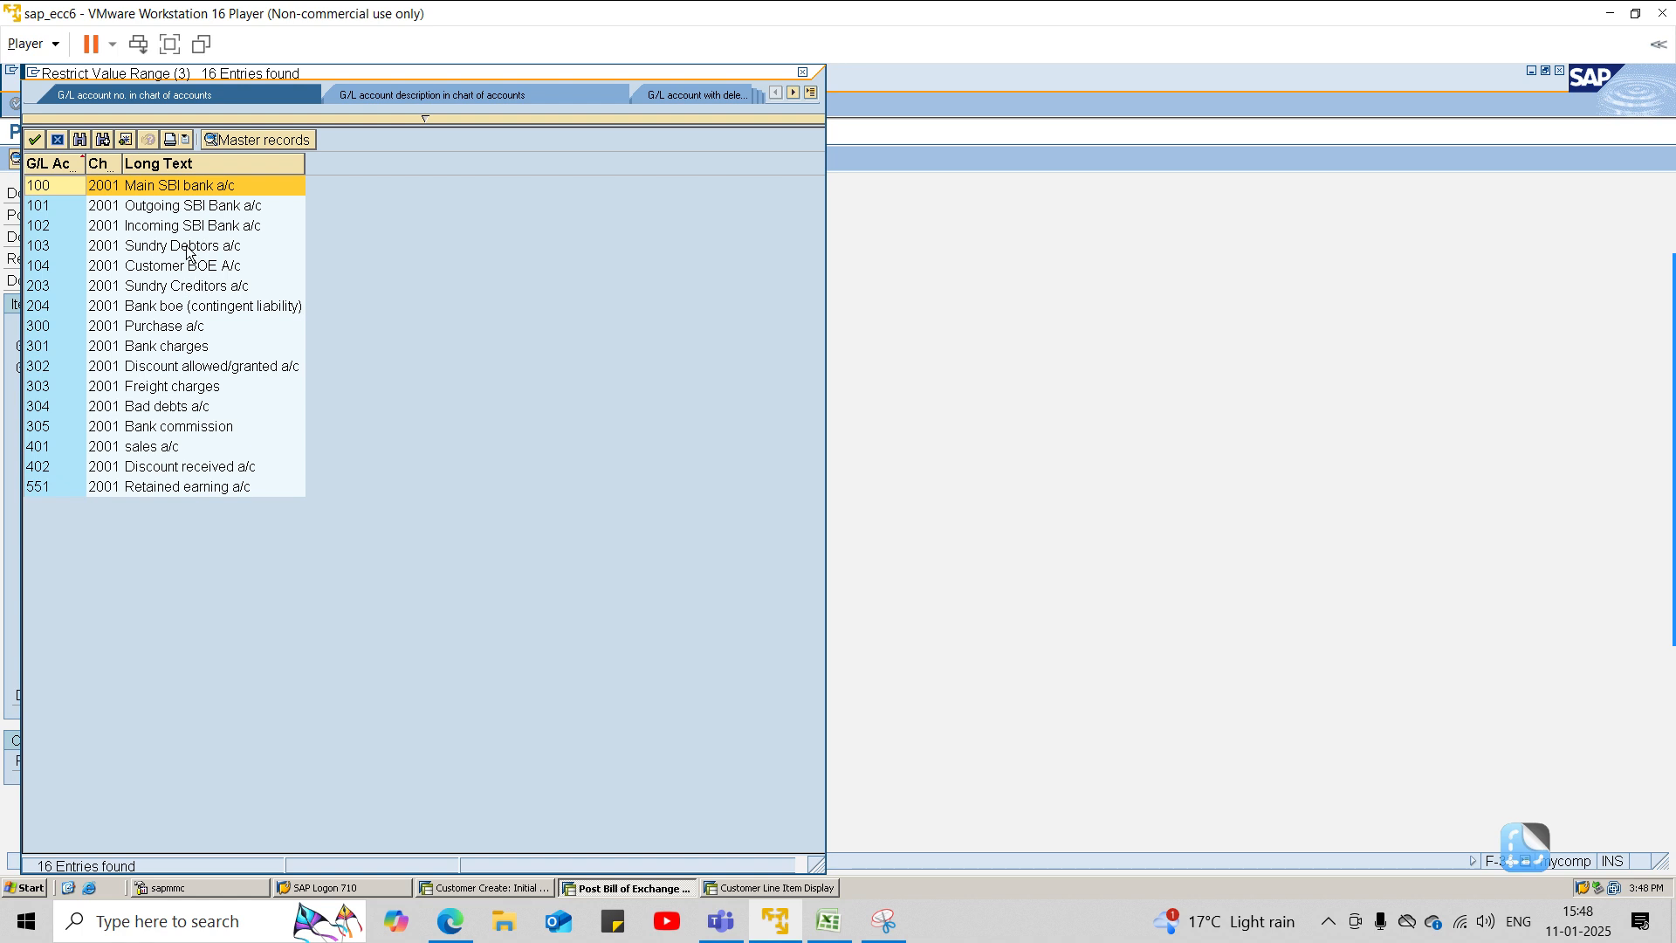
{"action": "double_click", "coordinate": [208, 427]}
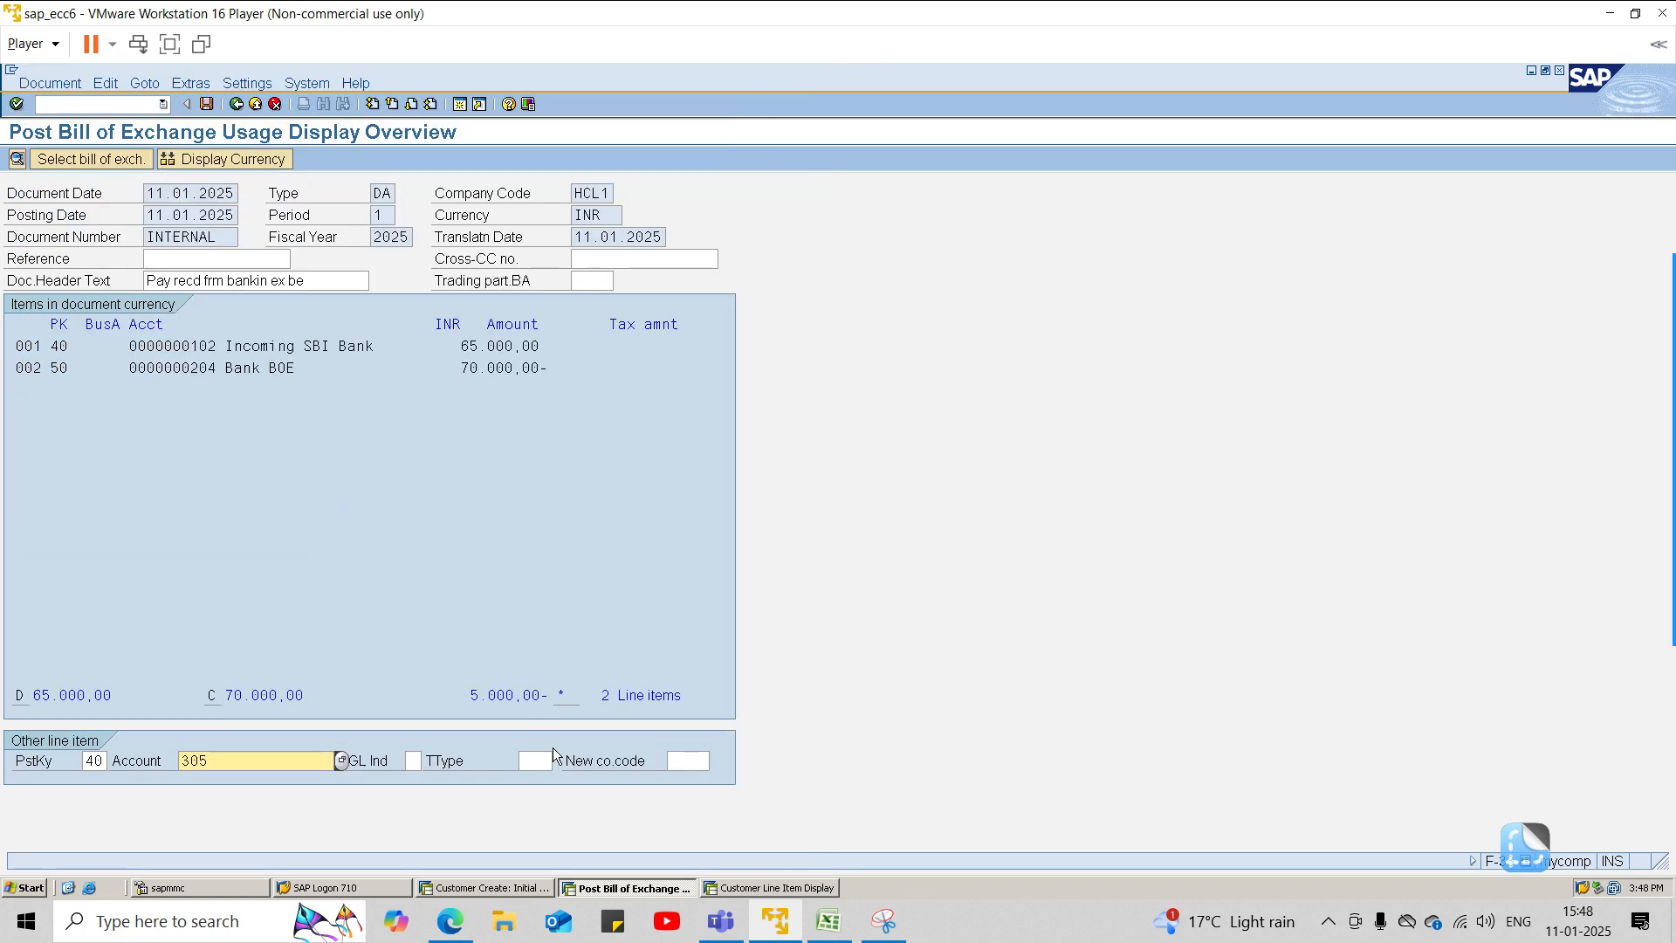
{"action": "left_click", "coordinate": [413, 760]}
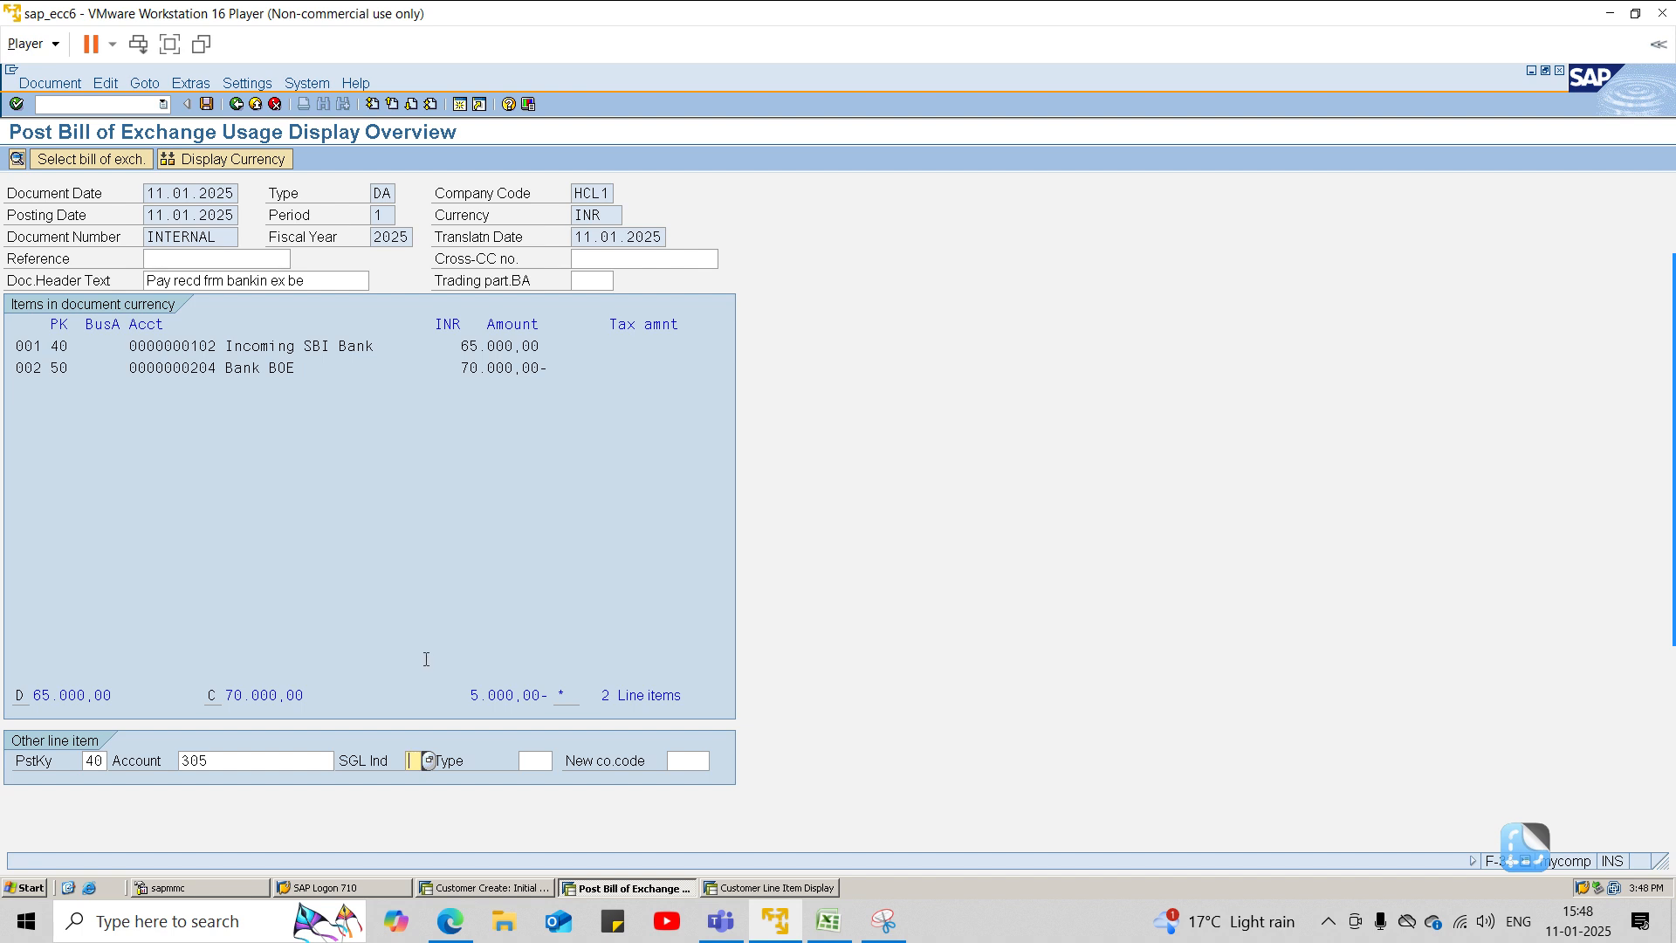
{"action": "key", "text": "Return"}
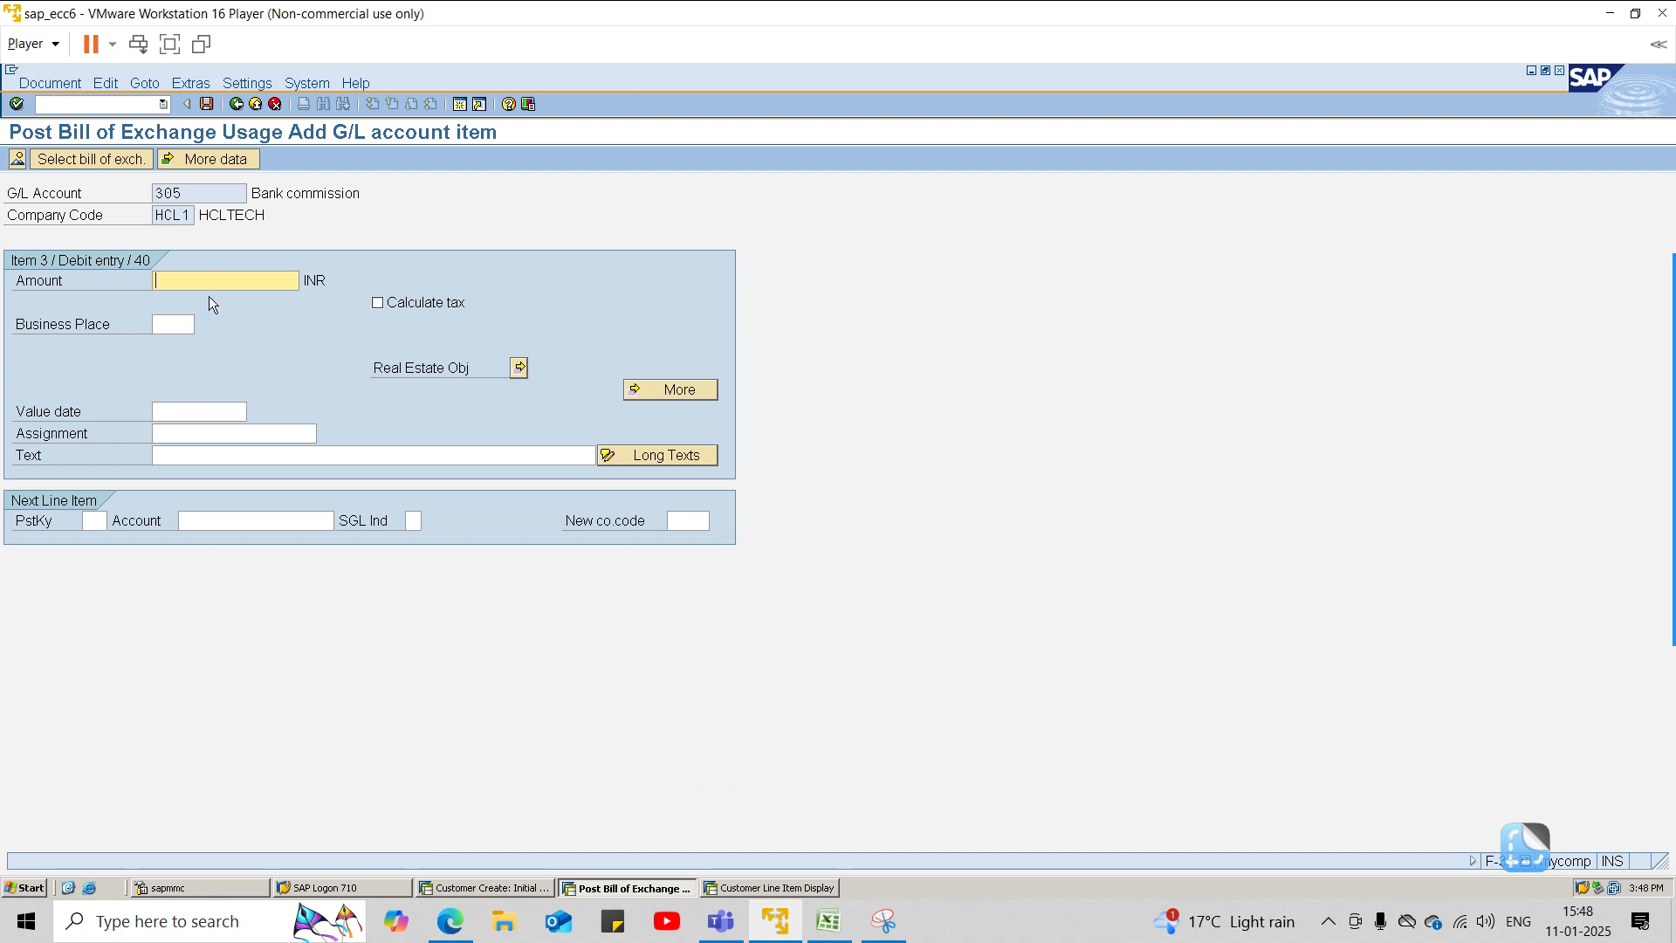
{"action": "type", "text": "*"}
{"action": "key", "text": "Return"}
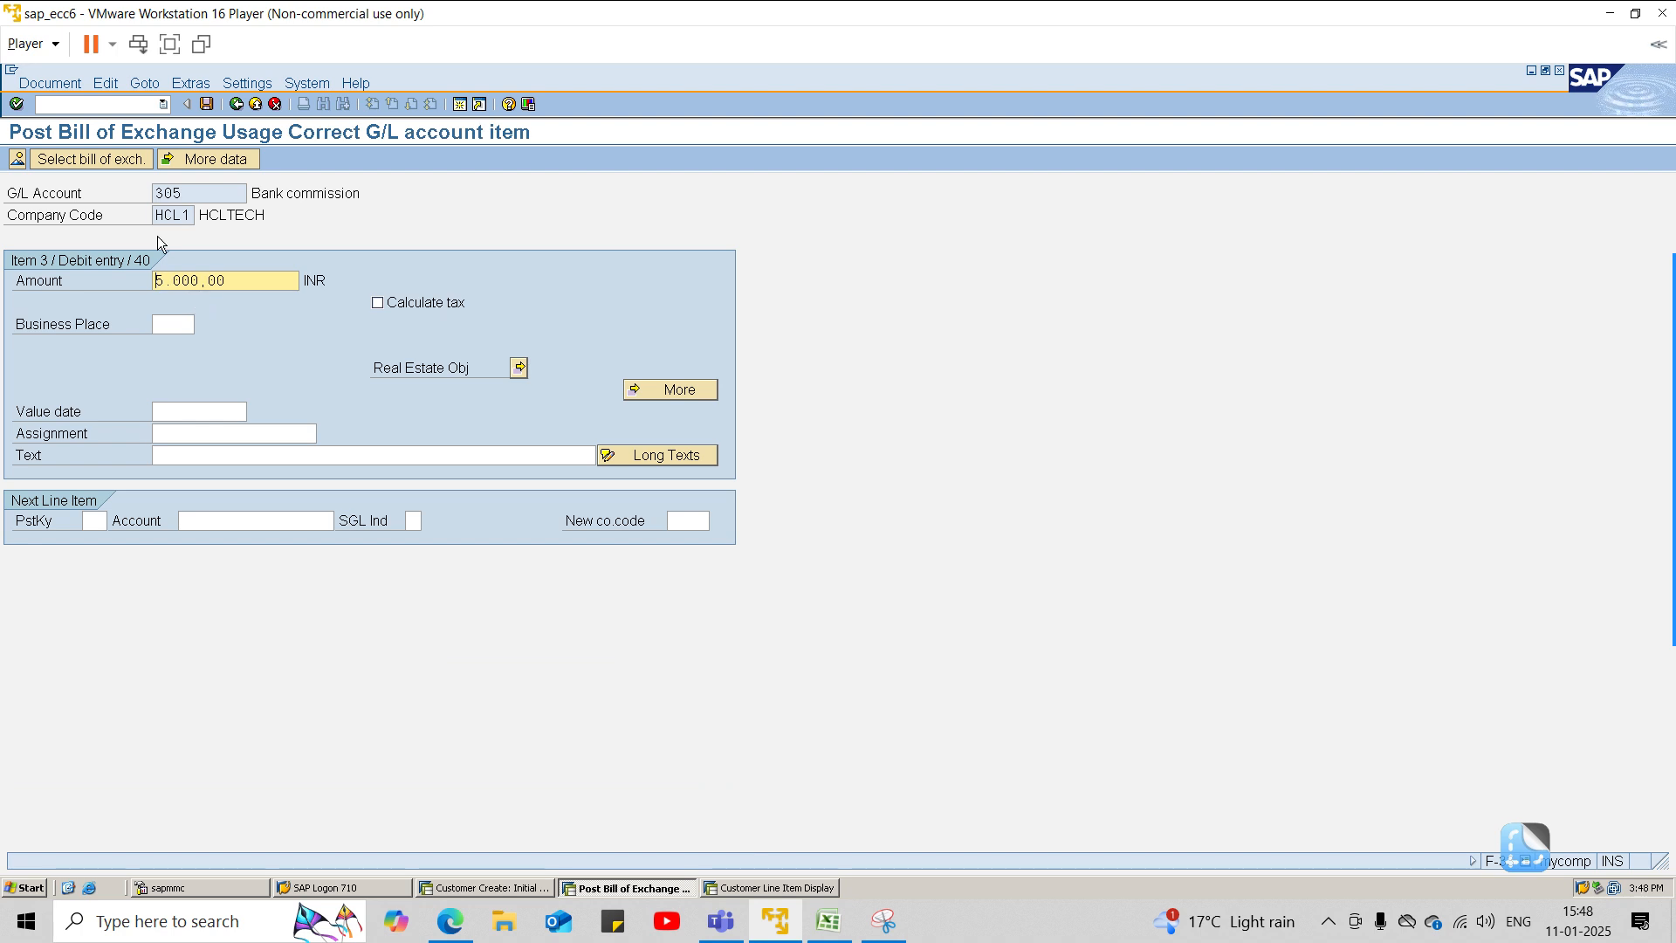
Step: Check the discounting document's overview, post it, and leave the bill of exchange discounting transaction
{"action": "left_click", "coordinate": [18, 160]}
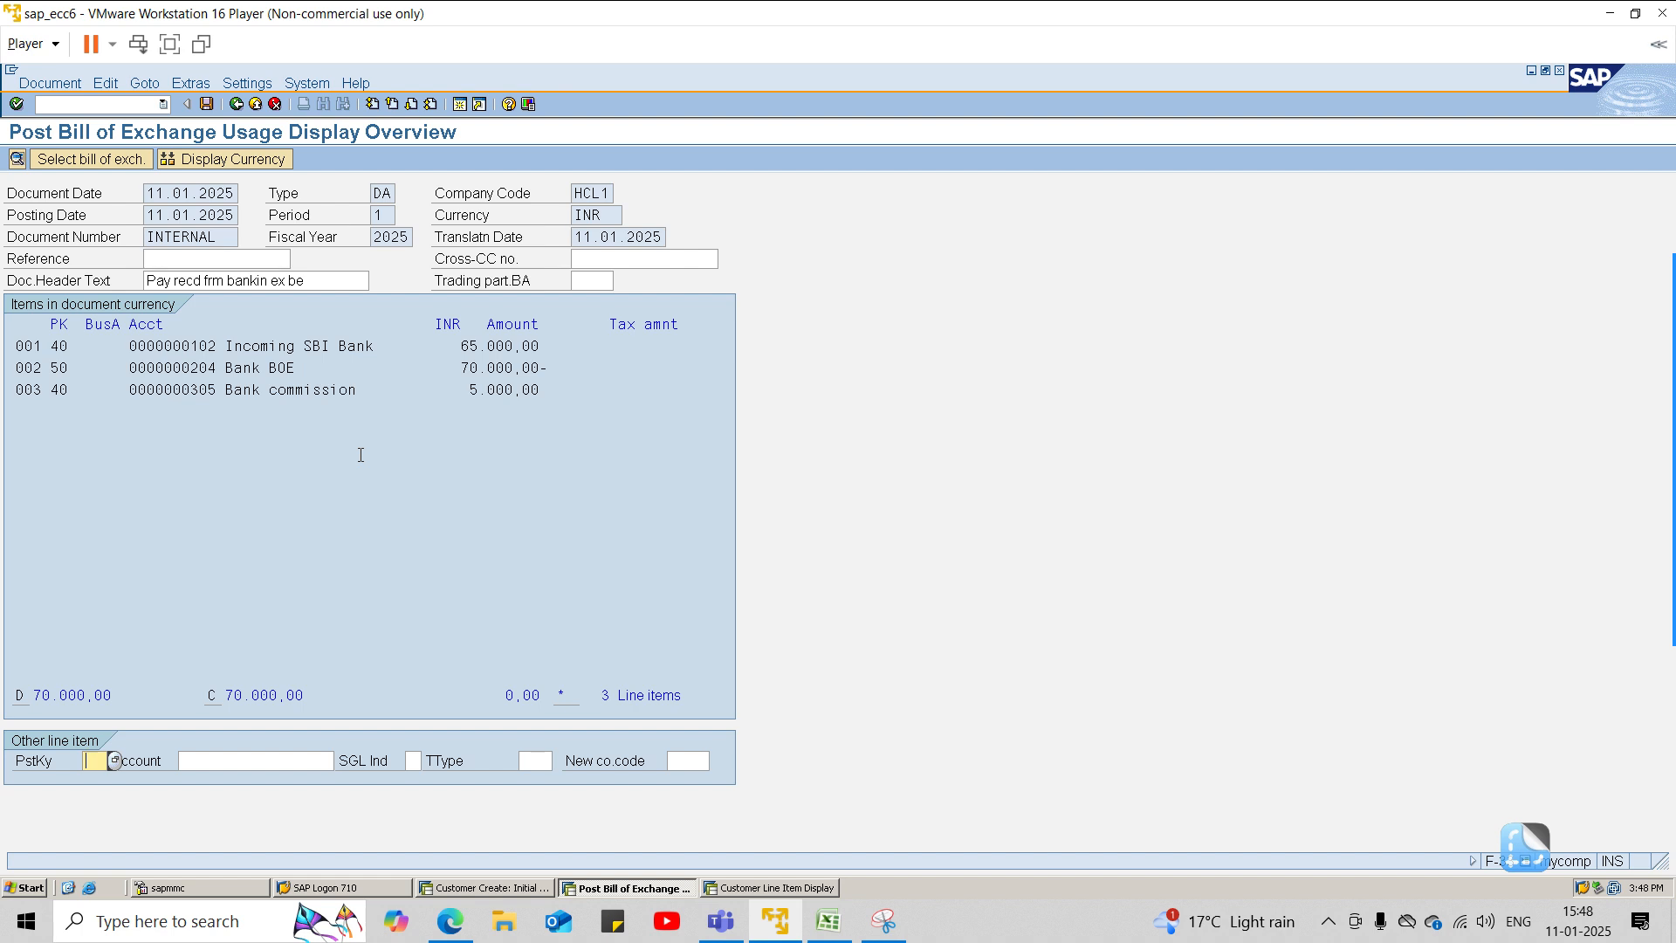
{"action": "left_click", "coordinate": [207, 104]}
{"action": "left_click", "coordinate": [237, 104]}
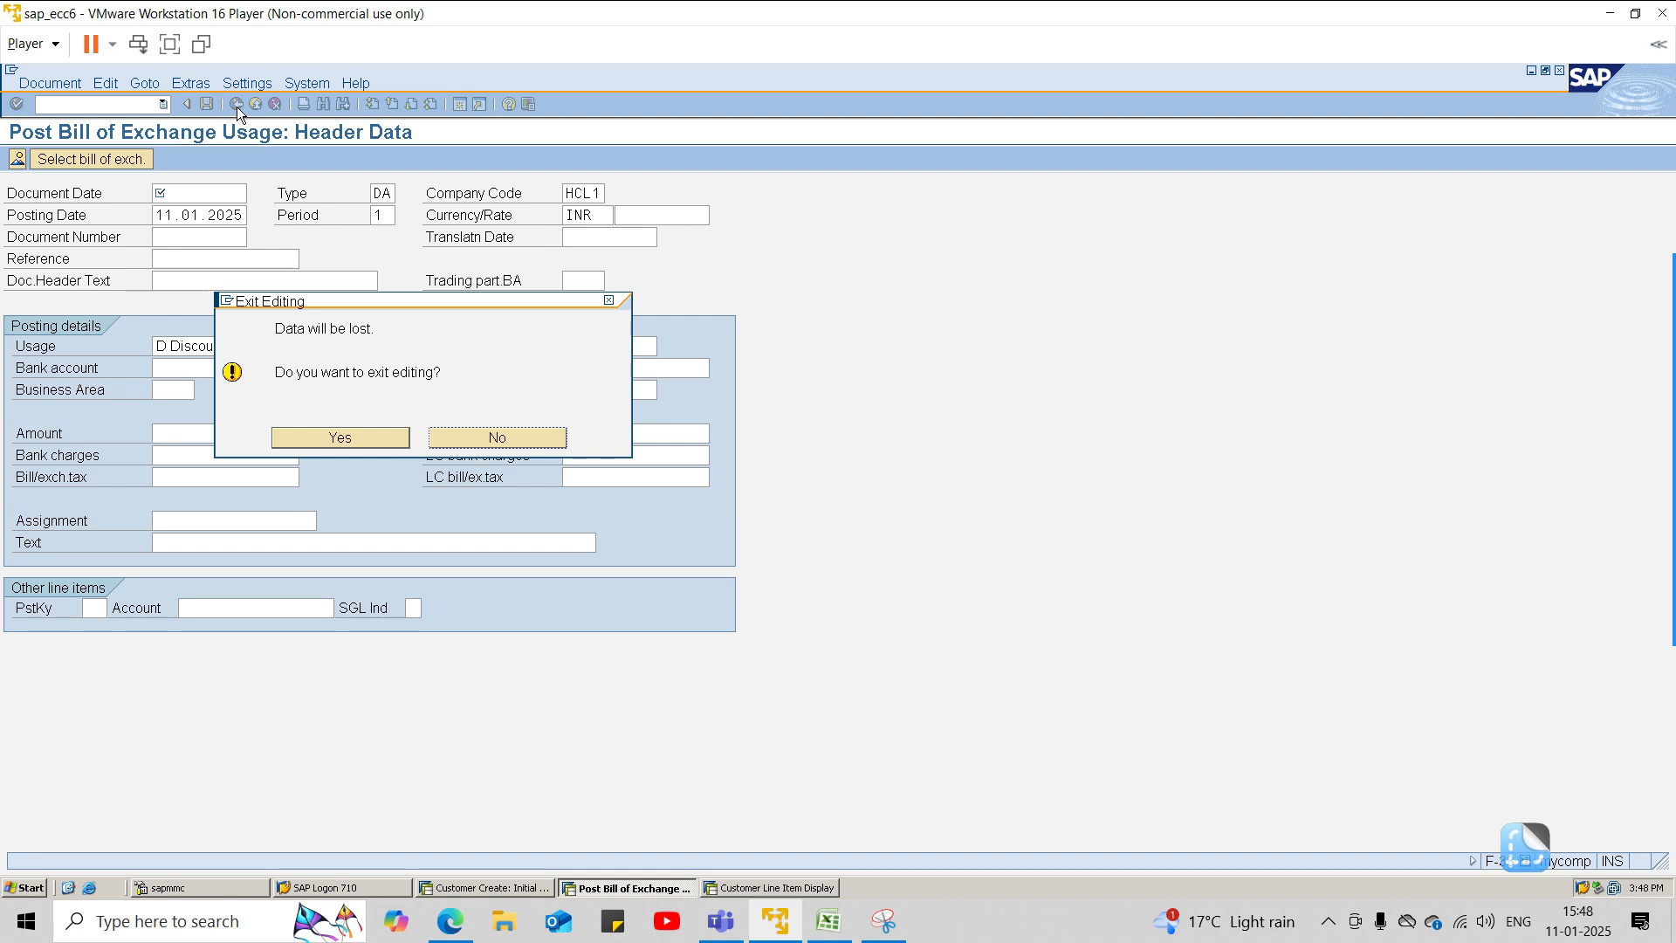
{"action": "key", "text": "Return"}
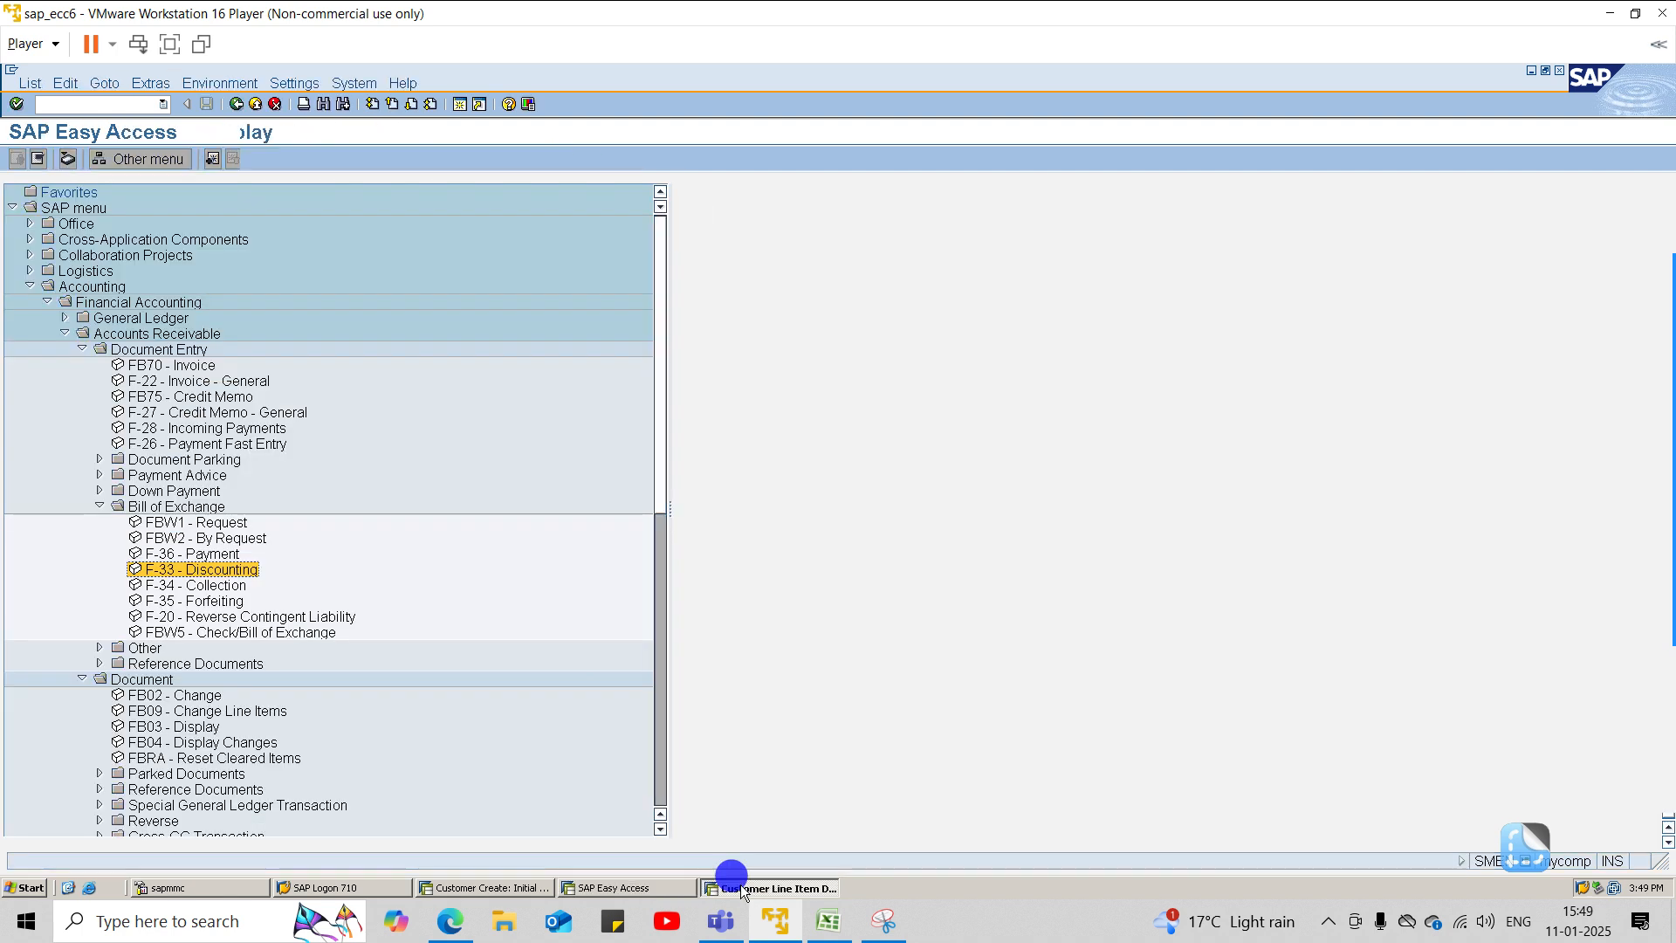
Step: Refresh the customer line item display to check the customer's bill of exchange items
{"action": "left_click", "coordinate": [742, 886]}
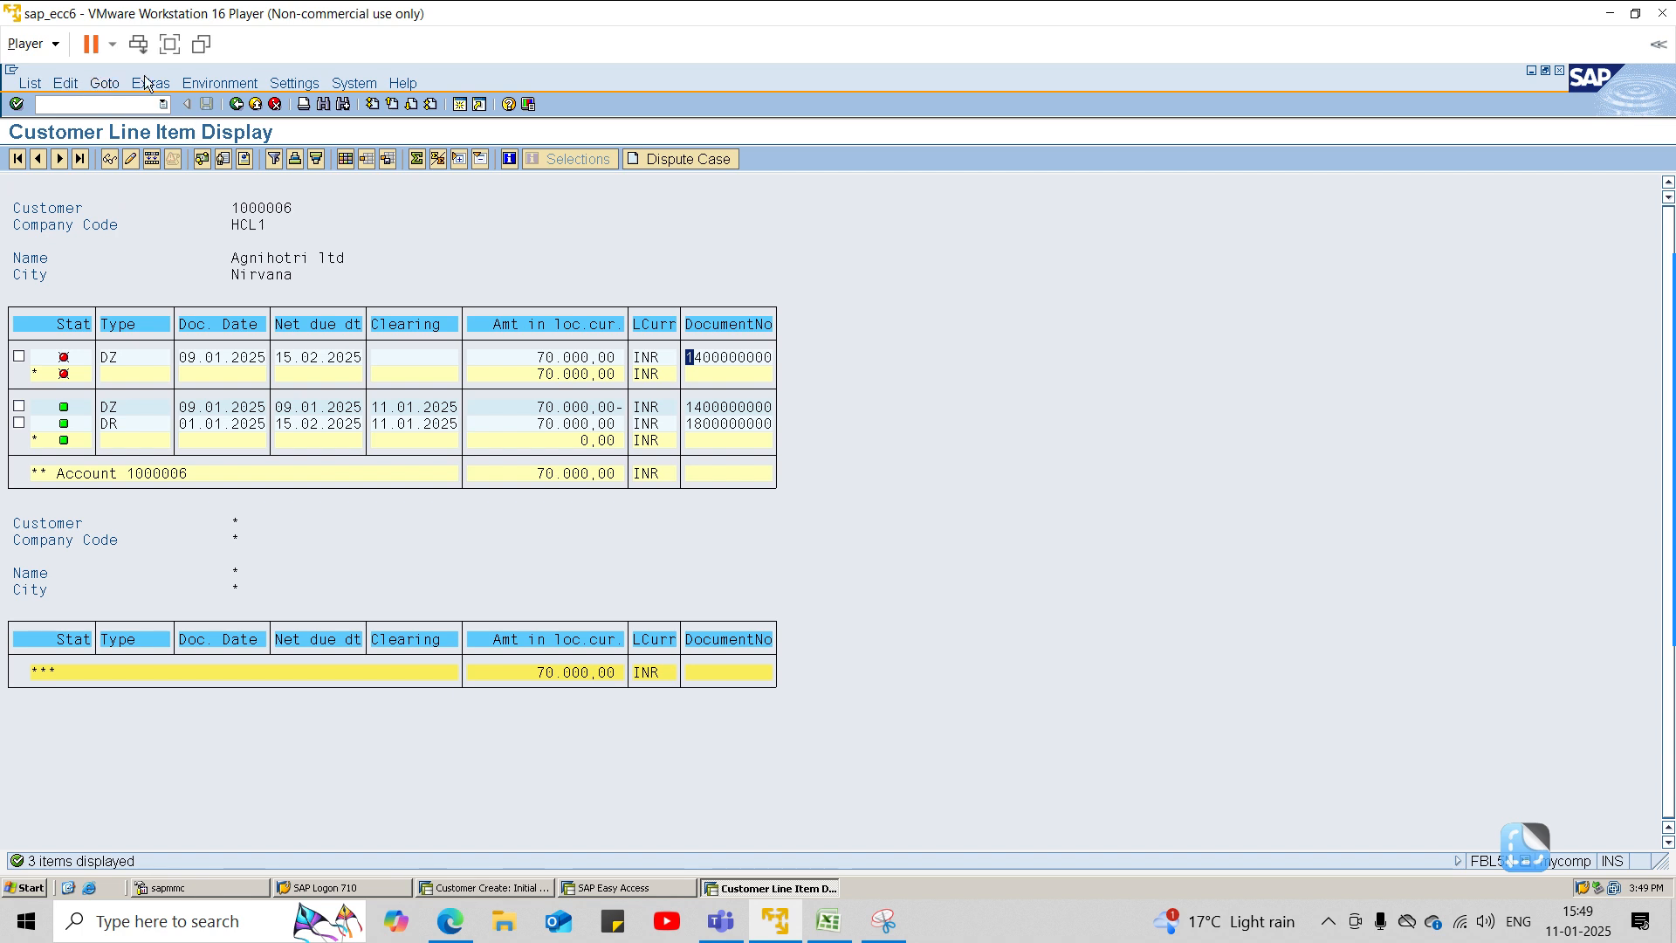
{"action": "left_click", "coordinate": [31, 83]}
{"action": "left_click", "coordinate": [61, 122]}
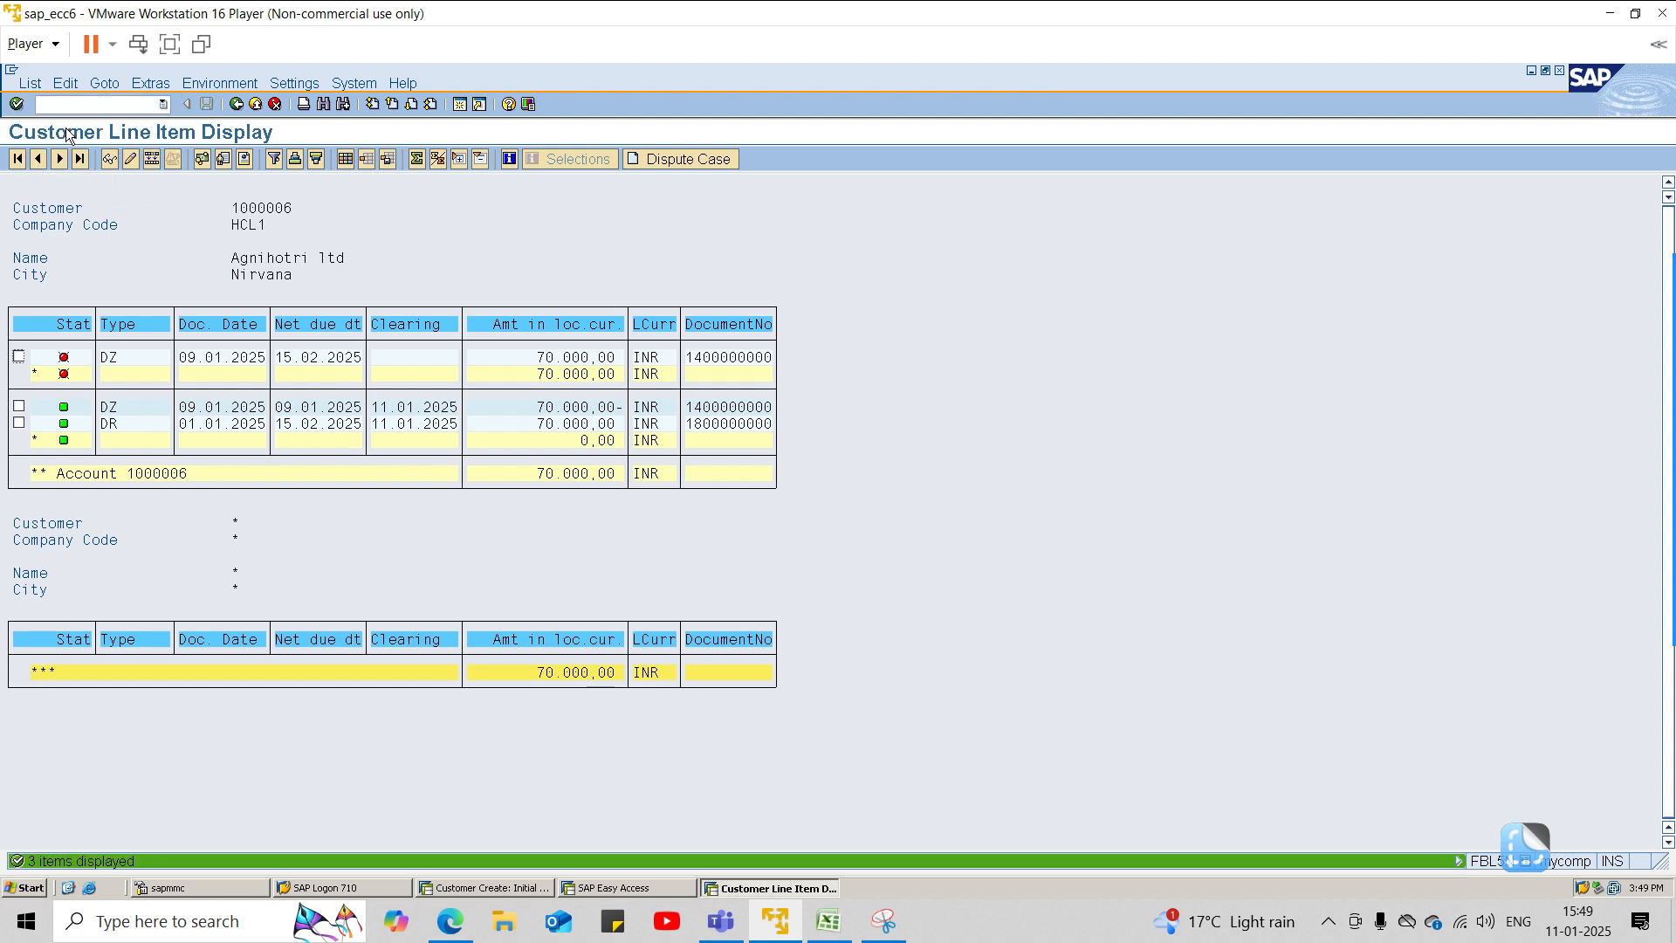
{"action": "left_click", "coordinate": [347, 557]}
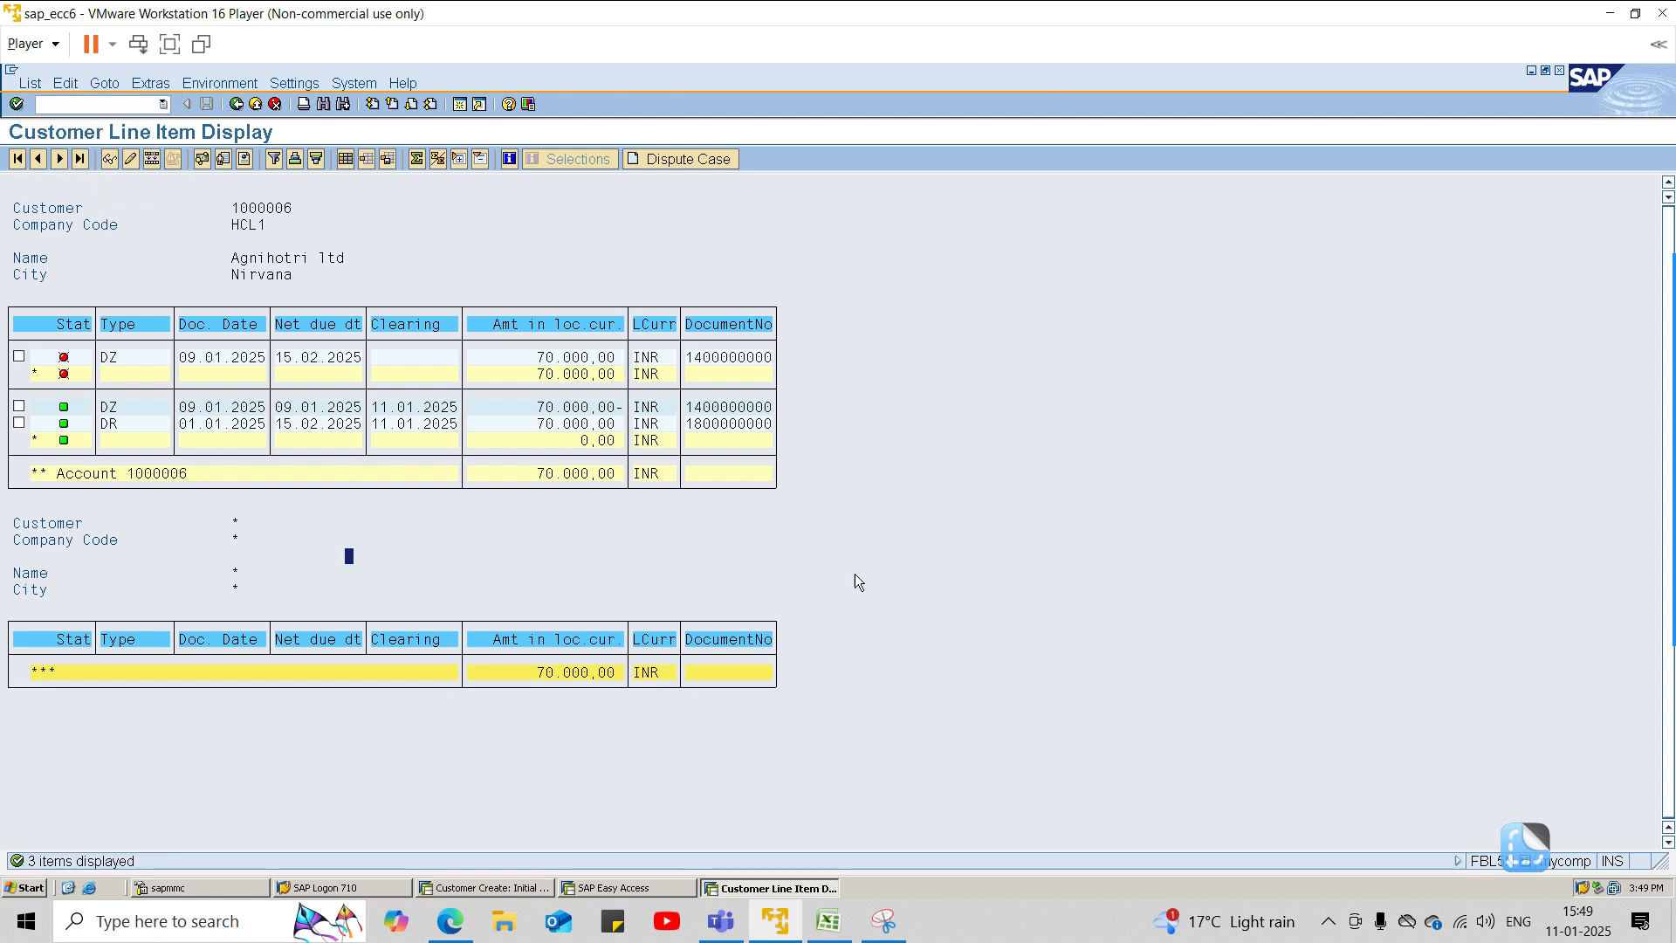
Step: Open transaction FBL3N in a new session and choose G/L account 104, Customer BOE A/c, as the range start
{"action": "left_click", "coordinate": [459, 104]}
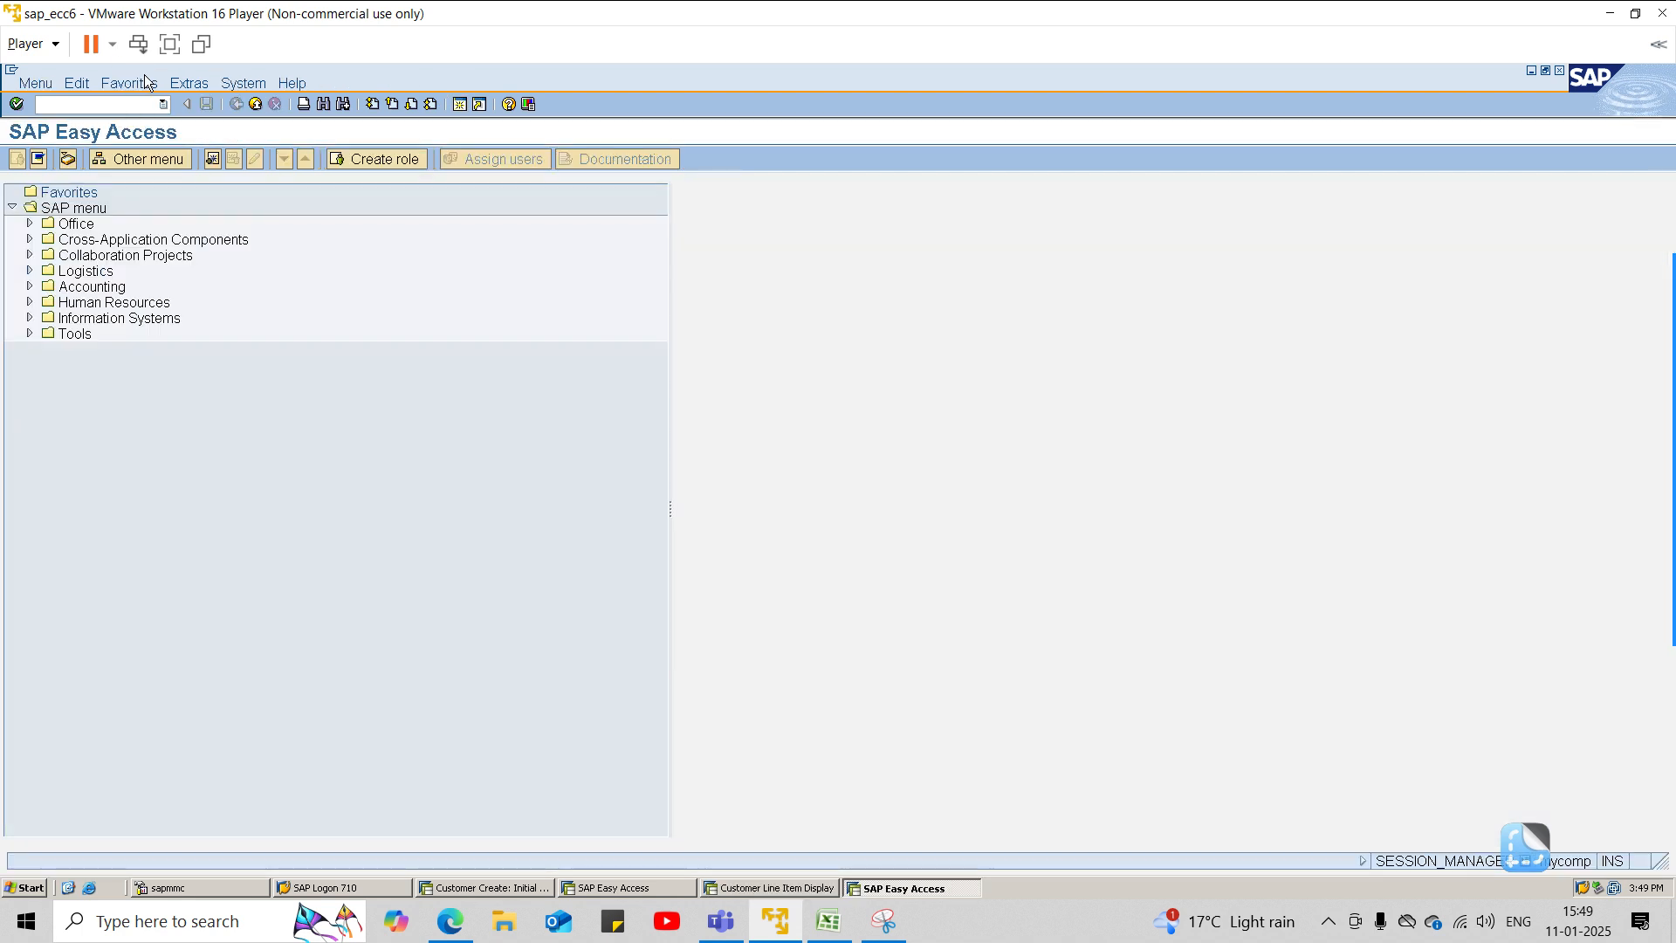
{"action": "type", "text": "fbl3n"}
{"action": "key", "text": "Return"}
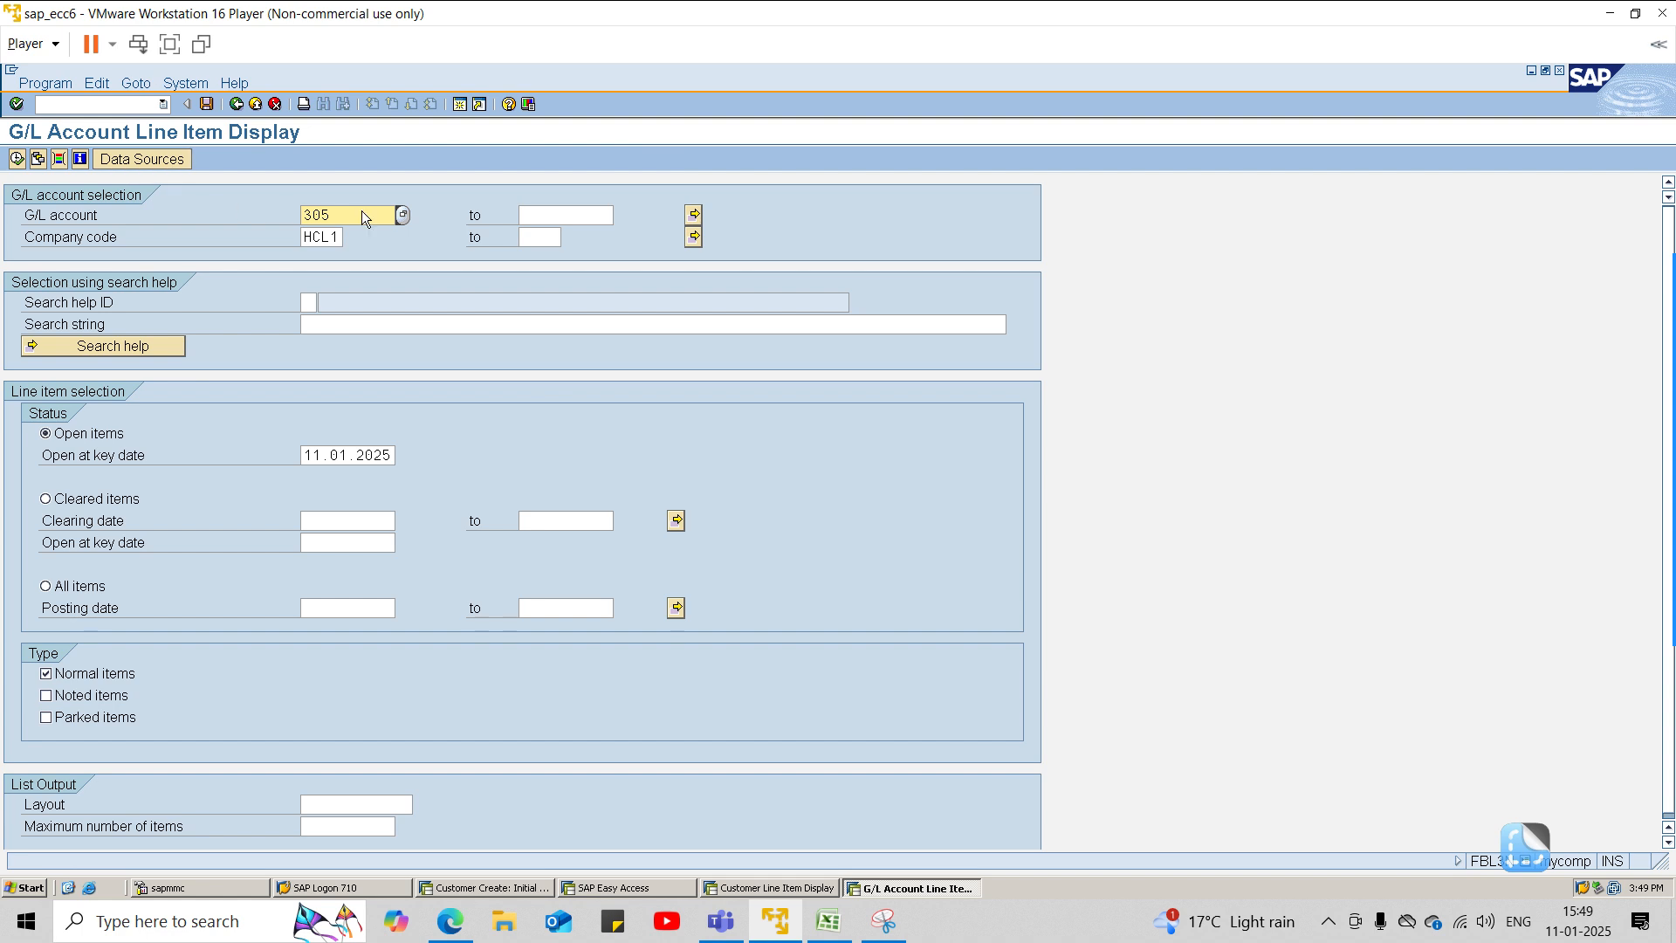
{"action": "type", "text": "305"}
{"action": "left_click", "coordinate": [402, 215]}
{"action": "left_click", "coordinate": [323, 543]}
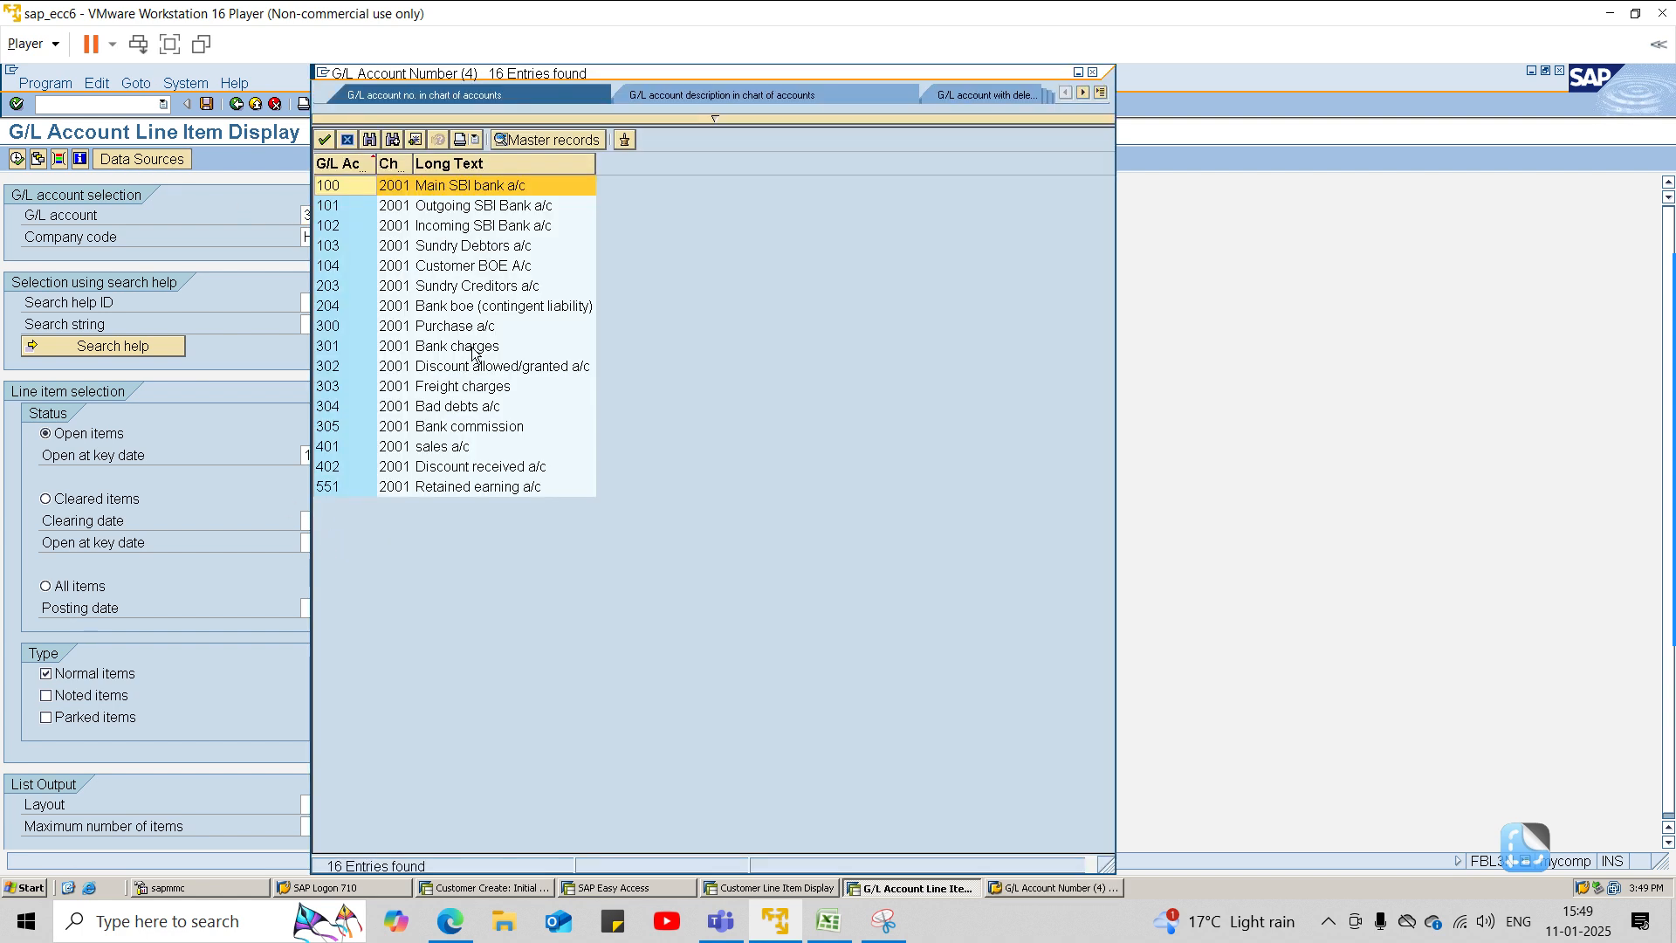
{"action": "left_click", "coordinate": [469, 267]}
{"action": "double_click", "coordinate": [469, 267]}
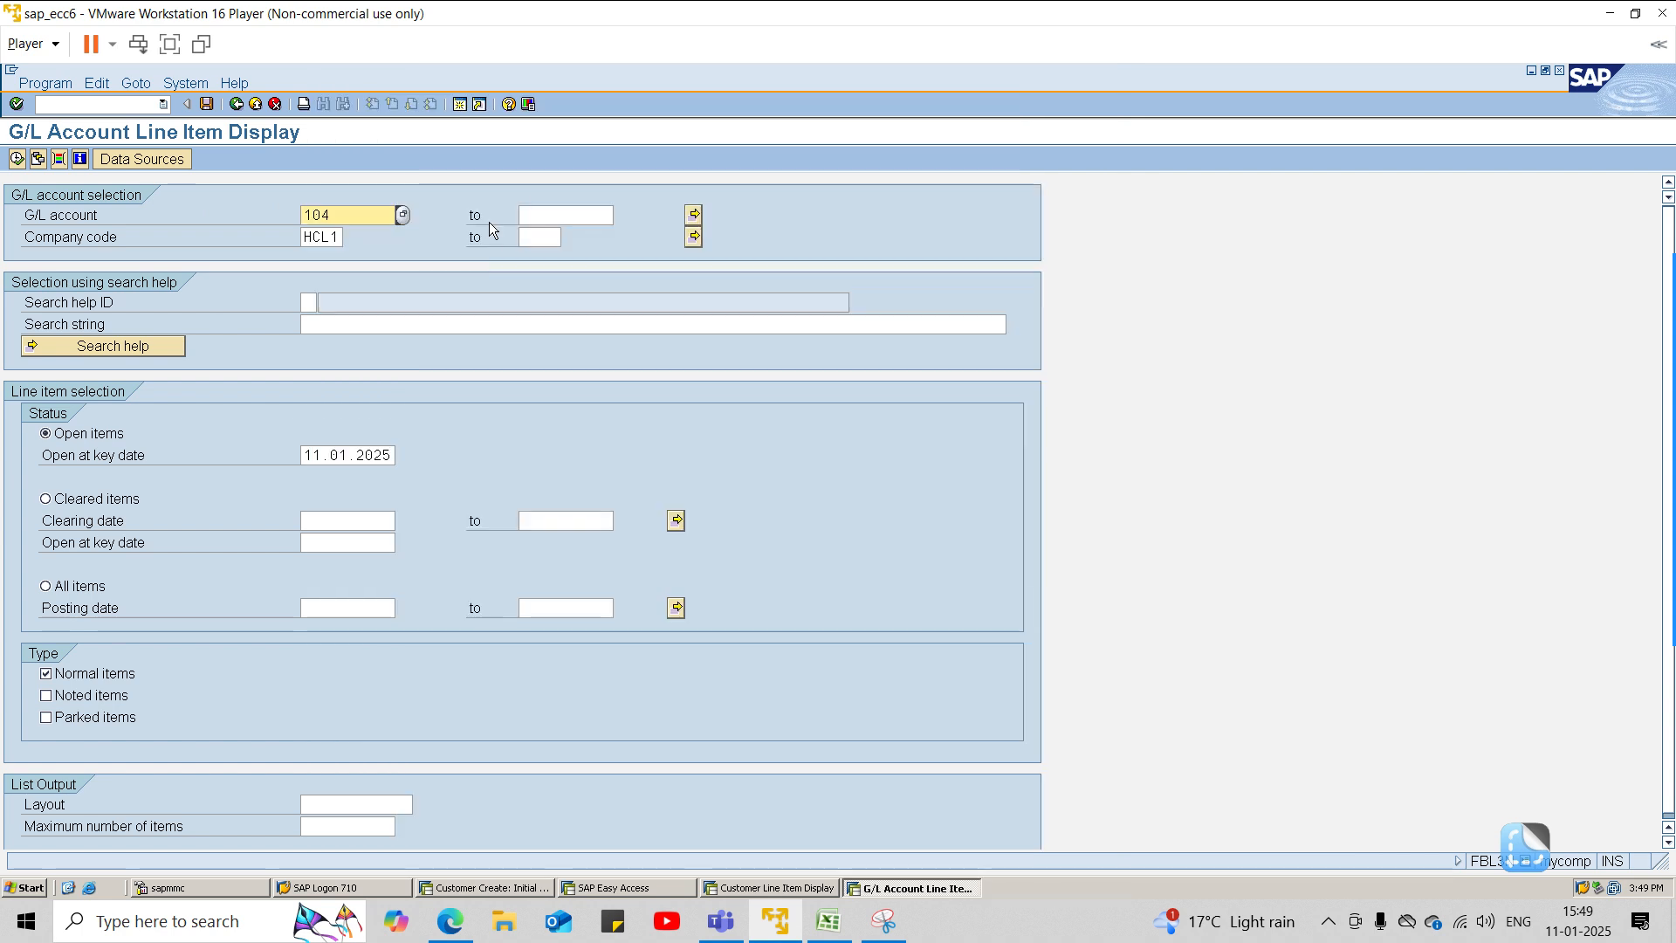
Step: Extend the G/L account range to 204, Bank boe (contingent liability), and list all items
{"action": "left_click", "coordinate": [553, 215]}
{"action": "left_click", "coordinate": [630, 217]}
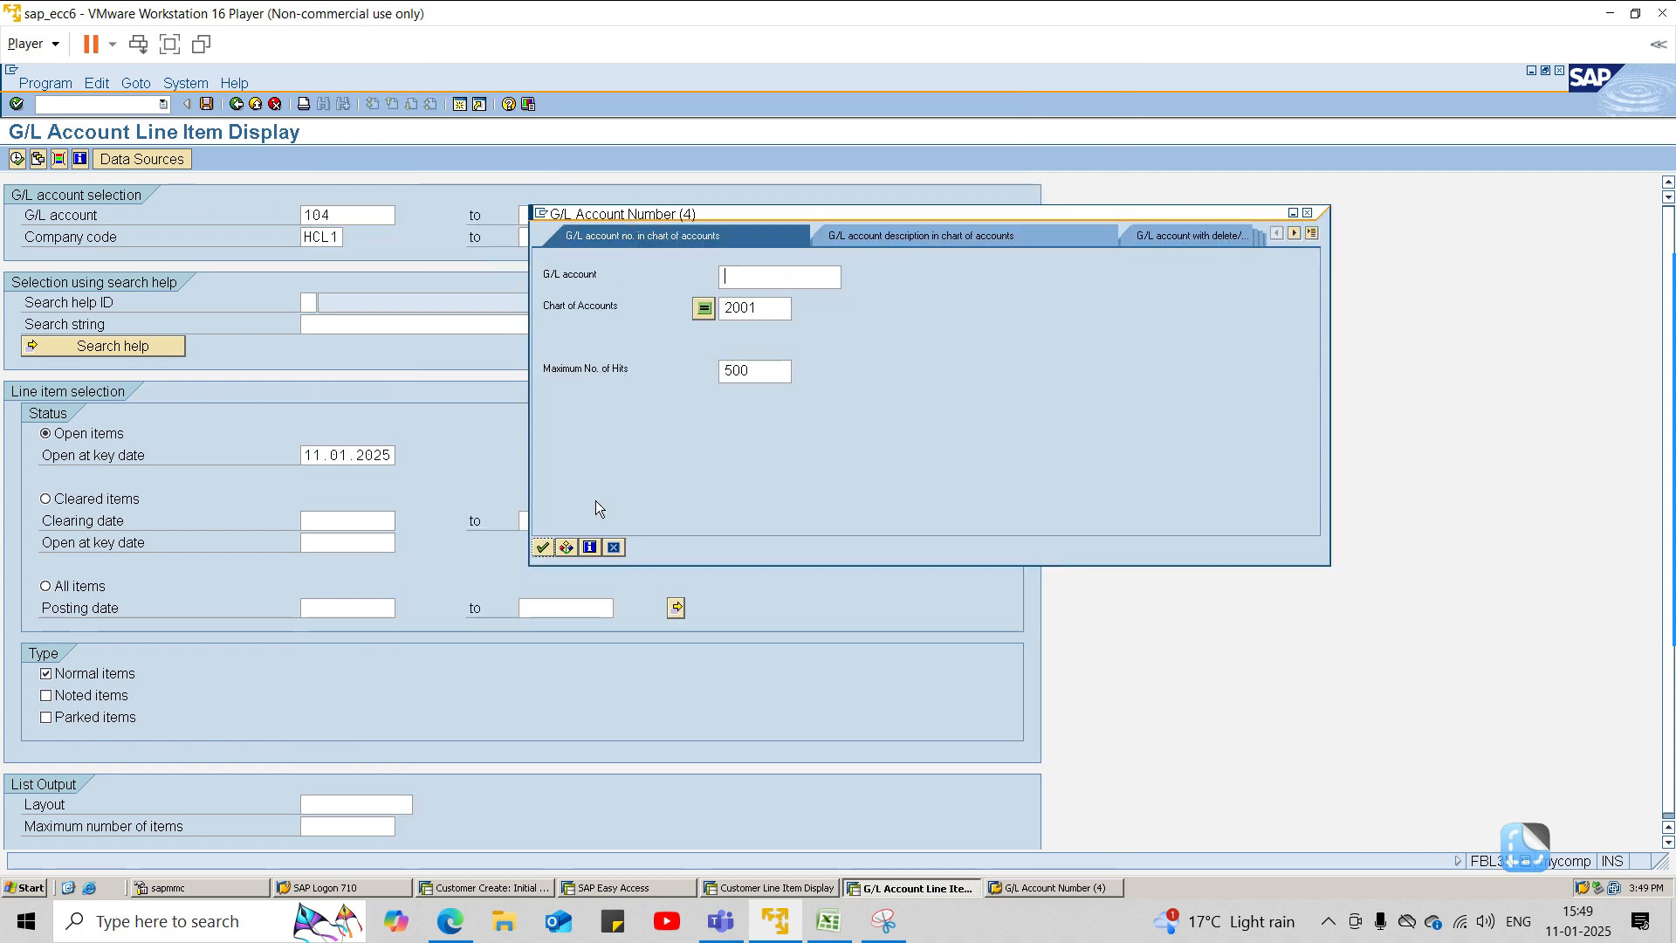
{"action": "left_click", "coordinate": [547, 542]}
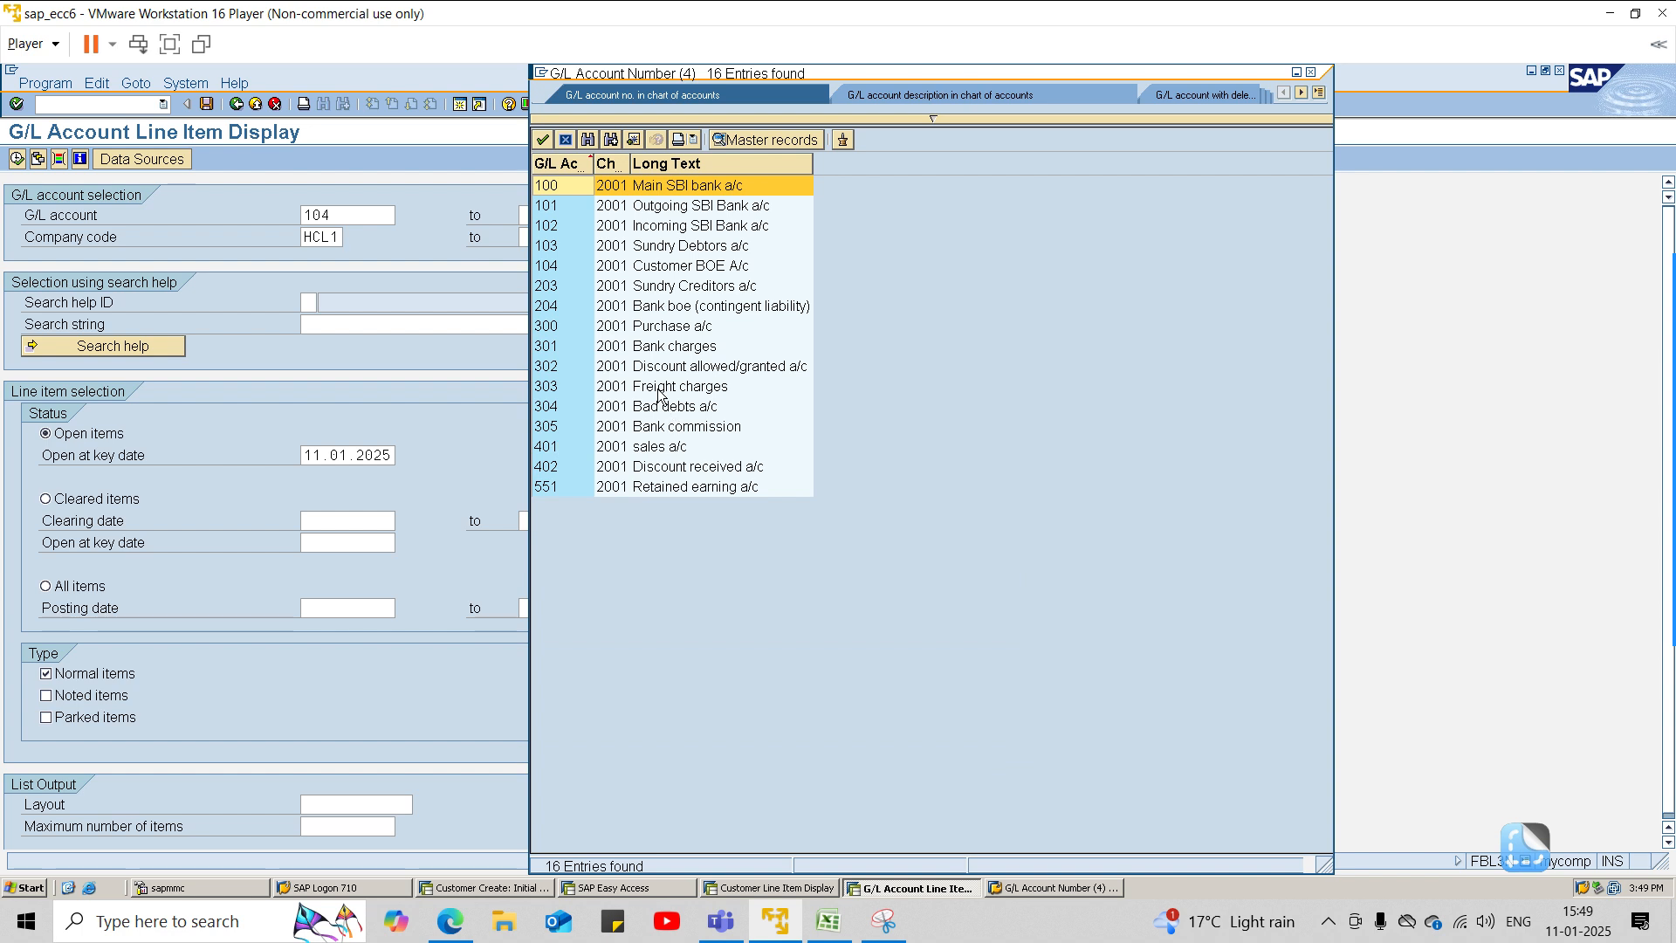
{"action": "double_click", "coordinate": [676, 306]}
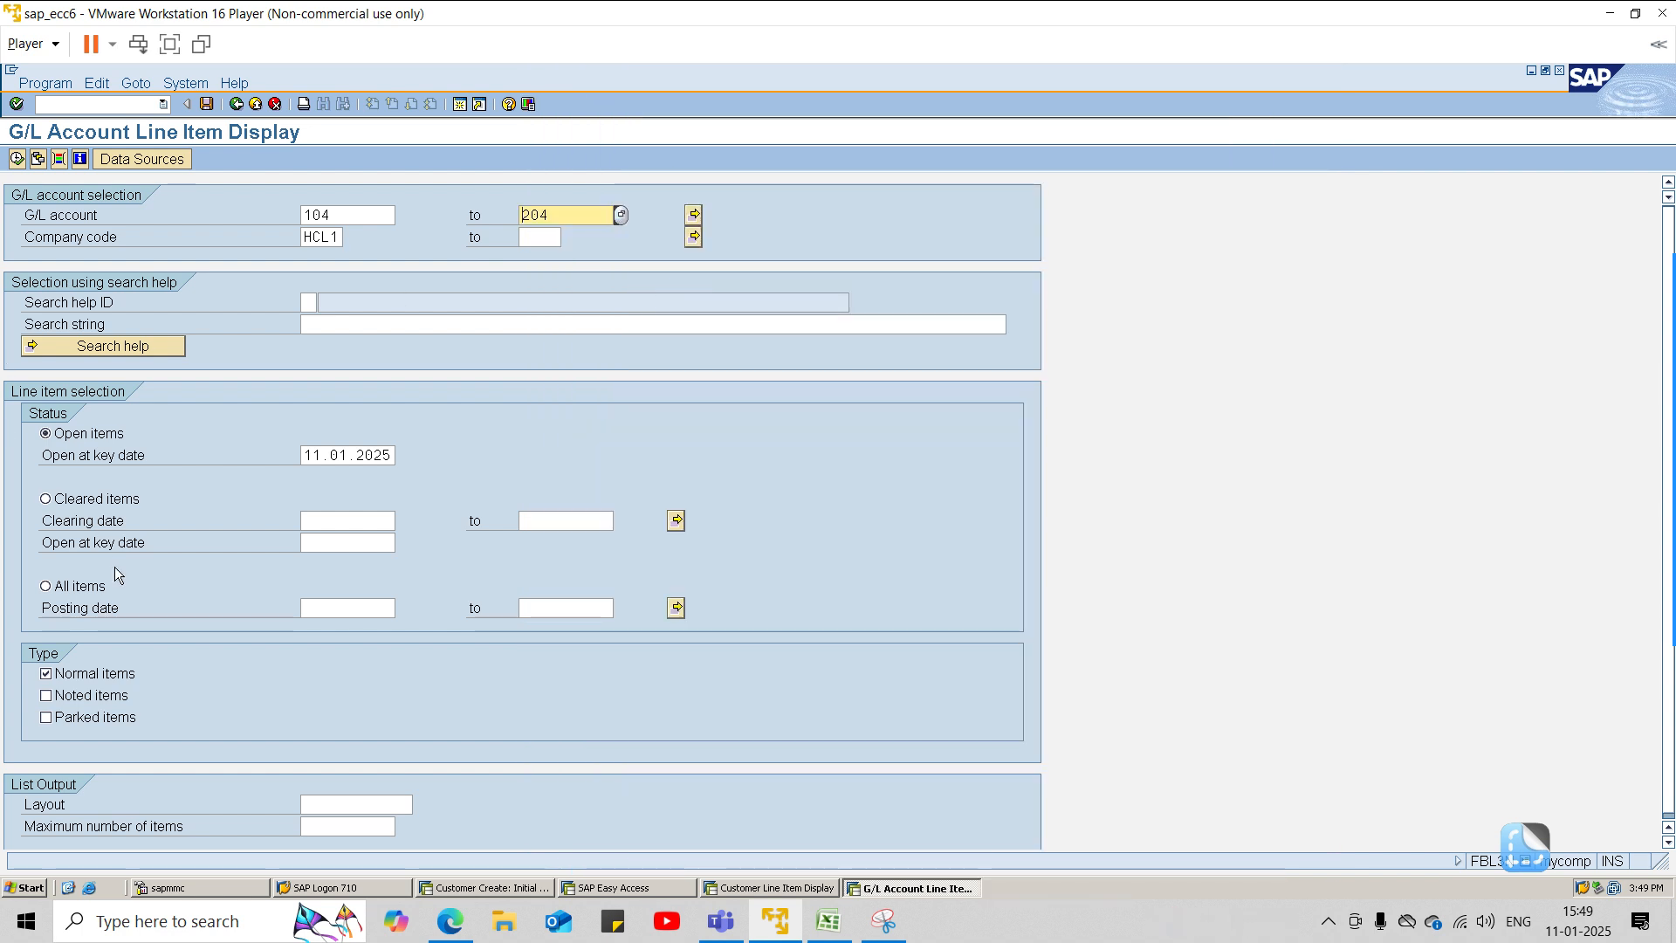
{"action": "left_click", "coordinate": [78, 586]}
{"action": "left_click", "coordinate": [17, 158]}
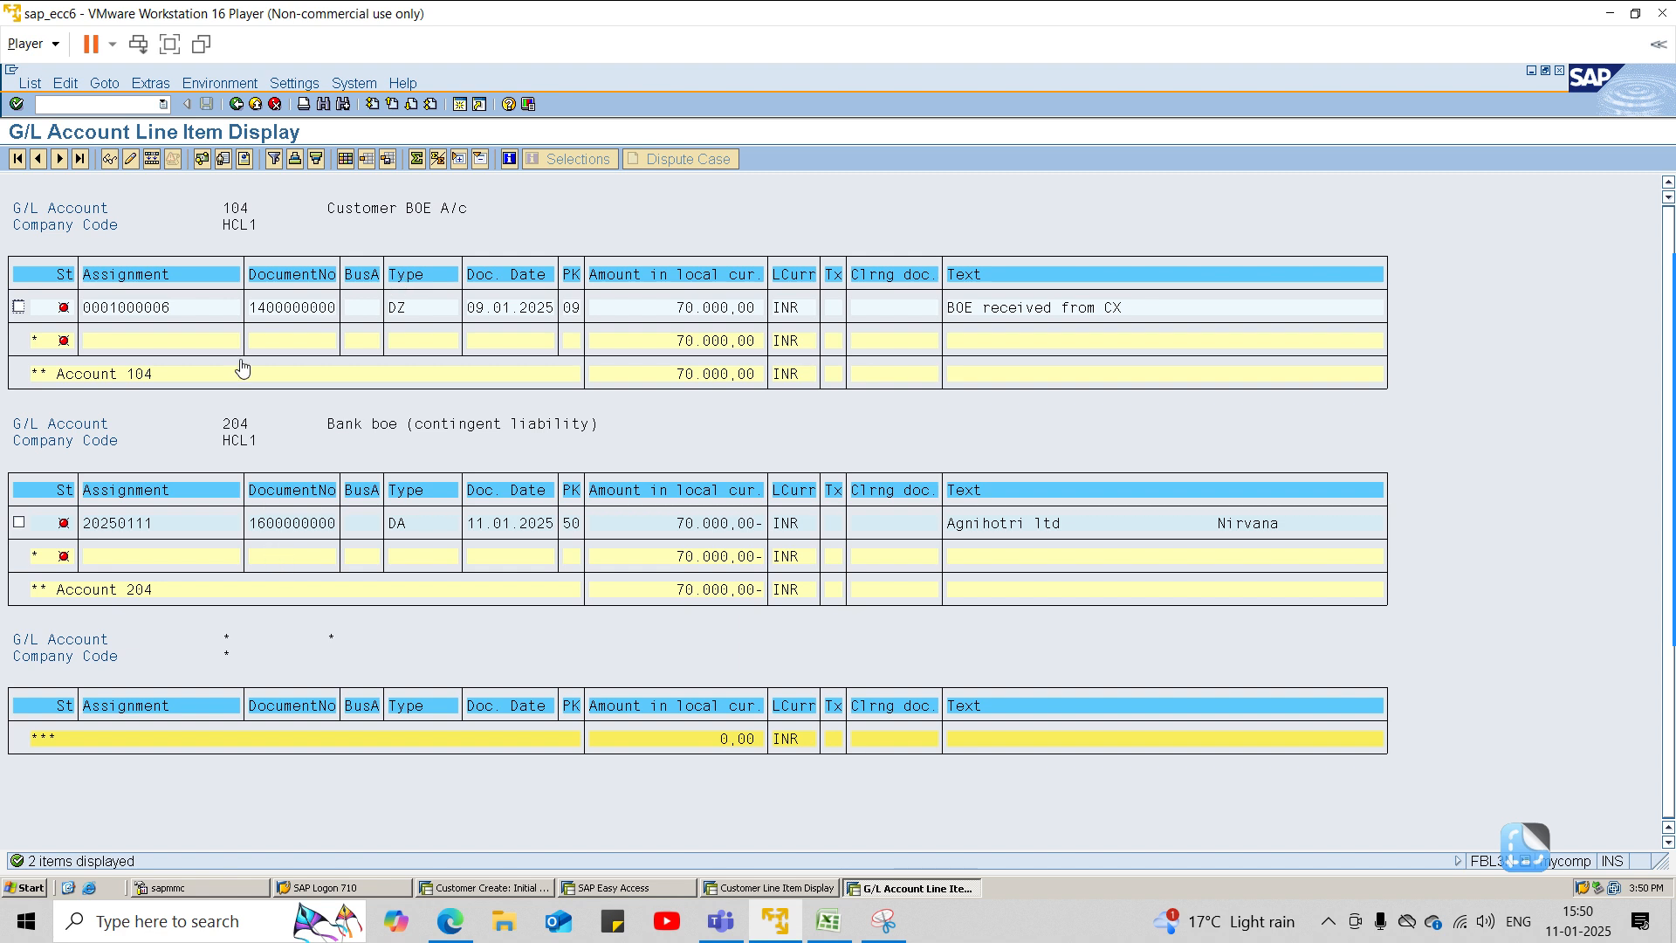
Step: Start F-20 - Reverse Contingent Liability in the SAP Easy Access session and set the Document Date to 25.01.2025
{"action": "left_click", "coordinate": [235, 104]}
{"action": "left_click", "coordinate": [634, 889]}
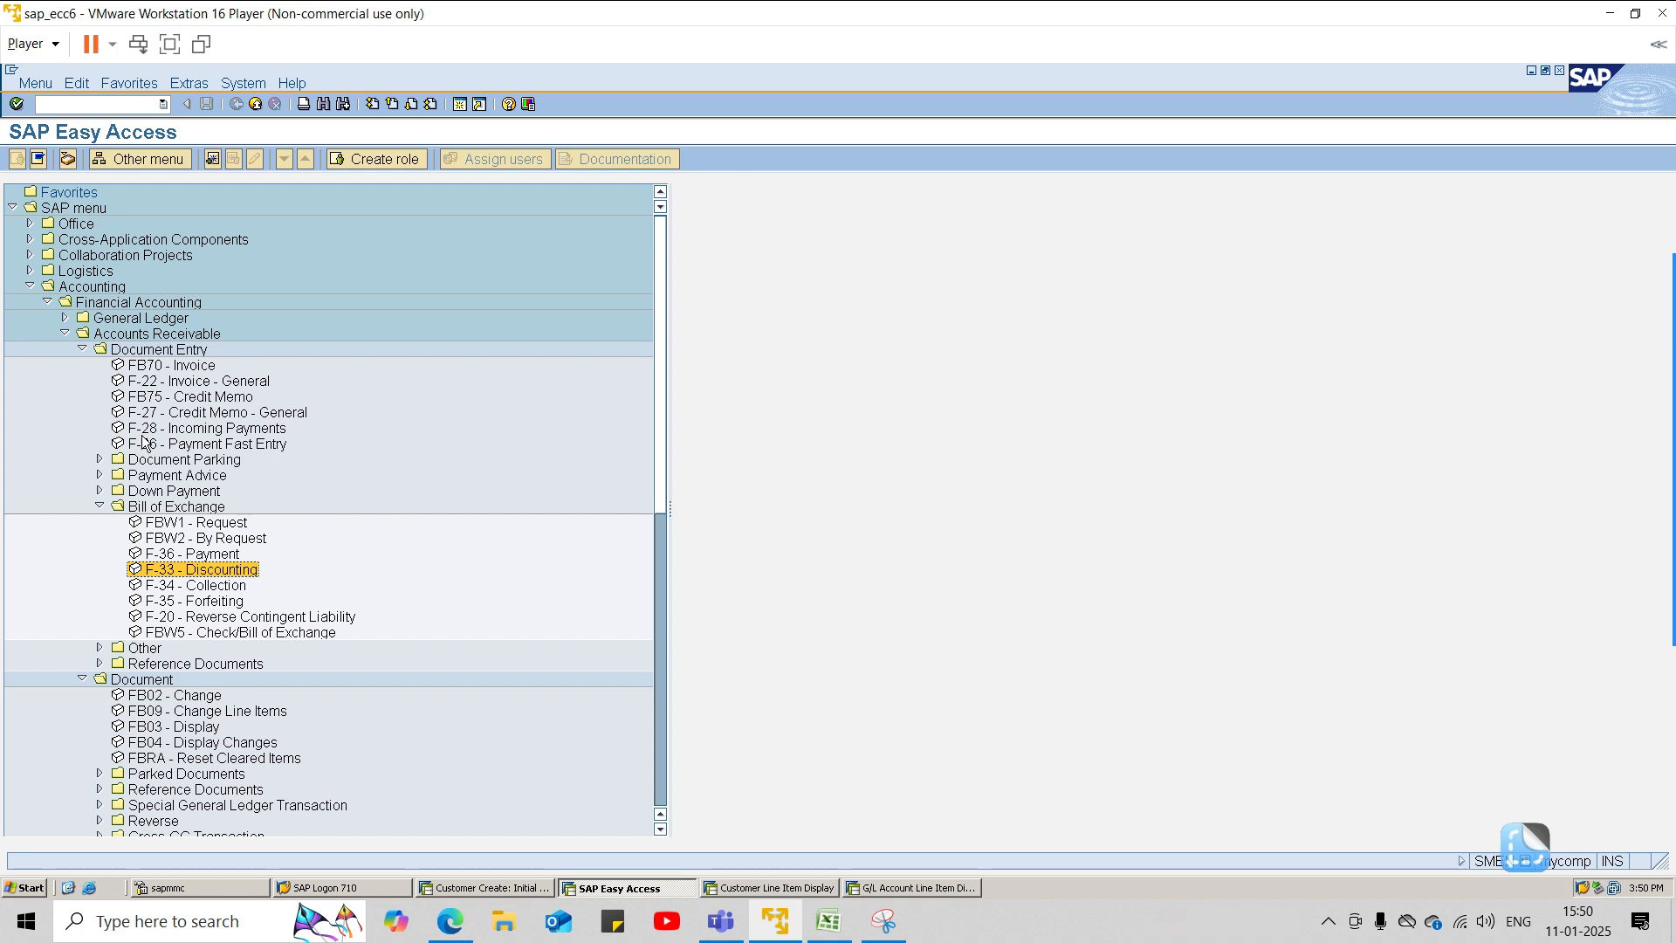
{"action": "double_click", "coordinate": [186, 618]}
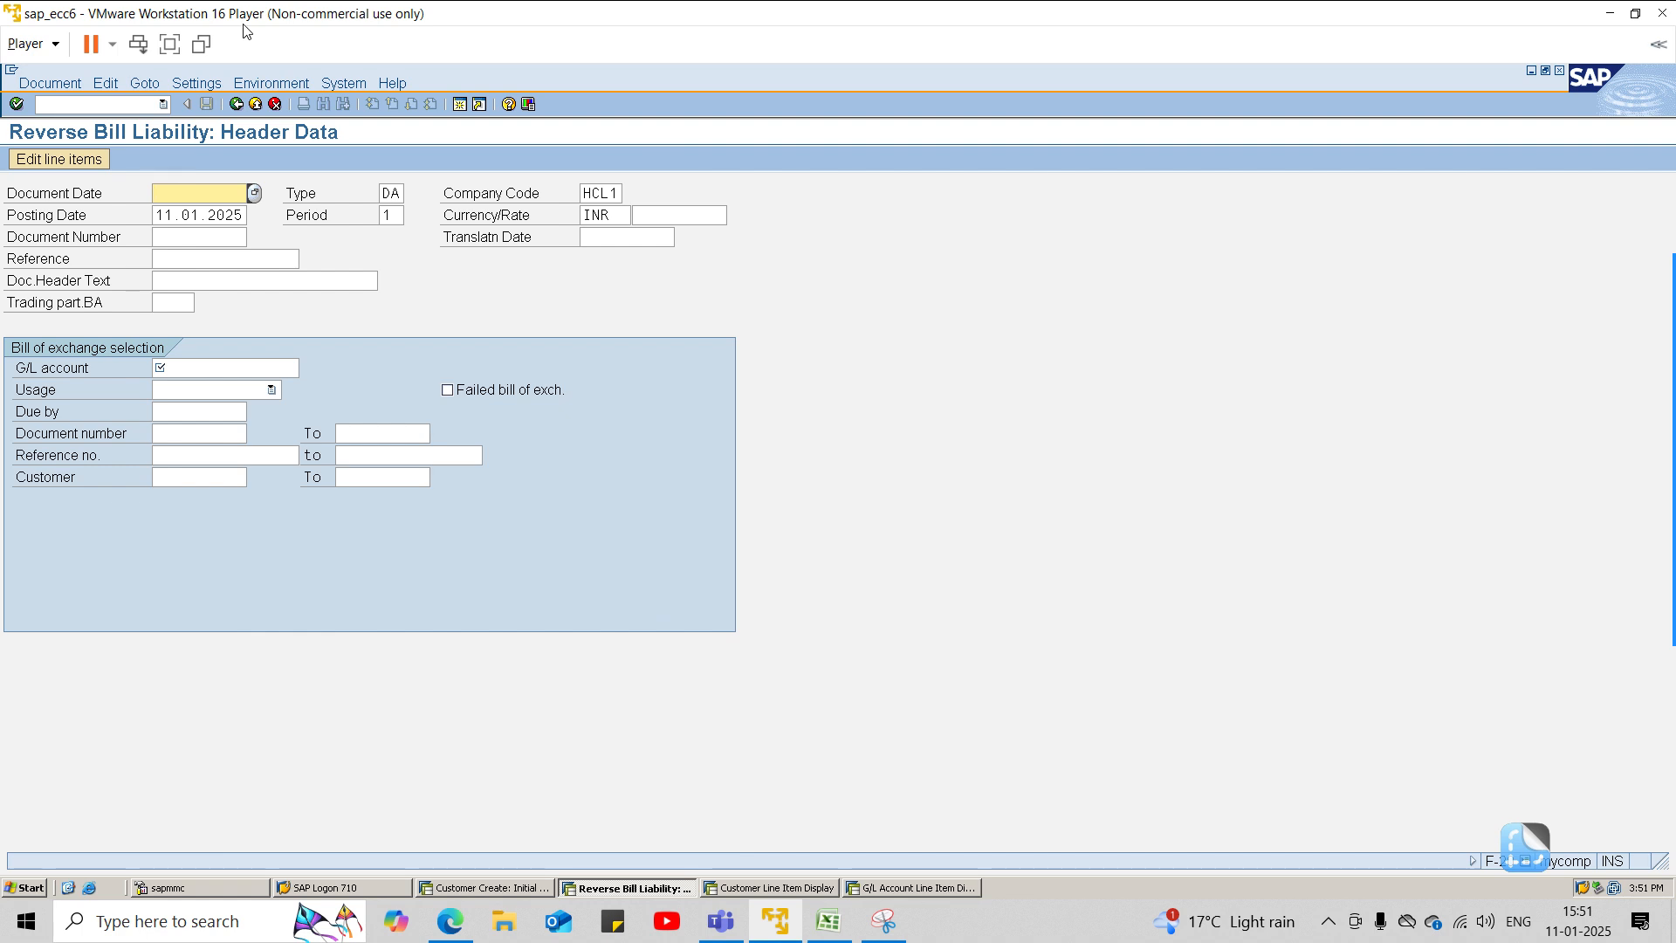
{"action": "left_click", "coordinate": [201, 192]}
{"action": "type", "text": "25.01.202"}
{"action": "key", "text": "Tab"}
{"action": "key", "text": "Tab"}
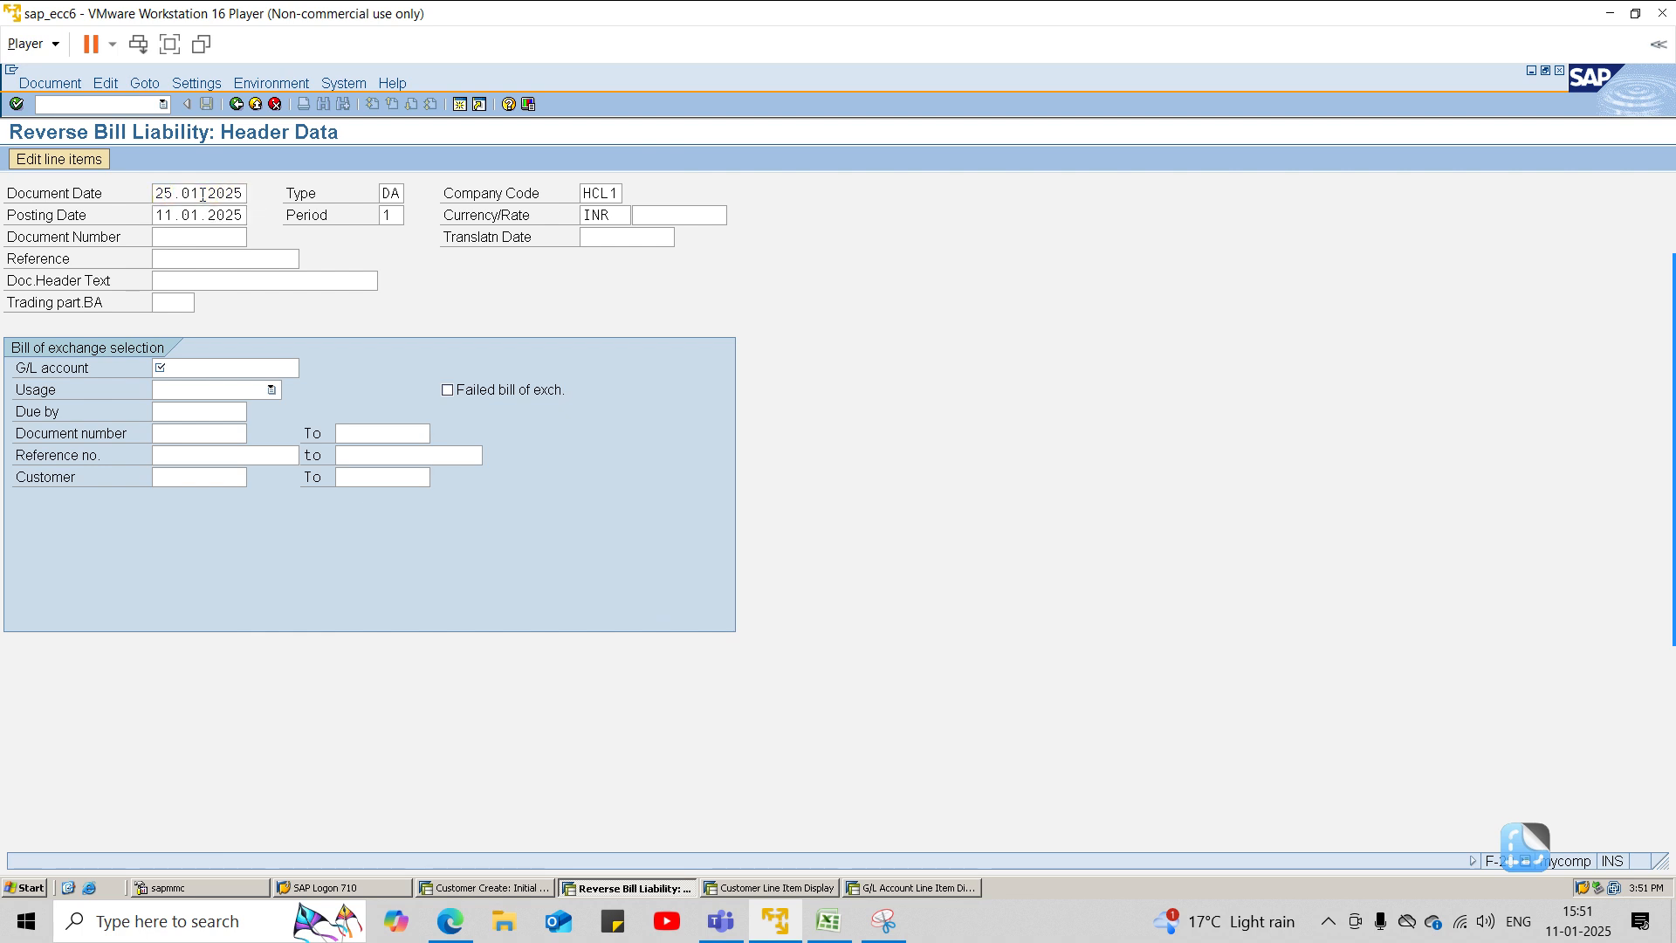
{"action": "key", "text": "Tab"}
{"action": "key", "text": "Tab"}
{"action": "key", "text": "Tab"}
{"action": "key", "text": "Tab"}
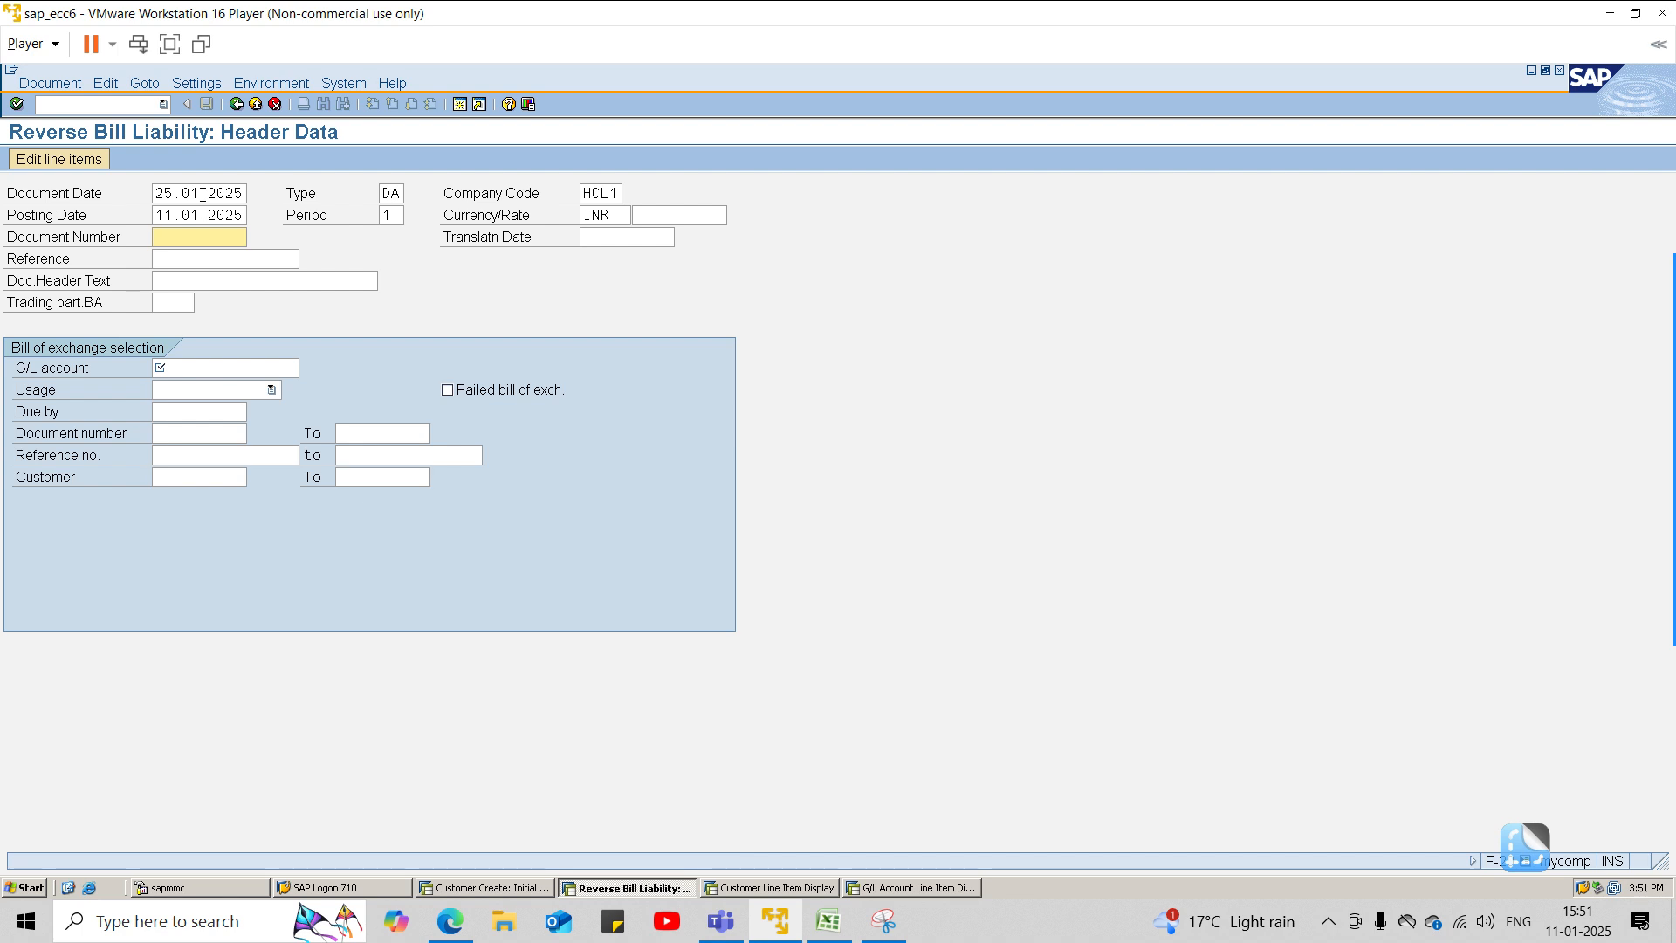
{"action": "key", "text": "Tab"}
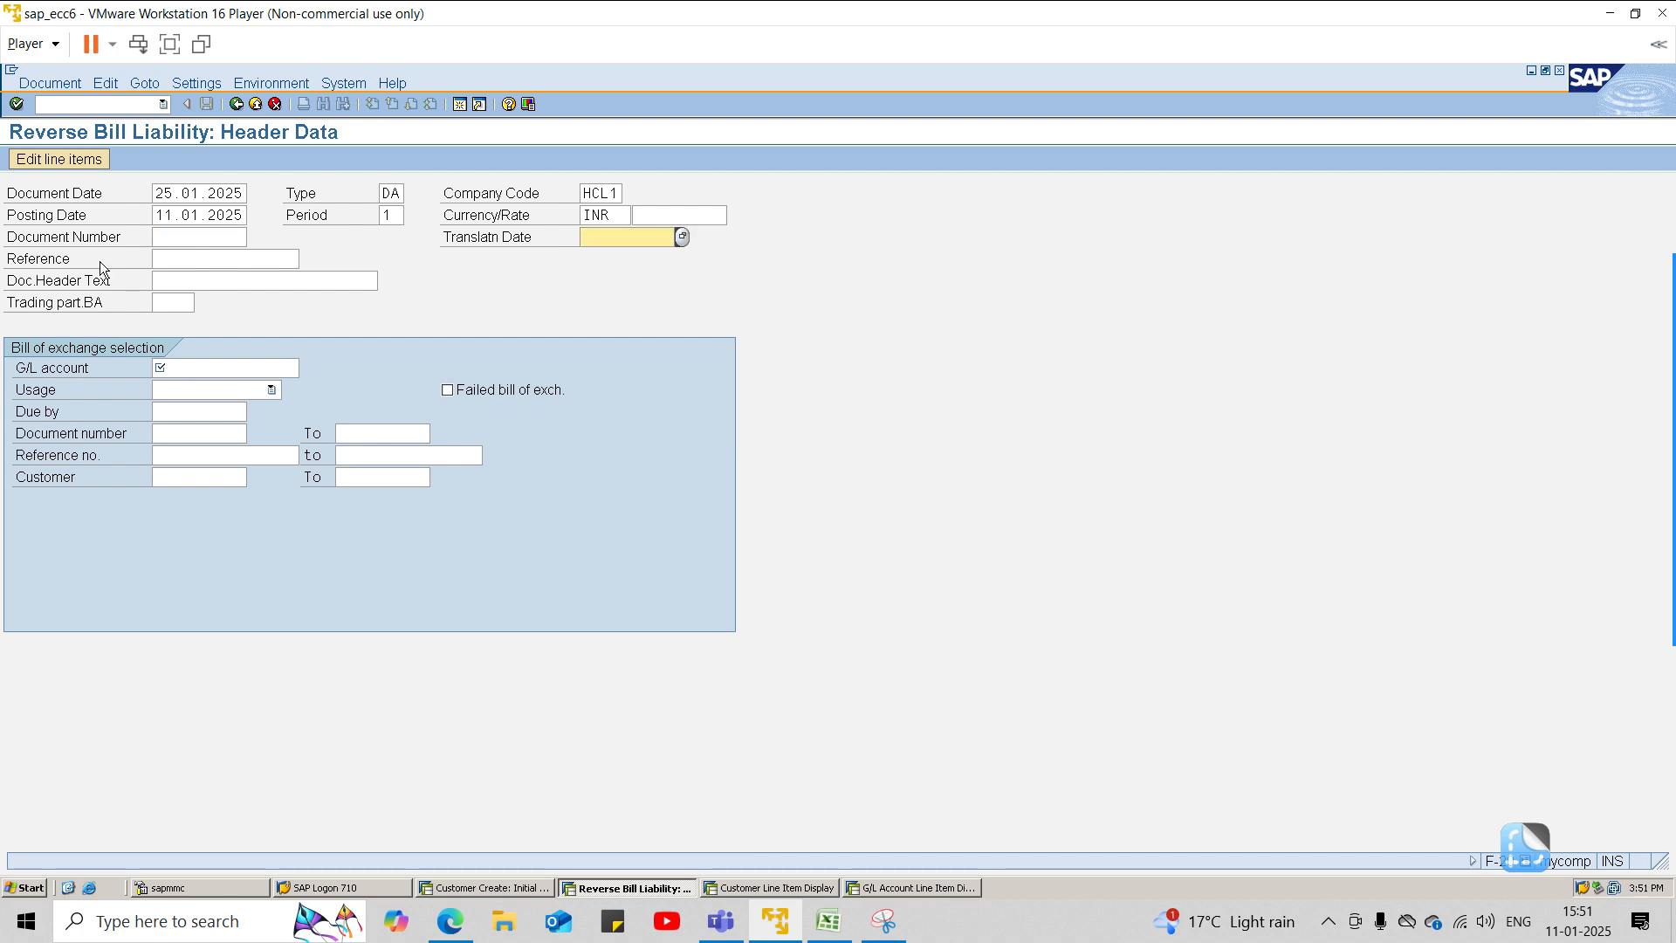
Step: Select G/L account 104, Customer BOE A/c, with usage D Discounting, and try to continue to editing the line items
{"action": "left_click", "coordinate": [190, 366]}
{"action": "left_click", "coordinate": [303, 370]}
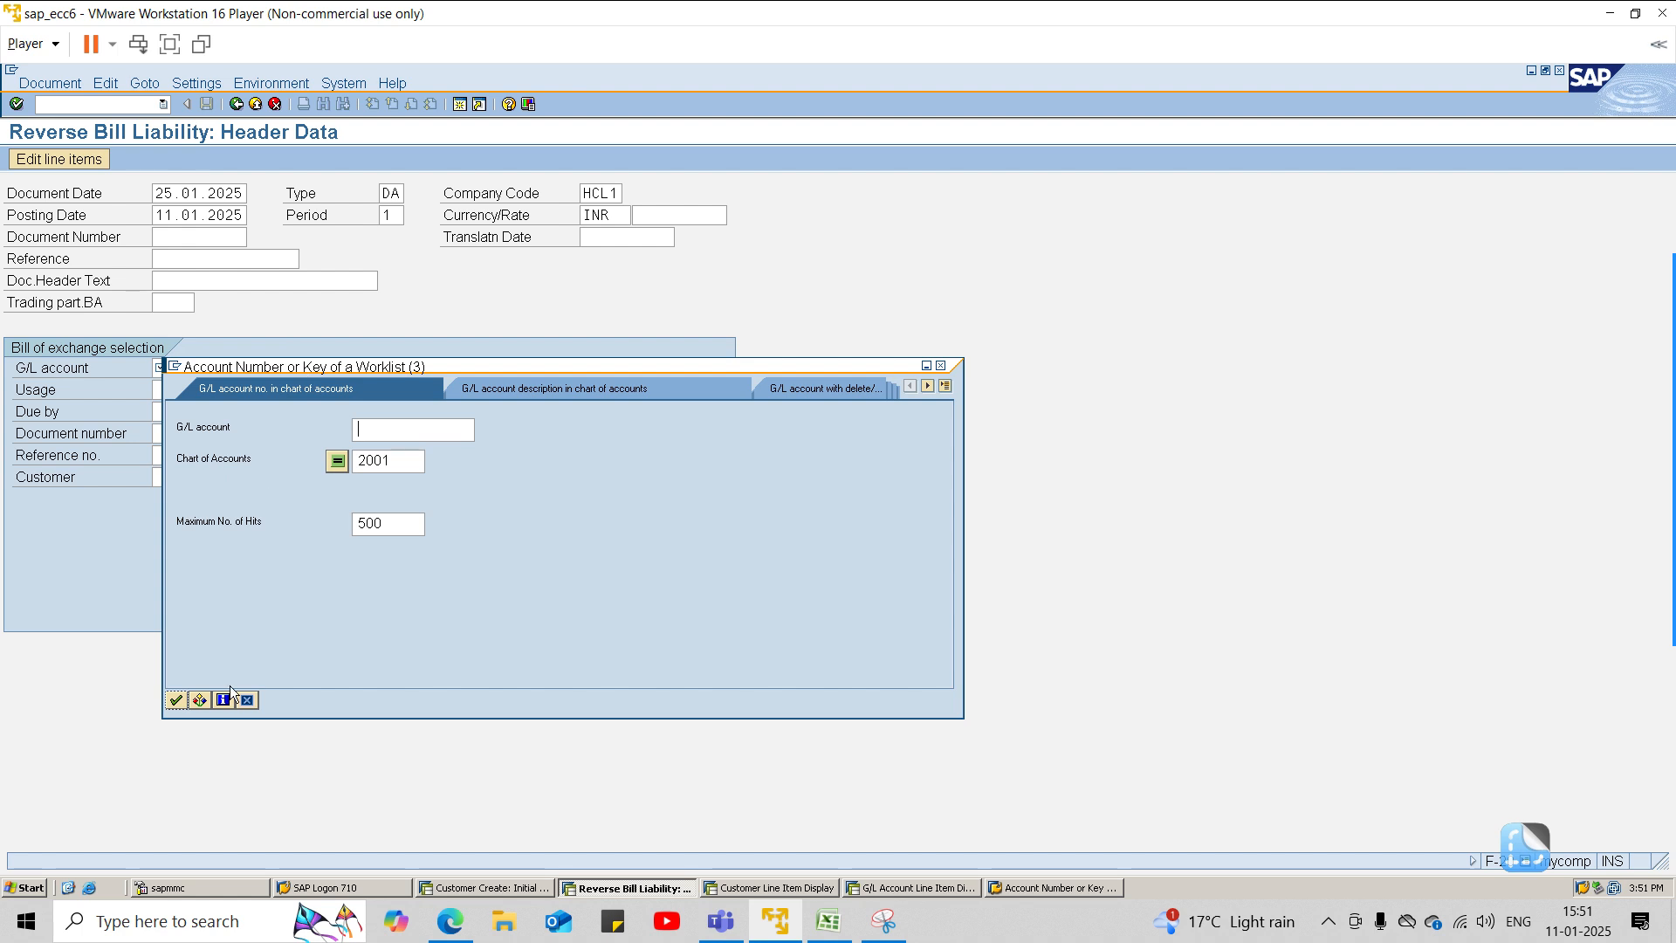
{"action": "left_click", "coordinate": [176, 700]}
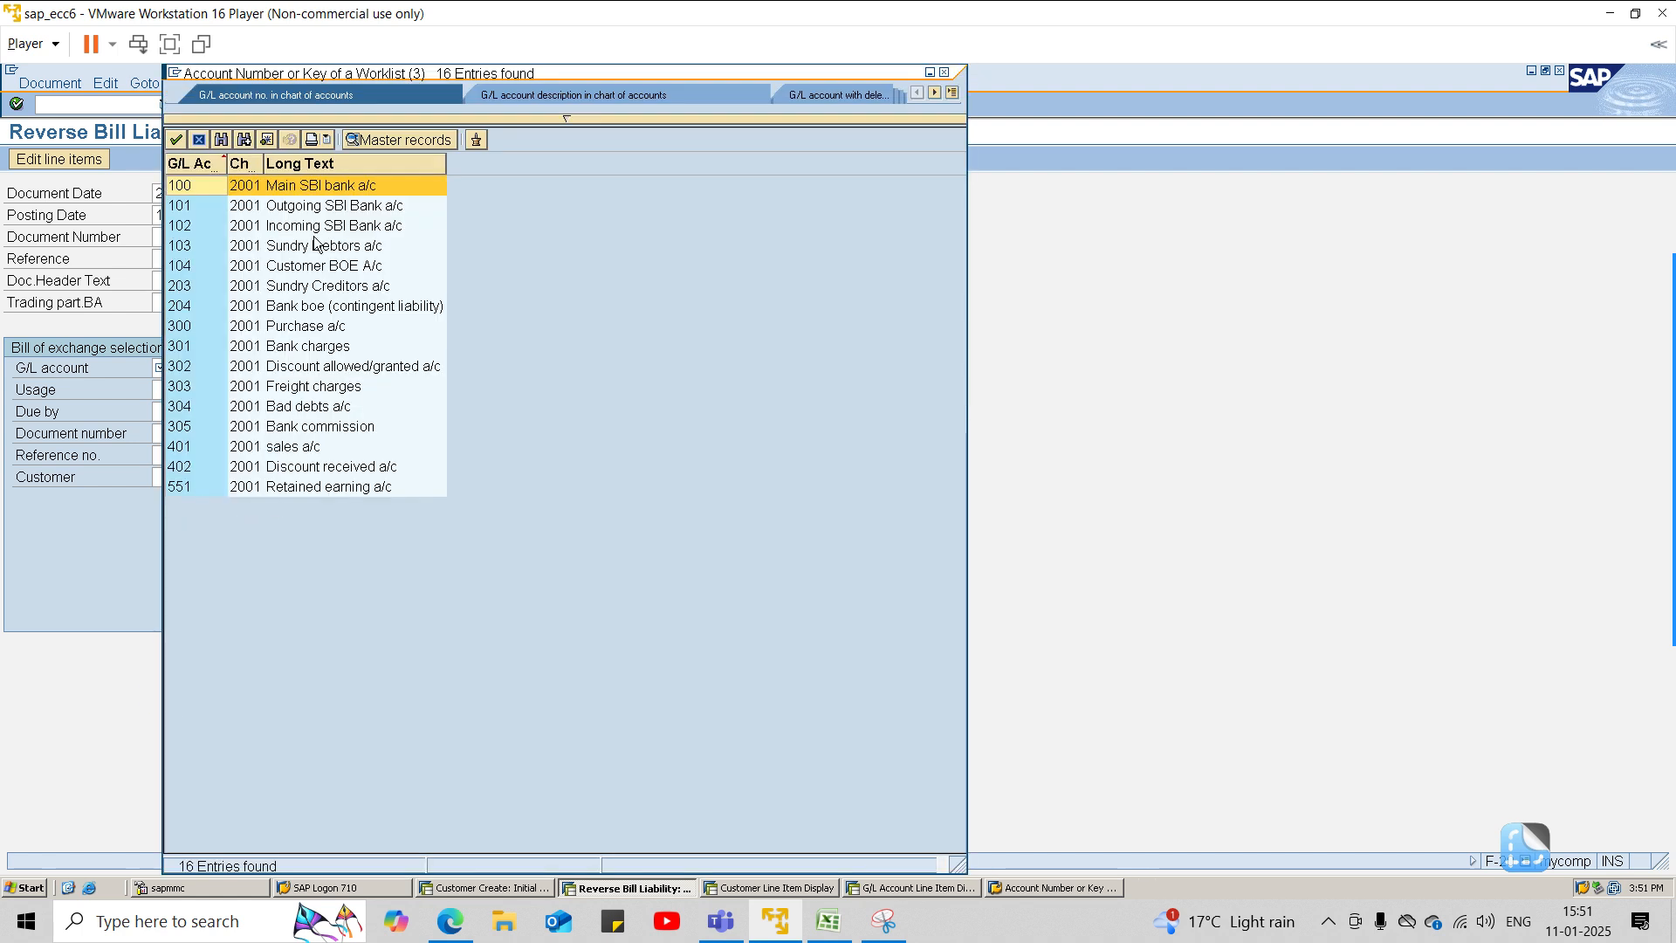
{"action": "double_click", "coordinate": [307, 266]}
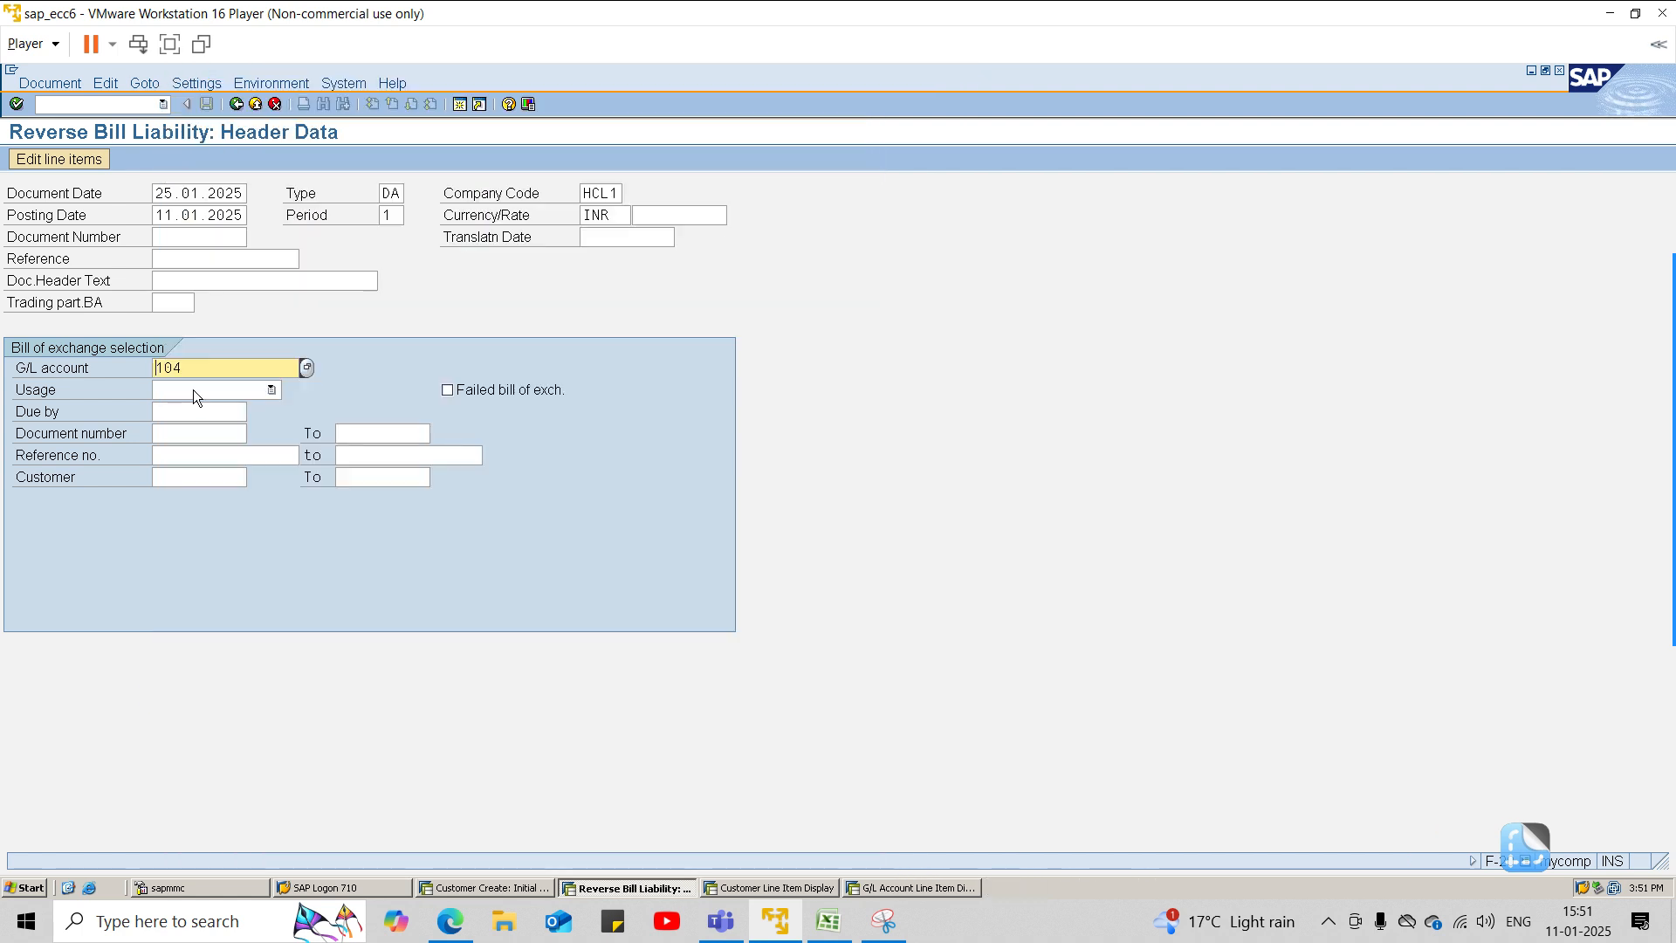
{"action": "left_click", "coordinate": [261, 388]}
{"action": "left_click", "coordinate": [239, 410]}
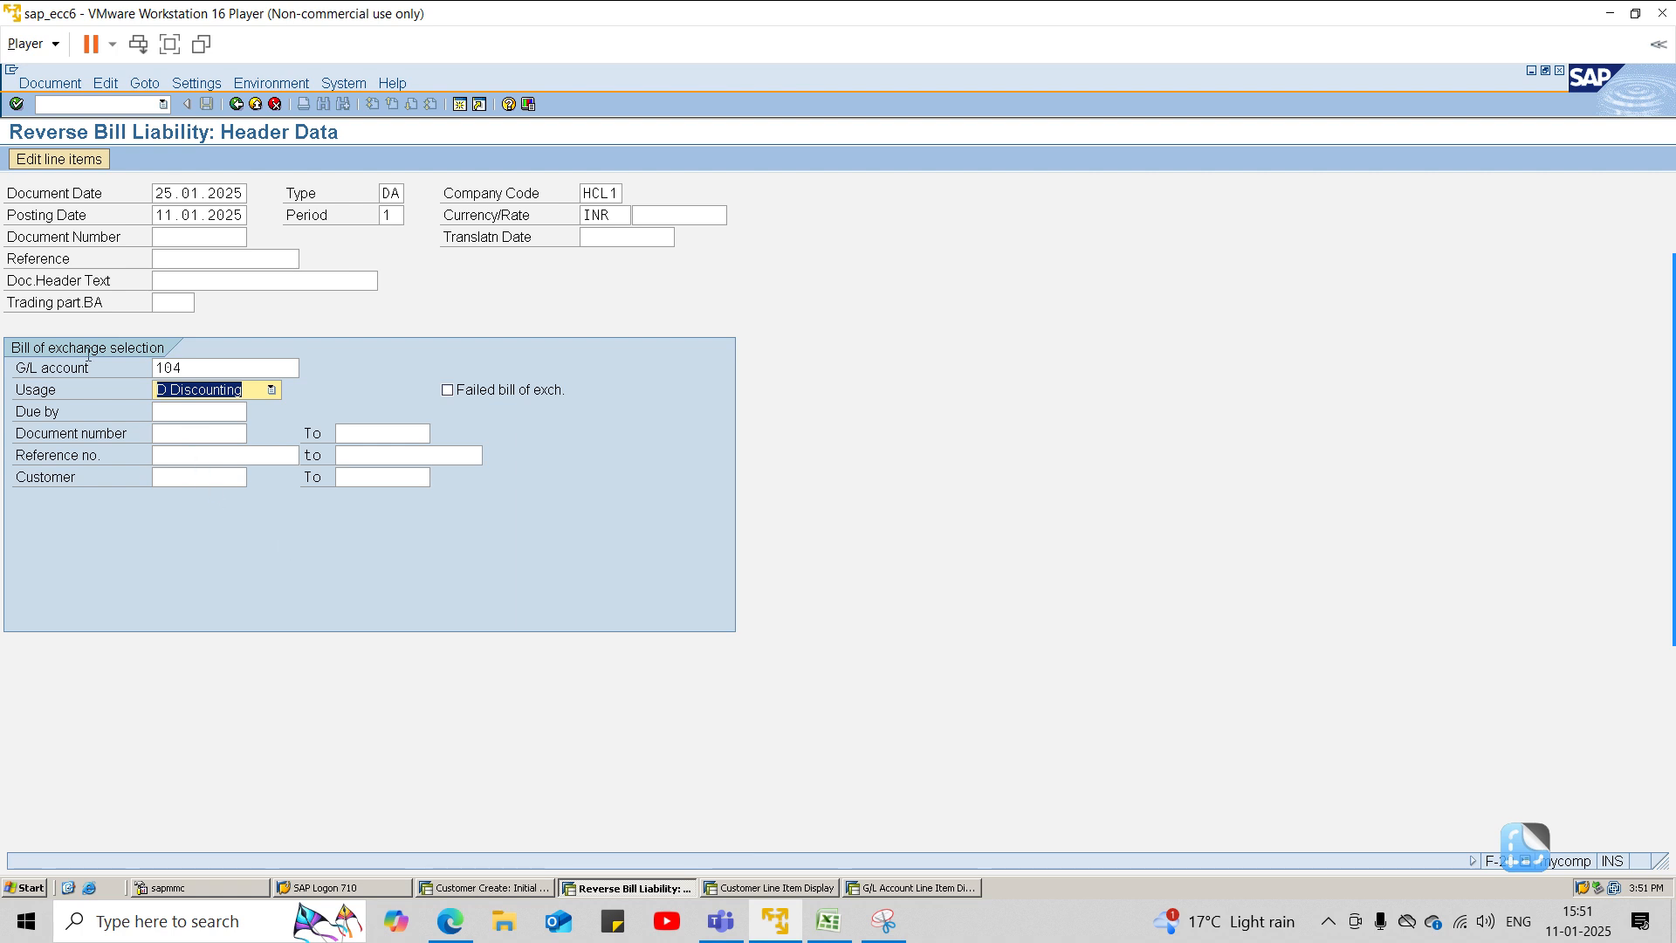
{"action": "left_click", "coordinate": [59, 164]}
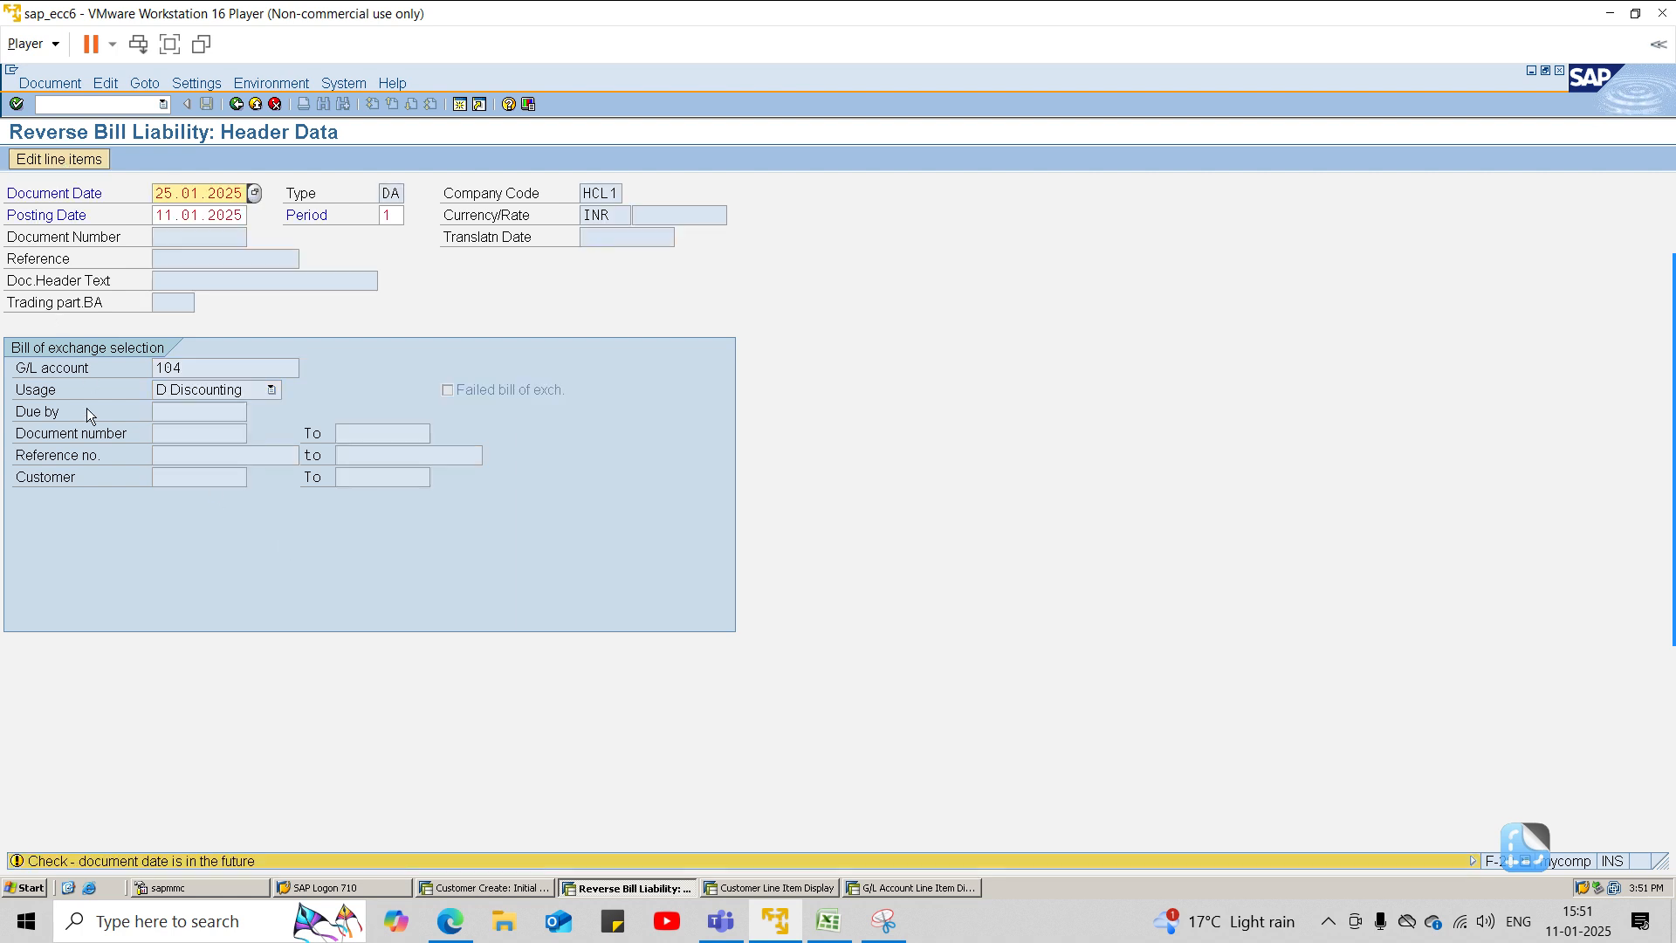
{"action": "key", "text": "Return"}
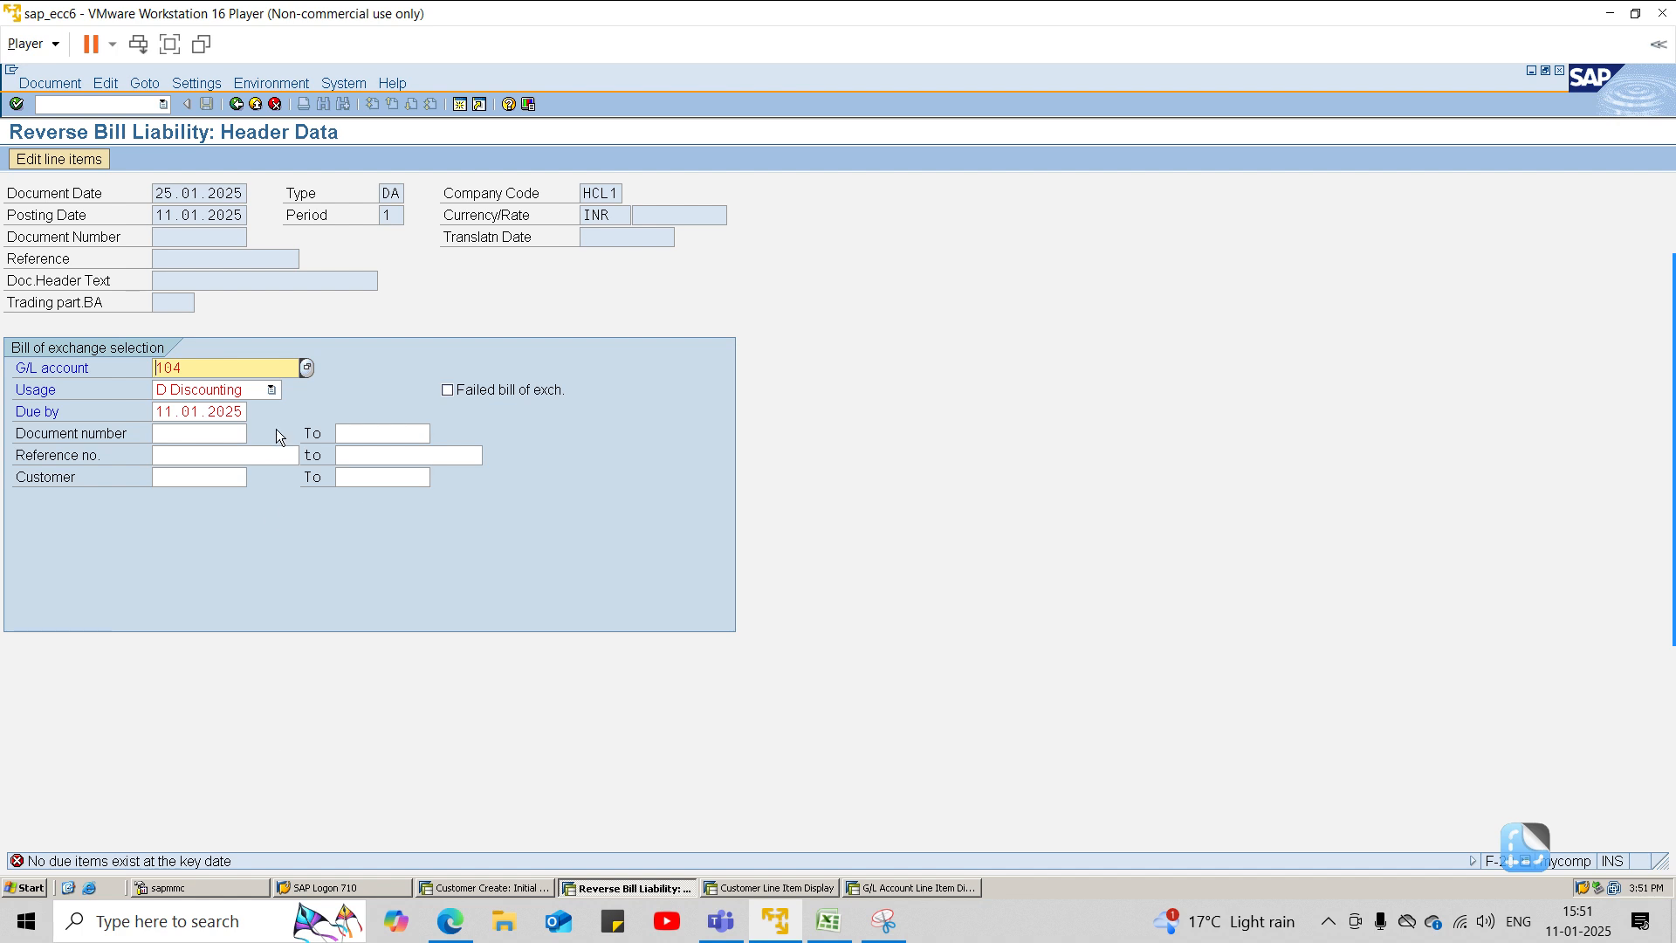
Step: Choose account 104, Customer BOE A/c, again as the G/L account for the bill of exchange selection
{"action": "left_click", "coordinate": [306, 368]}
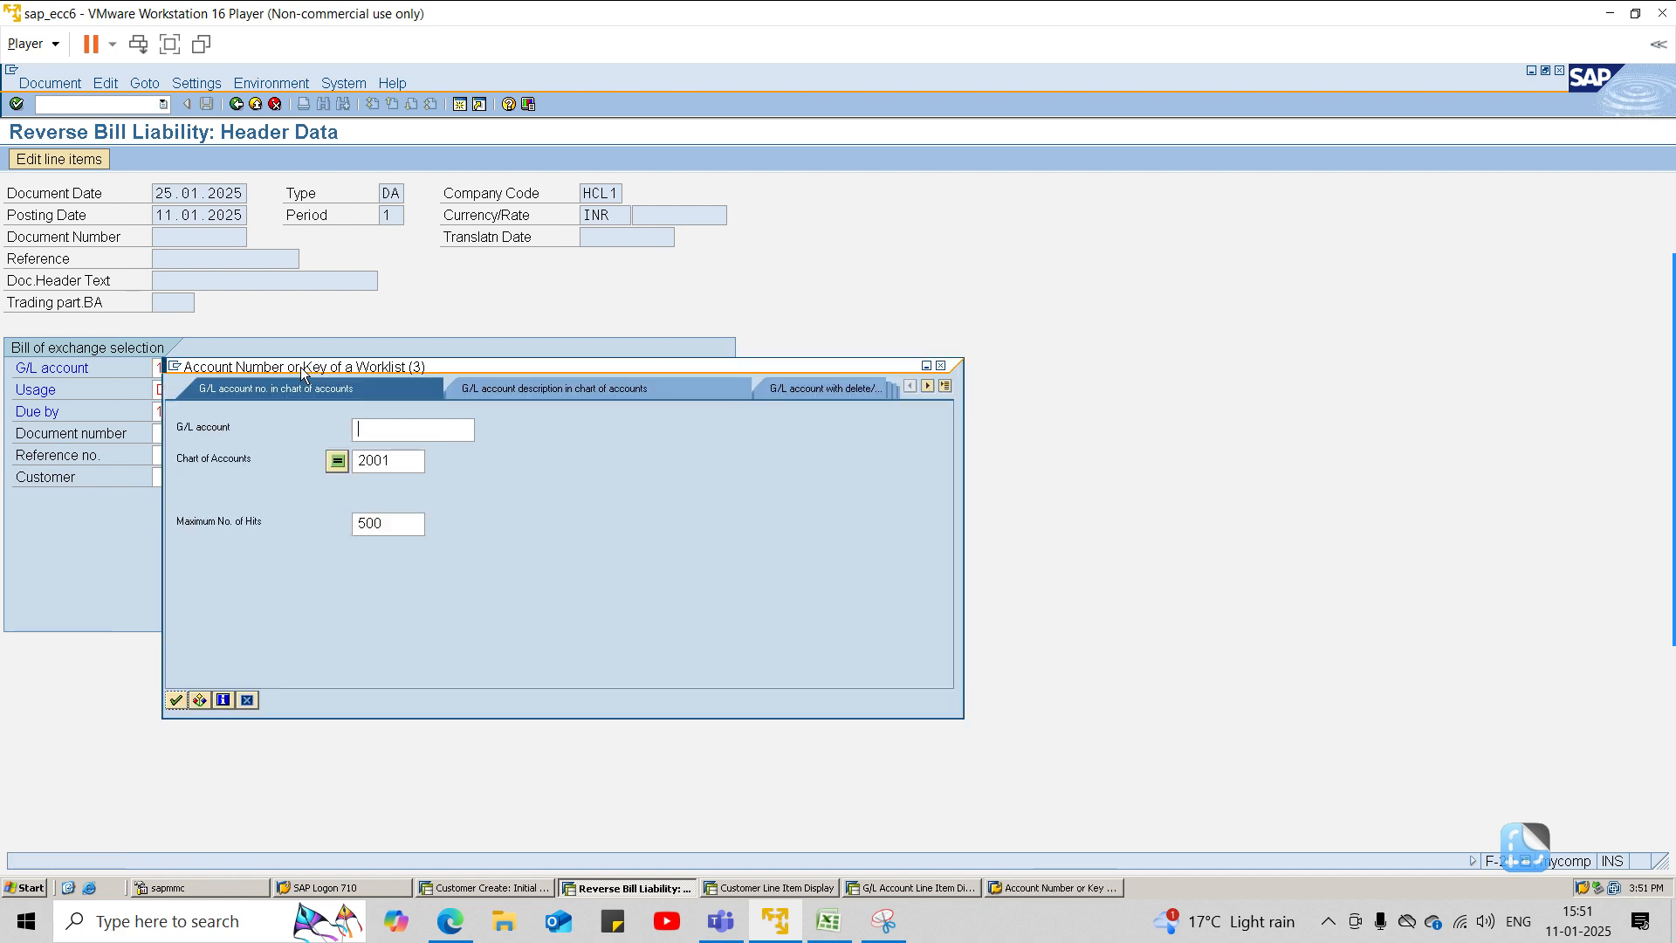
{"action": "left_click", "coordinate": [174, 700]}
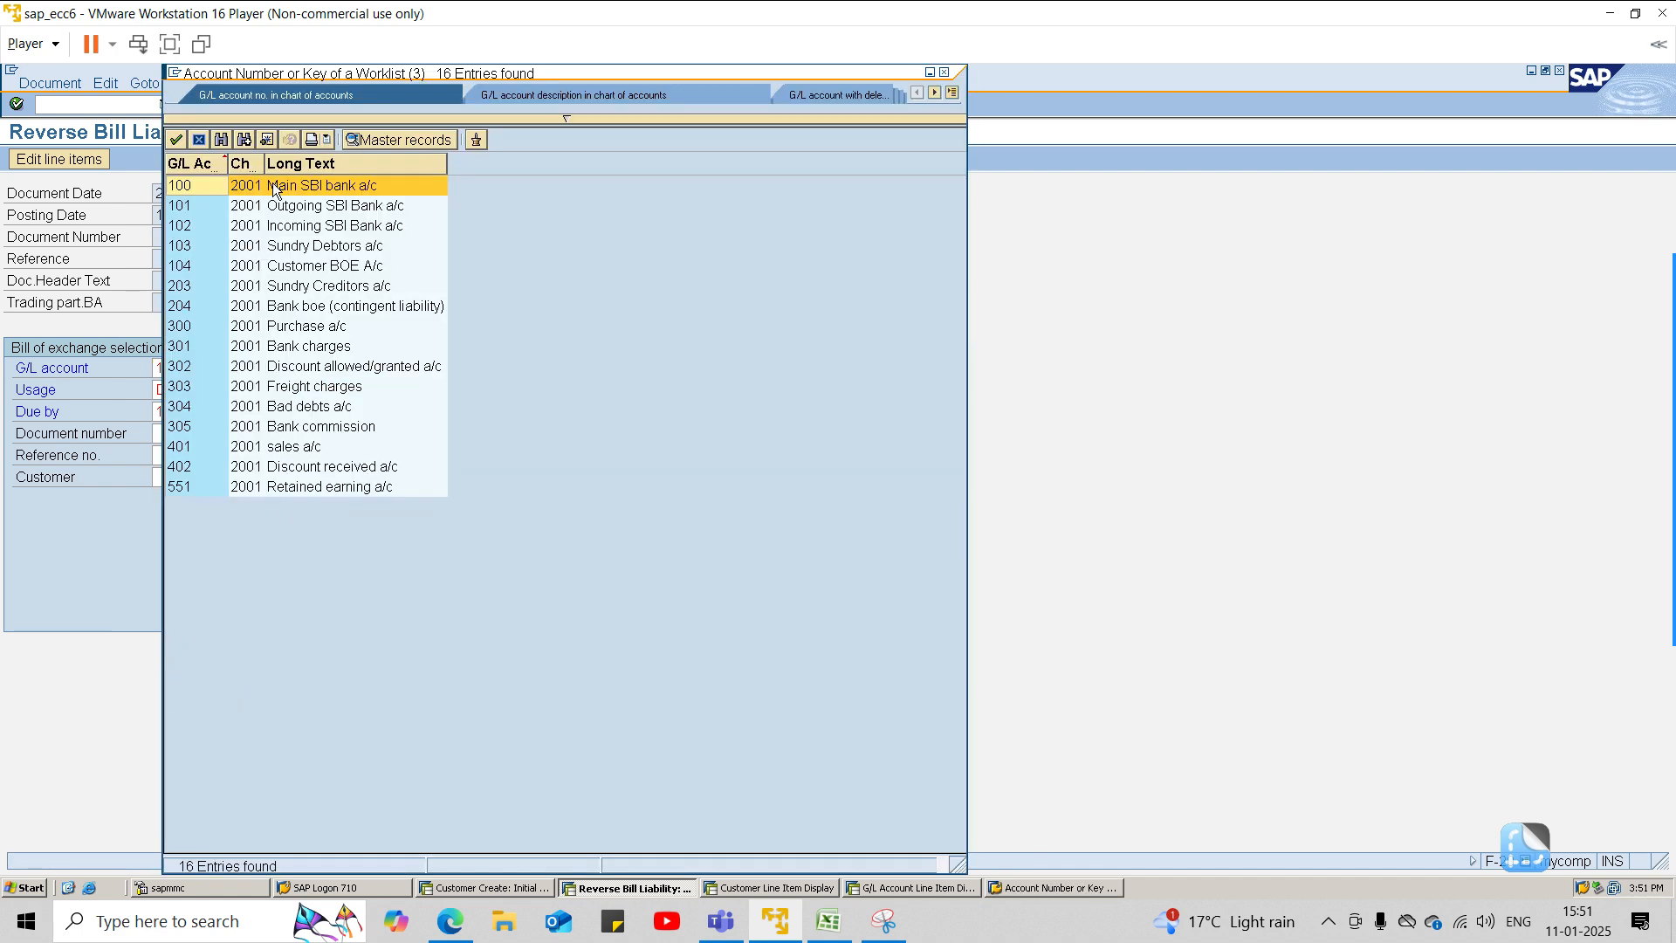
{"action": "double_click", "coordinate": [307, 266]}
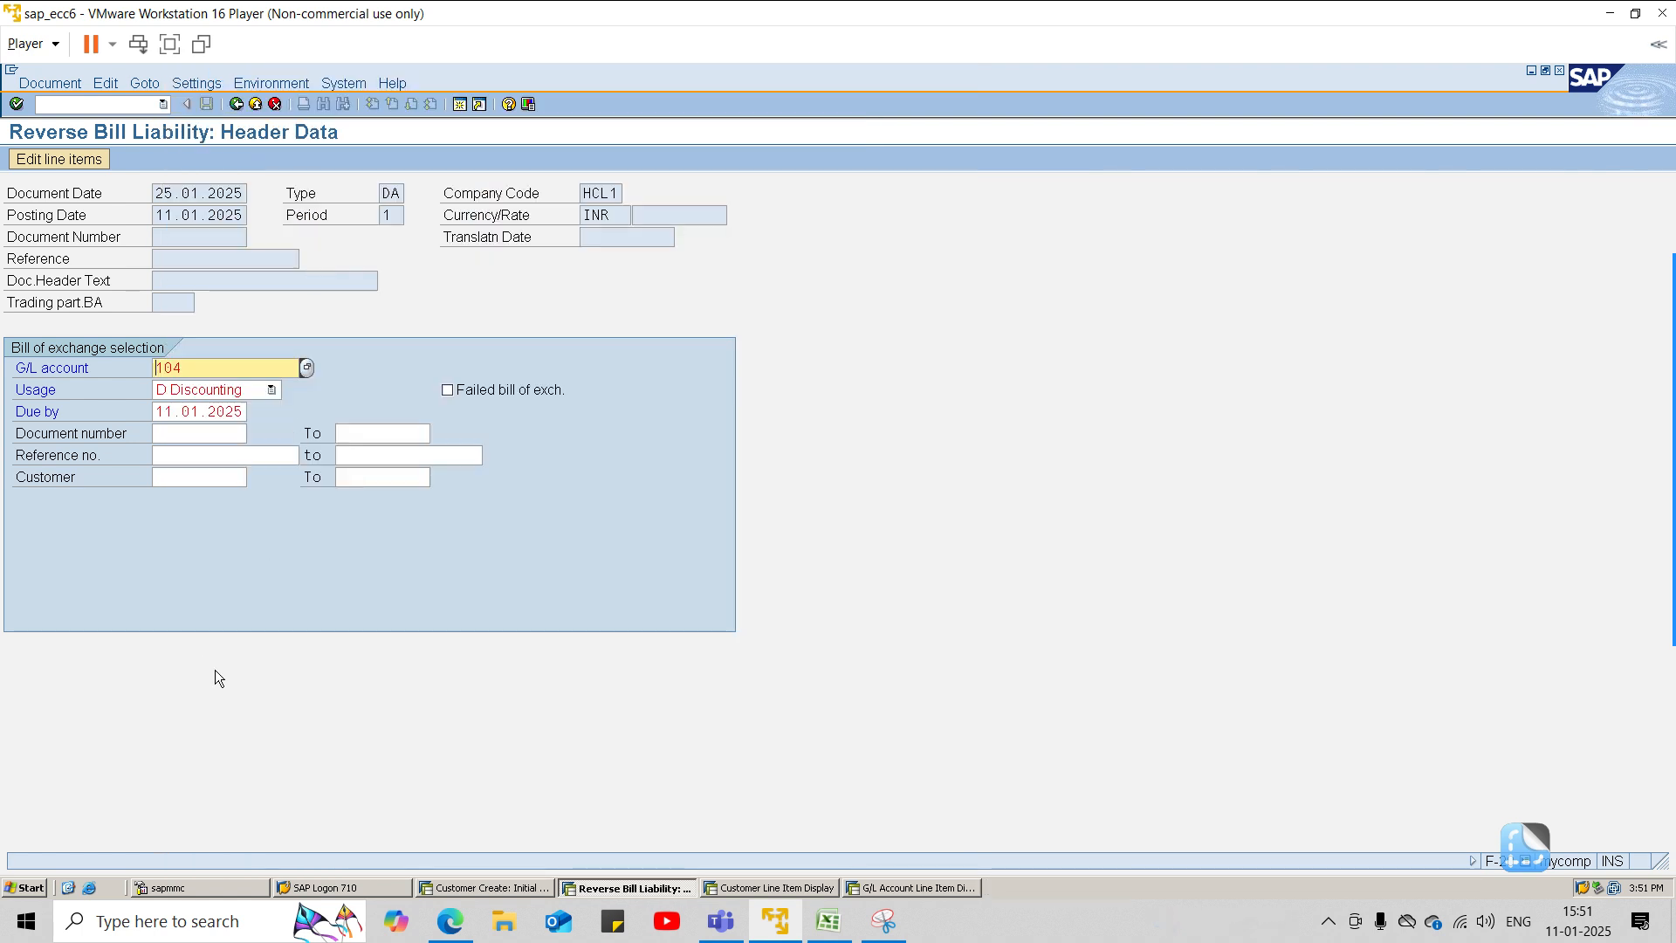
Step: Clear the Due by date in the bill of exchange selection
{"action": "left_click", "coordinate": [245, 411]}
{"action": "key", "text": "BackSpace"}
{"action": "key", "text": "BackSpace"}
{"action": "key", "text": "BackSpace"}
{"action": "key", "text": "BackSpace"}
{"action": "key", "text": "BackSpace"}
{"action": "key", "text": "BackSpace"}
{"action": "key", "text": "BackSpace"}
{"action": "key", "text": "BackSpace"}
{"action": "key", "text": "BackSpace"}
{"action": "key", "text": "BackSpace"}
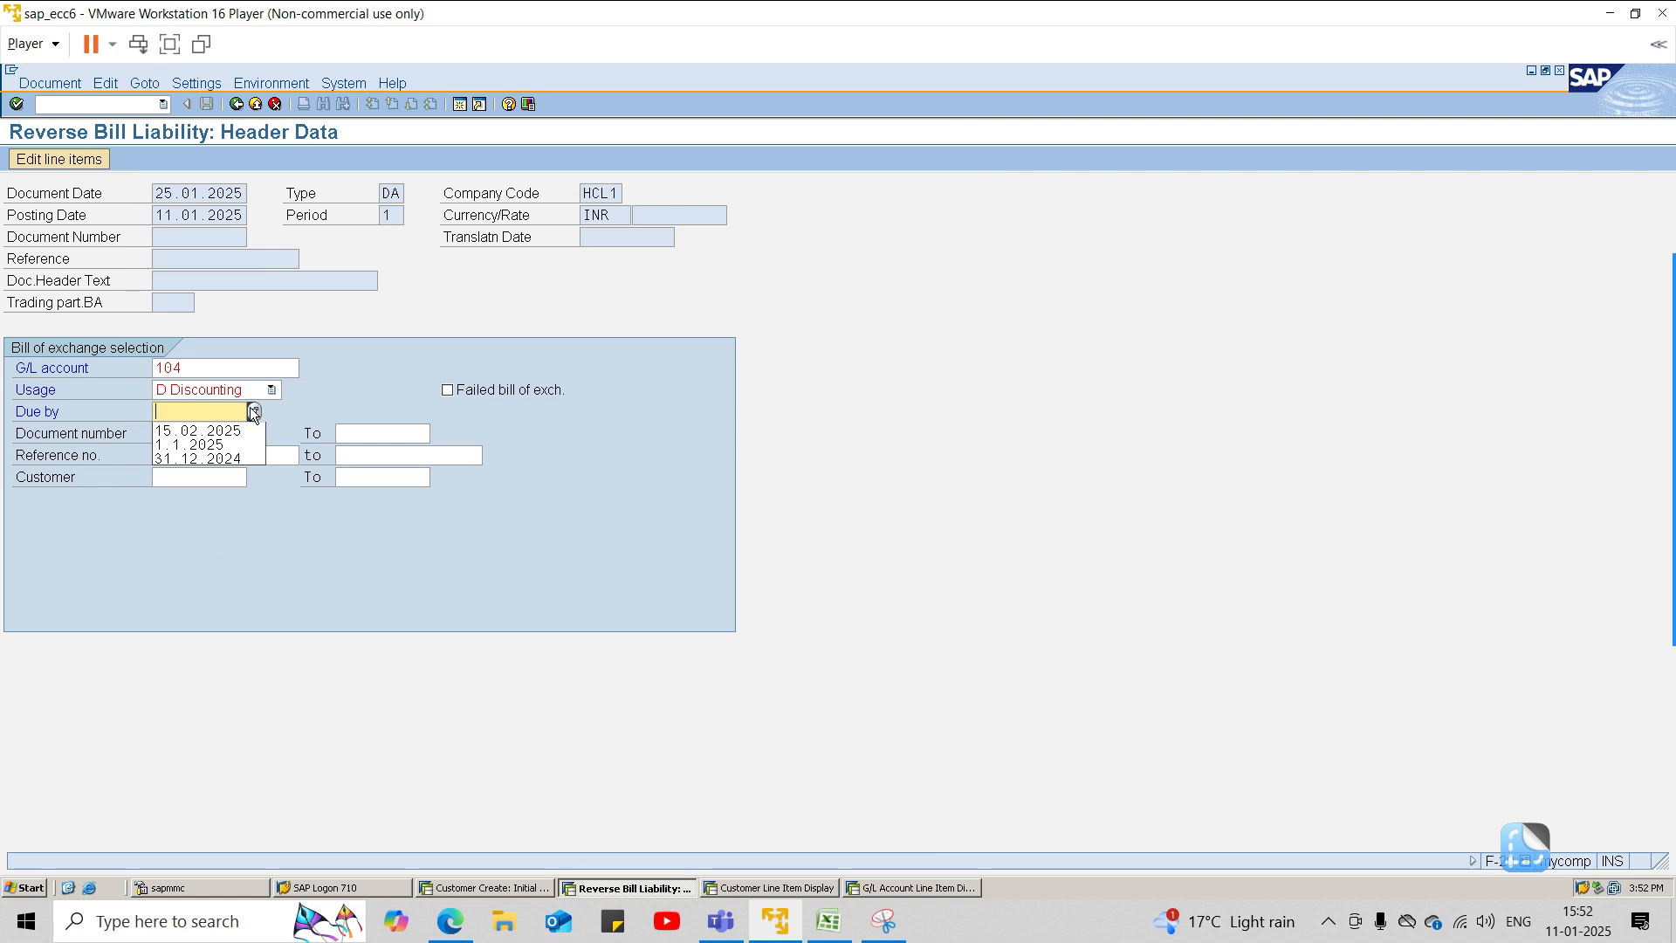
Step: Look up the bill's net due date in the customer and G/L account line item displays
{"action": "left_click", "coordinate": [800, 892]}
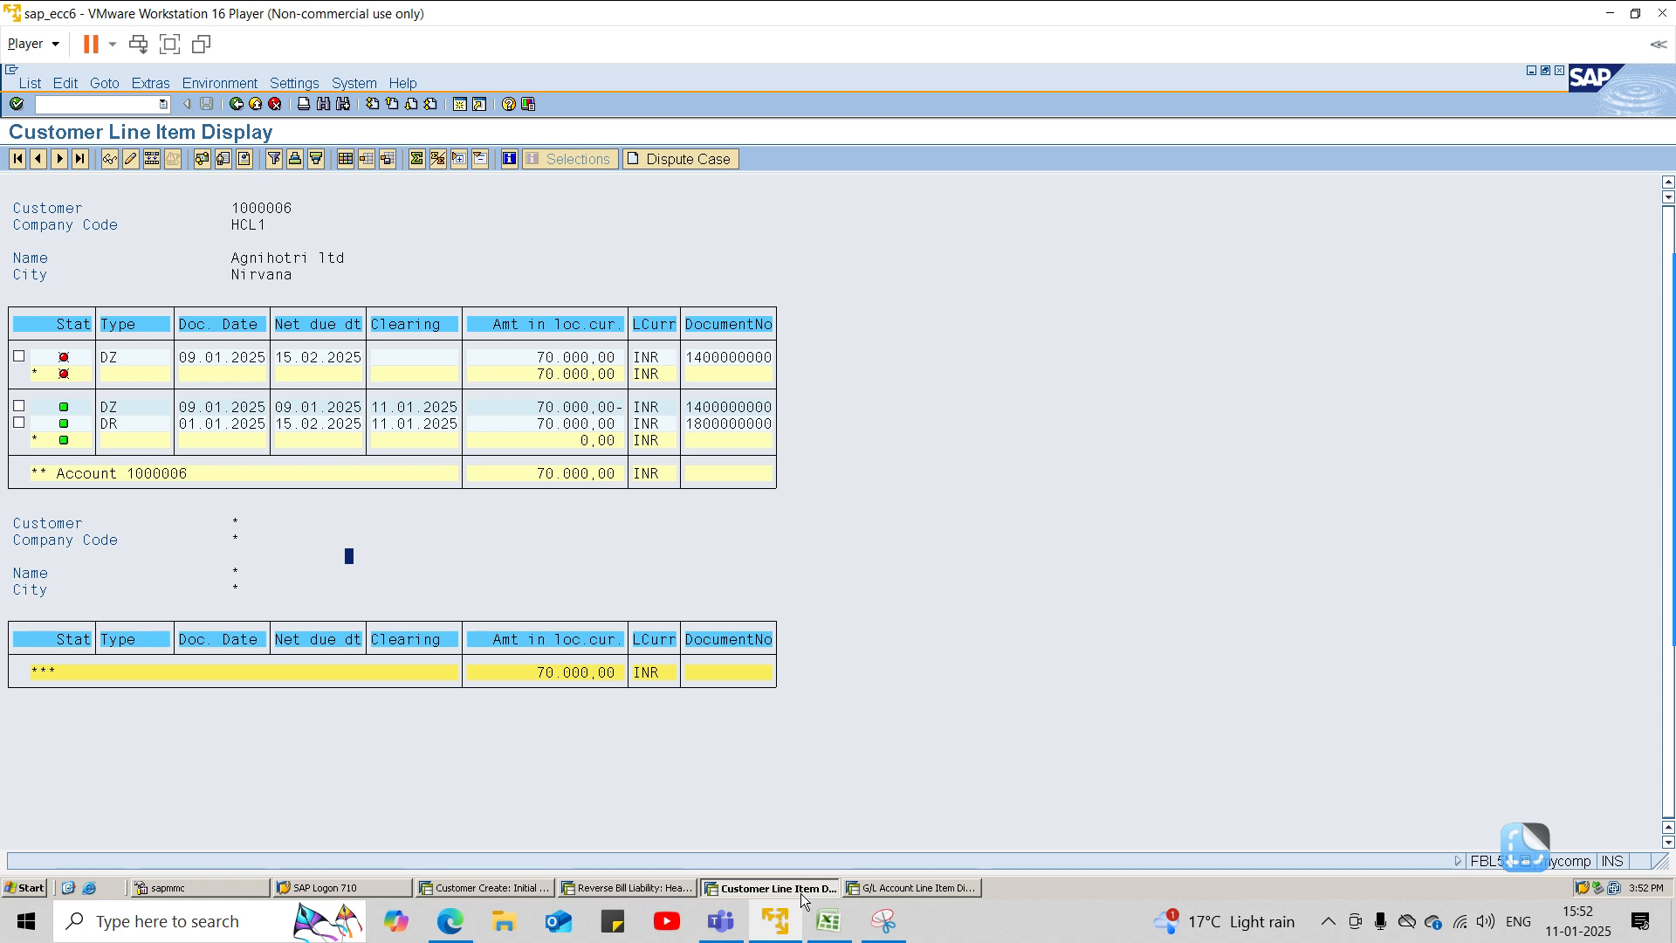
{"action": "left_click", "coordinate": [899, 888]}
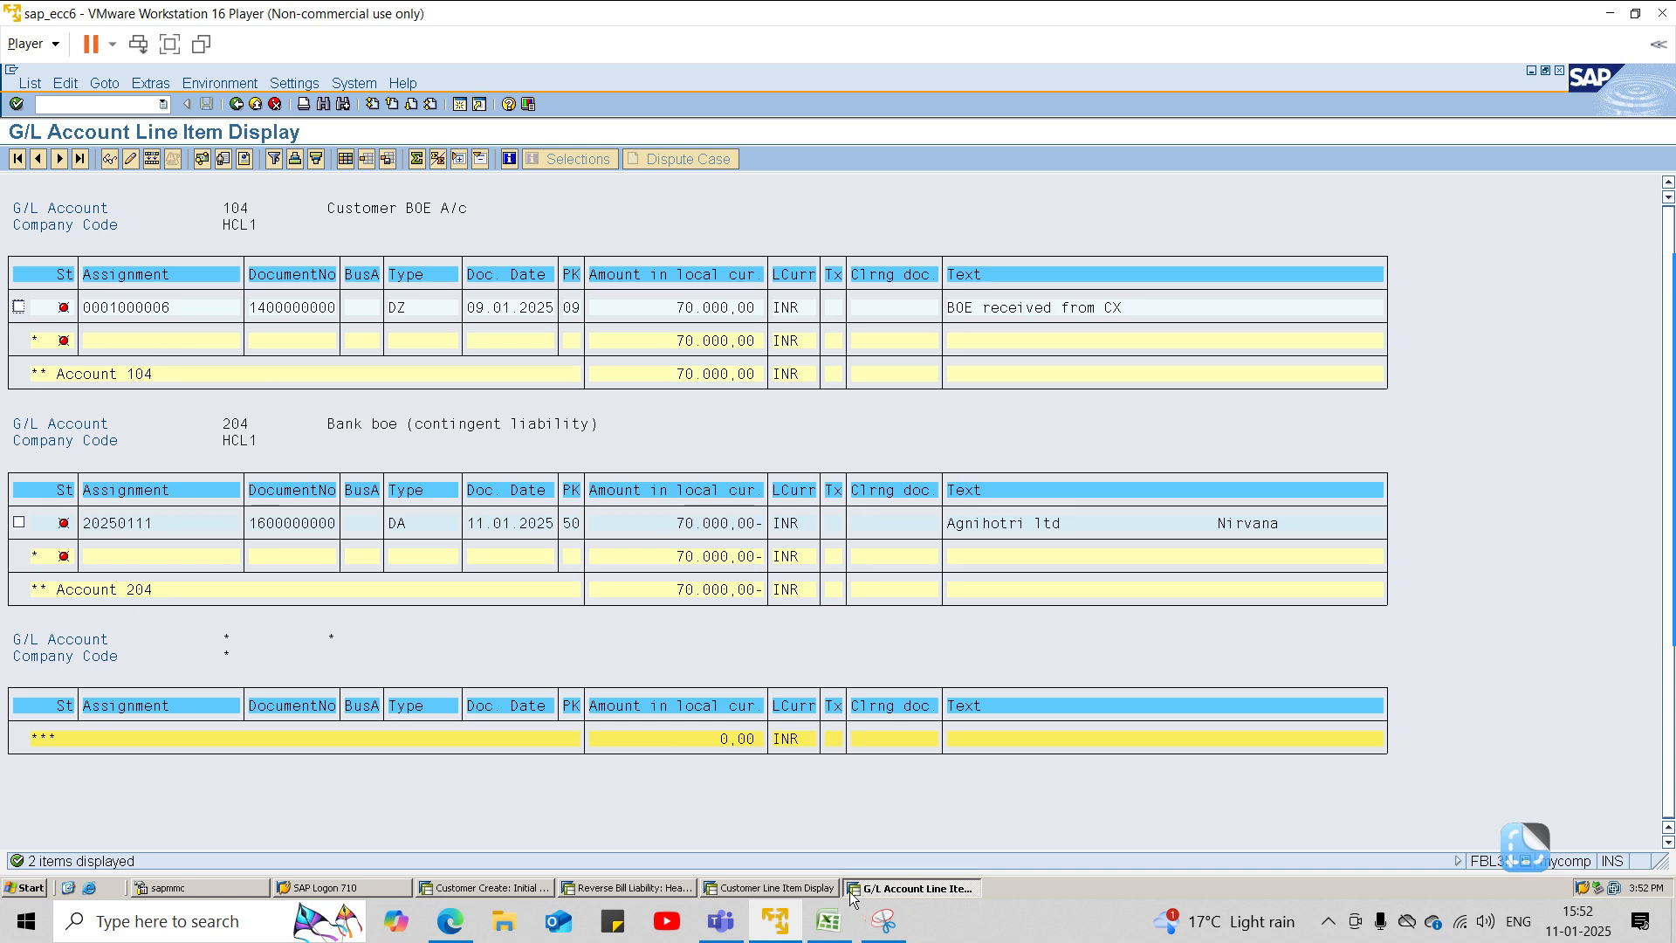
{"action": "left_click", "coordinate": [796, 889]}
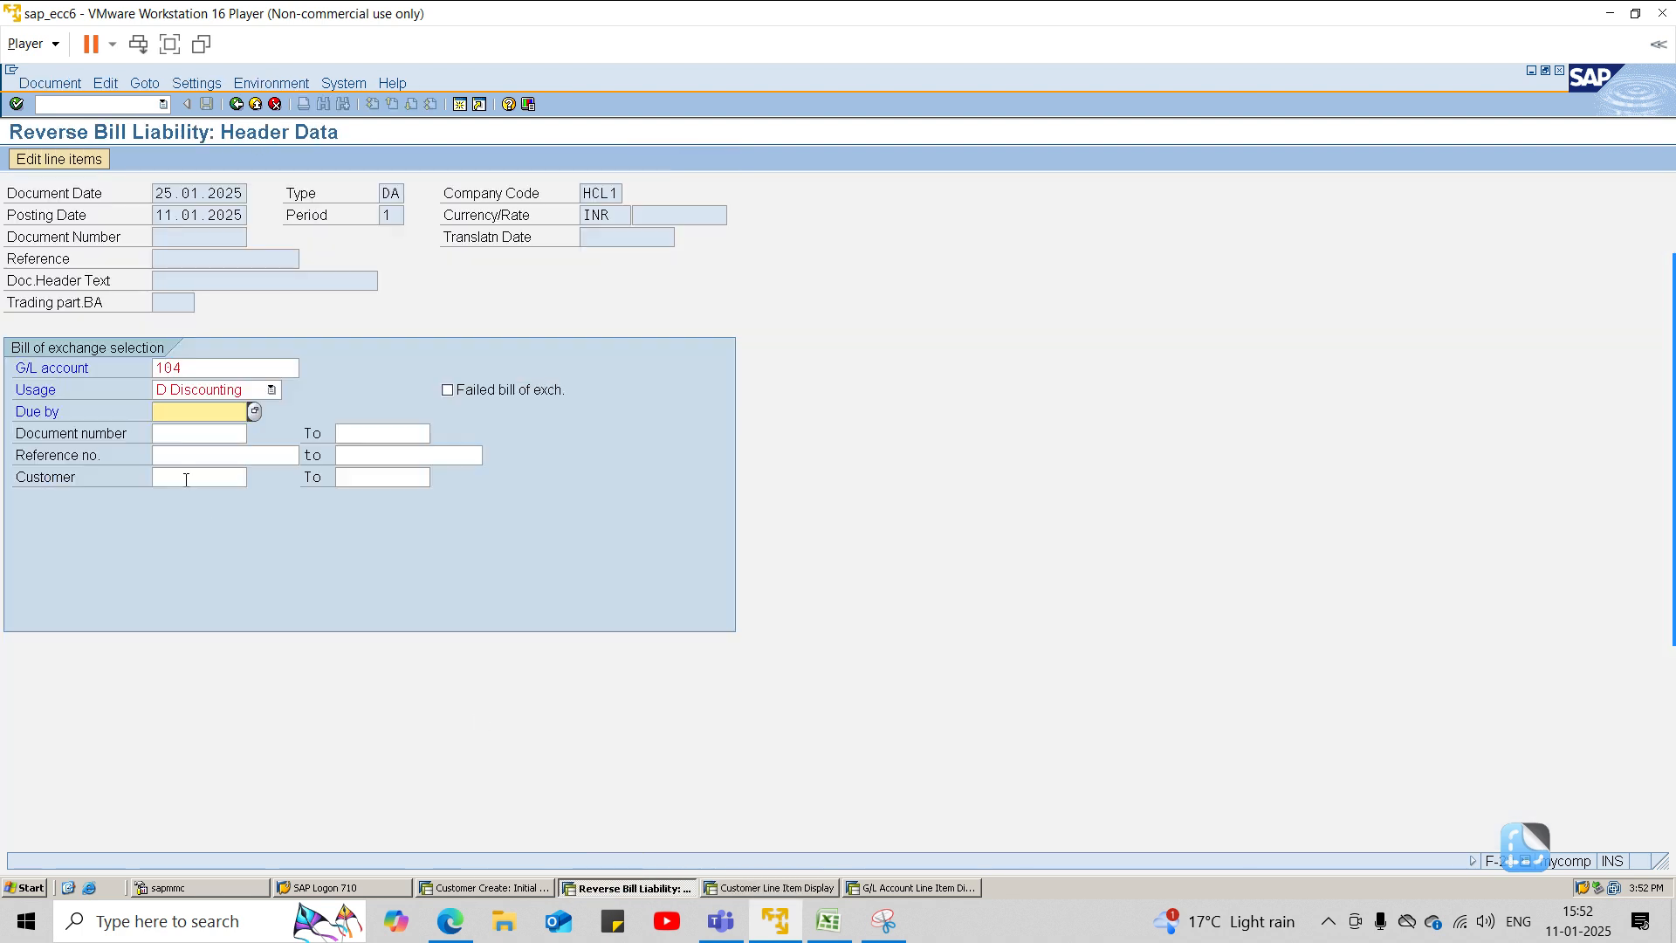
Step: Set the Due by date to 15.02.2025 and proceed to choosing the postings to reverse
{"action": "type", "text": "15.02.2025"}
{"action": "key", "text": "Return"}
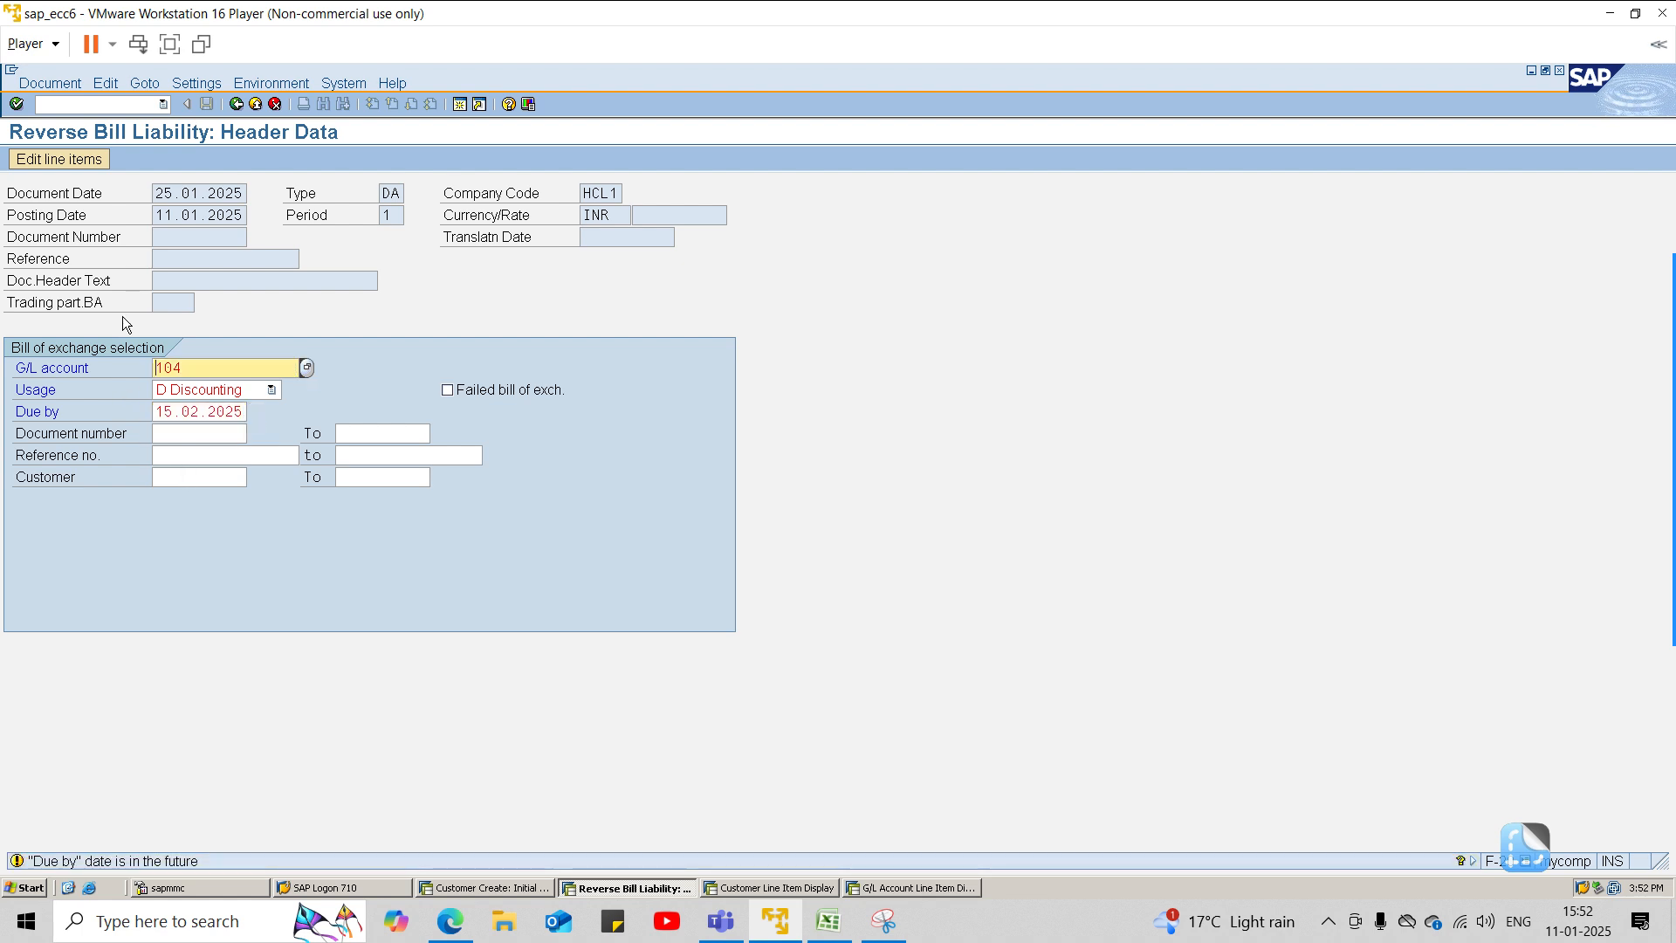
{"action": "key", "text": "Return"}
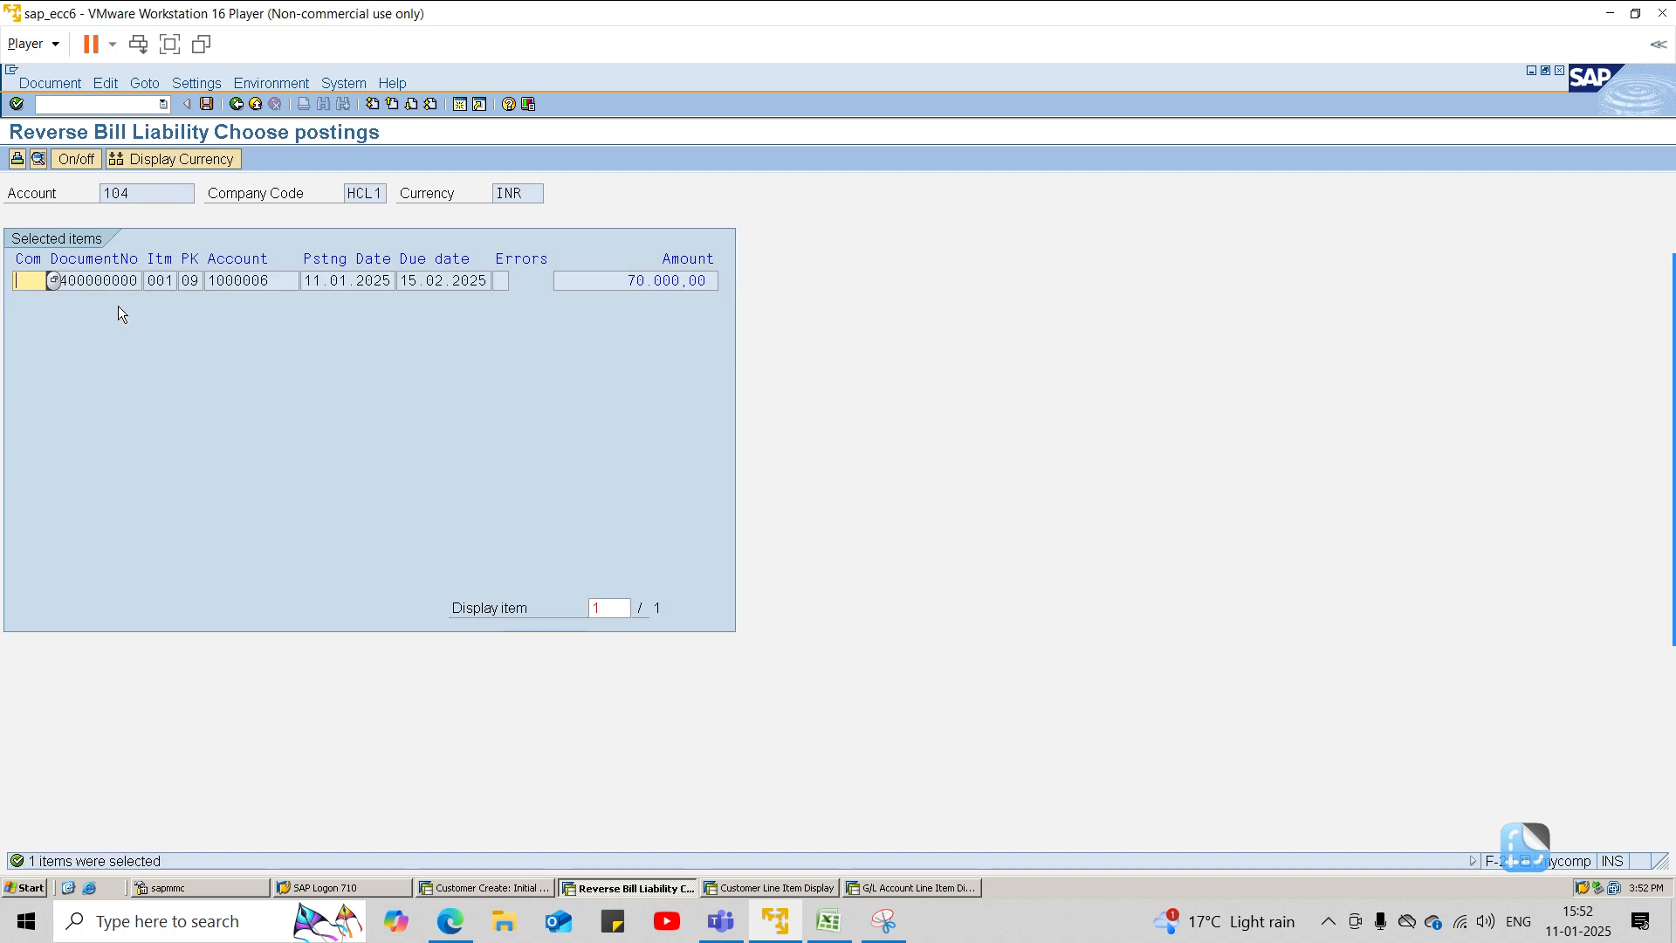
Step: Assign the command "+" (Set items to active) to the selected bill of exchange item and post the bill liability reversal
{"action": "left_click", "coordinate": [53, 280]}
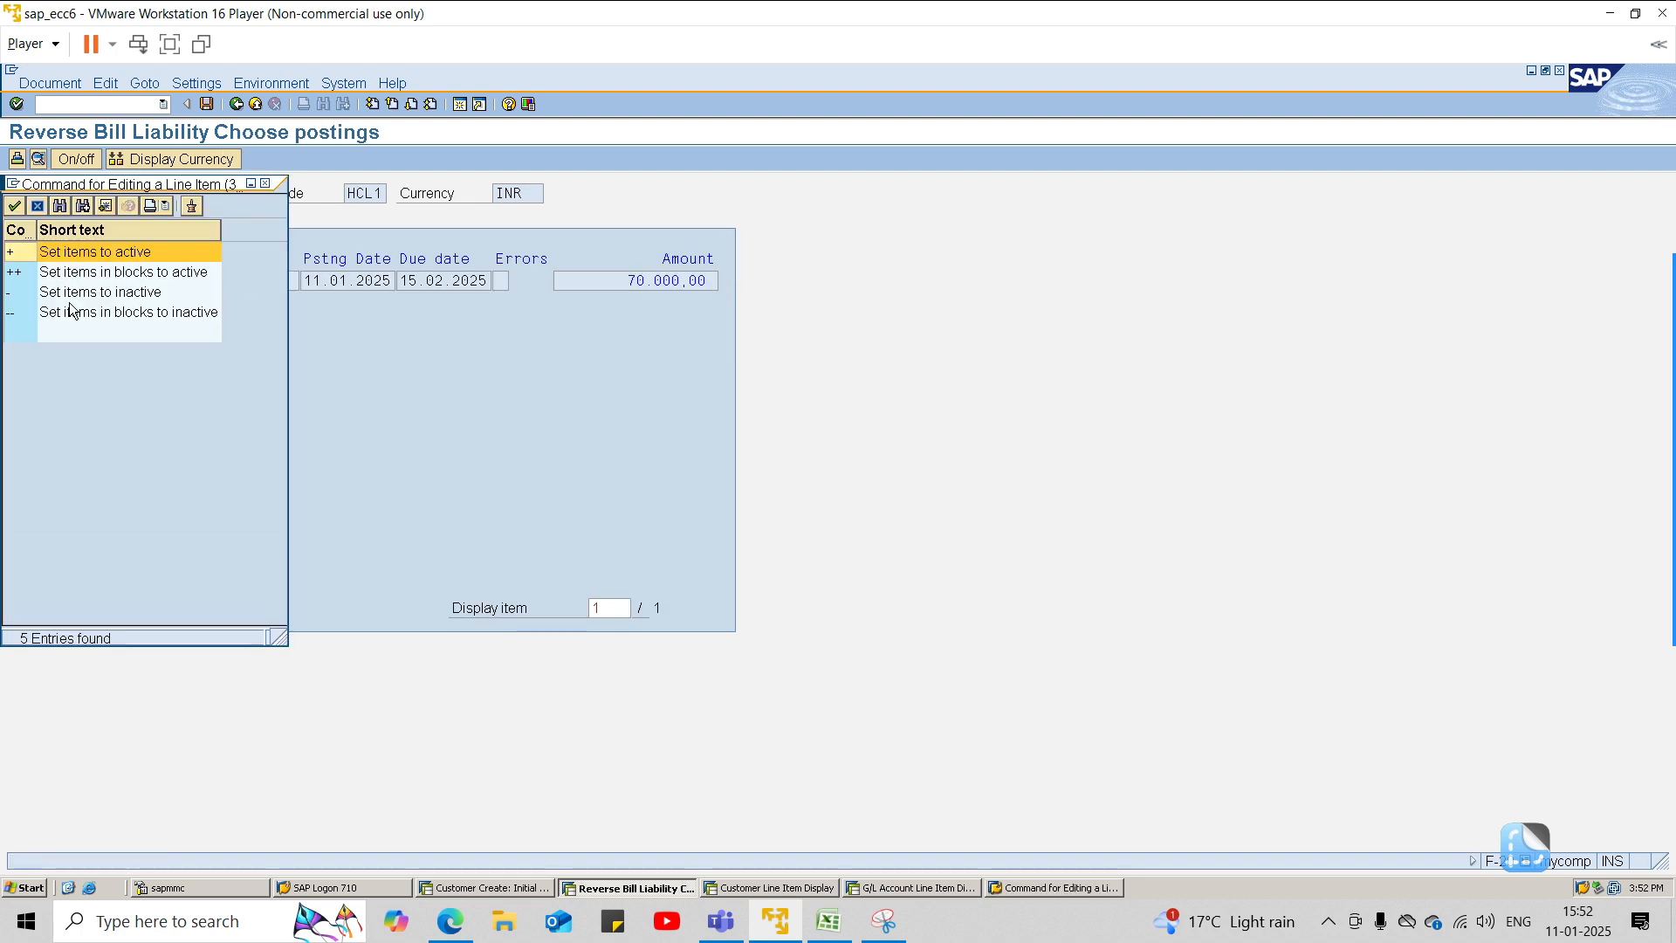
{"action": "double_click", "coordinate": [61, 251]}
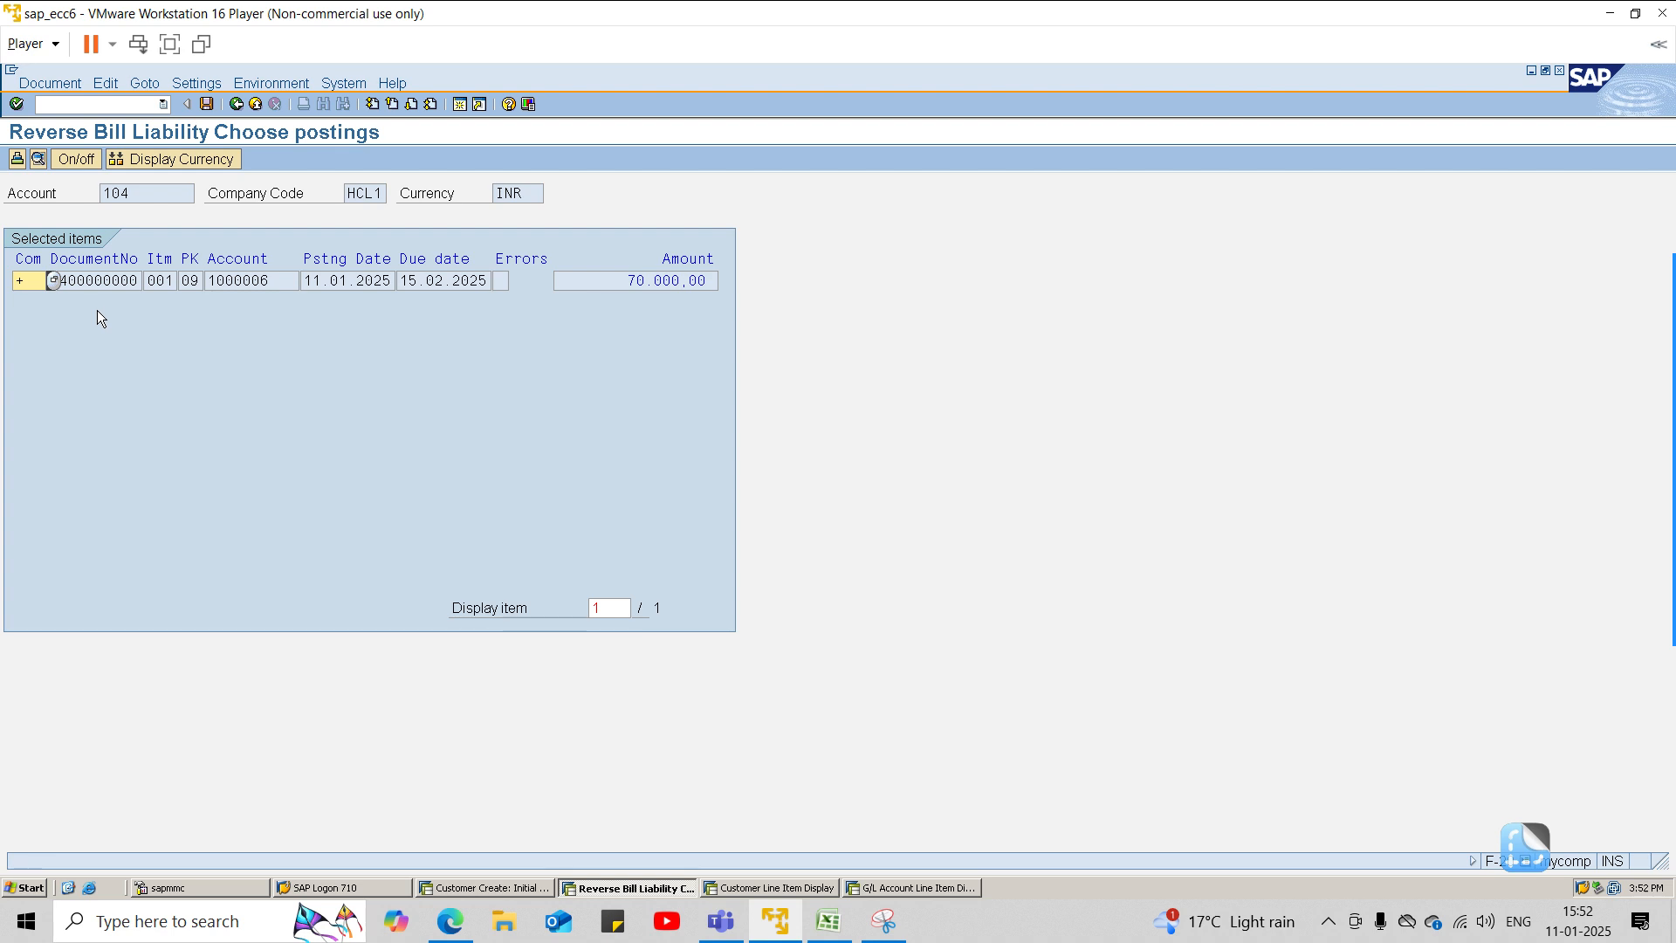
{"action": "key", "text": "BackSpace"}
{"action": "left_click", "coordinate": [52, 281]}
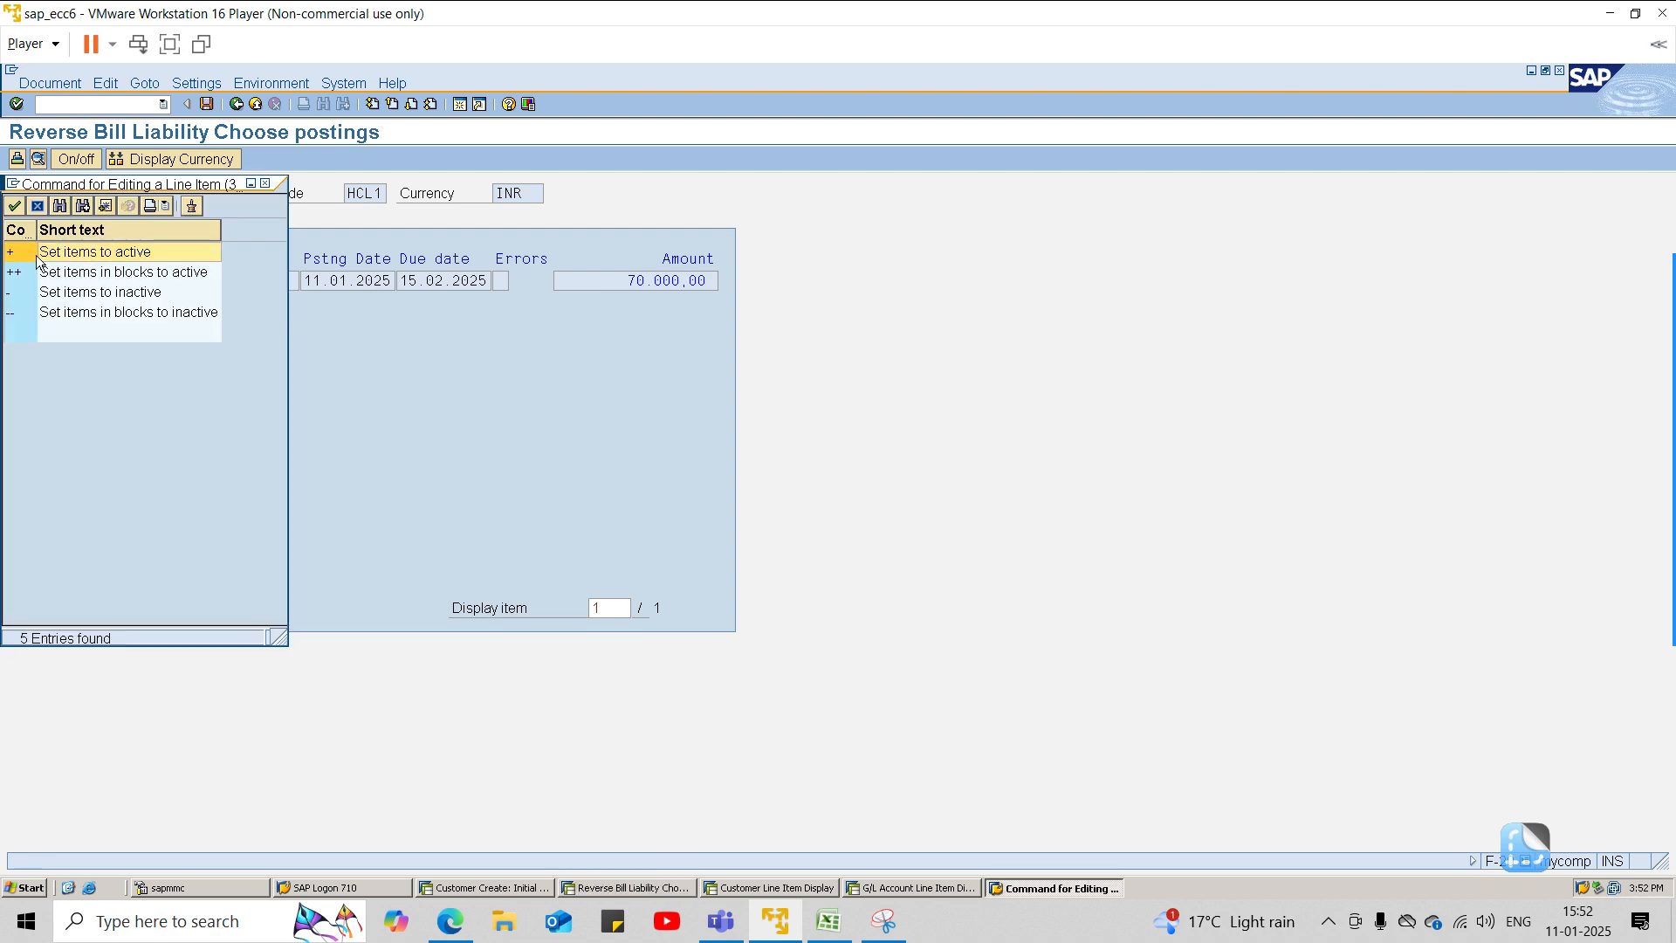
{"action": "double_click", "coordinate": [39, 252]}
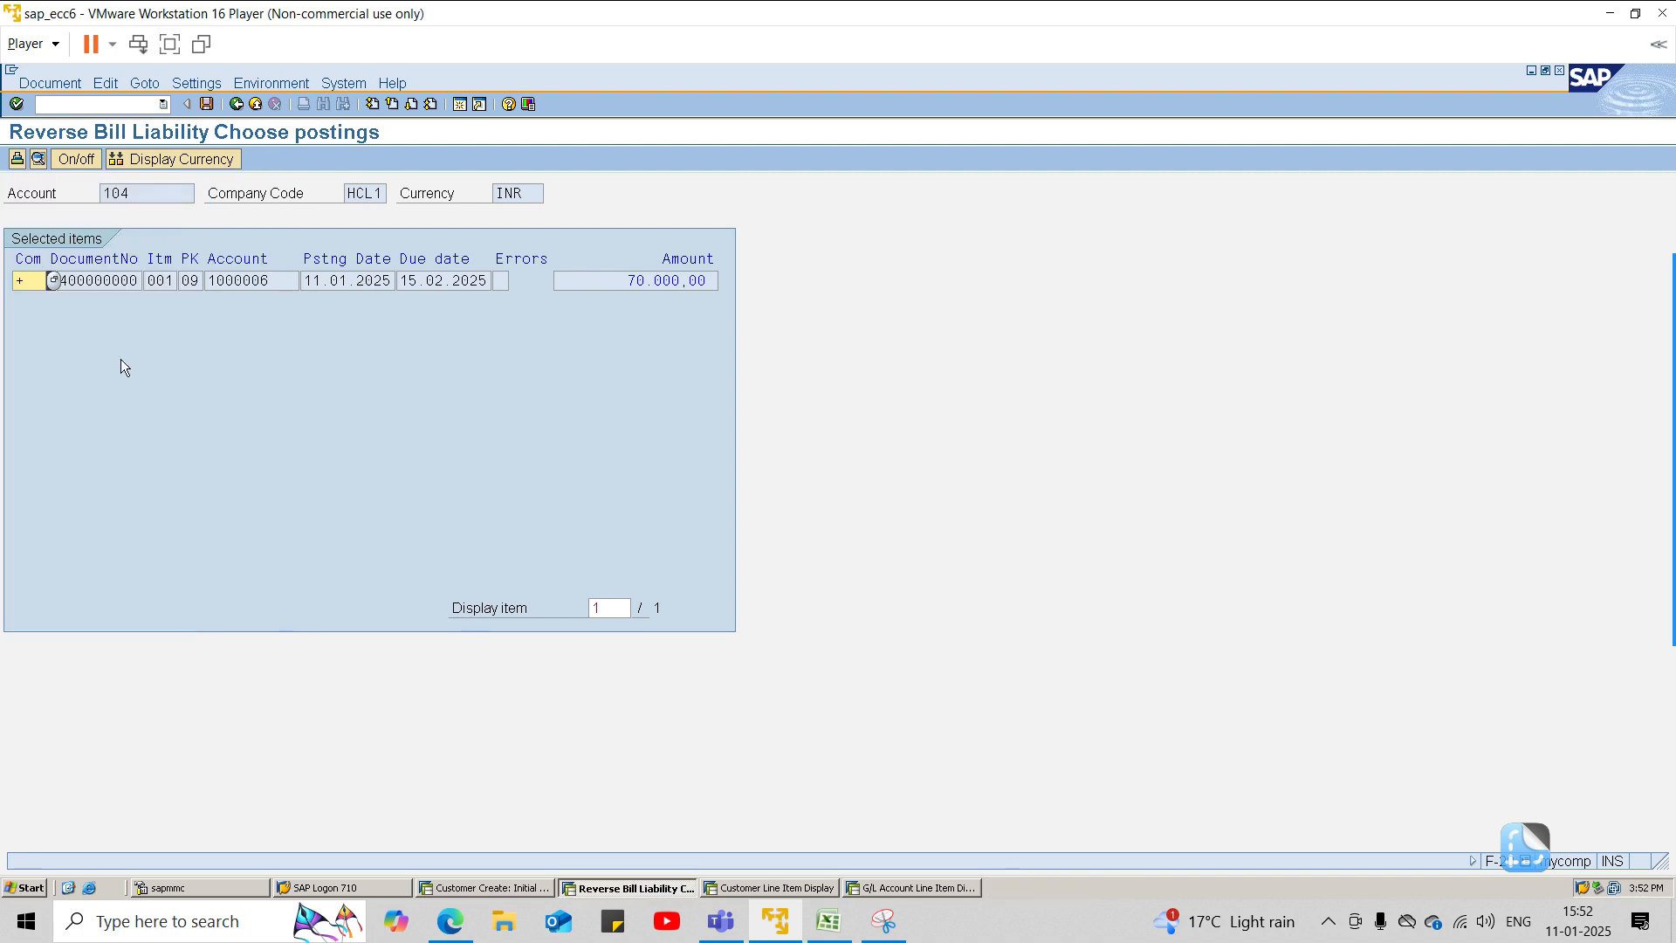
{"action": "left_click", "coordinate": [206, 104]}
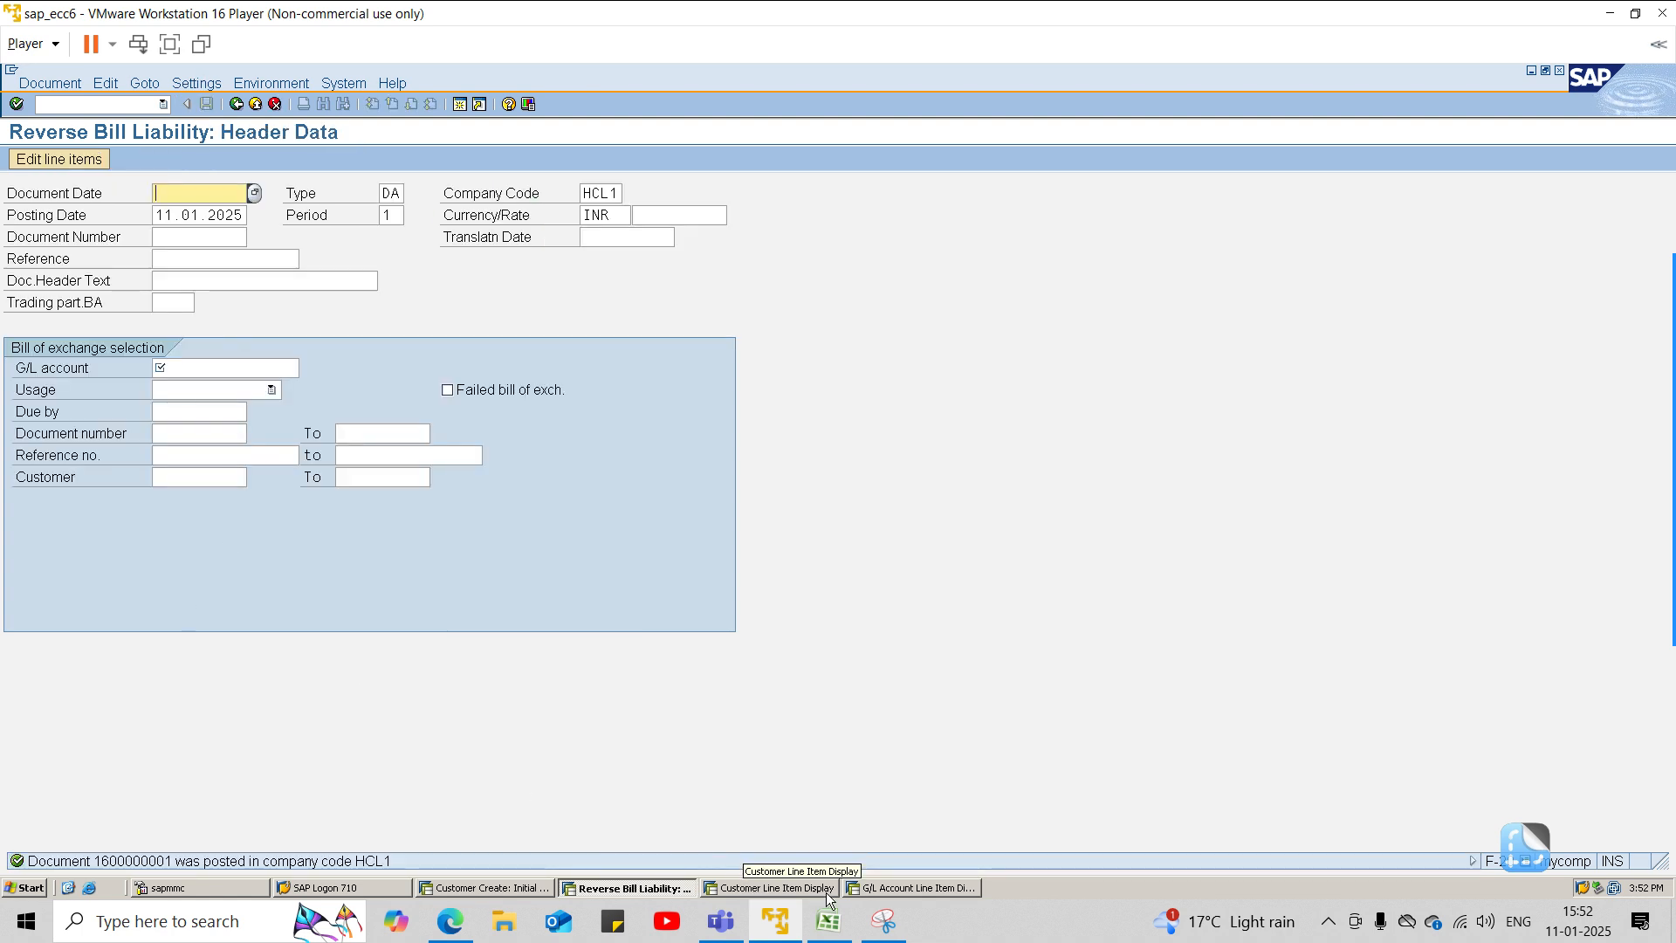
Step: Refresh the G/L account line item display to check the postings on accounts 104 and 204
{"action": "left_click", "coordinate": [908, 888]}
{"action": "left_click", "coordinate": [30, 83]}
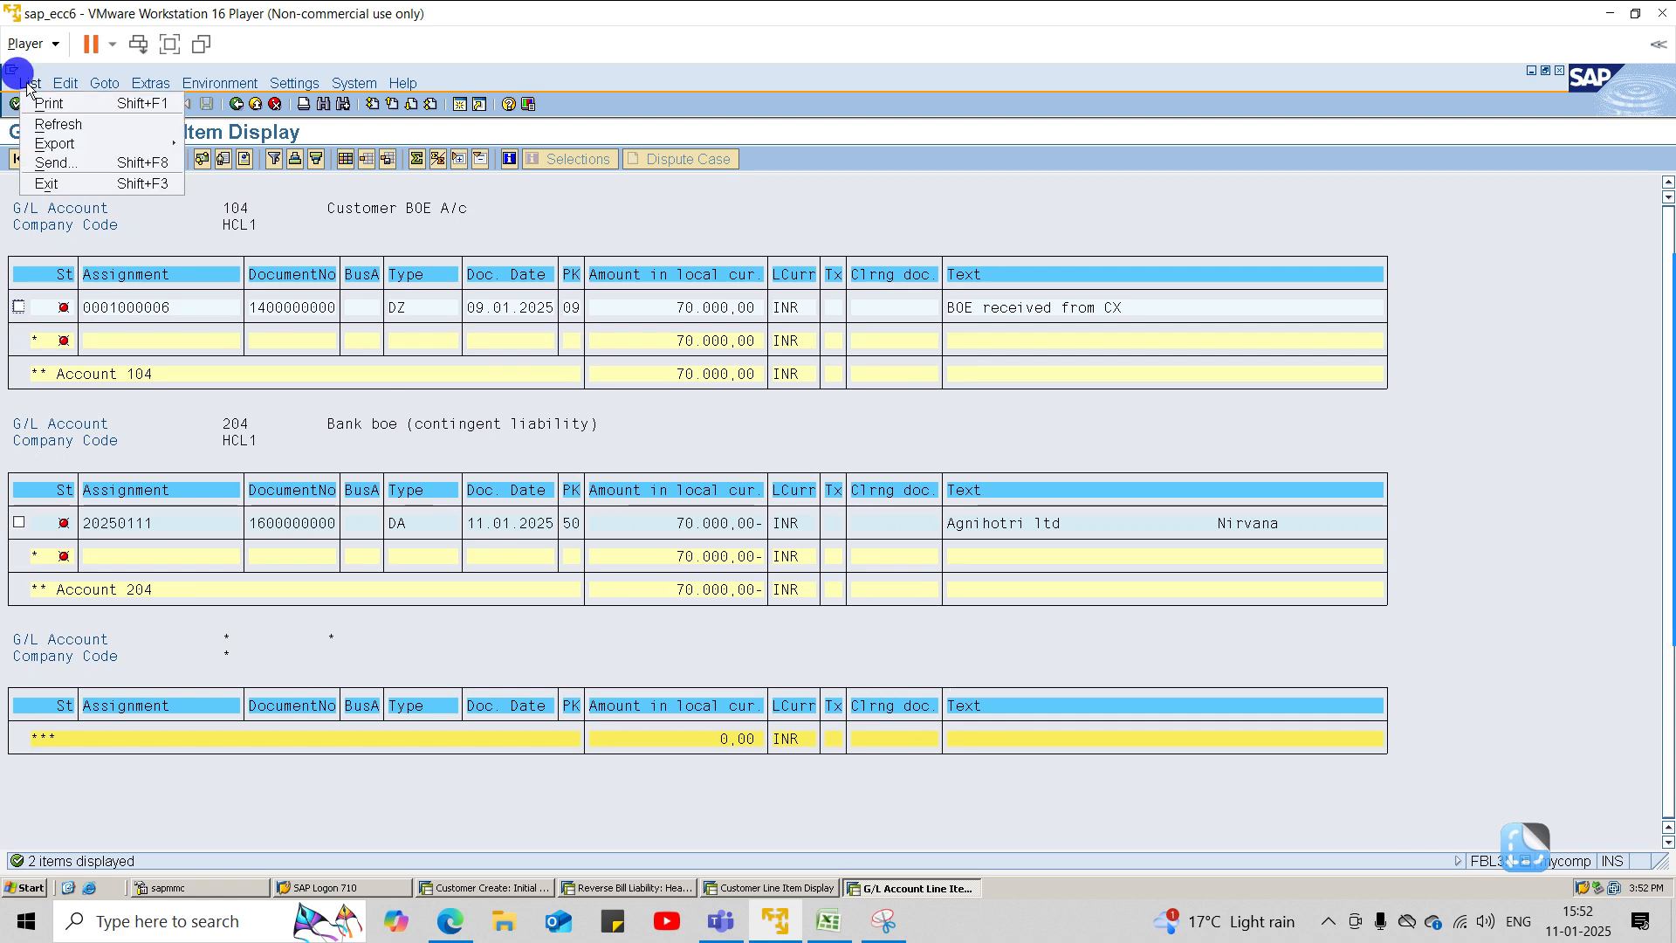
{"action": "left_click", "coordinate": [49, 122]}
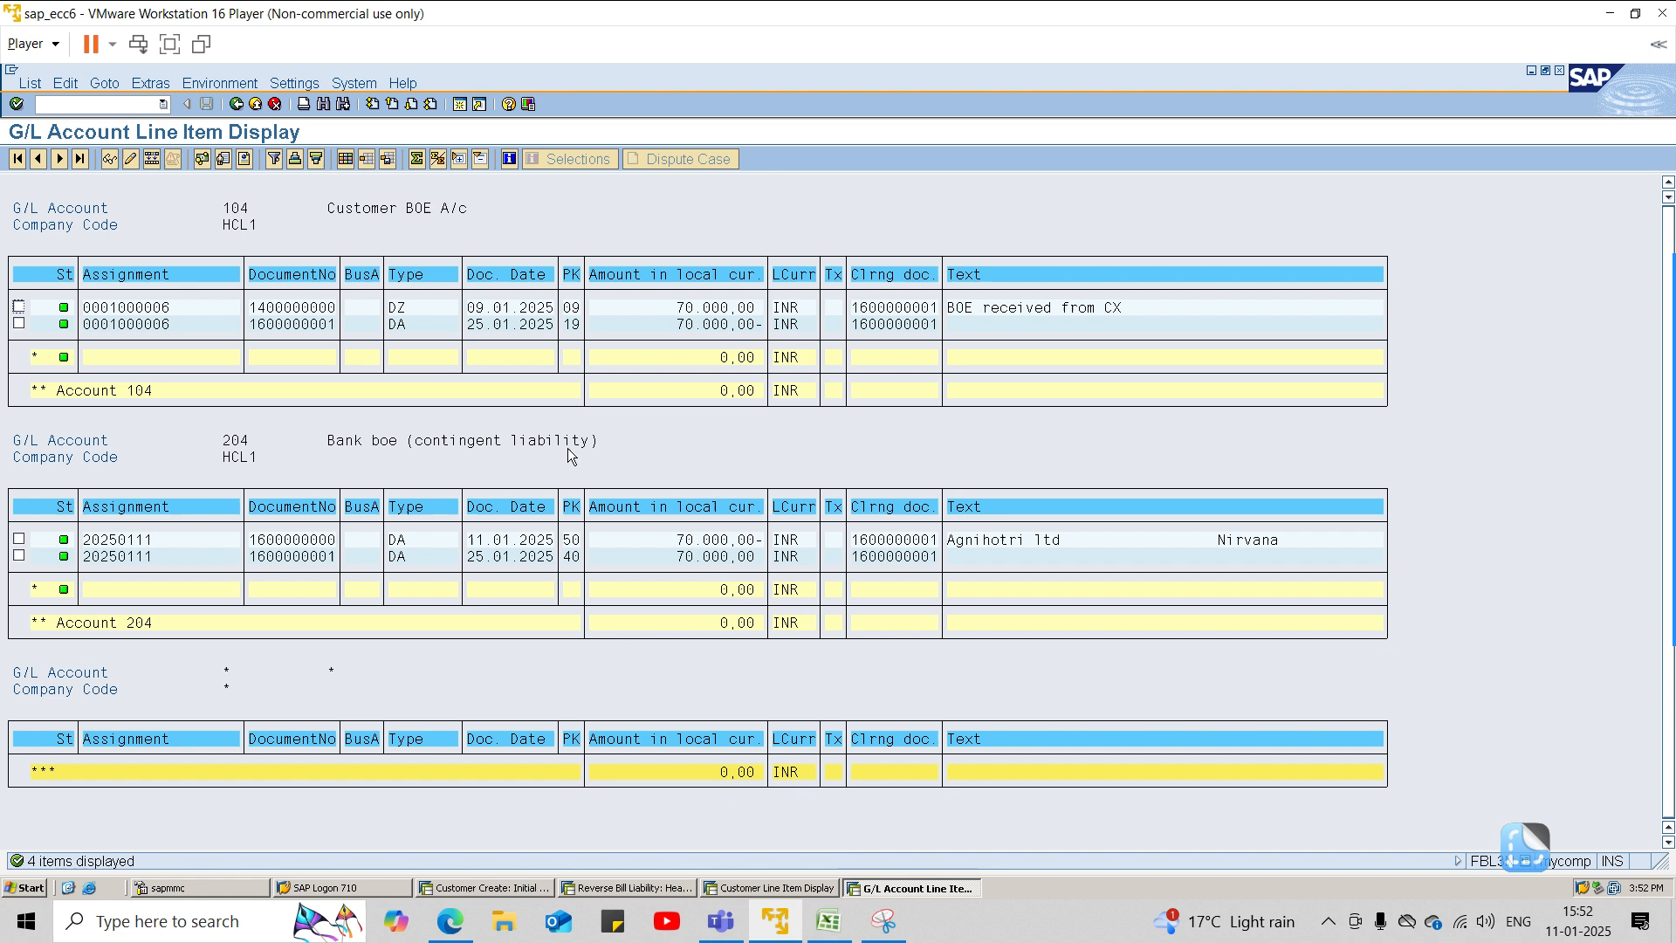